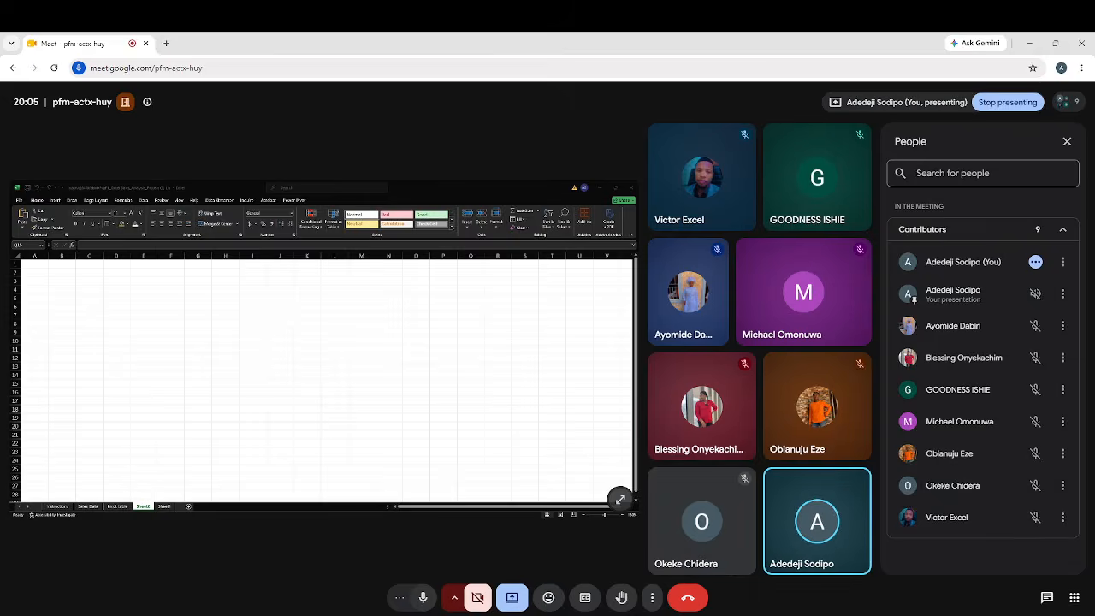
# Switch to Excel and review the Pivot table and Sales Data sheets before returning to Sheet2
pyautogui.hotkey('alt', 'Tab')
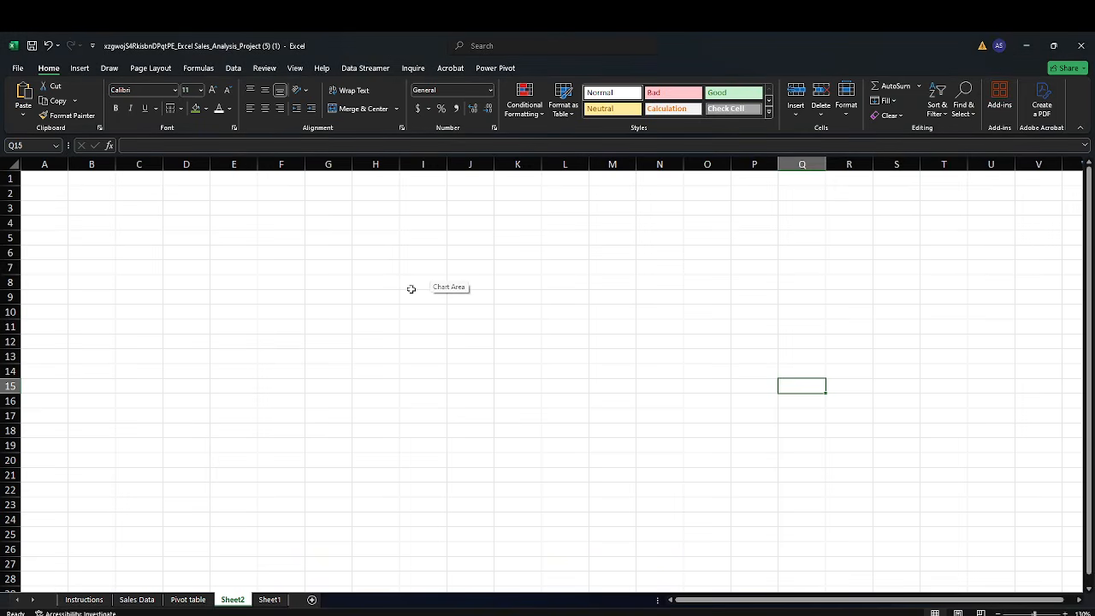
pyautogui.click(189, 599)
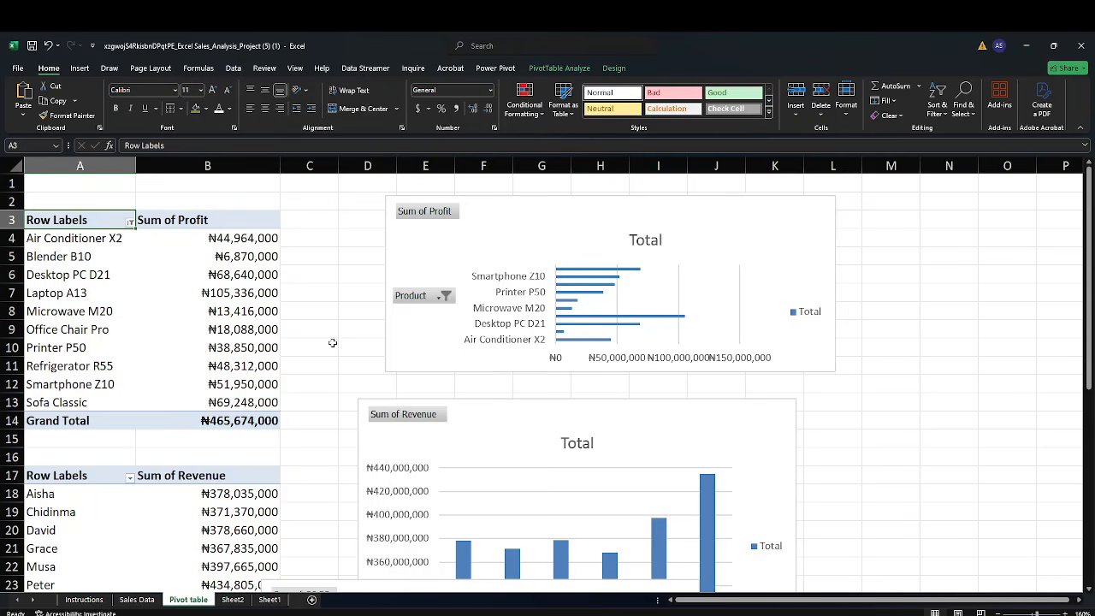
pyautogui.scroll(-5, 332, 343)
pyautogui.scroll(-9, 333, 343)
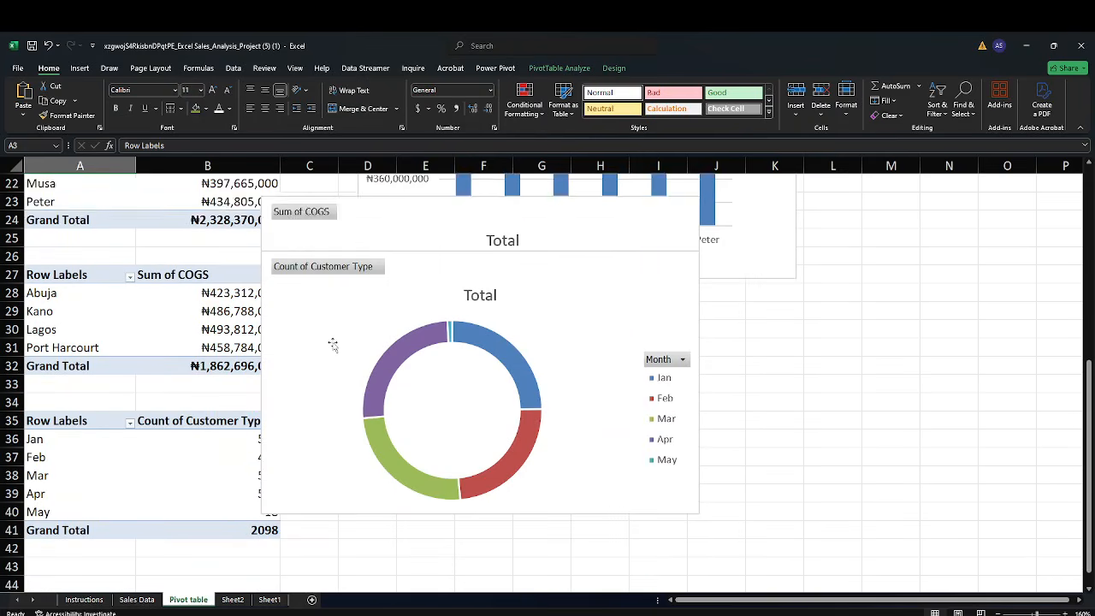
pyautogui.click(137, 598)
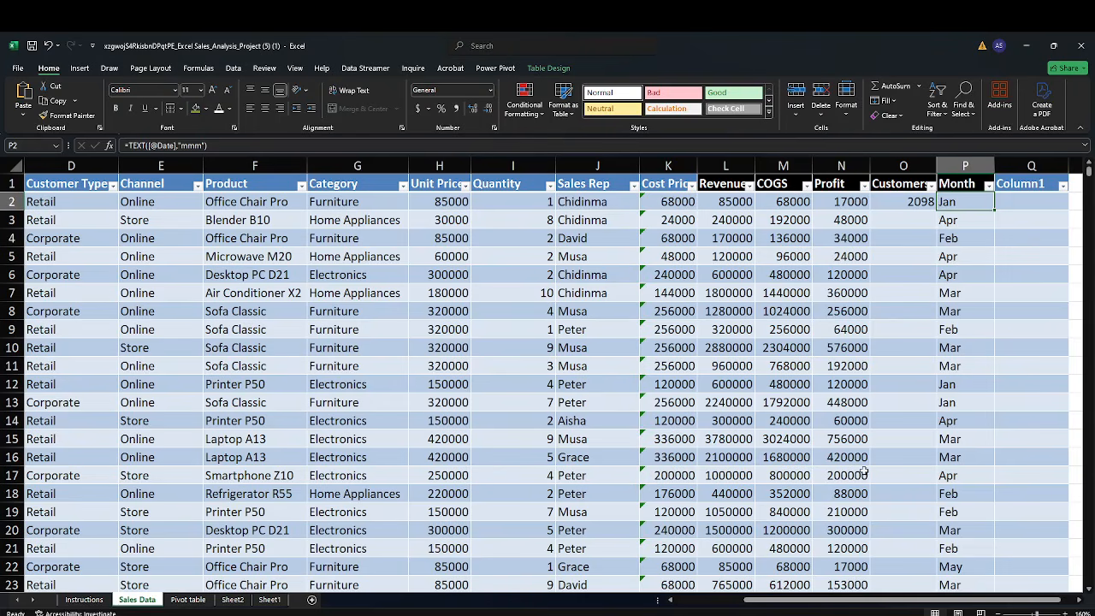
pyautogui.moveTo(811, 604)
pyautogui.mouseDown()
pyautogui.moveTo(791, 604)
pyautogui.moveTo(825, 605)
pyautogui.mouseUp()
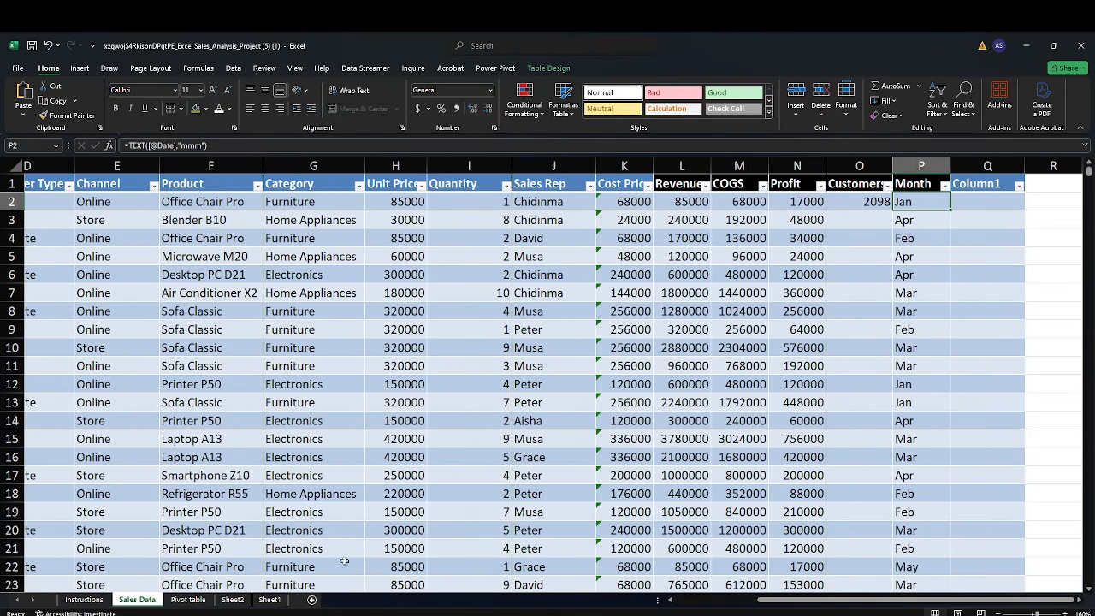
pyautogui.click(232, 599)
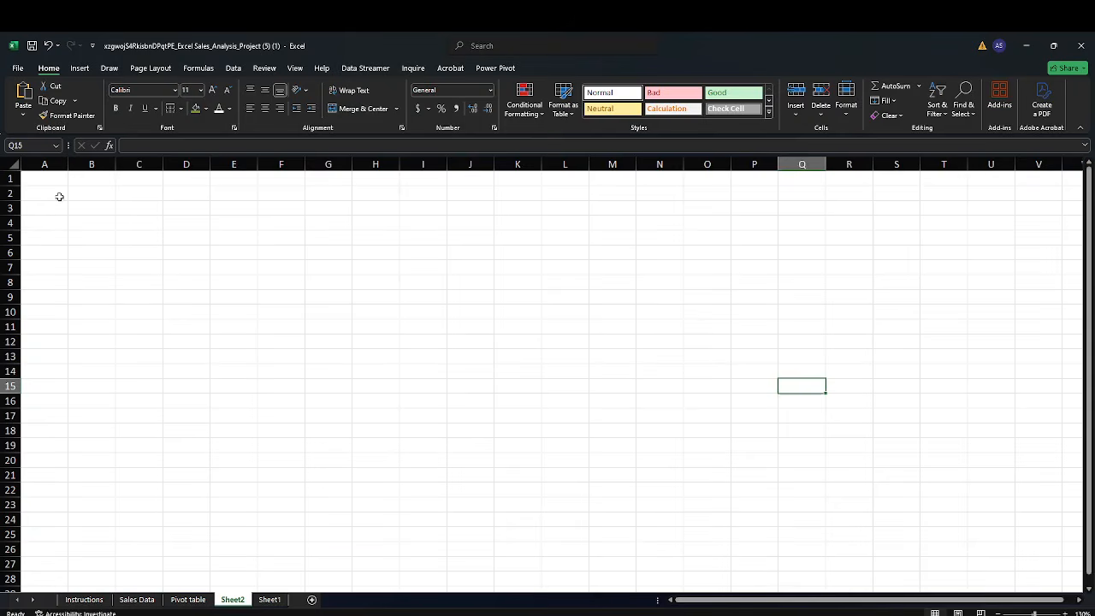
# Merge and center cells A1:F3 into one header block
pyautogui.click(39, 179)
pyautogui.moveTo(40, 178); pyautogui.dragTo(268, 212)
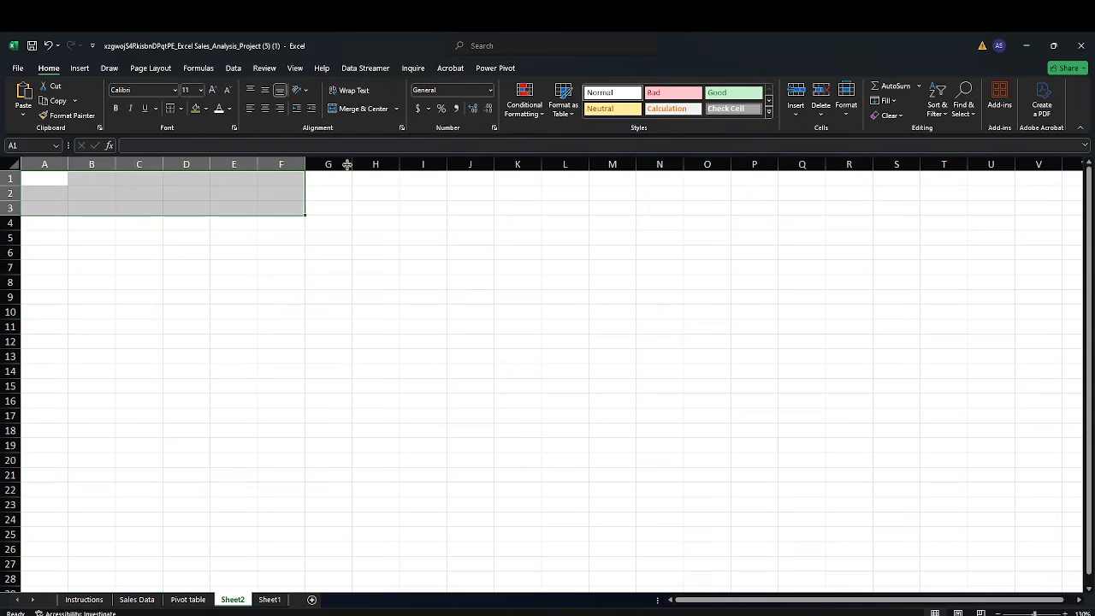
pyautogui.click(365, 110)
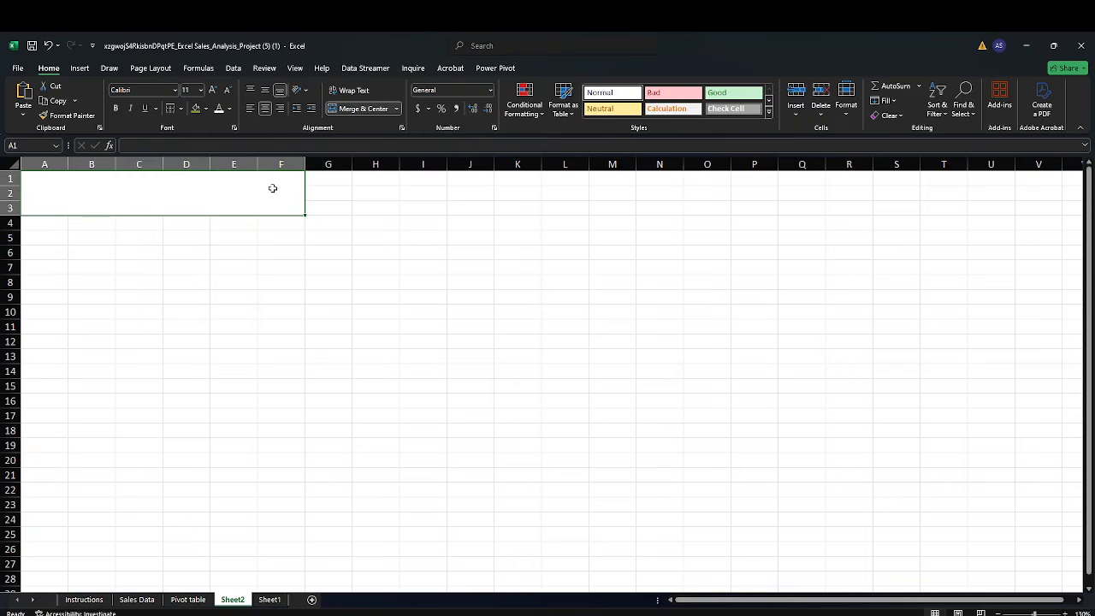
# Merge and center cells G1:V3 into a second header block
pyautogui.moveTo(327, 180); pyautogui.dragTo(1032, 207)
pyautogui.click(330, 194)
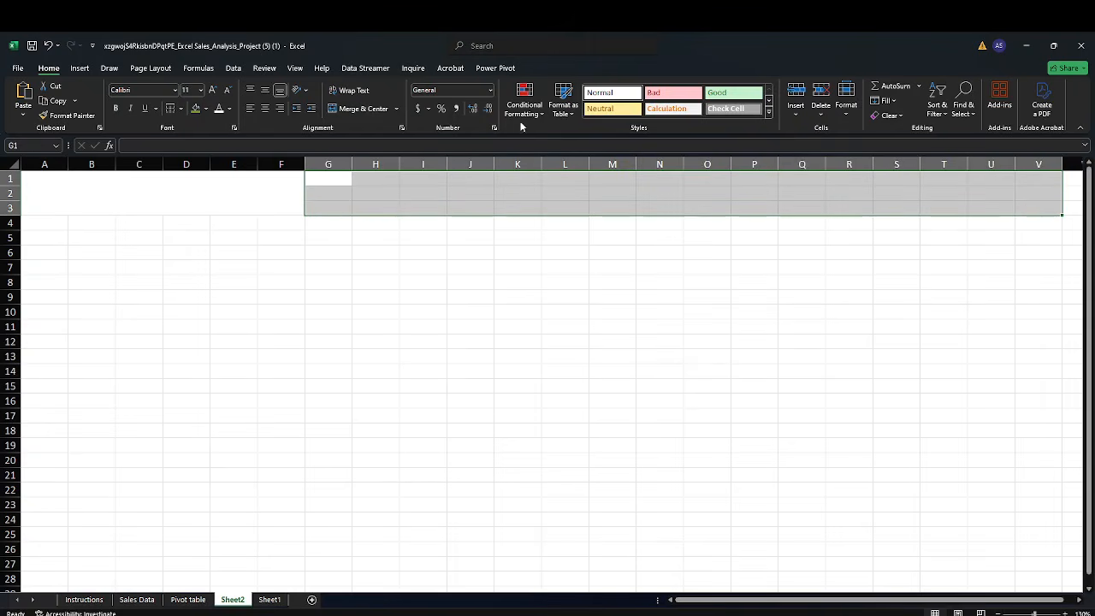
pyautogui.click(370, 110)
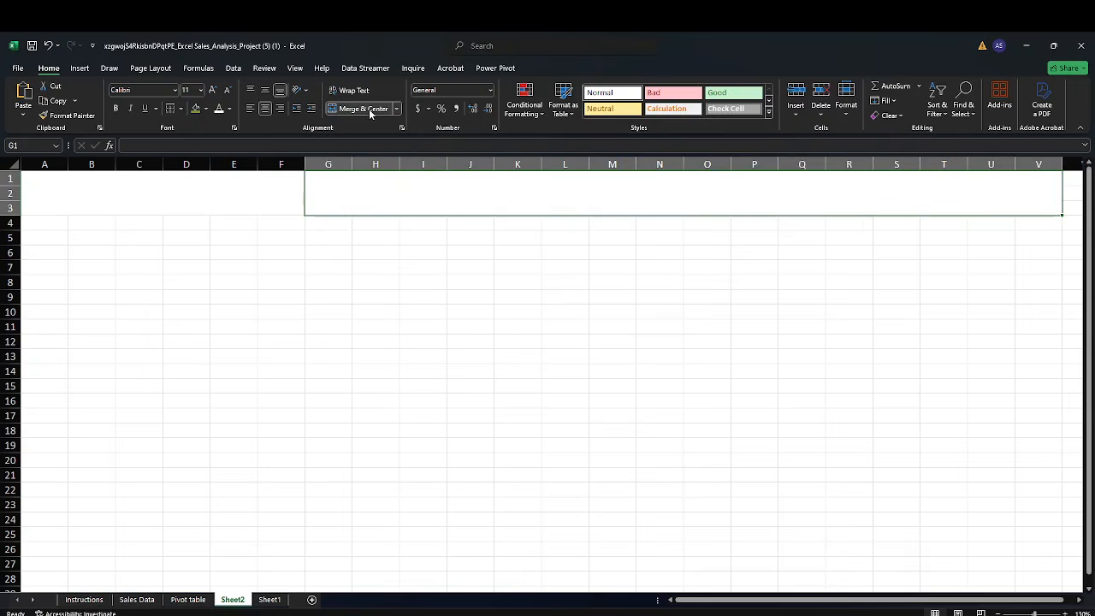
pyautogui.click(380, 295)
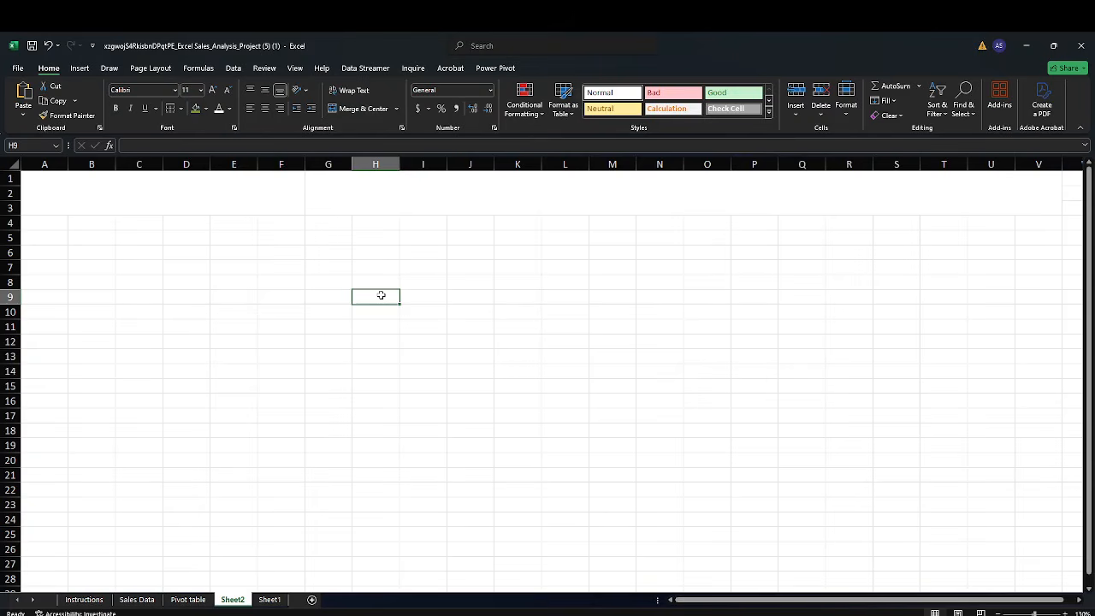
# Apply a right border to the merged A1:F3 block
pyautogui.click(239, 200)
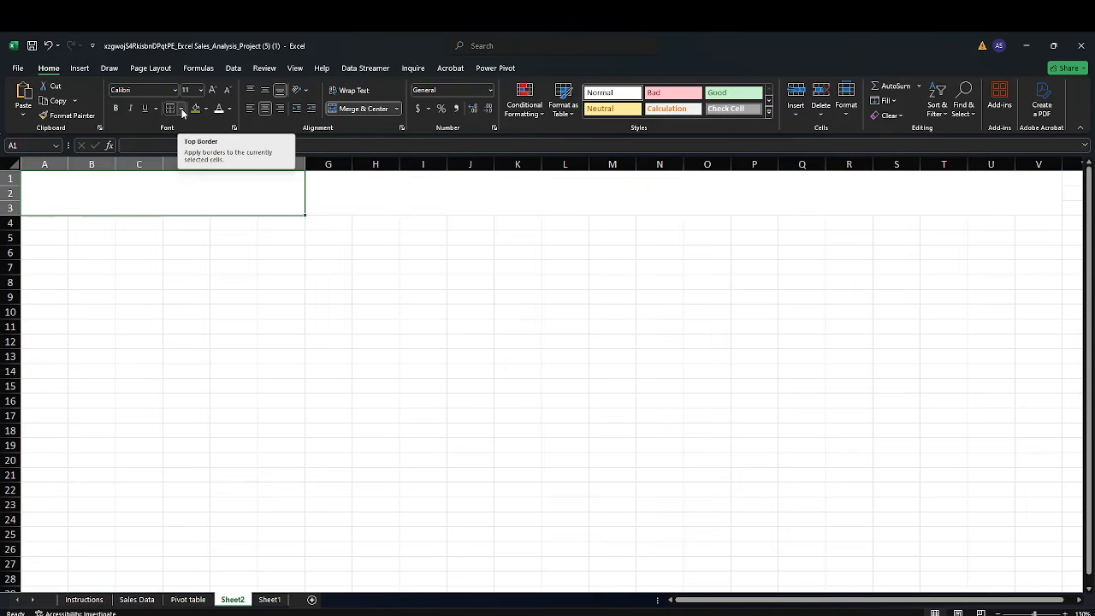
pyautogui.click(202, 294)
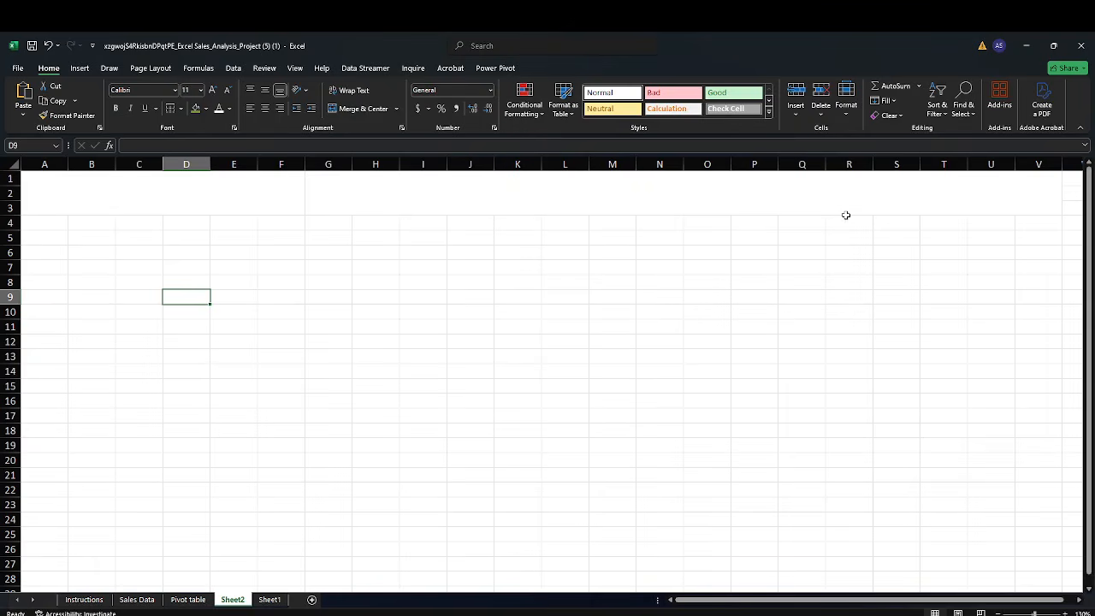
pyautogui.click(171, 188)
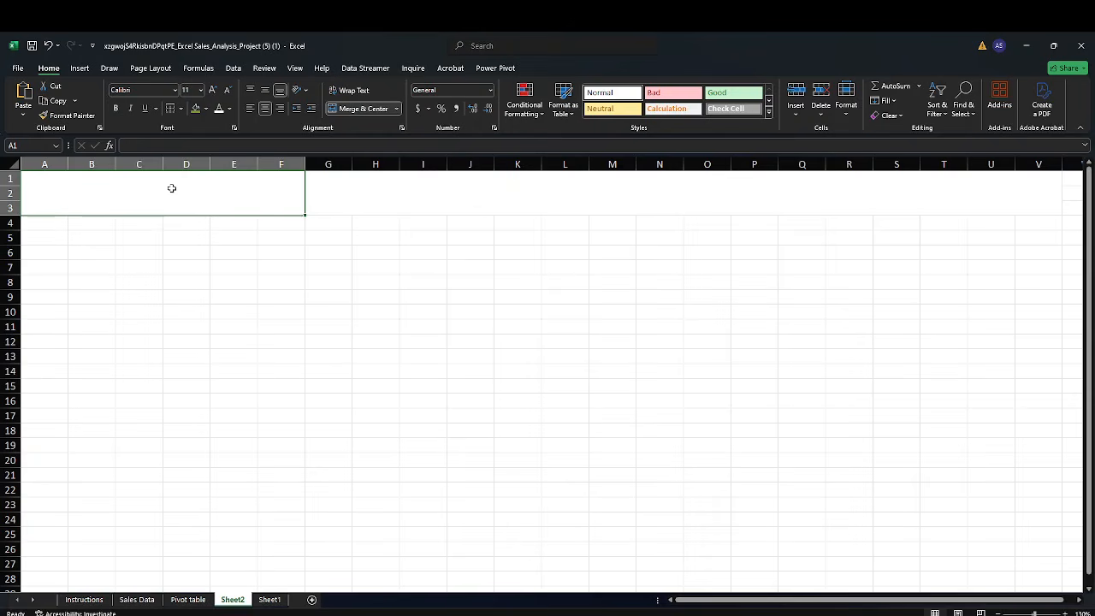
pyautogui.click(181, 109)
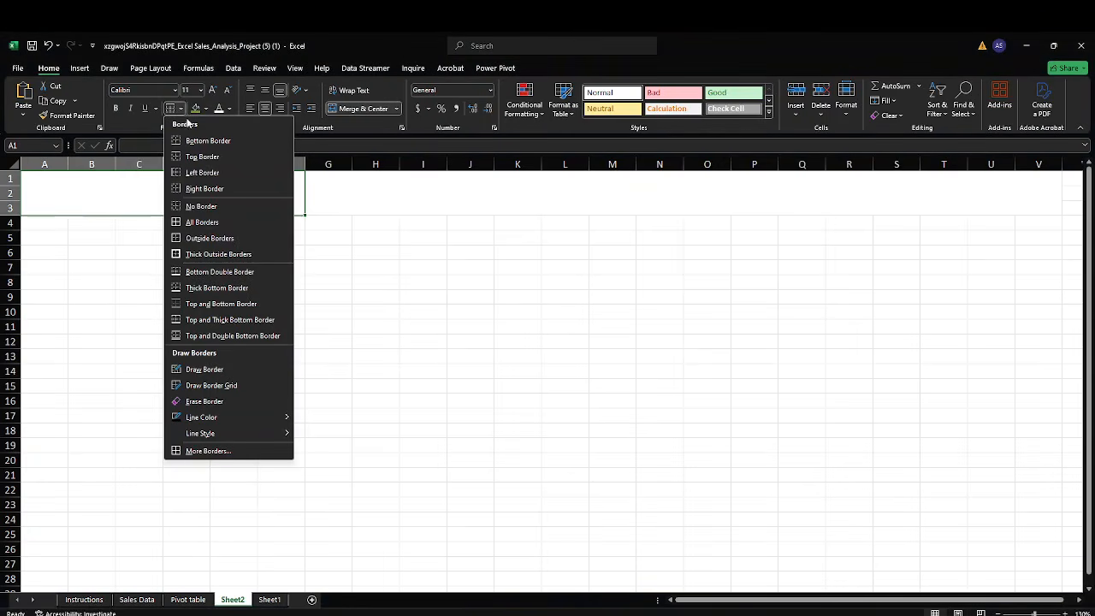
pyautogui.click(250, 189)
pyautogui.moveTo(254, 286); pyautogui.dragTo(256, 298)
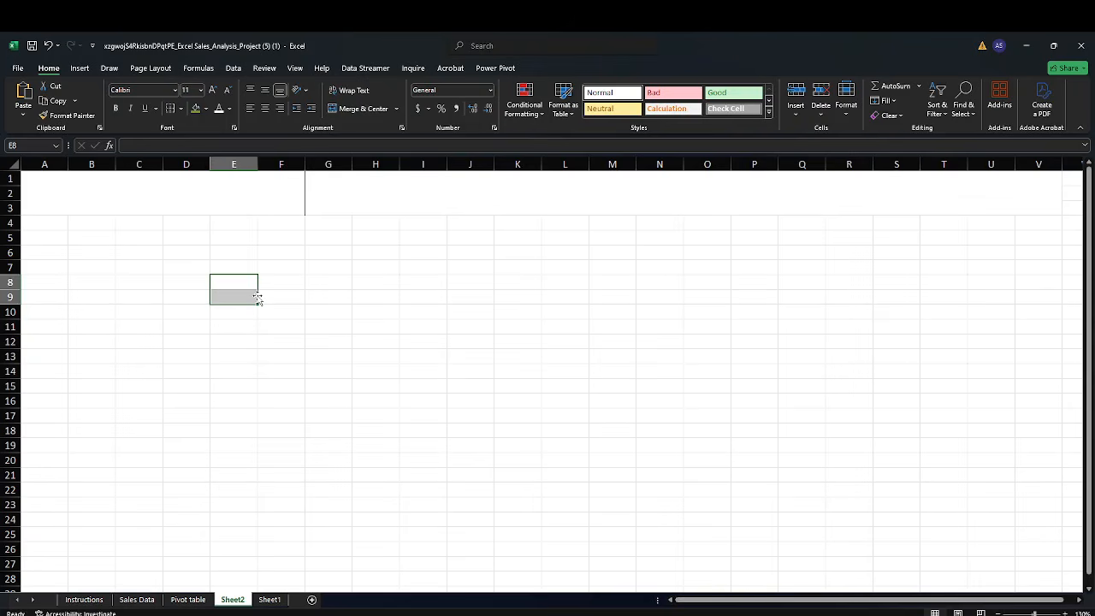
# Apply a bottom border to the merged A1:F3 block
pyautogui.click(385, 196)
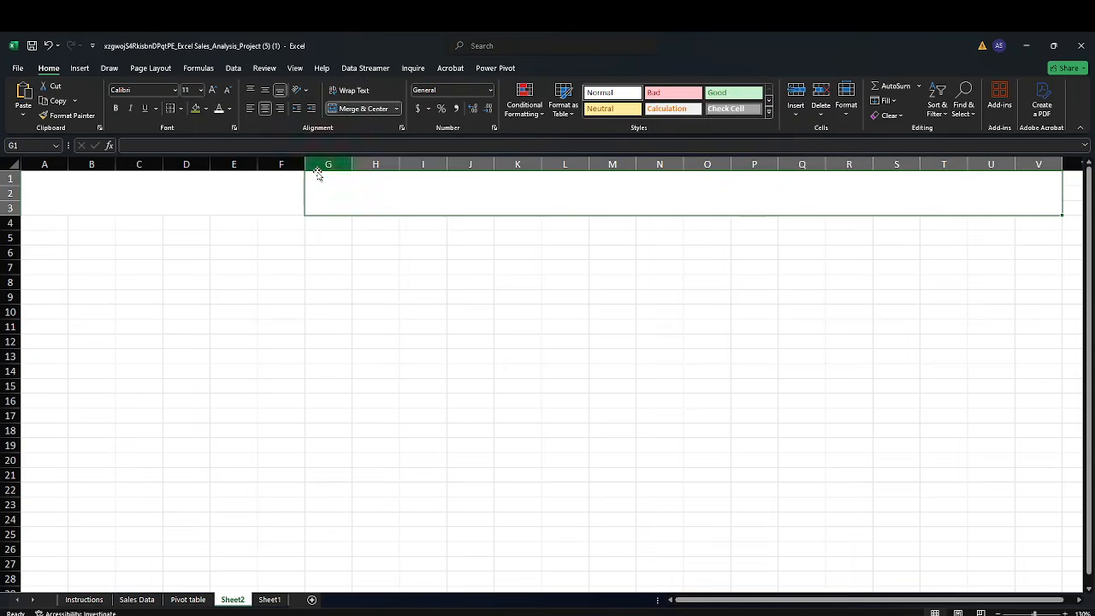
pyautogui.moveTo(254, 262); pyautogui.dragTo(257, 278)
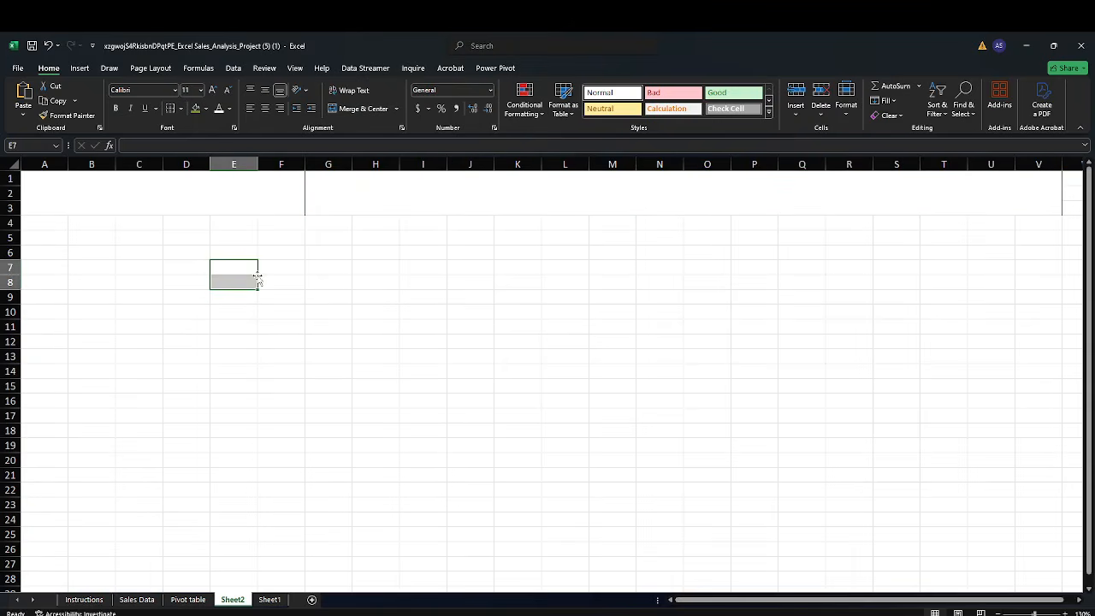
pyautogui.click(148, 196)
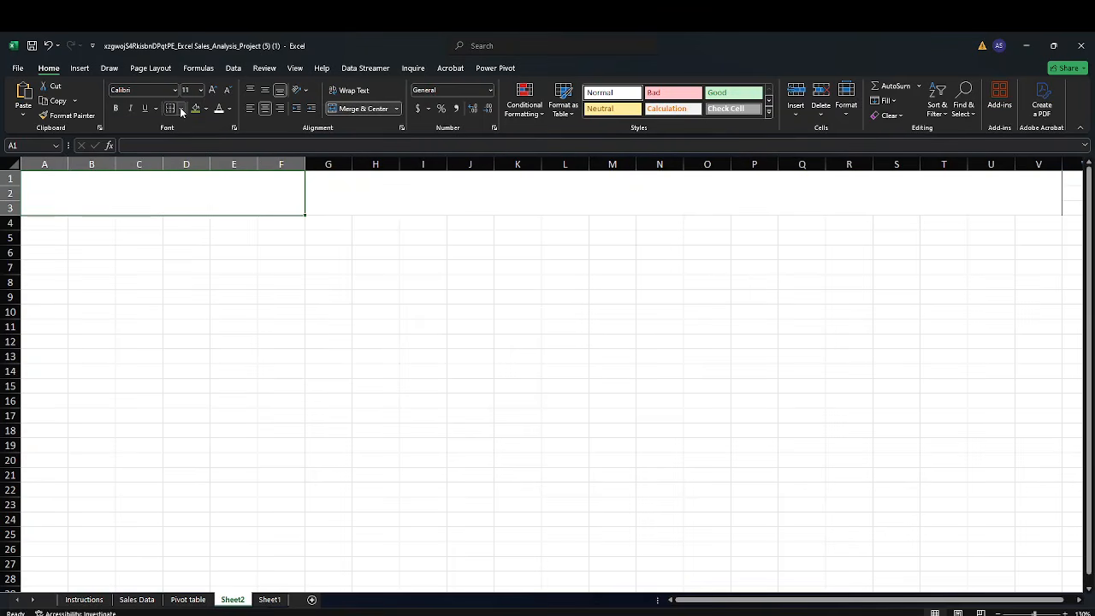
pyautogui.click(181, 110)
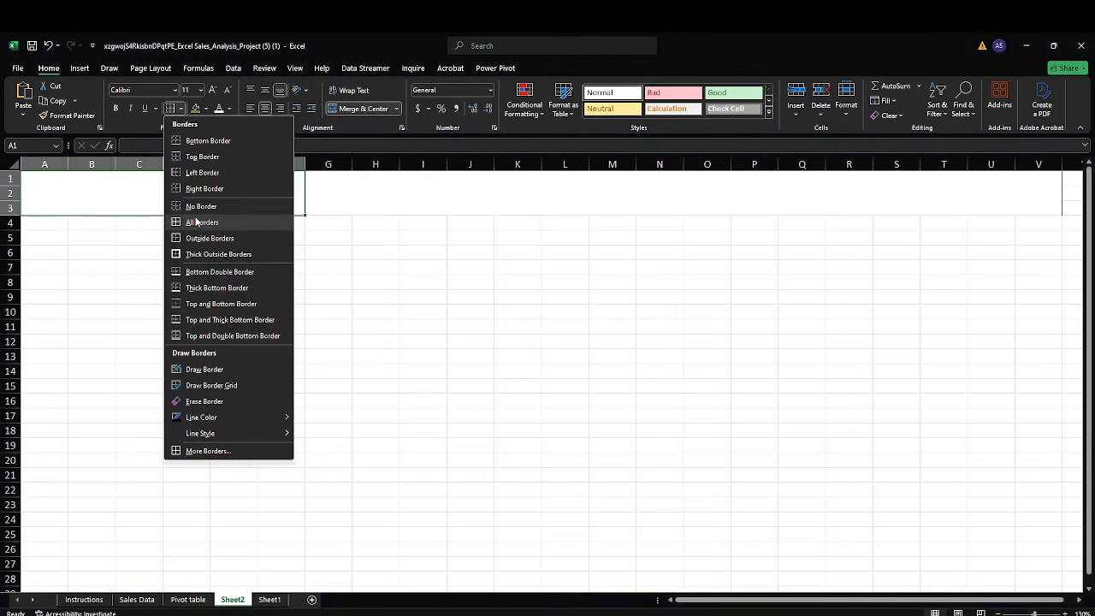
pyautogui.click(224, 141)
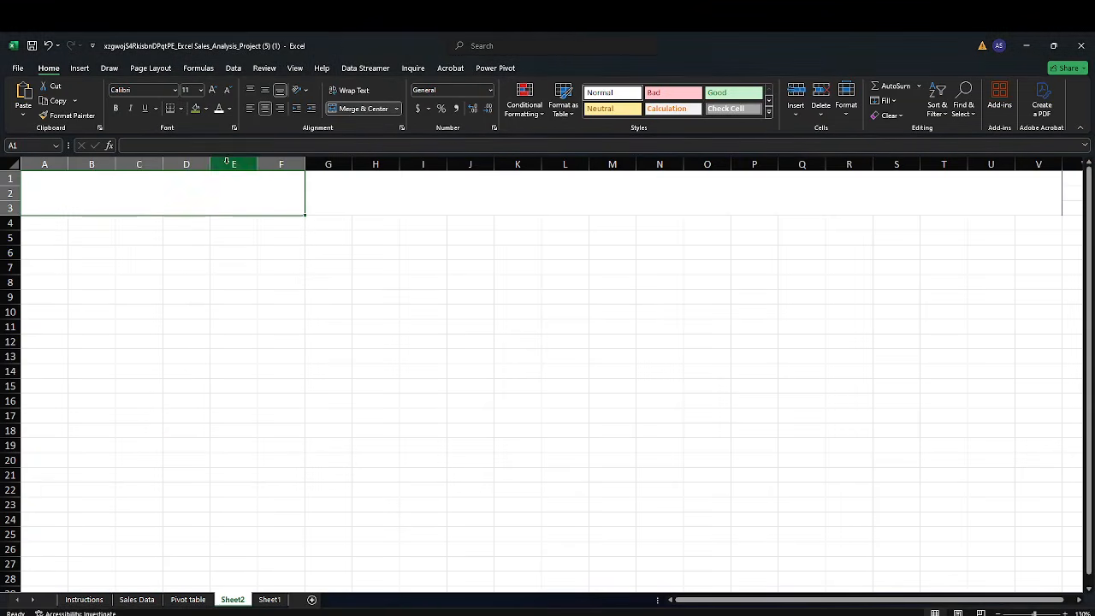
pyautogui.click(227, 281)
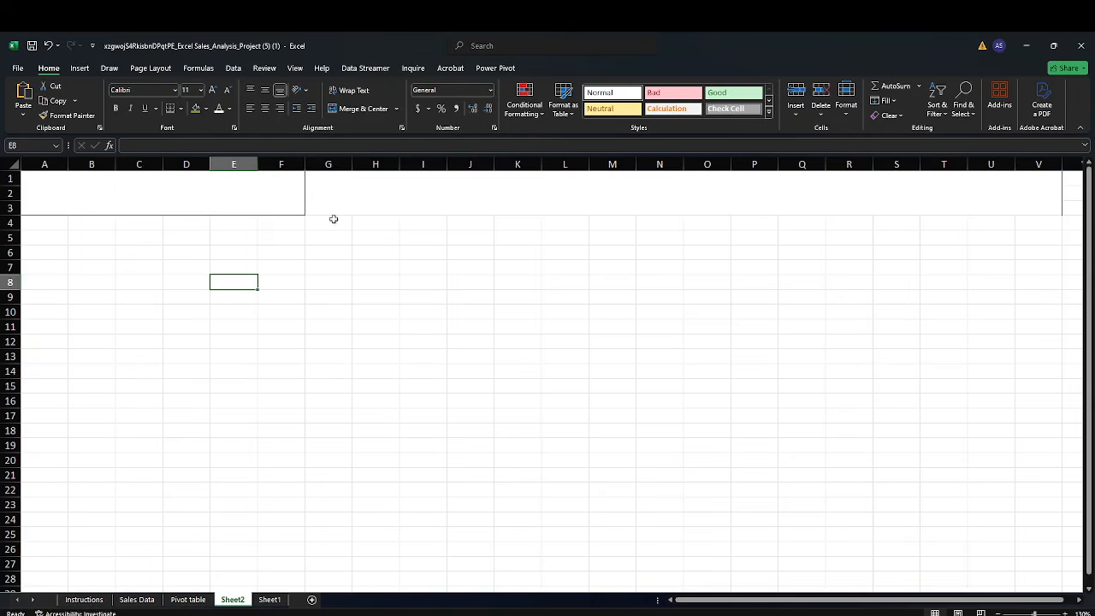
pyautogui.click(443, 198)
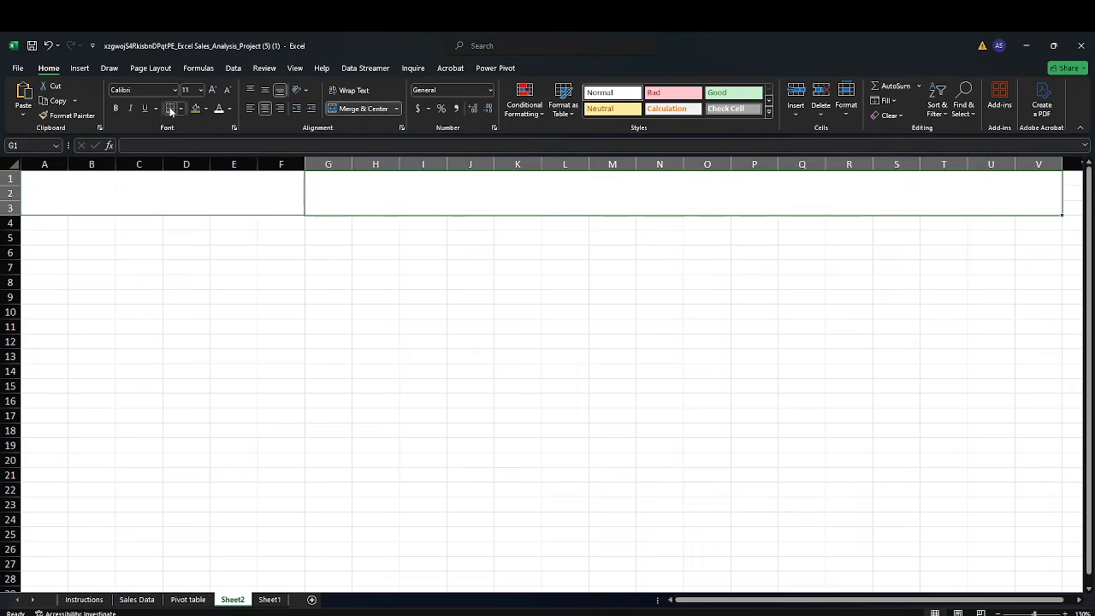
pyautogui.click(184, 316)
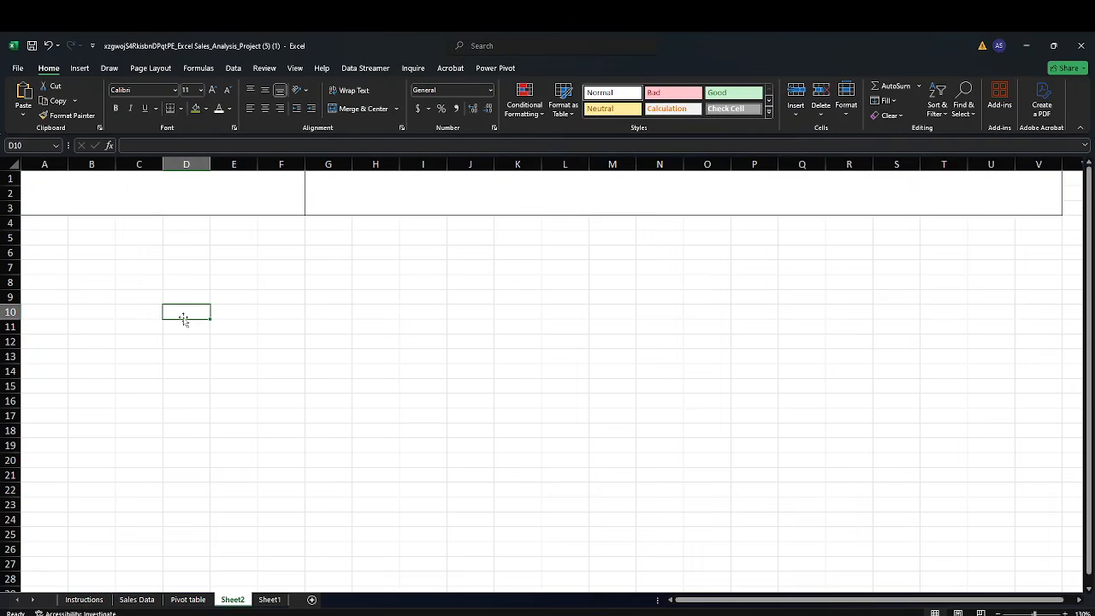
# Enter the presenter's full name in capitals into the merged A1:F3 cell
pyautogui.click(135, 200)
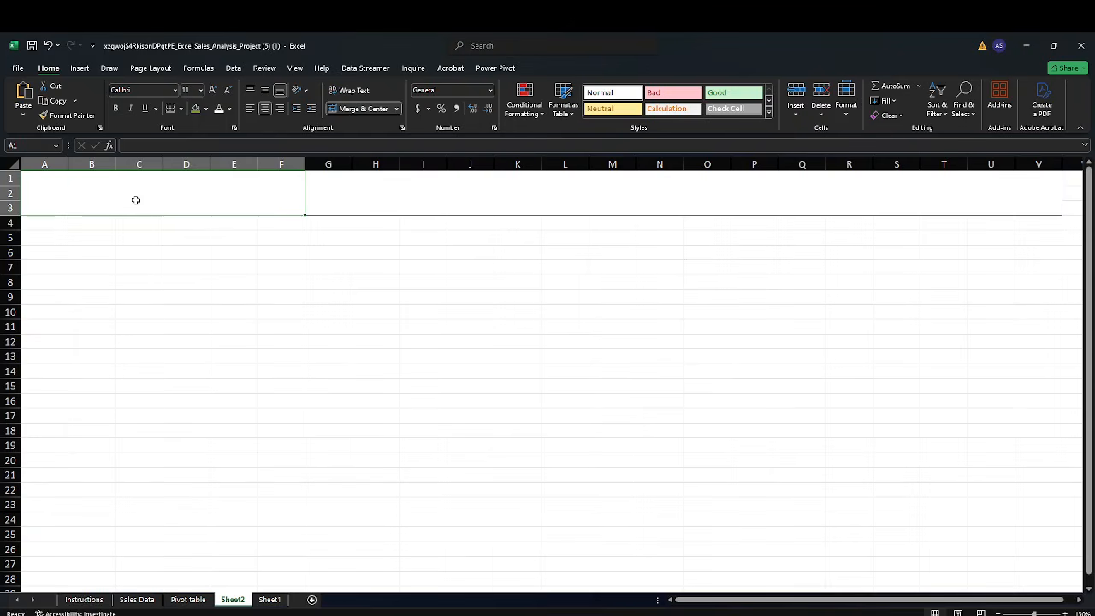
pyautogui.write('ADE')
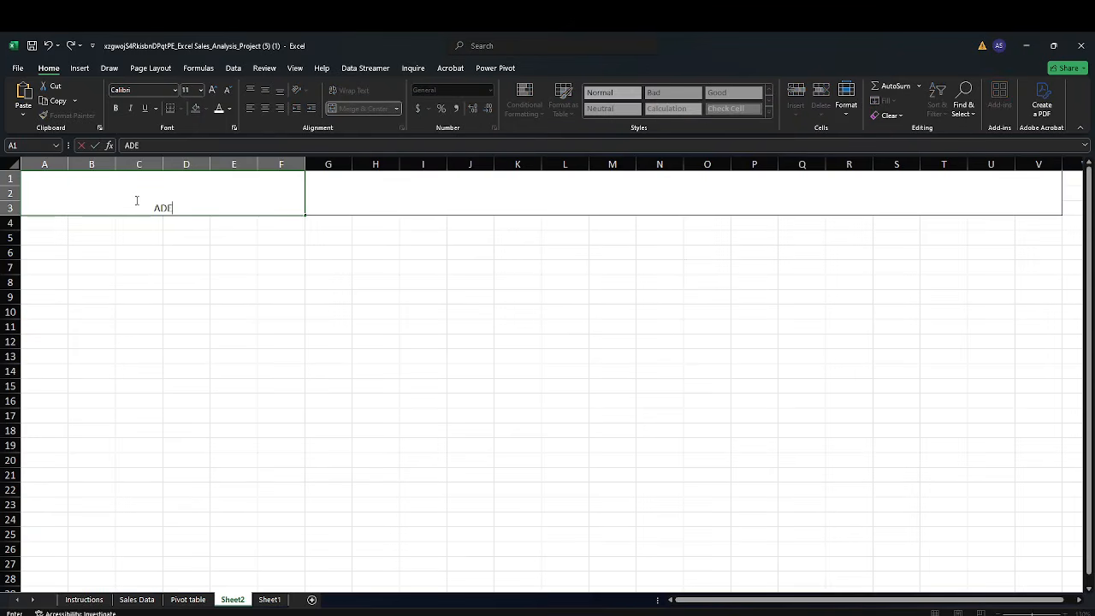
pyautogui.write('DEJI SODIPO')
pyautogui.click(156, 295)
# Middle-align the name cell and increase its font size to 28
pyautogui.click(168, 196)
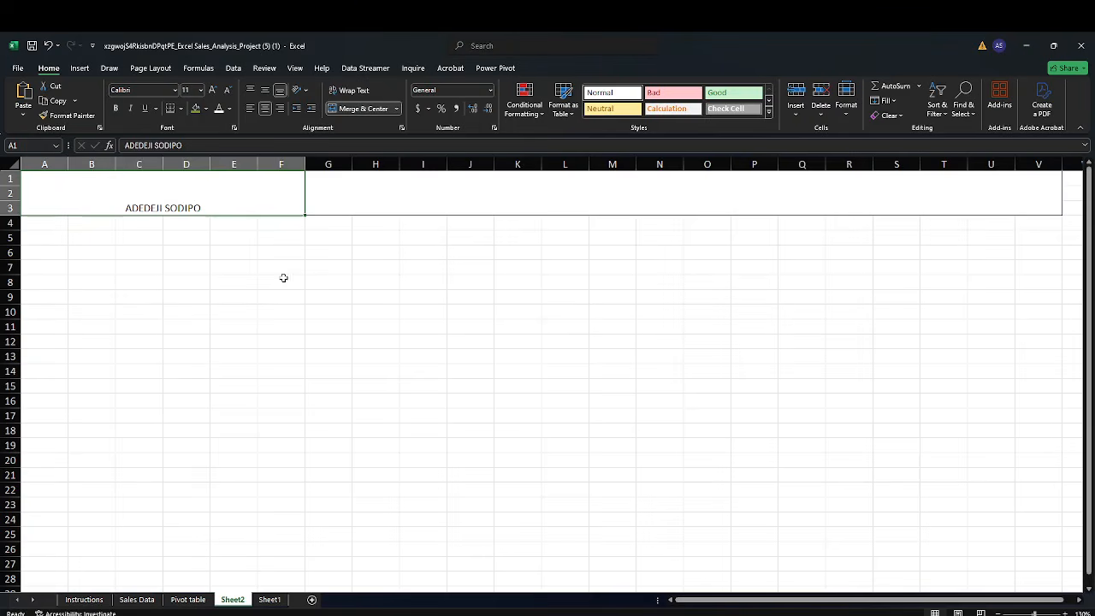
pyautogui.click(268, 91)
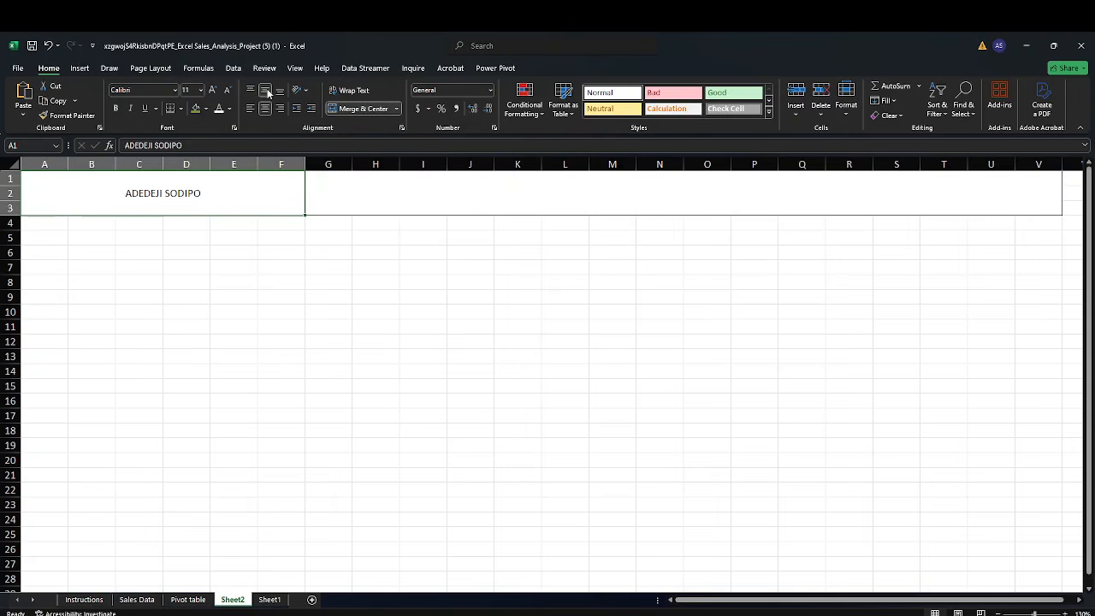
pyautogui.click(212, 91)
pyautogui.click(213, 91)
pyautogui.click(213, 91)
pyautogui.click(213, 90)
pyautogui.click(213, 91)
pyautogui.click(213, 91)
pyautogui.click(212, 91)
pyautogui.click(213, 91)
pyautogui.click(213, 90)
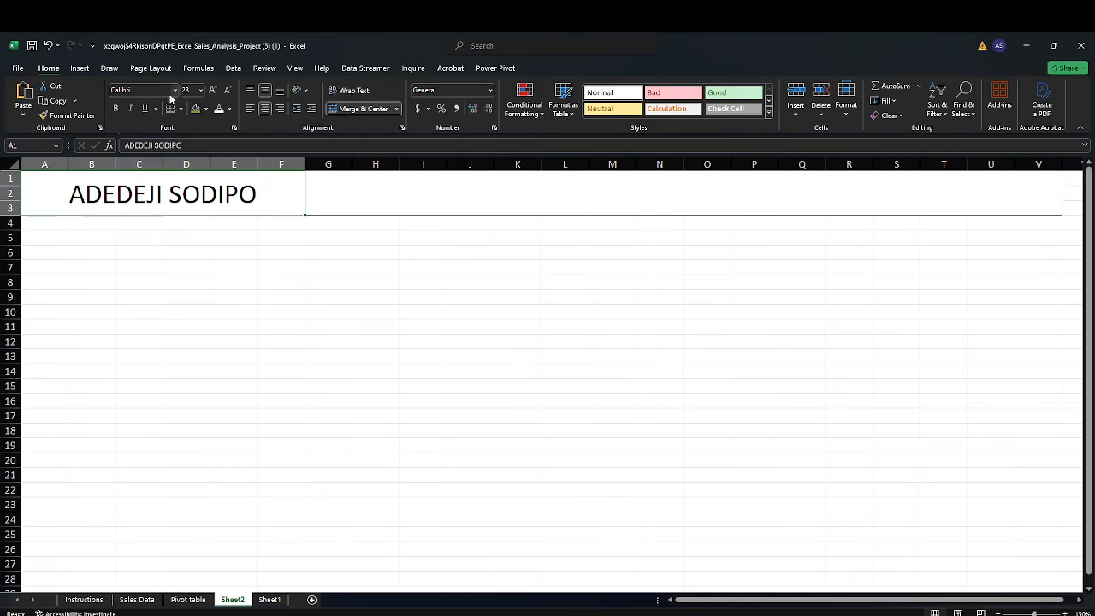
# Make the name text in the merged A1:F3 cell bold
pyautogui.click(118, 109)
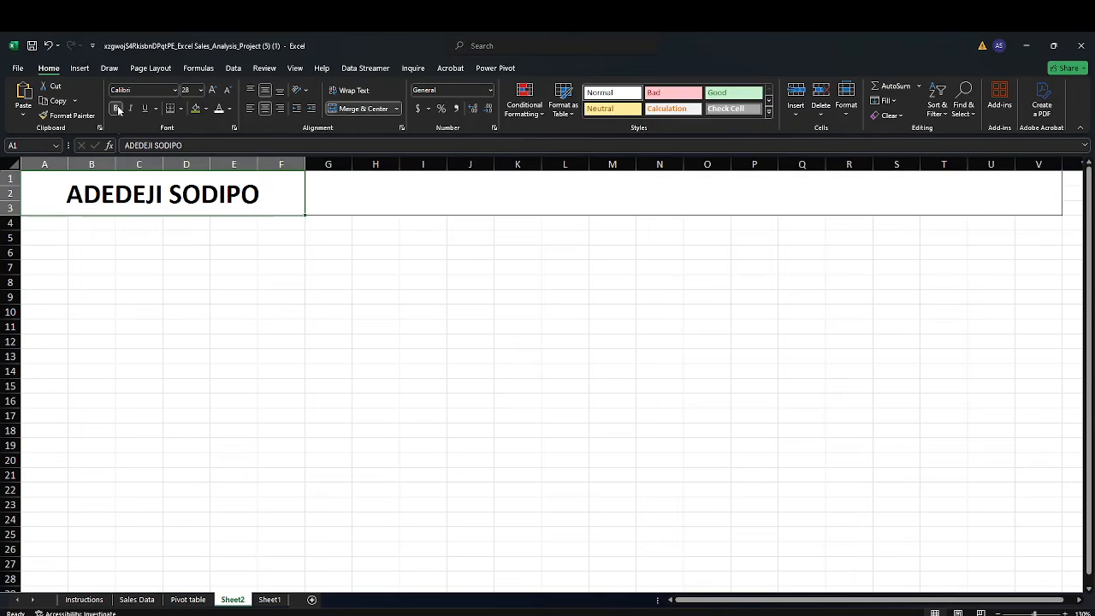
pyautogui.click(118, 110)
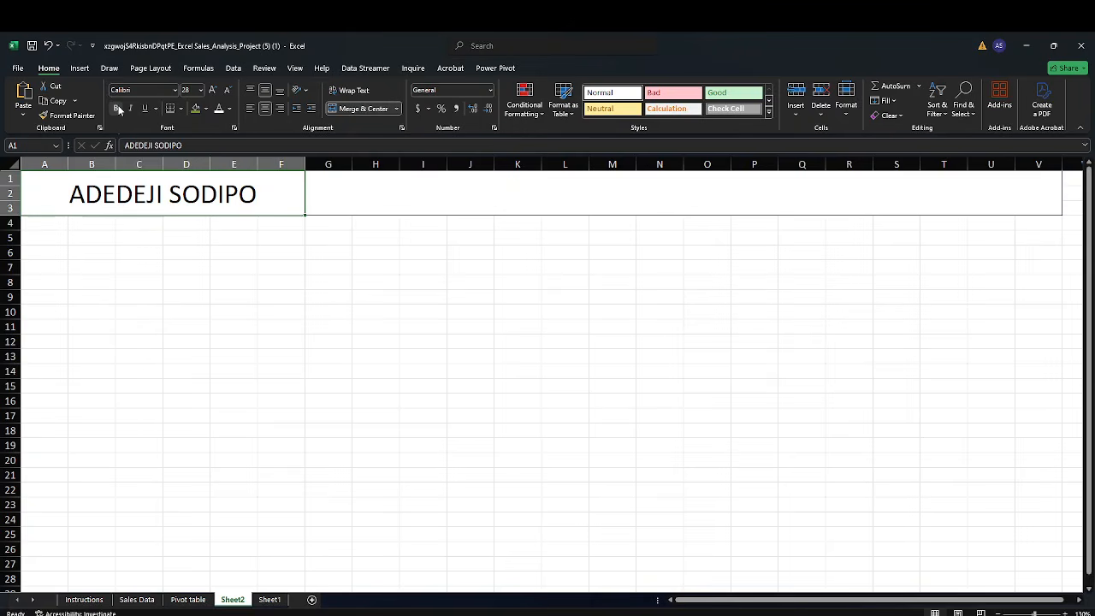
pyautogui.click(118, 110)
# Enter SALES ANALYSIS DASHBOARD as the title in the merged G1:V3 cell
pyautogui.click(431, 200)
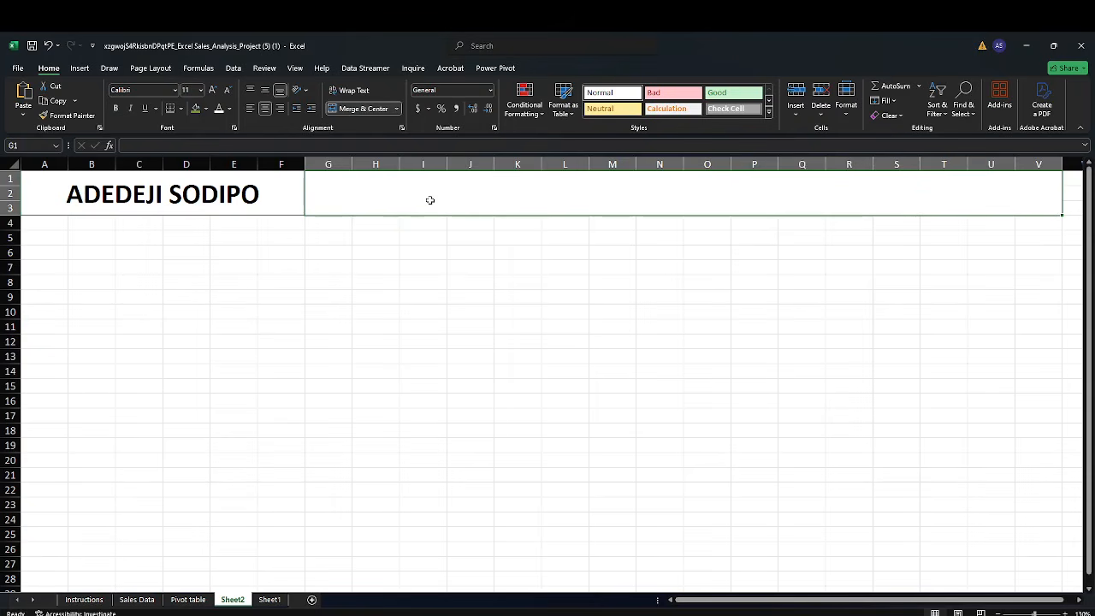
pyautogui.write('S')
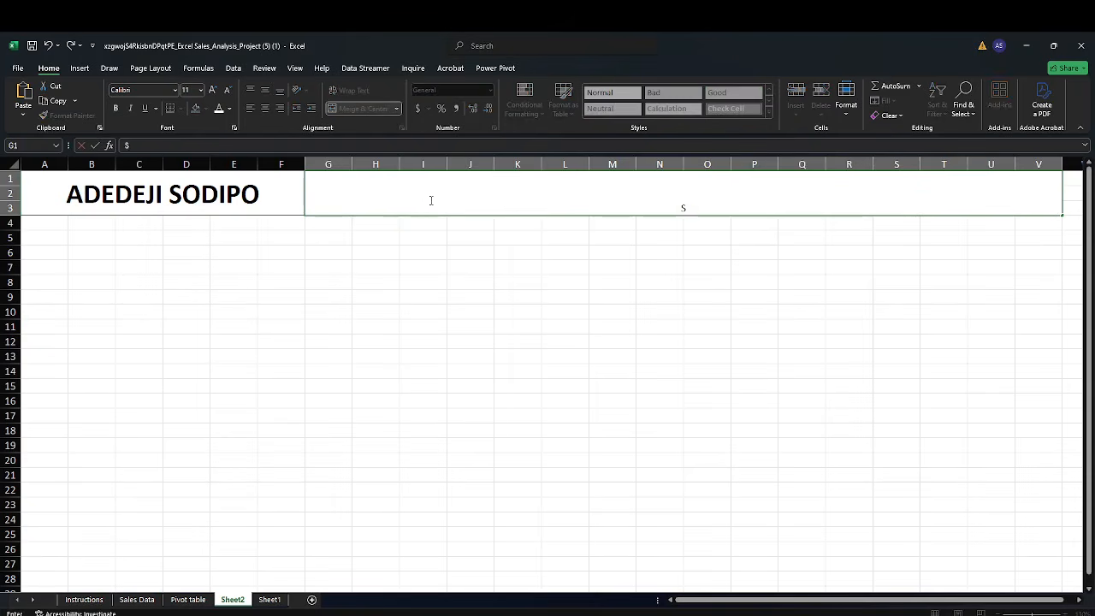
pyautogui.write('ALES ANALYSIS DASHBOARD')
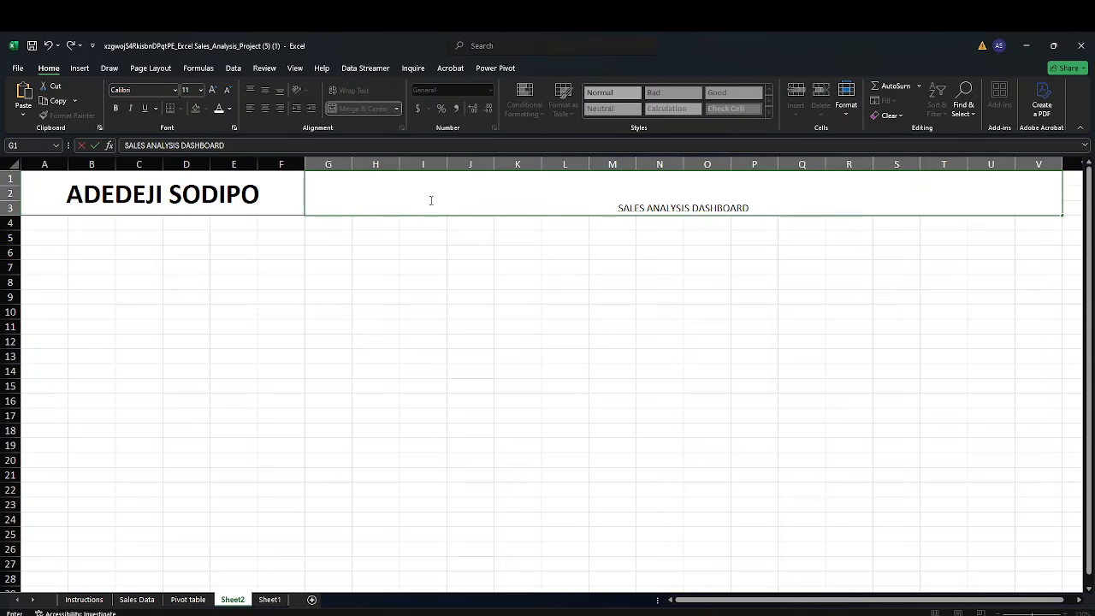
pyautogui.click(389, 258)
pyautogui.click(409, 211)
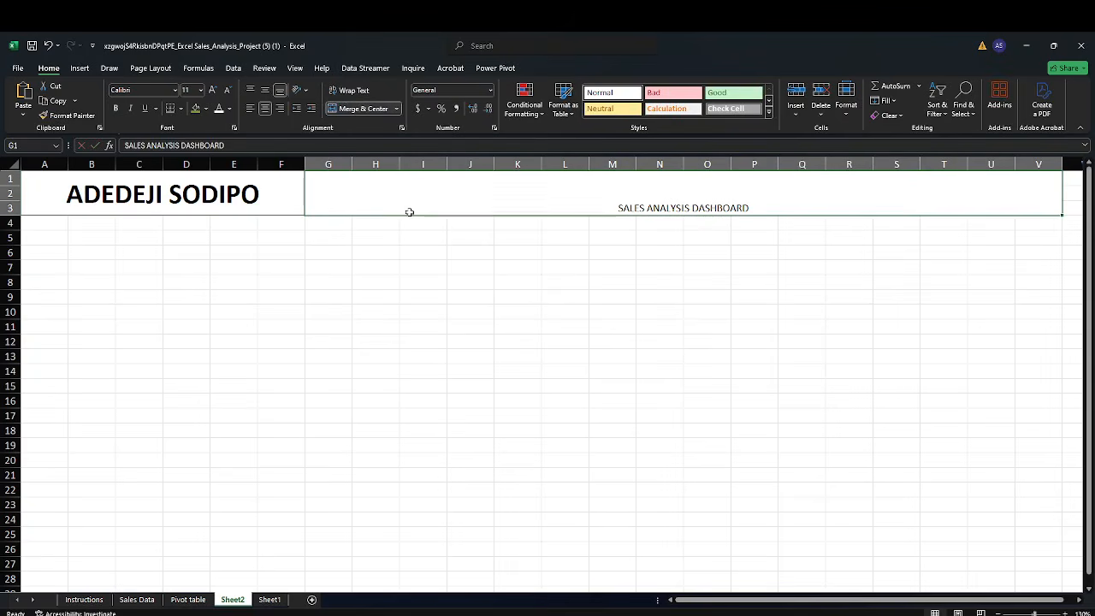
# Middle-align the SALES ANALYSIS DASHBOARD title and make it bold
pyautogui.click(265, 90)
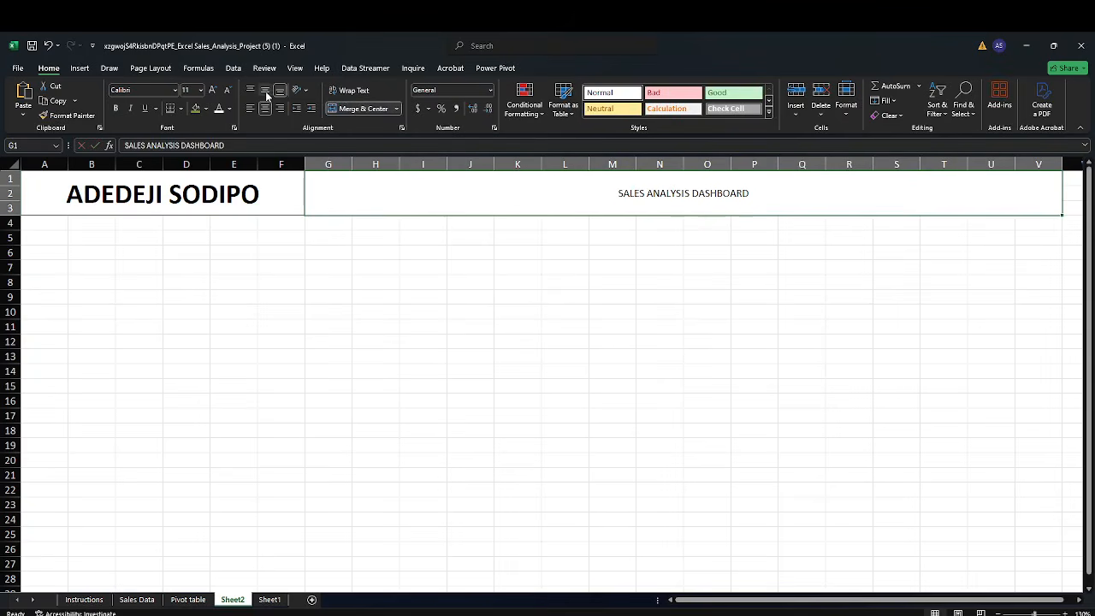
pyautogui.click(115, 108)
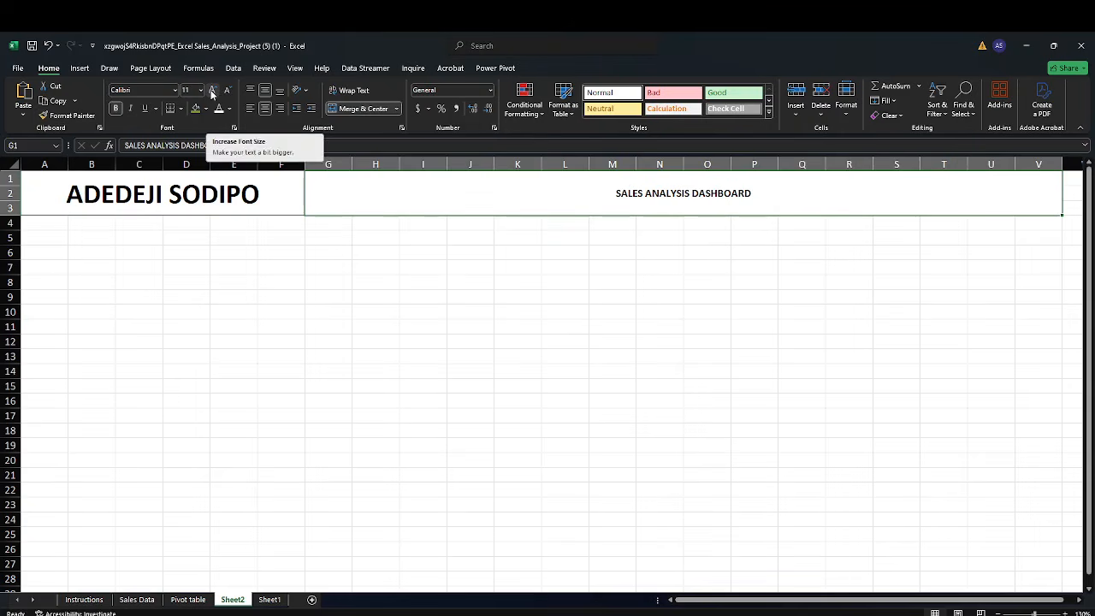
# Set the title's font size to 36
pyautogui.click(212, 90)
pyautogui.click(213, 91)
pyautogui.click(212, 90)
pyautogui.click(212, 91)
pyautogui.click(212, 90)
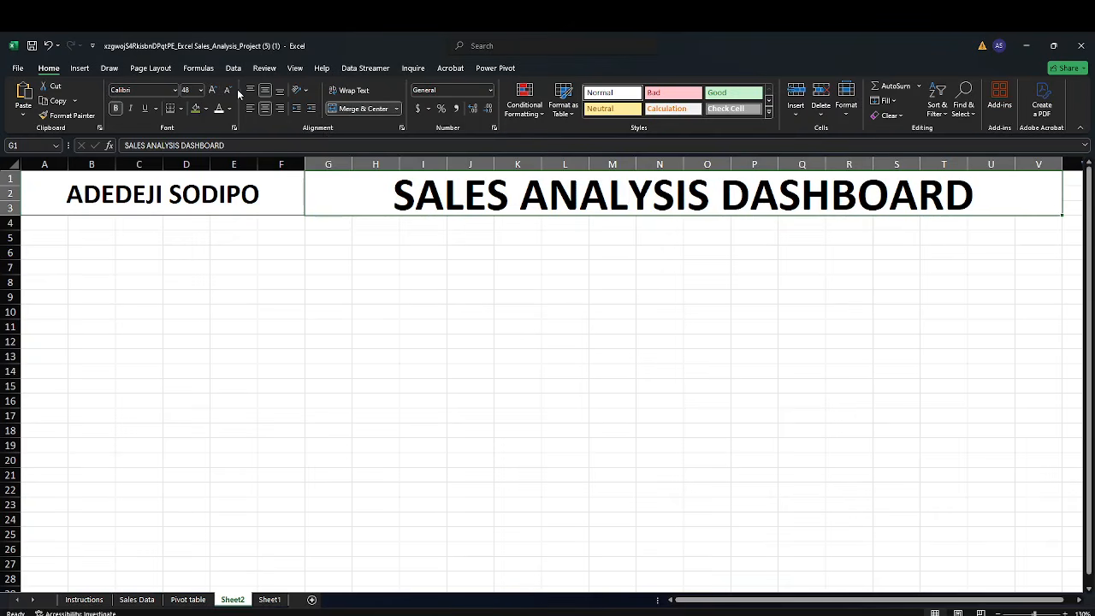
pyautogui.click(227, 90)
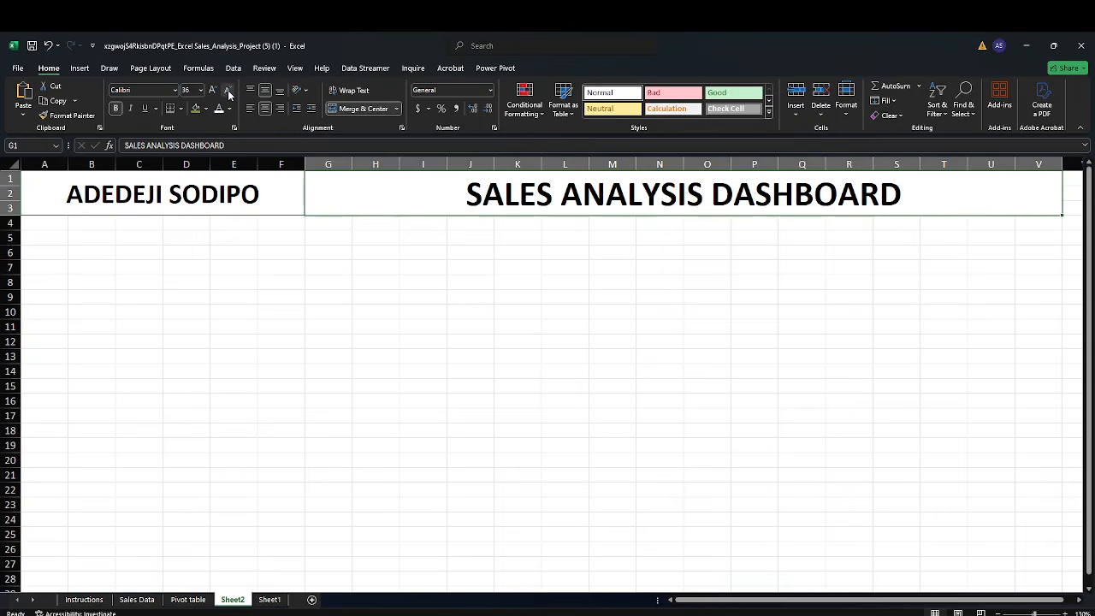
pyautogui.click(252, 334)
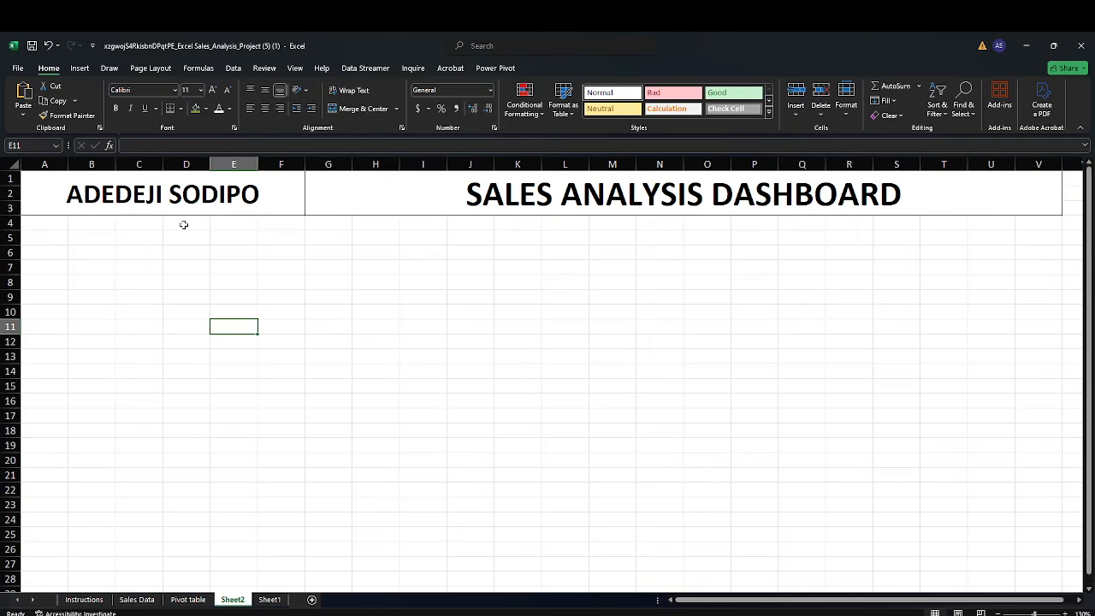
# Merge and center D4:G5, then merge and center H4:K5 as separate blocks
pyautogui.moveTo(185, 225); pyautogui.dragTo(186, 246)
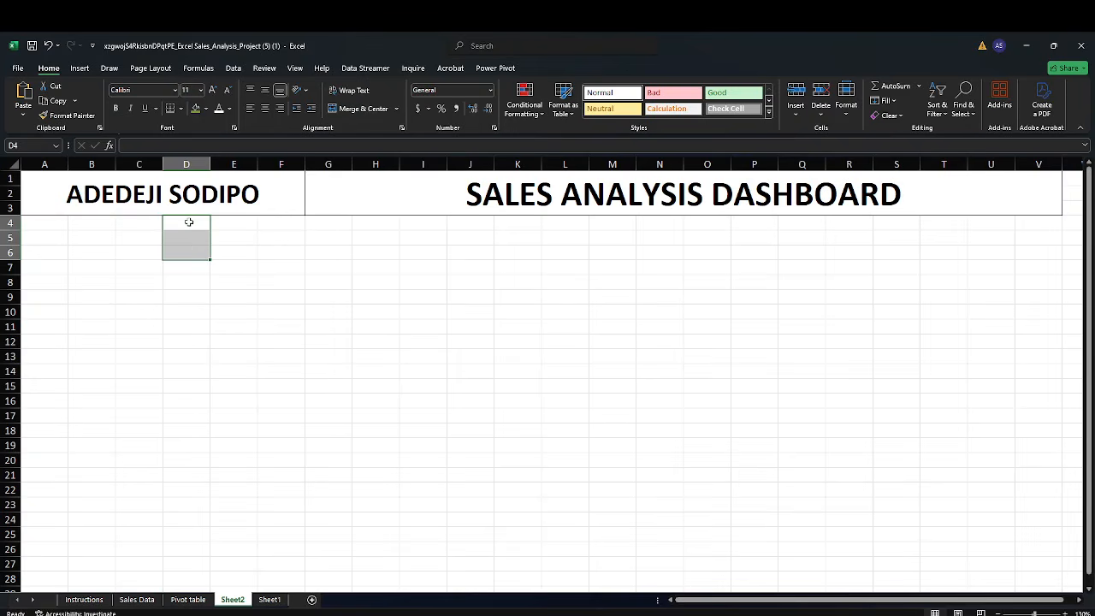
pyautogui.moveTo(189, 223); pyautogui.dragTo(310, 247)
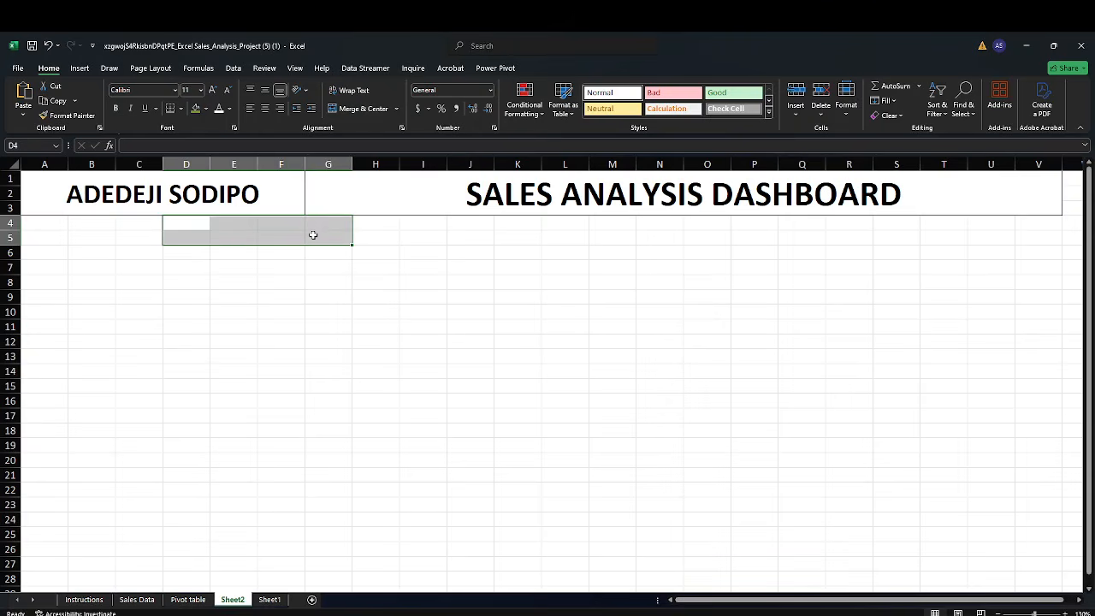
pyautogui.click(347, 112)
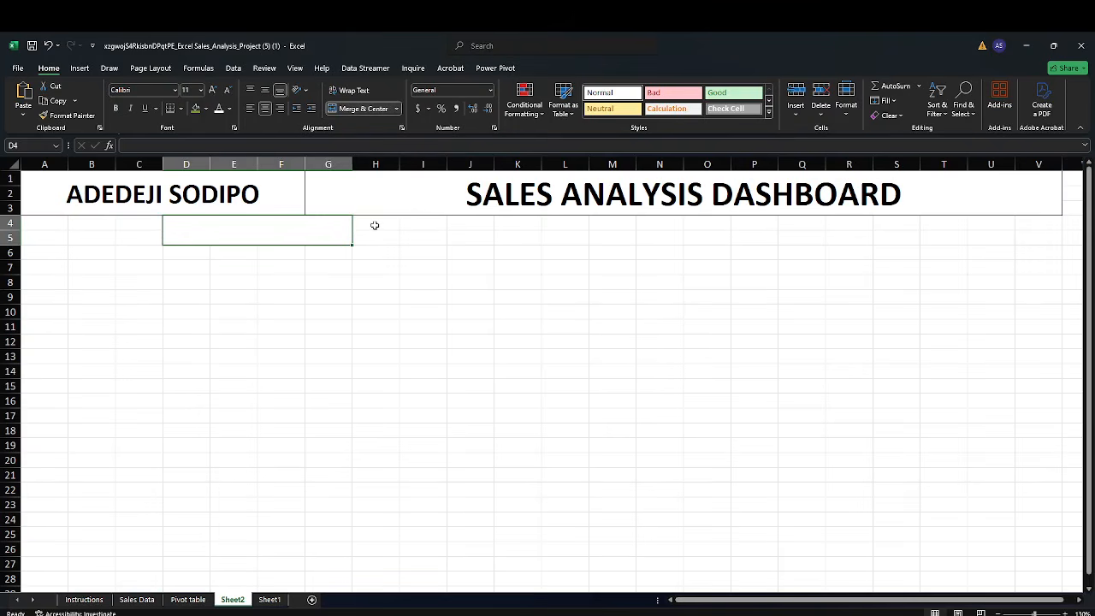
pyautogui.moveTo(375, 223); pyautogui.dragTo(502, 235)
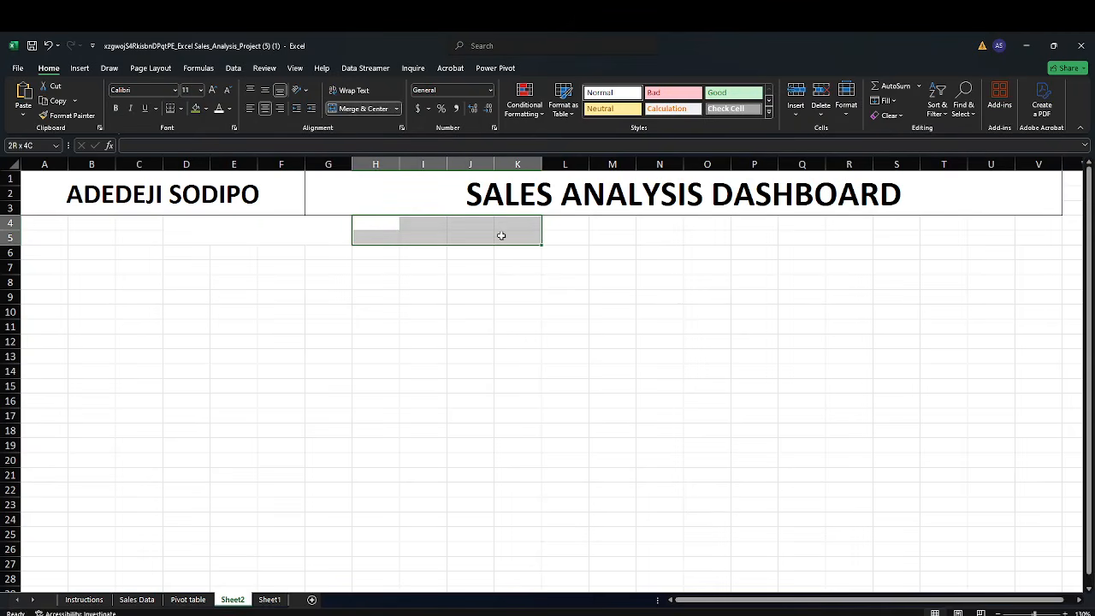
pyautogui.click(362, 112)
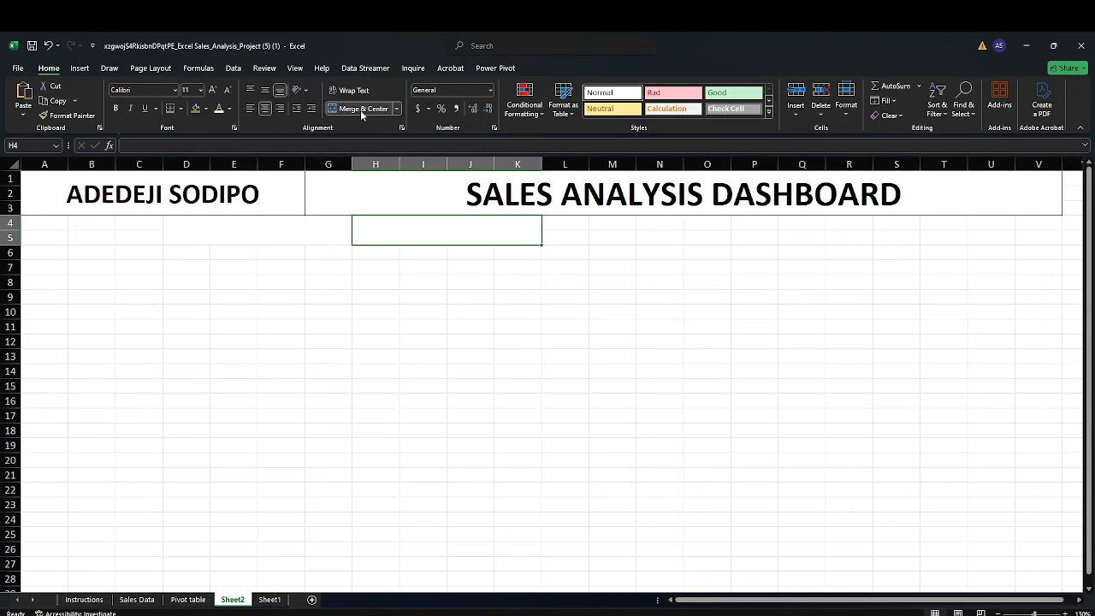
# Merge and center L4:O5, then merge and center P4:S5 as separate blocks
pyautogui.moveTo(558, 226); pyautogui.dragTo(689, 236)
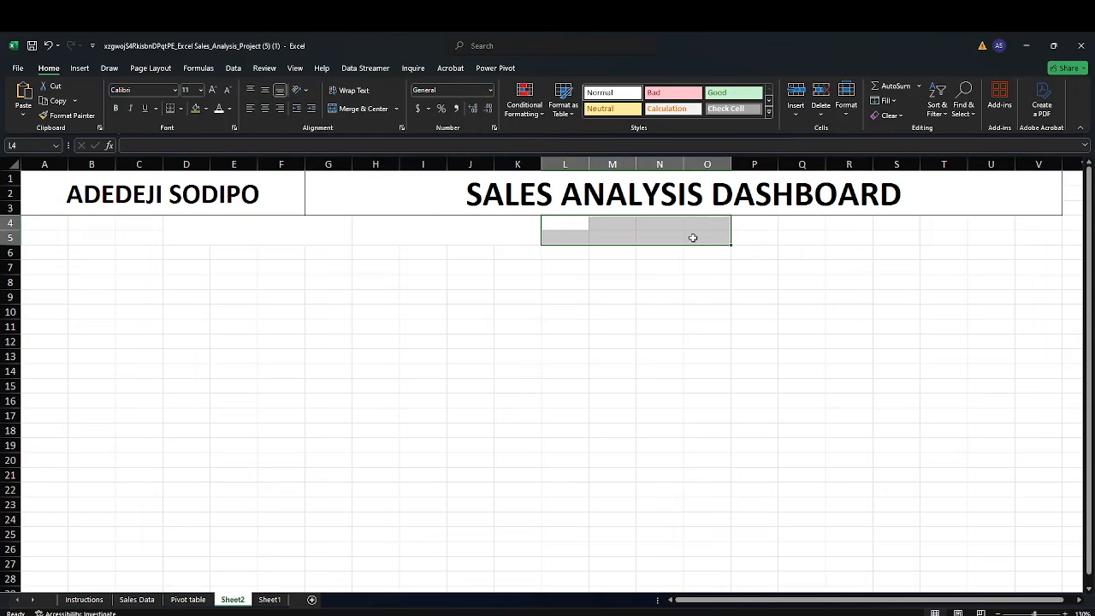
pyautogui.click(375, 110)
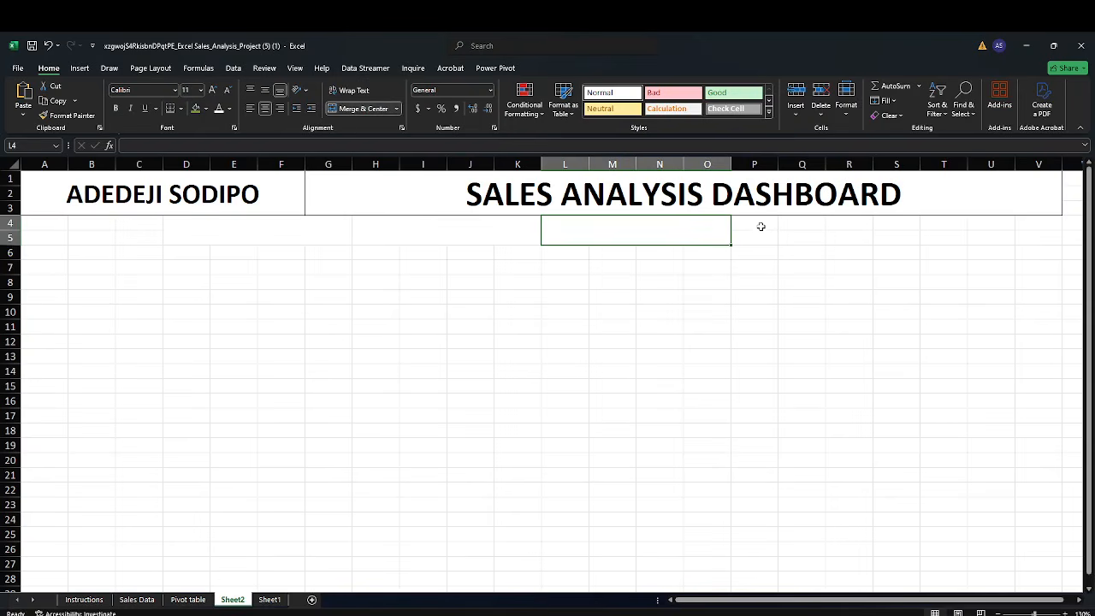
pyautogui.moveTo(758, 228); pyautogui.dragTo(885, 234)
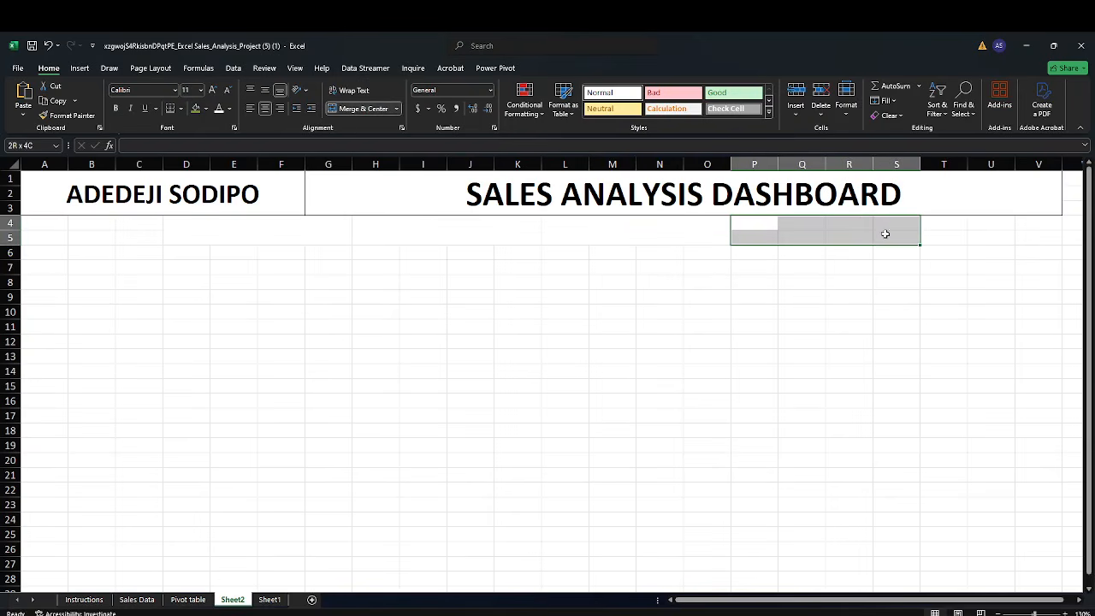
pyautogui.click(363, 109)
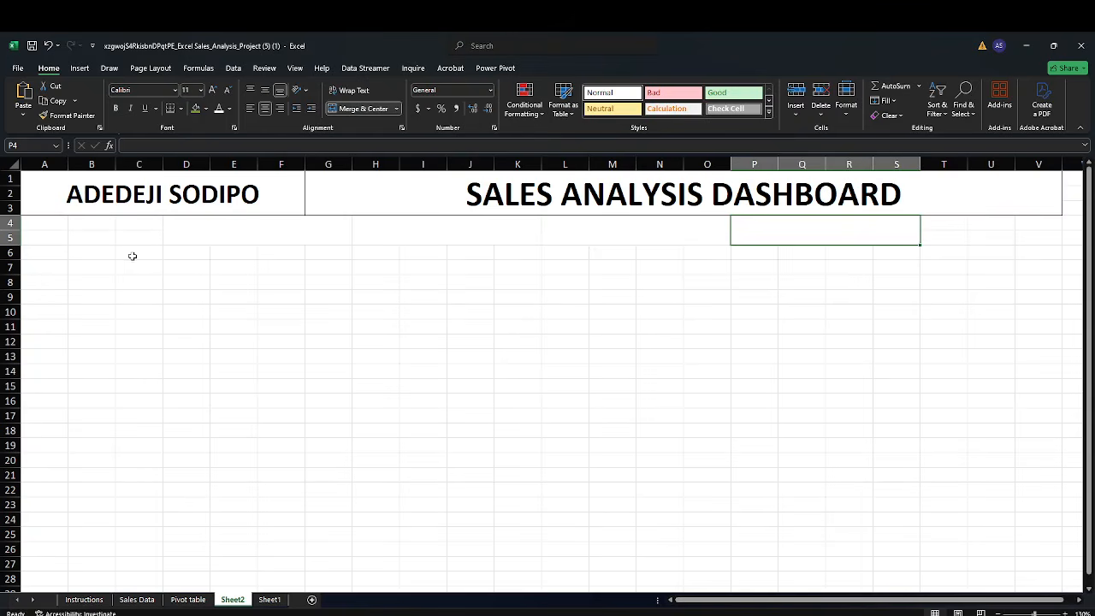
# Merge and center D6:G6, then merge and center H6:K6
pyautogui.moveTo(176, 253); pyautogui.dragTo(313, 256)
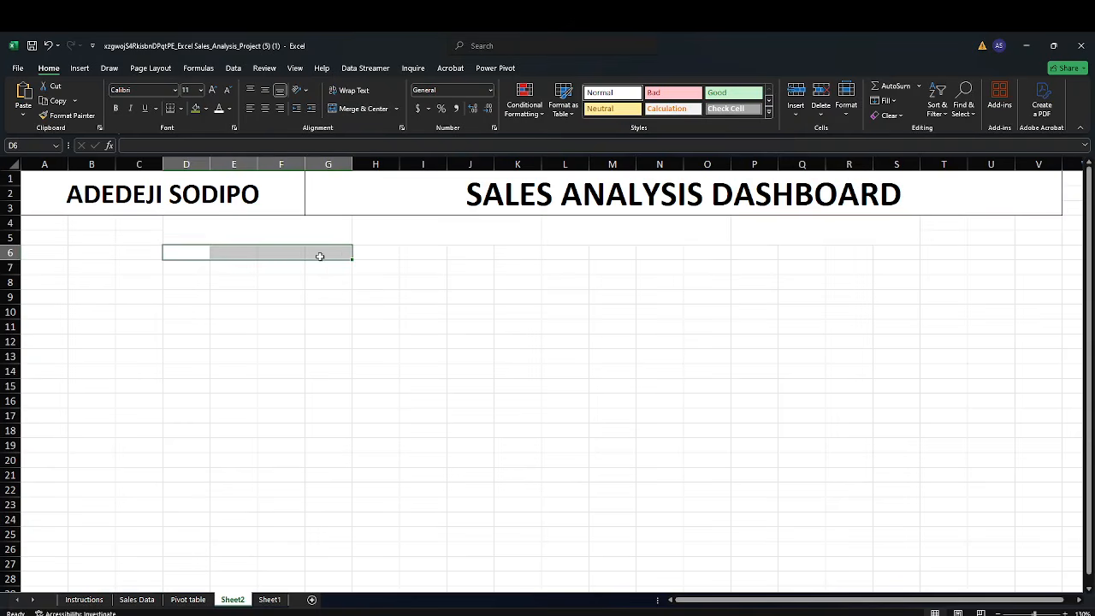
pyautogui.click(361, 111)
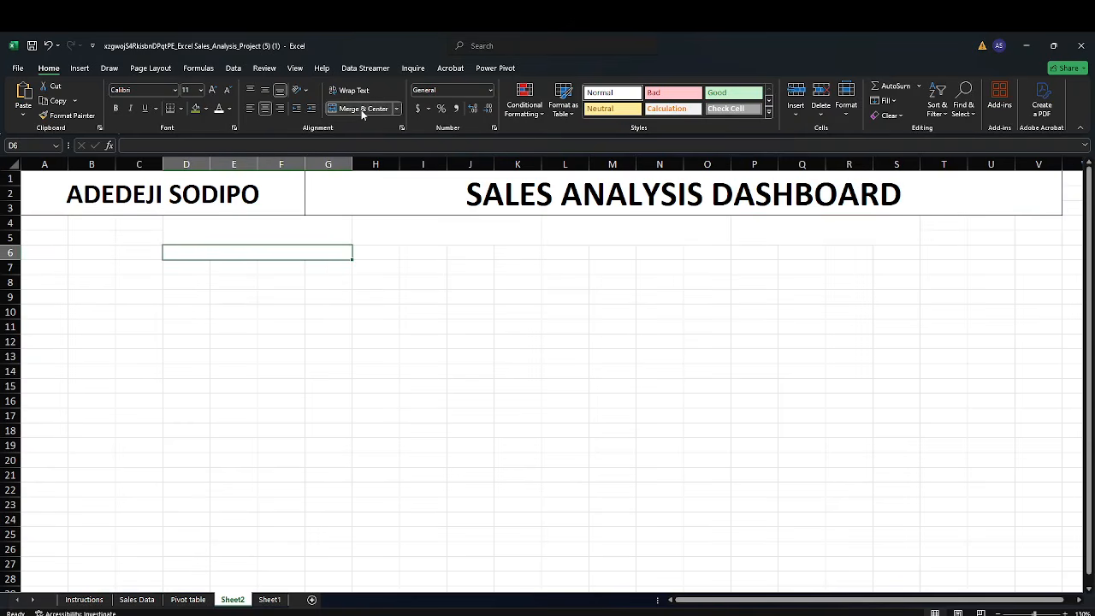
pyautogui.click(377, 255)
pyautogui.moveTo(377, 255); pyautogui.dragTo(499, 255)
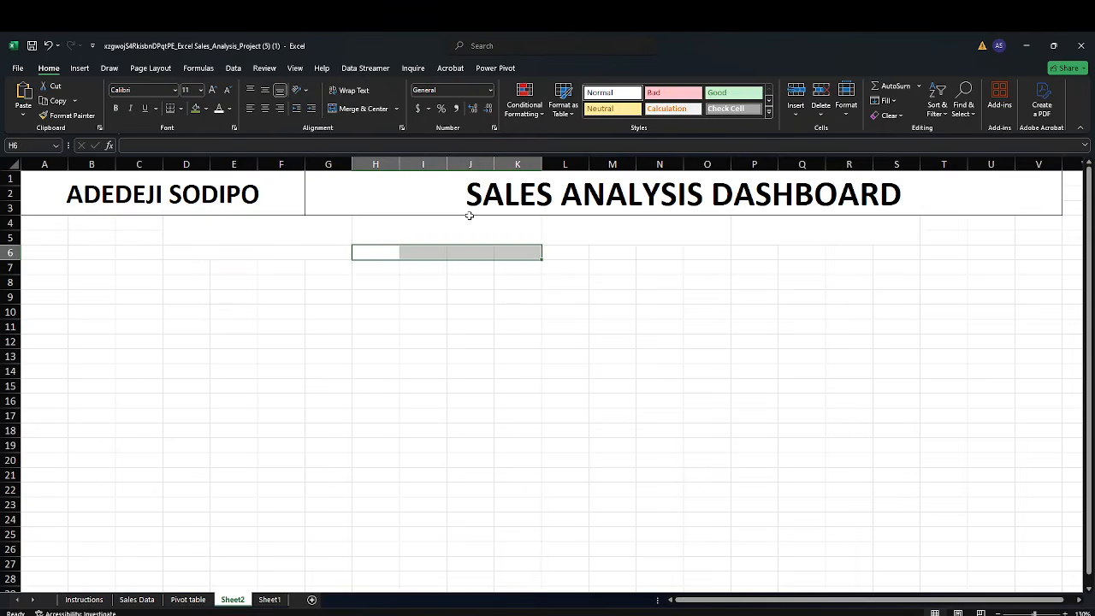
pyautogui.click(360, 109)
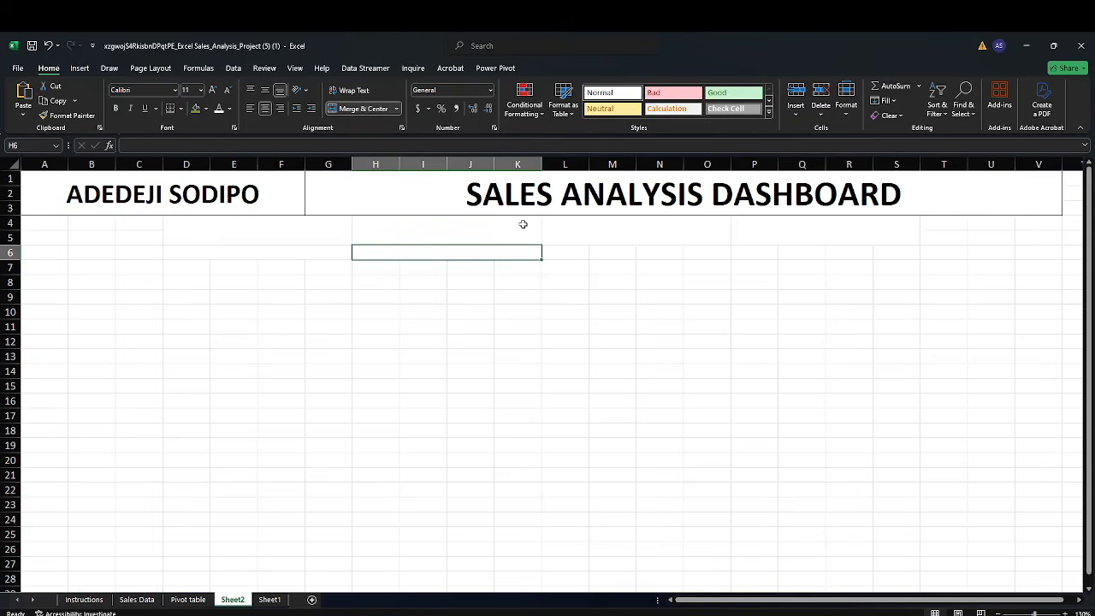
# Merge and center L6:O6, then merge and center P6:S6
pyautogui.moveTo(555, 249); pyautogui.dragTo(687, 257)
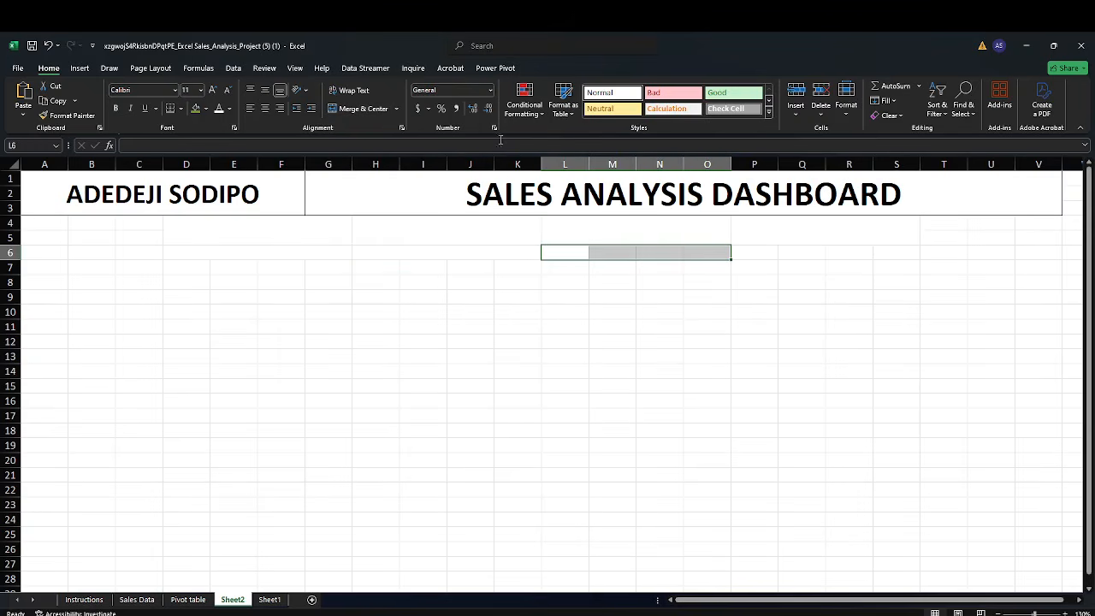
pyautogui.click(371, 110)
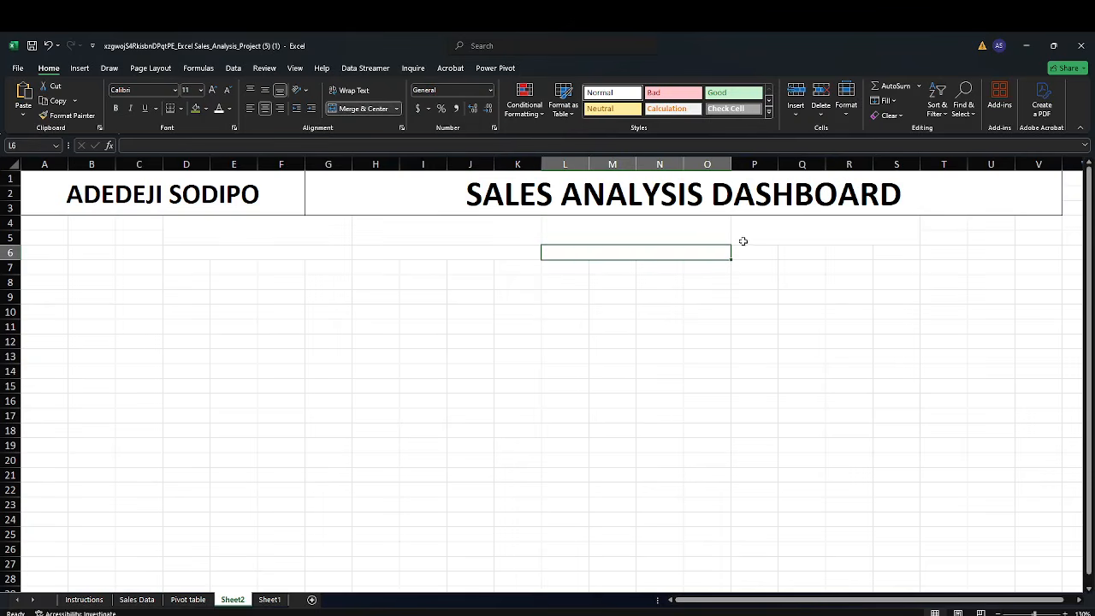
pyautogui.moveTo(746, 249); pyautogui.dragTo(876, 254)
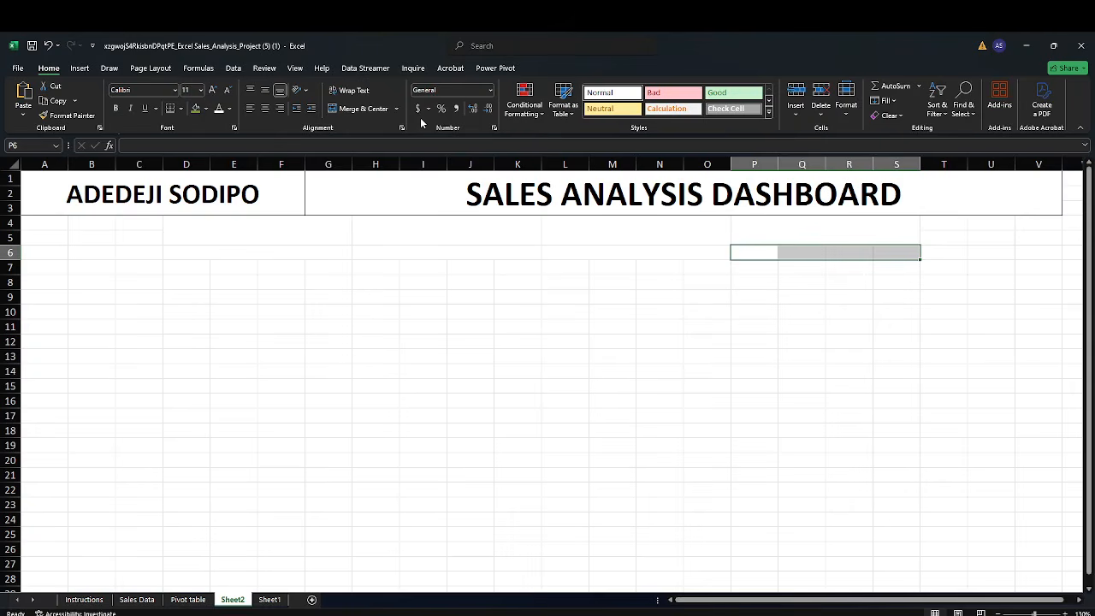
pyautogui.click(366, 110)
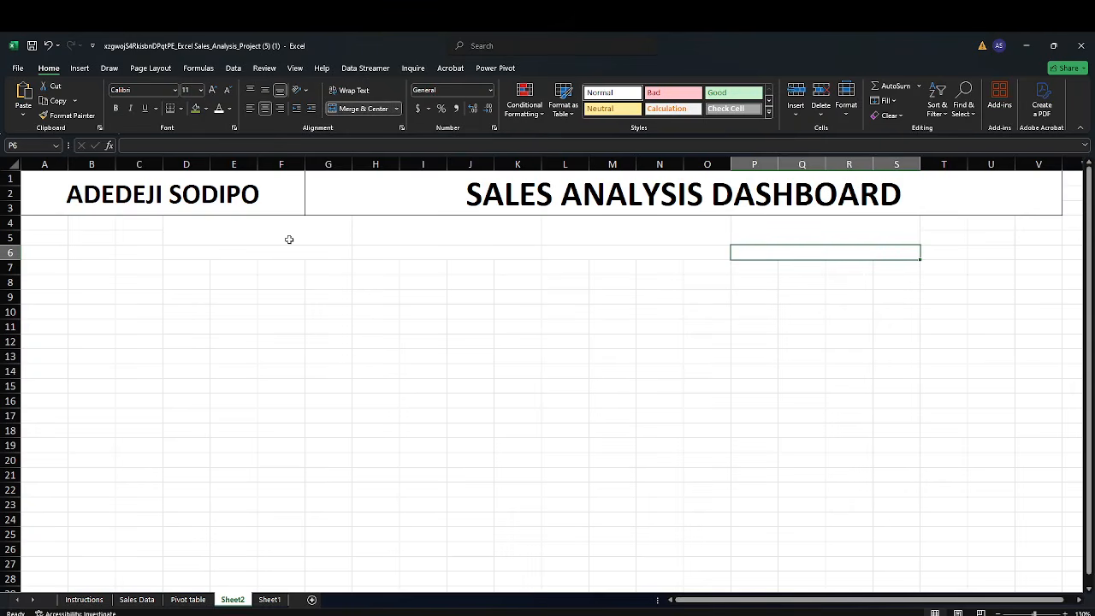
# Apply a bottom border to each of the merged blocks D4:G5, H4:K5, L4:O5 and P4:S5
pyautogui.click(220, 236)
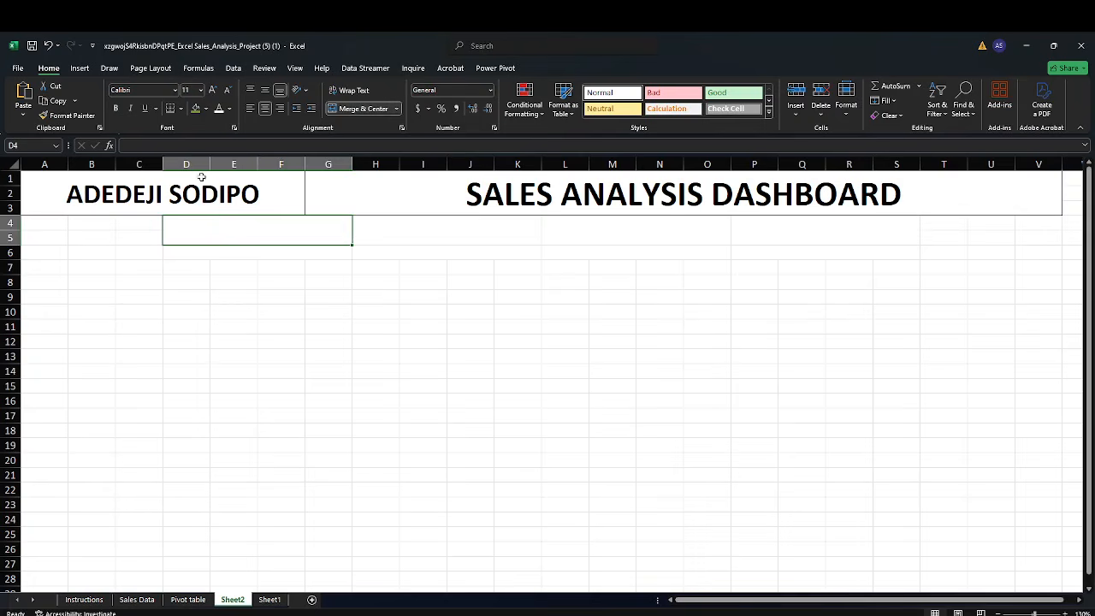
pyautogui.click(171, 114)
pyautogui.click(406, 340)
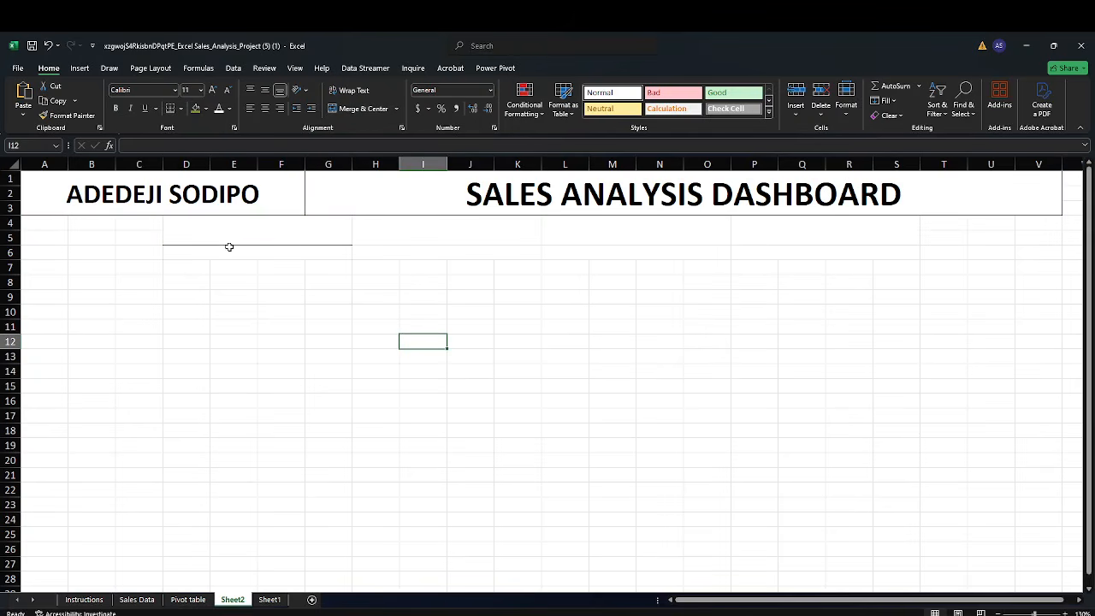
pyautogui.click(387, 236)
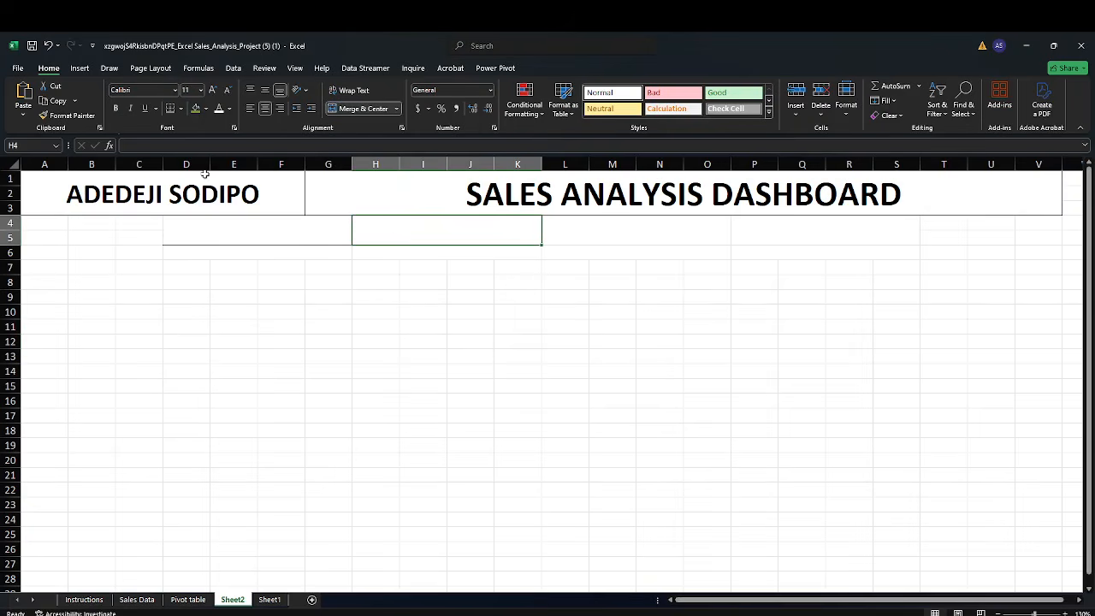
pyautogui.click(610, 235)
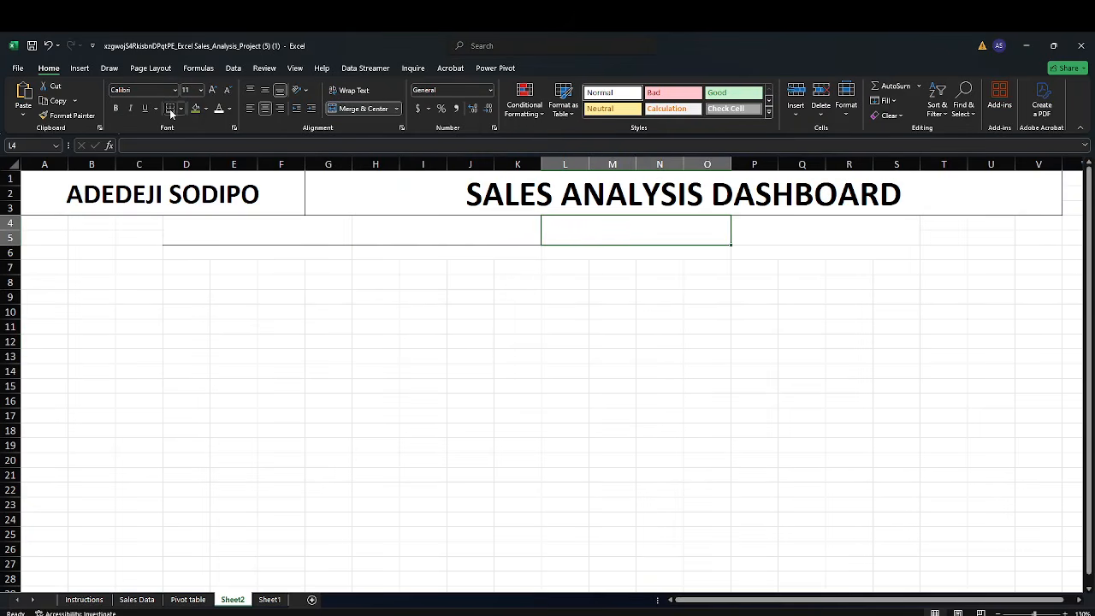
pyautogui.click(746, 231)
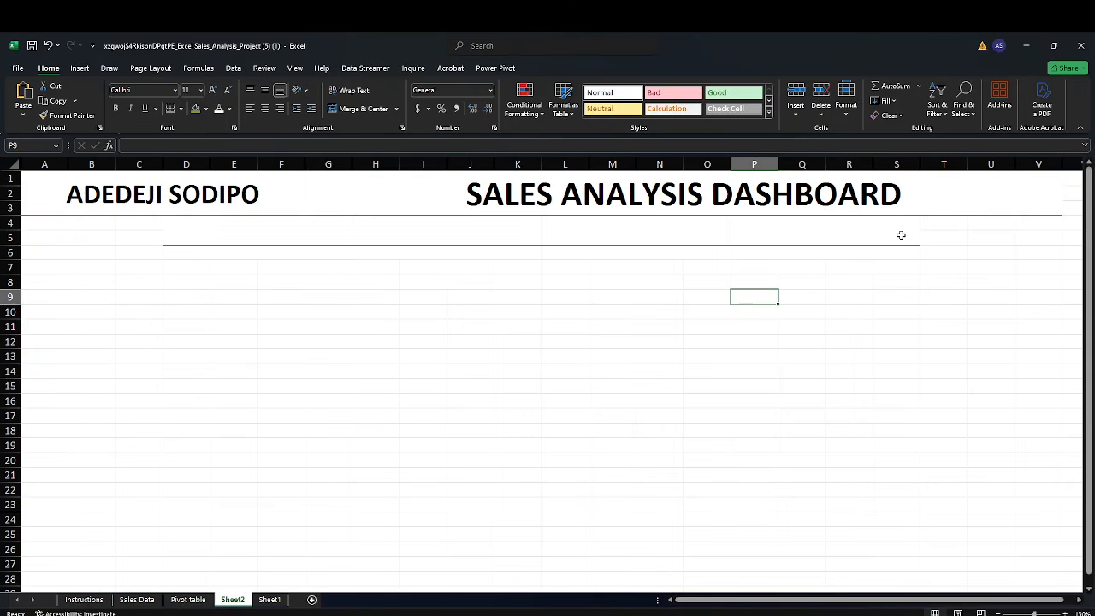
pyautogui.click(901, 234)
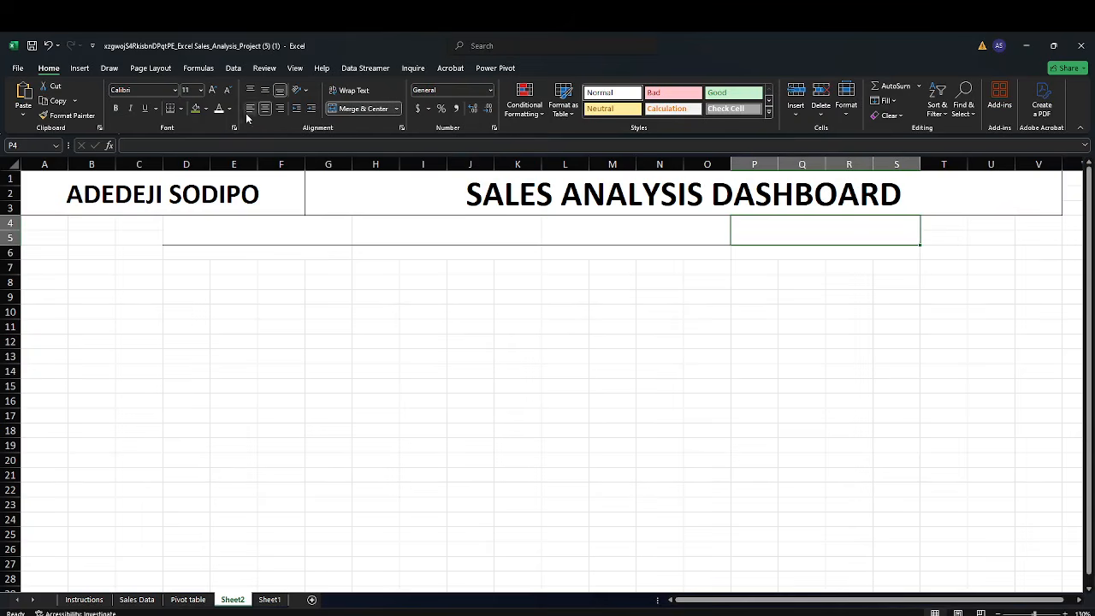
# Add a right border to the merged P4:S5 block
pyautogui.click(181, 108)
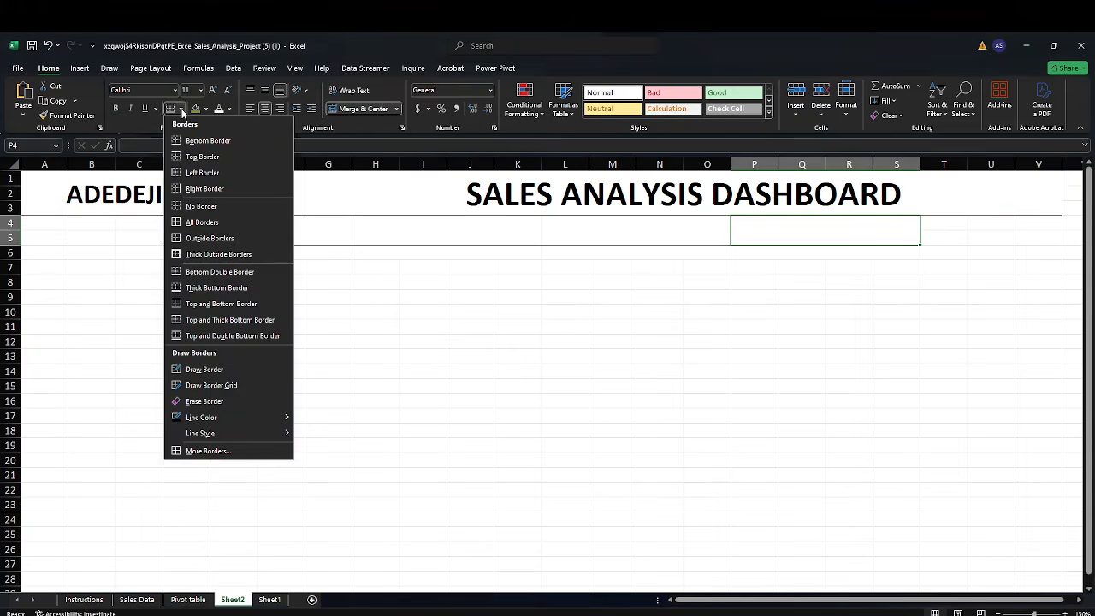
pyautogui.click(243, 192)
pyautogui.click(297, 314)
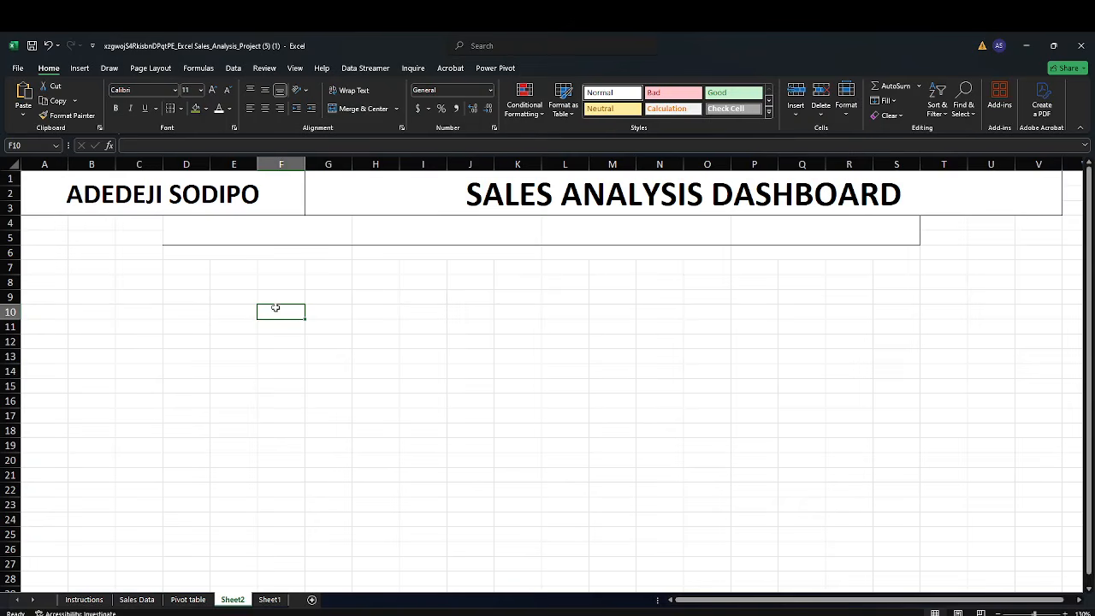
# Add a left border to the merged D4:G5 block
pyautogui.click(228, 237)
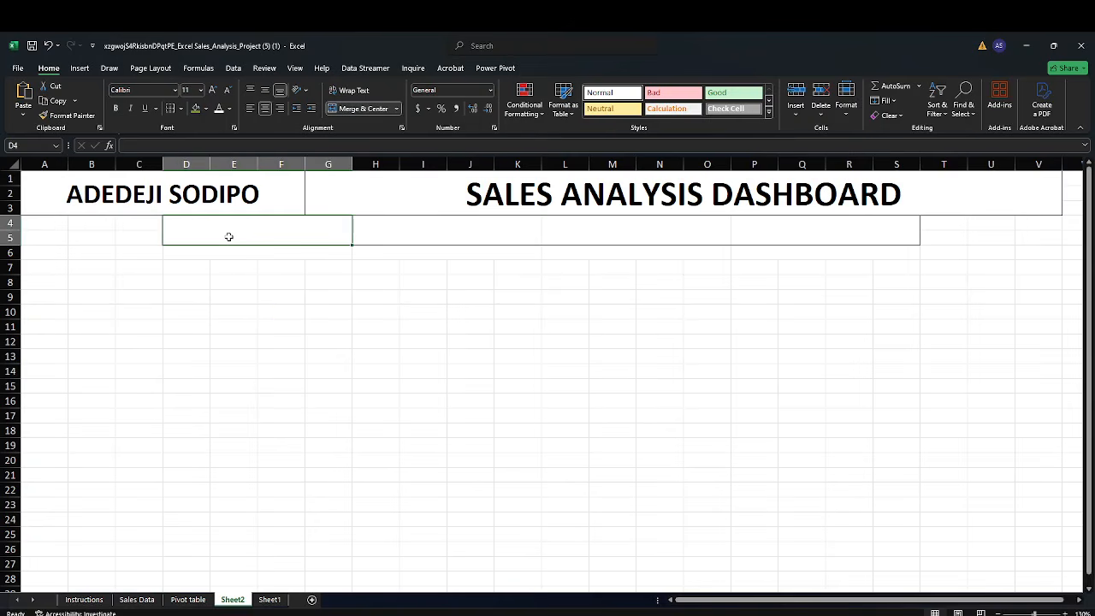
pyautogui.click(179, 109)
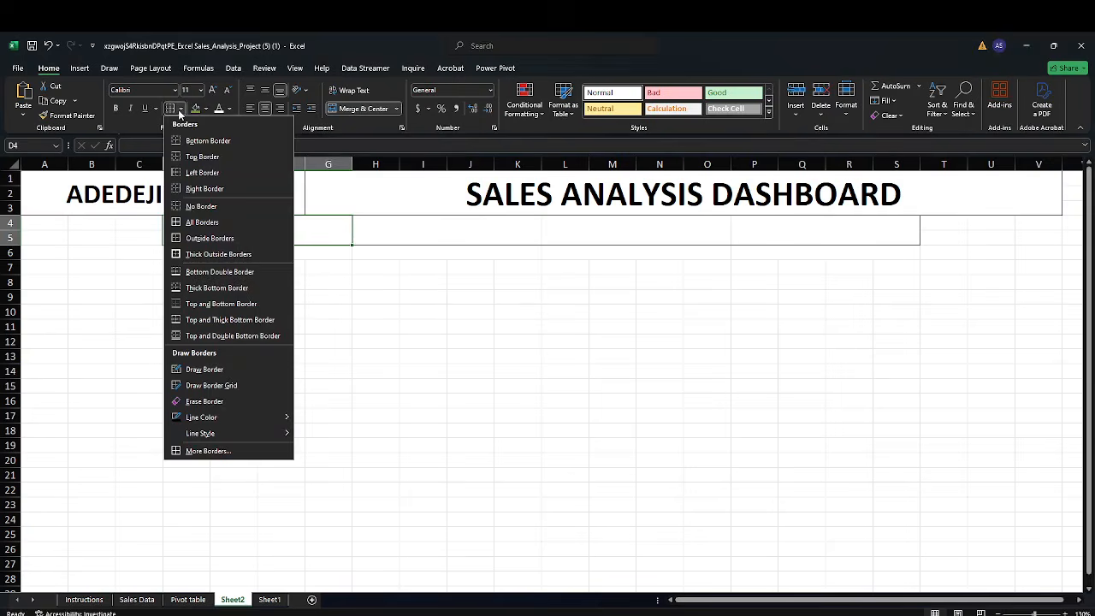
pyautogui.click(220, 172)
pyautogui.click(222, 268)
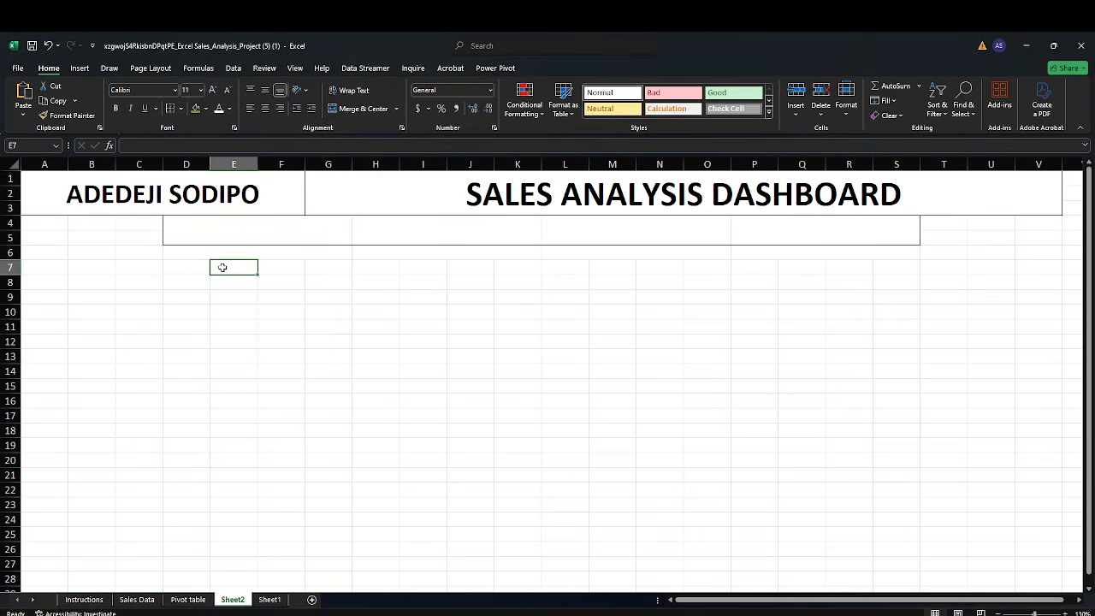
# Apply a bottom border to each merged row-6 block: D6:G6, H6:K6, L6:O6 and P6:S6
pyautogui.click(178, 253)
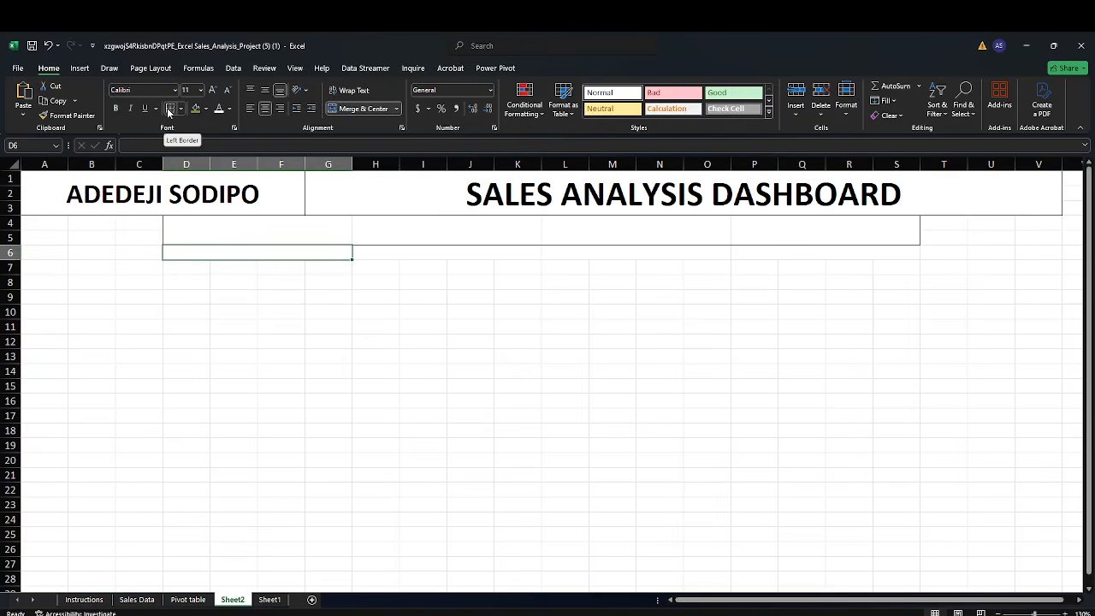
pyautogui.click(381, 255)
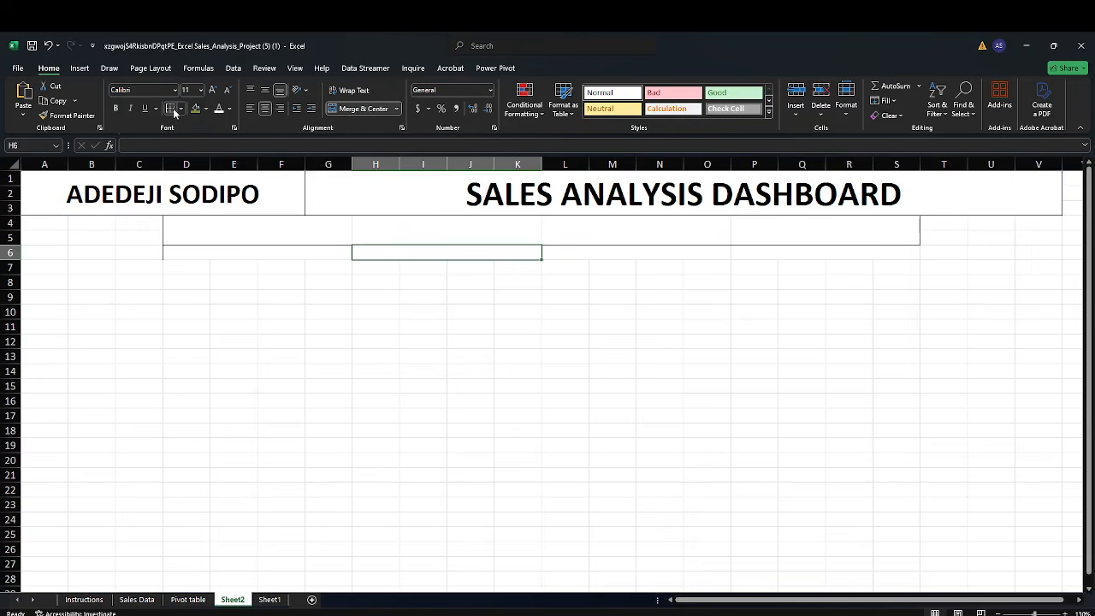
pyautogui.click(632, 256)
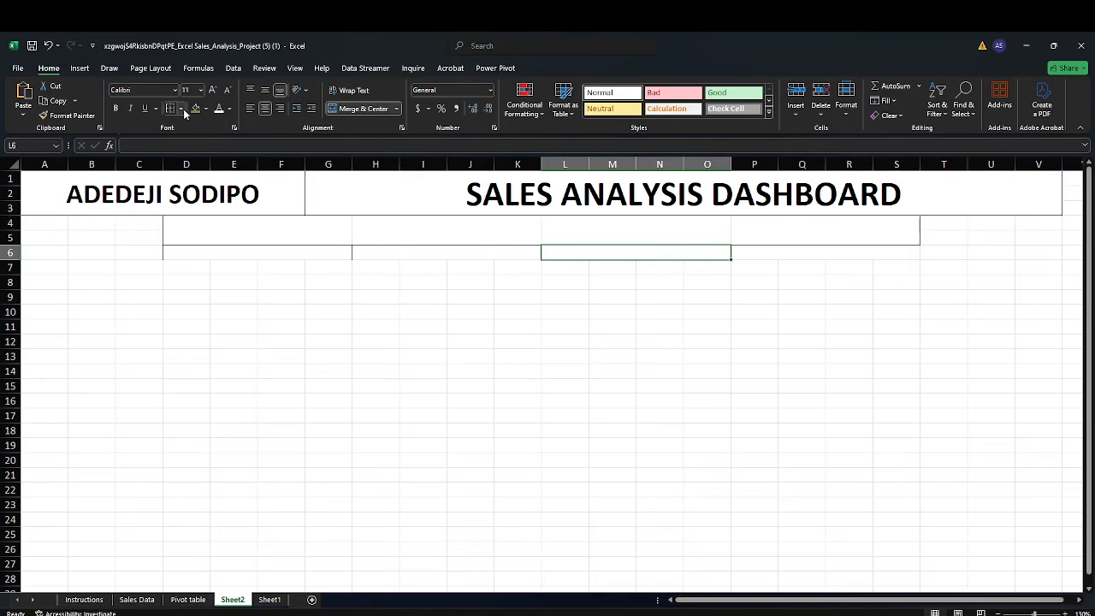
pyautogui.click(790, 254)
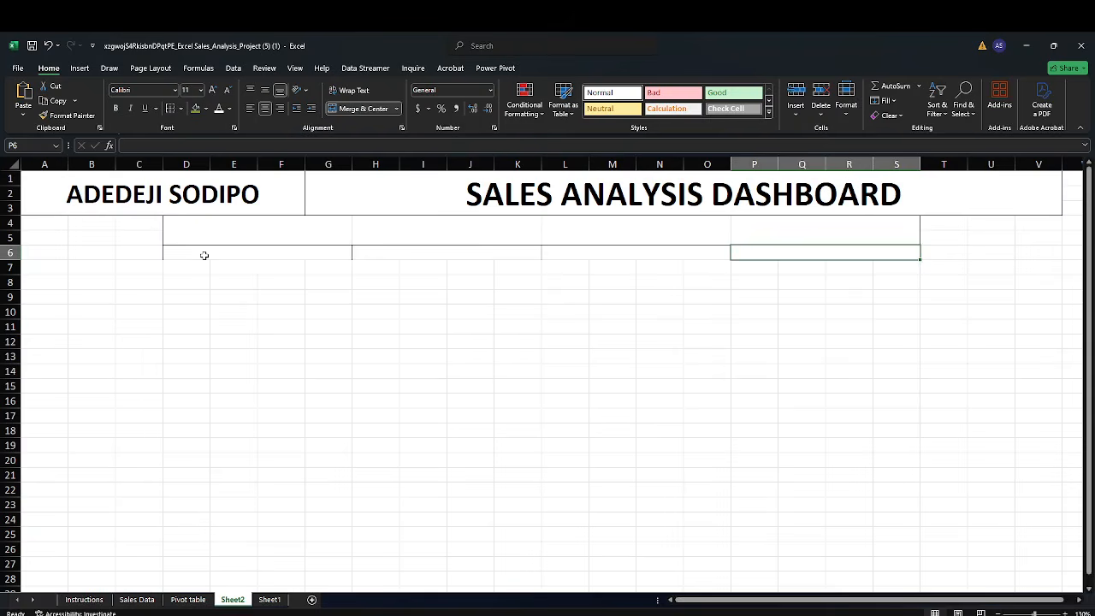
pyautogui.click(203, 254)
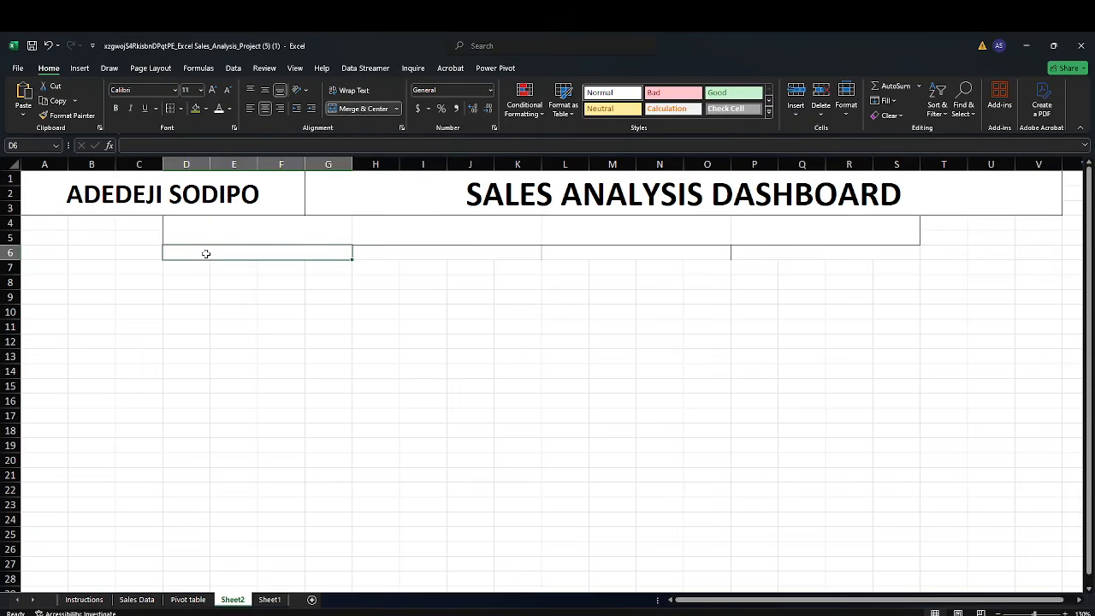
pyautogui.click(180, 108)
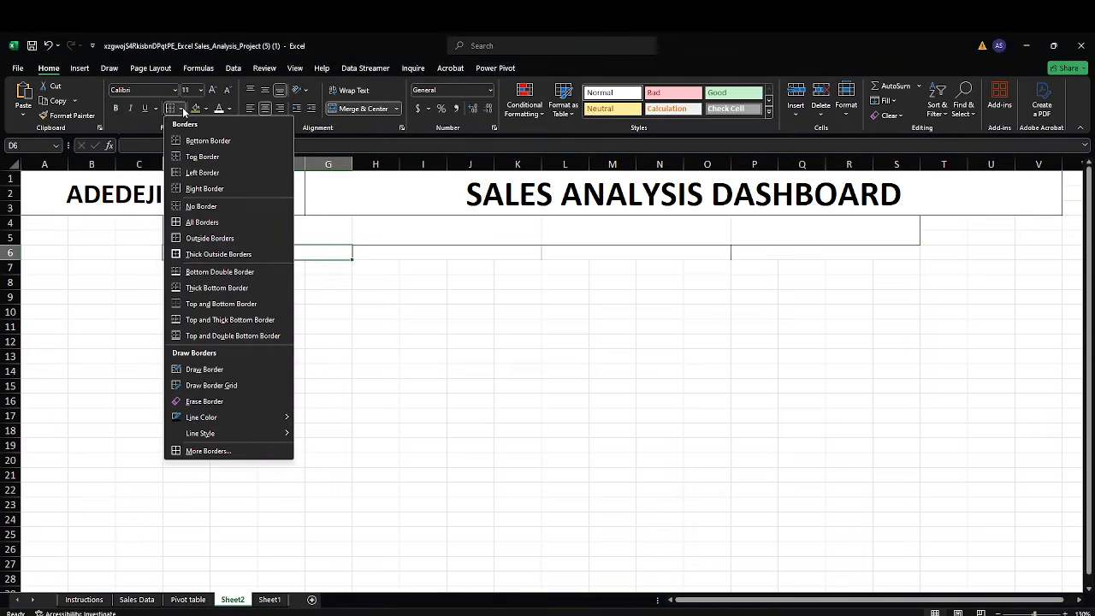
pyautogui.click(236, 140)
pyautogui.click(454, 254)
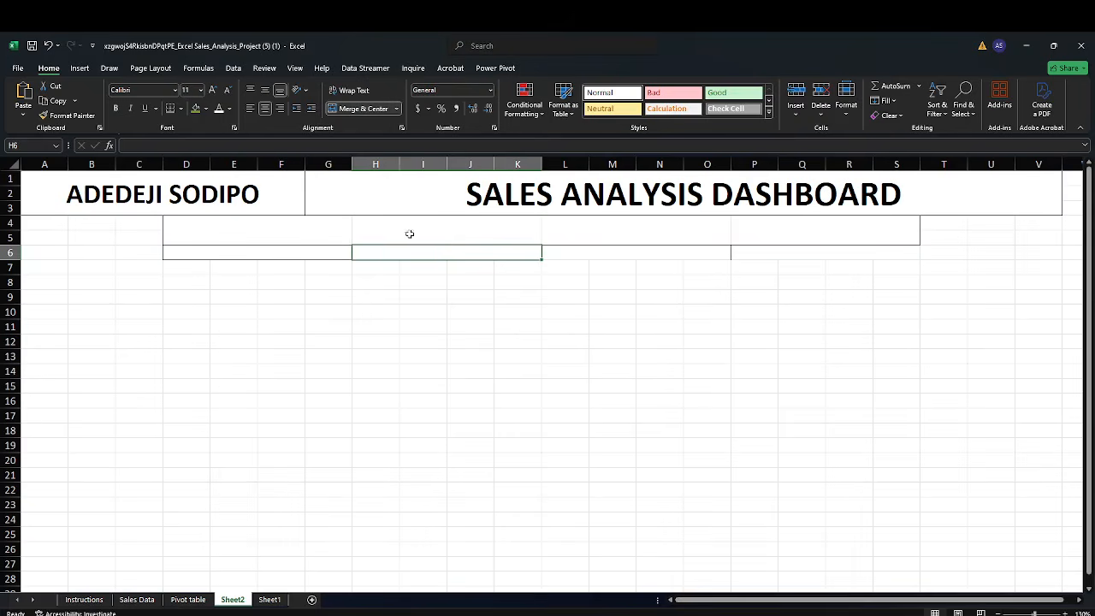
pyautogui.click(170, 109)
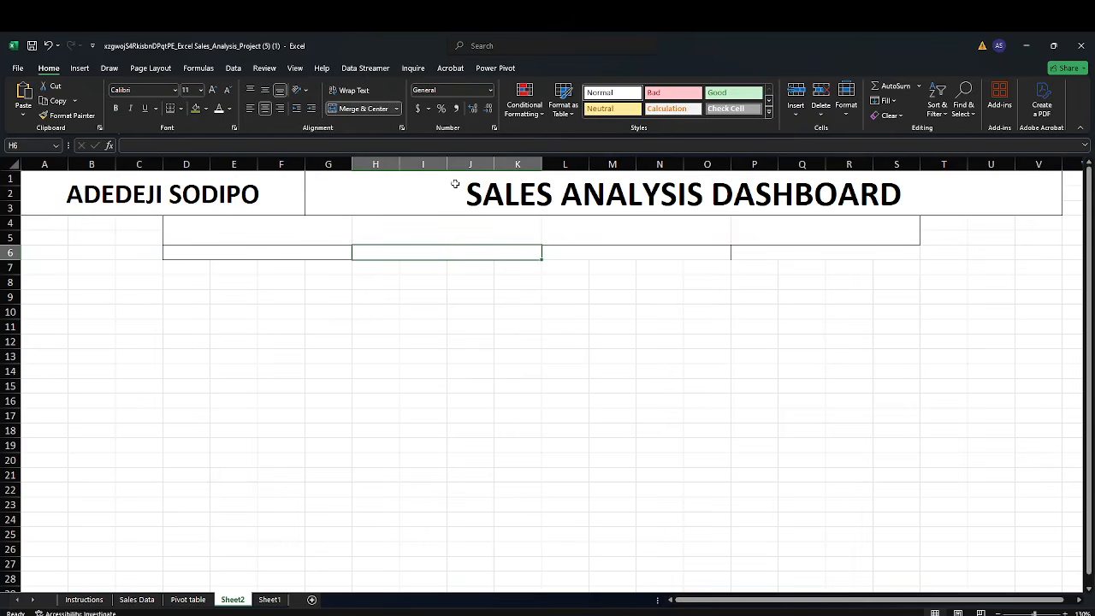
pyautogui.click(591, 254)
pyautogui.click(170, 109)
pyautogui.click(744, 254)
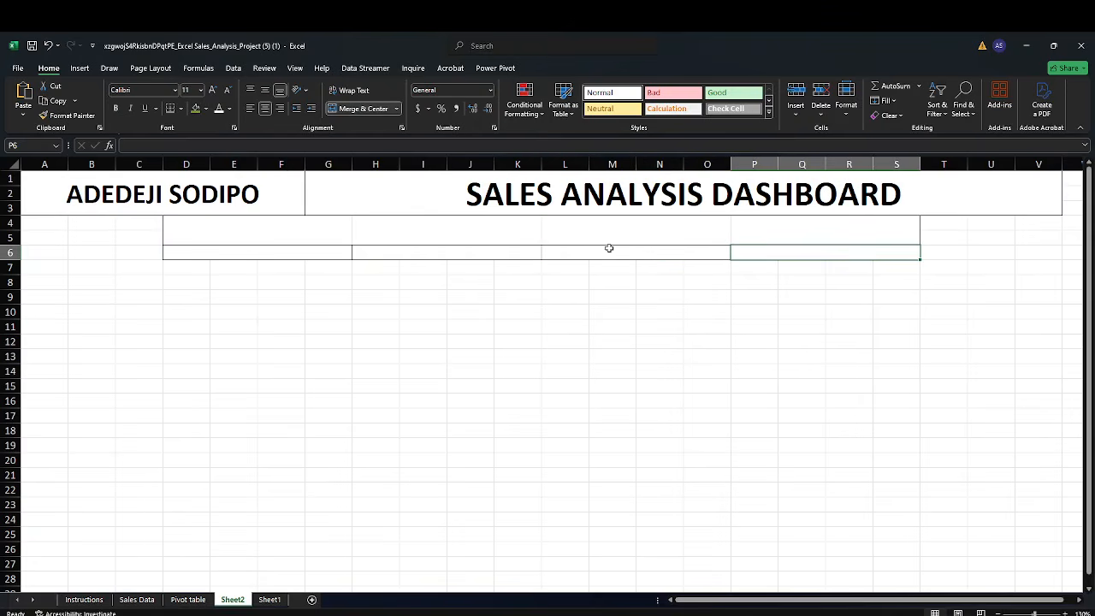
pyautogui.click(171, 109)
pyautogui.click(232, 419)
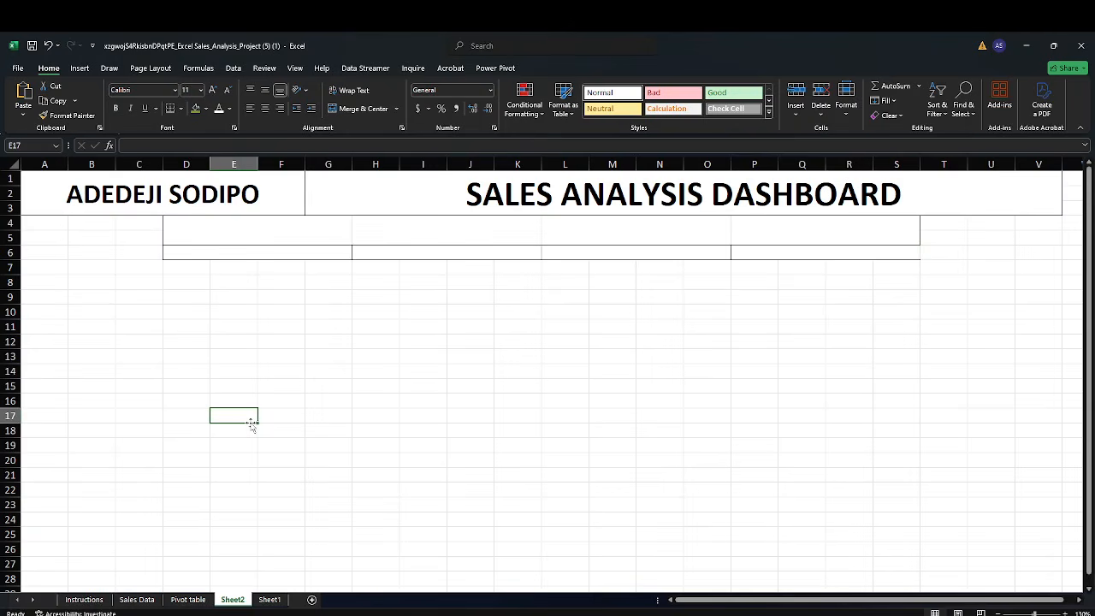
# Add a right border to the merged D4:G5 block
pyautogui.click(270, 247)
pyautogui.click(278, 235)
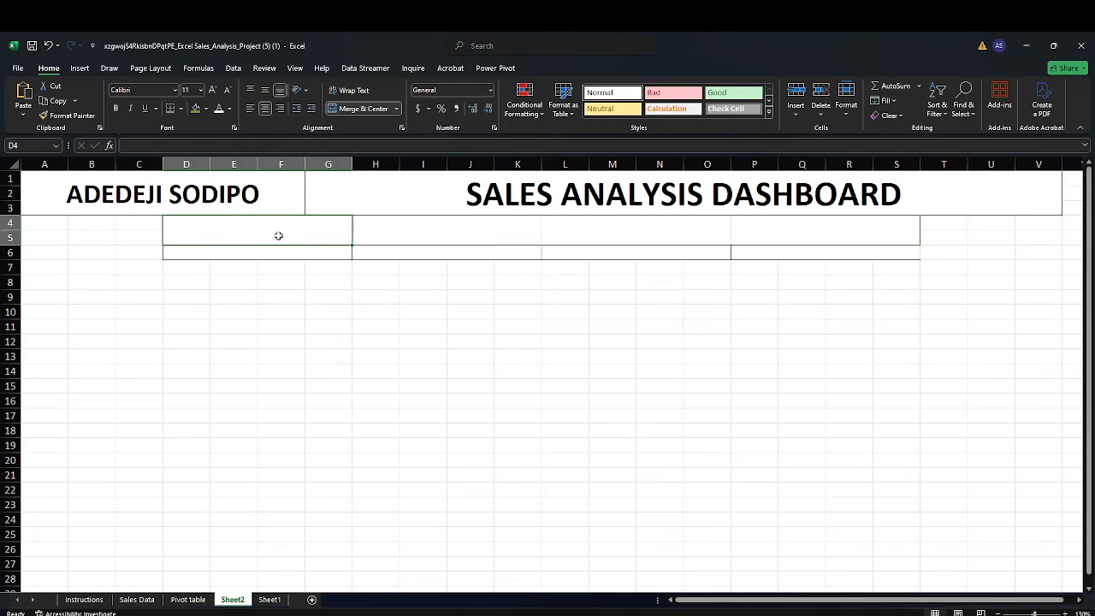
pyautogui.click(180, 109)
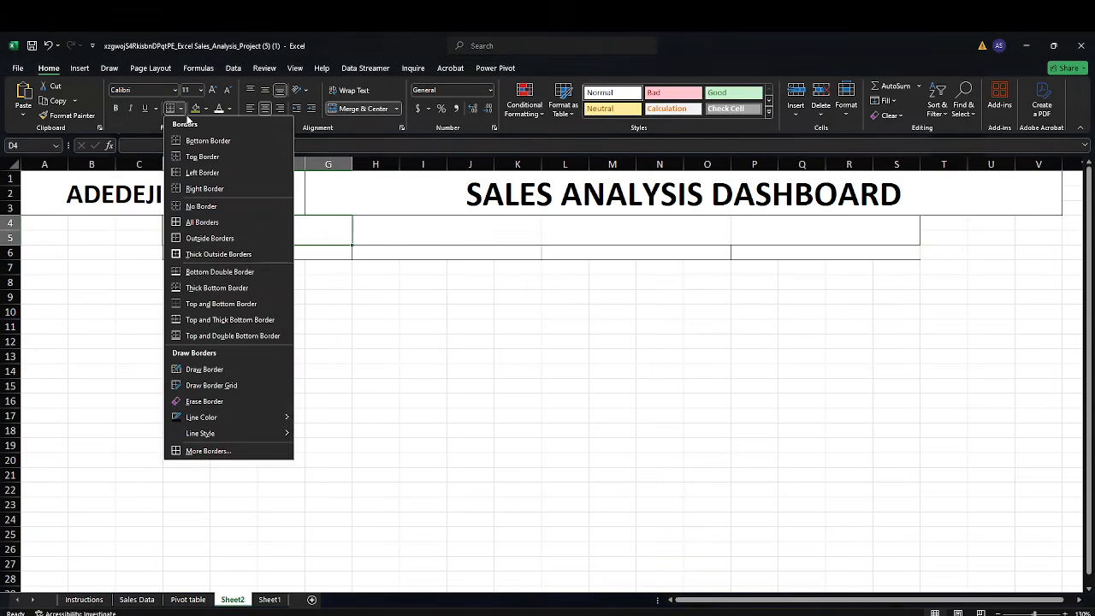
pyautogui.click(216, 188)
pyautogui.click(386, 230)
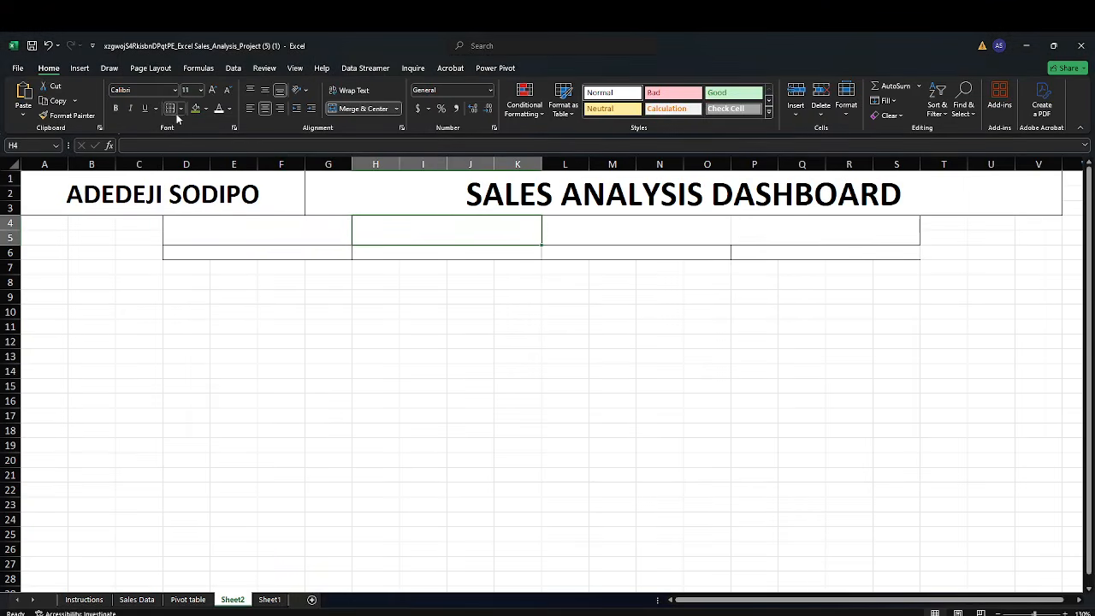
pyautogui.click(561, 228)
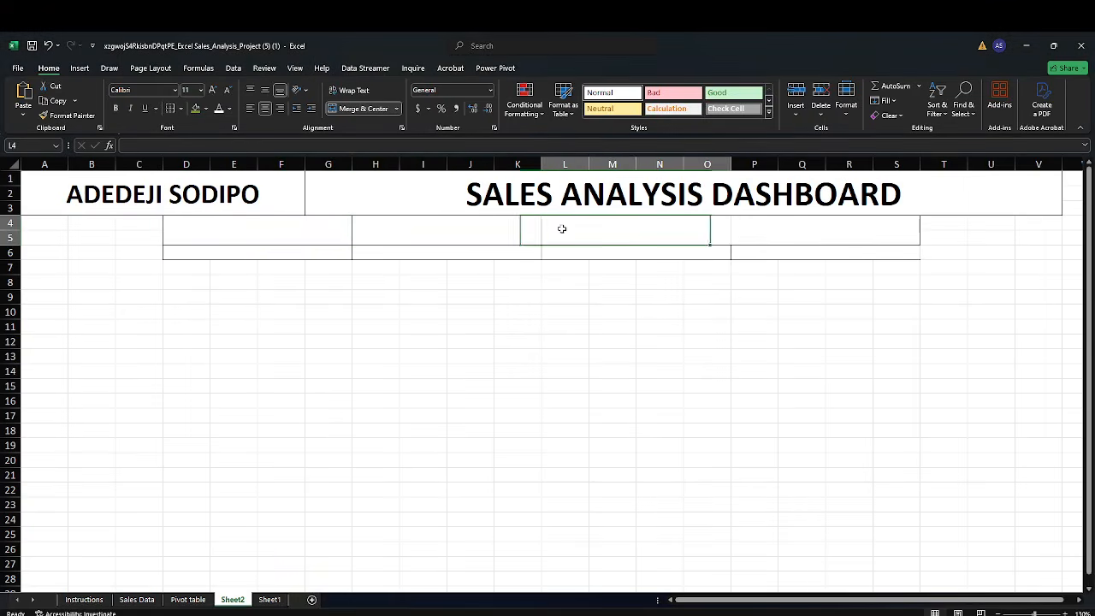
pyautogui.click(195, 109)
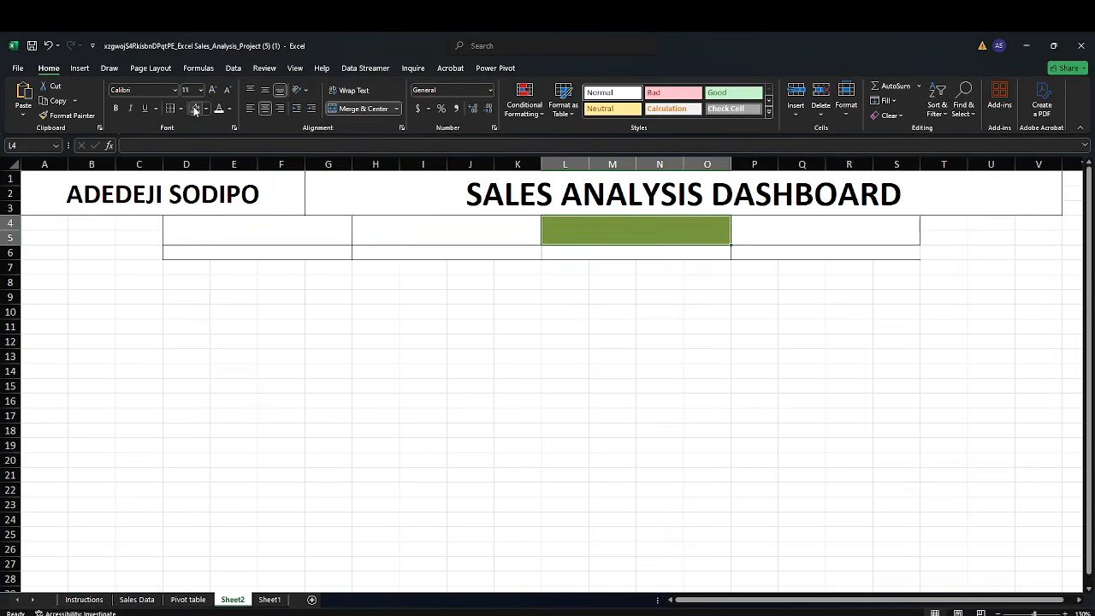
pyautogui.click(206, 110)
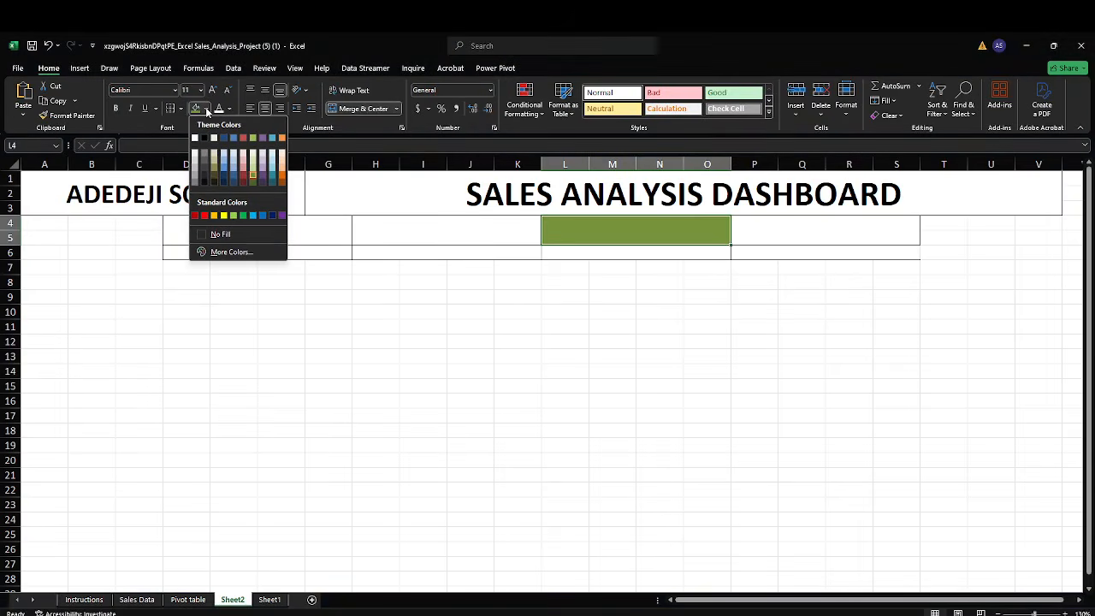
pyautogui.click(264, 296)
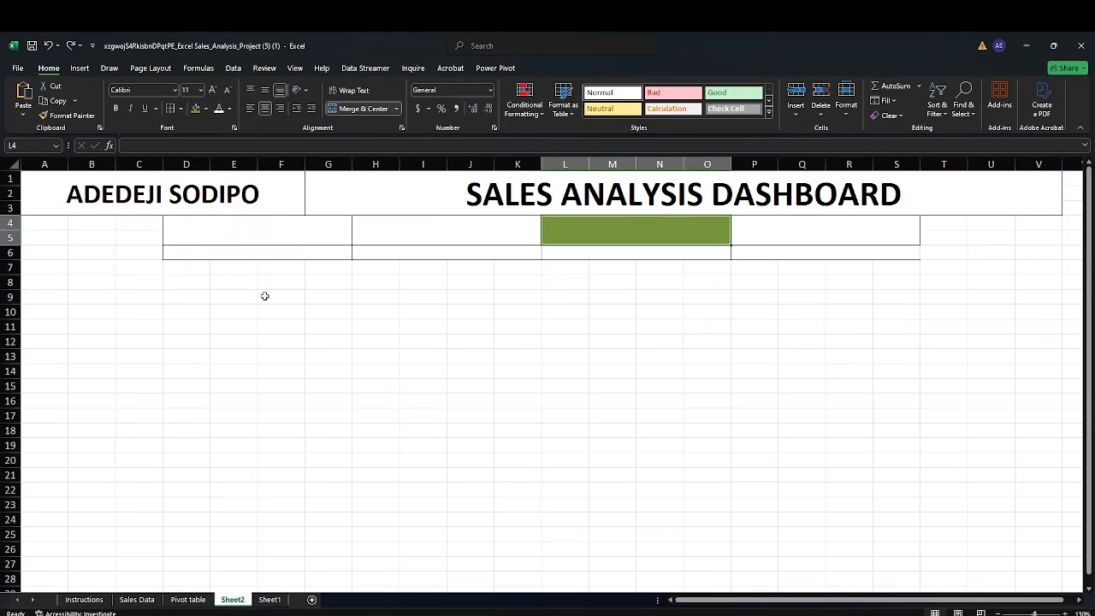
pyautogui.hotkey('ctrl', 'z')
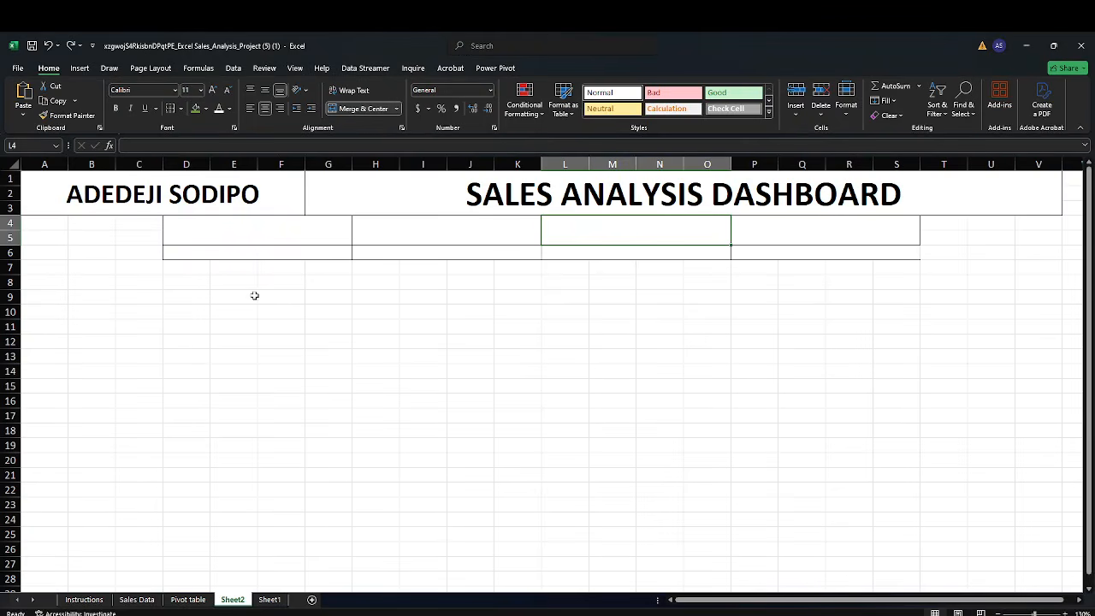
# Hide the sheet gridlines to review the card borders, then turn the gridlines back on
pyautogui.click(268, 350)
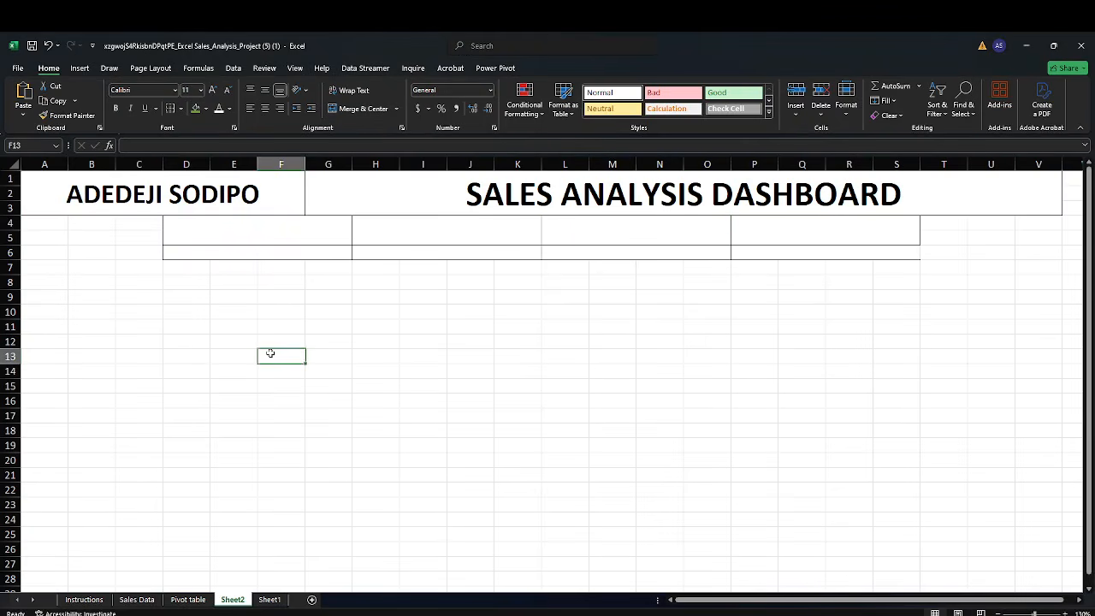
pyautogui.click(294, 68)
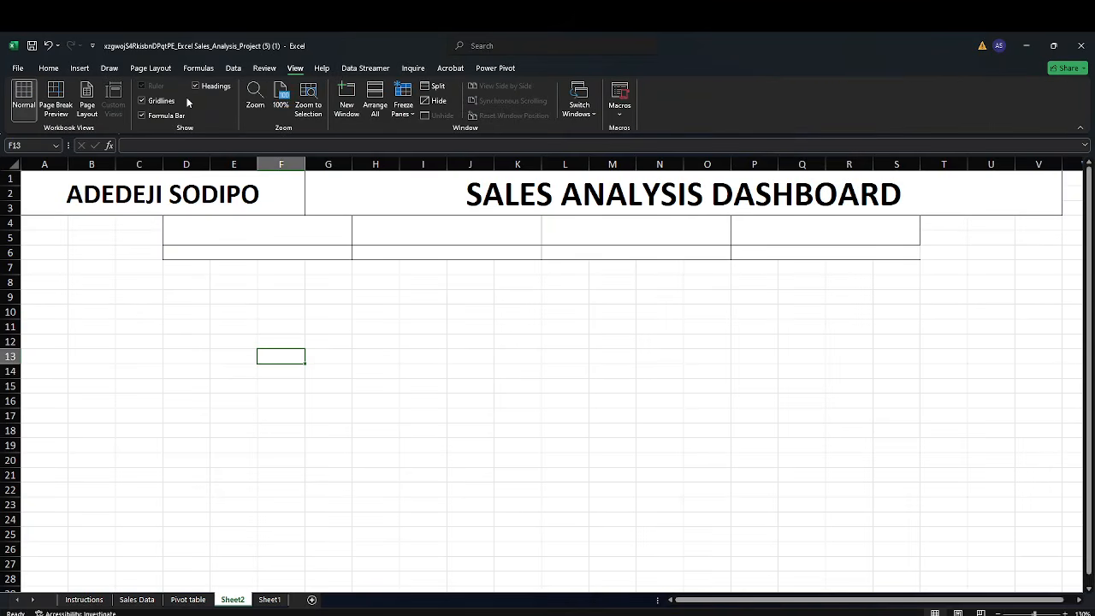
pyautogui.click(171, 101)
pyautogui.click(160, 356)
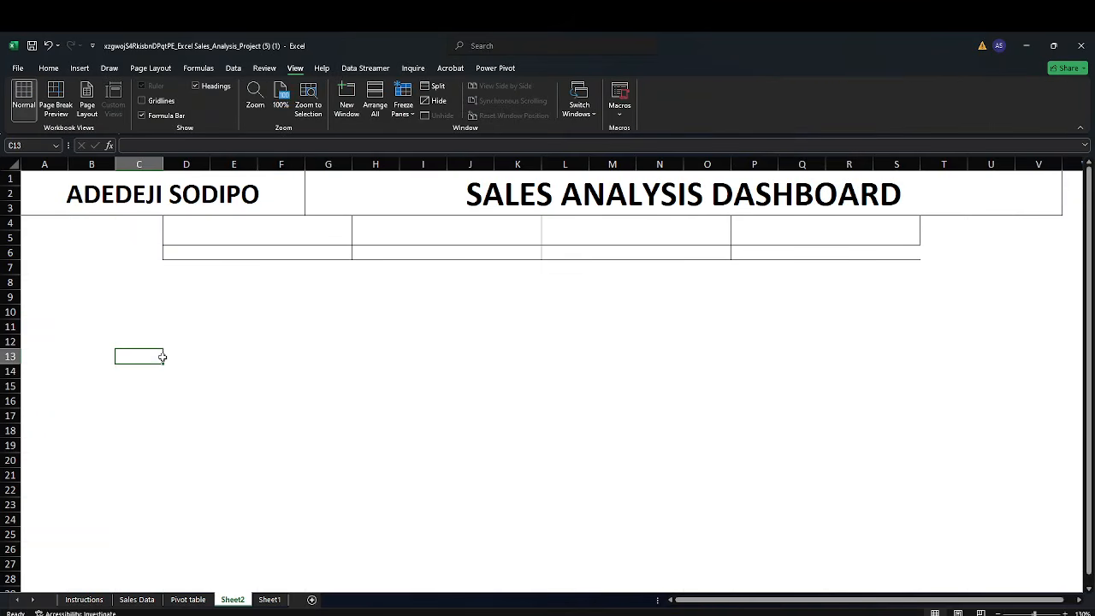
pyautogui.click(752, 254)
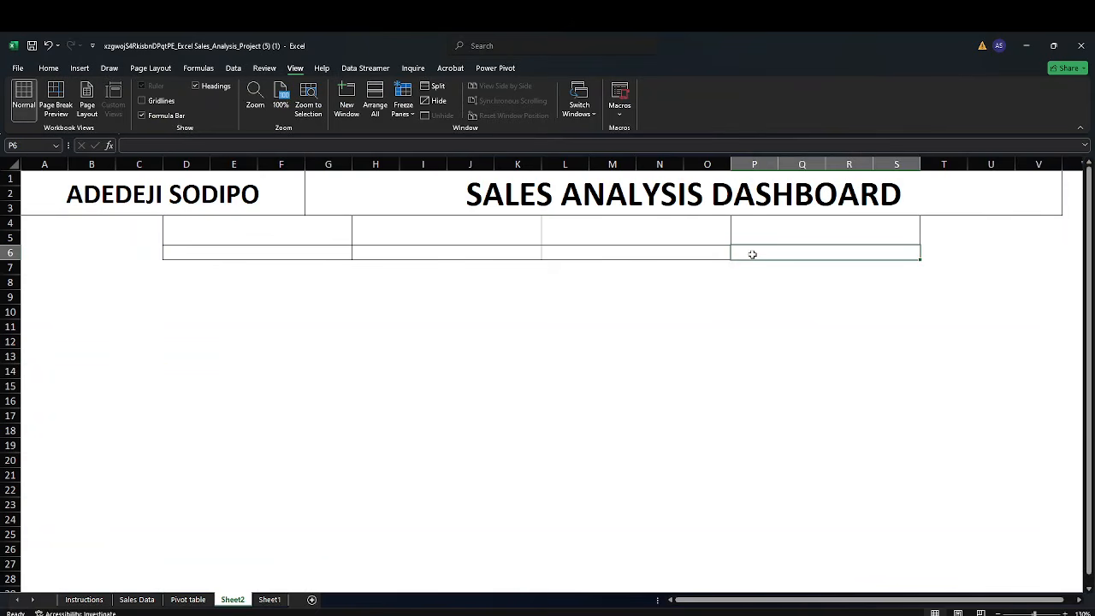
pyautogui.click(49, 69)
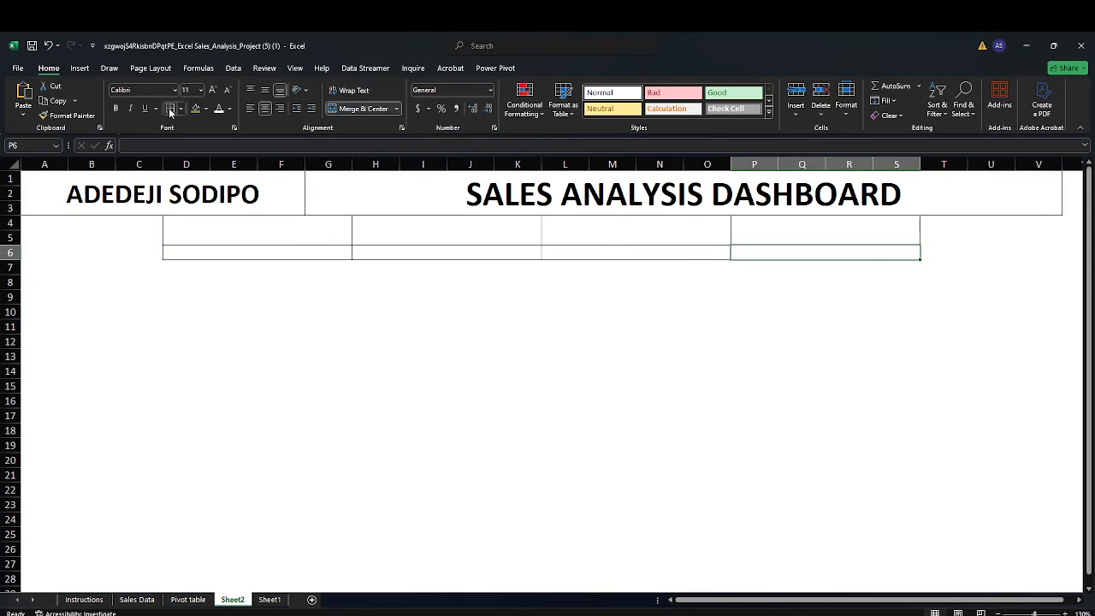
pyautogui.click(183, 310)
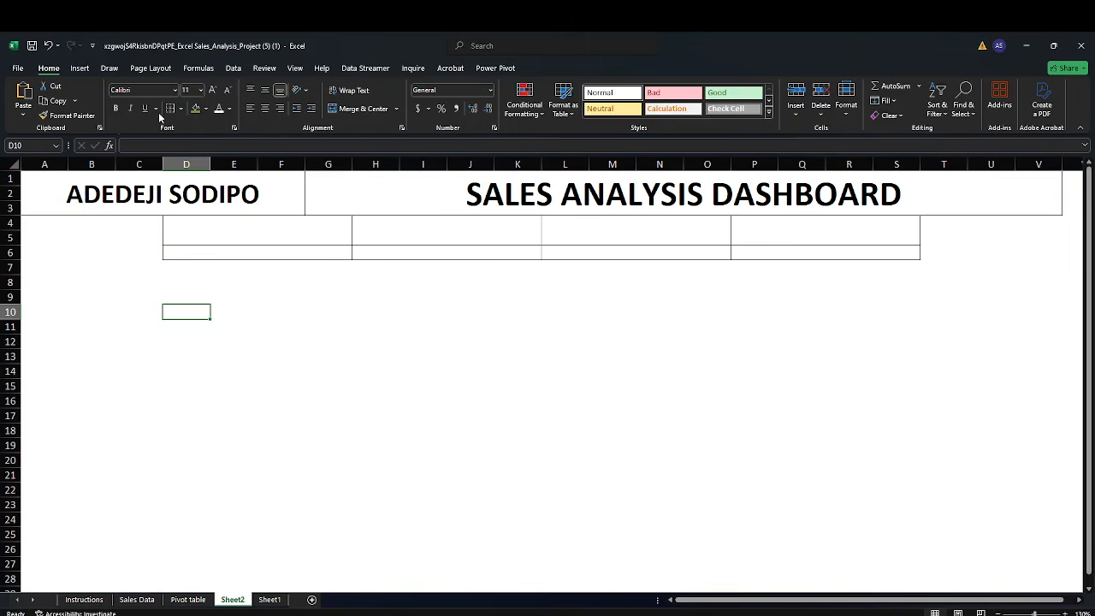
pyautogui.click(294, 68)
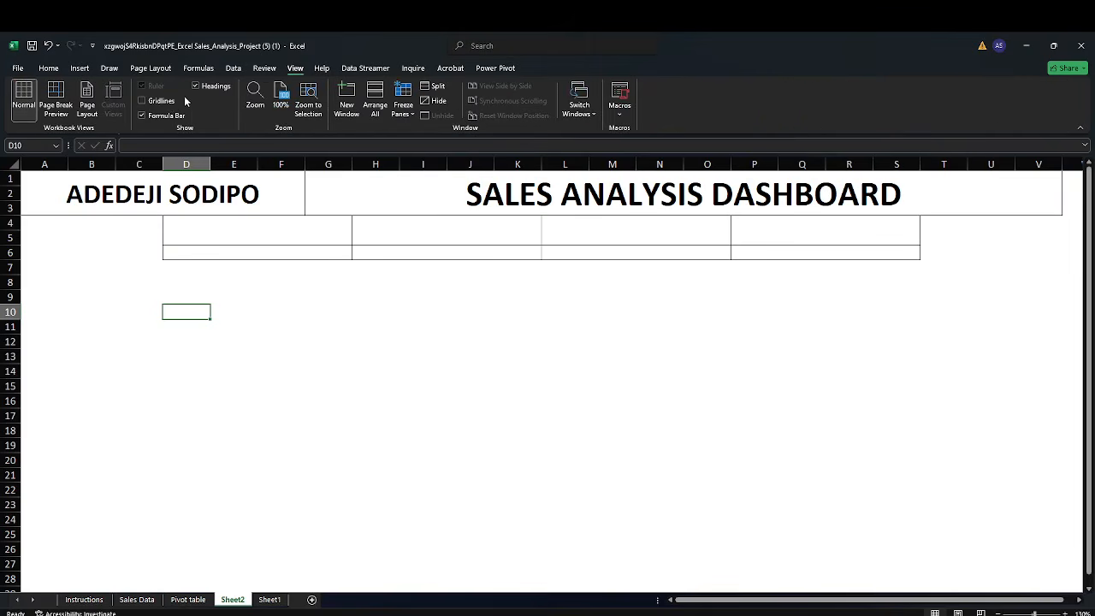
pyautogui.click(142, 100)
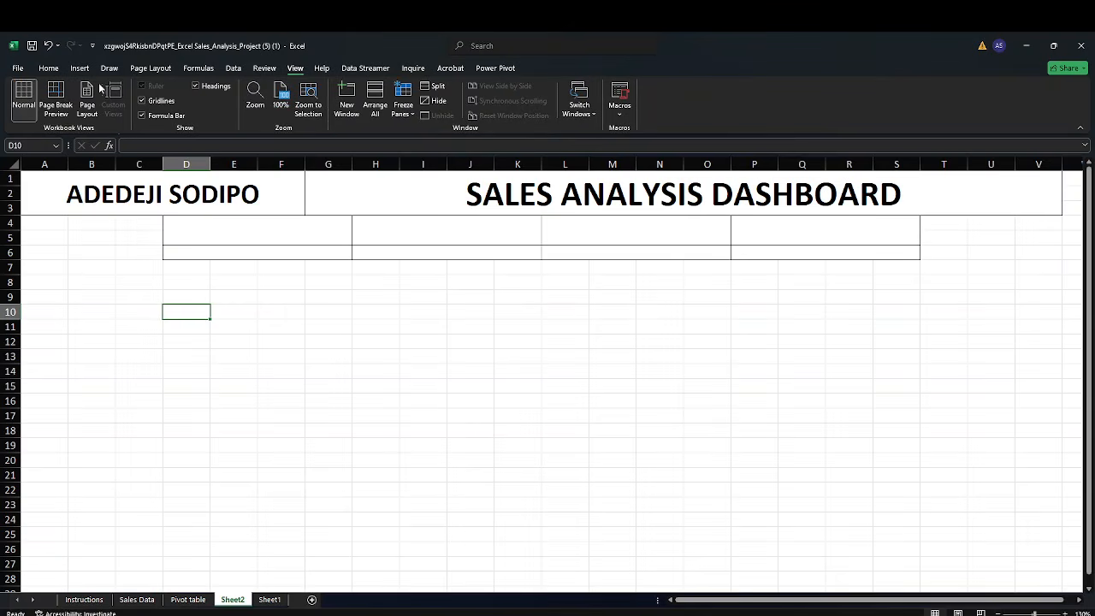
pyautogui.click(49, 70)
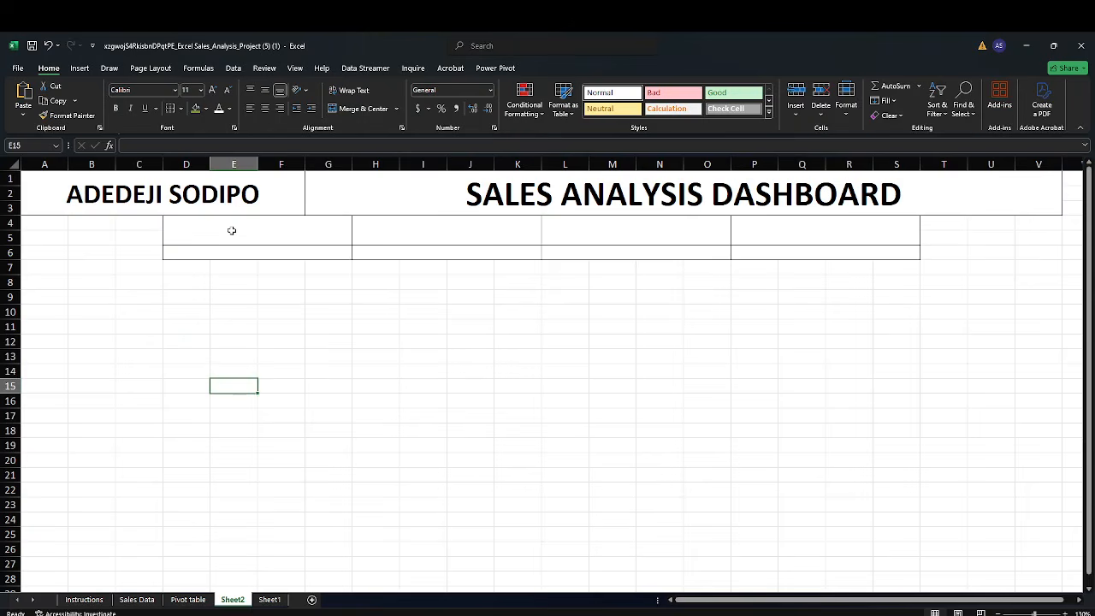
# Label the merged D6:G6 cell "Total Revenue", checking the KPI list on the Instructions sheet
pyautogui.click(231, 230)
pyautogui.click(230, 249)
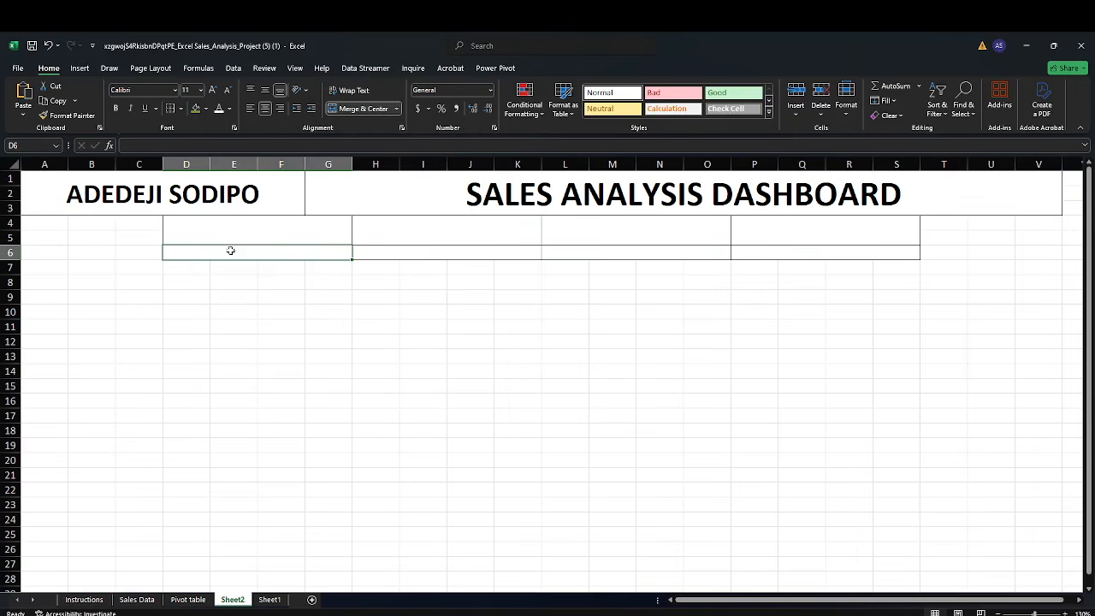
pyautogui.write('Total')
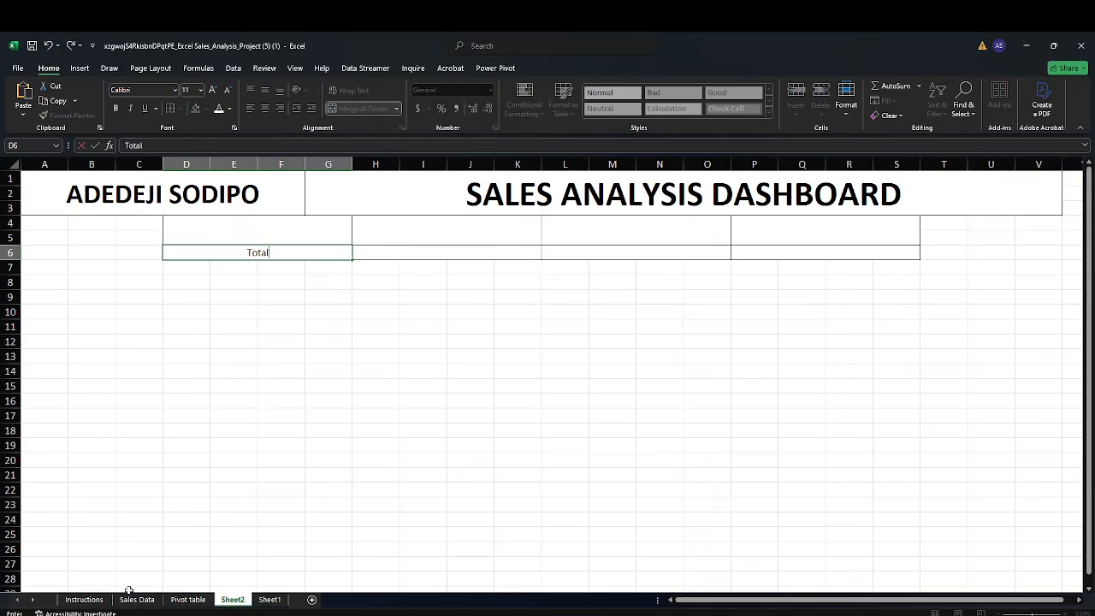
pyautogui.click(96, 601)
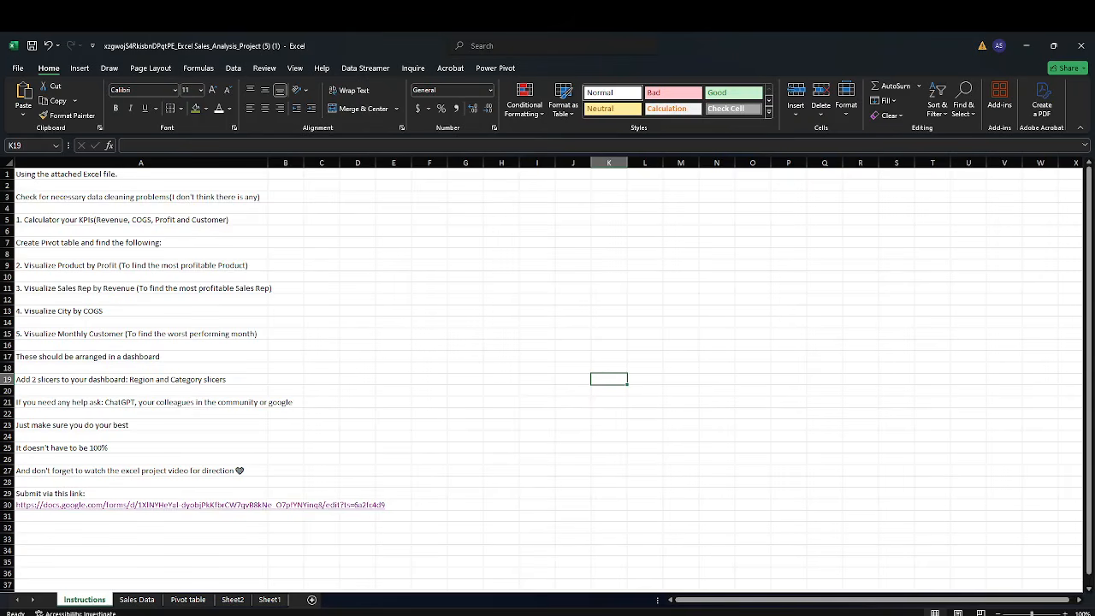
pyautogui.click(231, 599)
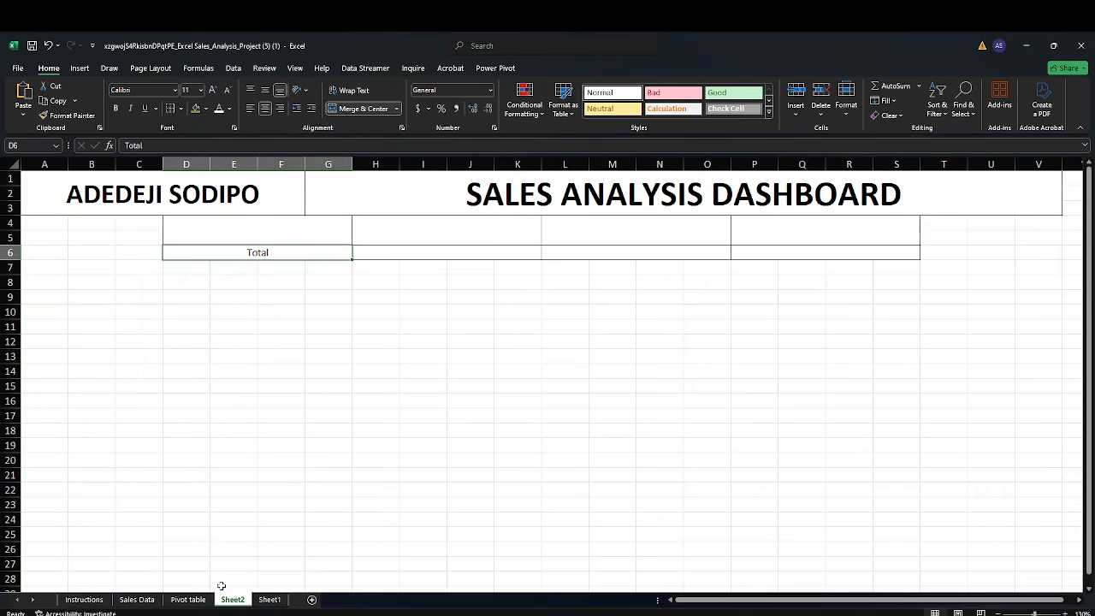
pyautogui.doubleClick(278, 253)
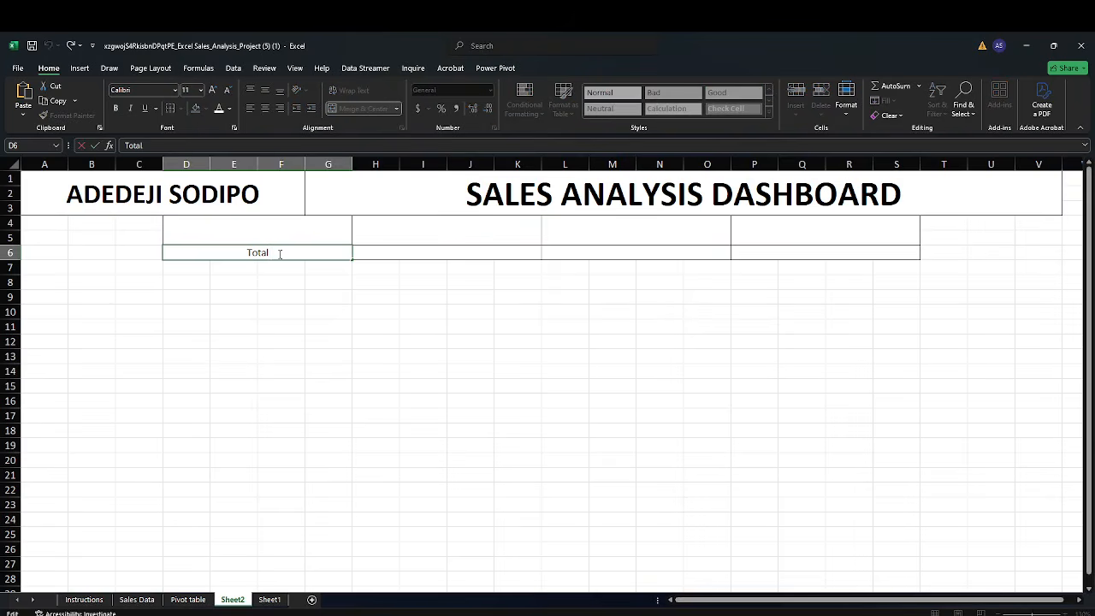
pyautogui.write('r')
pyautogui.press('BackSpace')
pyautogui.write('Revn')
pyautogui.press('BackSpace')
pyautogui.write('enue')
# Enter "cogs" as the label in the merged H6:K6 cell
pyautogui.click(383, 253)
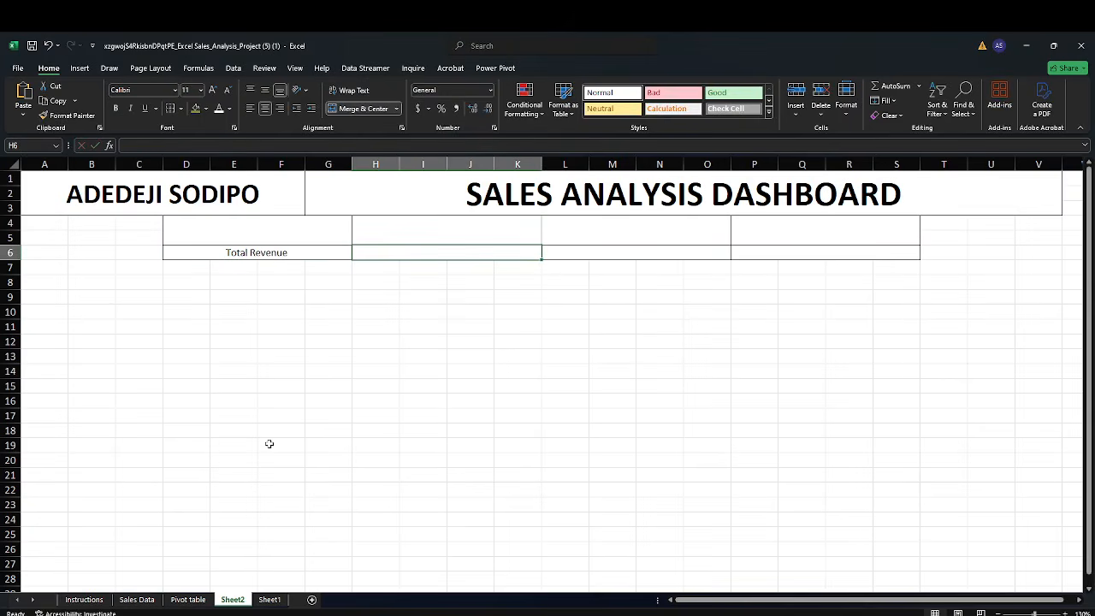
pyautogui.write('cogs')
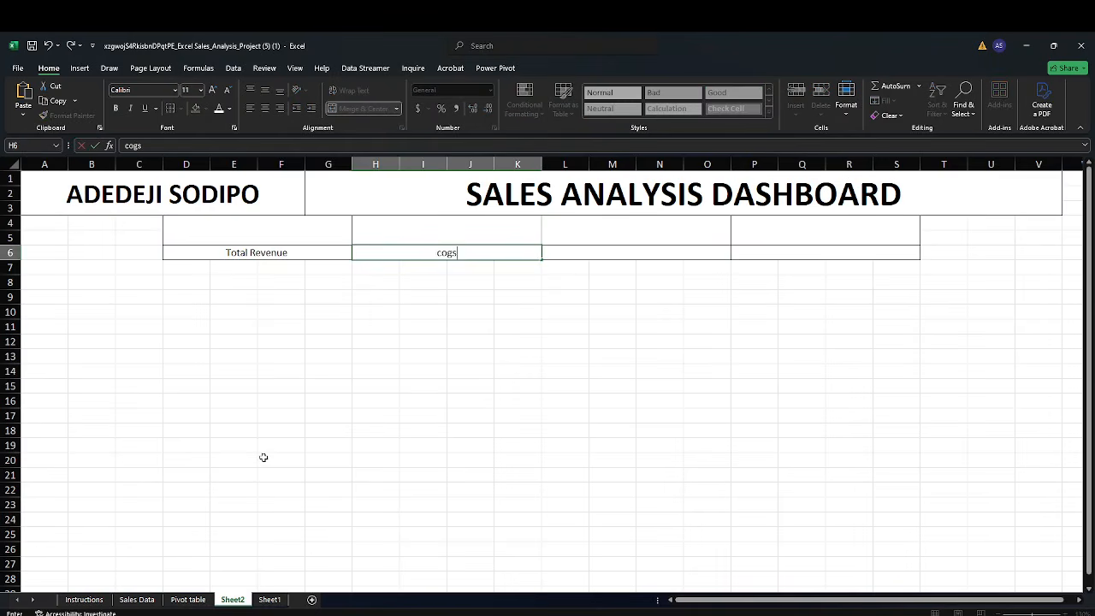
pyautogui.press('Tab')
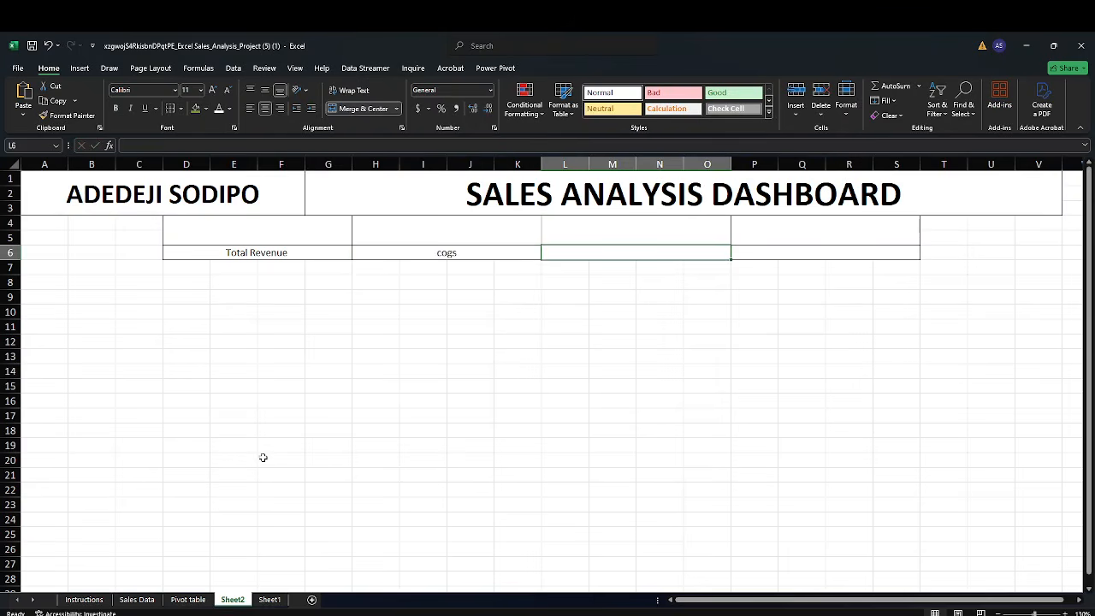
pyautogui.click(418, 255)
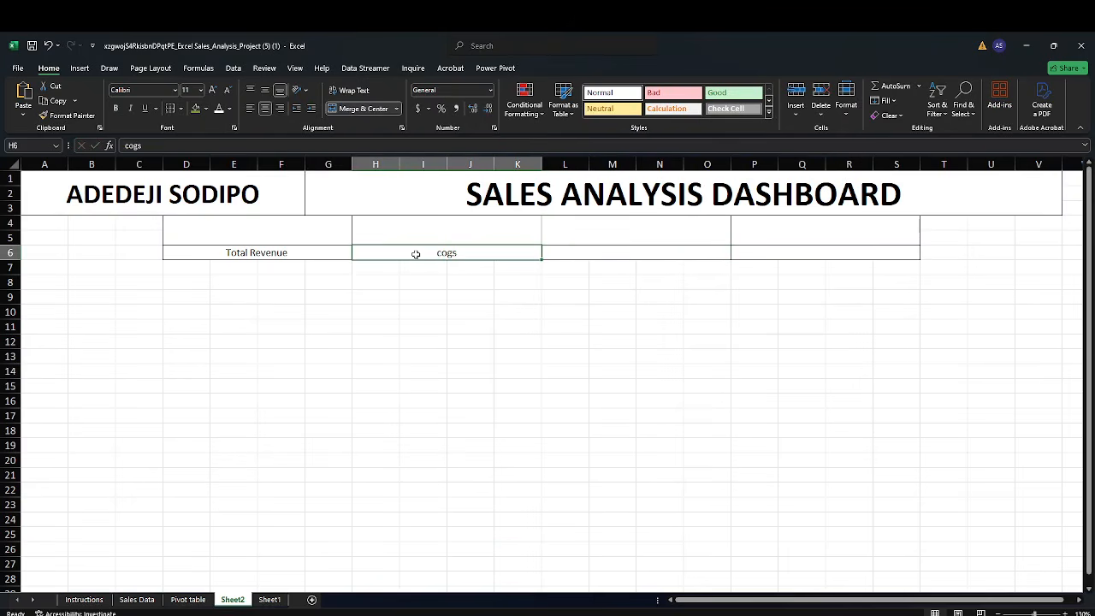
# Change the label in the merged H6:K6 cell to uppercase "COGS"
pyautogui.press('BackSpace')
pyautogui.write('COGS')
pyautogui.press('Tab')
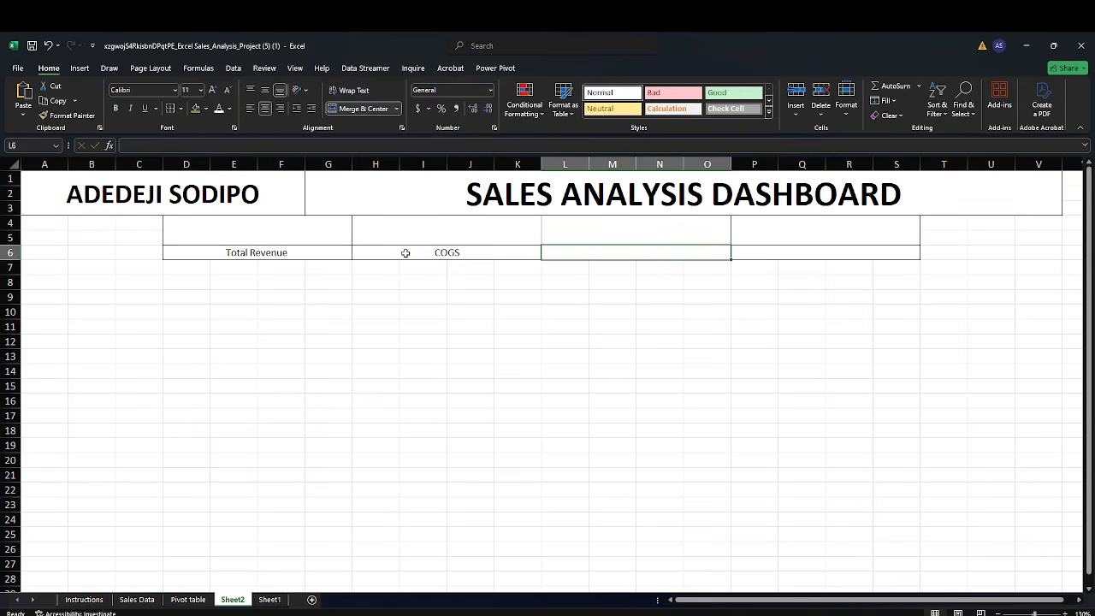
# Label the merged L6:O6 KPI card cell "Total Profit"
pyautogui.write('Total Profit')
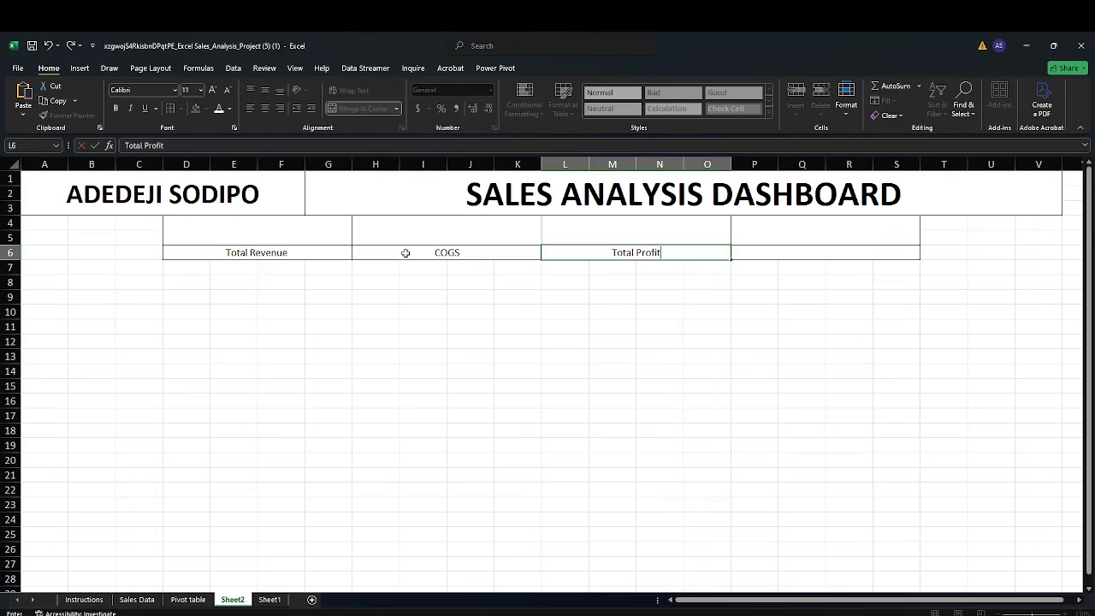
pyautogui.press('Tab')
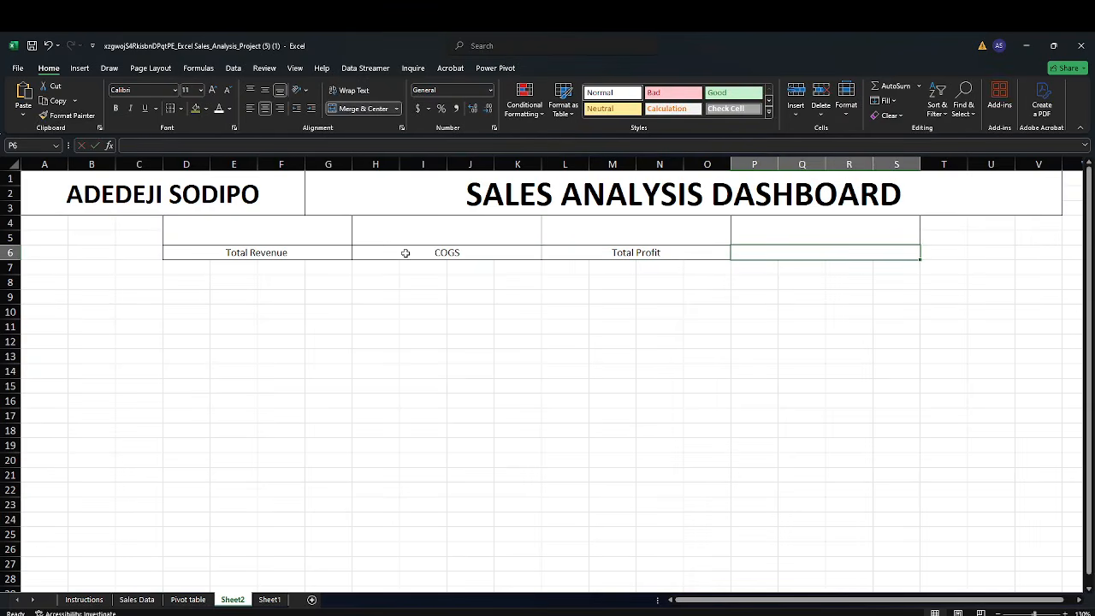
# Label the merged P6:S6 KPI card cell "Customers"
pyautogui.write('Cus')
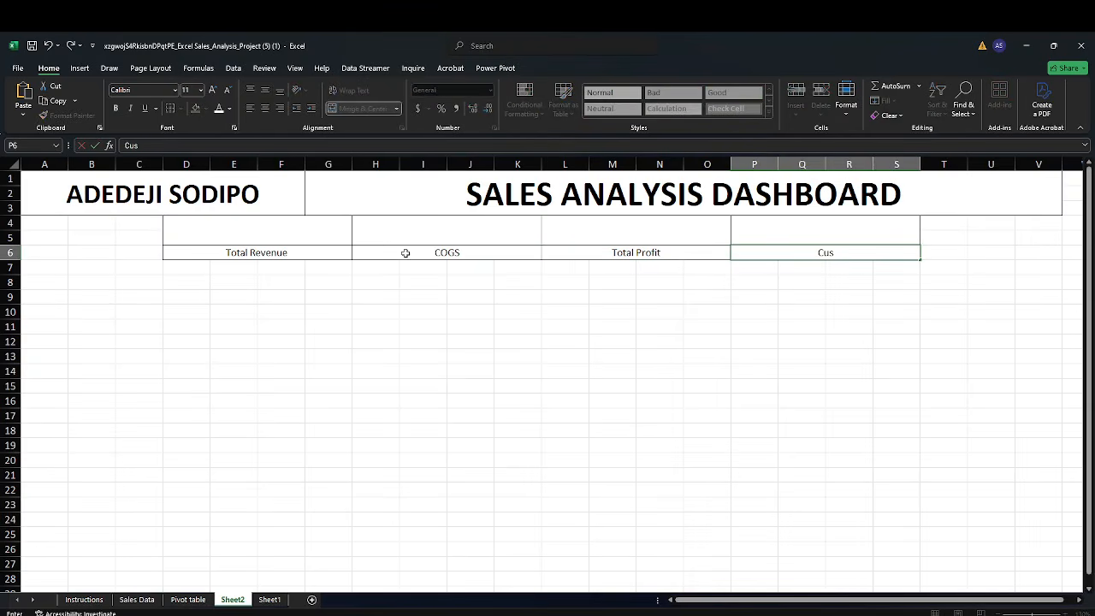
pyautogui.write('tomers')
pyautogui.click(440, 309)
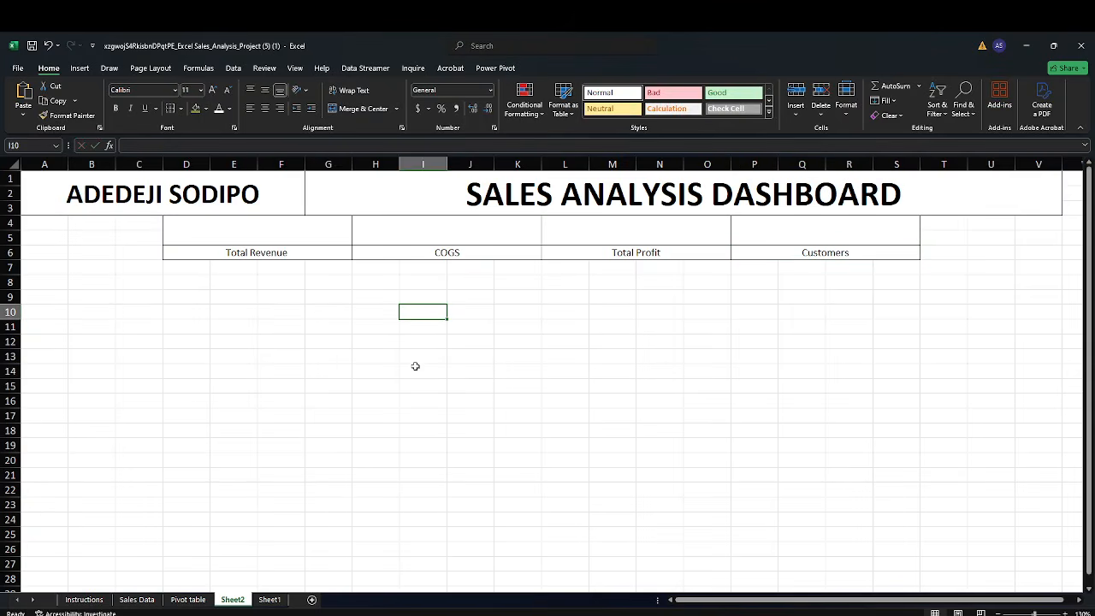
# Link the merged D4 cell by formula to the Sum of Revenue grand total on the Pivot table sheet
pyautogui.click(270, 232)
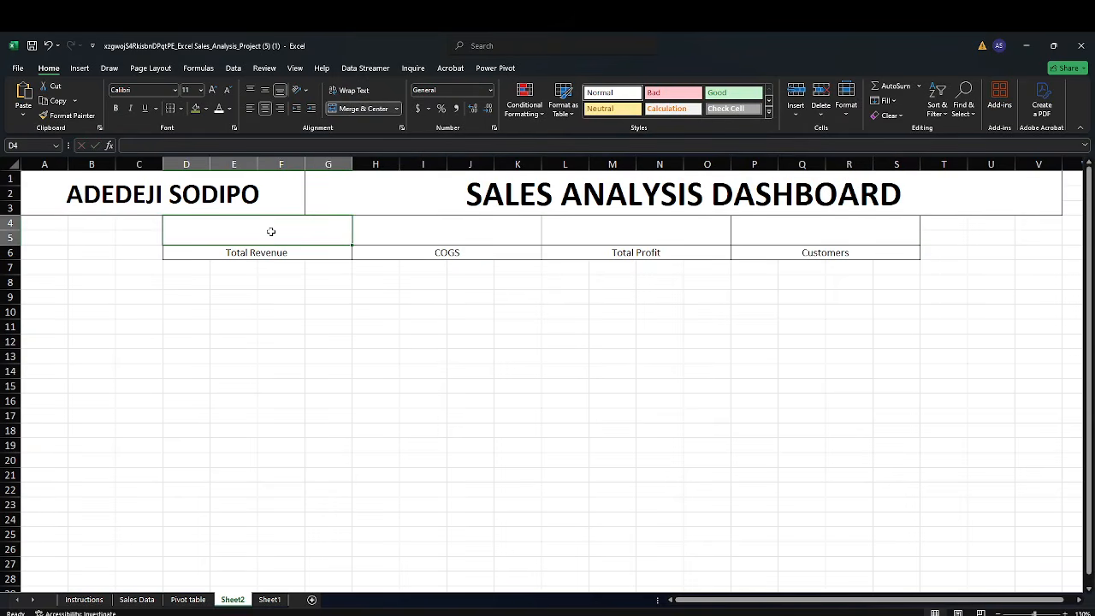
pyautogui.write('=')
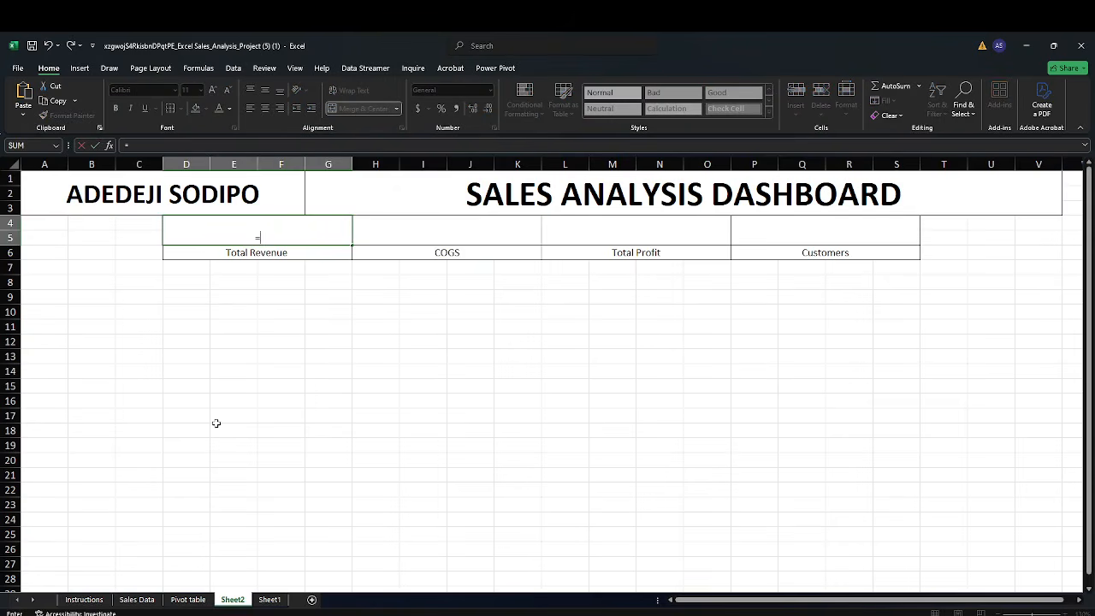
pyautogui.click(188, 599)
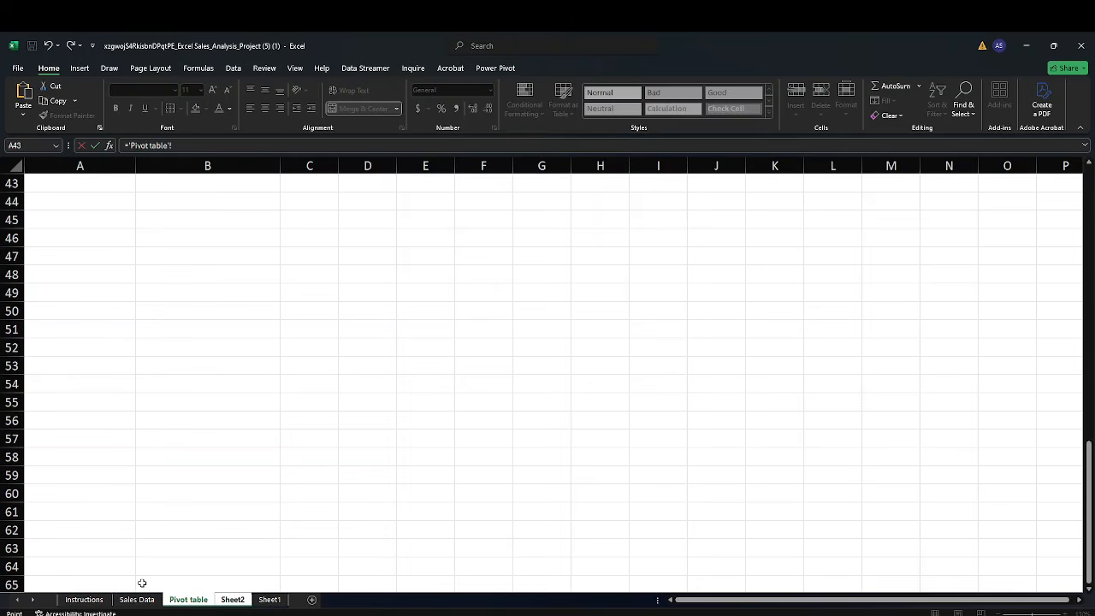
pyautogui.scroll(10, 167, 475)
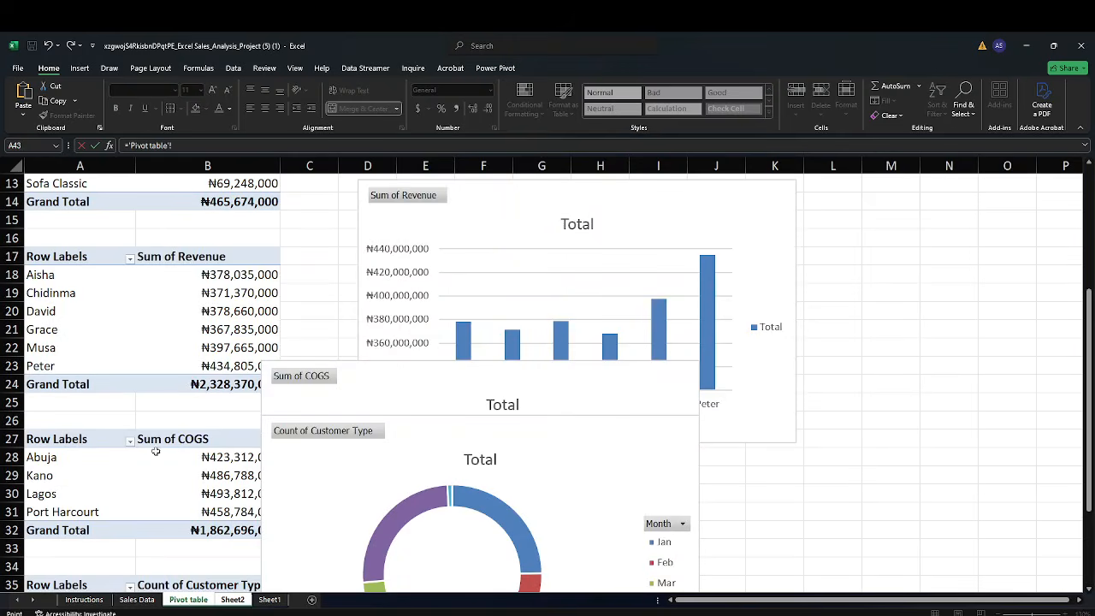
pyautogui.scroll(4, 135, 398)
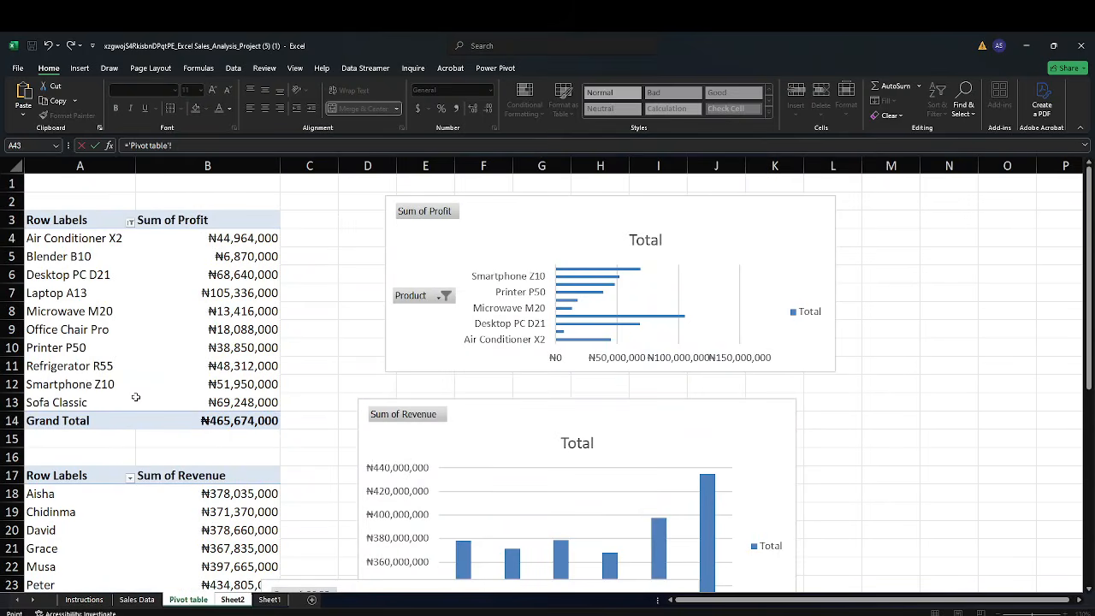
pyautogui.scroll(-4, 136, 397)
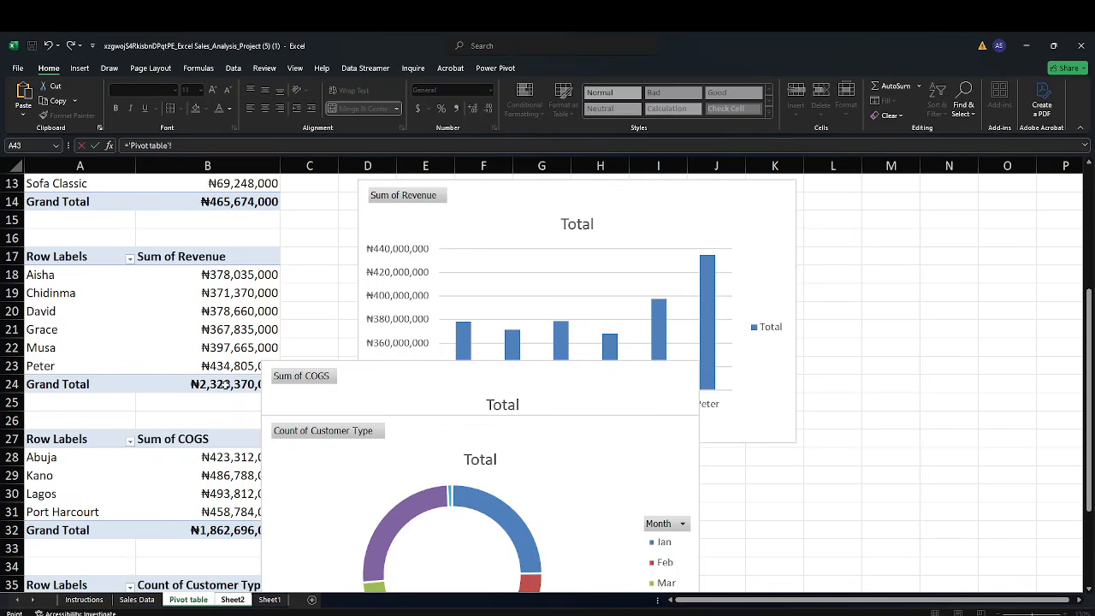
pyautogui.click(221, 385)
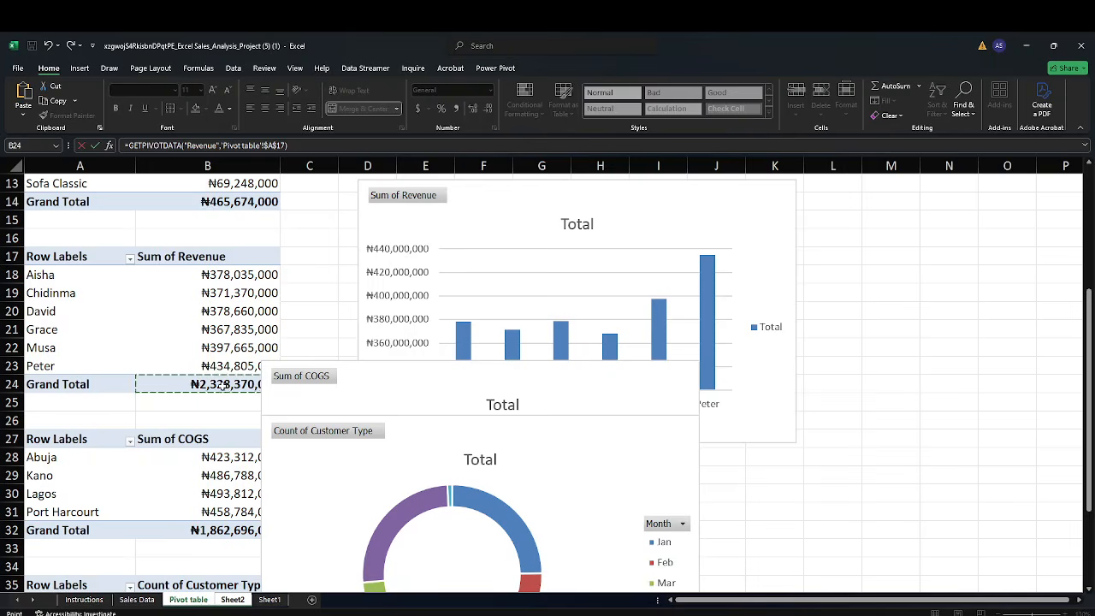
pyautogui.press('Return')
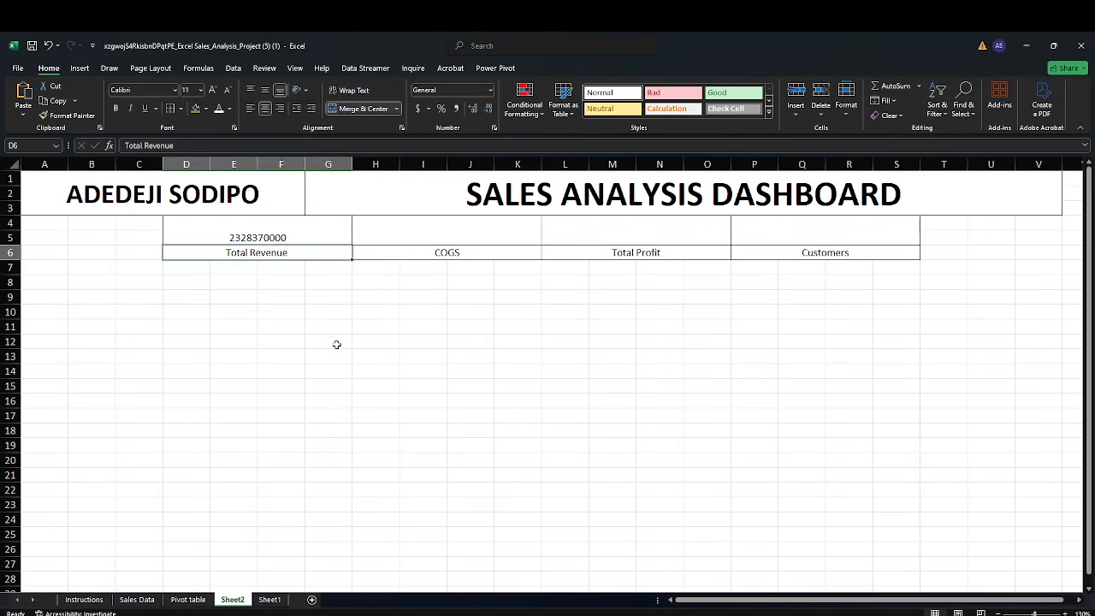
# Link the merged H4 cell by formula to the Sum of COGS grand total on the Pivot table sheet
pyautogui.click(449, 236)
pyautogui.write('=')
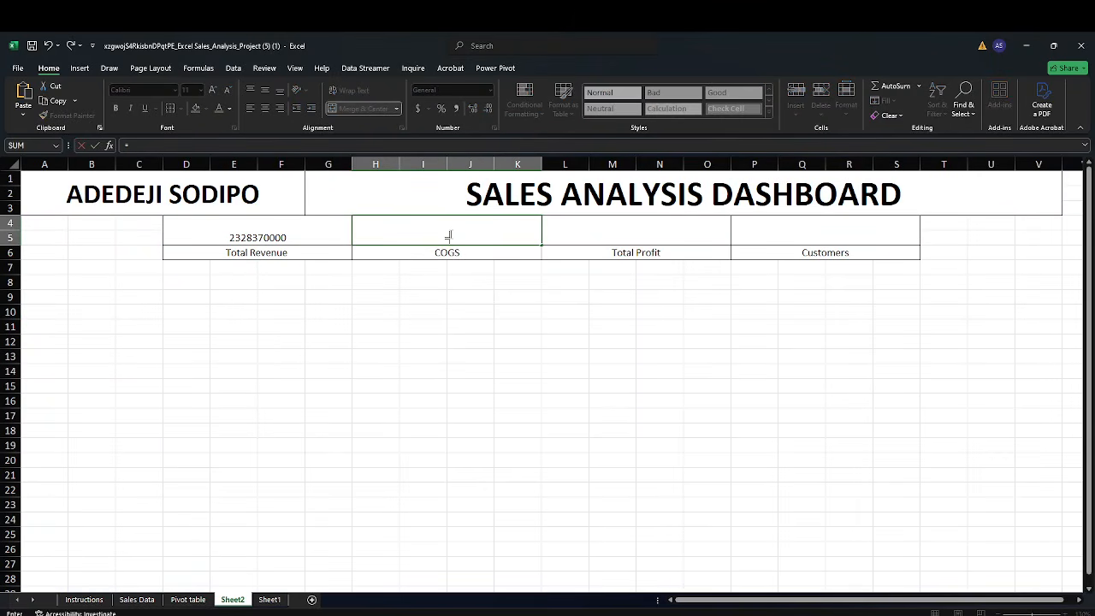
pyautogui.click(188, 600)
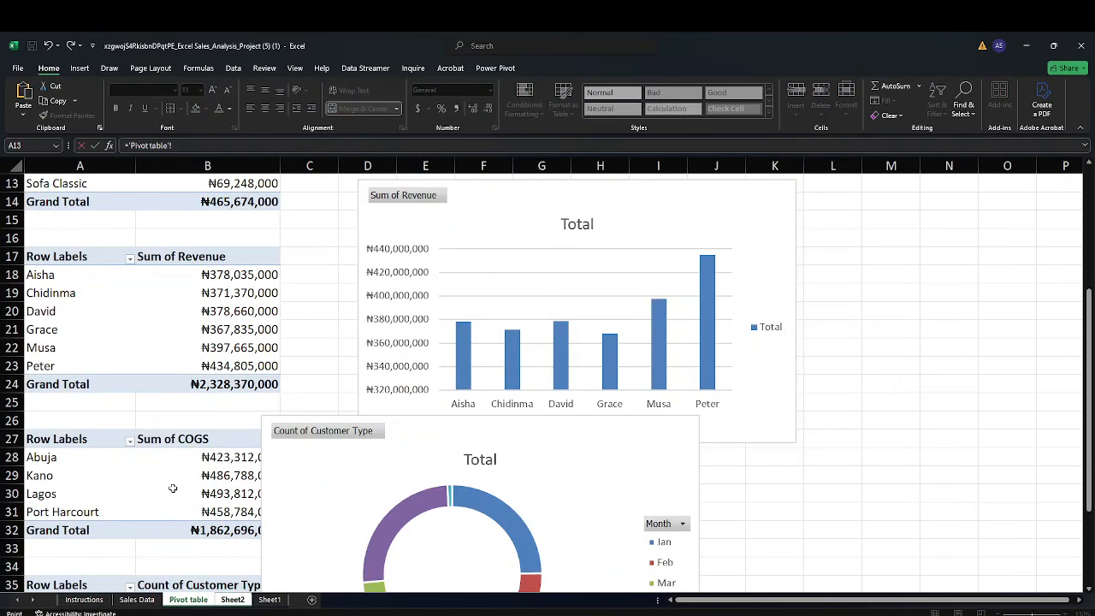
pyautogui.click(209, 530)
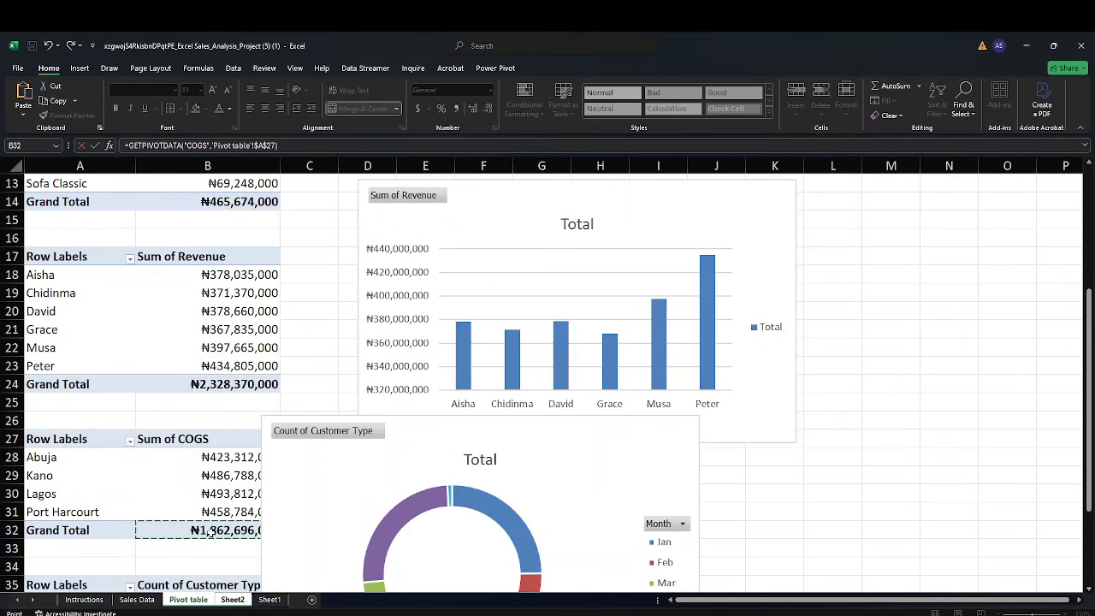
pyautogui.press('Return')
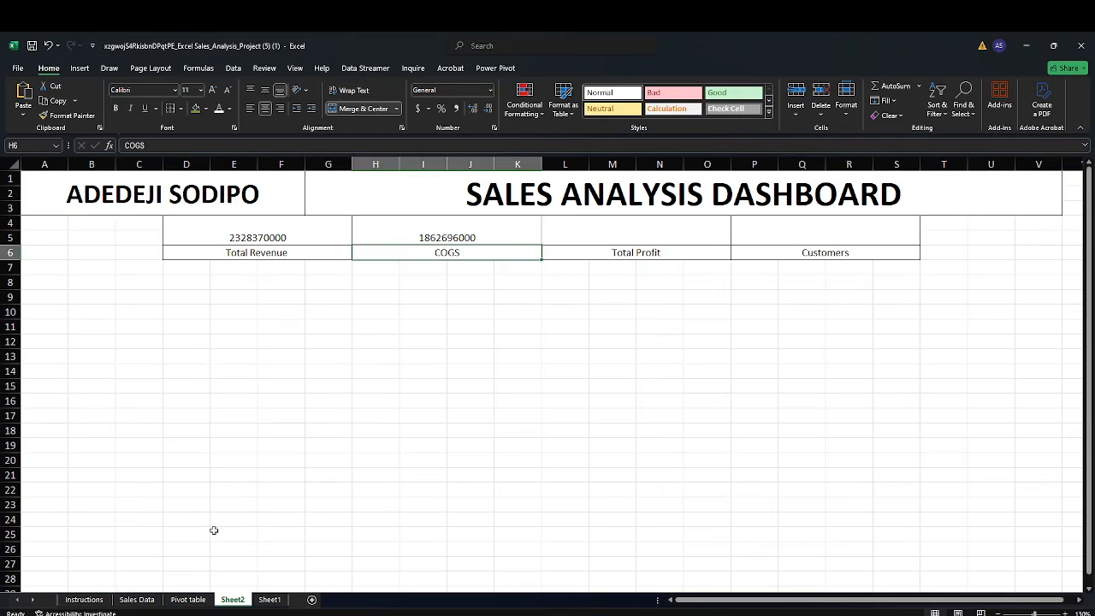
# Link the merged L4 cell by formula to the Sum of Profit grand total on the Pivot table sheet
pyautogui.click(623, 229)
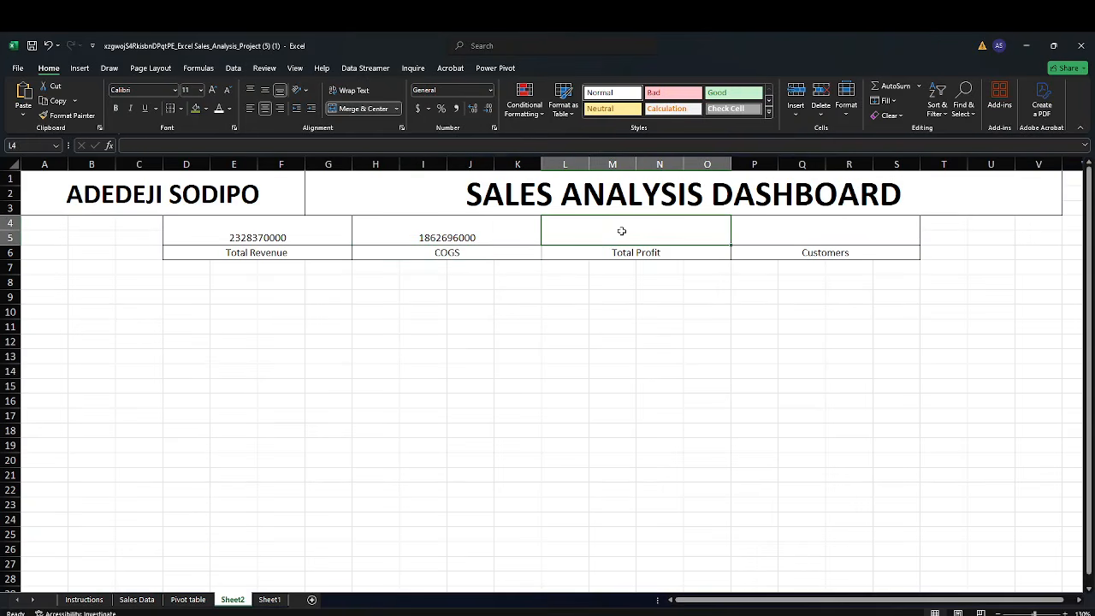
pyautogui.write('=')
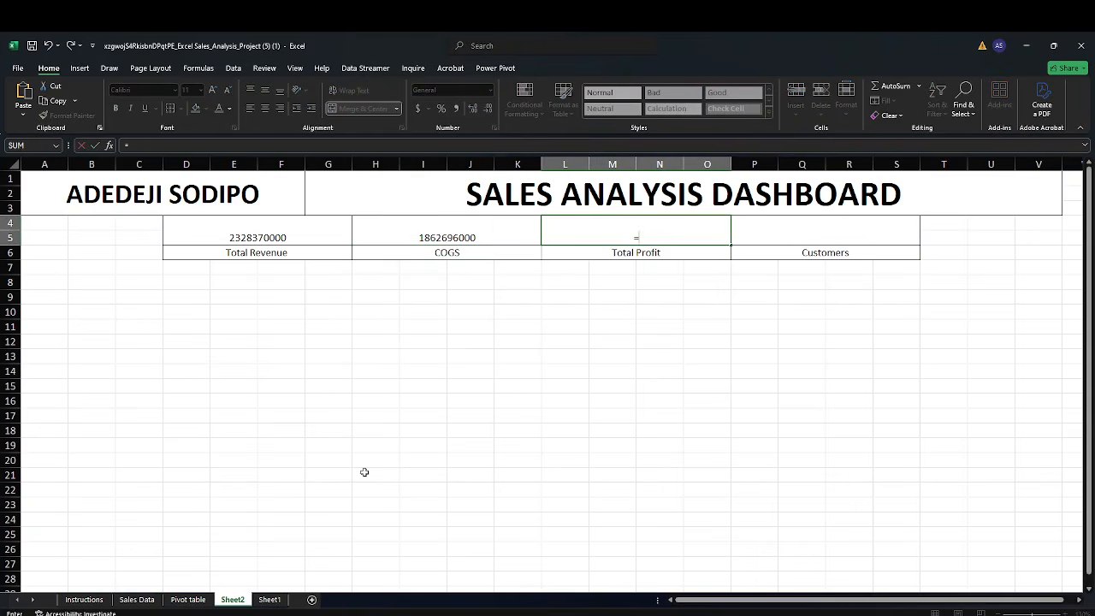
pyautogui.click(188, 598)
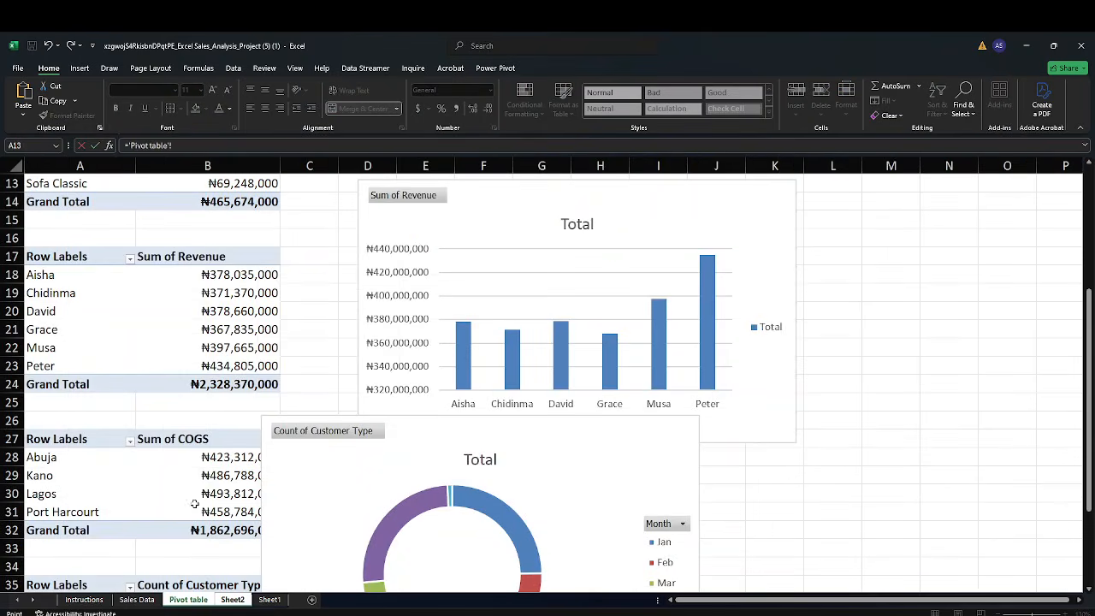
pyautogui.scroll(-2, 195, 504)
pyautogui.scroll(3, 196, 479)
pyautogui.scroll(3, 196, 449)
pyautogui.click(220, 421)
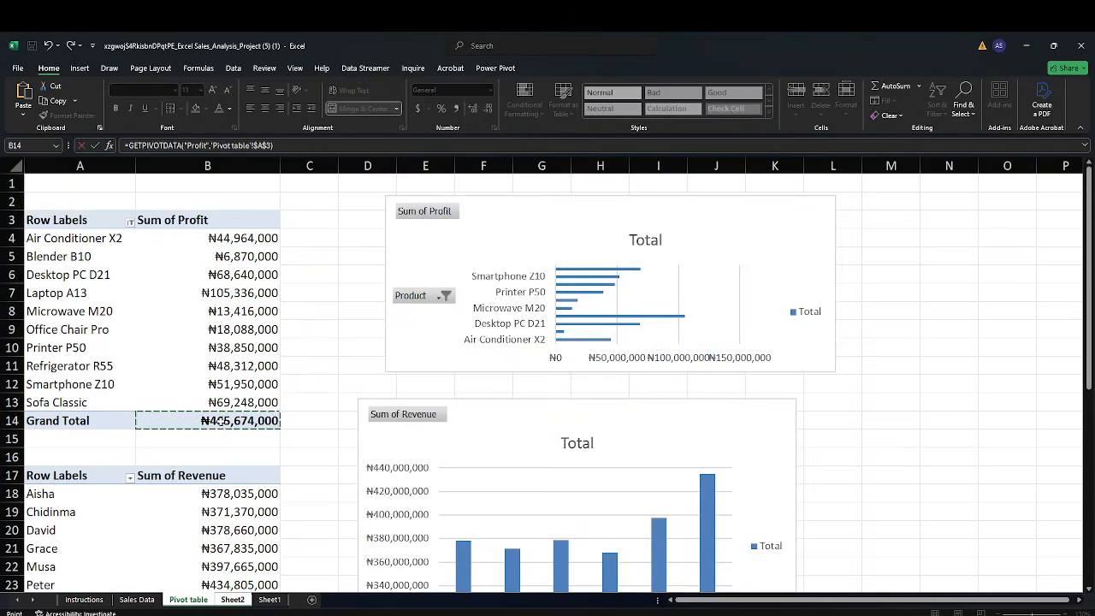
pyautogui.press('Return')
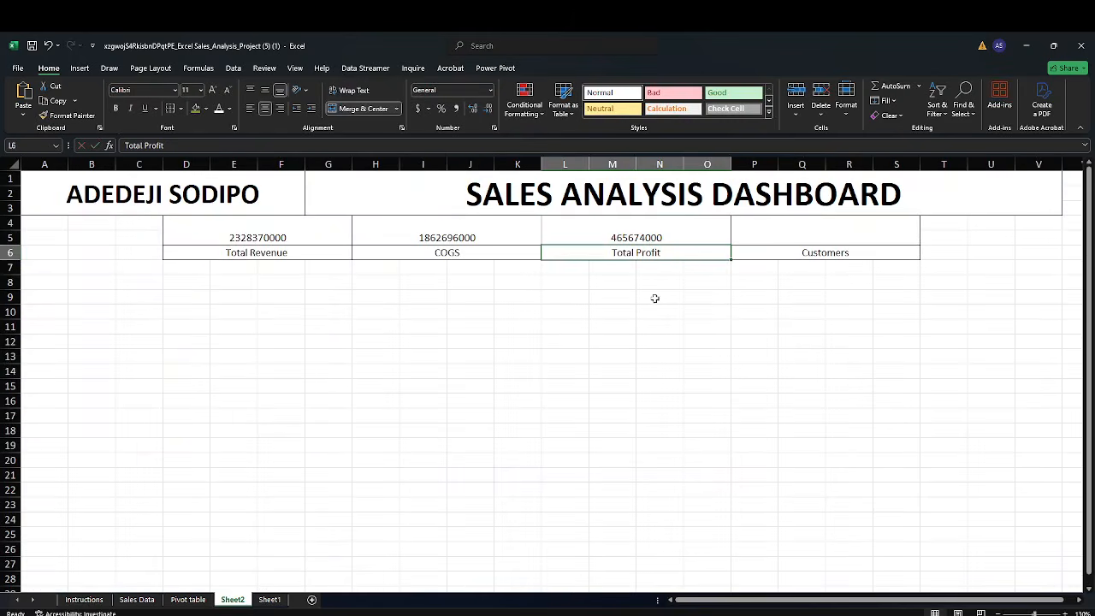
# Link the merged P4 cell by formula to the Count of Customer Type grand total on the Pivot table sheet
pyautogui.click(771, 232)
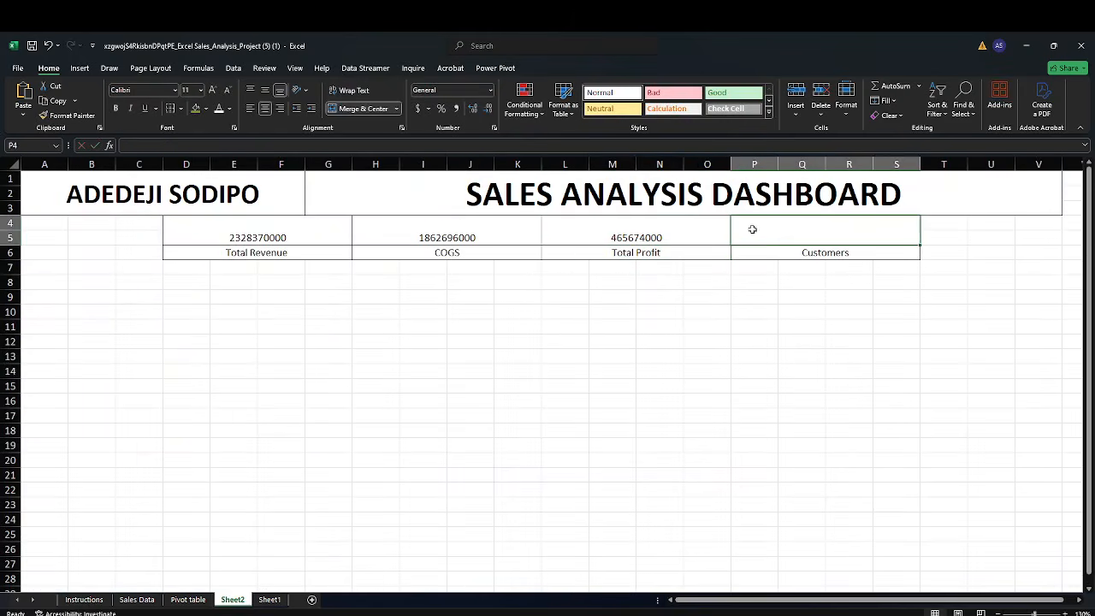
pyautogui.write('=')
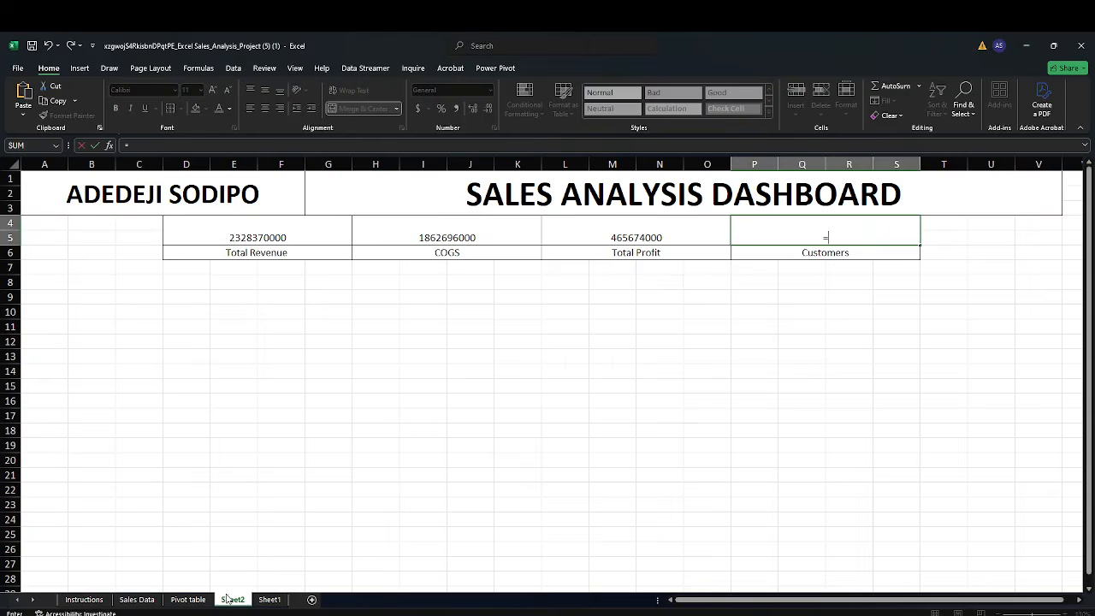
pyautogui.click(193, 600)
pyautogui.scroll(-2, 205, 494)
pyautogui.scroll(-7, 205, 494)
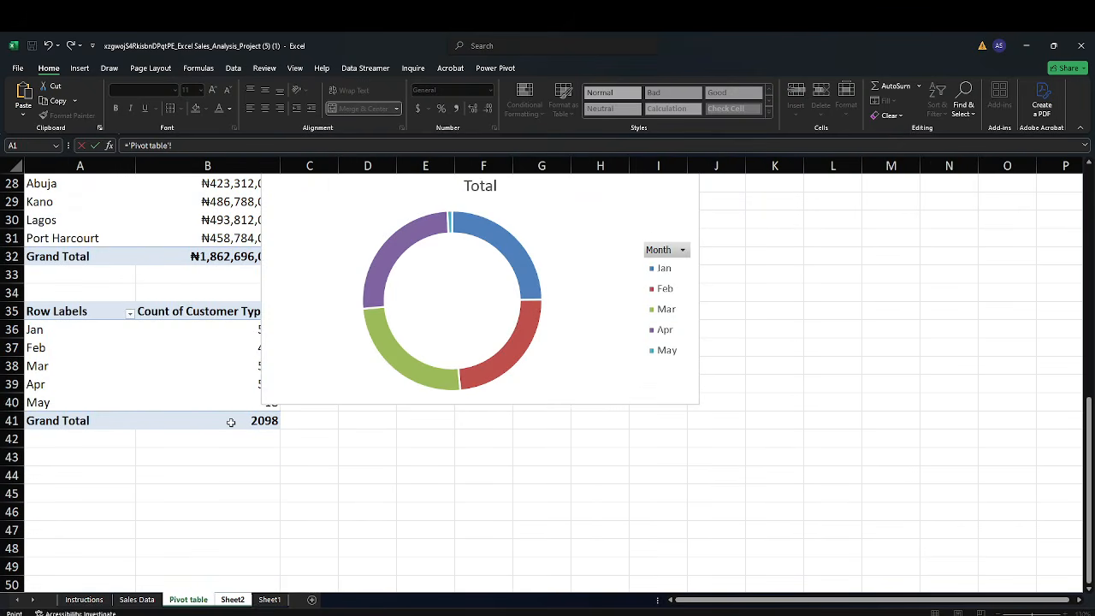
pyautogui.click(230, 422)
pyautogui.press('Return')
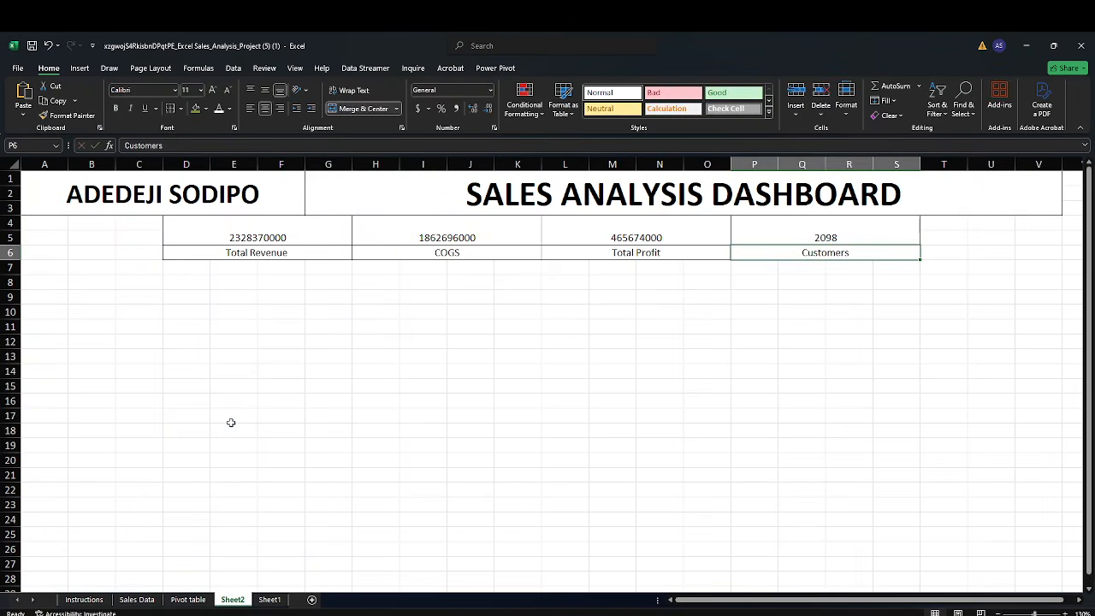
# Format the total revenue in D4 as Currency with the ₦ symbol and no decimal places
pyautogui.click(242, 237)
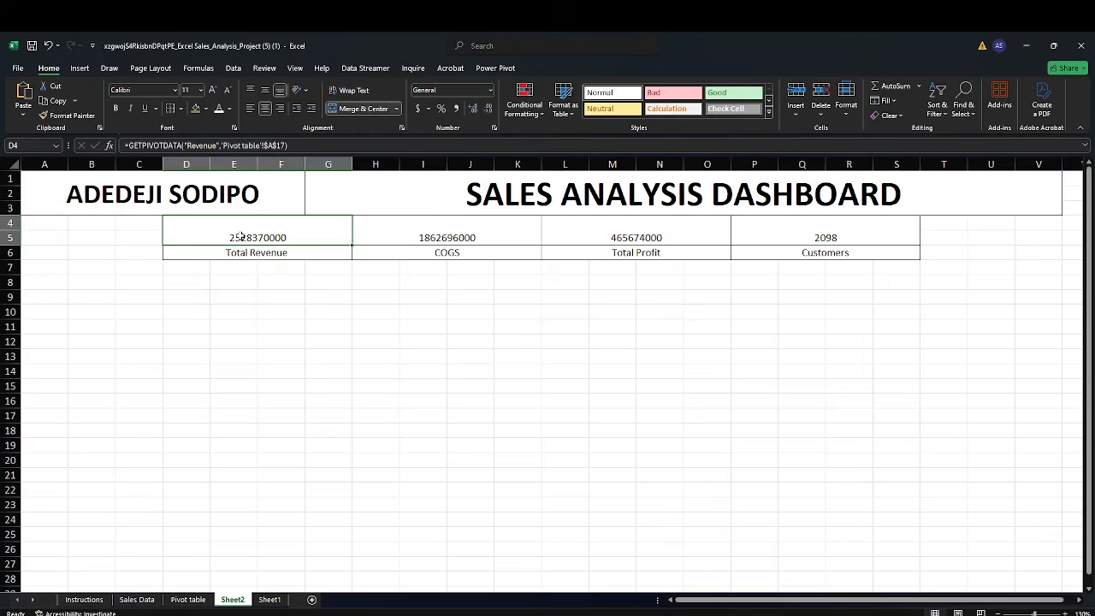
pyautogui.hotkey('ctrl', '1')
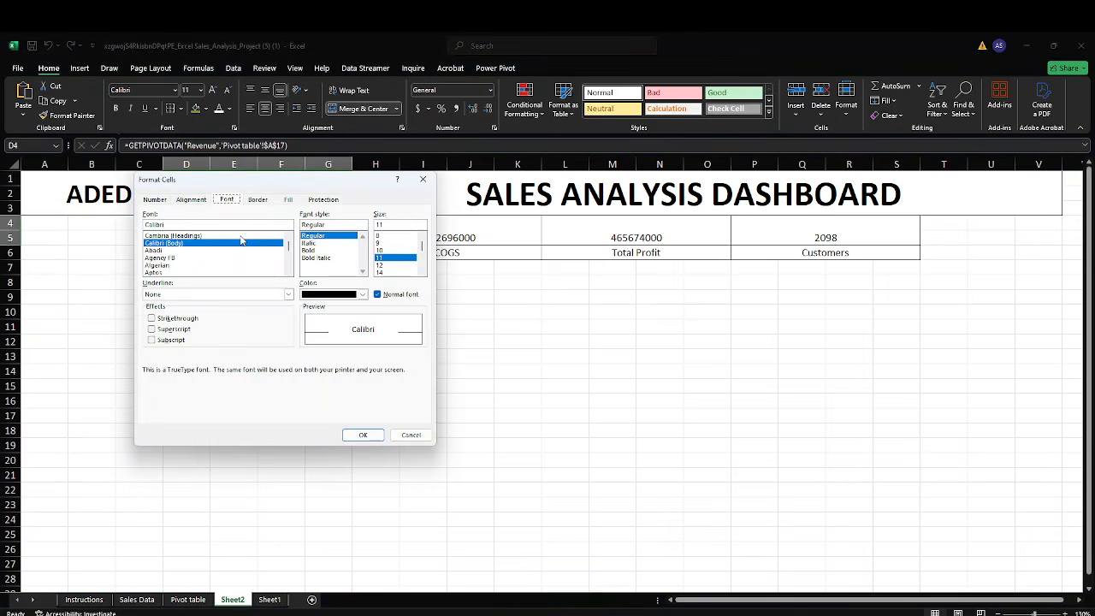
pyautogui.click(154, 200)
pyautogui.click(158, 239)
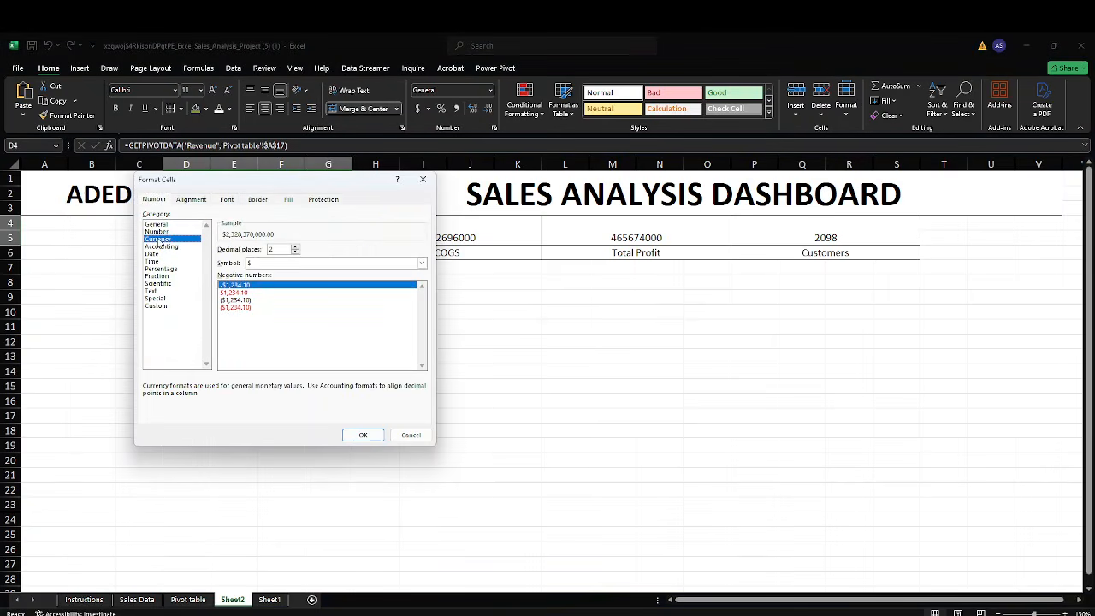
pyautogui.click(325, 263)
pyautogui.scroll(-20, 301, 376)
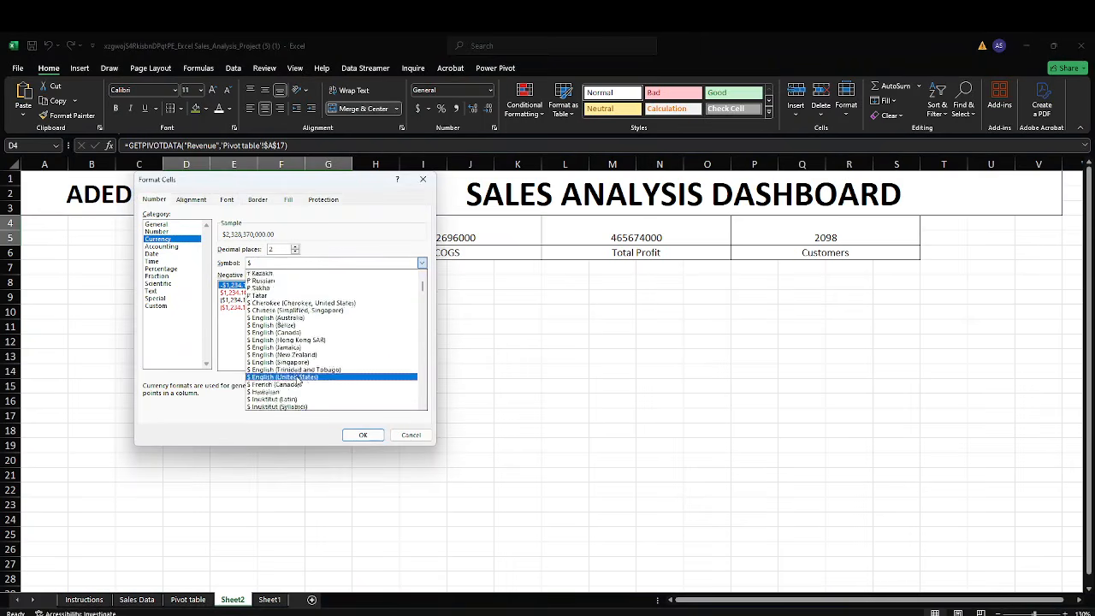
pyautogui.scroll(-5, 299, 390)
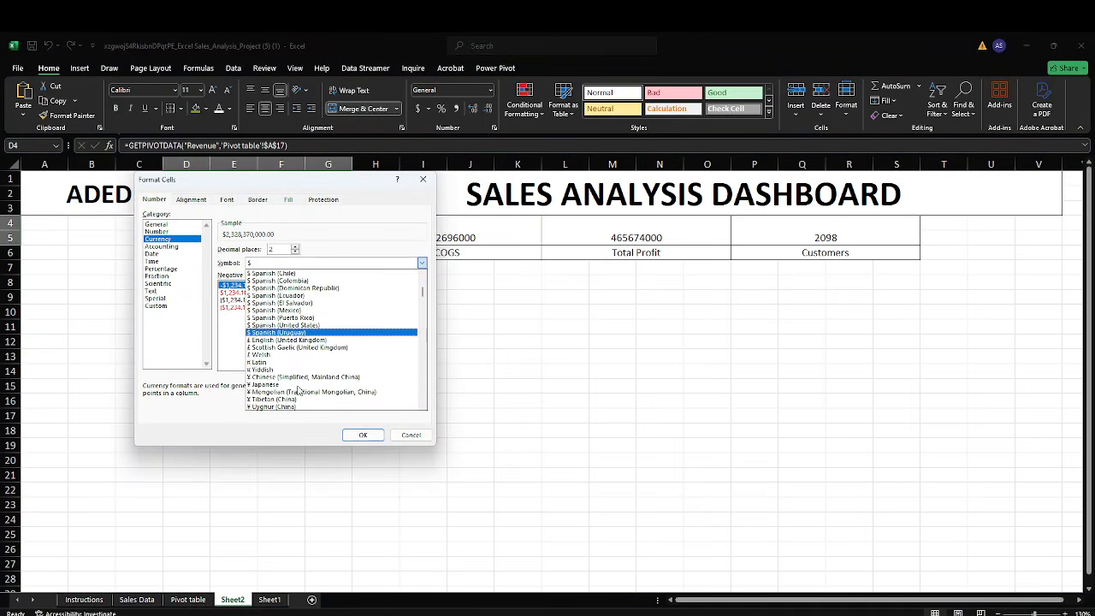
pyautogui.scroll(-2, 272, 399)
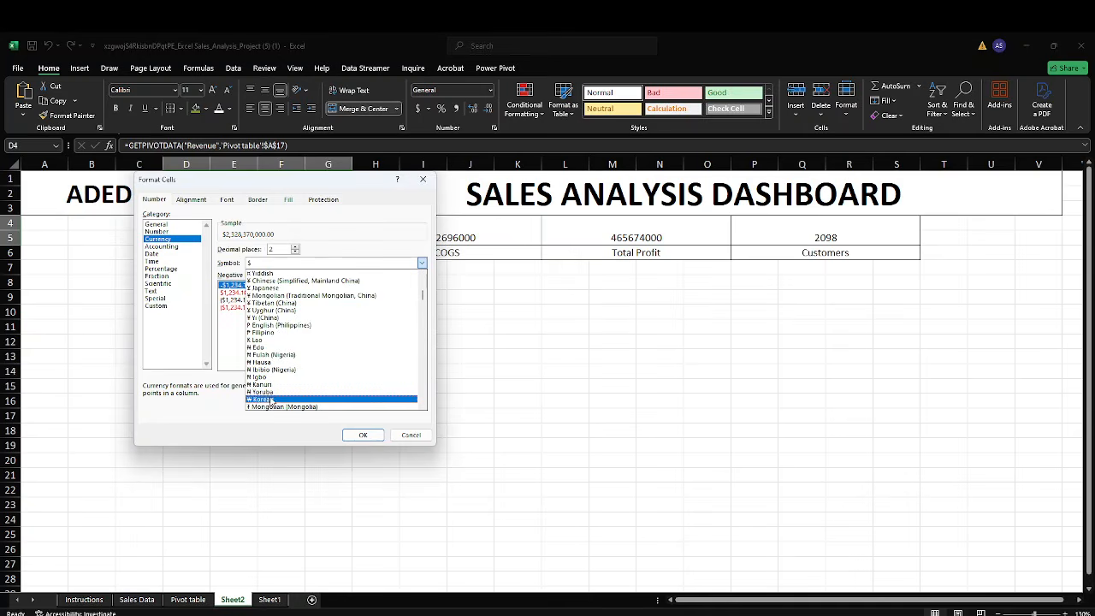
pyautogui.click(272, 399)
pyautogui.click(363, 436)
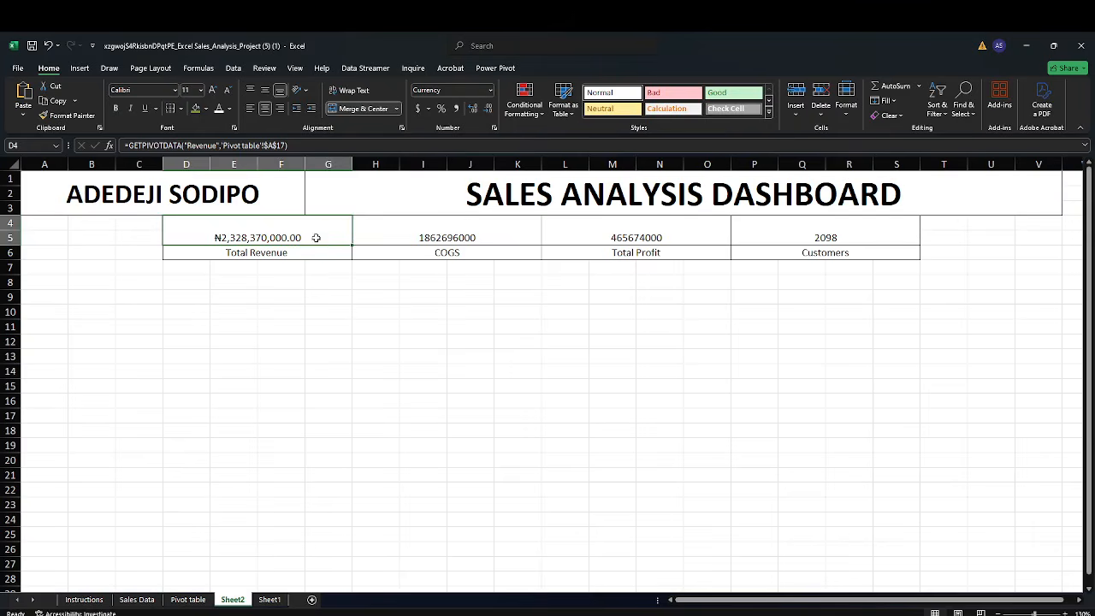
pyautogui.click(486, 109)
pyautogui.click(487, 108)
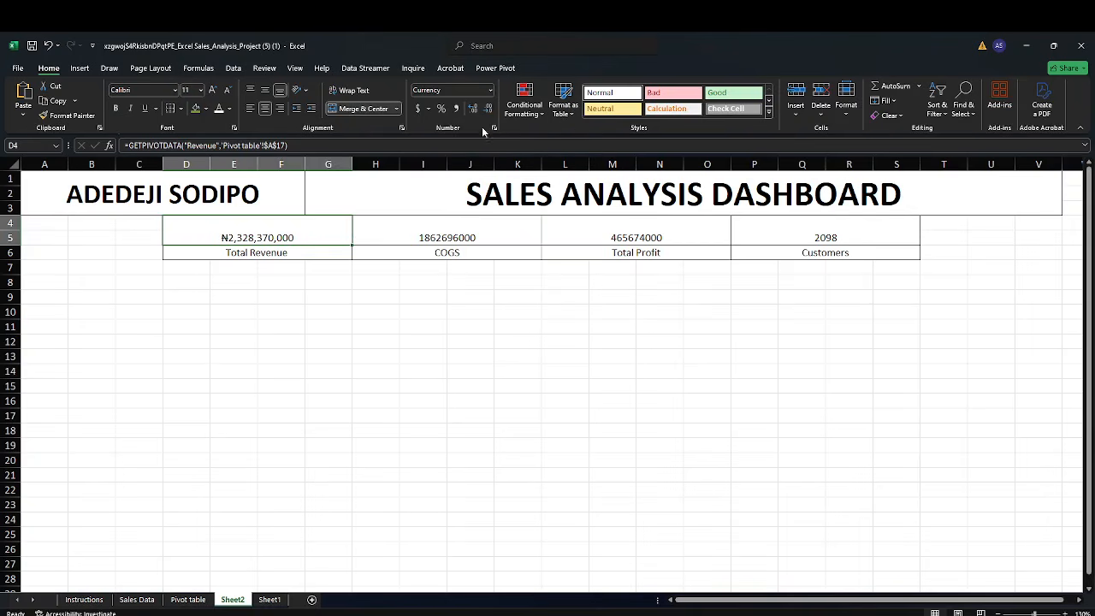
# Format the COGS value in H4 as Currency with the ₦ Yoruba symbol and no decimal places
pyautogui.click(459, 234)
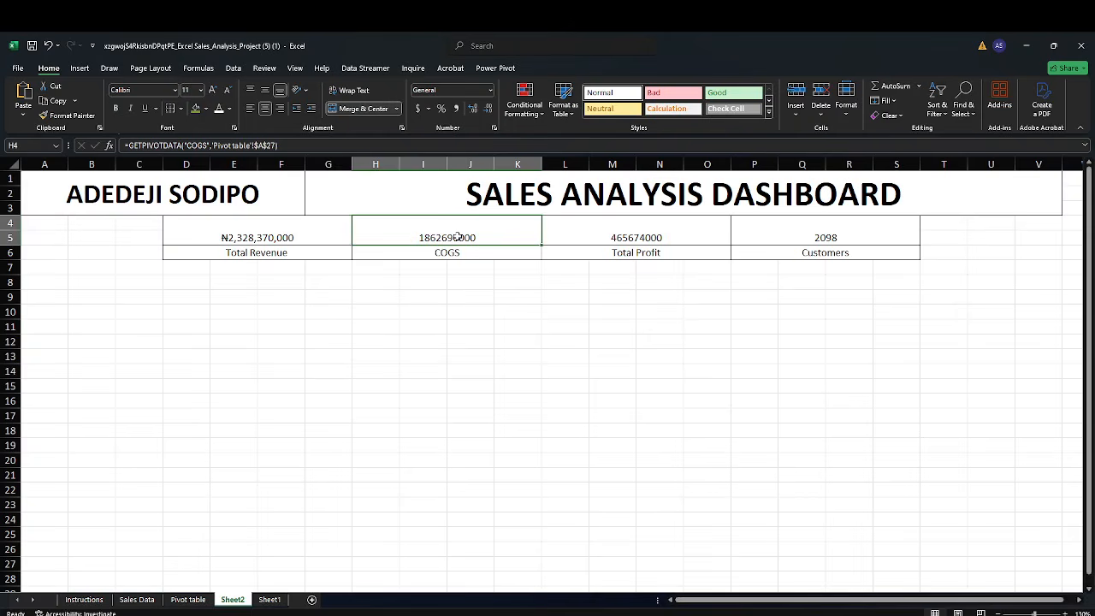
pyautogui.hotkey('ctrl', '1')
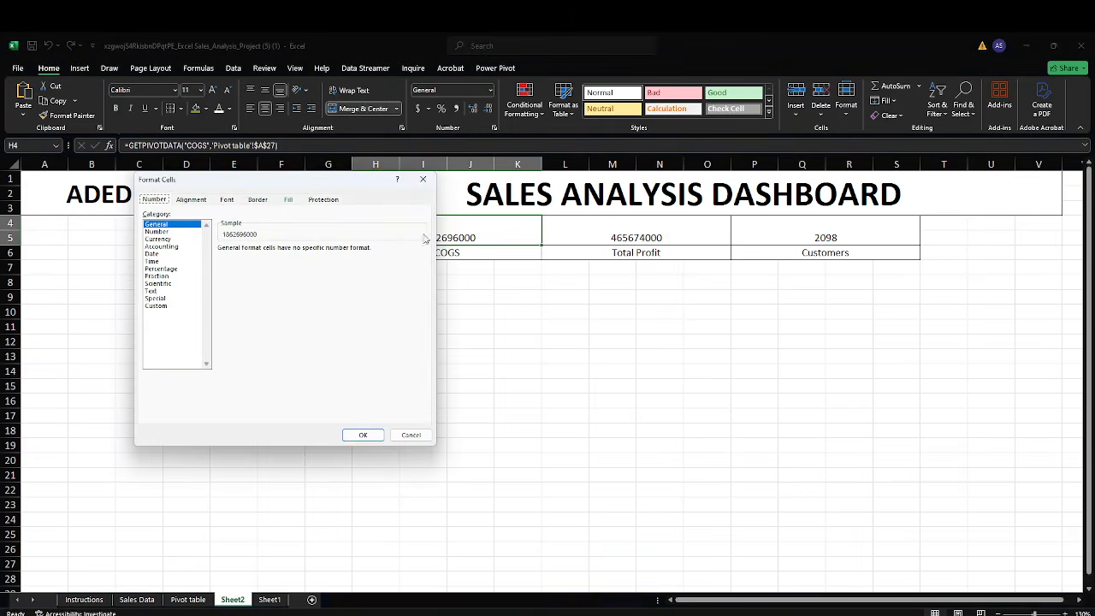
pyautogui.click(168, 241)
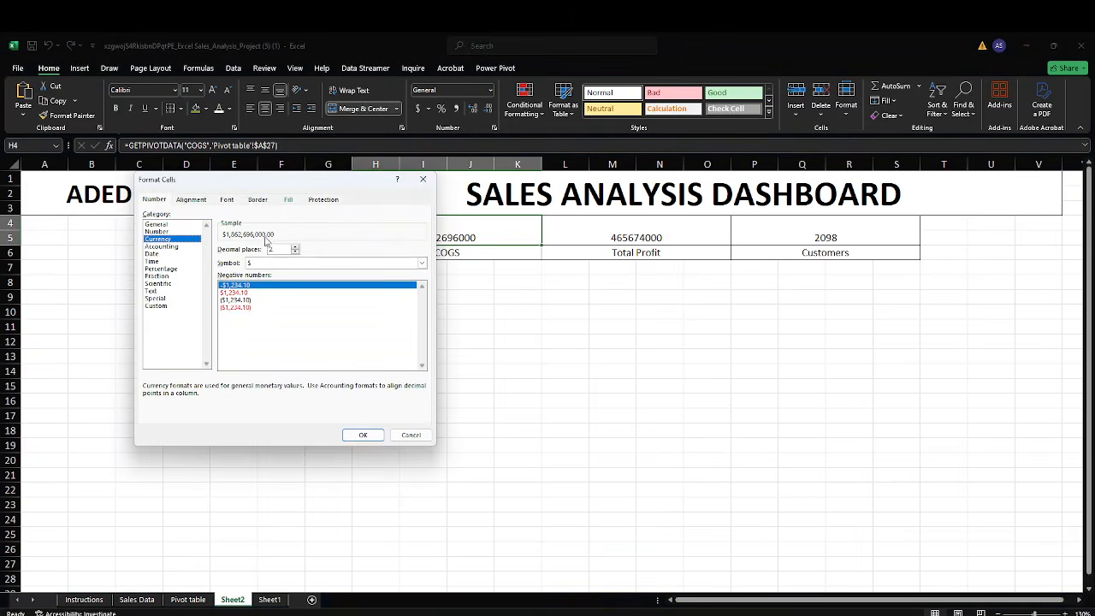
pyautogui.click(291, 263)
pyautogui.scroll(-3, 332, 344)
pyautogui.scroll(-10, 330, 350)
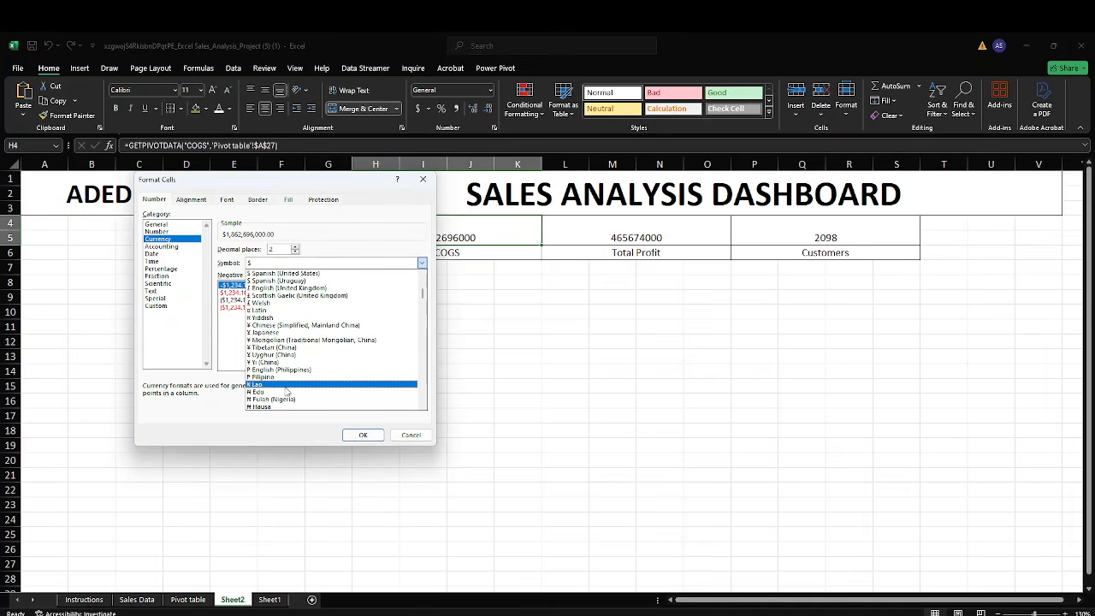
pyautogui.scroll(-3, 278, 397)
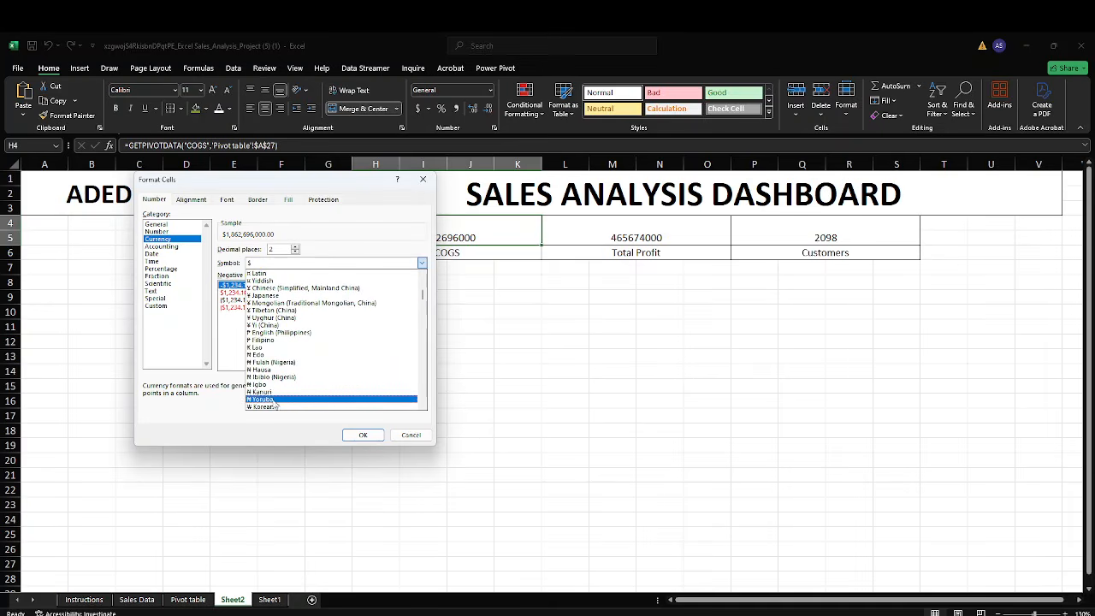
pyautogui.click(274, 400)
pyautogui.click(362, 434)
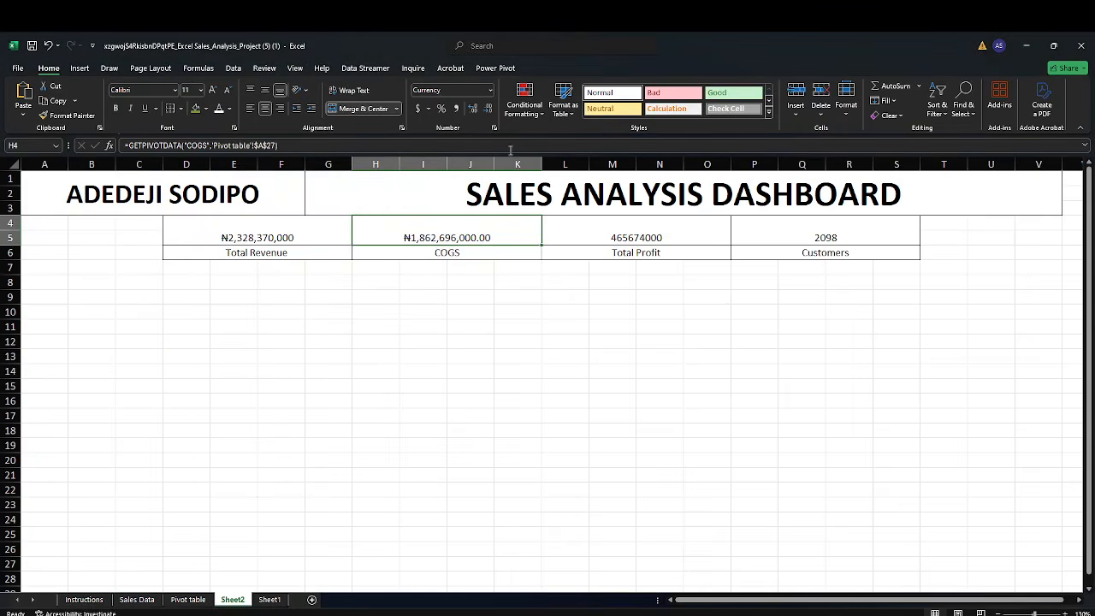
pyautogui.click(485, 108)
pyautogui.click(485, 108)
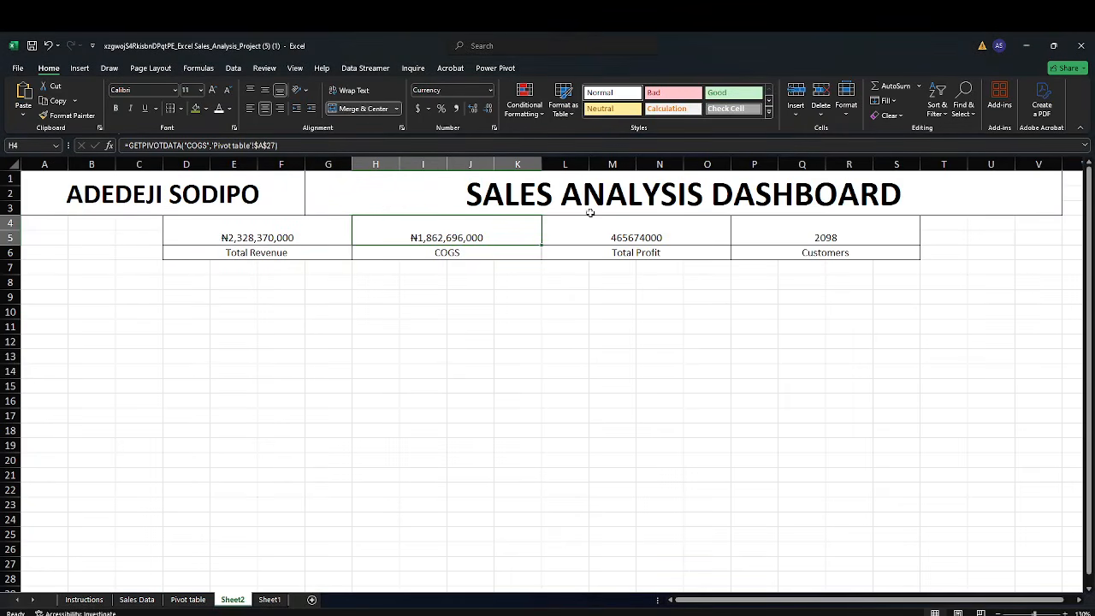
# Format the total profit in L4 as Currency with the ₦ Yoruba symbol and no decimal places
pyautogui.click(609, 233)
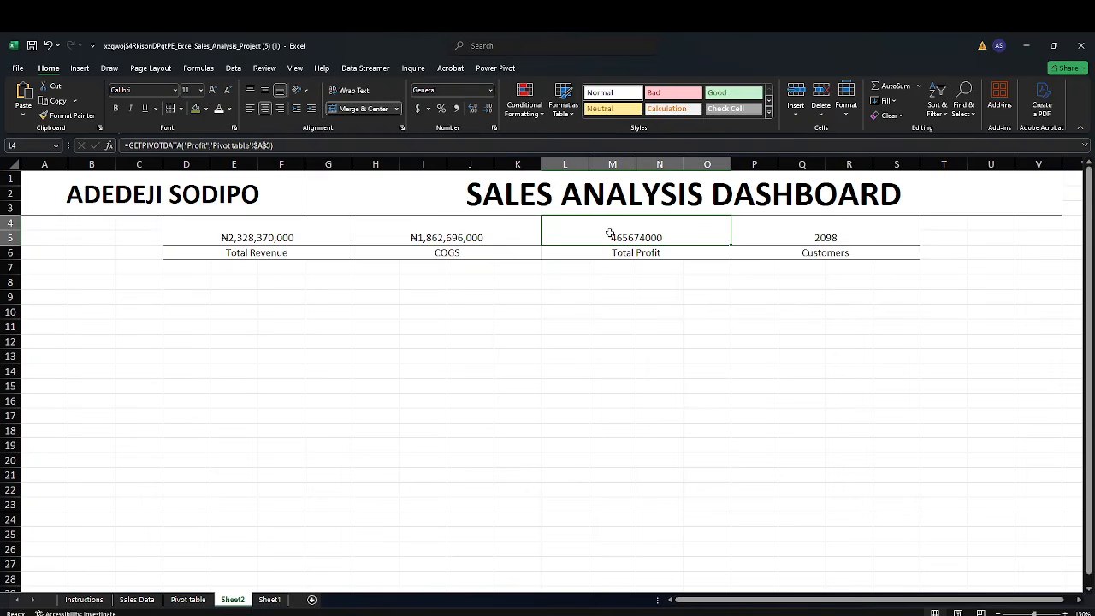
pyautogui.hotkey('ctrl', '1')
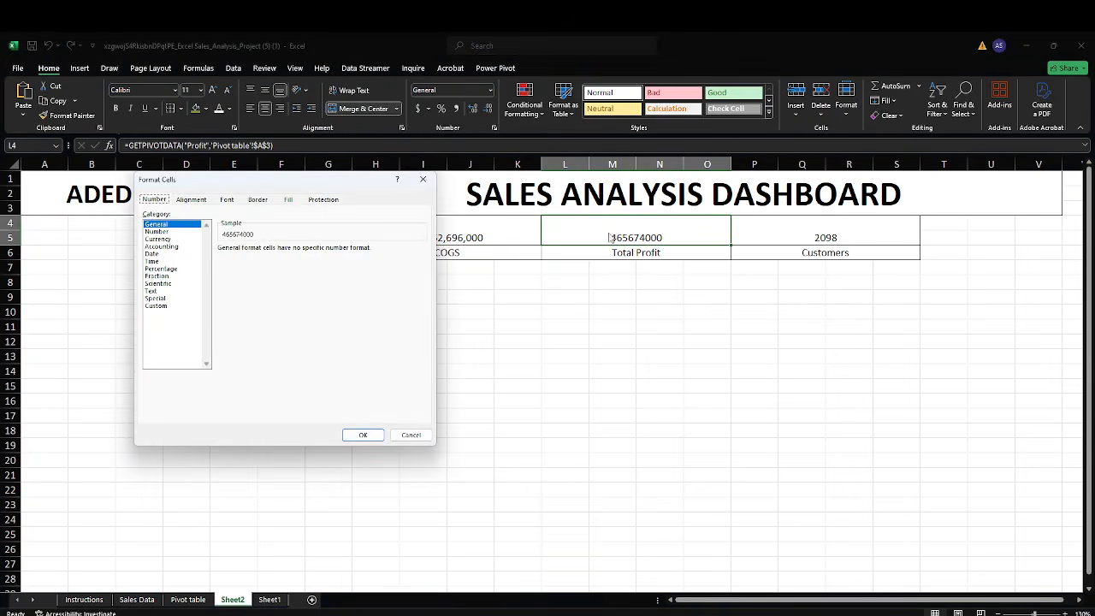
pyautogui.click(168, 239)
pyautogui.click(270, 262)
pyautogui.scroll(-3, 284, 333)
pyautogui.scroll(-10, 285, 333)
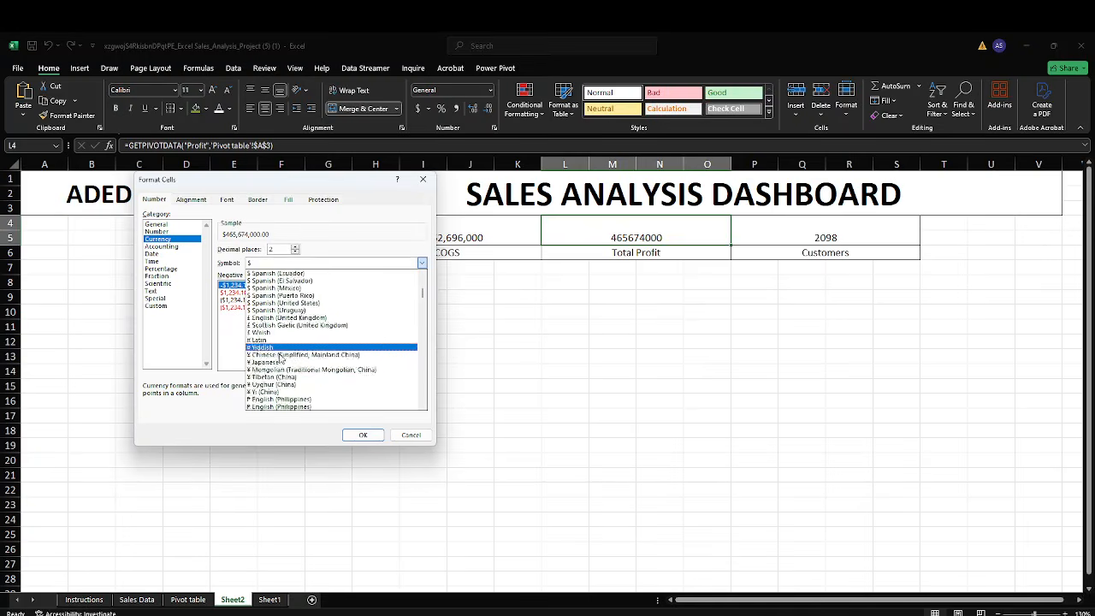
pyautogui.scroll(-3, 275, 368)
pyautogui.click(270, 398)
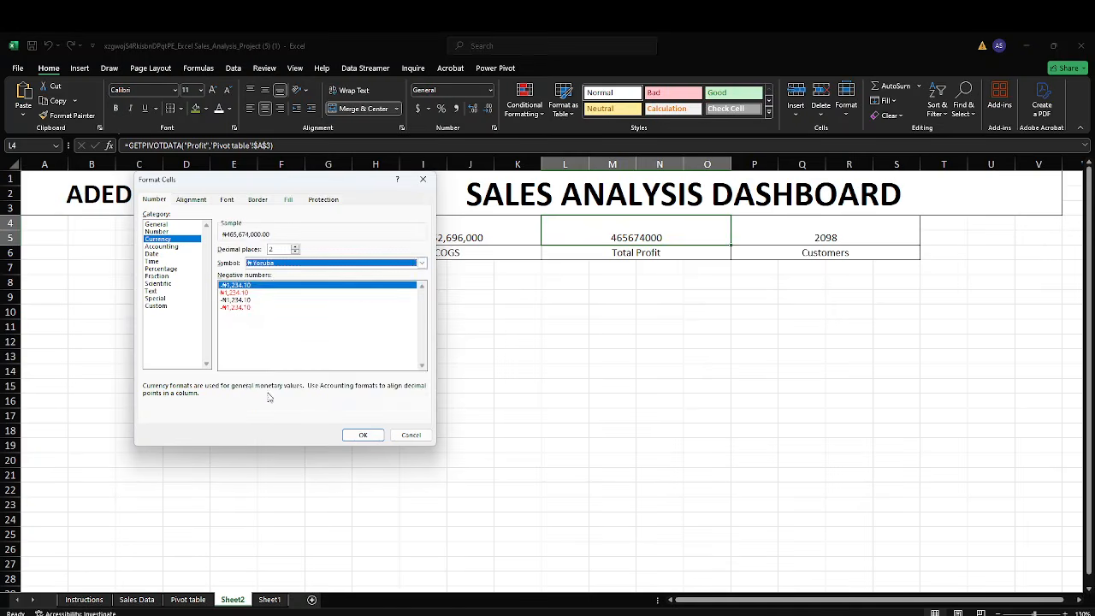
pyautogui.click(359, 436)
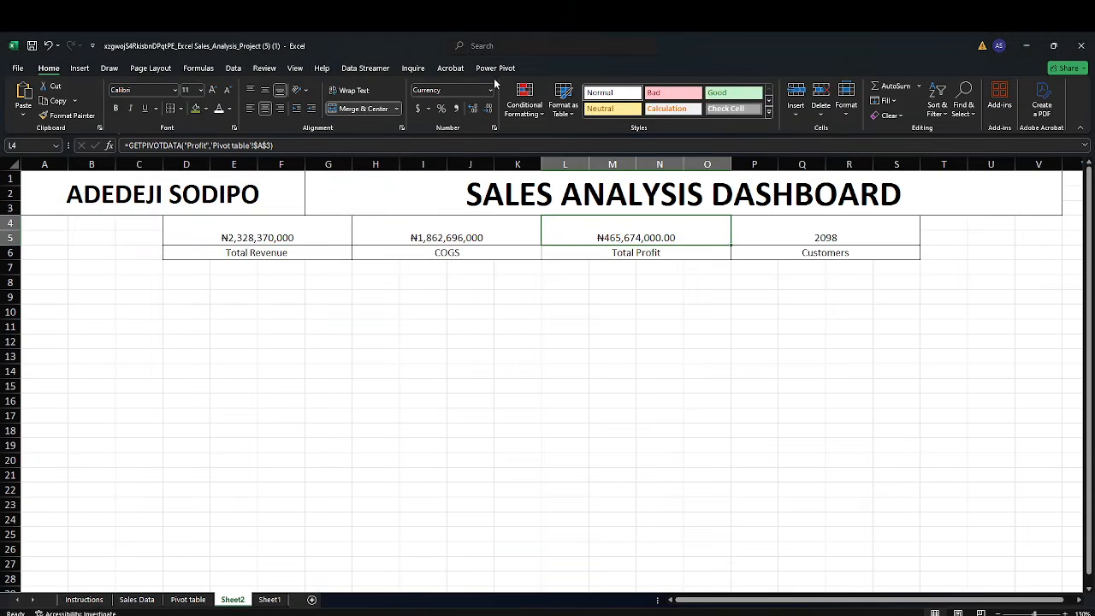
pyautogui.click(489, 108)
pyautogui.click(489, 108)
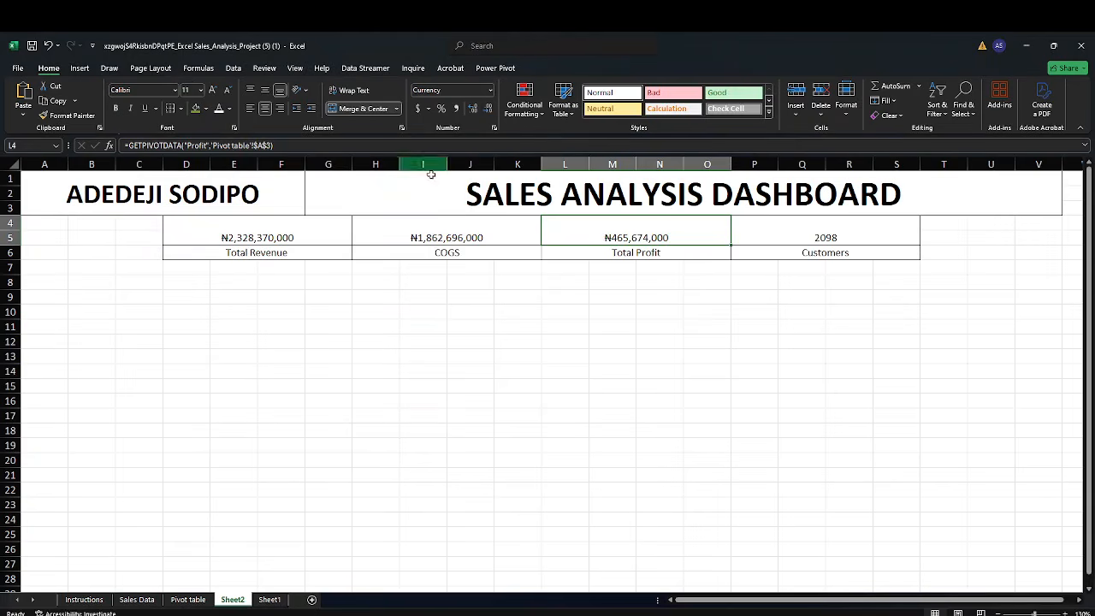
# Middle-align the four KPI values in D4, H4, L4 and P4 vertically within their cards
pyautogui.click(292, 228)
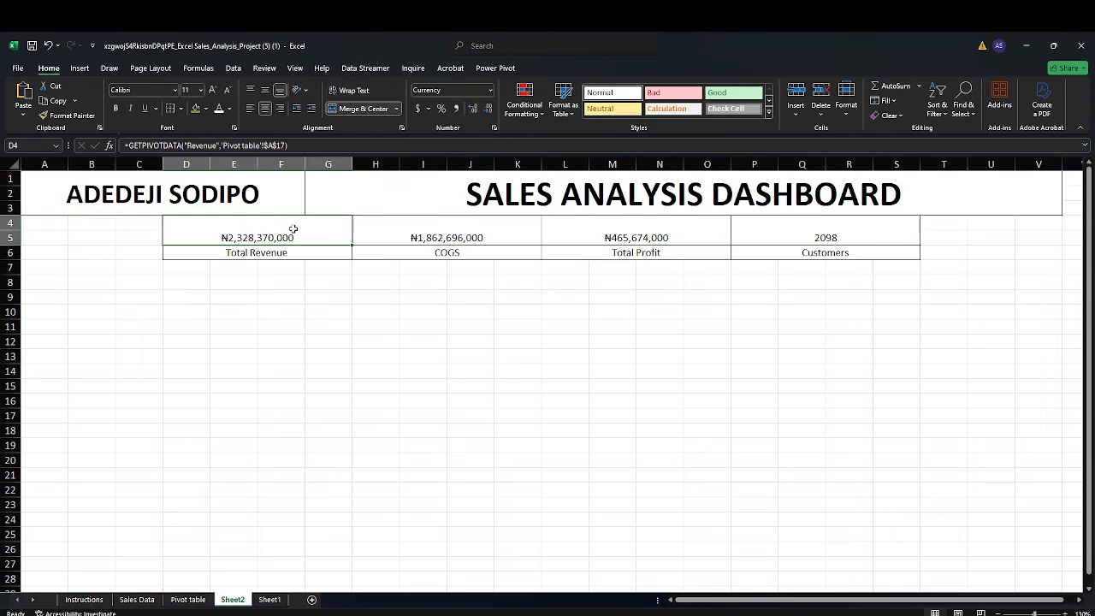
pyautogui.click(266, 92)
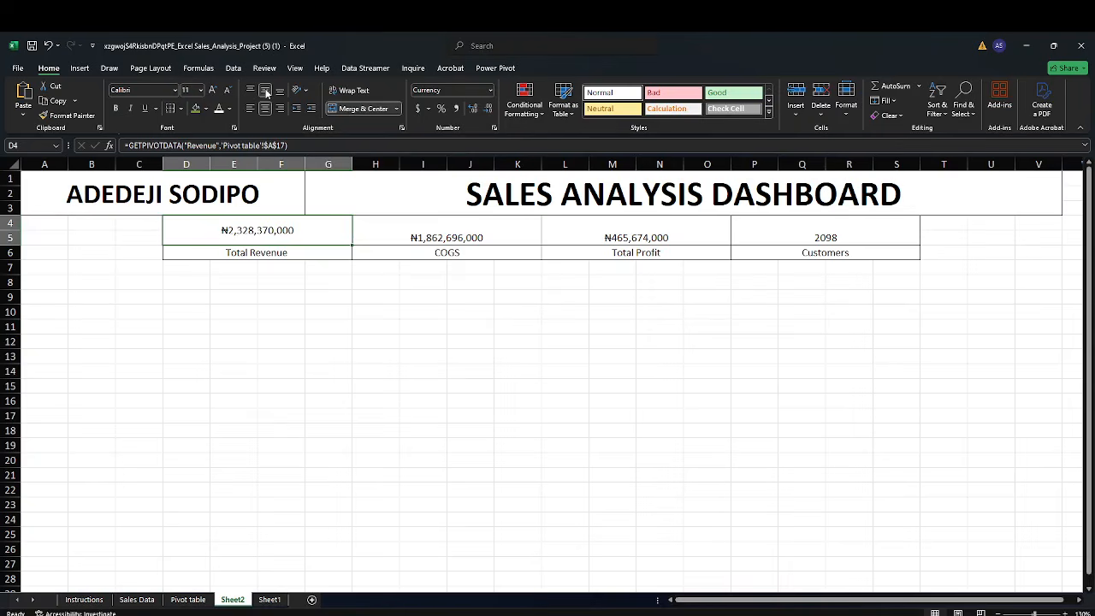
pyautogui.click(400, 228)
pyautogui.click(265, 91)
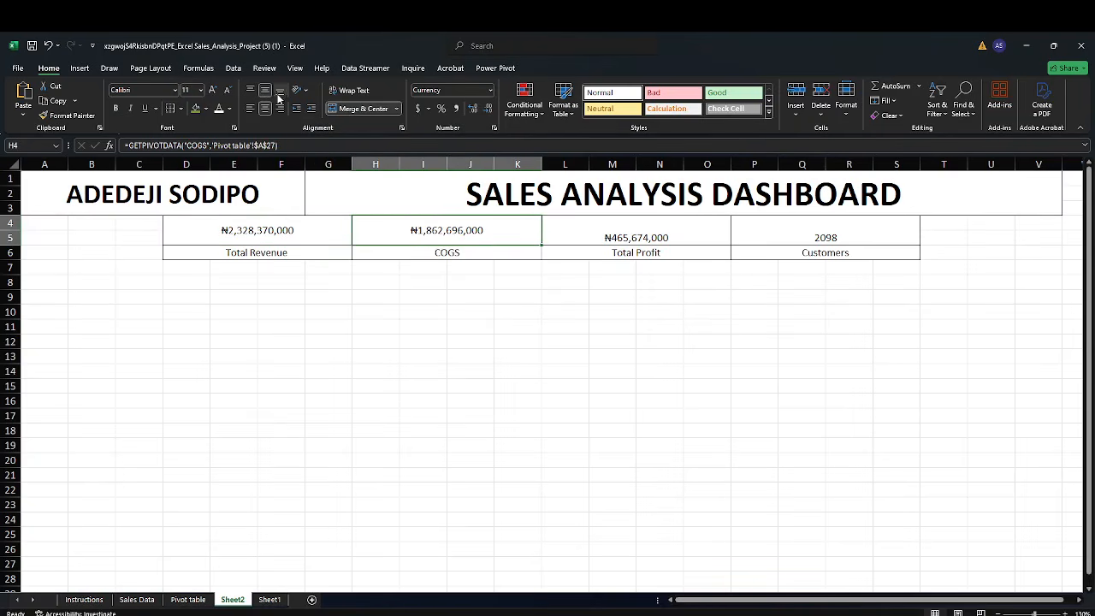
pyautogui.click(595, 221)
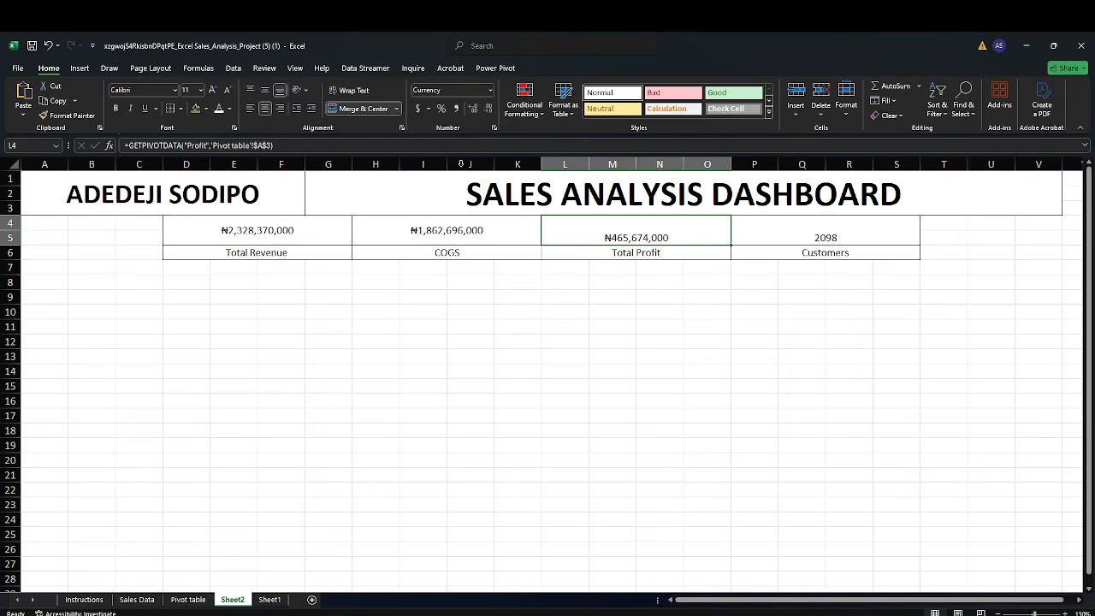
pyautogui.click(265, 91)
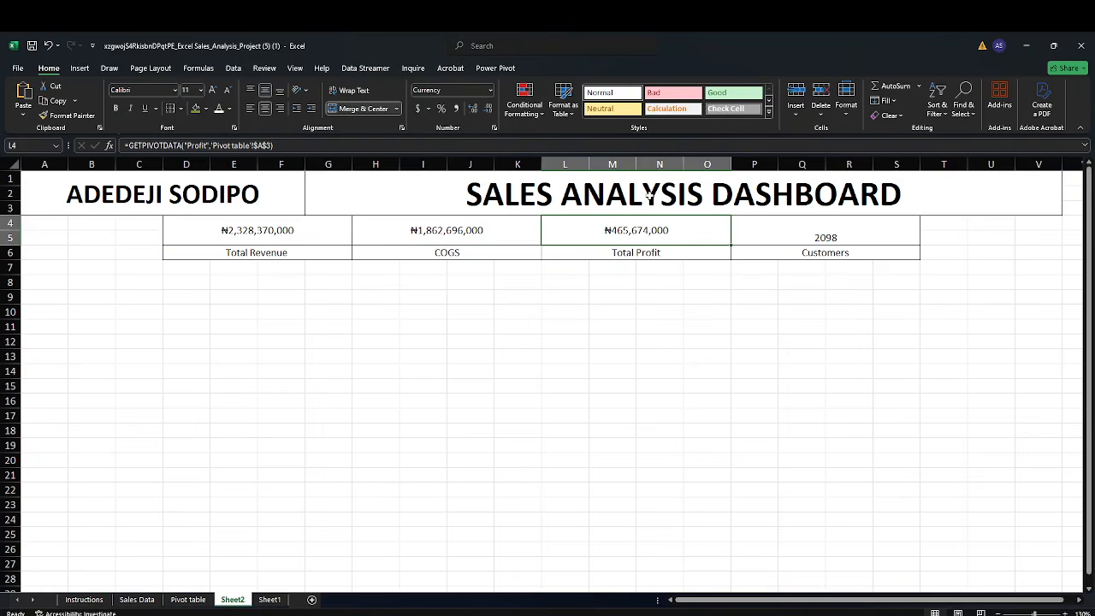
pyautogui.click(747, 230)
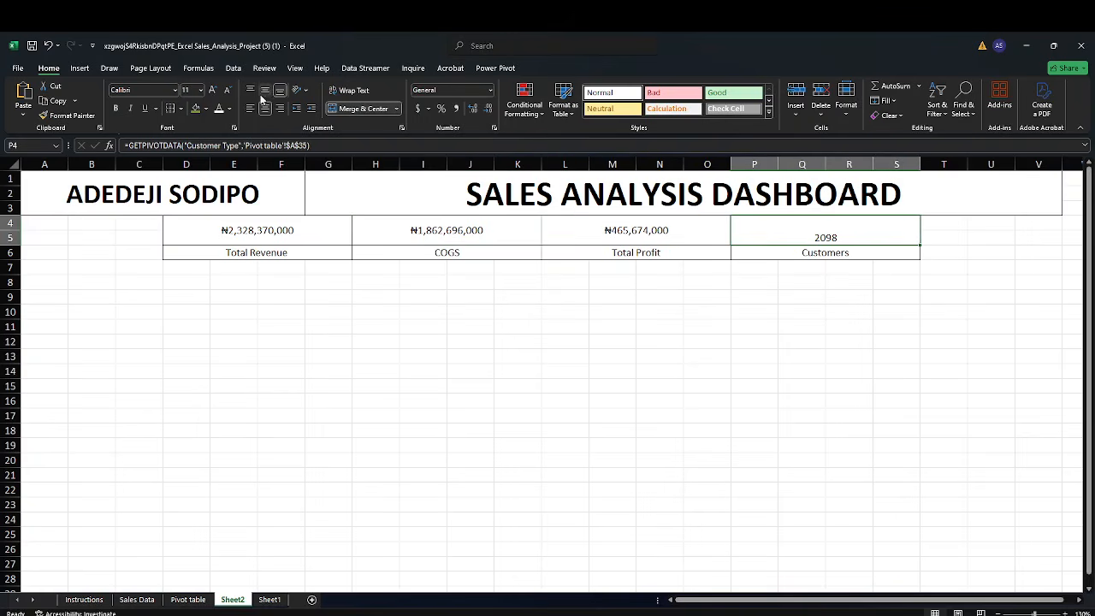
pyautogui.click(265, 90)
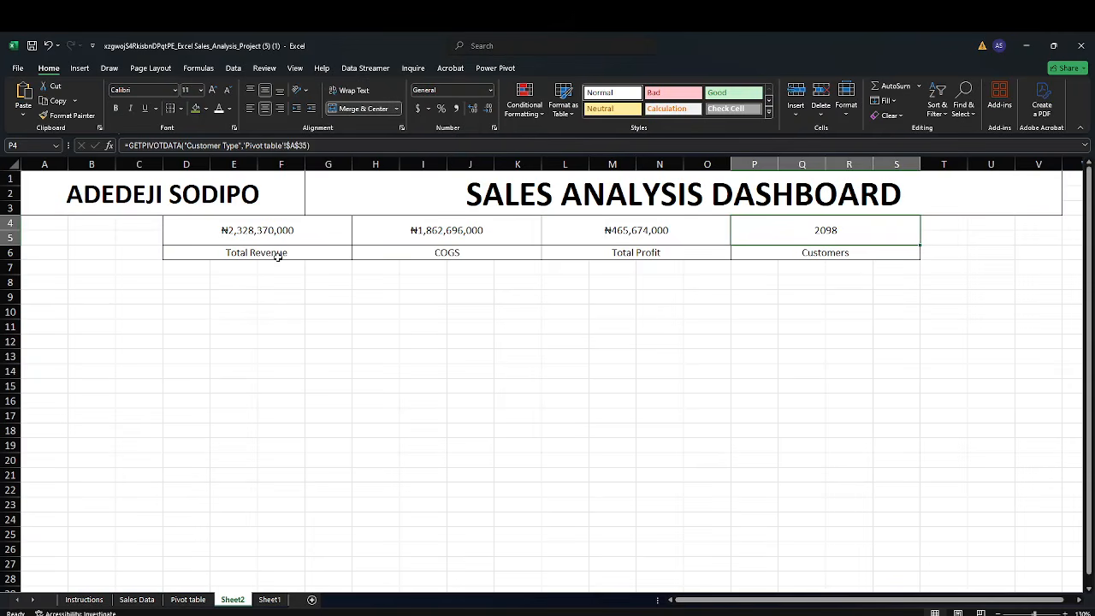
# Make the total revenue in D4 bold and enlarge its font to 16
pyautogui.click(267, 231)
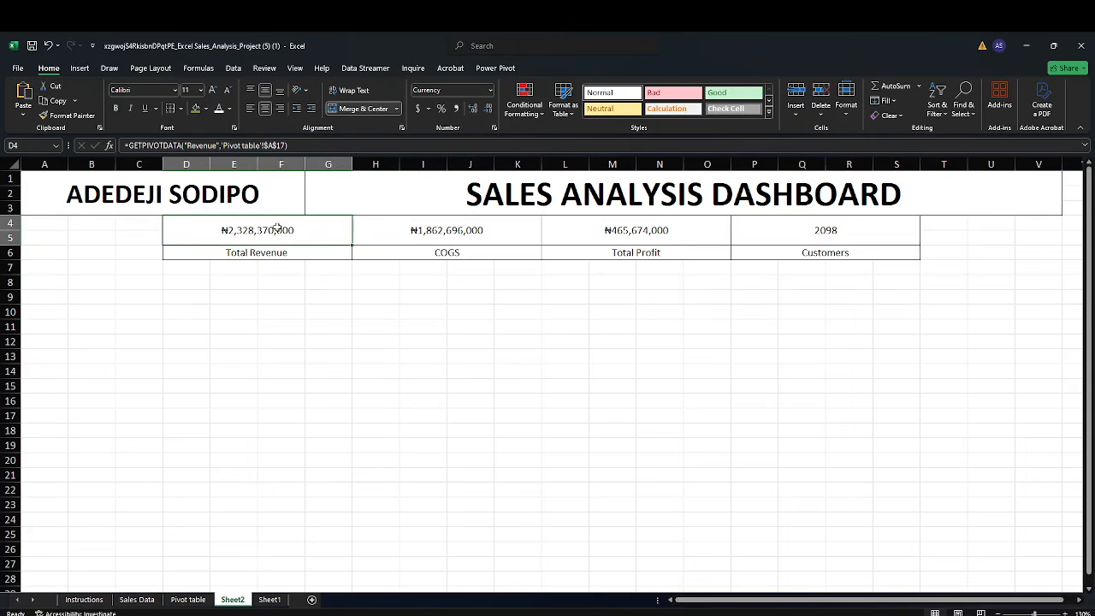
pyautogui.click(116, 110)
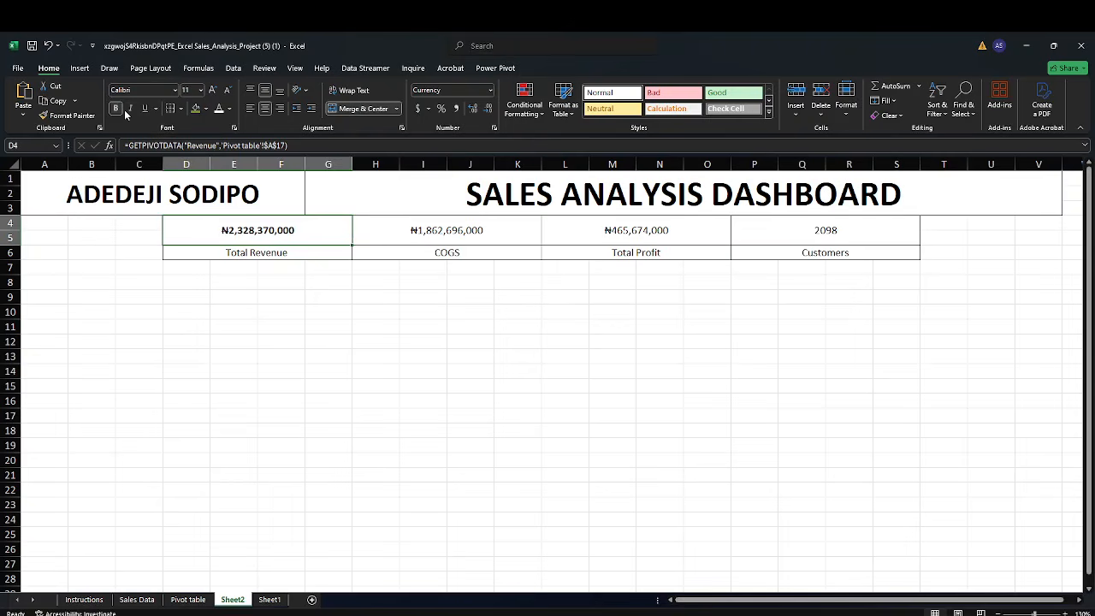
pyautogui.click(213, 91)
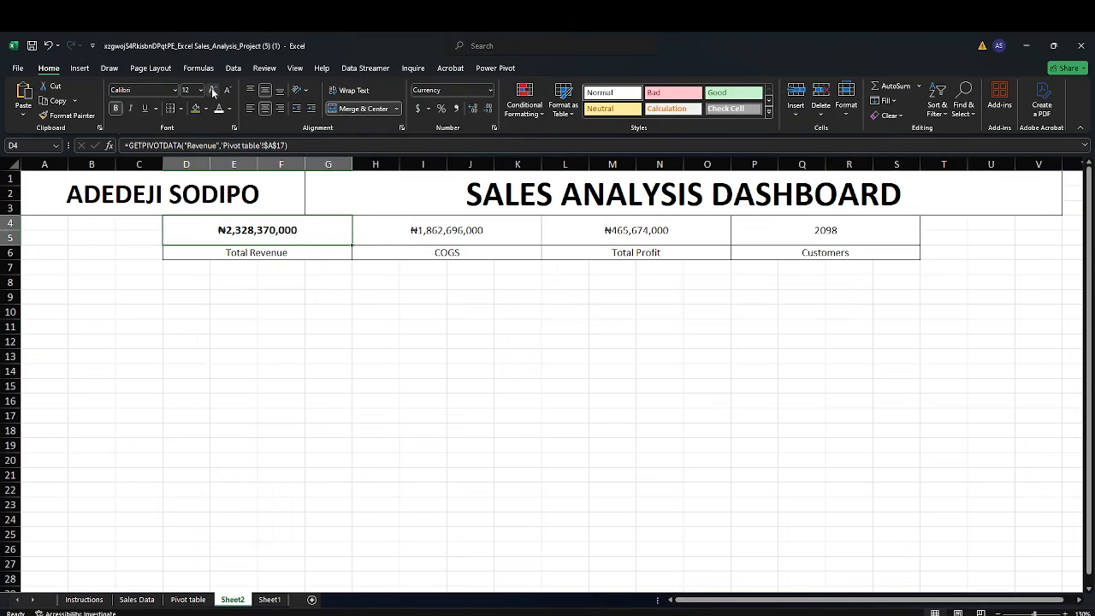
pyautogui.click(213, 91)
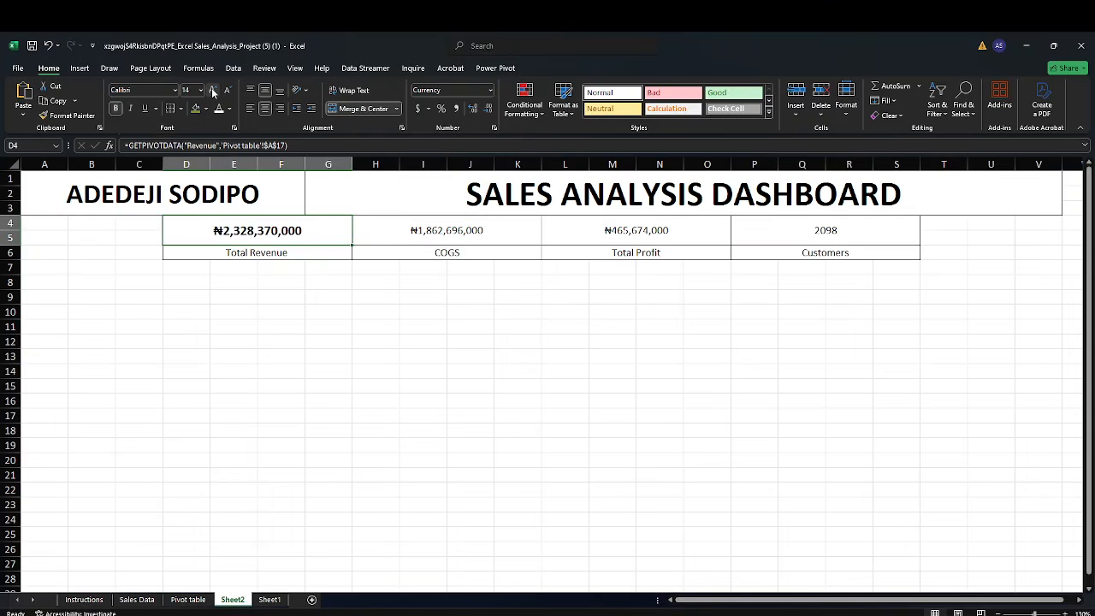
pyautogui.click(213, 91)
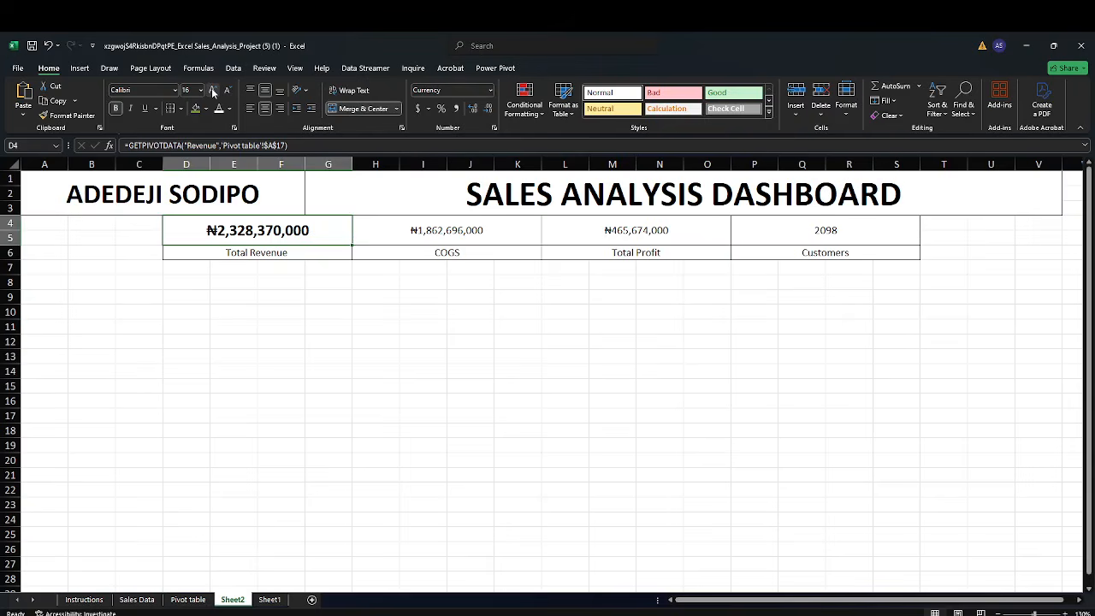
# Make the COGS value in H4 bold and enlarge its font to 16
pyautogui.click(413, 240)
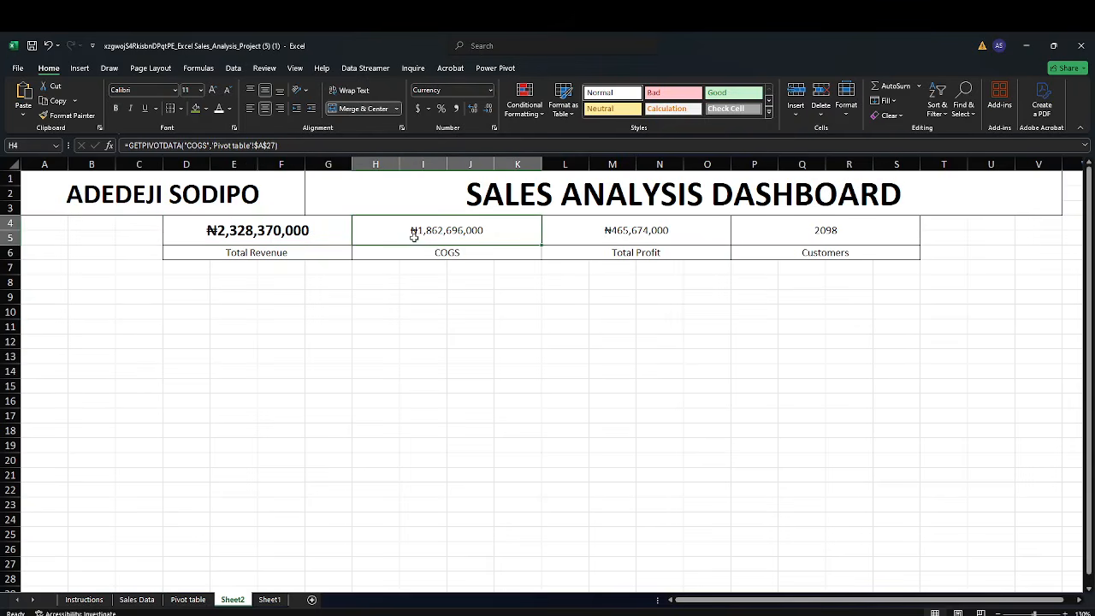
pyautogui.click(116, 109)
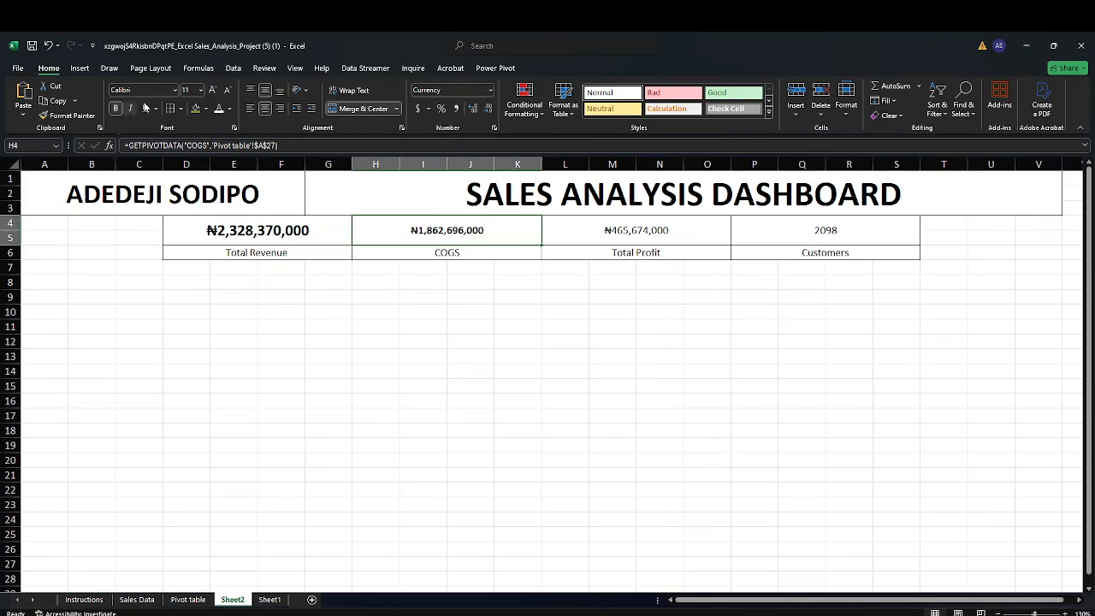
pyautogui.click(212, 91)
pyautogui.click(212, 91)
pyautogui.click(212, 91)
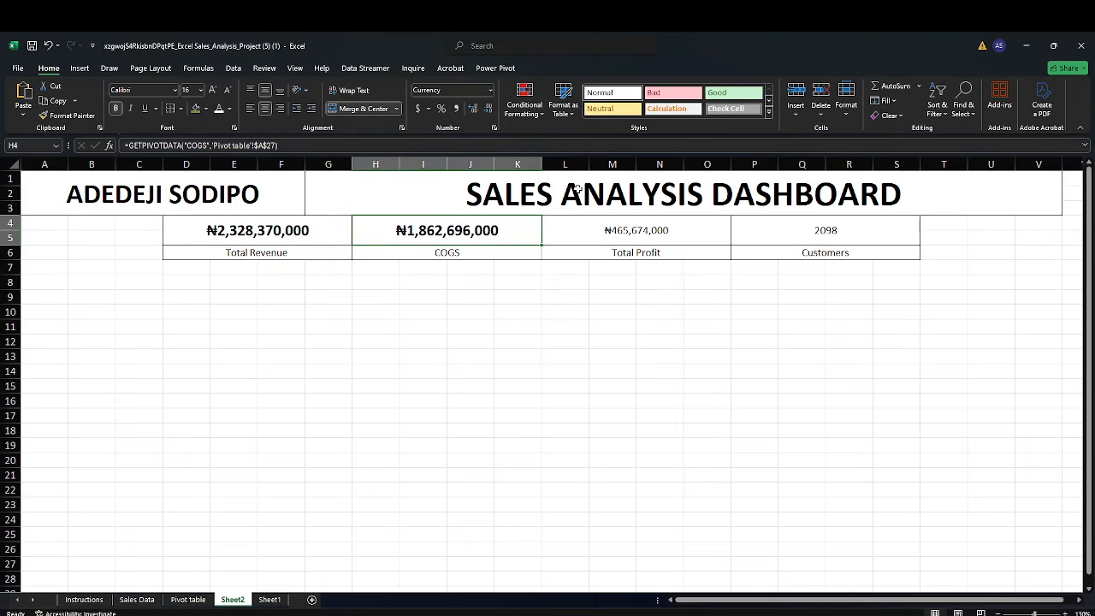
# Make the total profit in L4 bold and enlarge its font to 16
pyautogui.click(622, 229)
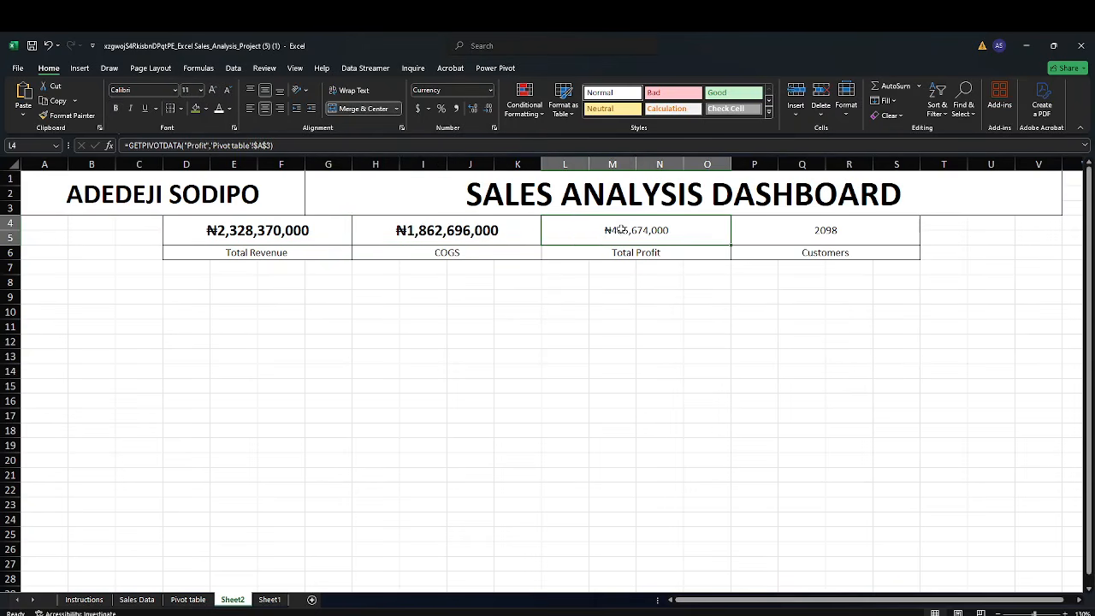
pyautogui.click(116, 108)
pyautogui.click(212, 91)
pyautogui.click(212, 91)
pyautogui.click(213, 91)
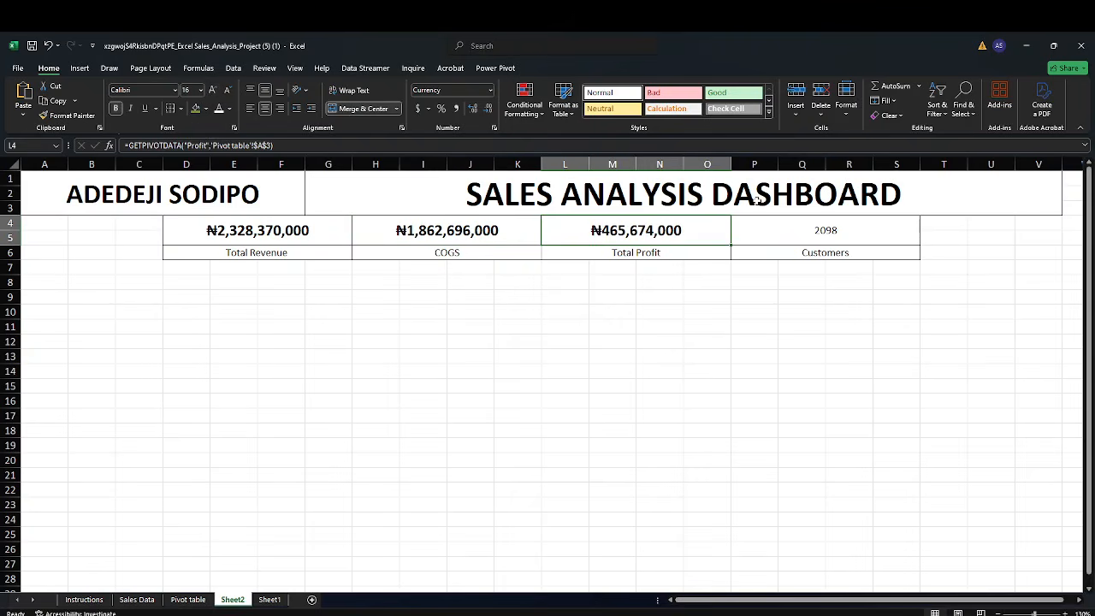
# Make the customer count in P4 bold and enlarge its font to 16
pyautogui.click(765, 224)
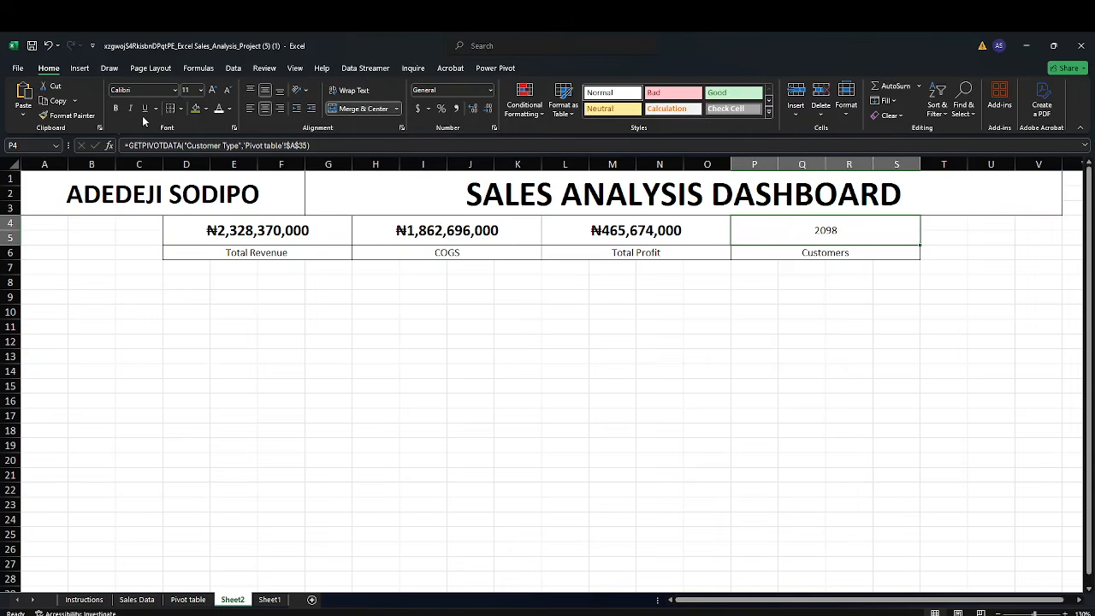
pyautogui.click(115, 109)
pyautogui.click(211, 90)
pyautogui.click(211, 91)
pyautogui.click(212, 90)
# Hide the gridlines on the dashboard sheet
pyautogui.click(267, 360)
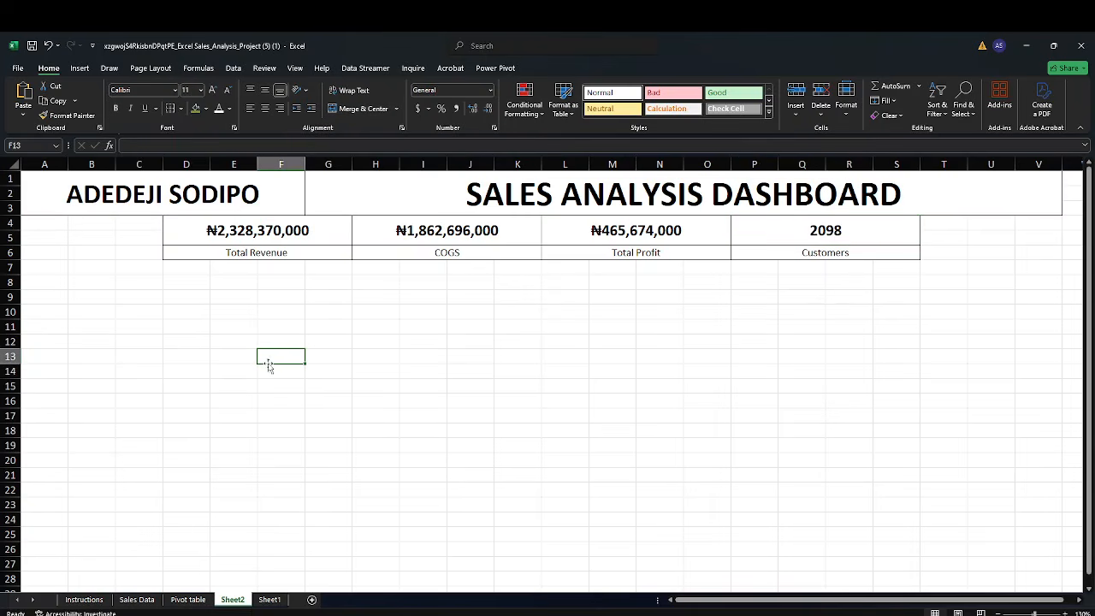
pyautogui.click(291, 70)
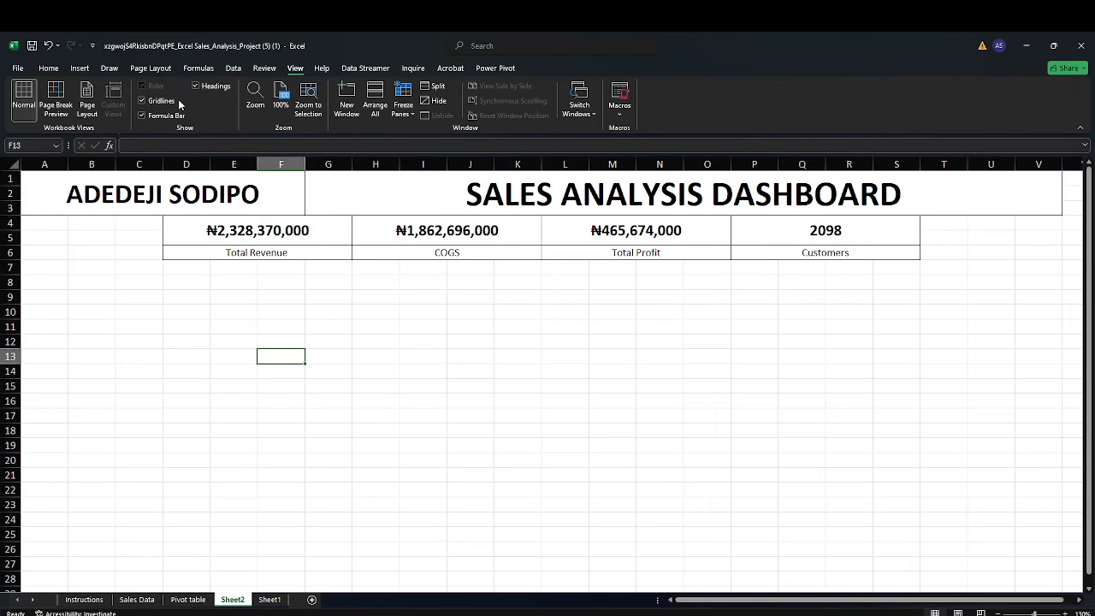
pyautogui.click(160, 101)
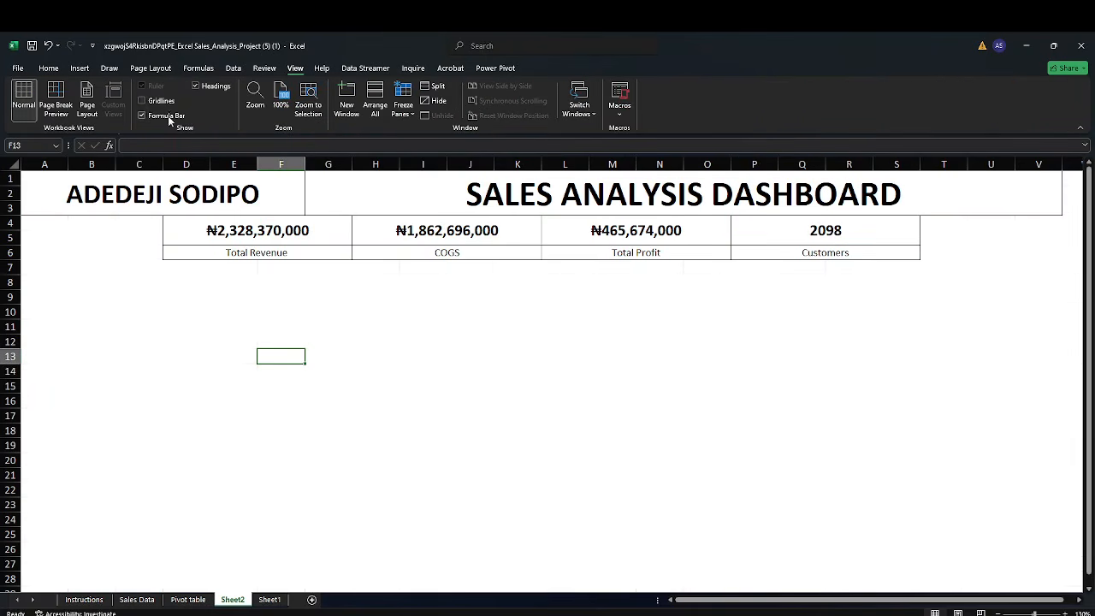
pyautogui.click(169, 318)
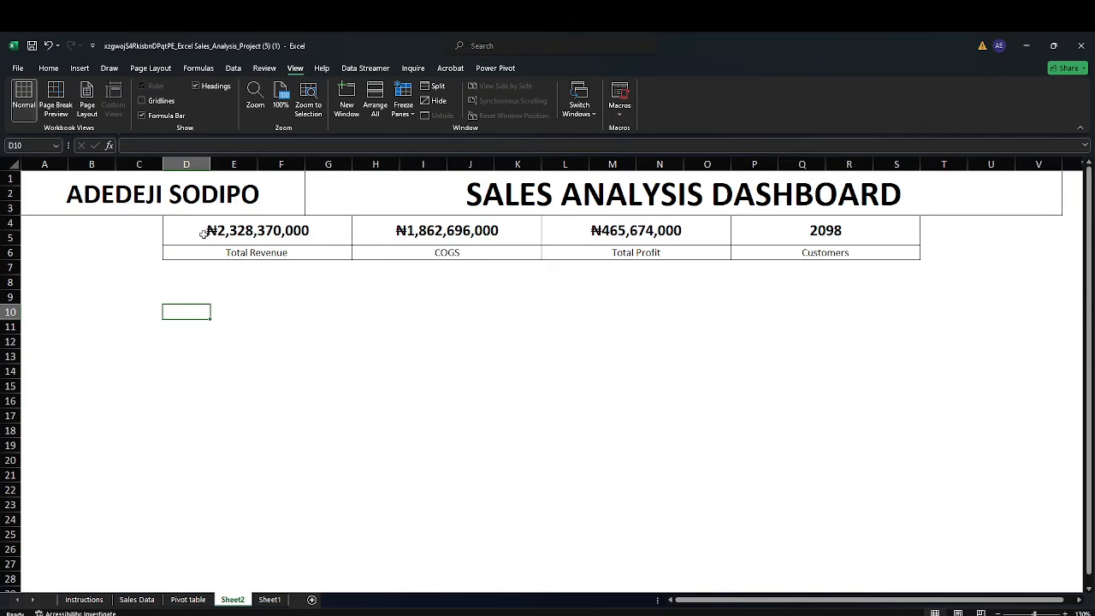
# Turn the gridlines back on for the dashboard sheet
pyautogui.click(156, 103)
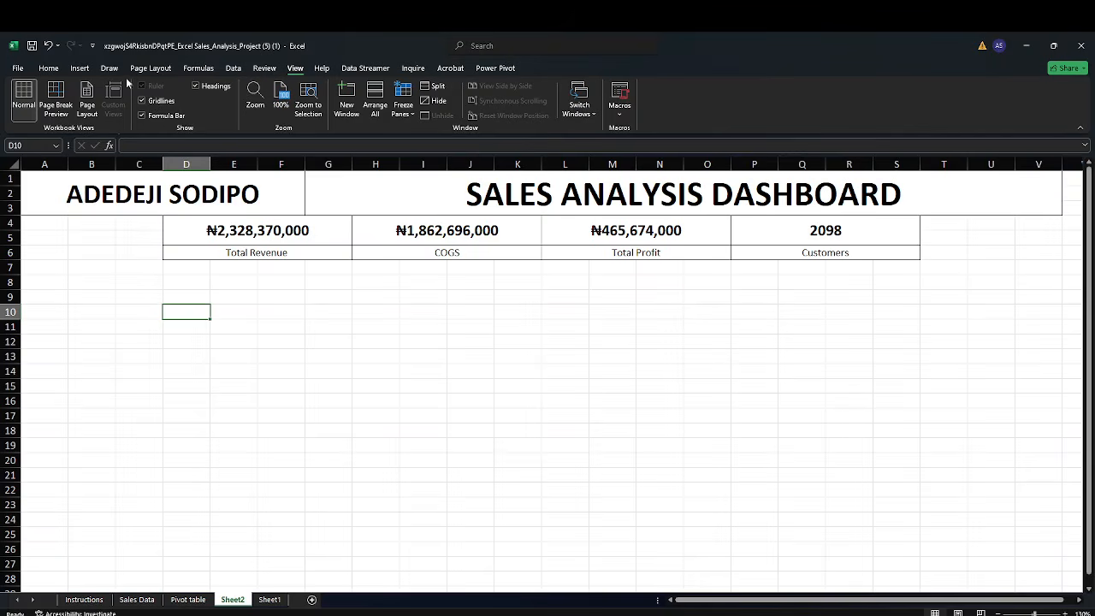
pyautogui.click(49, 68)
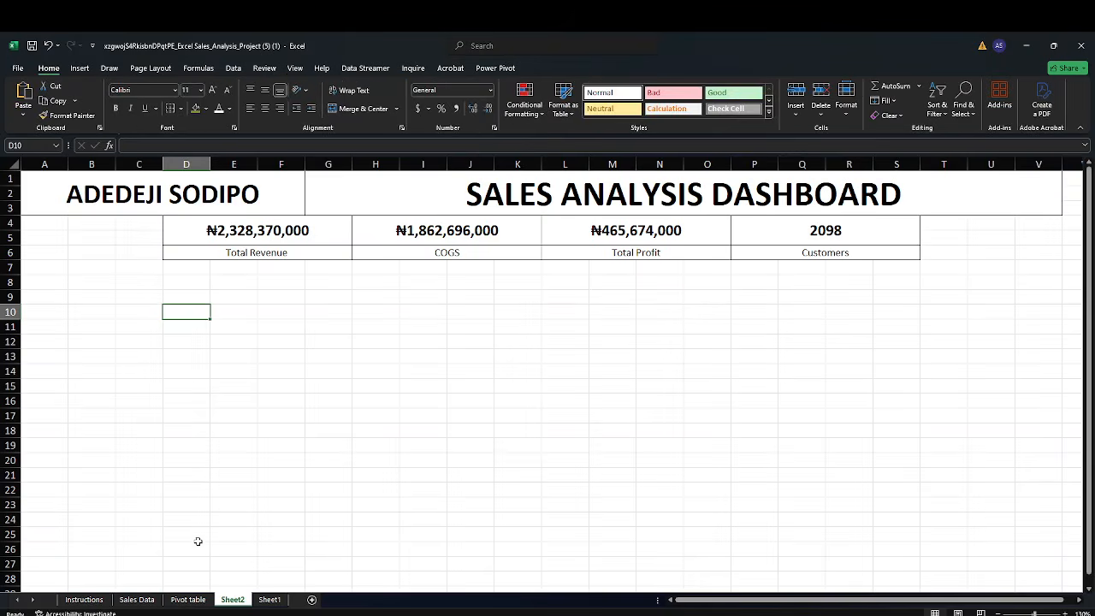
# Insert a clustered bar pivot chart from the profit-by-product pivot table
pyautogui.click(85, 600)
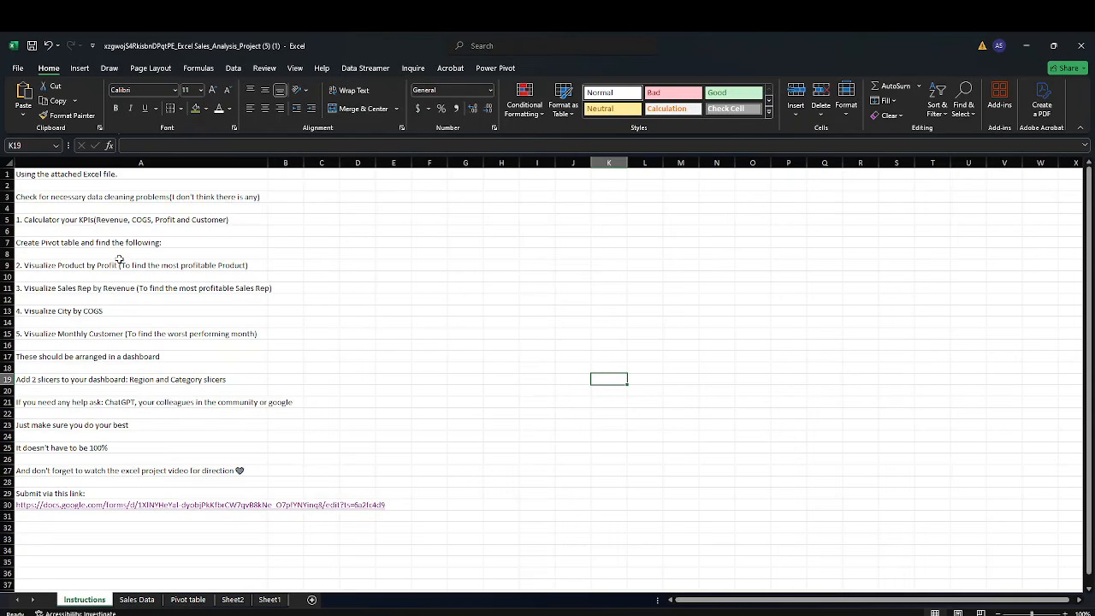
pyautogui.click(190, 600)
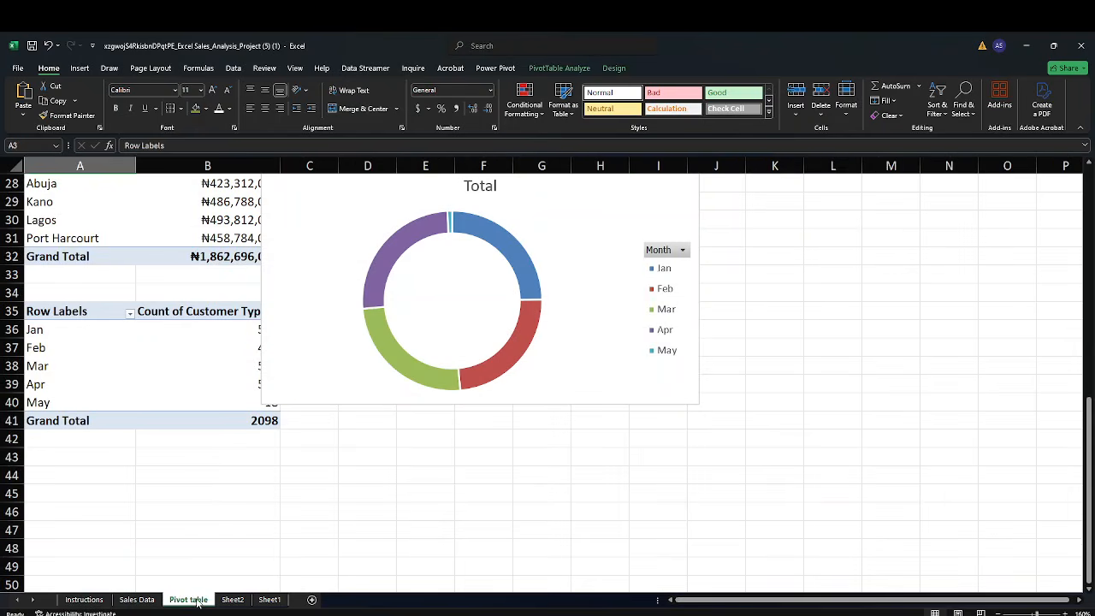
pyautogui.scroll(8, 203, 493)
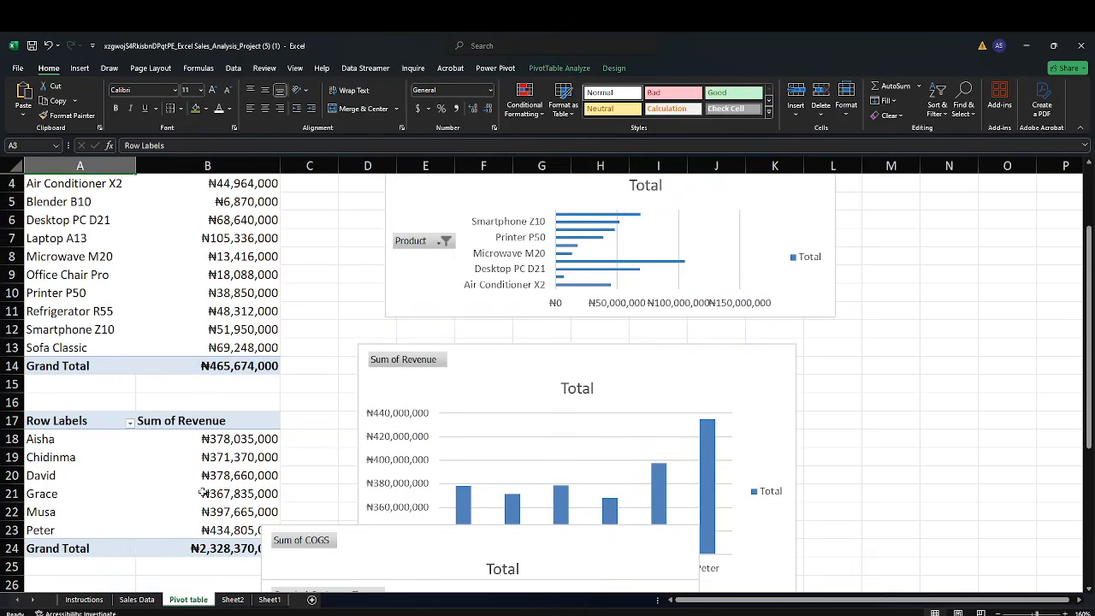
pyautogui.scroll(1, 203, 493)
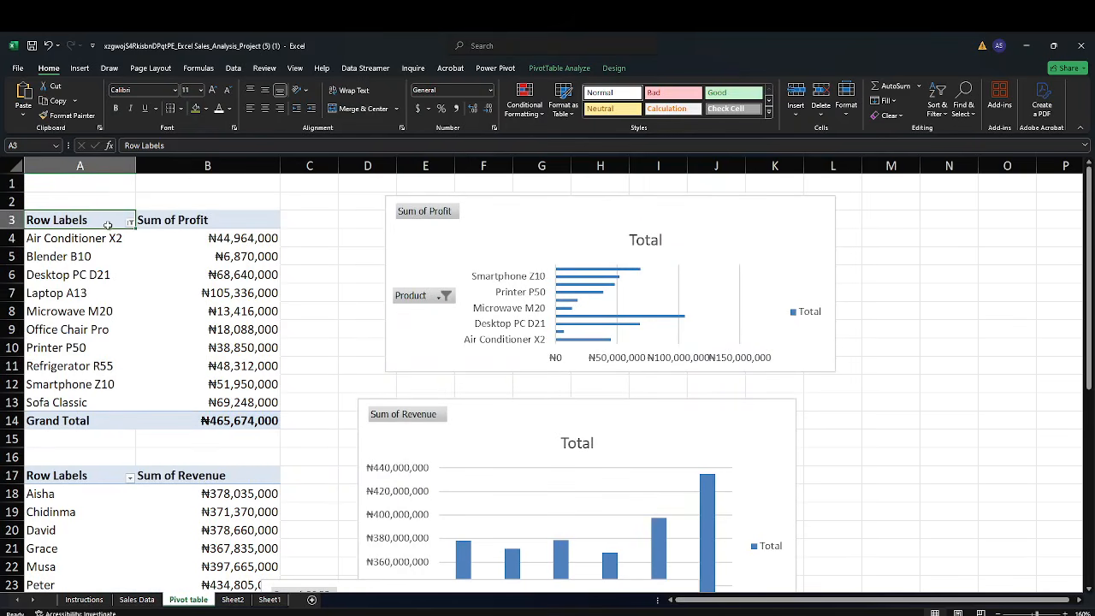
pyautogui.moveTo(94, 219); pyautogui.dragTo(214, 416)
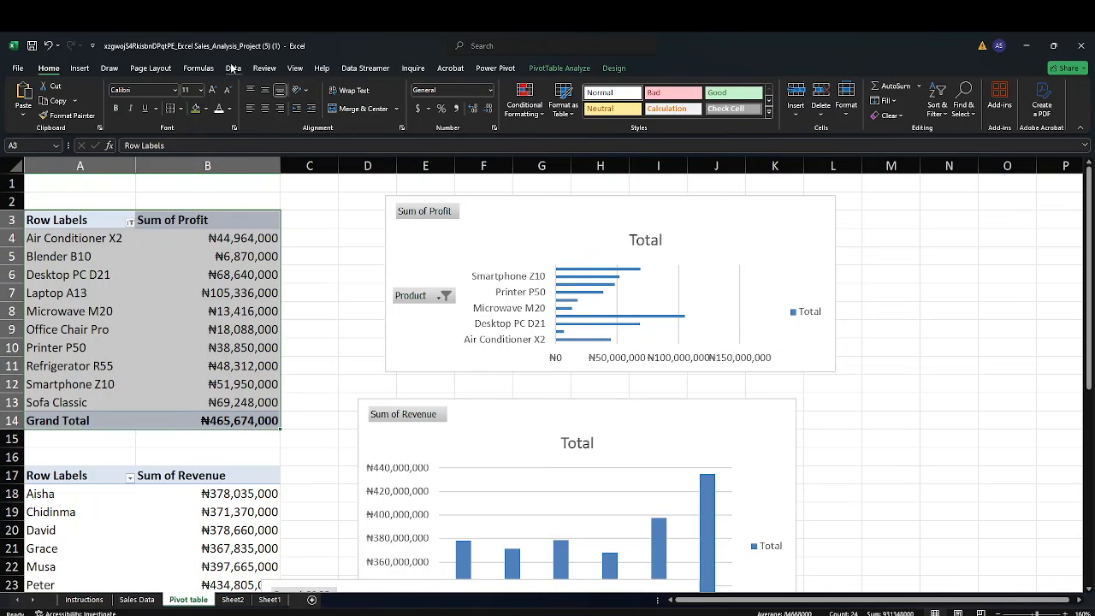
pyautogui.click(85, 67)
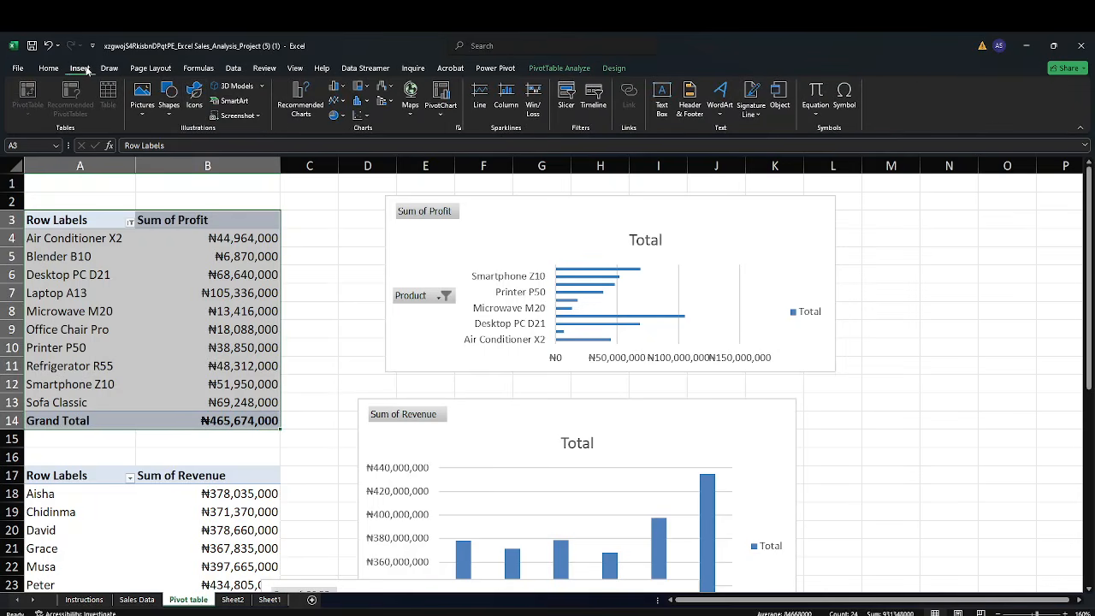
pyautogui.click(301, 103)
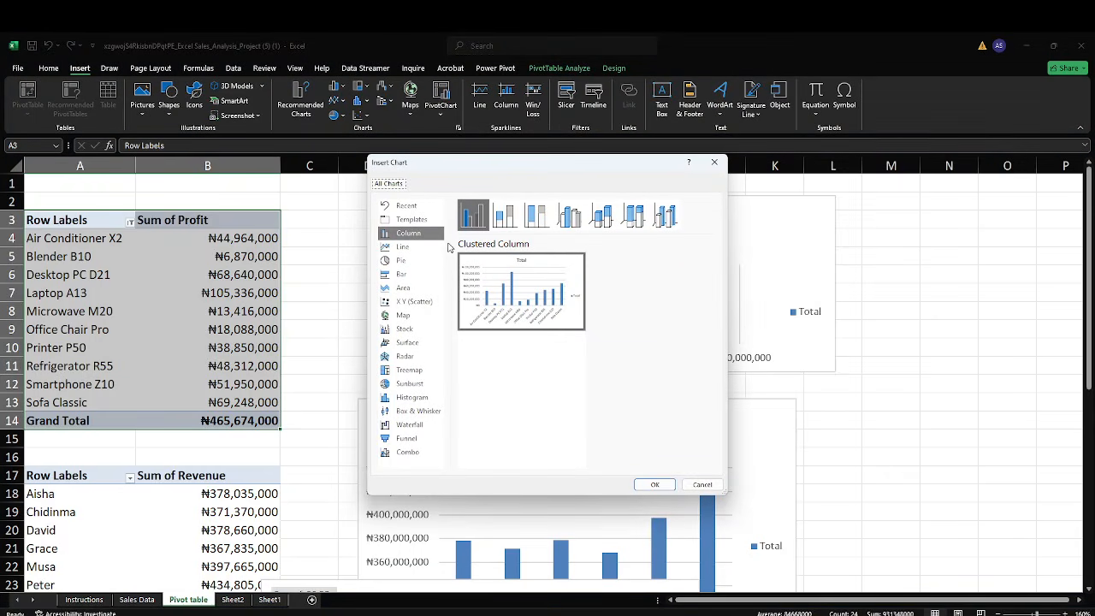
pyautogui.click(416, 274)
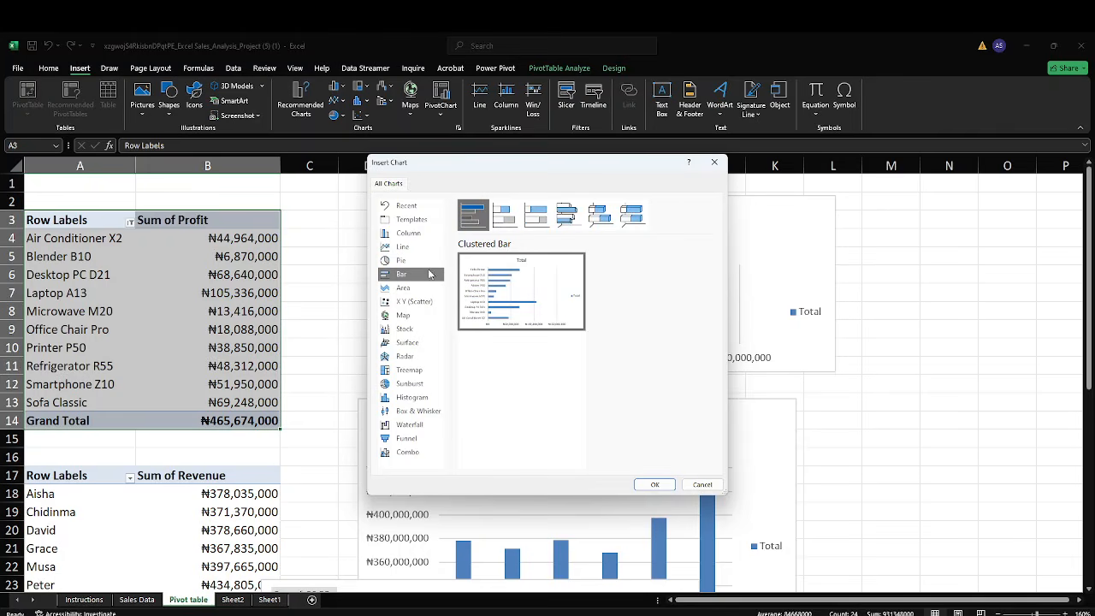
pyautogui.moveTo(482, 288)
pyautogui.click(652, 485)
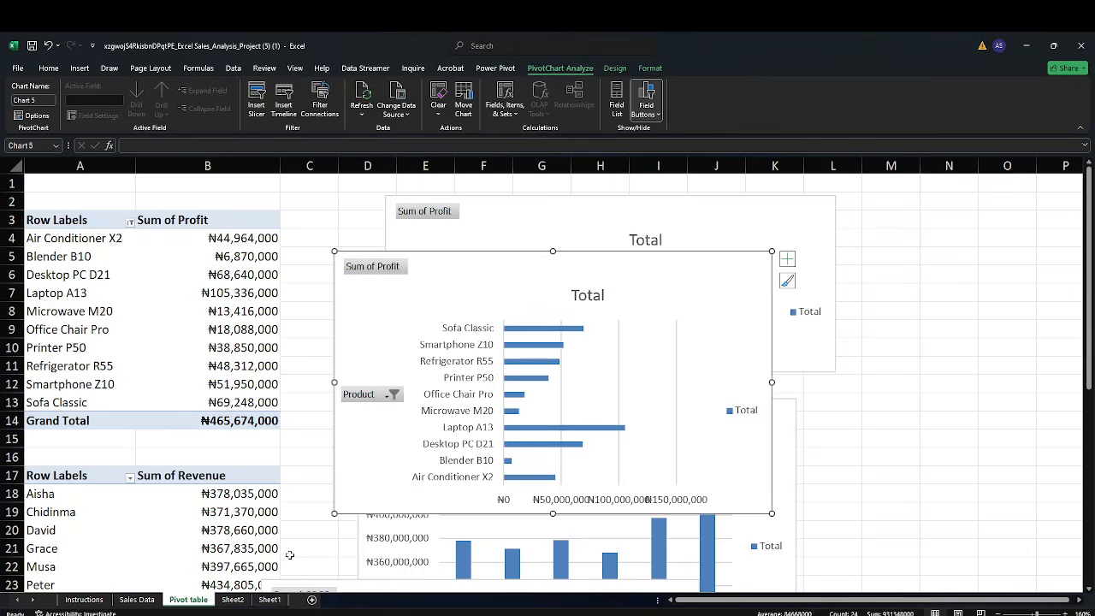
# Paste the profit bar chart onto the dashboard sheet below the Total Revenue and COGS cards, around rows 7 to 21
pyautogui.click(233, 600)
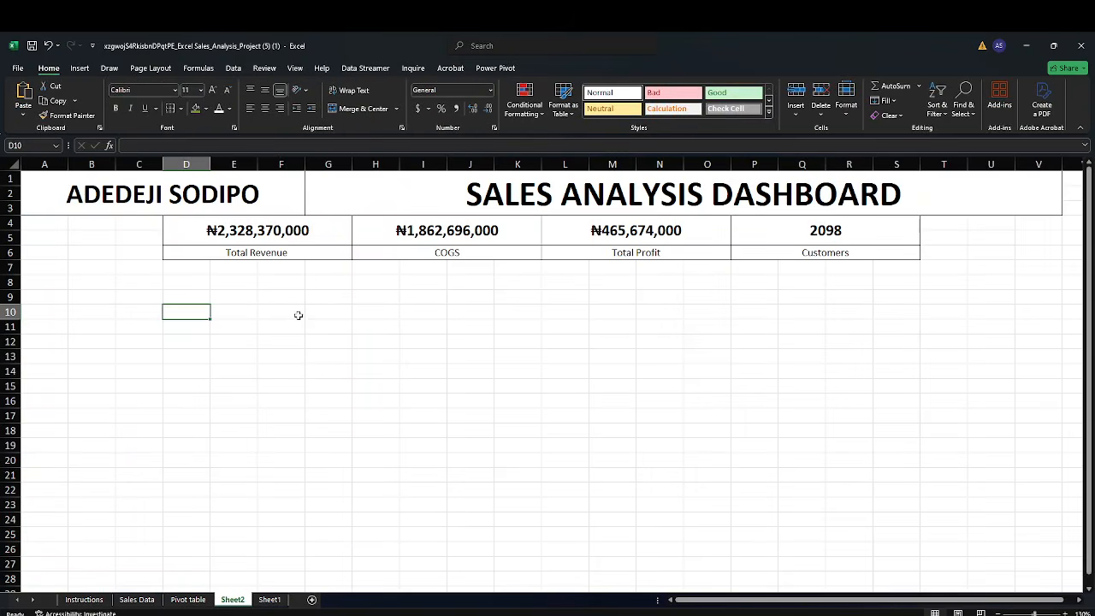
pyautogui.hotkey('ctrl', 'v')
pyautogui.moveTo(294, 313); pyautogui.dragTo(292, 280)
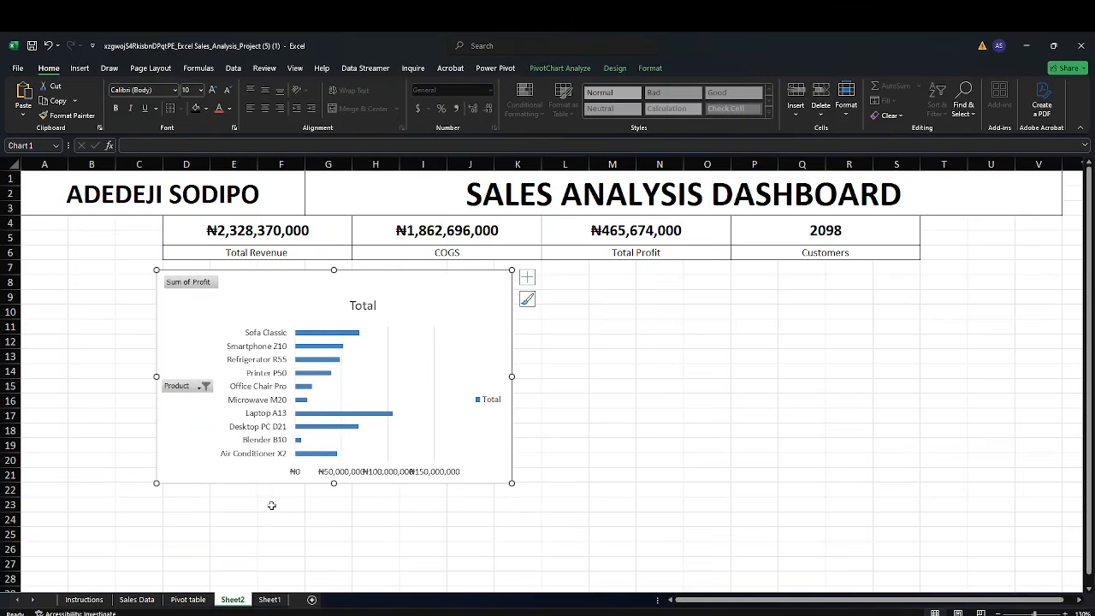
# Insert a clustered column pivot chart from the revenue-by-sales-rep pivot table
pyautogui.click(90, 599)
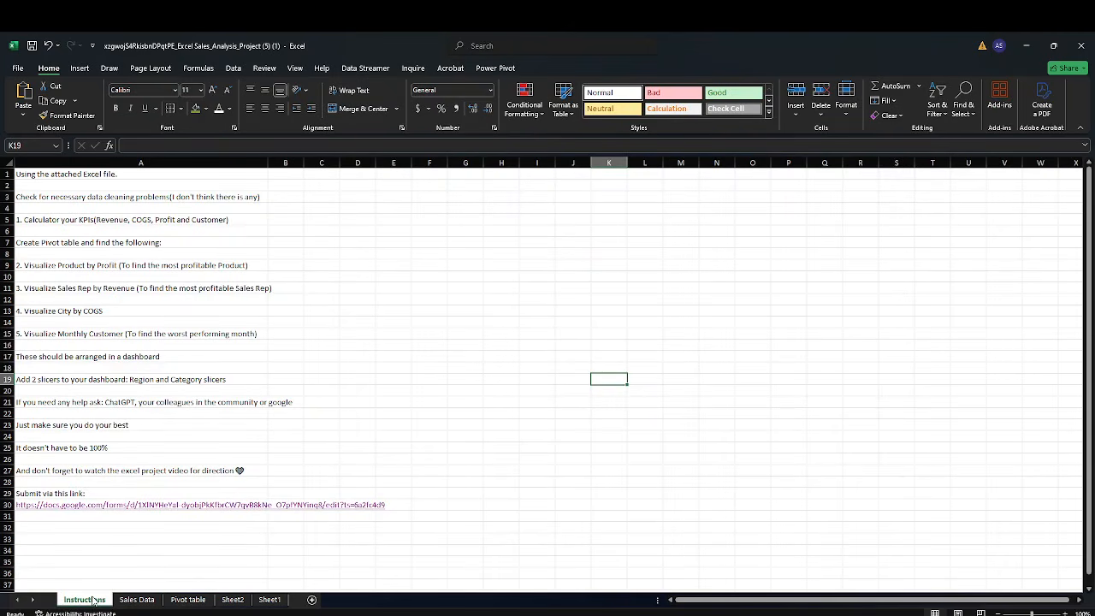
pyautogui.click(187, 599)
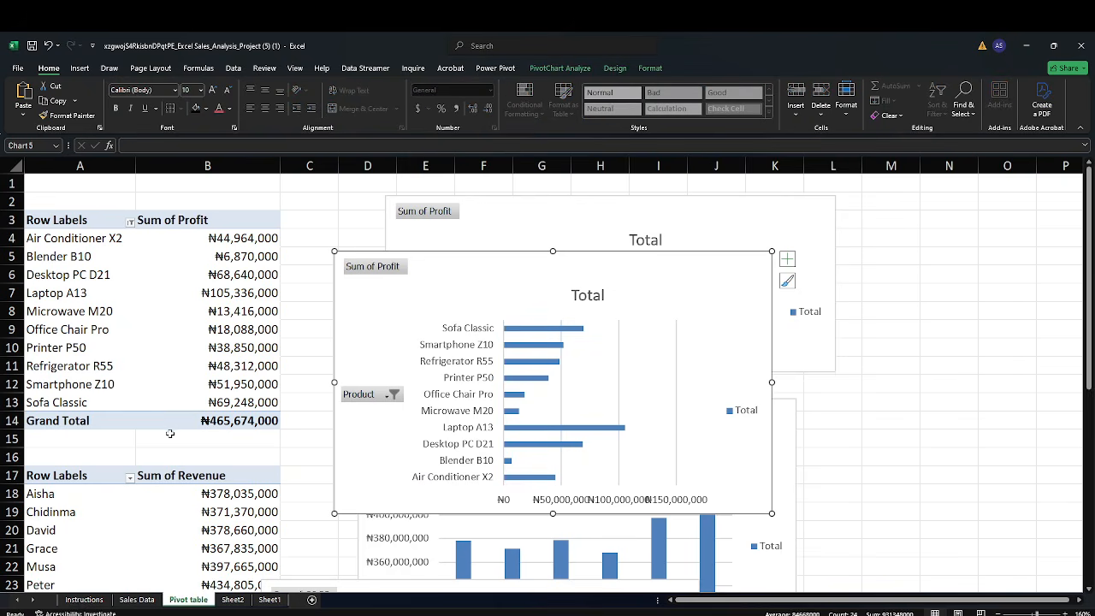
pyautogui.scroll(-1, 170, 433)
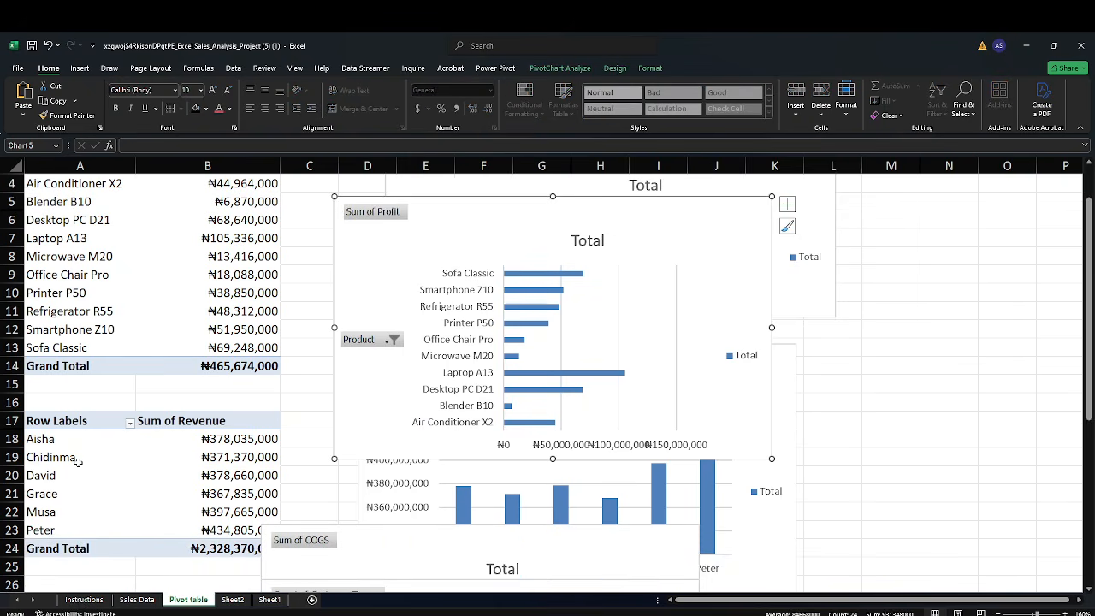
pyautogui.scroll(-2, 78, 462)
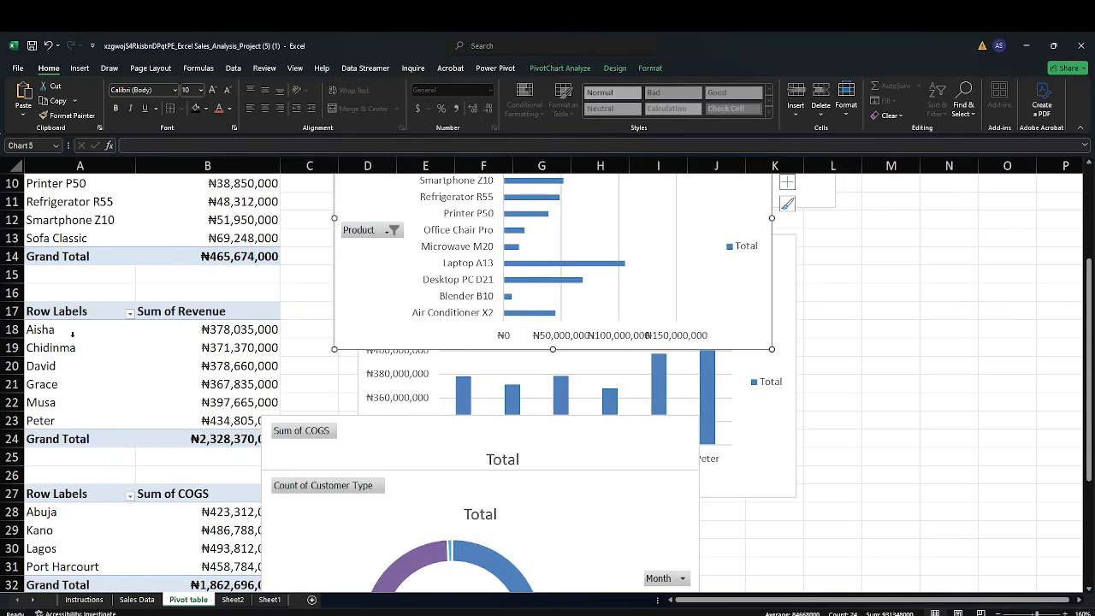
pyautogui.moveTo(57, 316); pyautogui.dragTo(179, 436)
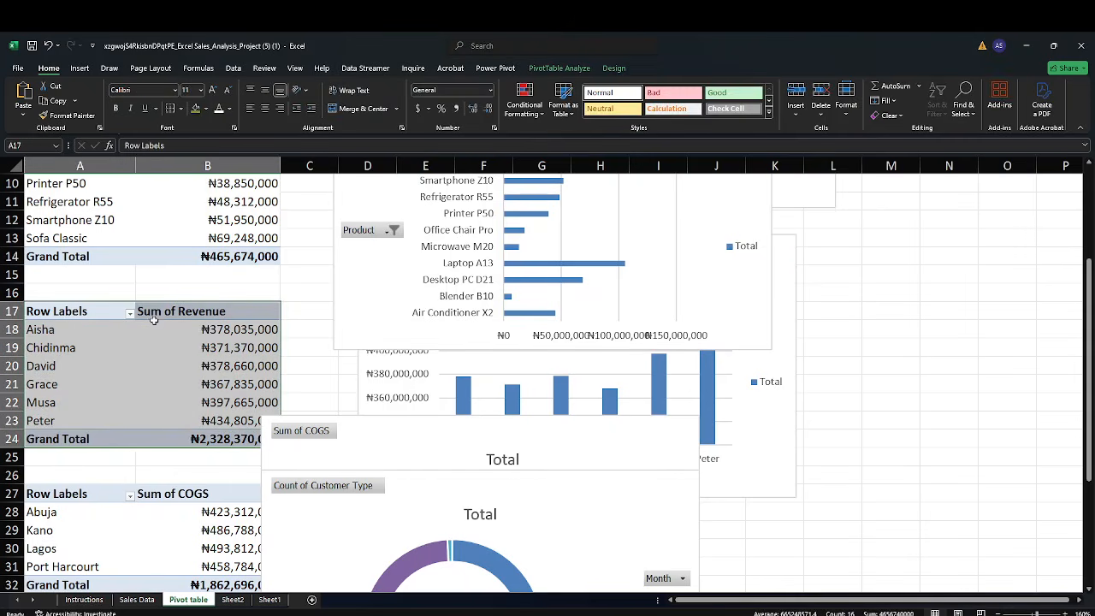
pyautogui.click(79, 68)
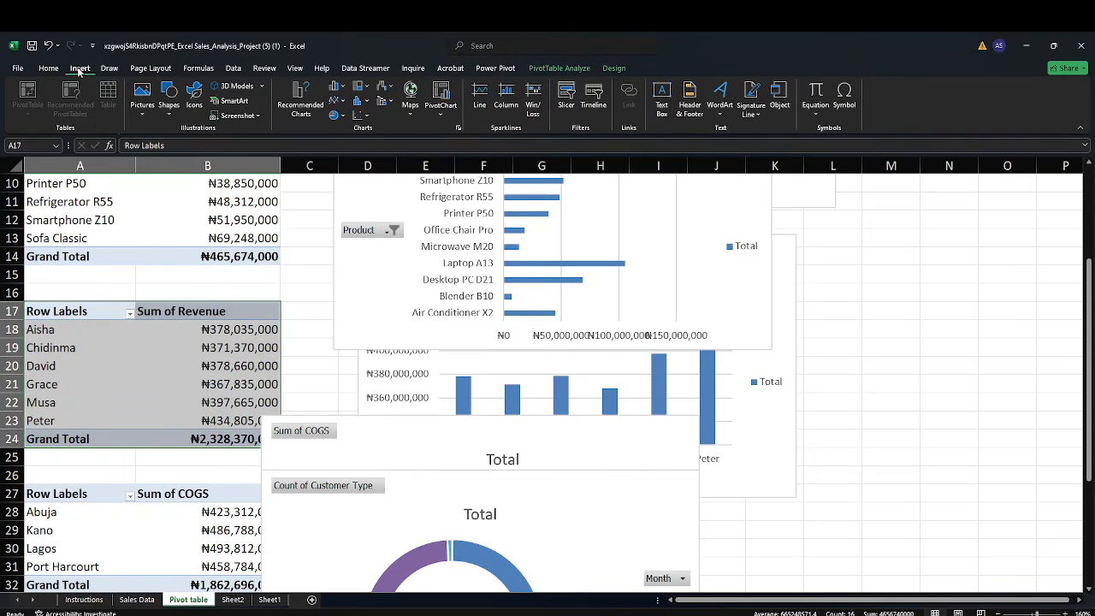
pyautogui.click(300, 112)
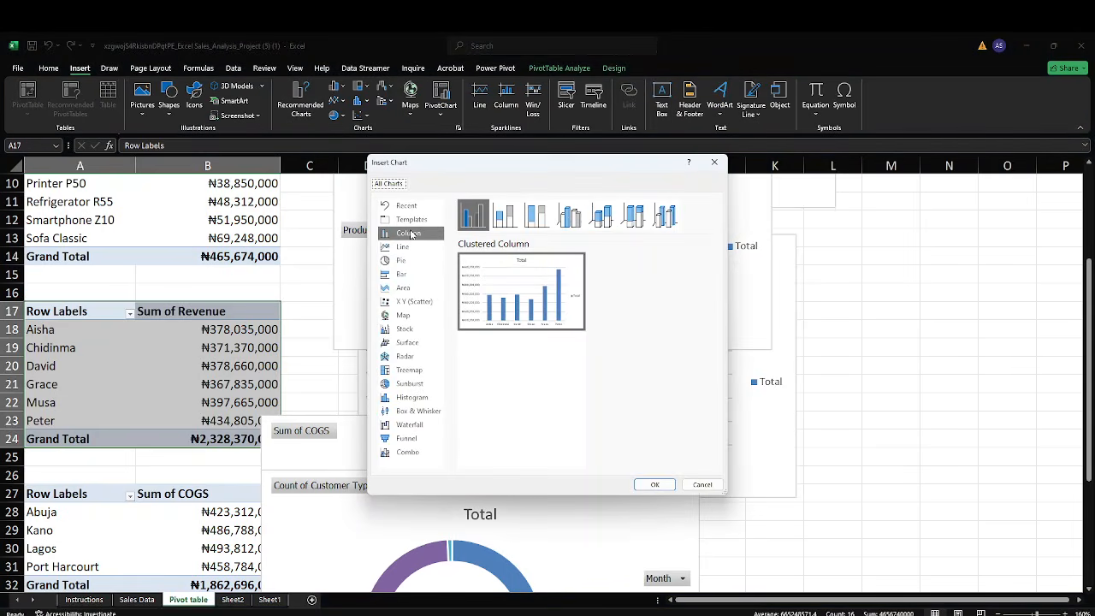
pyautogui.click(652, 484)
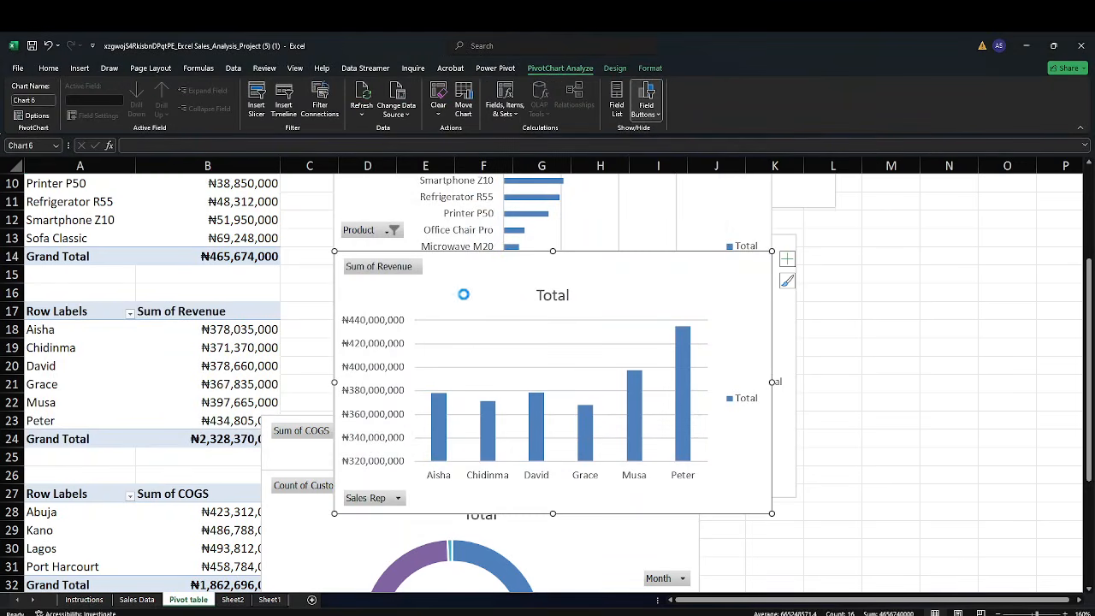
# Paste the revenue column chart onto the dashboard beside the profit chart, under the Total Profit and Customers cards
pyautogui.click(246, 602)
pyautogui.click(671, 358)
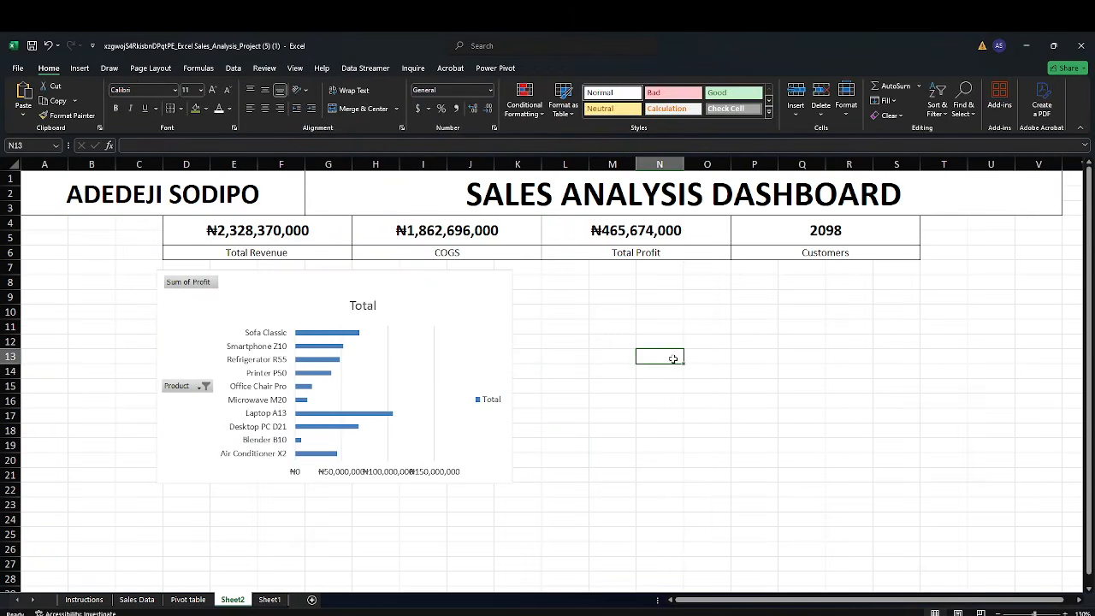
pyautogui.hotkey('ctrl', 'v')
pyautogui.moveTo(726, 372); pyautogui.dragTo(677, 299)
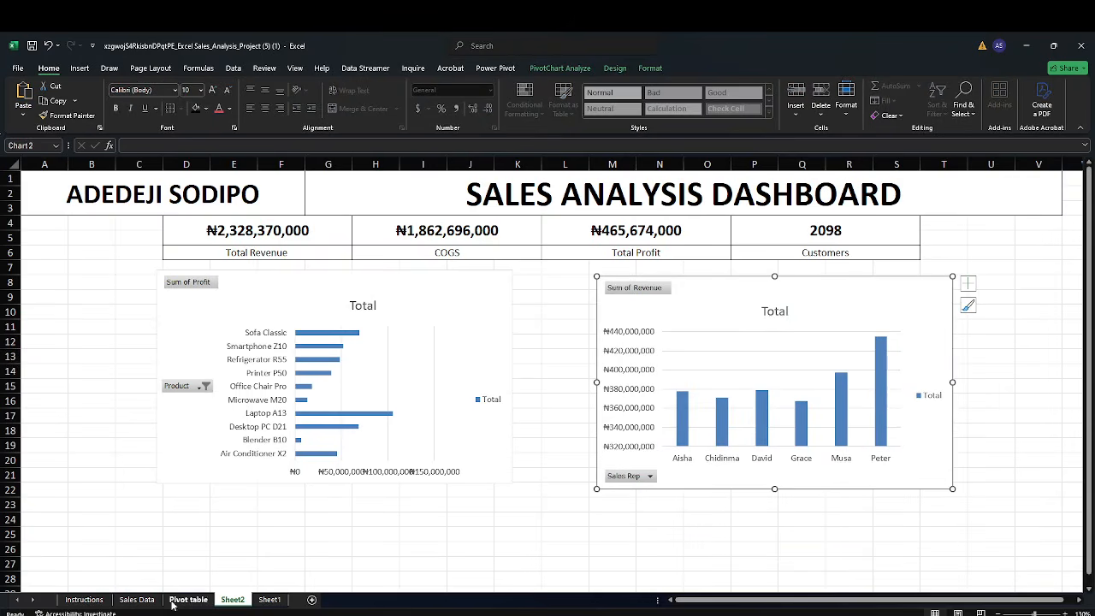
# Insert a doughnut pivot chart from the COGS-by-city pivot table
pyautogui.click(84, 600)
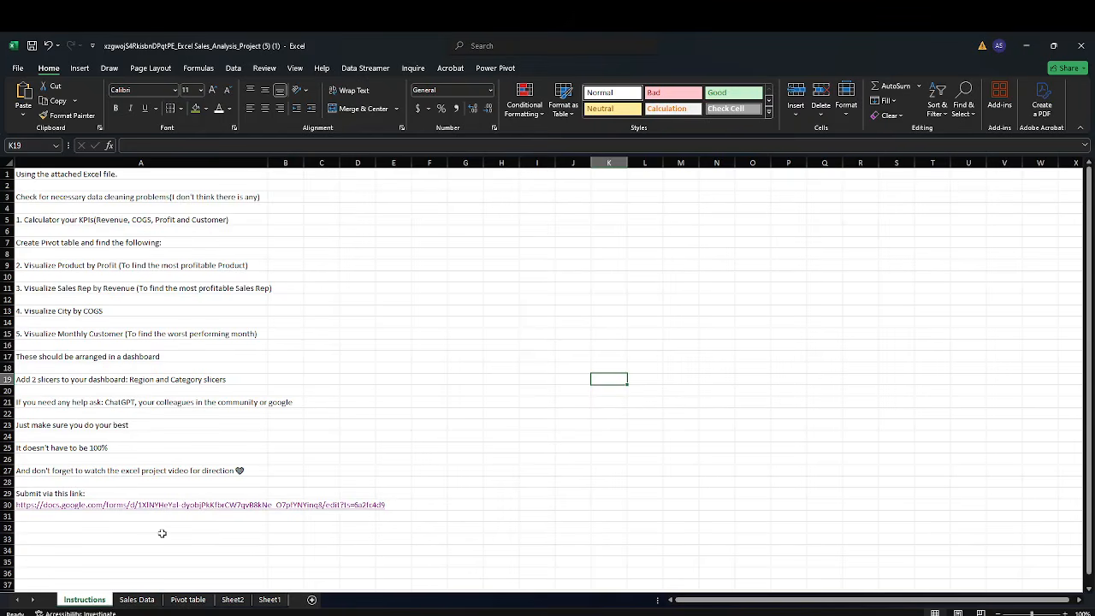
pyautogui.click(188, 600)
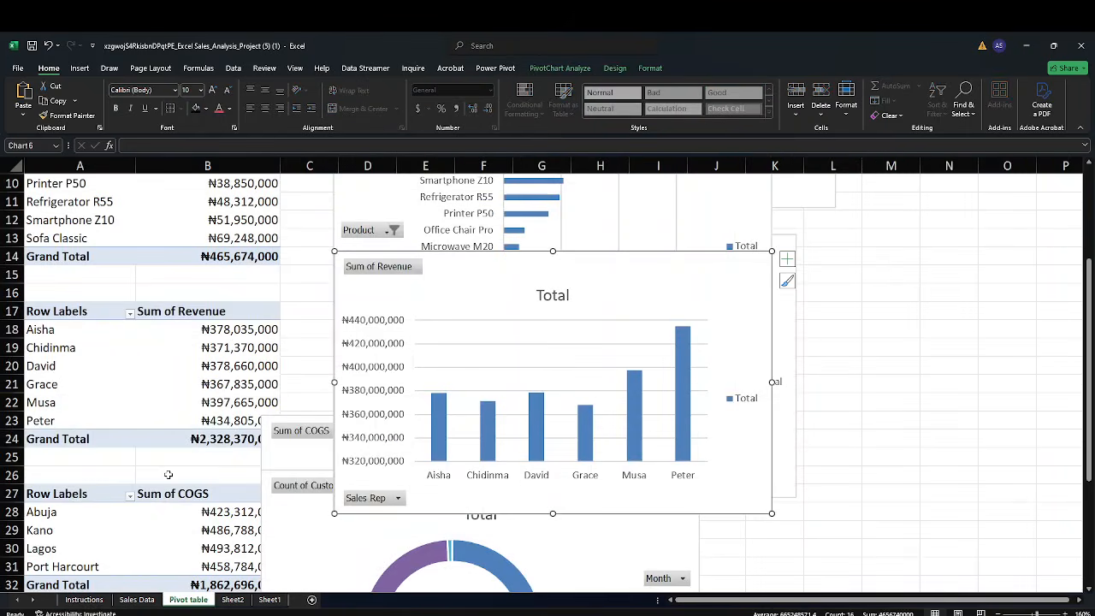
pyautogui.scroll(-2, 169, 479)
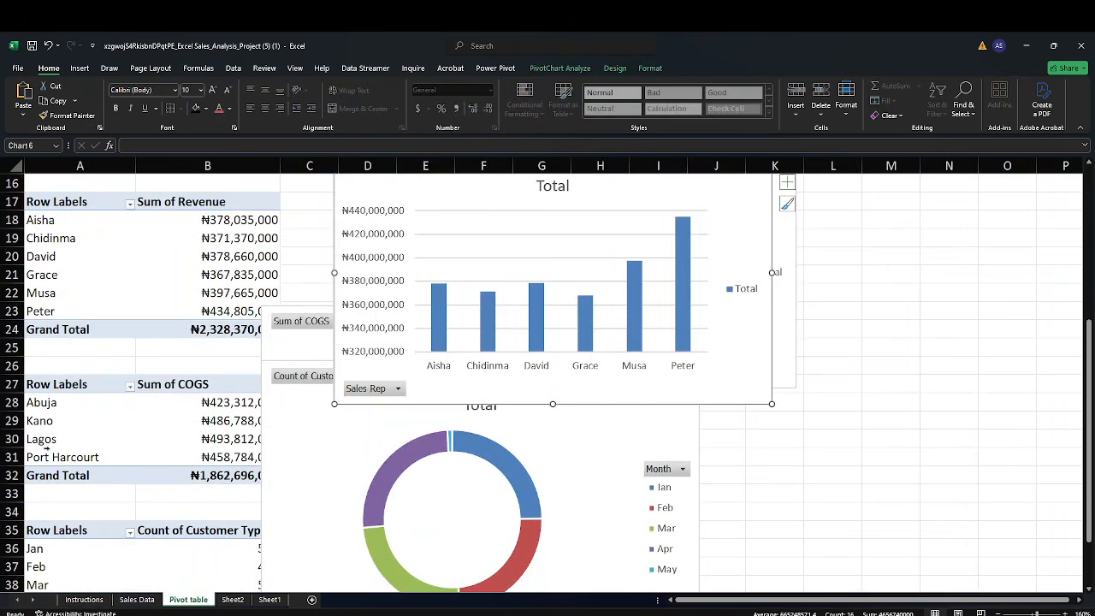
pyautogui.moveTo(40, 384); pyautogui.dragTo(195, 475)
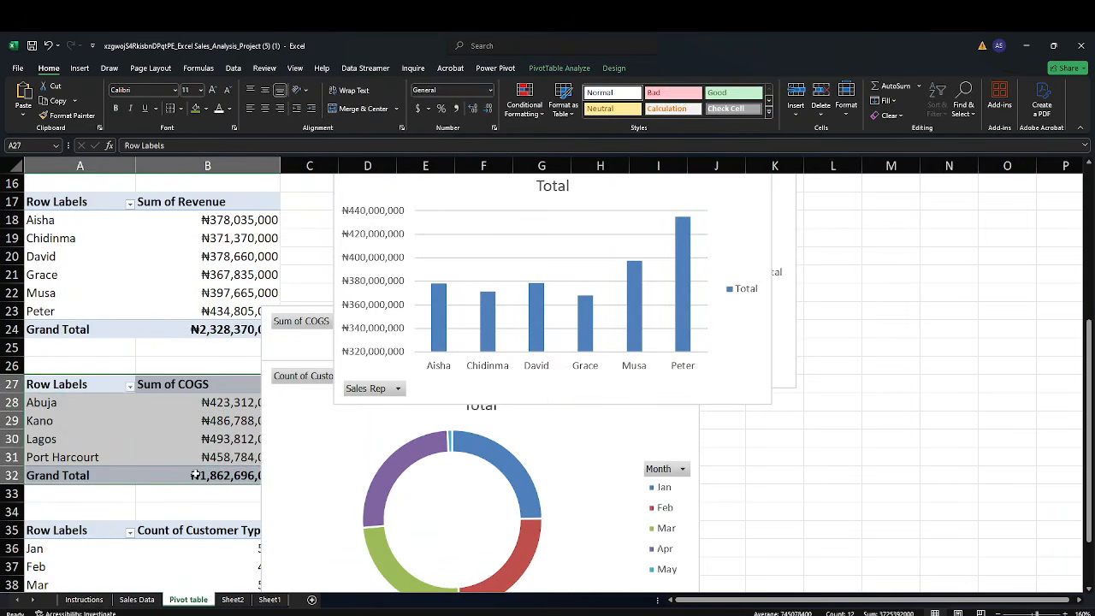
pyautogui.click(80, 69)
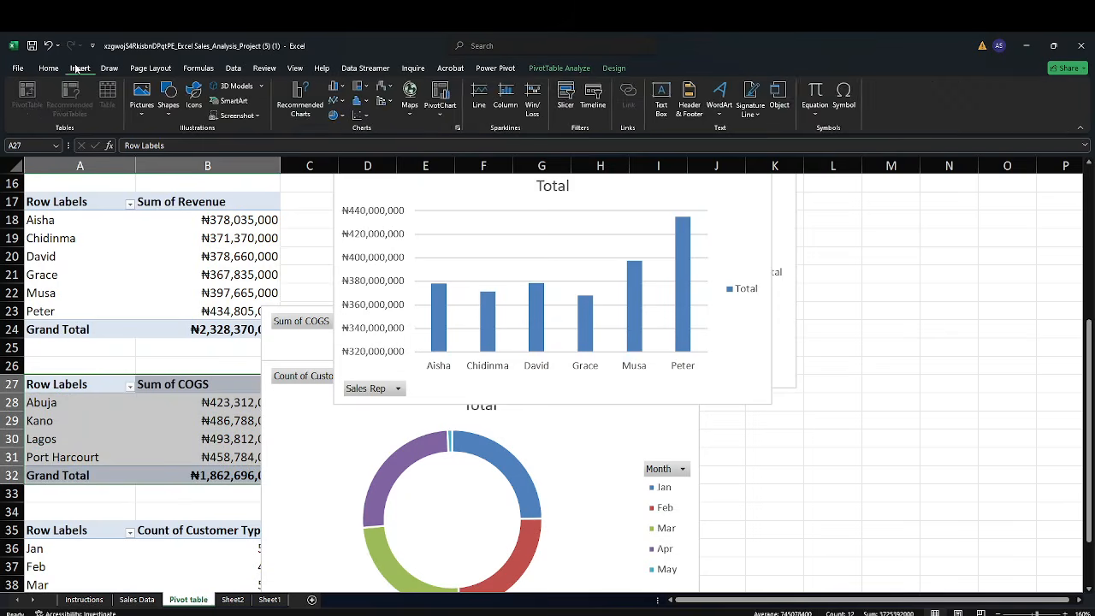
pyautogui.click(298, 103)
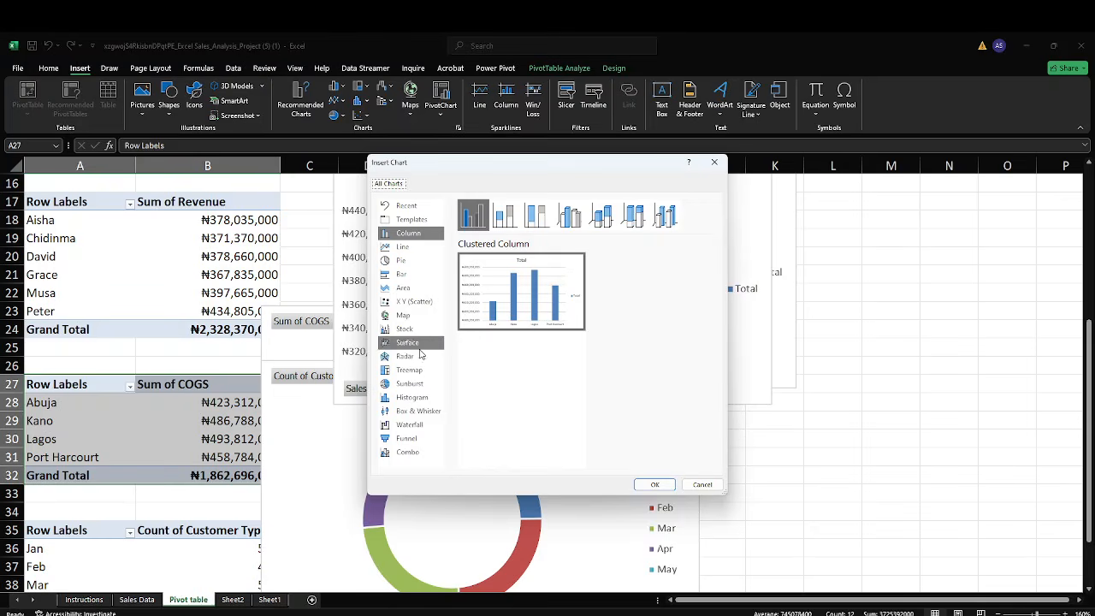
pyautogui.click(399, 263)
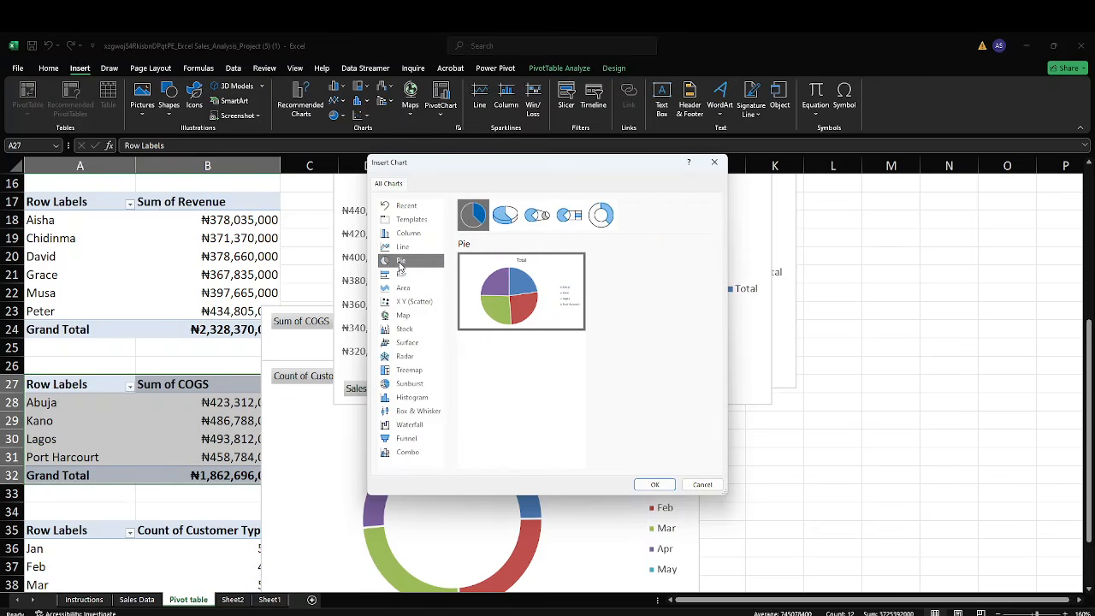
pyautogui.click(595, 225)
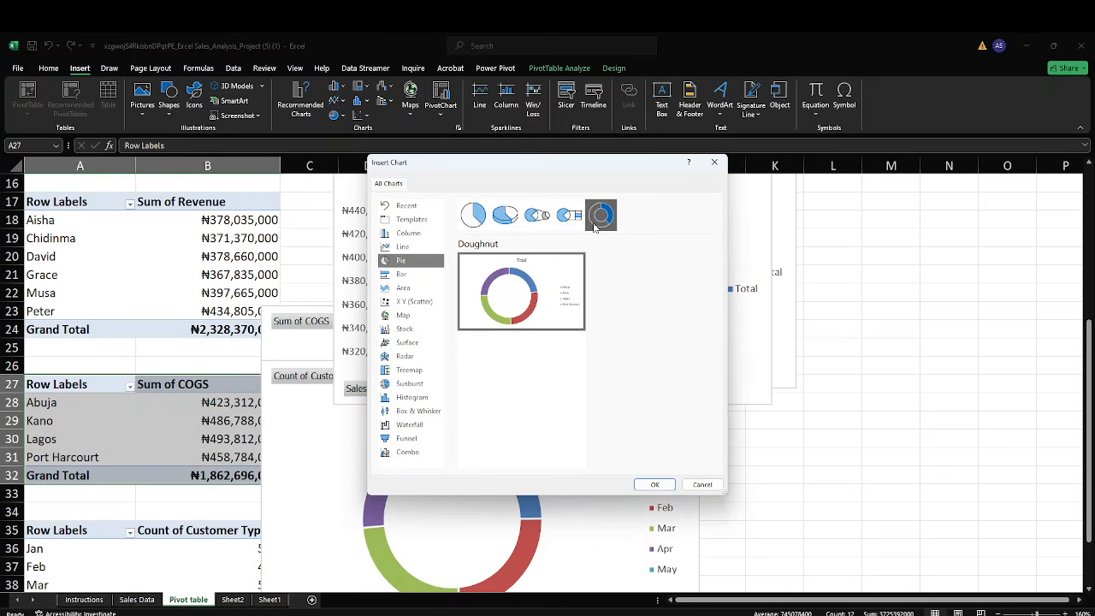
pyautogui.click(479, 229)
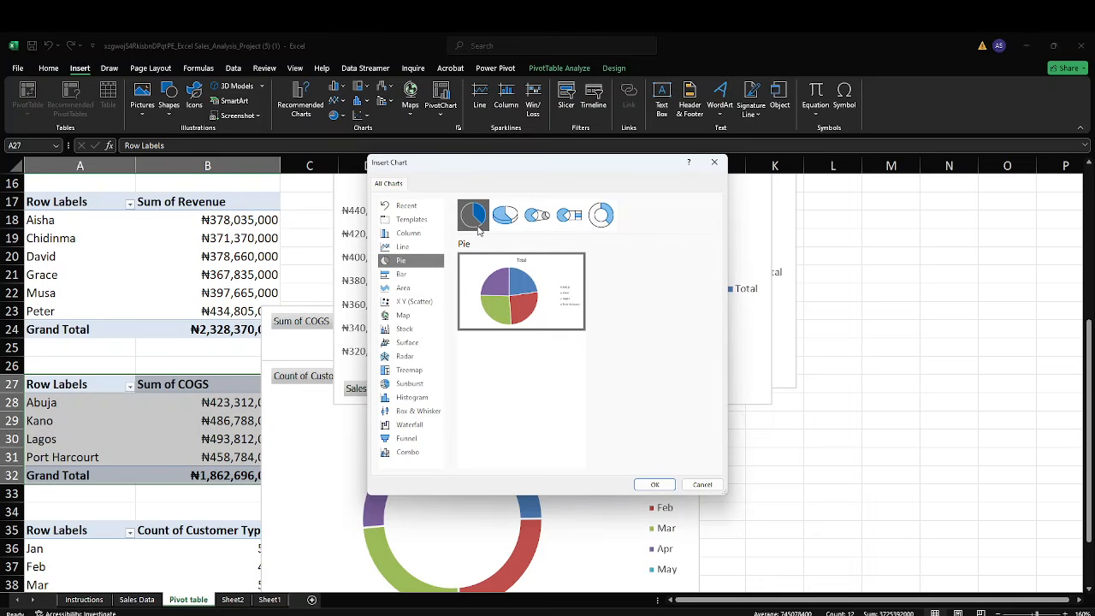
pyautogui.click(603, 224)
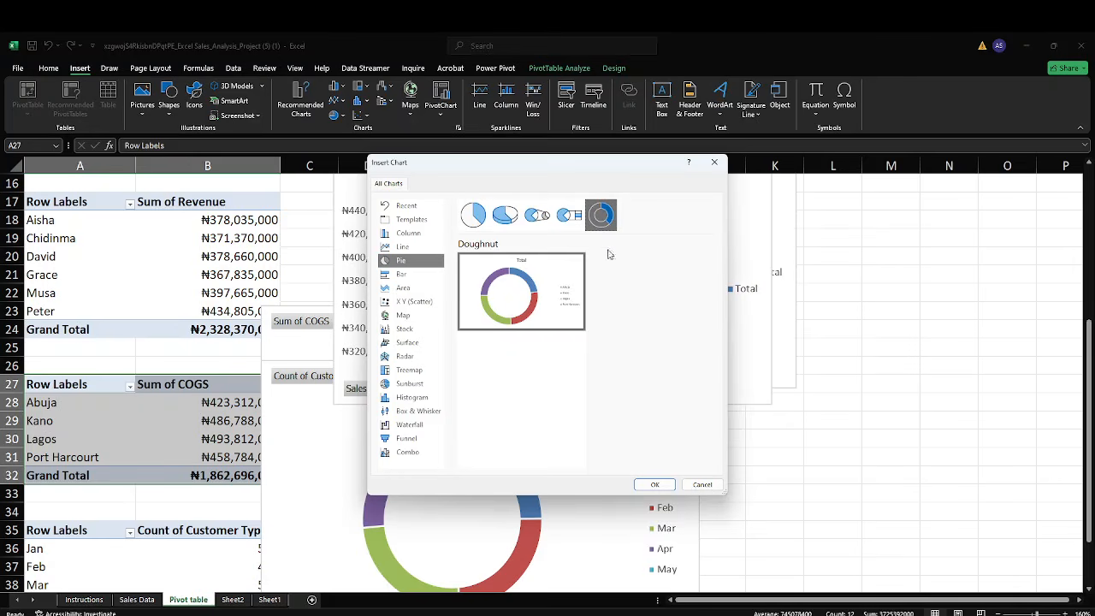
pyautogui.click(652, 485)
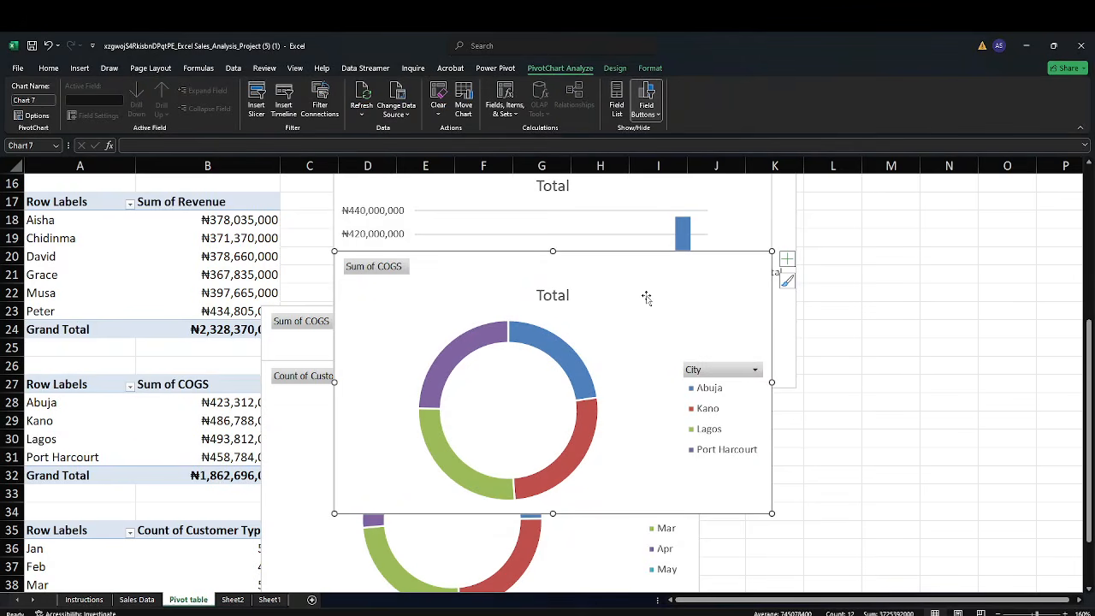
# Paste the COGS doughnut chart onto the dashboard sheet and place it below the cards between the two charts
pyautogui.click(234, 599)
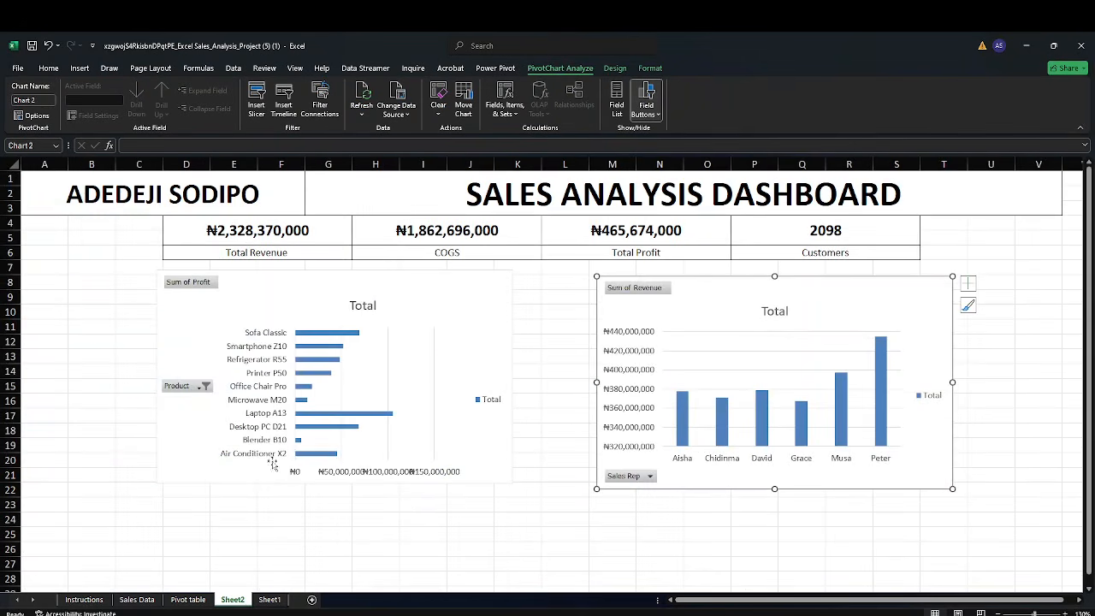
pyautogui.click(410, 505)
pyautogui.hotkey('ctrl', 'v')
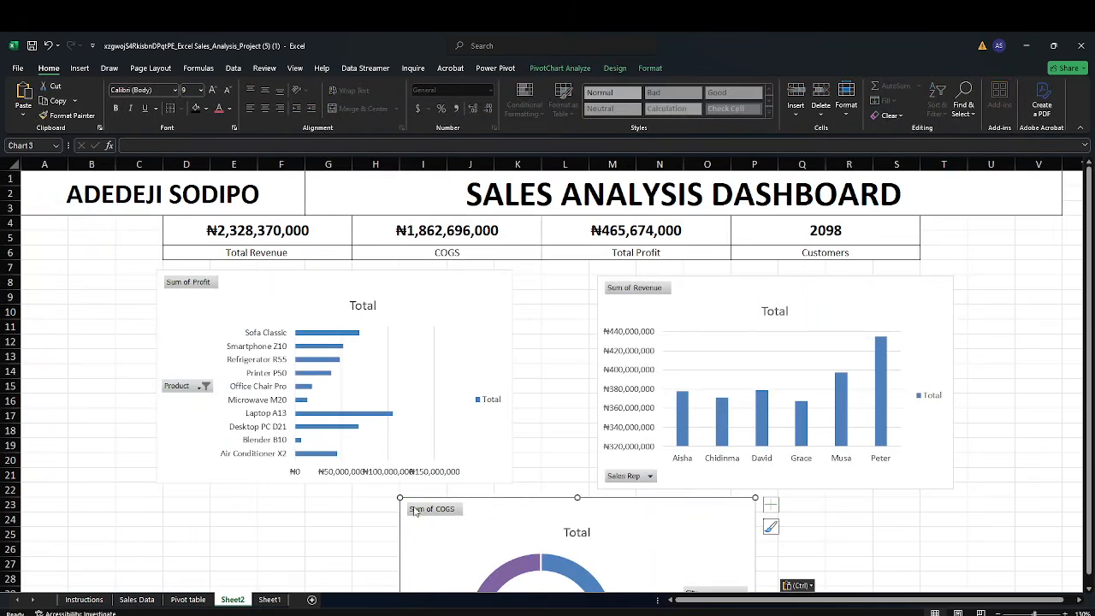
pyautogui.moveTo(503, 516); pyautogui.dragTo(412, 374)
# Insert a line pivot chart from the monthly customer count pivot table
pyautogui.click(84, 599)
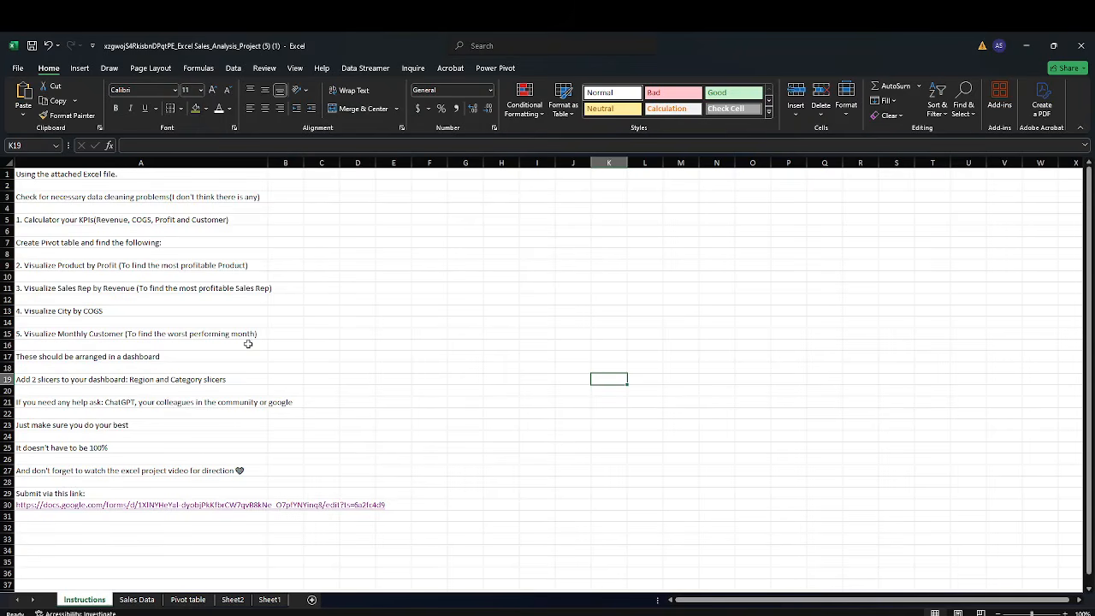
pyautogui.click(195, 599)
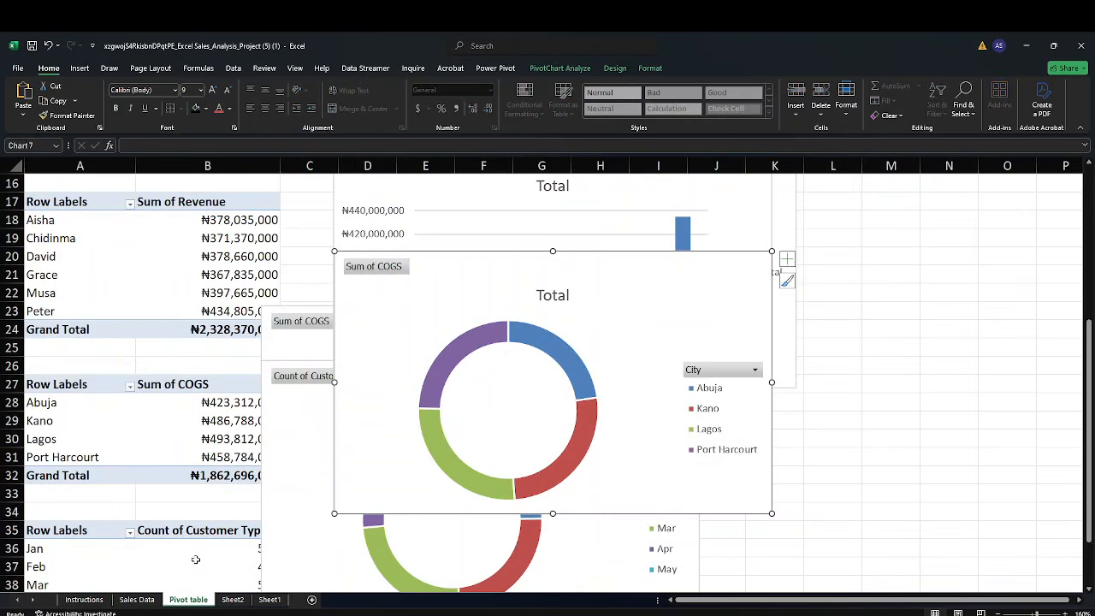
pyautogui.scroll(-4, 153, 409)
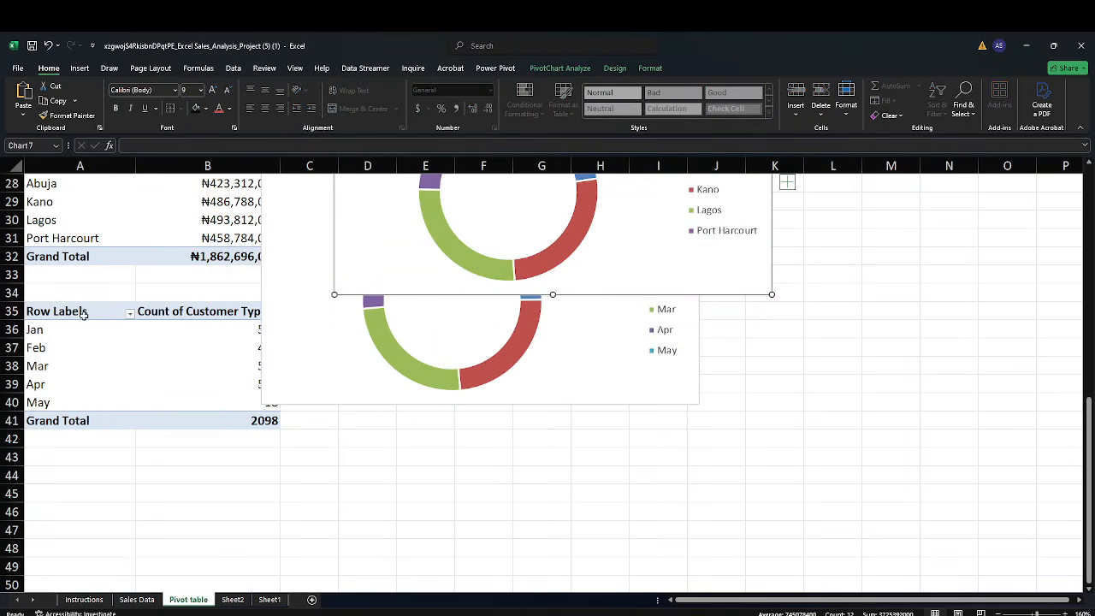
pyautogui.moveTo(56, 312); pyautogui.dragTo(179, 413)
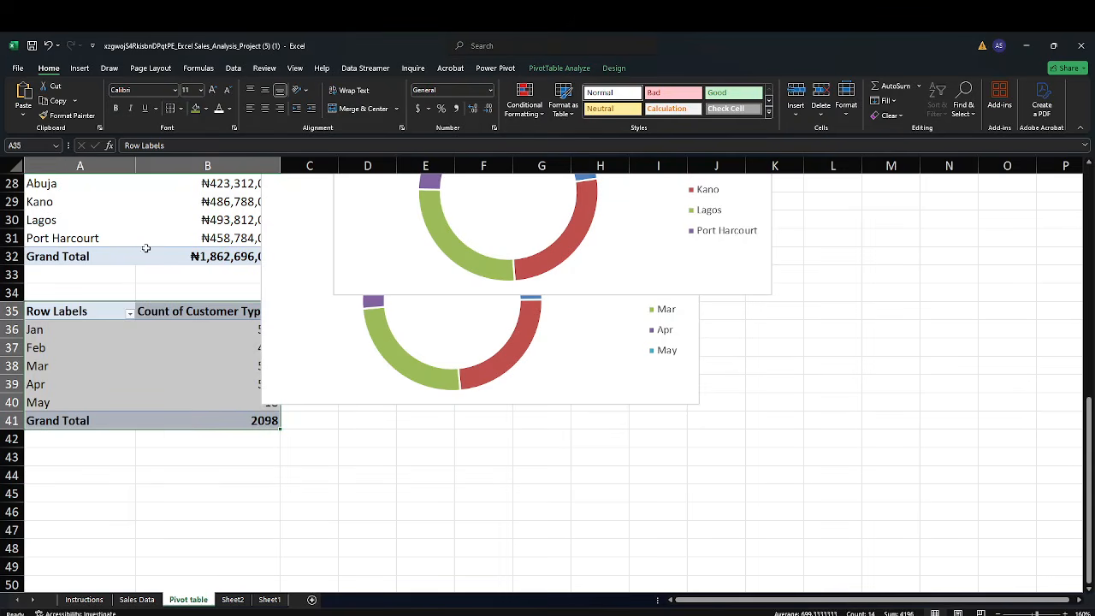
pyautogui.click(79, 67)
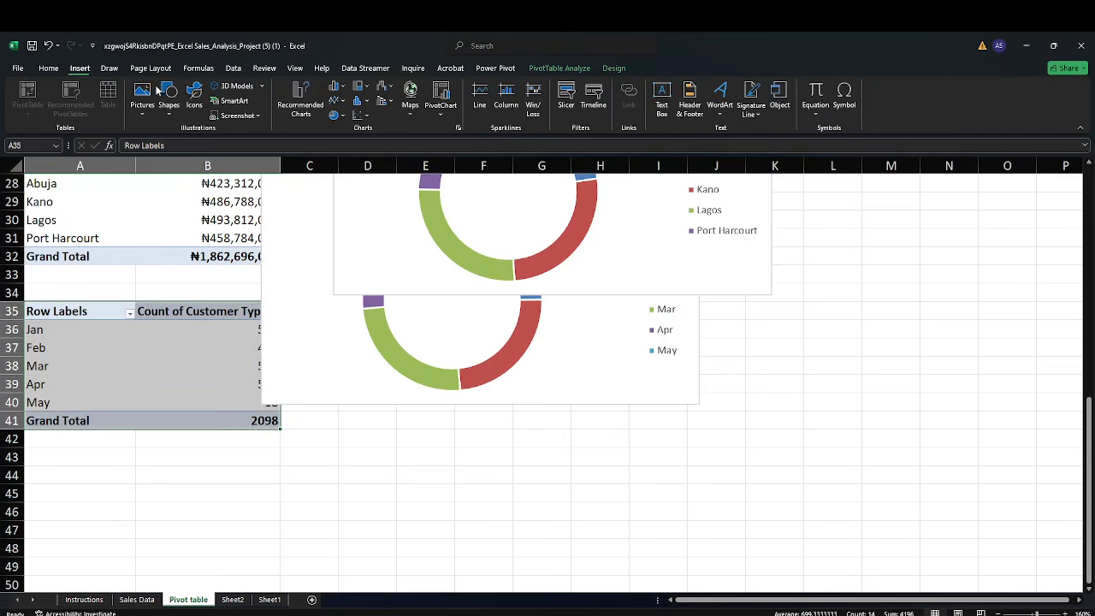
pyautogui.click(299, 113)
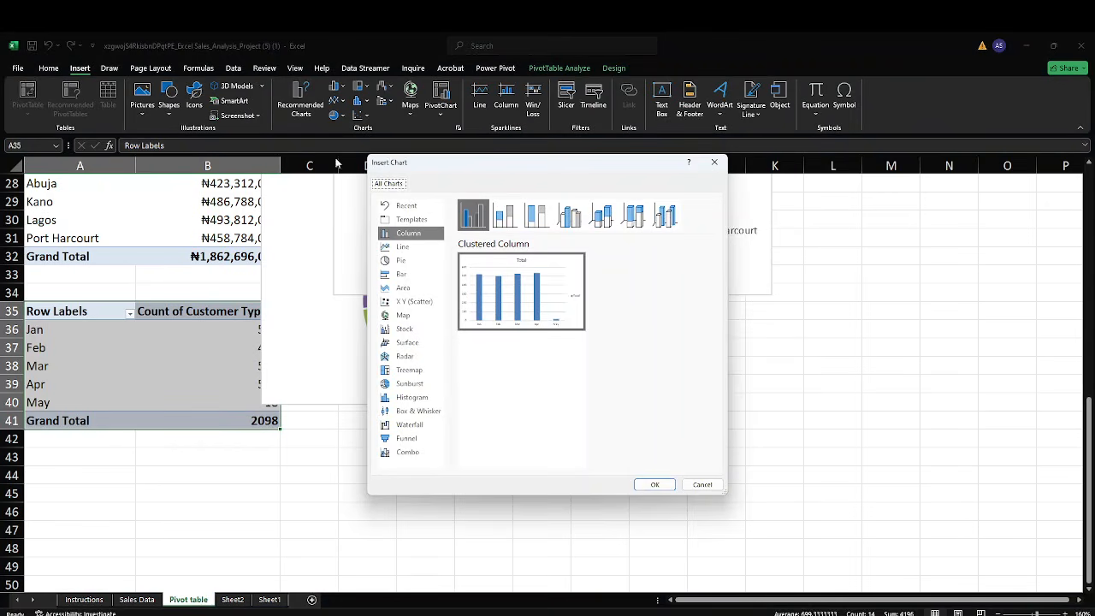
pyautogui.click(402, 247)
pyautogui.moveTo(504, 290)
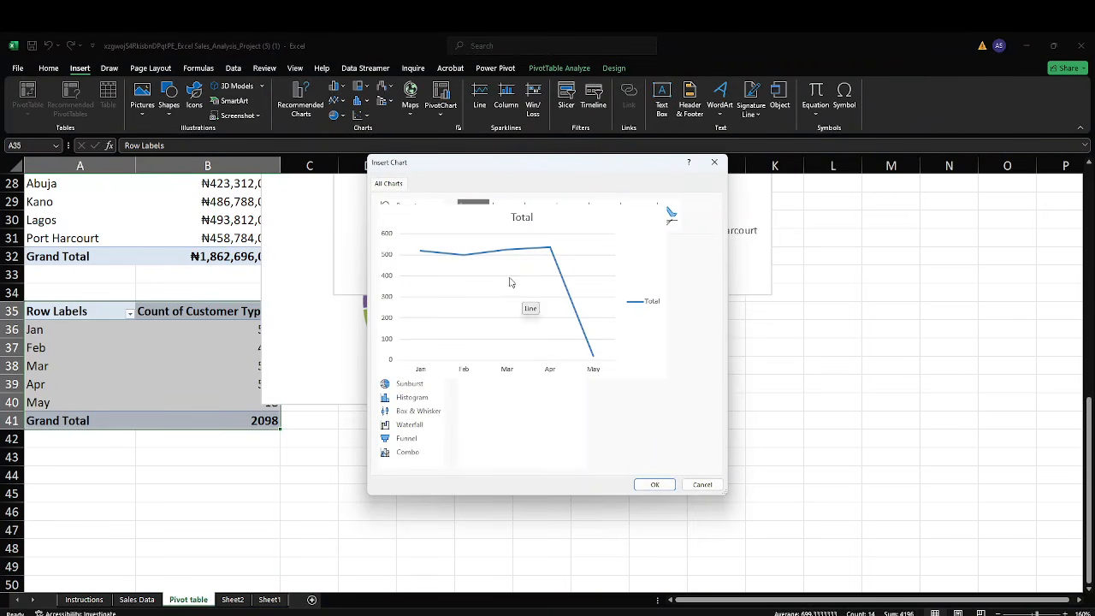
pyautogui.click(664, 485)
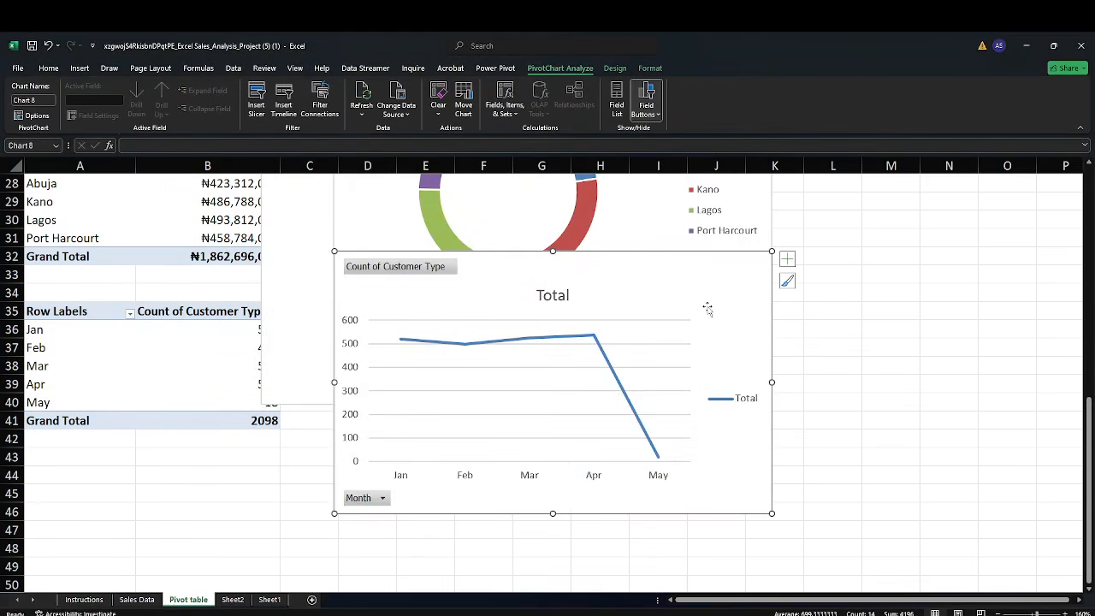
# Paste the customer line chart onto the dashboard sheet around row 24
pyautogui.click(233, 599)
pyautogui.click(773, 517)
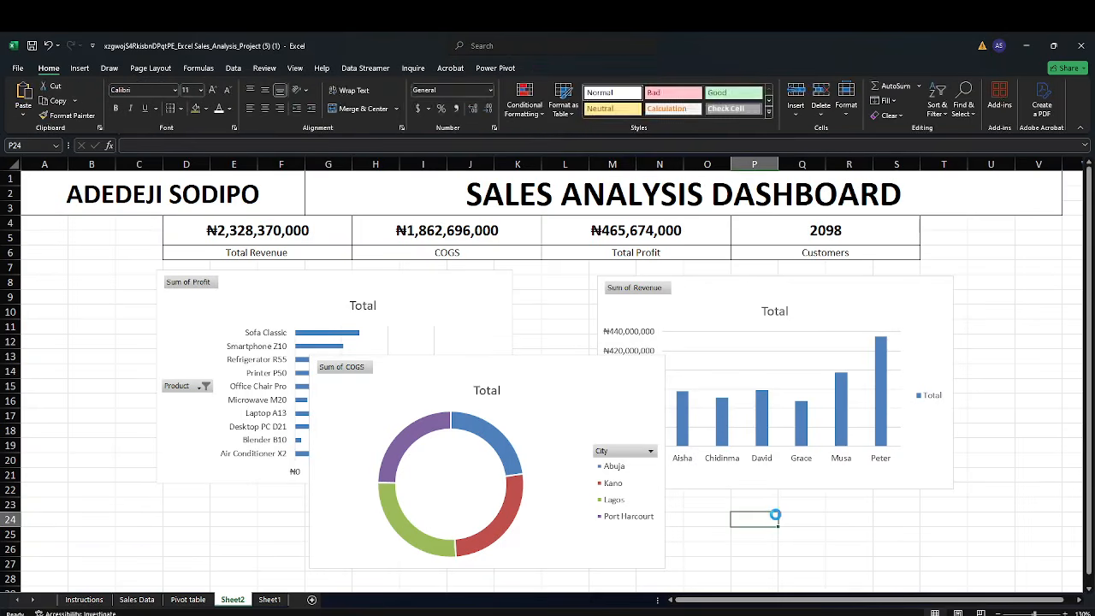
pyautogui.hotkey('ctrl', 'v')
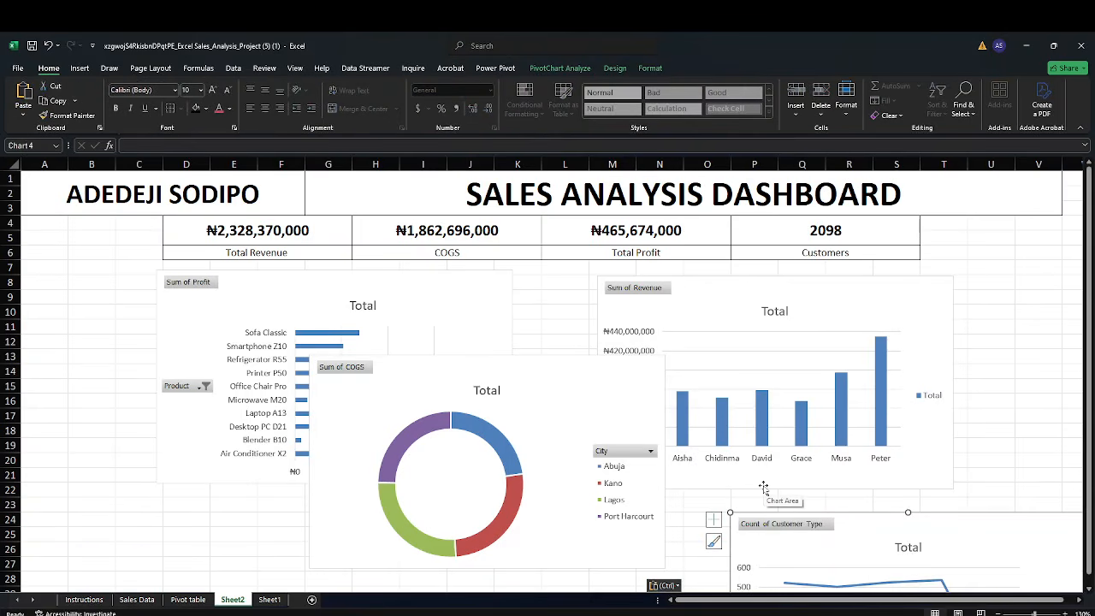
# Hide all field buttons on the profit bar chart and move the doughnut chart to the right, clear of it
pyautogui.click(410, 280)
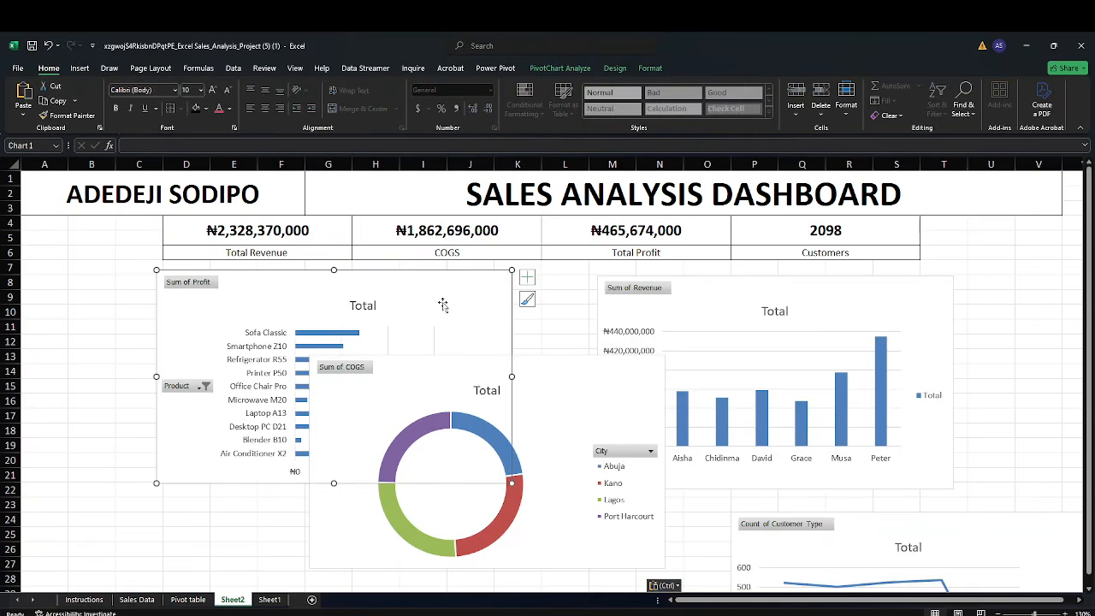
pyautogui.moveTo(542, 374); pyautogui.dragTo(696, 390)
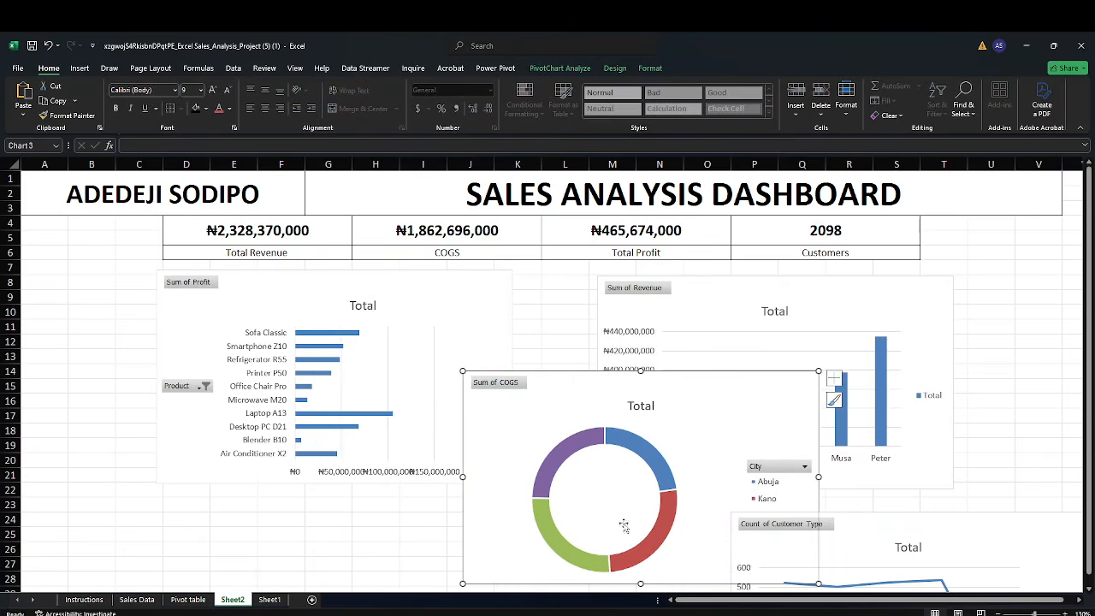
pyautogui.click(412, 285)
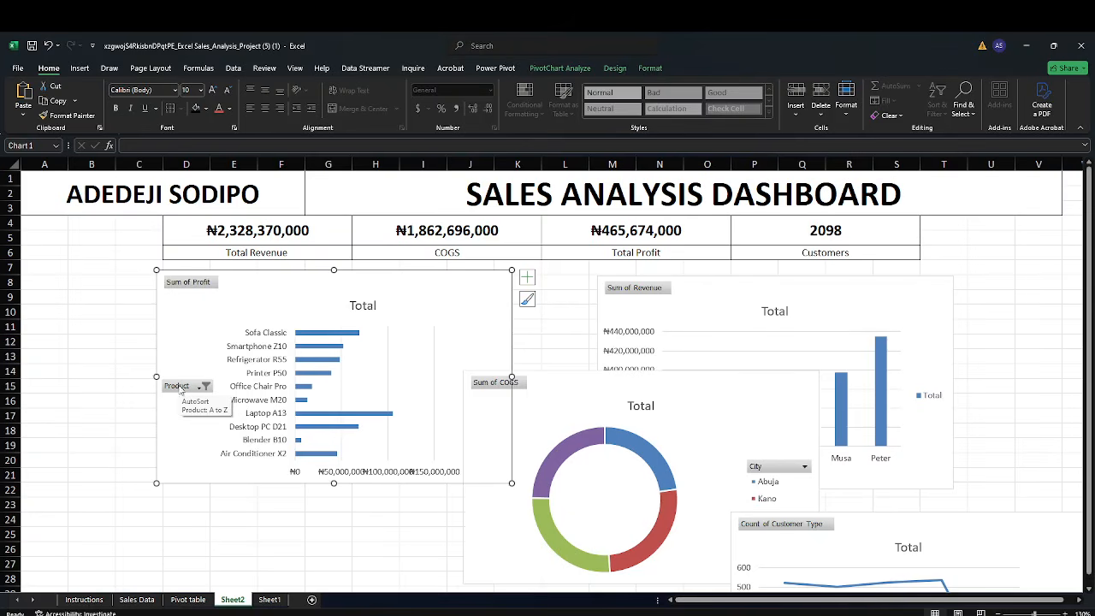
pyautogui.click(208, 287)
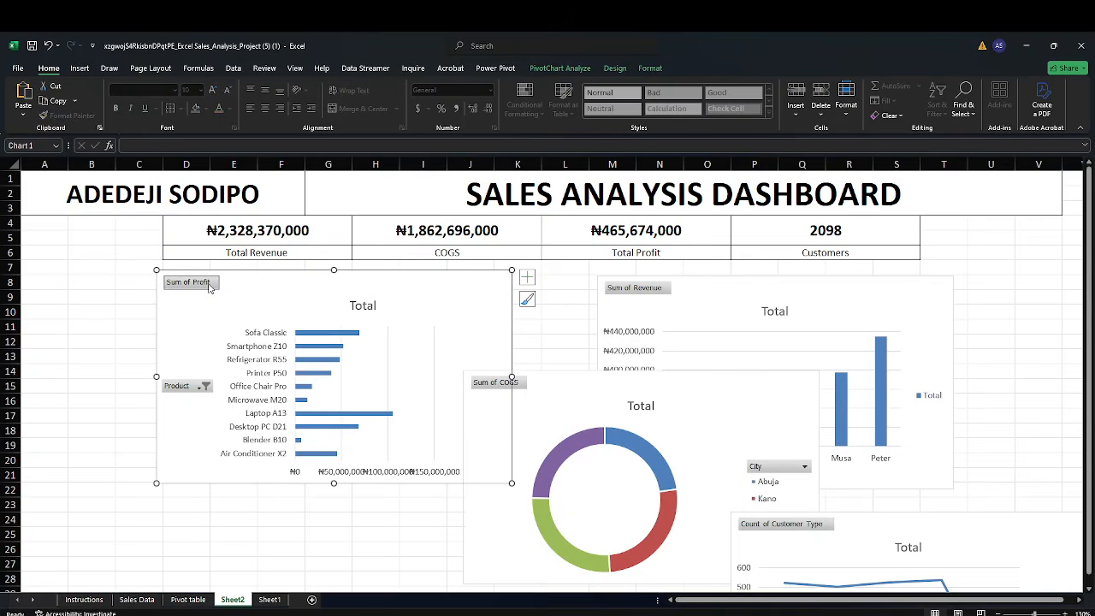
pyautogui.rightClick(209, 288)
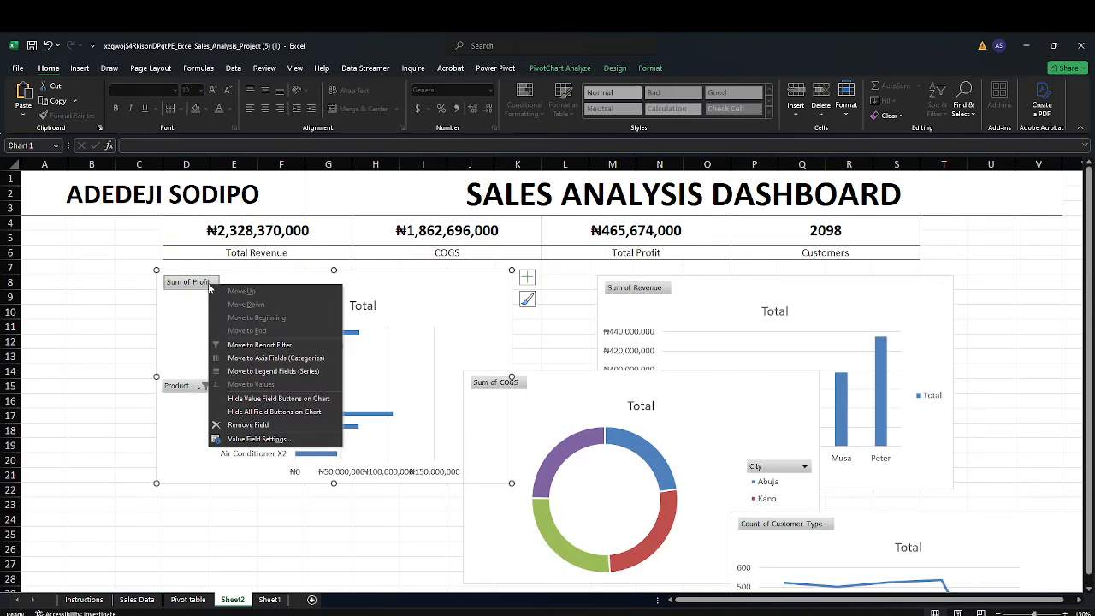
pyautogui.click(328, 417)
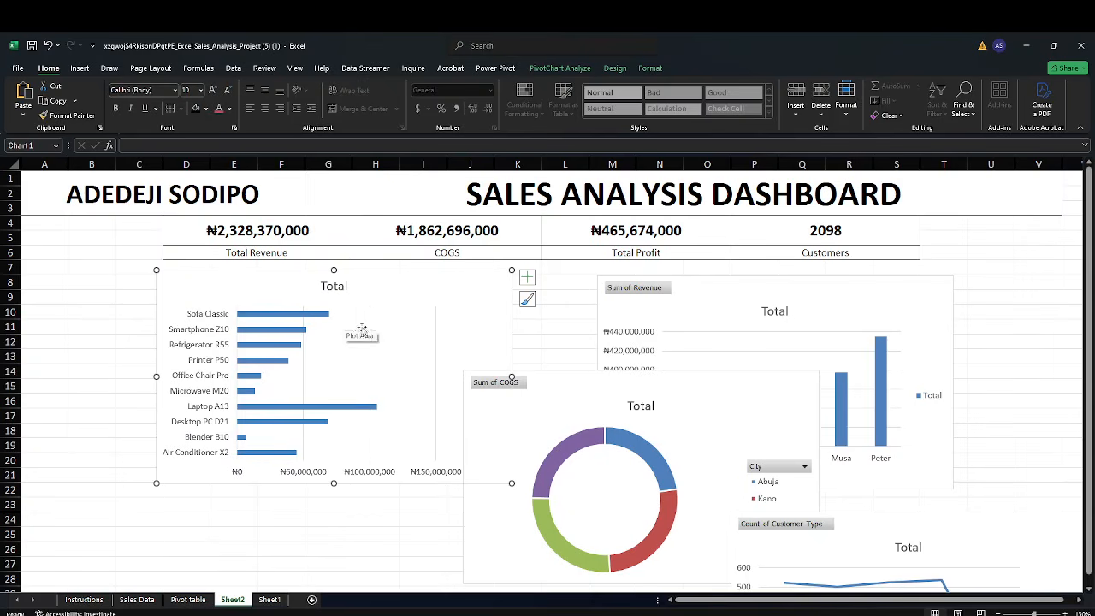
pyautogui.moveTo(538, 390); pyautogui.dragTo(667, 386)
# Remove the legend from the profit bar chart
pyautogui.click(452, 296)
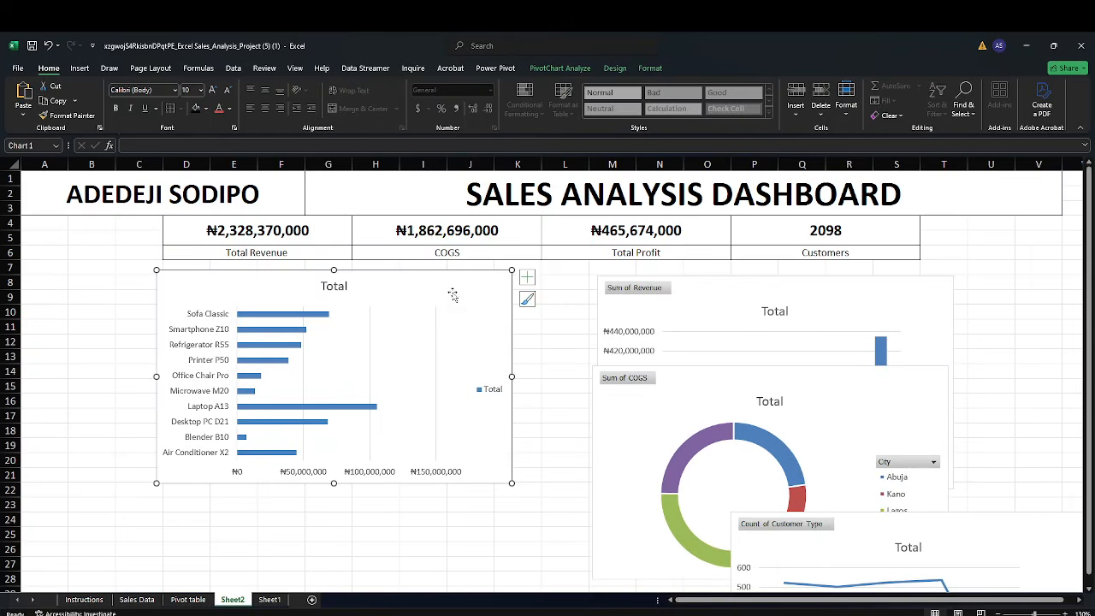
pyautogui.click(527, 278)
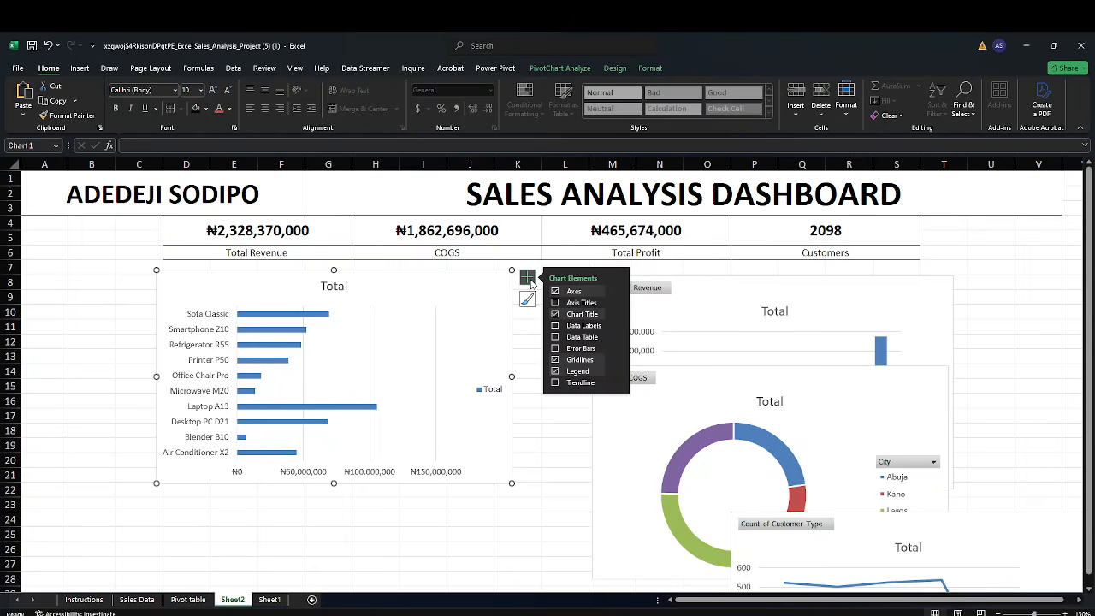
pyautogui.click(591, 373)
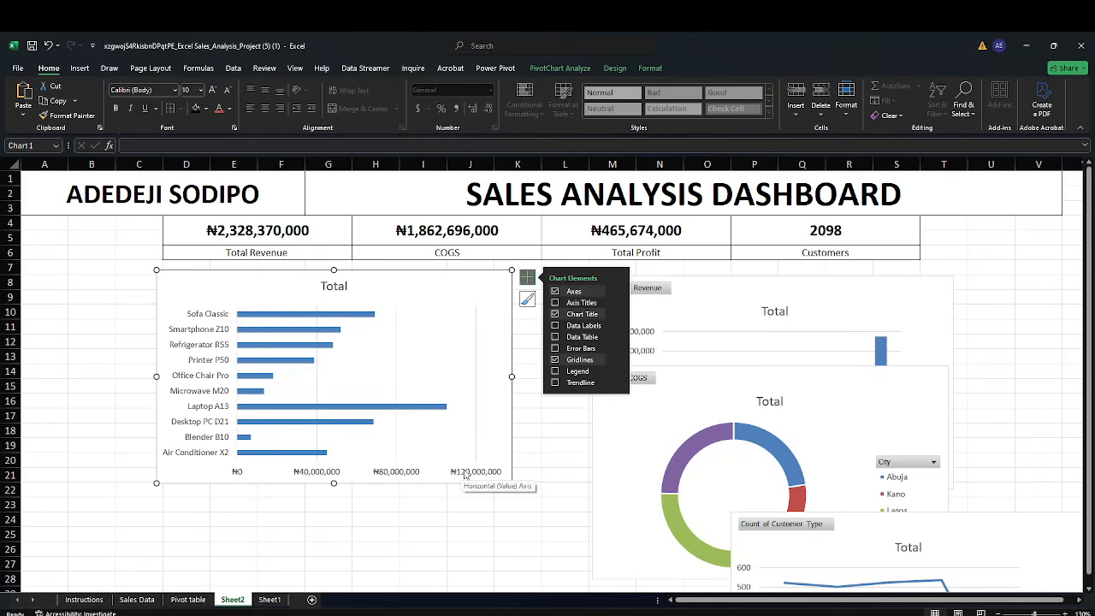
# Delete the profit chart's horizontal value axis and its gridlines
pyautogui.click(465, 476)
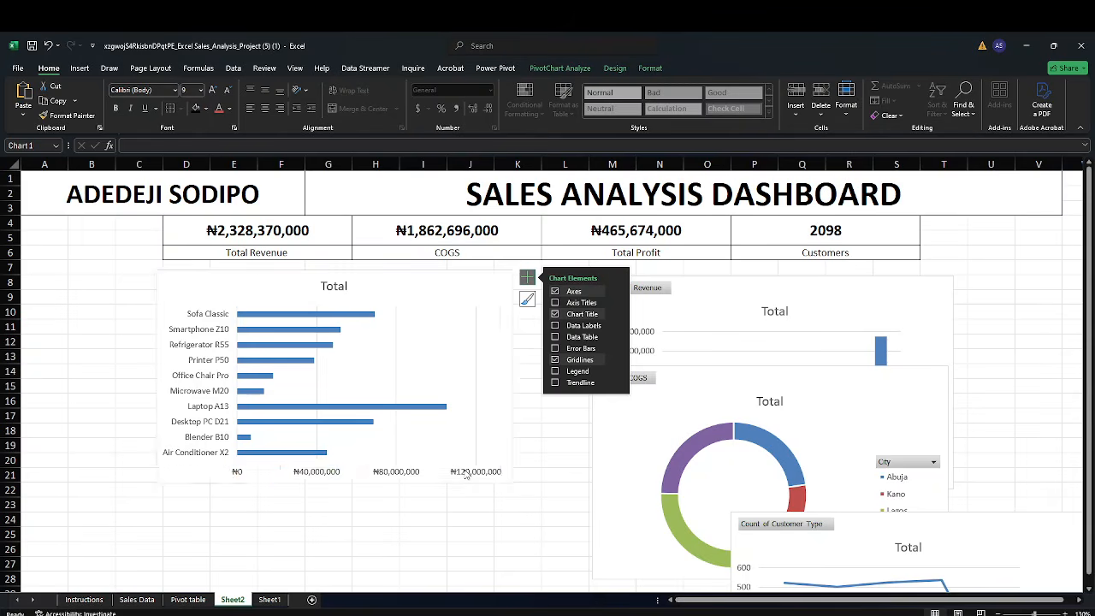
pyautogui.press('Delete')
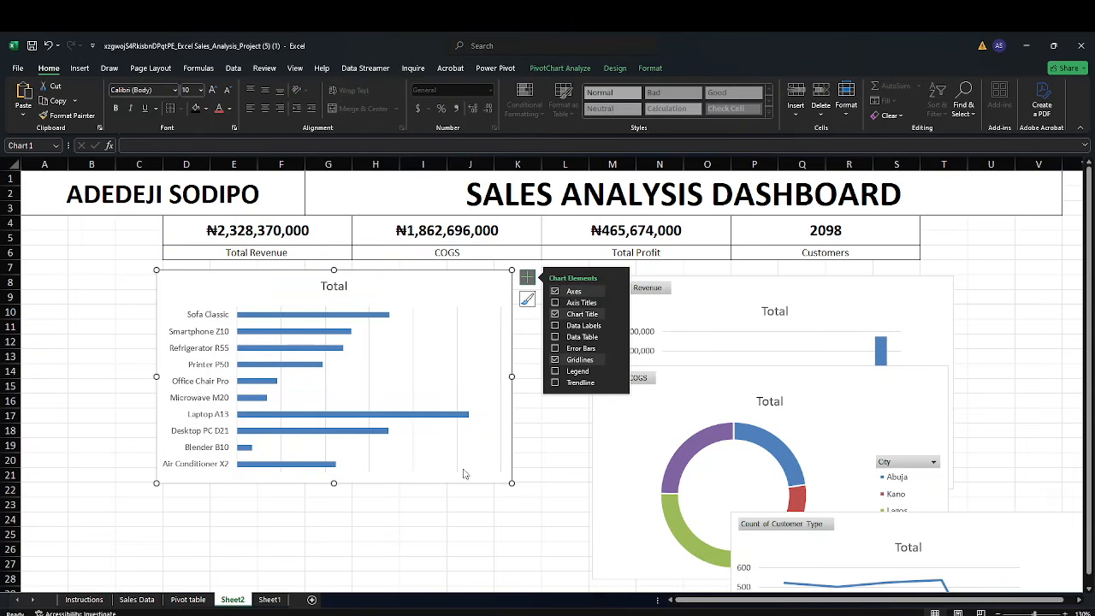
pyautogui.click(411, 386)
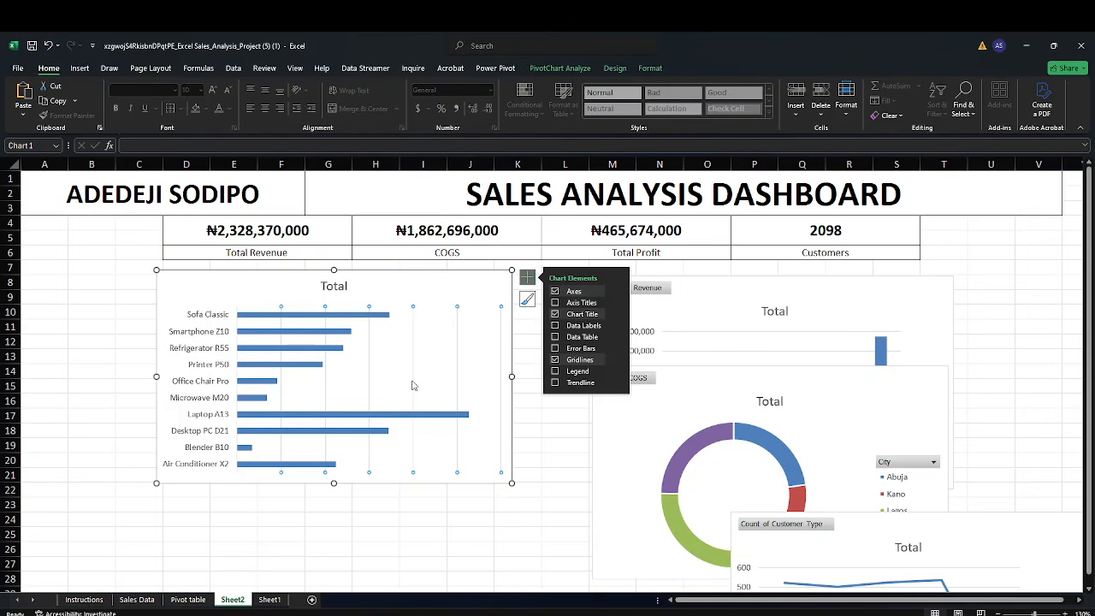
pyautogui.press('Delete')
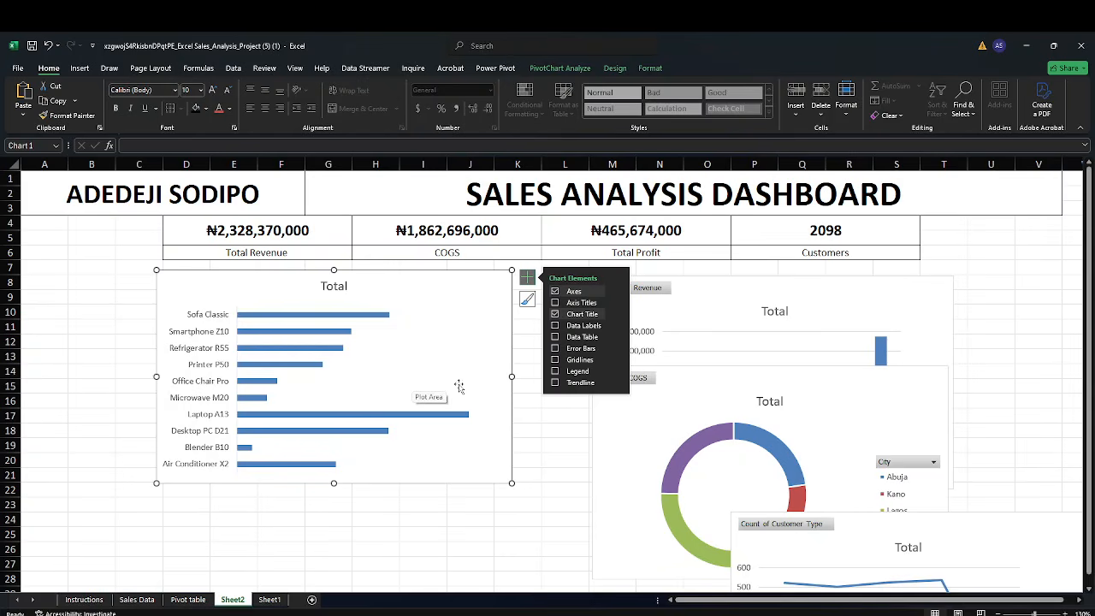
pyautogui.click(528, 370)
# Add data labels to the profit bar chart and open the label position options
pyautogui.click(484, 293)
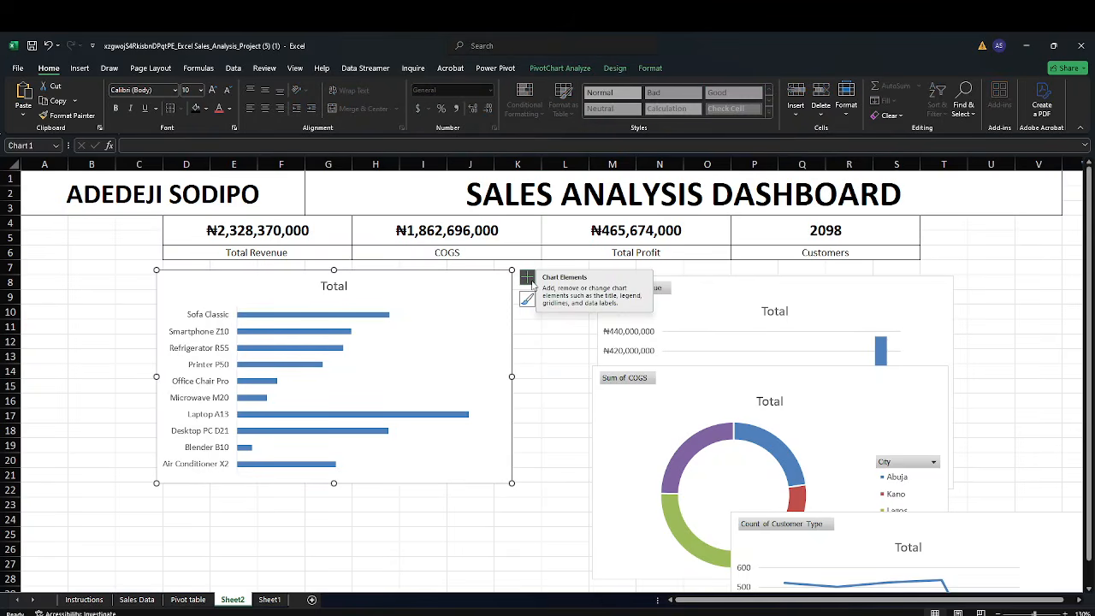
pyautogui.click(529, 280)
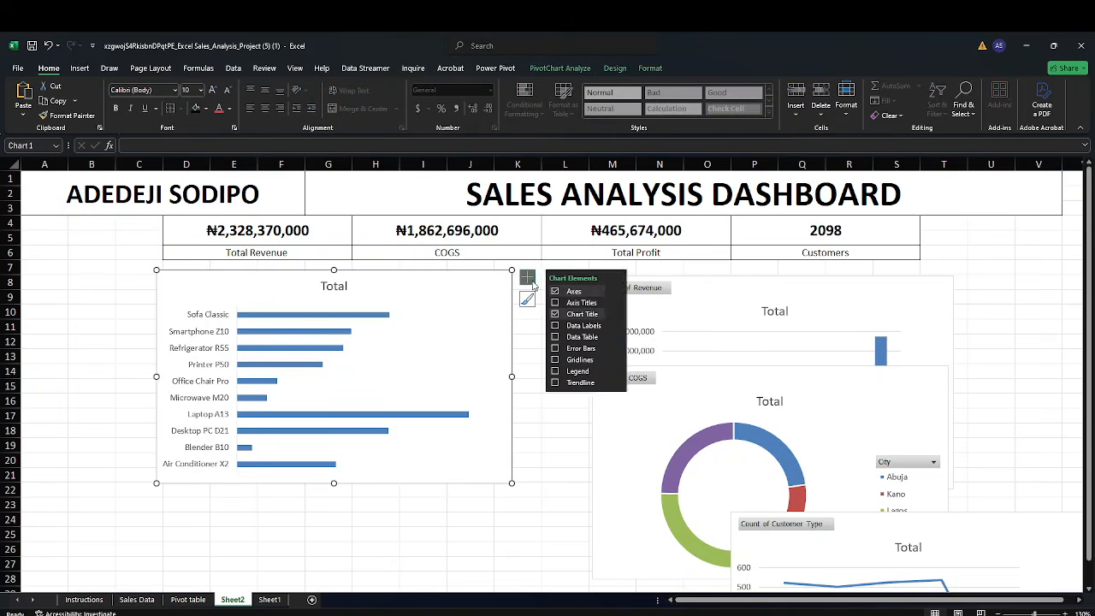
pyautogui.click(597, 328)
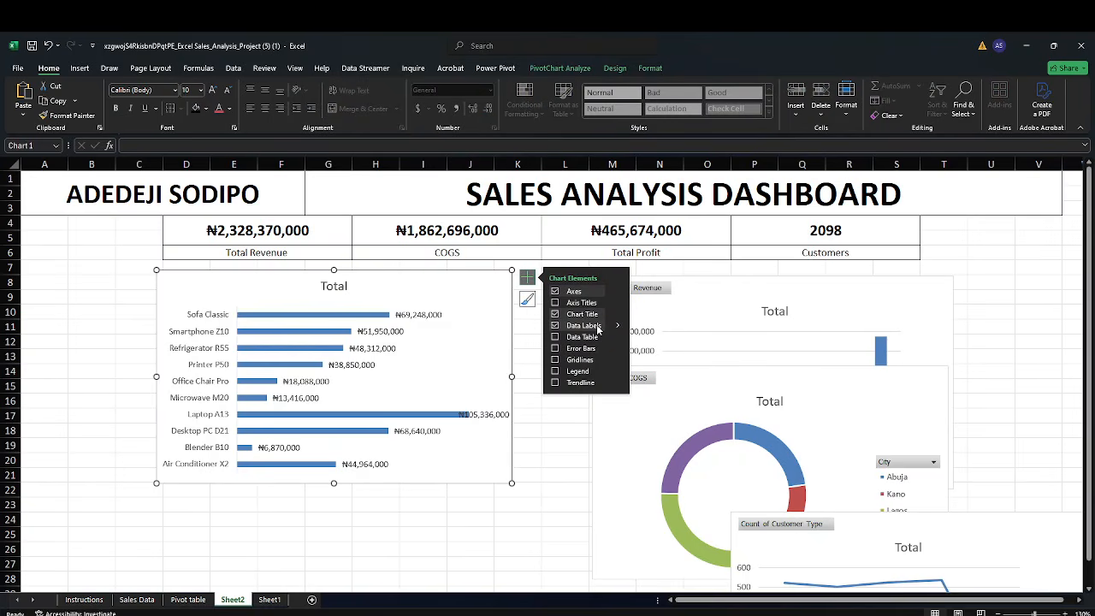
pyautogui.click(617, 326)
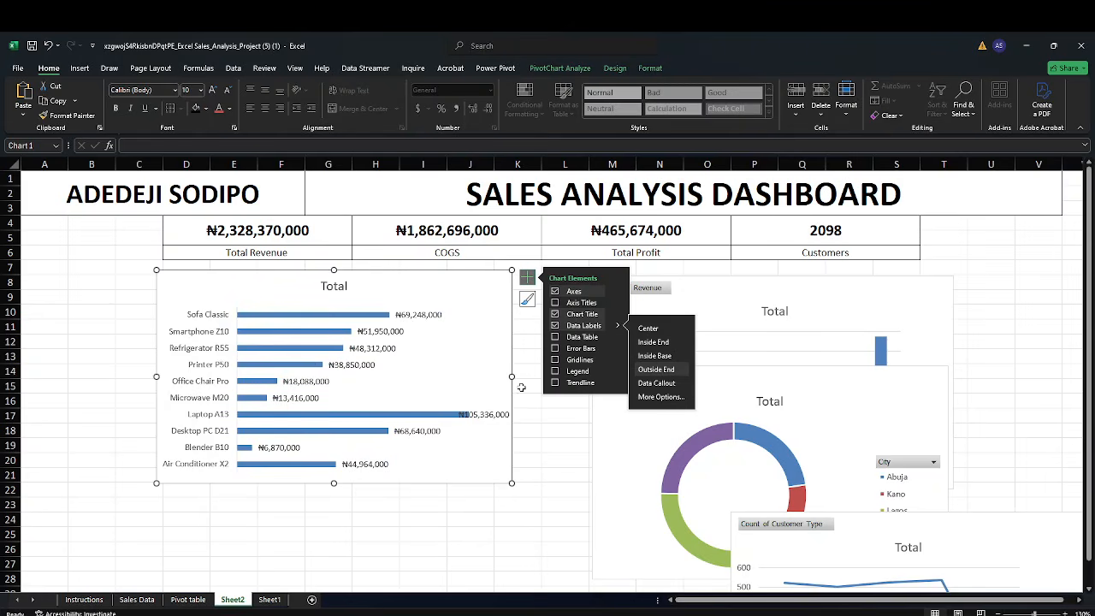
# Close the chart elements list and move the profit bar chart left so it starts near column B
pyautogui.click(530, 430)
pyautogui.click(471, 286)
pyautogui.moveTo(471, 286); pyautogui.dragTo(395, 286)
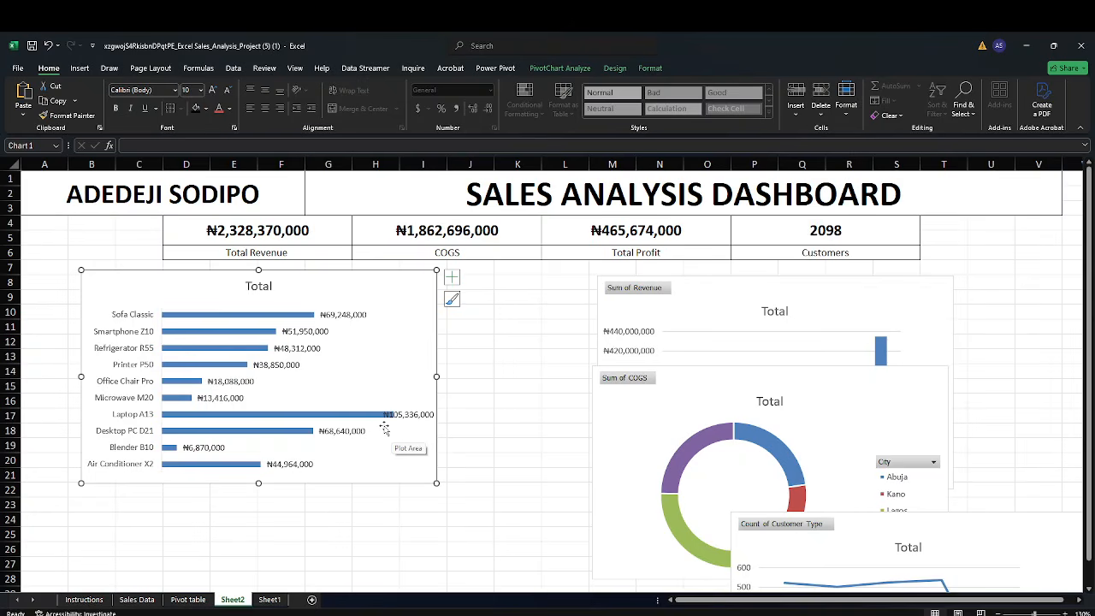
# Resize the profit chart's plot area so the data labels fit inside the chart
pyautogui.click(384, 429)
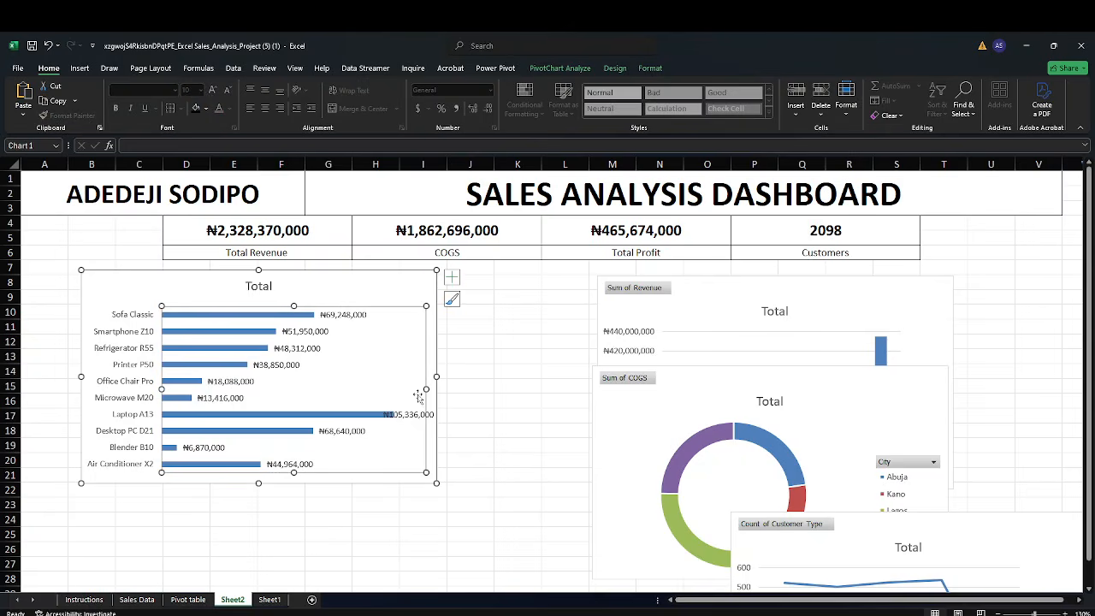
pyautogui.moveTo(425, 389); pyautogui.dragTo(413, 390)
pyautogui.click(487, 431)
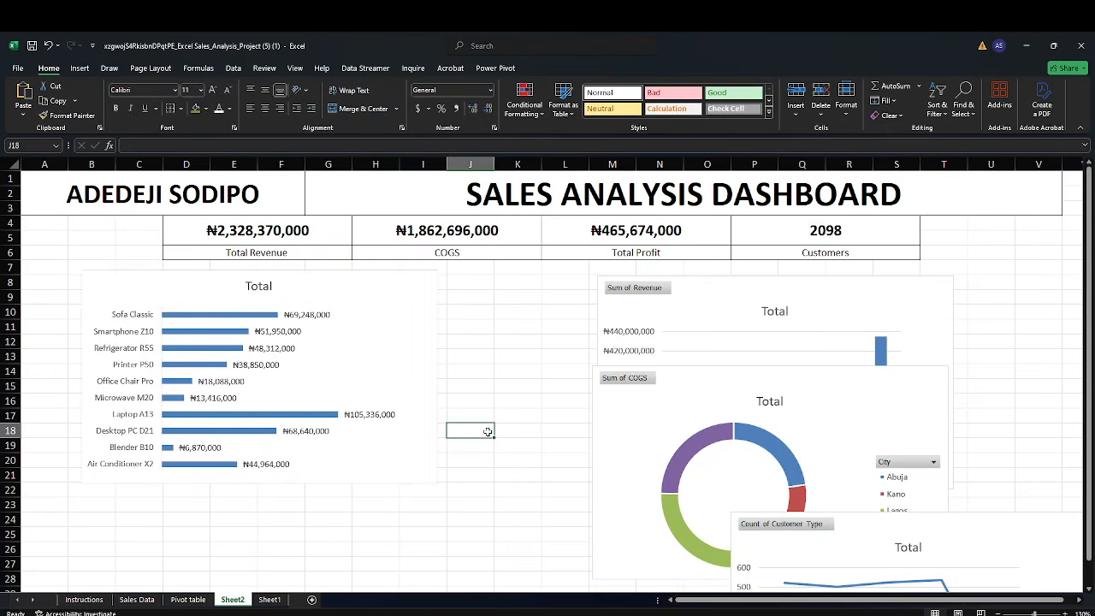
pyautogui.click(360, 367)
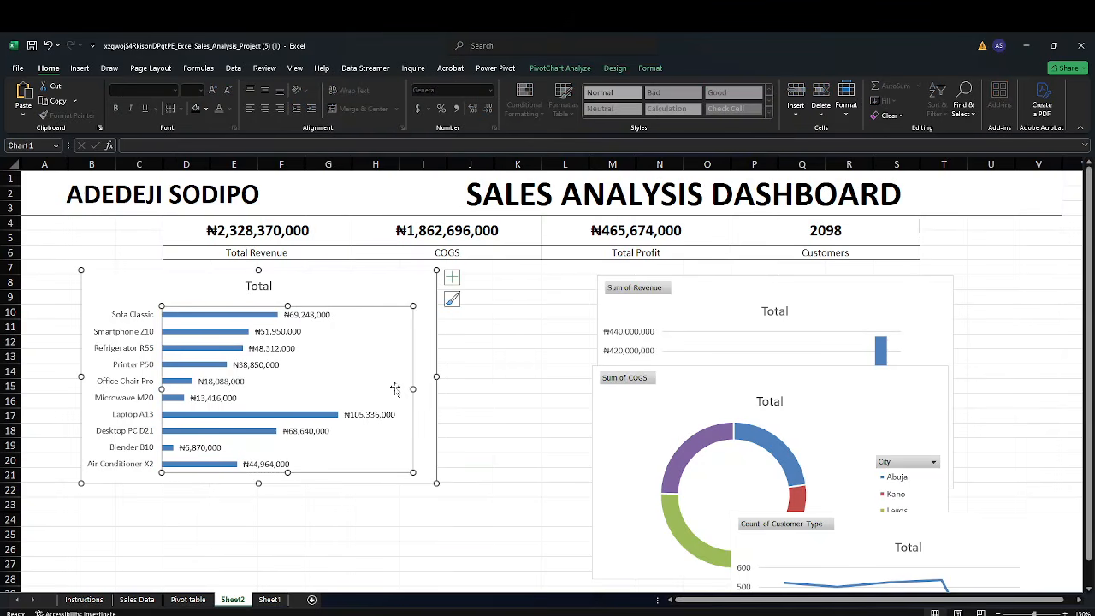
pyautogui.moveTo(413, 389); pyautogui.dragTo(421, 389)
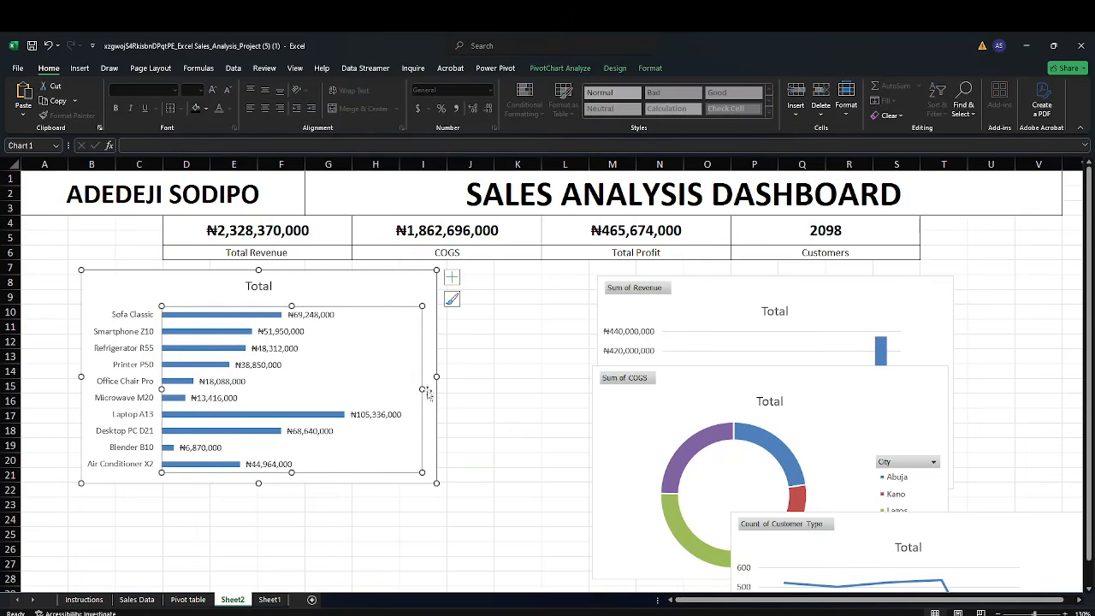
pyautogui.click(481, 401)
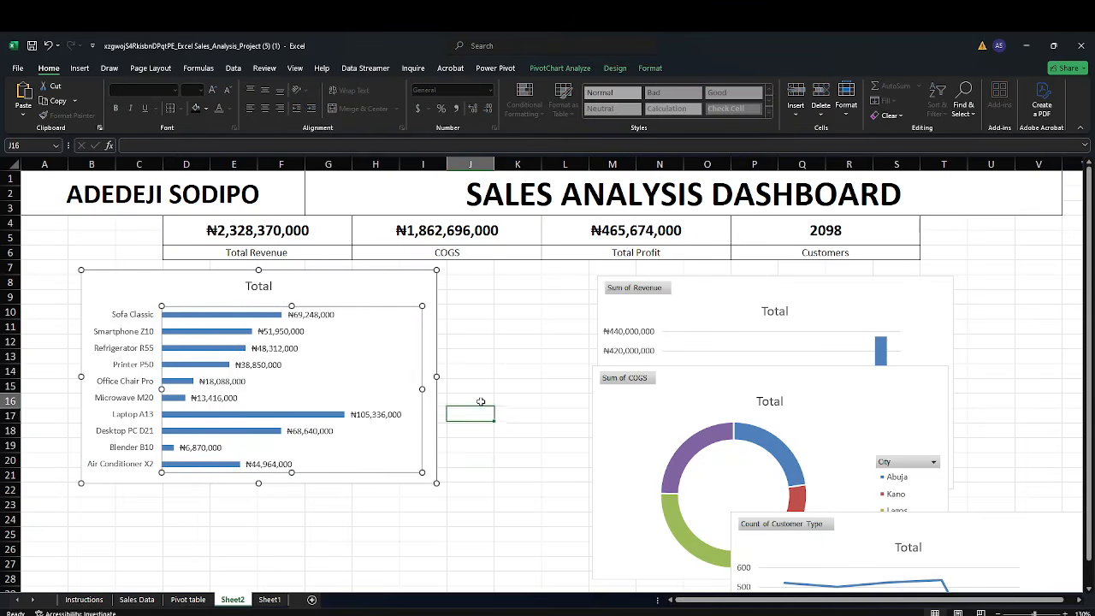
# Rename the profit chart title to "Product By Profit"
pyautogui.click(273, 287)
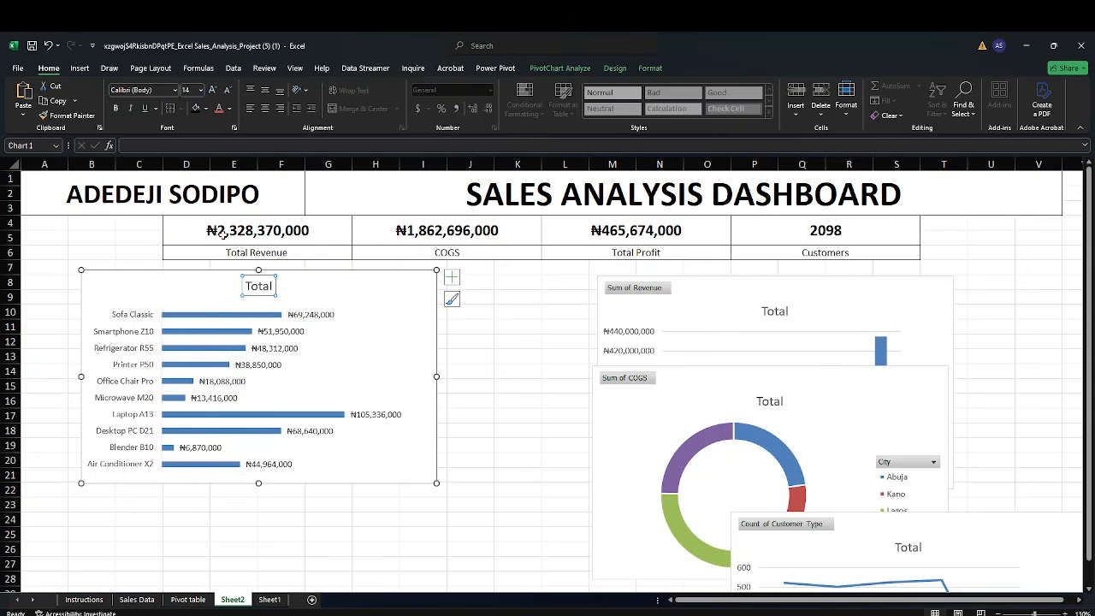
pyautogui.click(270, 292)
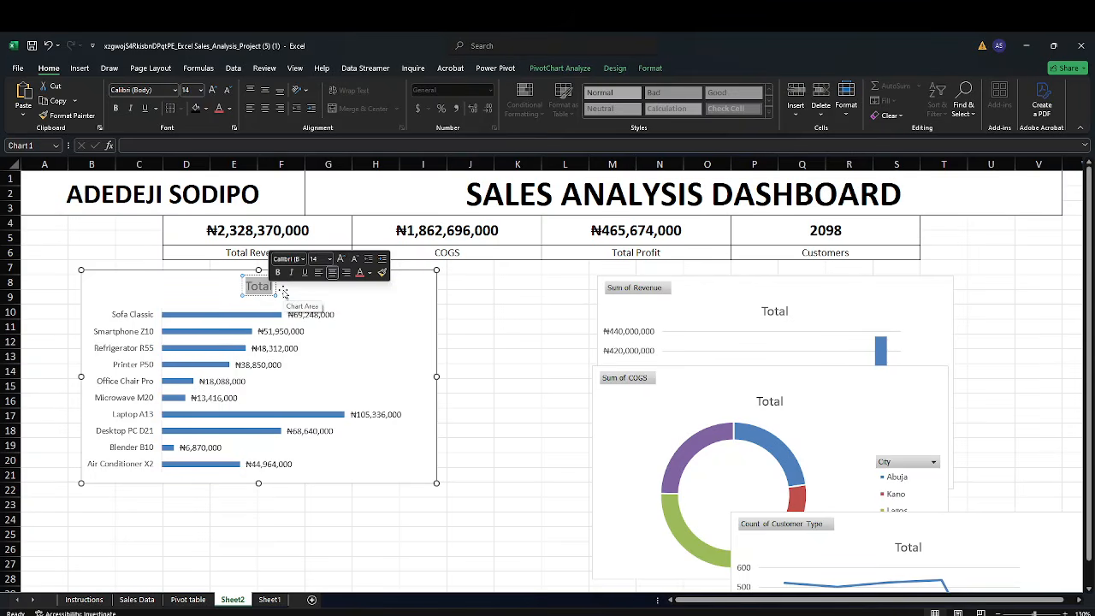
pyautogui.press('BackSpace')
pyautogui.press('BackSpace')
pyautogui.press('BackSpace')
pyautogui.press('BackSpace')
pyautogui.press('BackSpace')
pyautogui.write('Prodyct')
pyautogui.press('BackSpace')
pyautogui.press('BackSpace')
pyautogui.press('BackSpace')
pyautogui.write('uct')
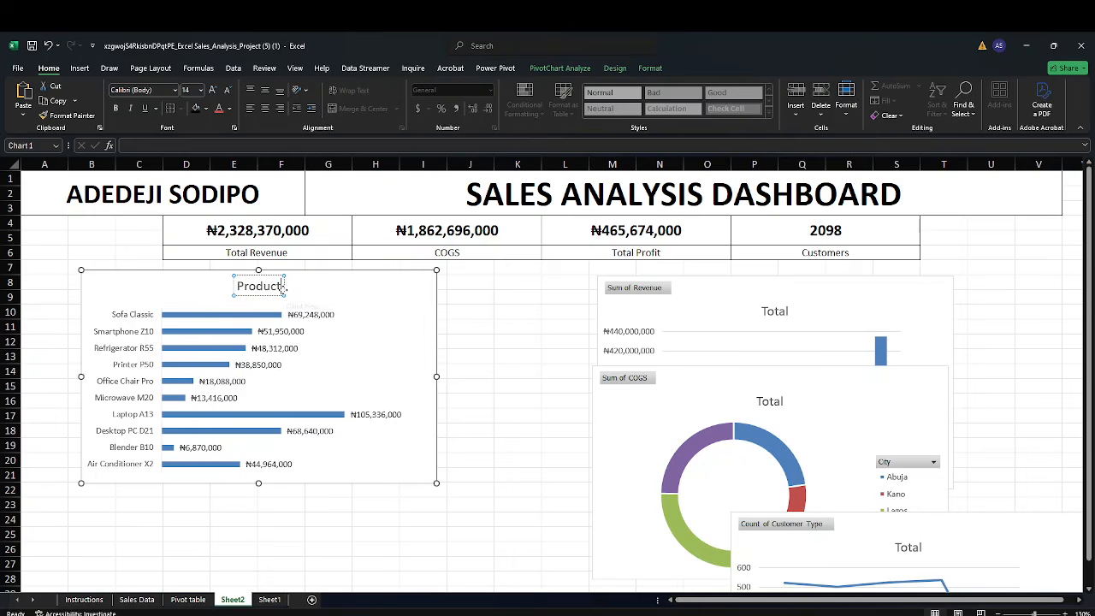
pyautogui.write(' by pro')
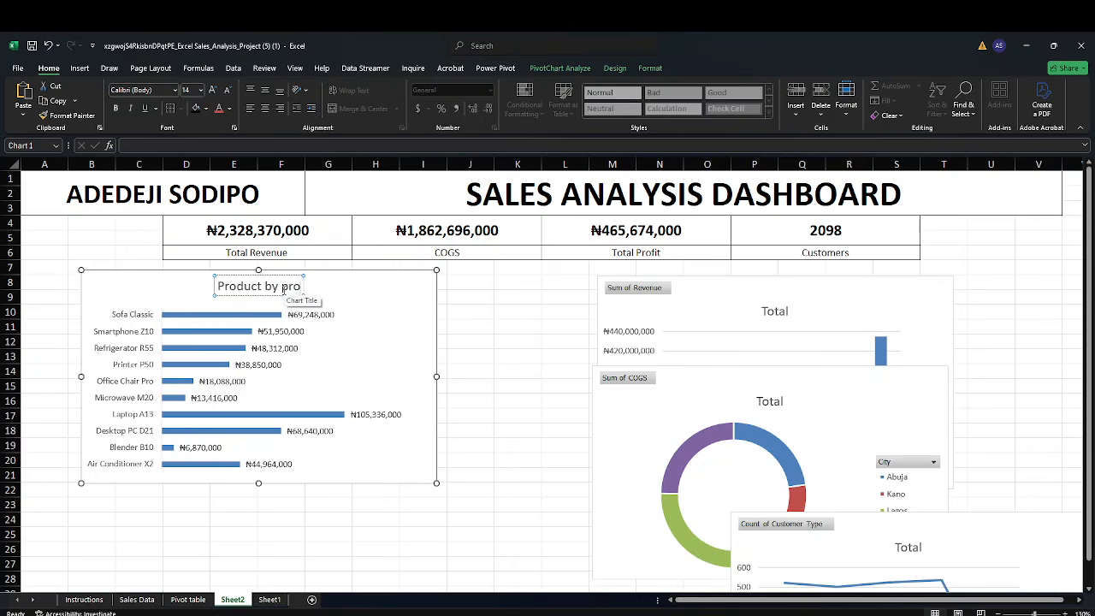
pyautogui.press('BackSpace')
pyautogui.press('BackSpace')
pyautogui.press('BackSpace')
pyautogui.write('Pro')
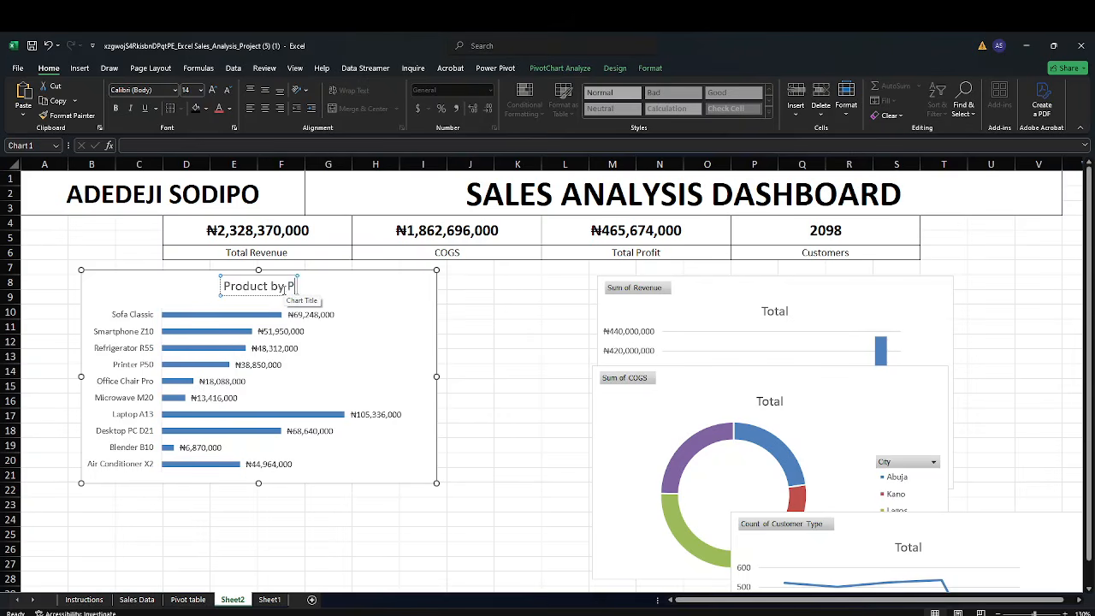
pyautogui.write('fit')
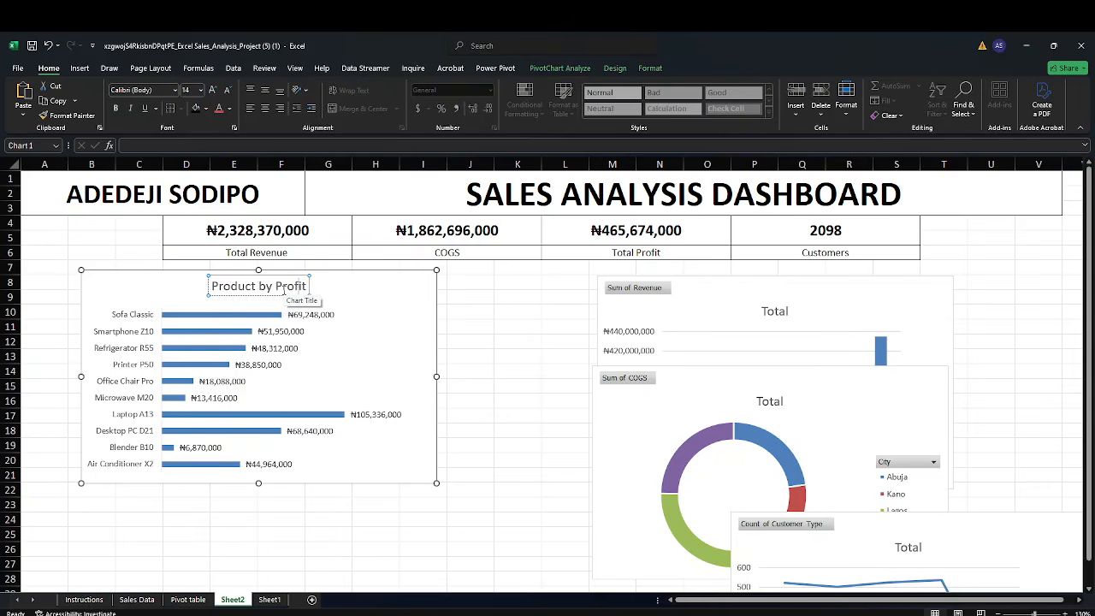
pyautogui.press('BackSpace')
pyautogui.write('B')
pyautogui.click(458, 323)
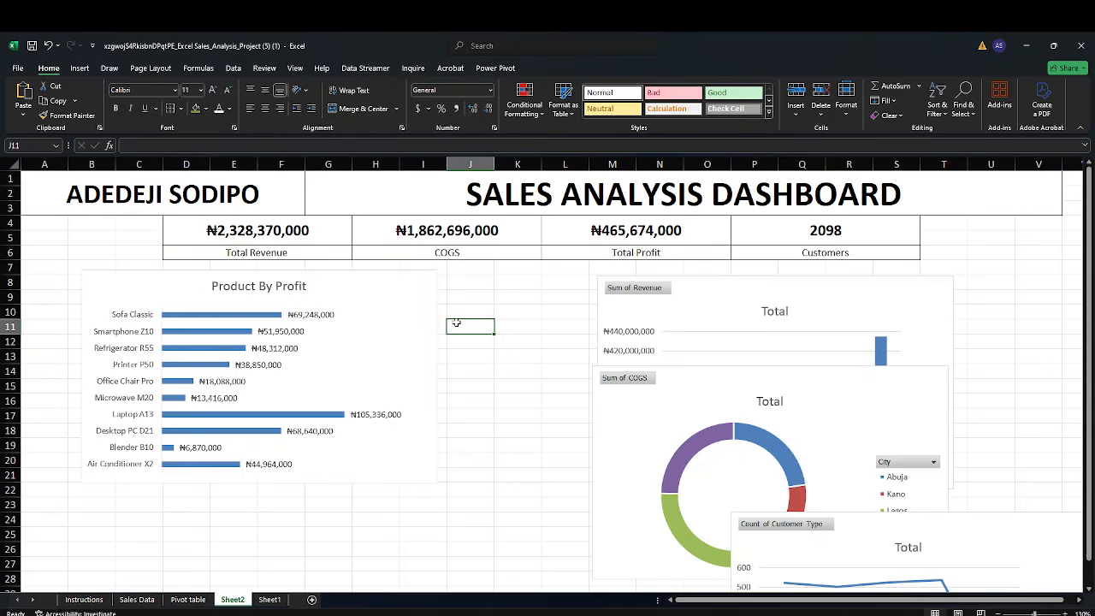
# Make the product names on the profit chart's category axis bold
pyautogui.click(135, 316)
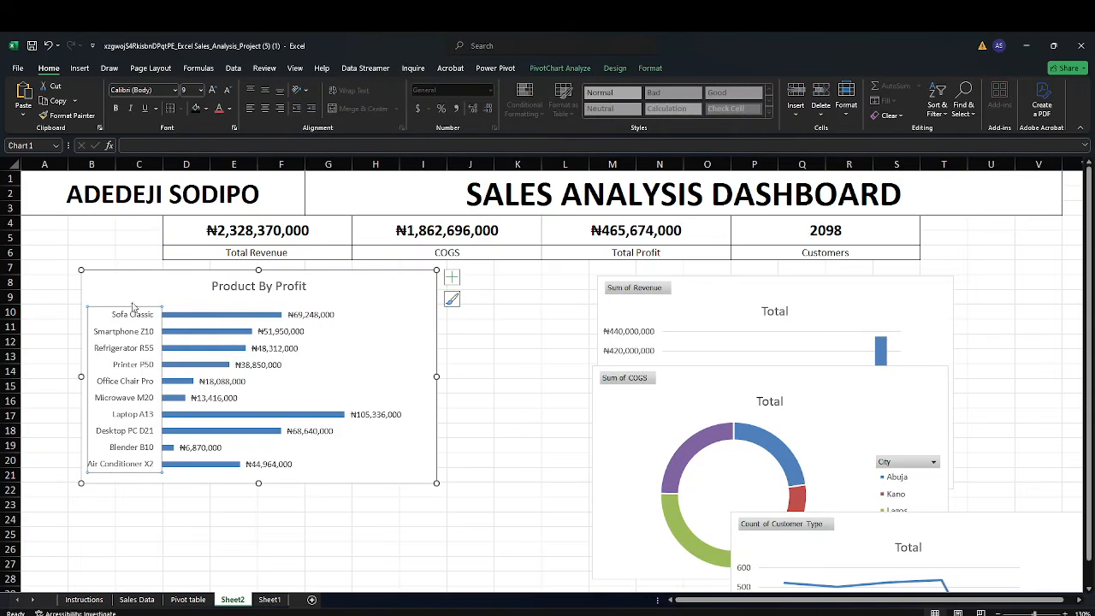
pyautogui.click(116, 109)
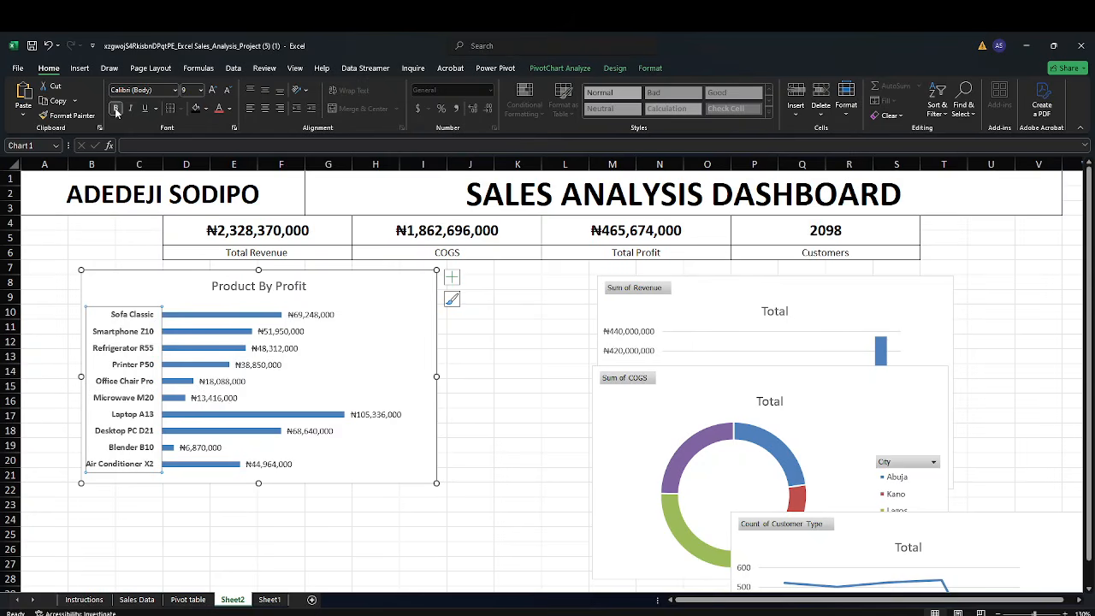
pyautogui.click(213, 90)
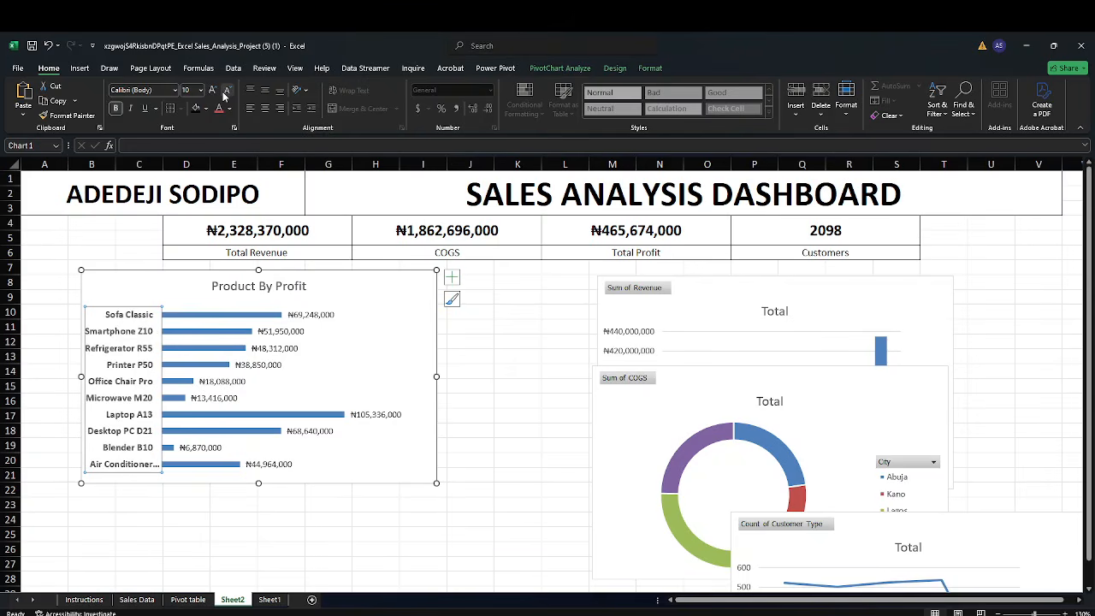
pyautogui.click(226, 92)
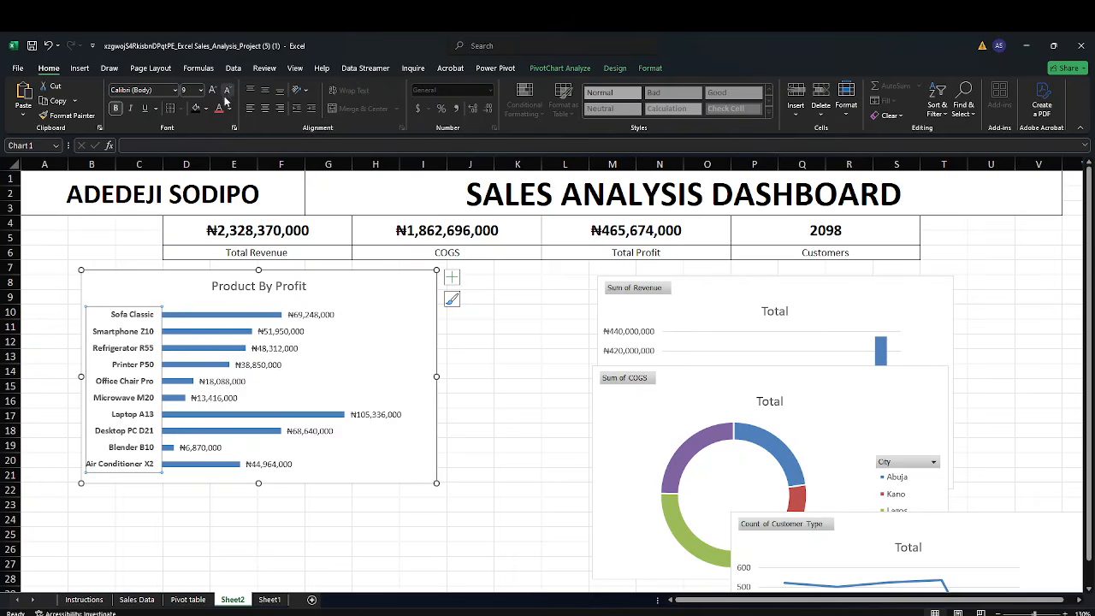
pyautogui.click(542, 340)
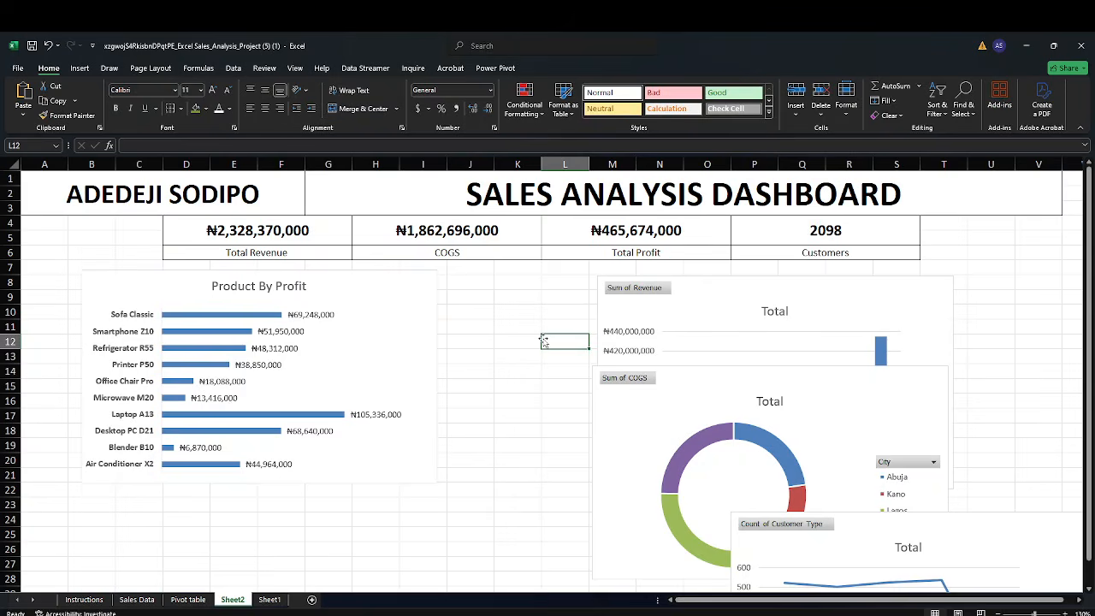
# Make the profit chart's data labels bold
pyautogui.click(312, 313)
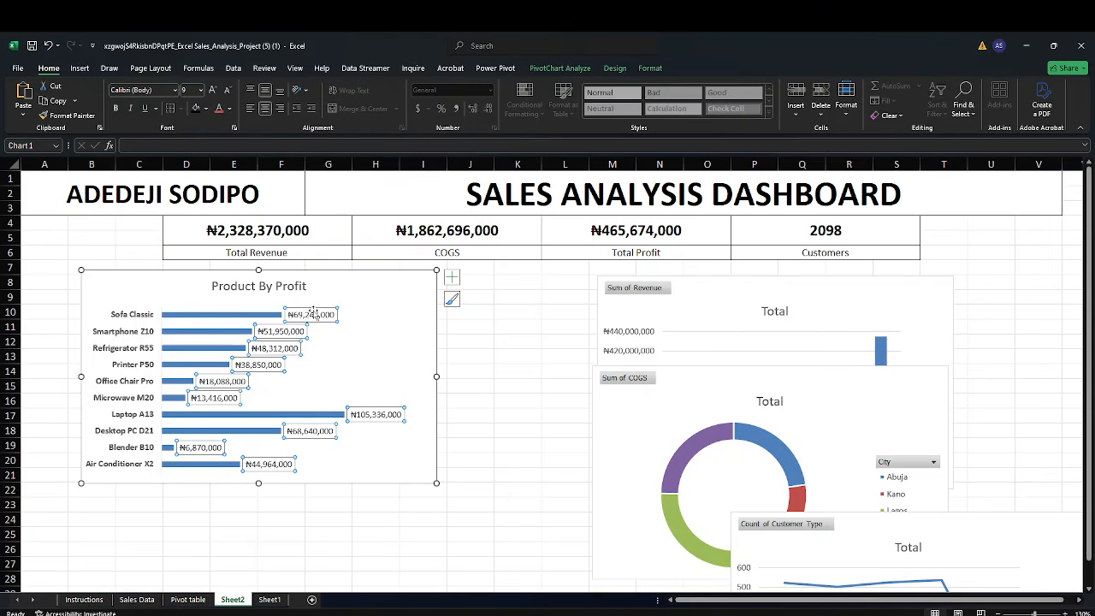
pyautogui.click(118, 109)
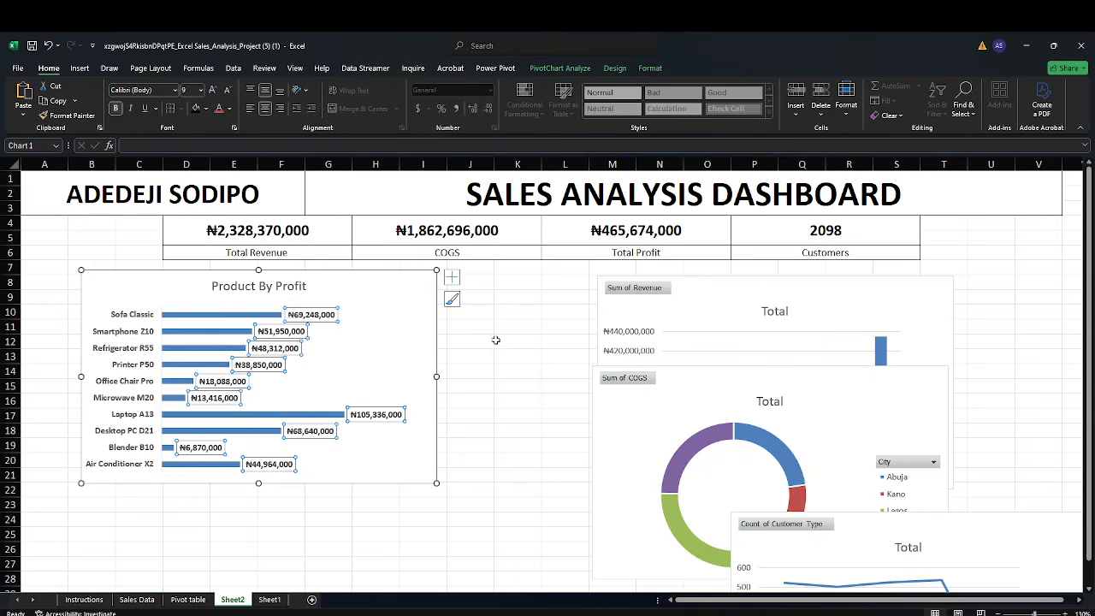
pyautogui.click(532, 354)
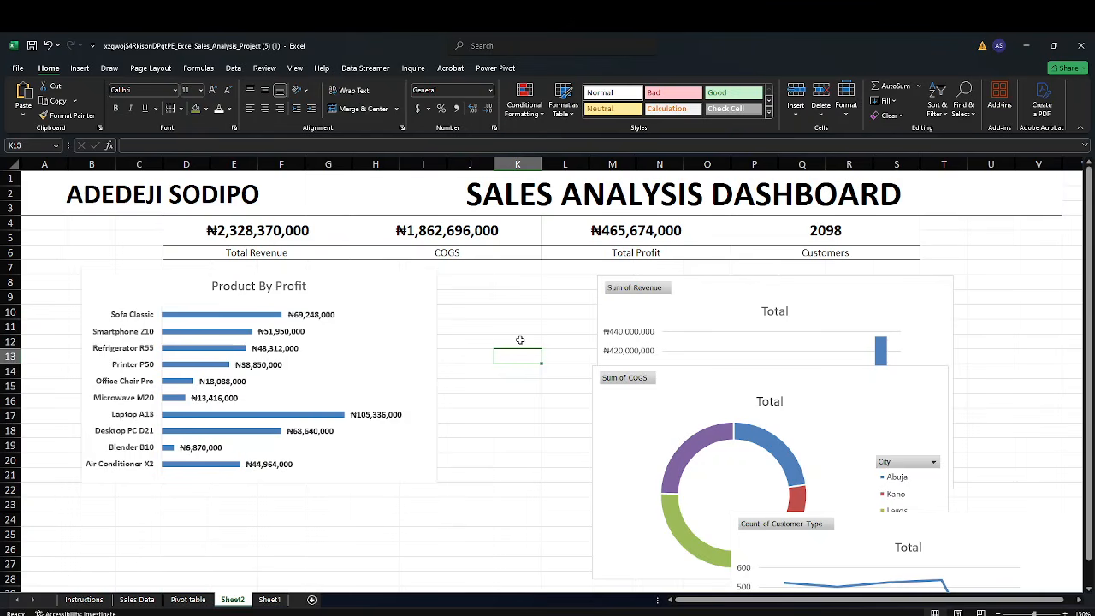
# Move the revenue column chart beside the profit chart and shift the doughnut chart down and right out of its way
pyautogui.click(706, 300)
pyautogui.moveTo(706, 300); pyautogui.dragTo(587, 303)
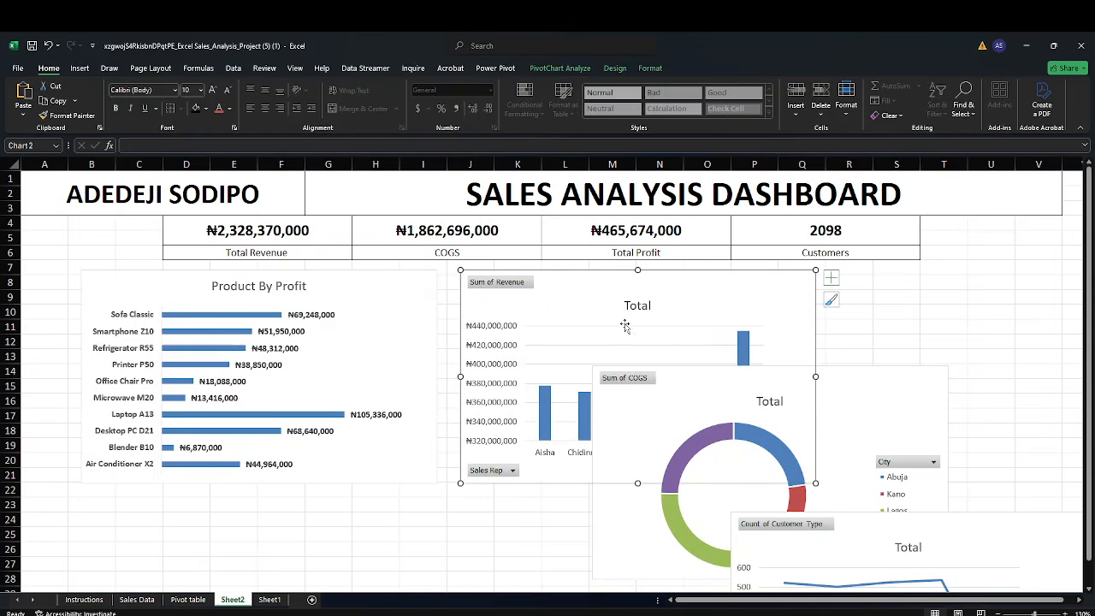
pyautogui.moveTo(848, 384); pyautogui.dragTo(1016, 468)
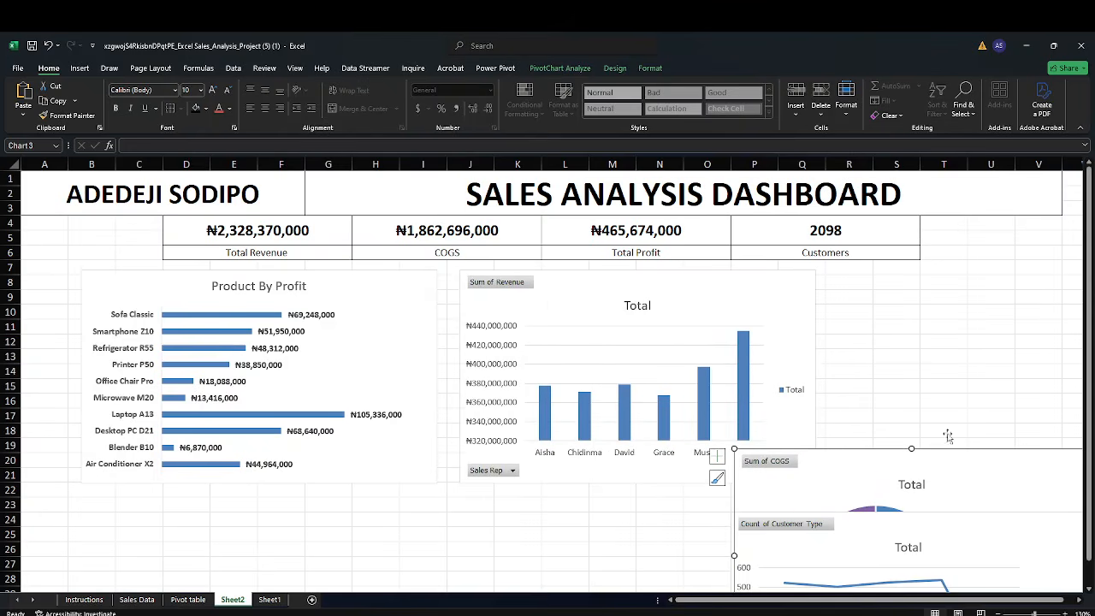
pyautogui.click(722, 291)
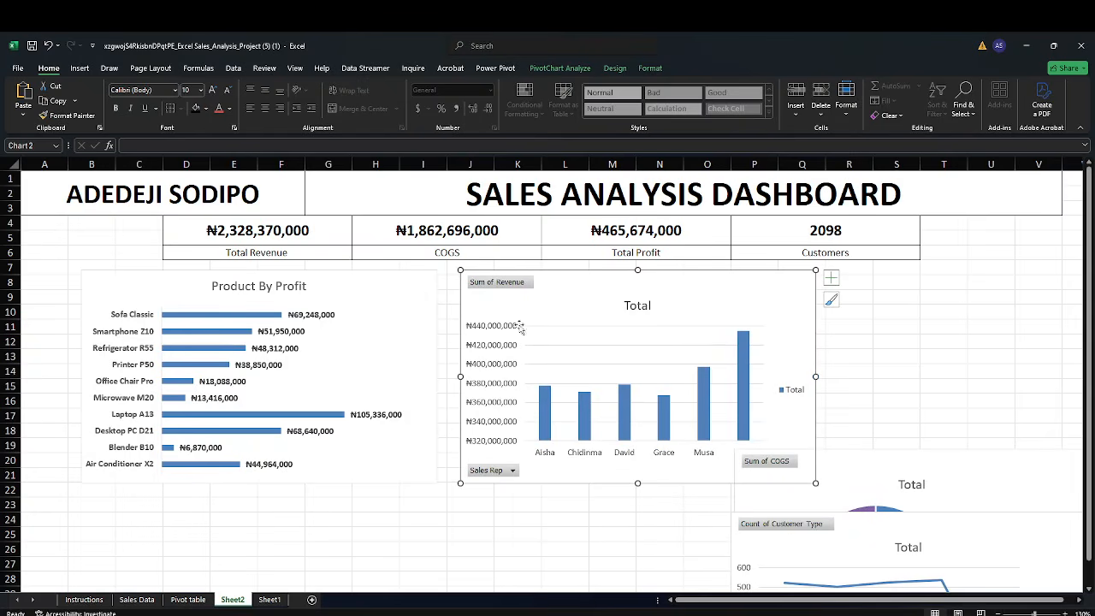
# Delete the revenue chart's vertical value axis
pyautogui.click(484, 331)
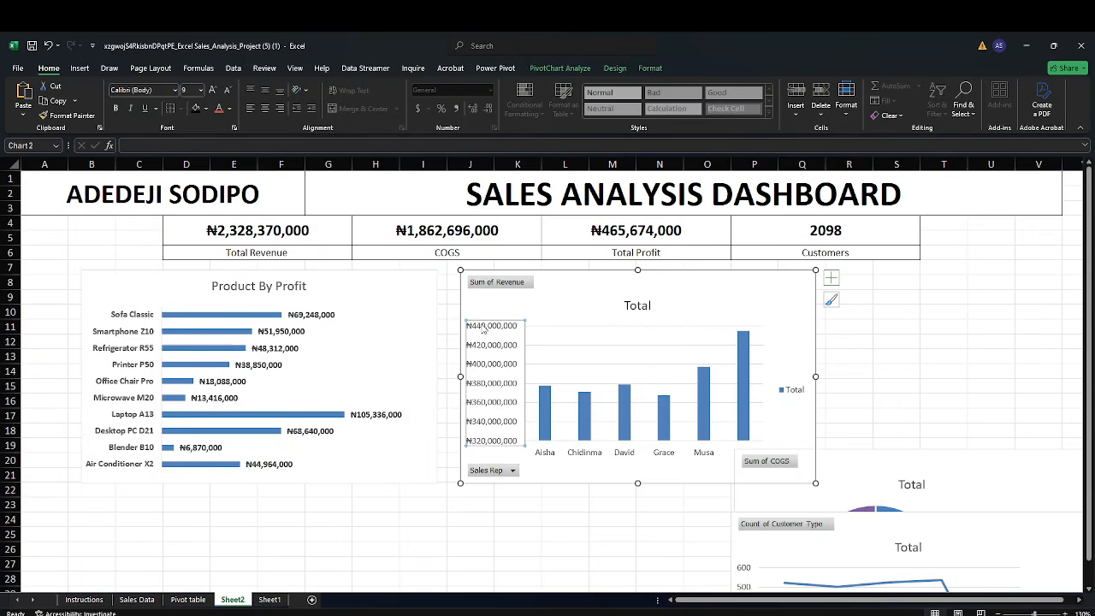
pyautogui.press('Delete')
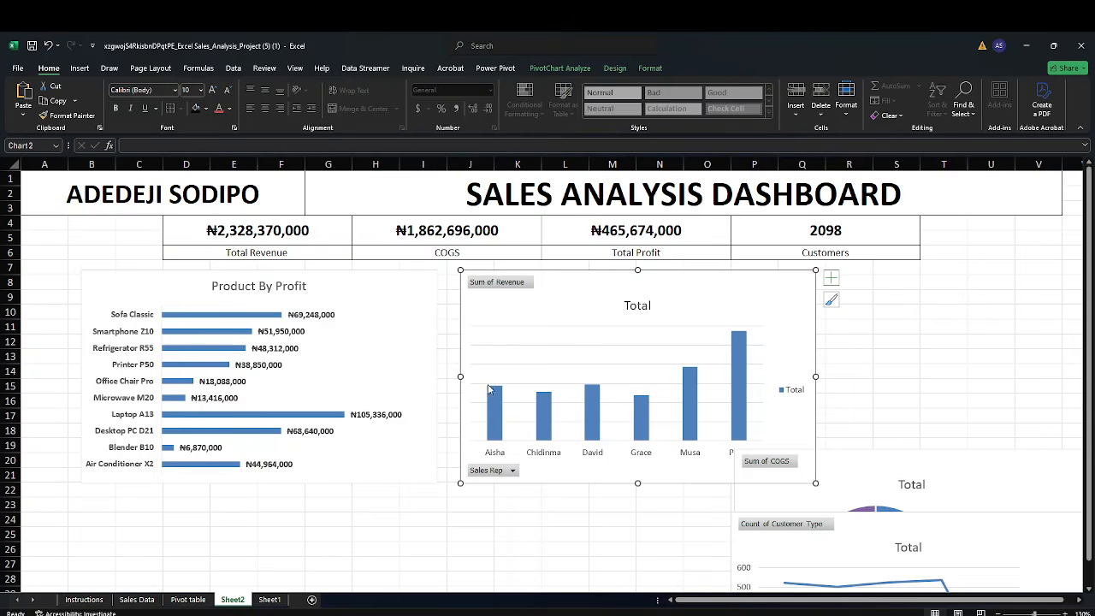
# Hide all field buttons on the revenue column chart
pyautogui.click(510, 288)
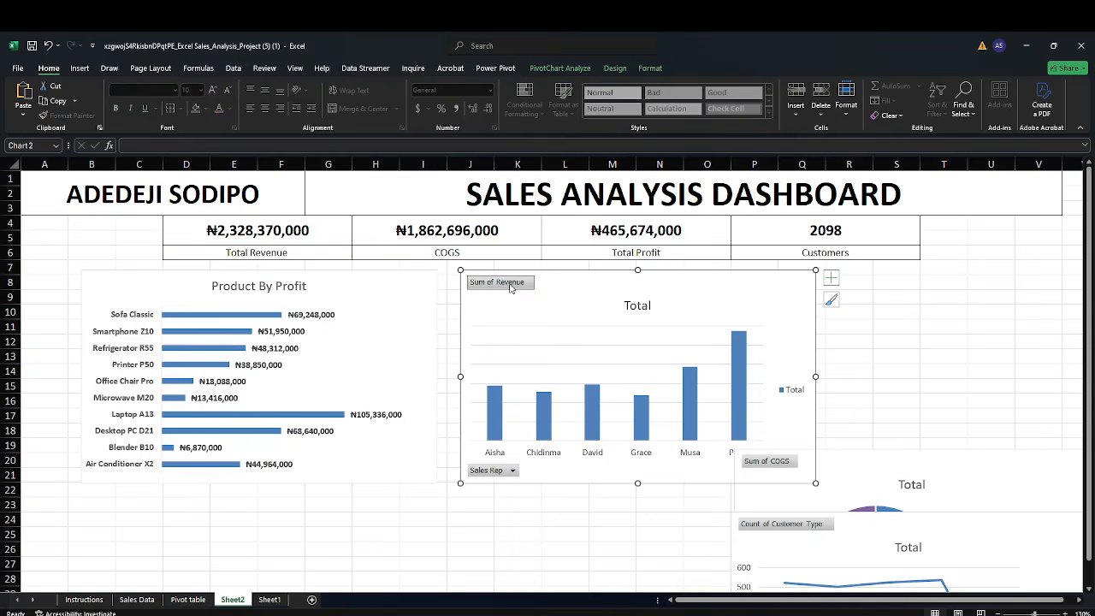
pyautogui.rightClick(509, 288)
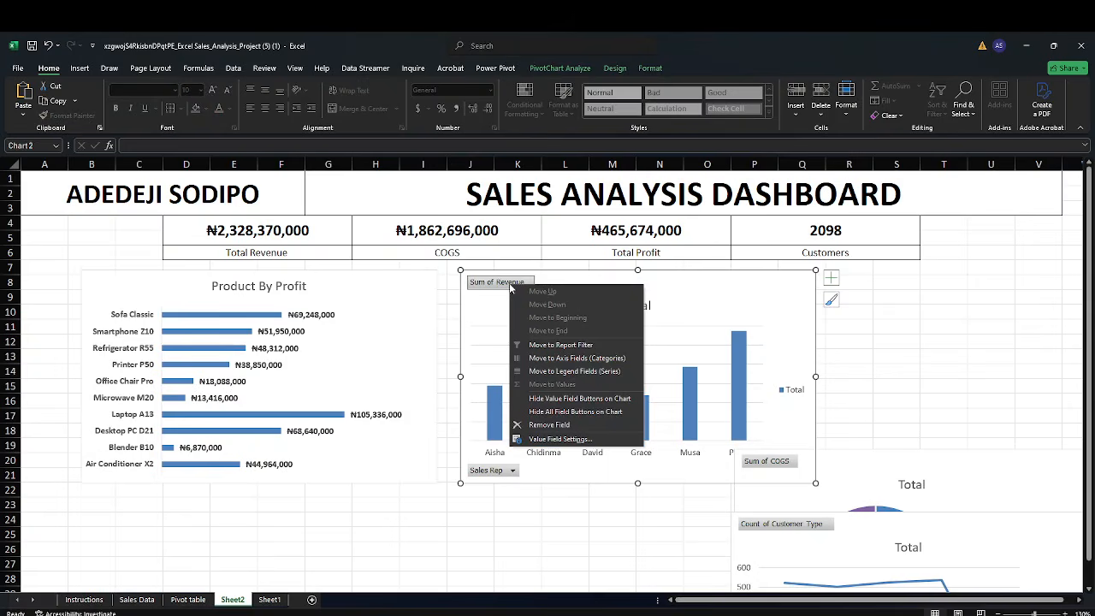
pyautogui.click(627, 413)
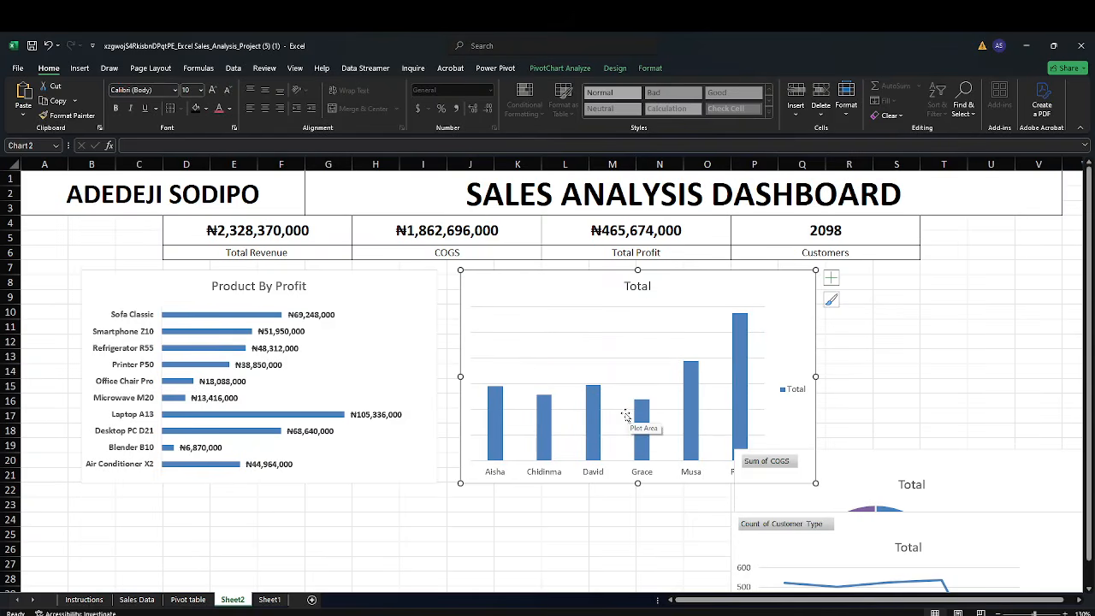
# Delete the horizontal gridlines from the revenue column chart
pyautogui.click(565, 307)
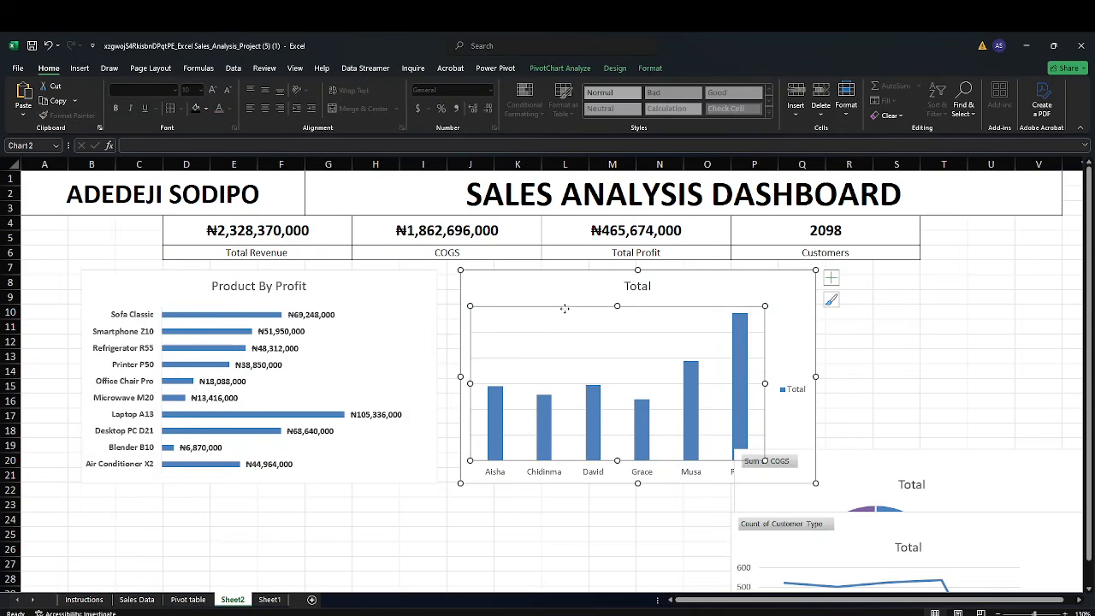
pyautogui.click(560, 333)
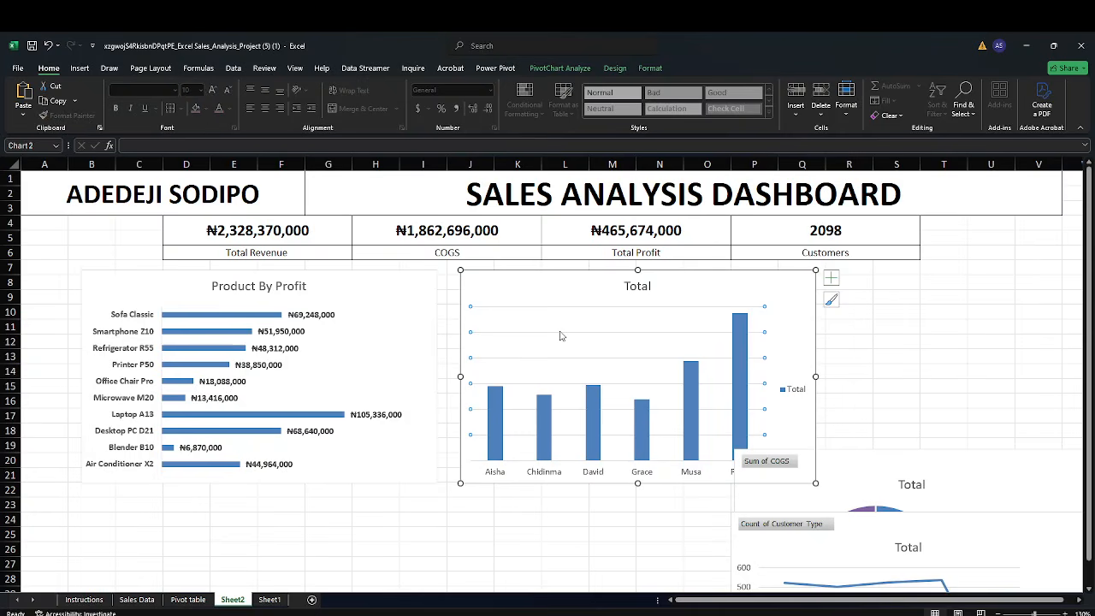
pyautogui.press('Delete')
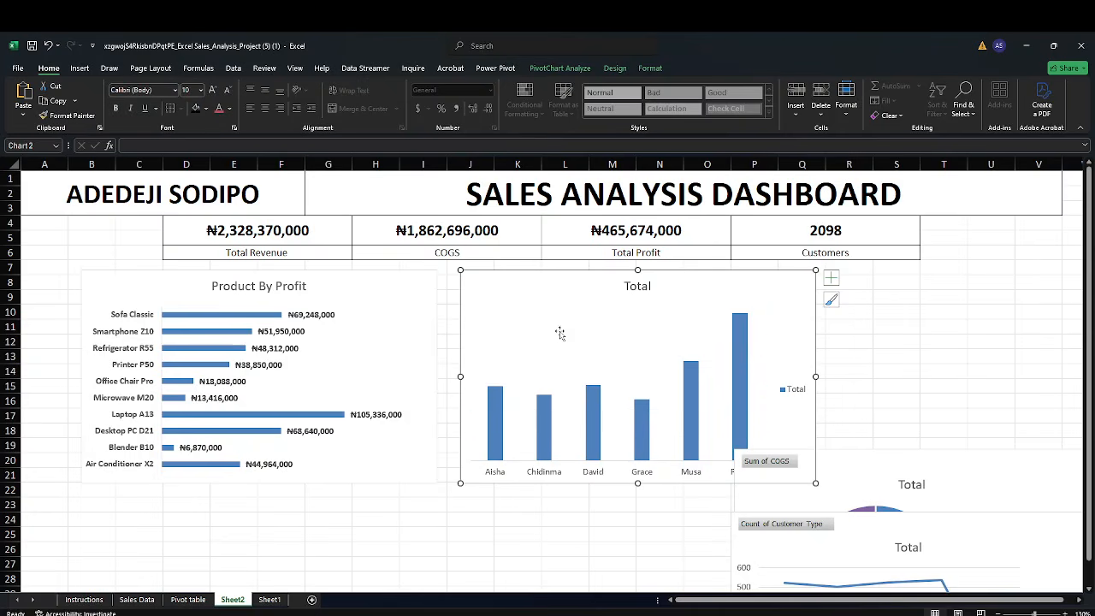
# Shift the doughnut chart further down and remove the legend from the revenue column chart
pyautogui.moveTo(871, 466); pyautogui.dragTo(927, 506)
pyautogui.click(788, 352)
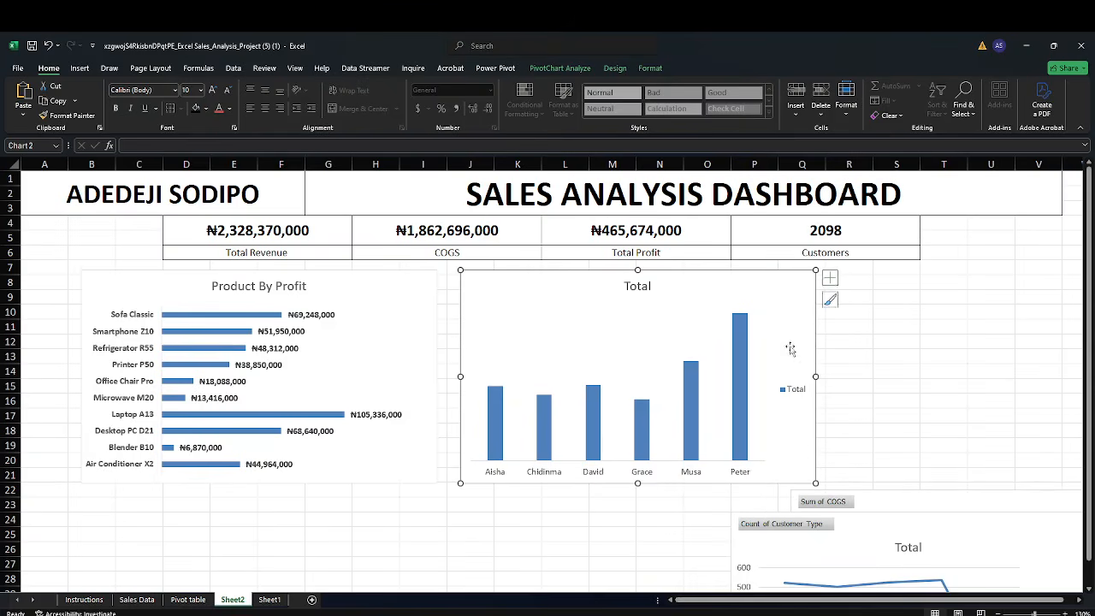
# Add data labels to the revenue column chart
pyautogui.click(831, 279)
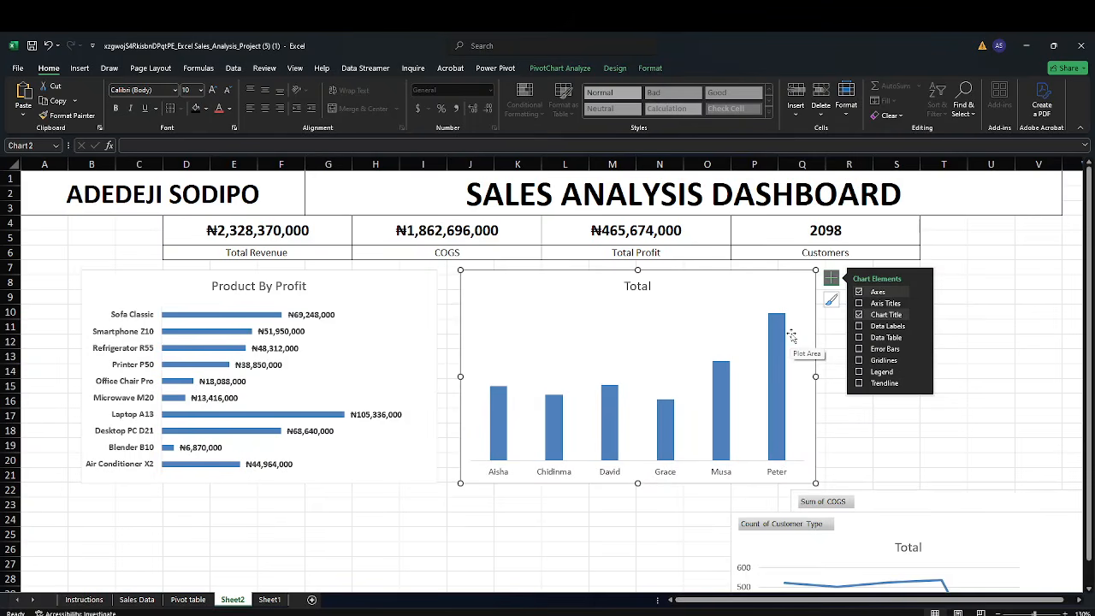
pyautogui.moveTo(788, 337)
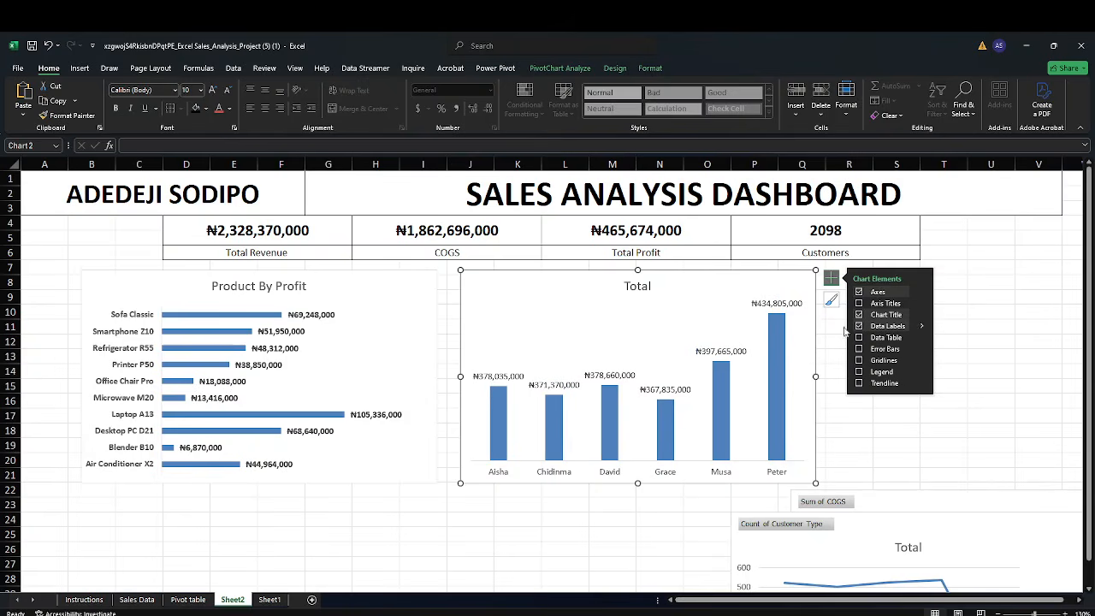
# Bold the category axis labels and the data labels on the revenue column chart
pyautogui.click(444, 429)
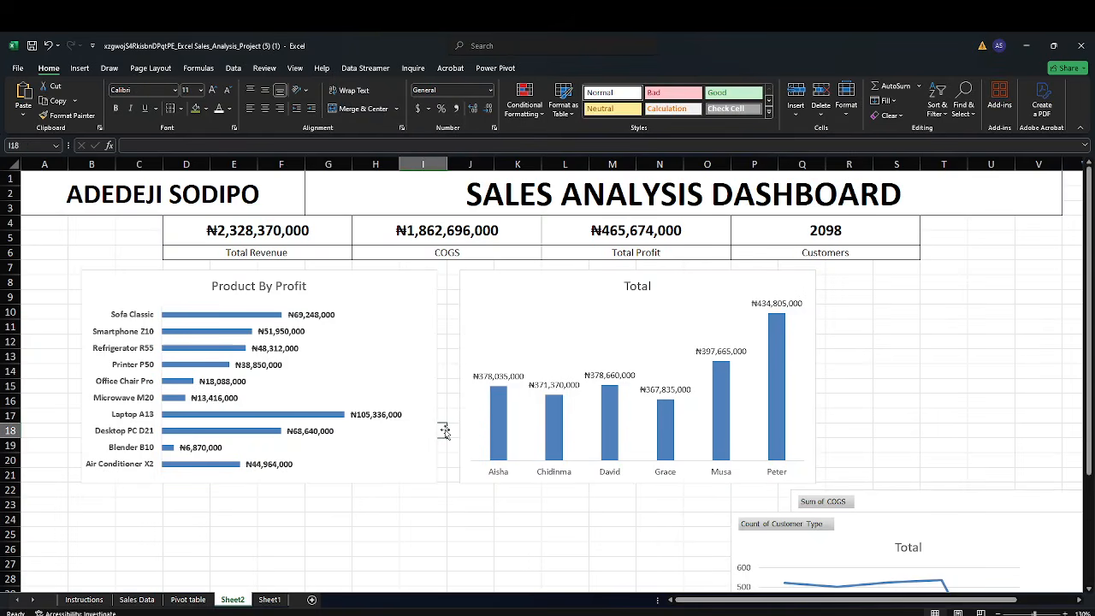
pyautogui.click(500, 474)
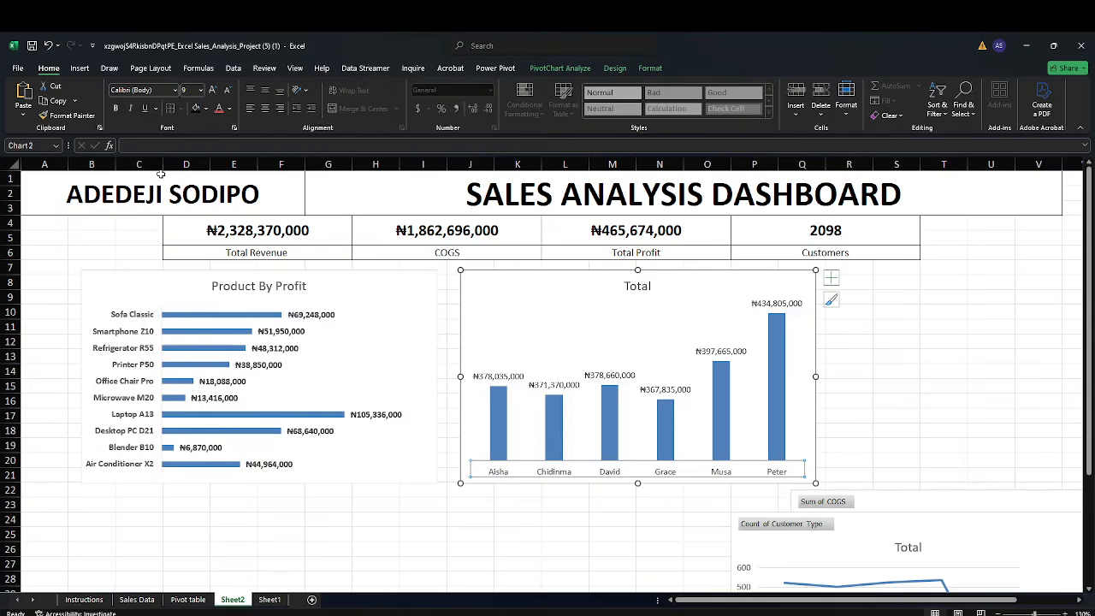
pyautogui.click(117, 110)
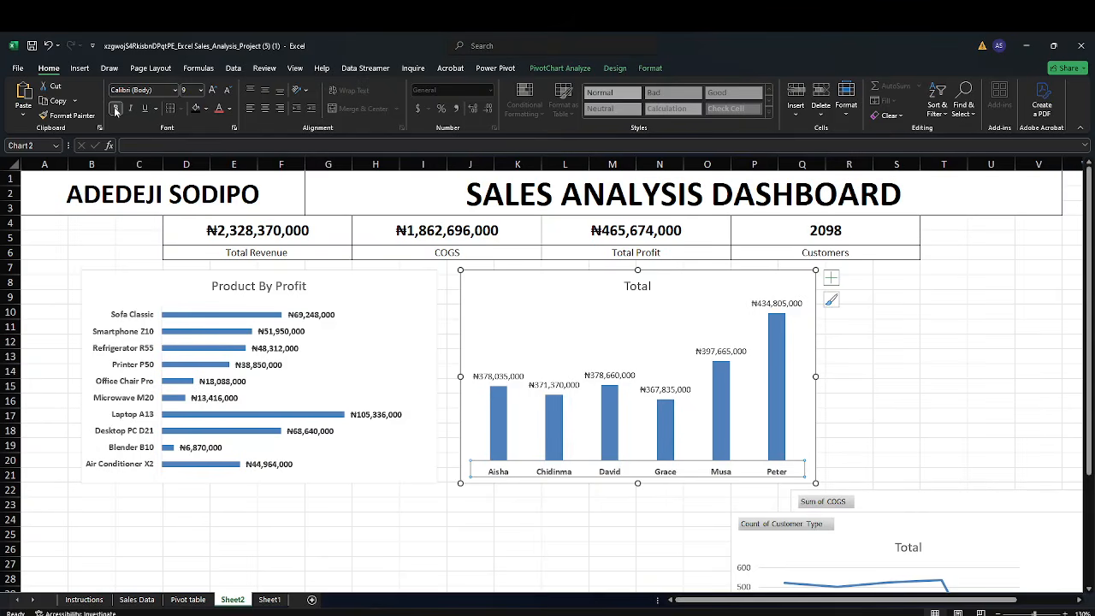
pyautogui.click(480, 378)
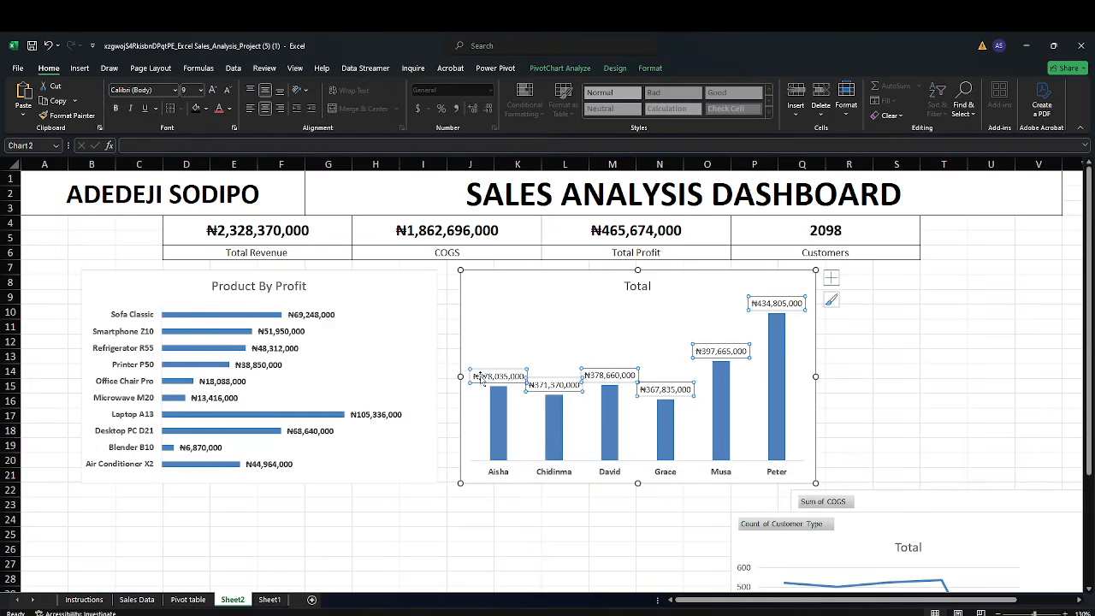
pyautogui.click(117, 110)
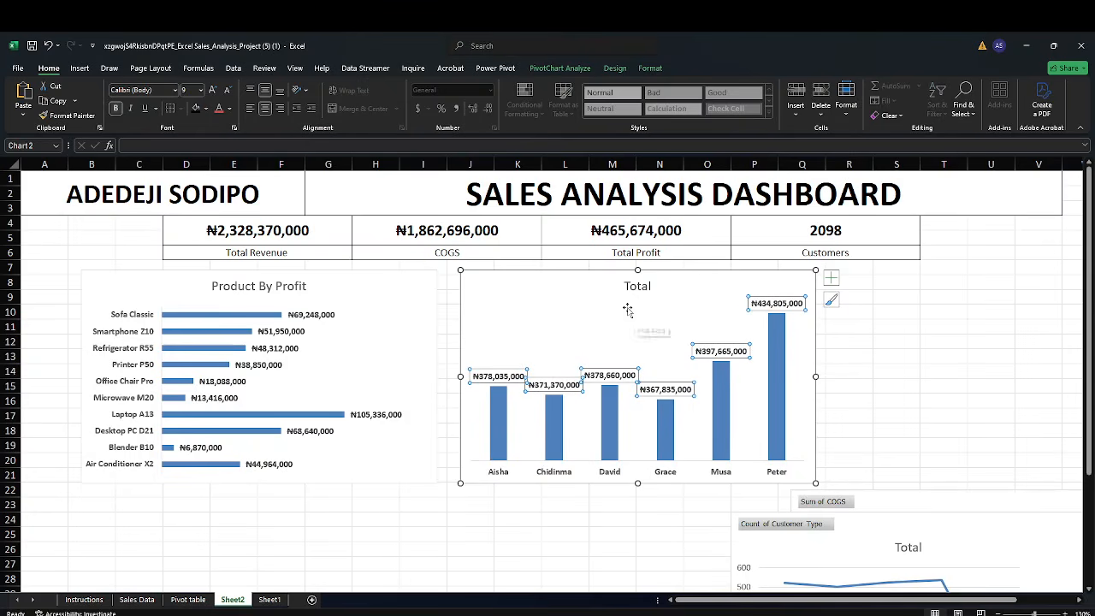
# Retitle the revenue column chart as Sales Rep By Revenue
pyautogui.click(444, 296)
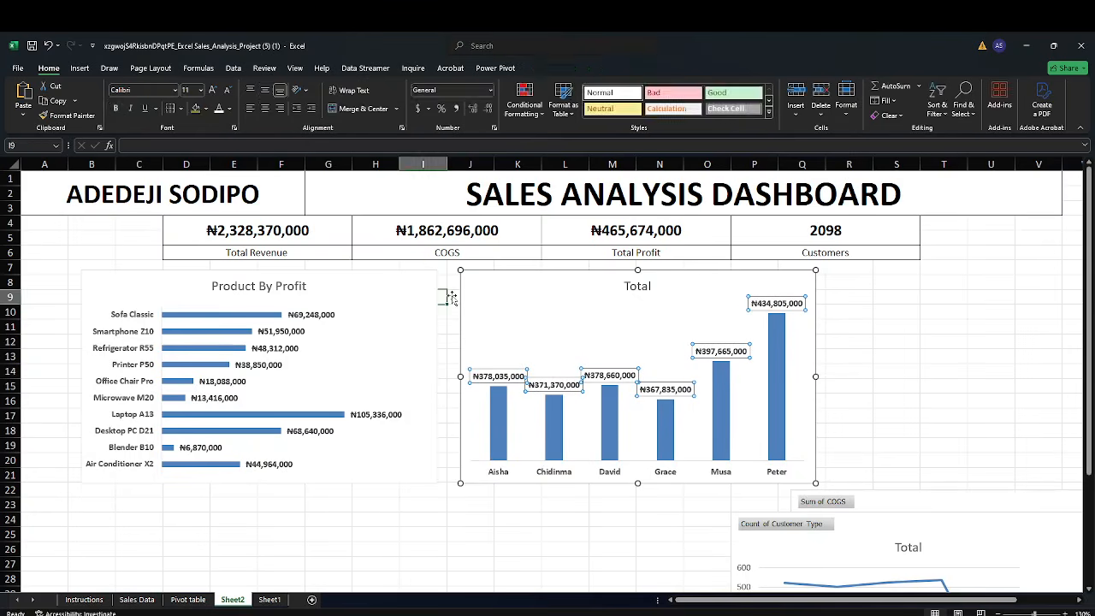
pyautogui.doubleClick(643, 287)
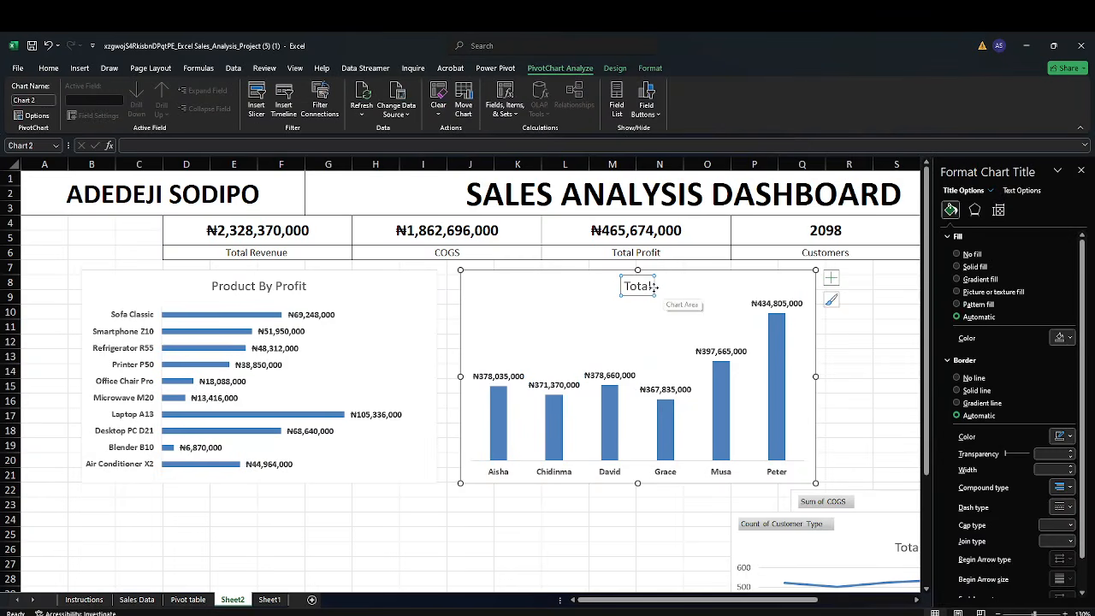
pyautogui.doubleClick(650, 287)
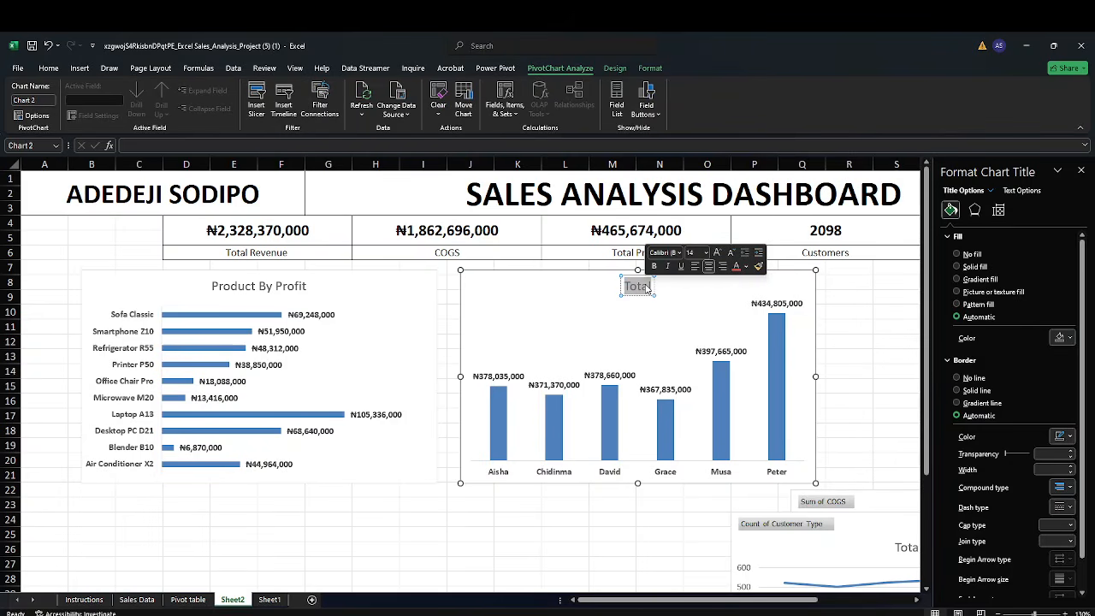
pyautogui.write('Sales re')
pyautogui.press('BackSpace')
pyautogui.press('BackSpace')
pyautogui.press('BackSpace')
pyautogui.write('Rep By Revenue')
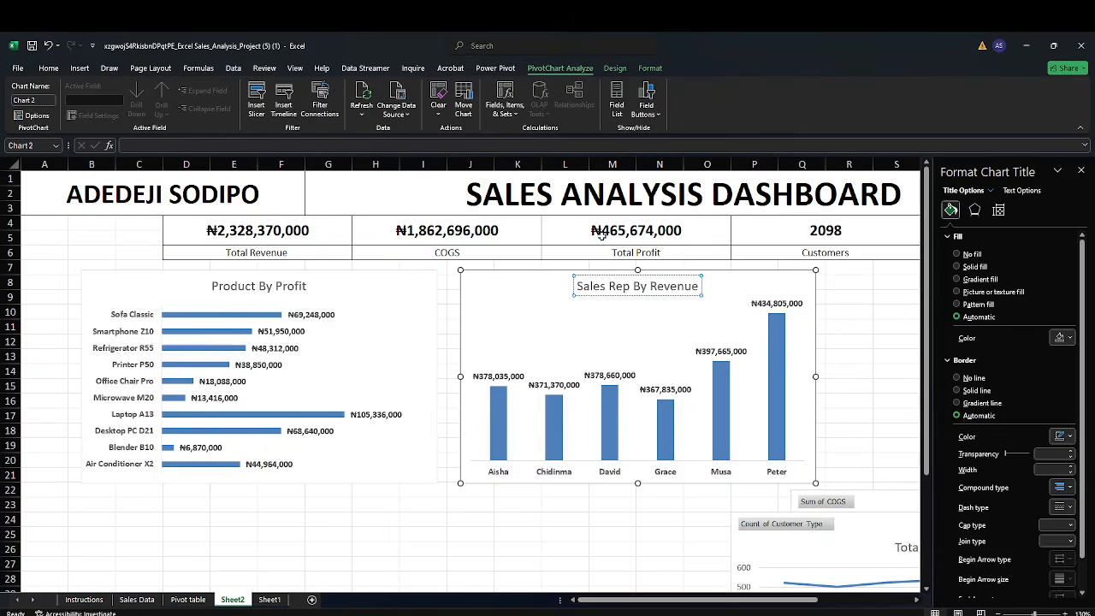
pyautogui.click(896, 319)
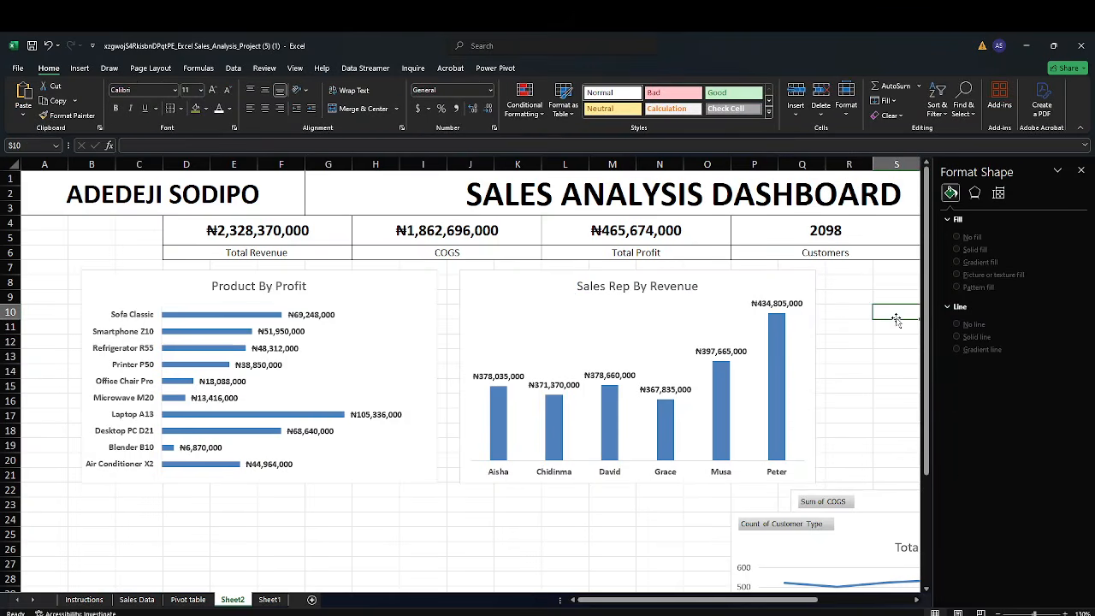
# Move the Sales Rep By Revenue chart left over the profit chart and the customer line chart up beside it
pyautogui.moveTo(521, 288); pyautogui.dragTo(293, 297)
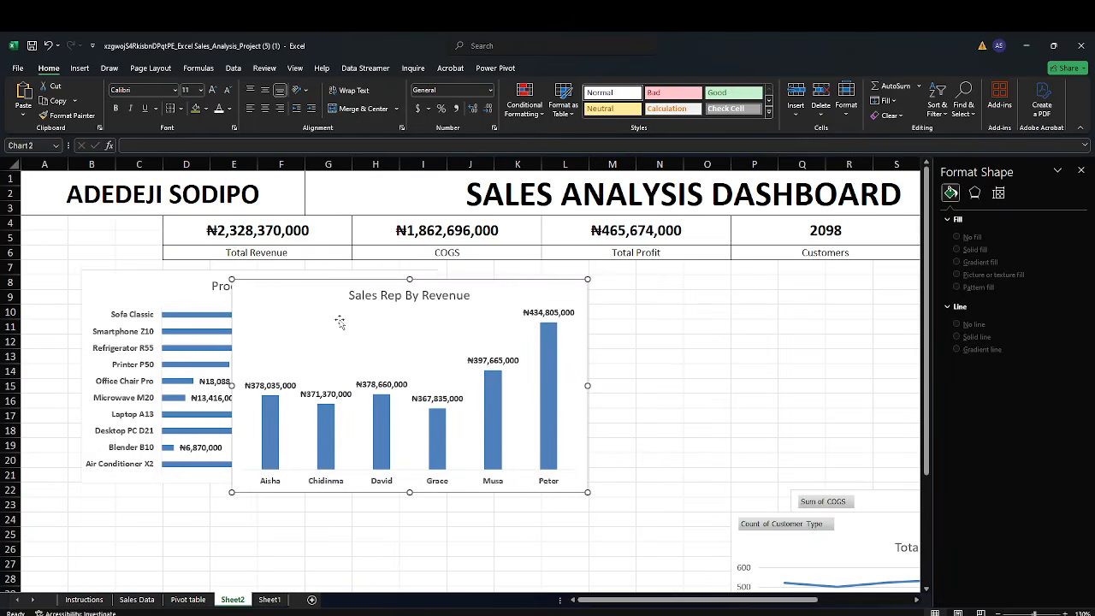
pyautogui.moveTo(845, 546); pyautogui.dragTo(740, 297)
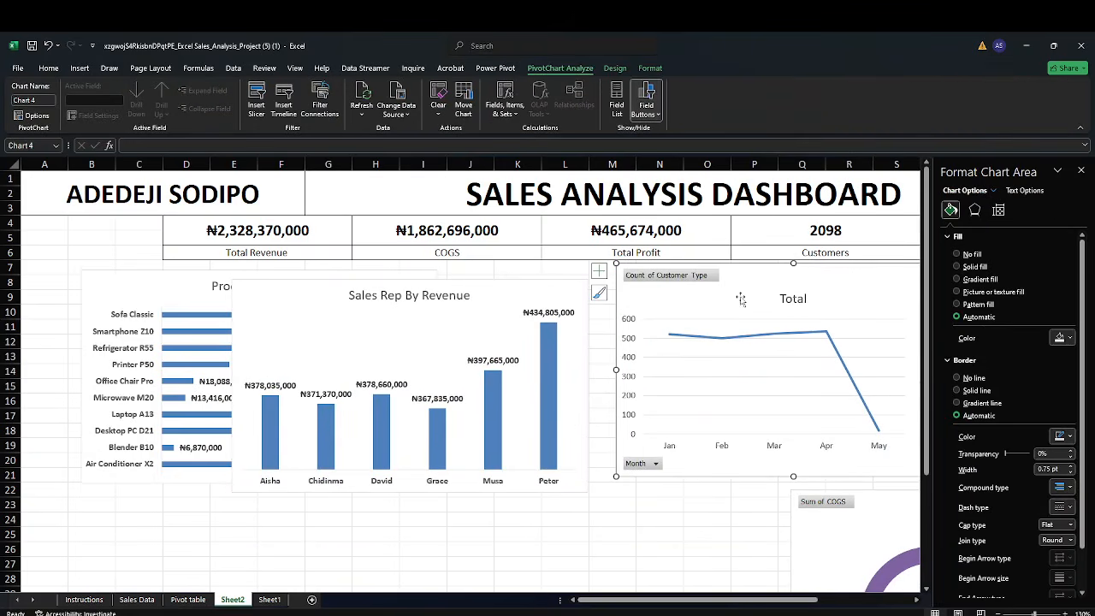
pyautogui.click(1081, 171)
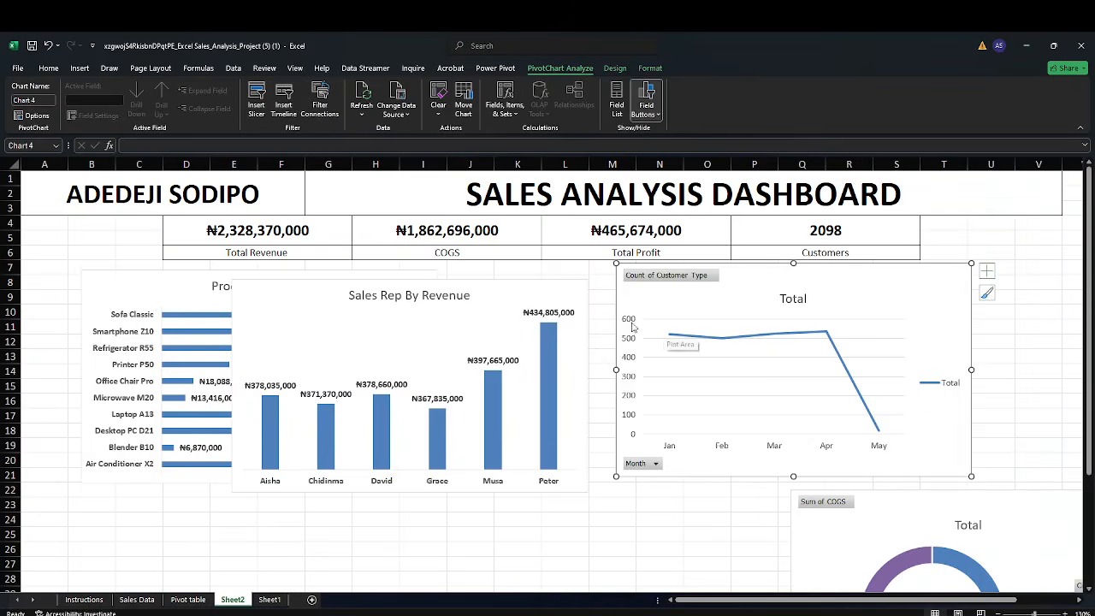
# Delete the vertical axis and hide all field buttons on the customer line chart
pyautogui.click(627, 323)
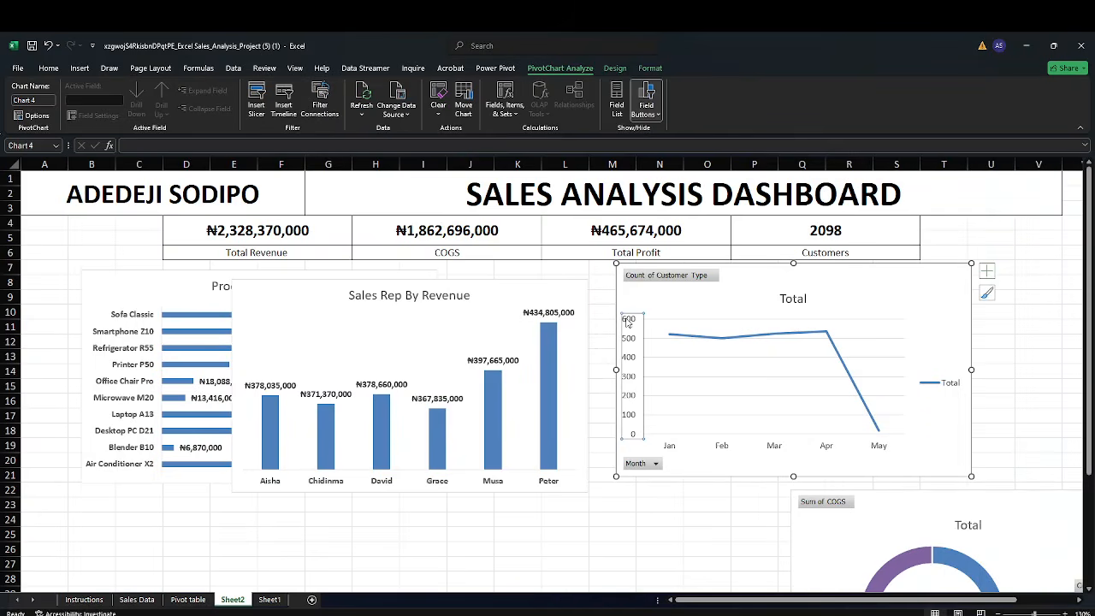
pyautogui.press('Delete')
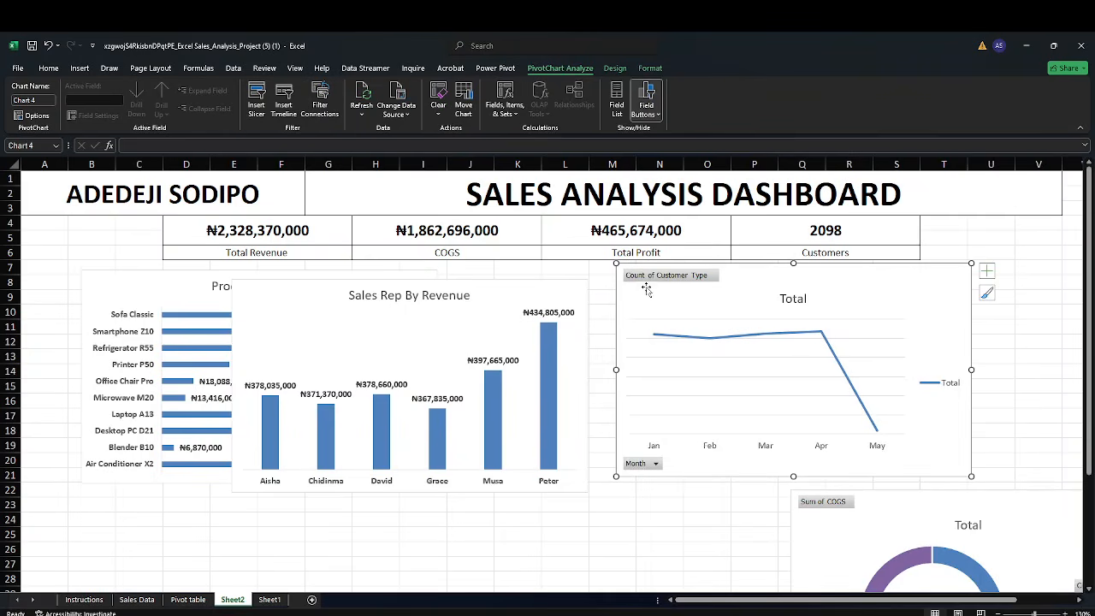
pyautogui.rightClick(648, 276)
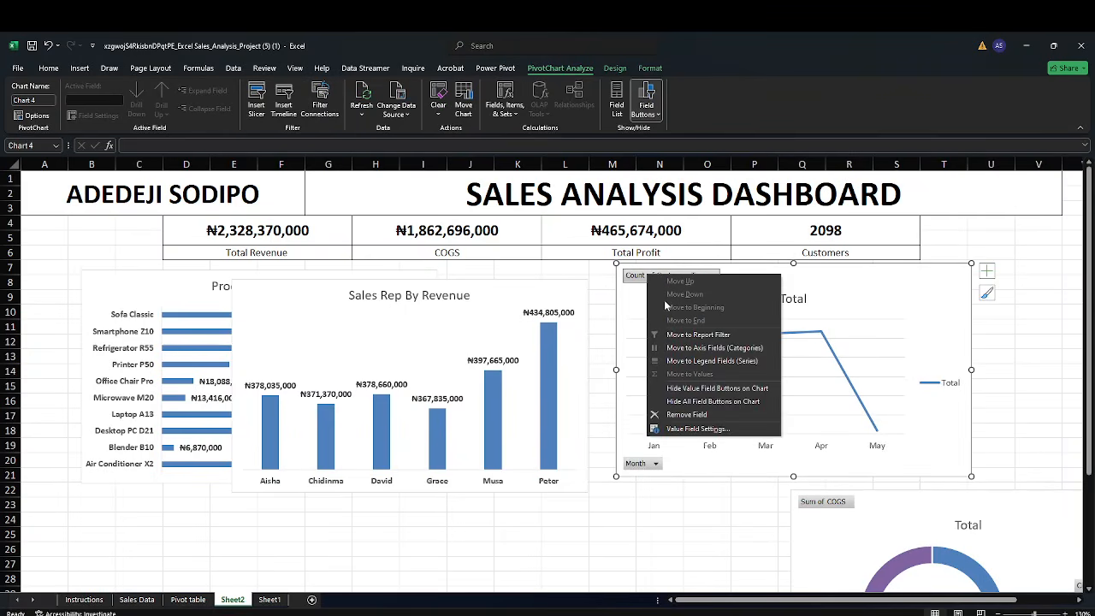
pyautogui.click(712, 401)
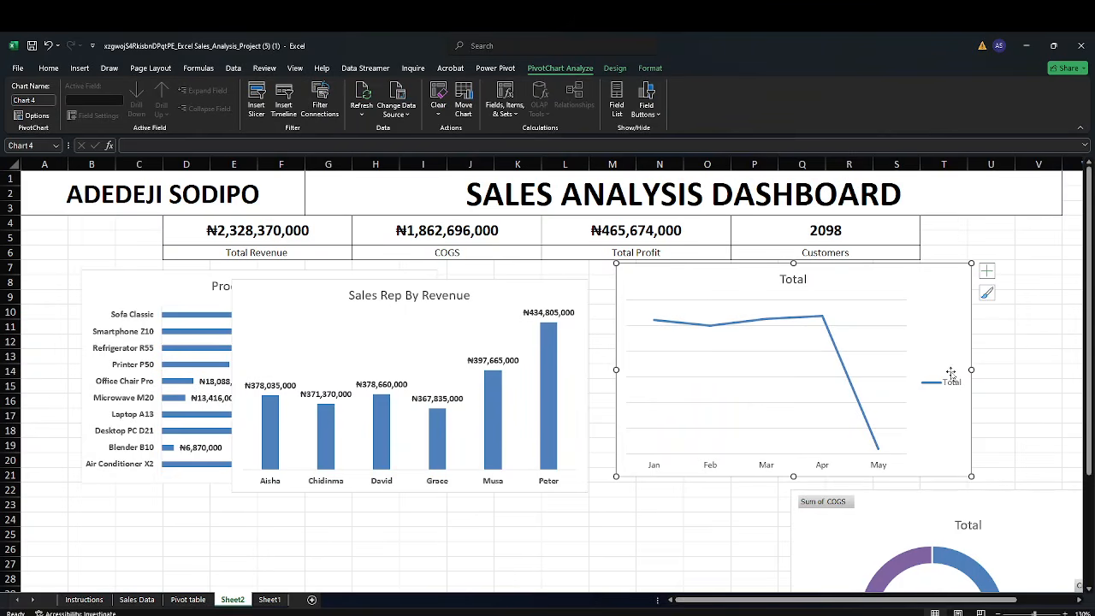
# Remove the legend and the gridlines from the customer line chart
pyautogui.click(987, 271)
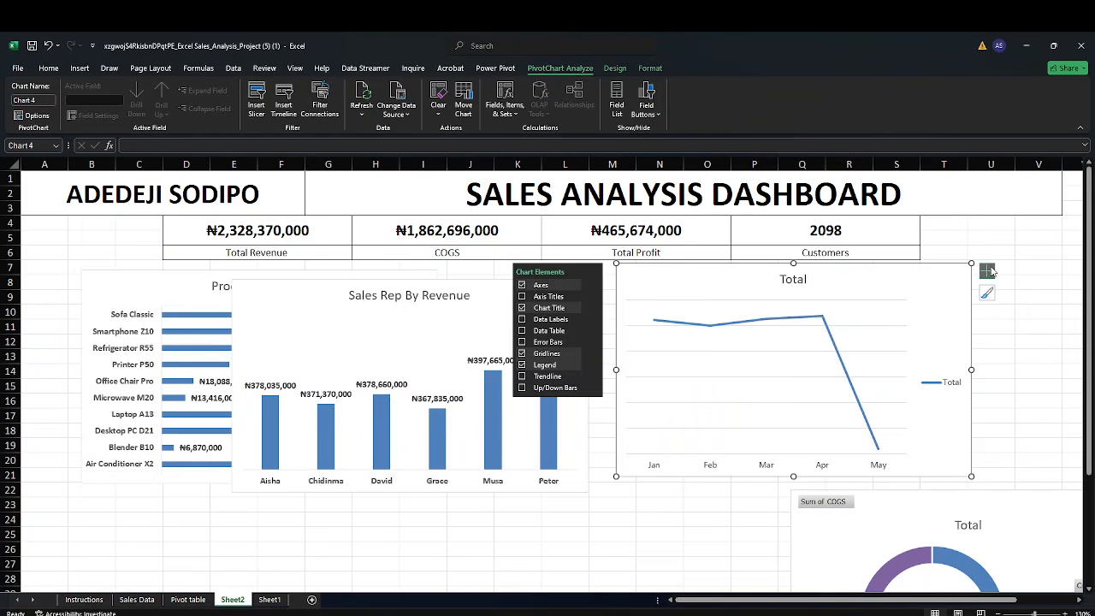
pyautogui.click(563, 366)
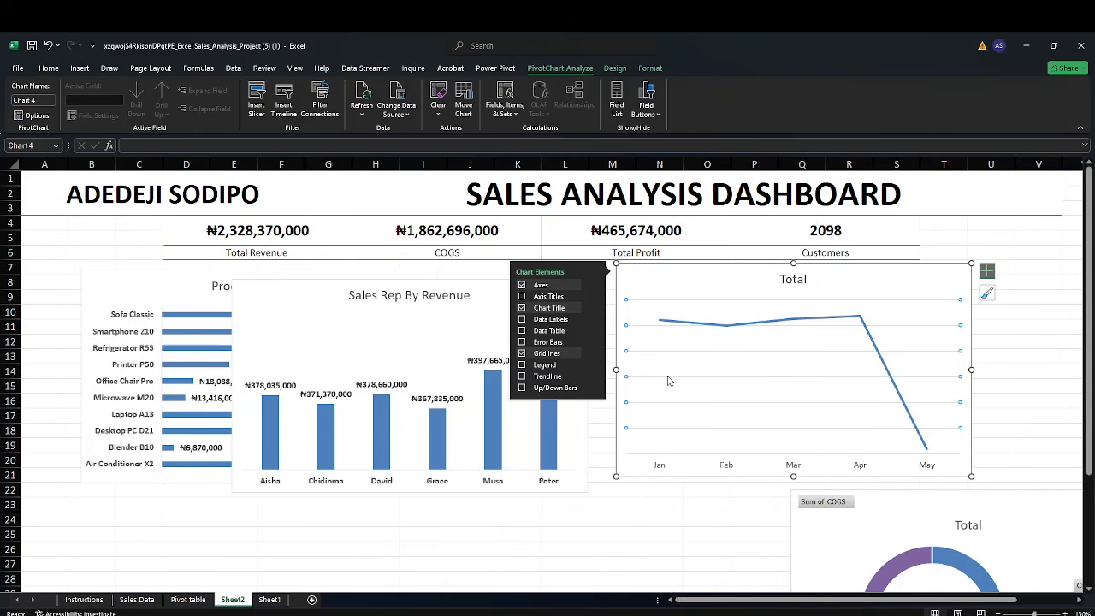
pyautogui.press('Delete')
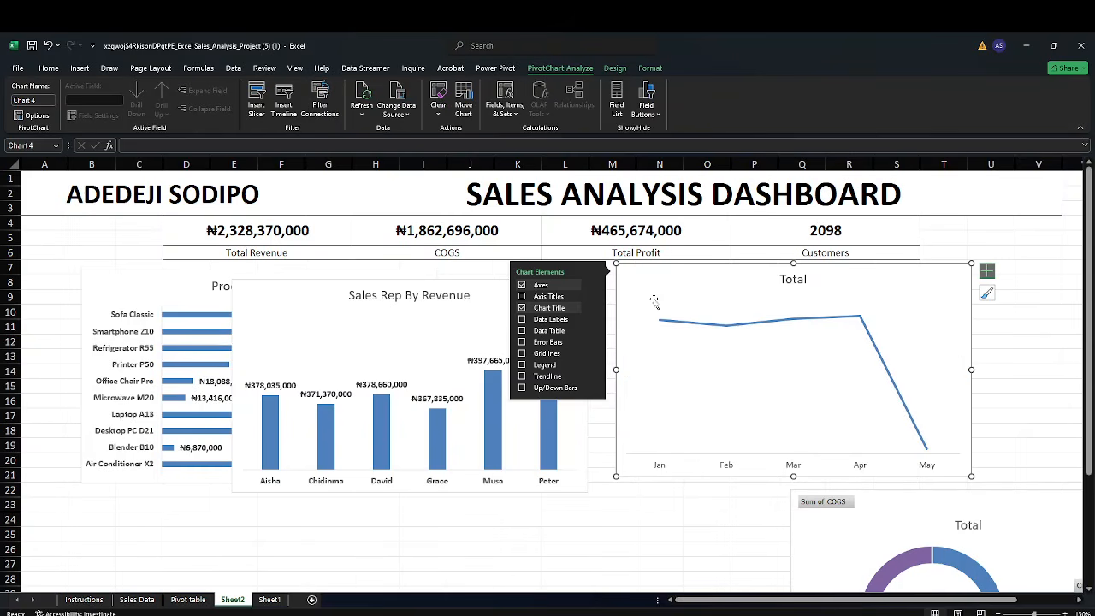
# Add data labels to the customer line chart and retitle it Monthly Customers
pyautogui.click(557, 321)
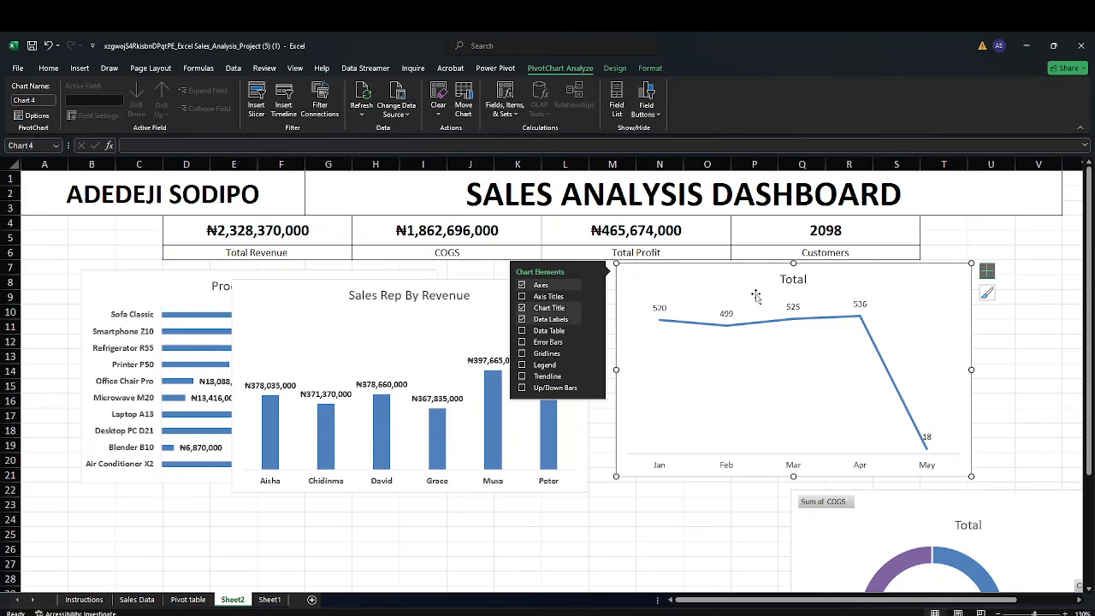
pyautogui.click(801, 281)
pyautogui.click(807, 279)
pyautogui.doubleClick(808, 281)
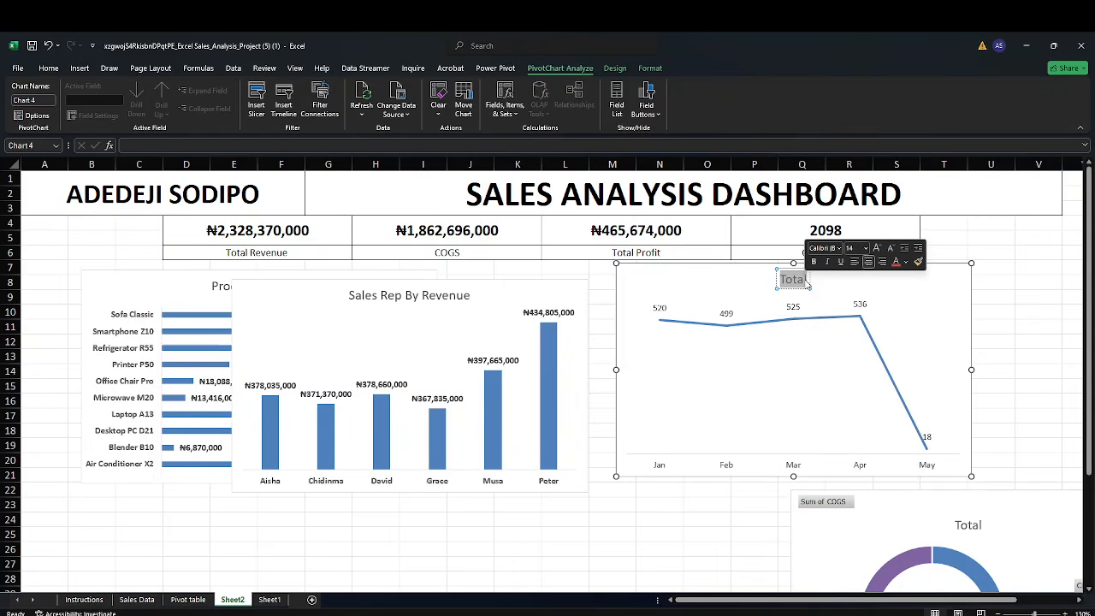
pyautogui.write('Monthly Custoe')
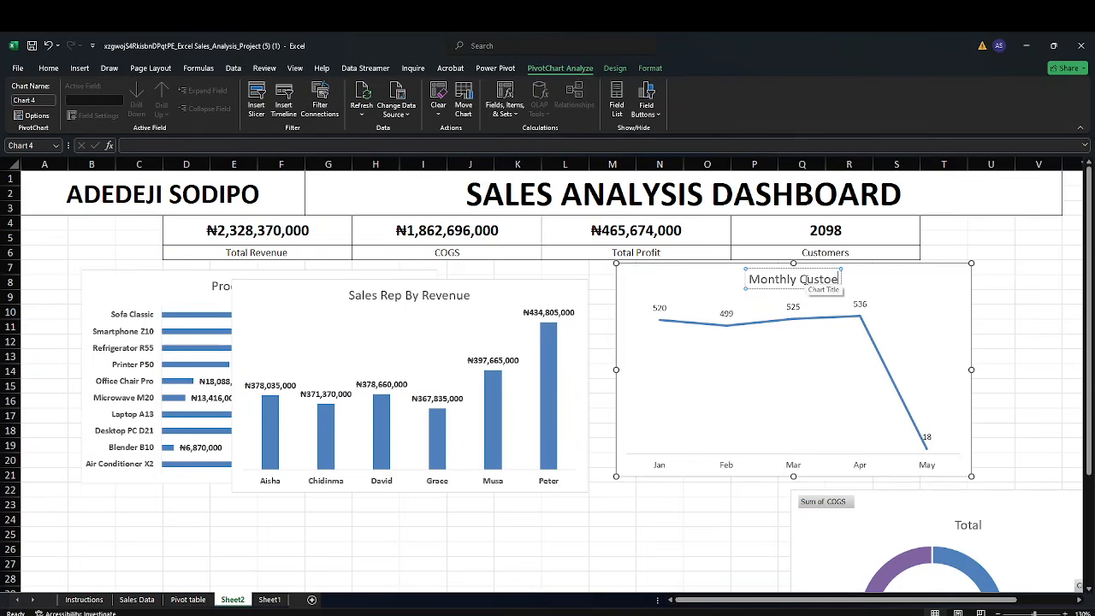
pyautogui.press('BackSpace')
pyautogui.write('m')
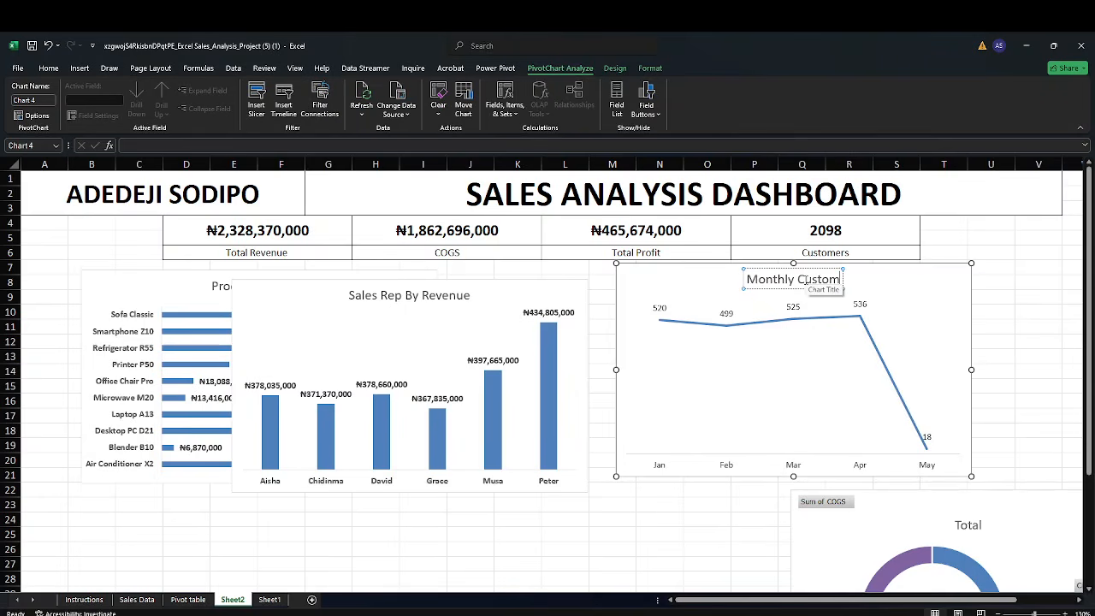
pyautogui.write('ers')
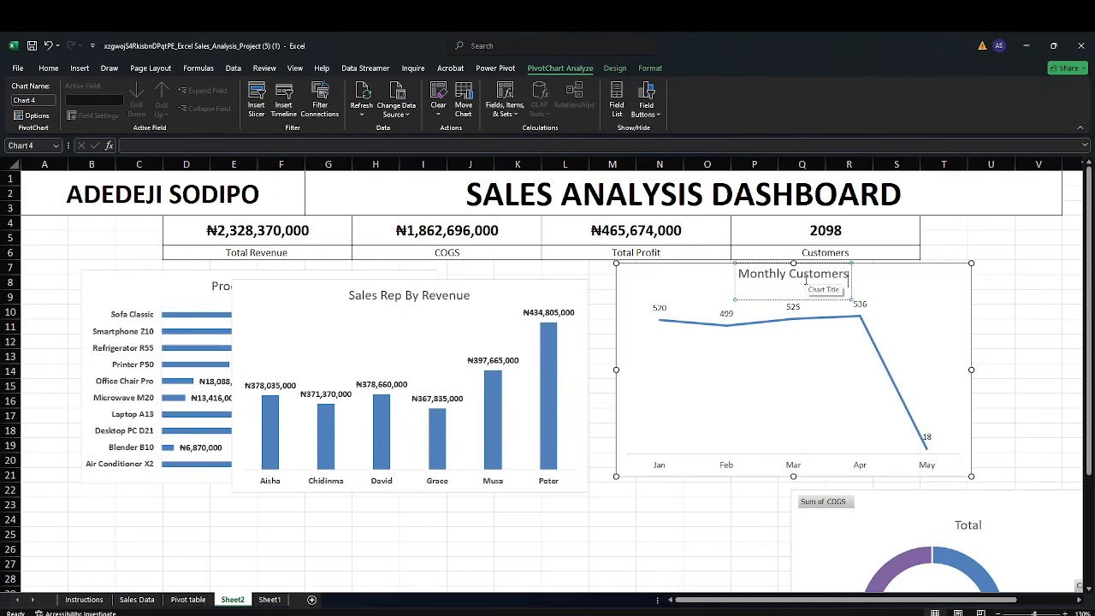
pyautogui.click(990, 240)
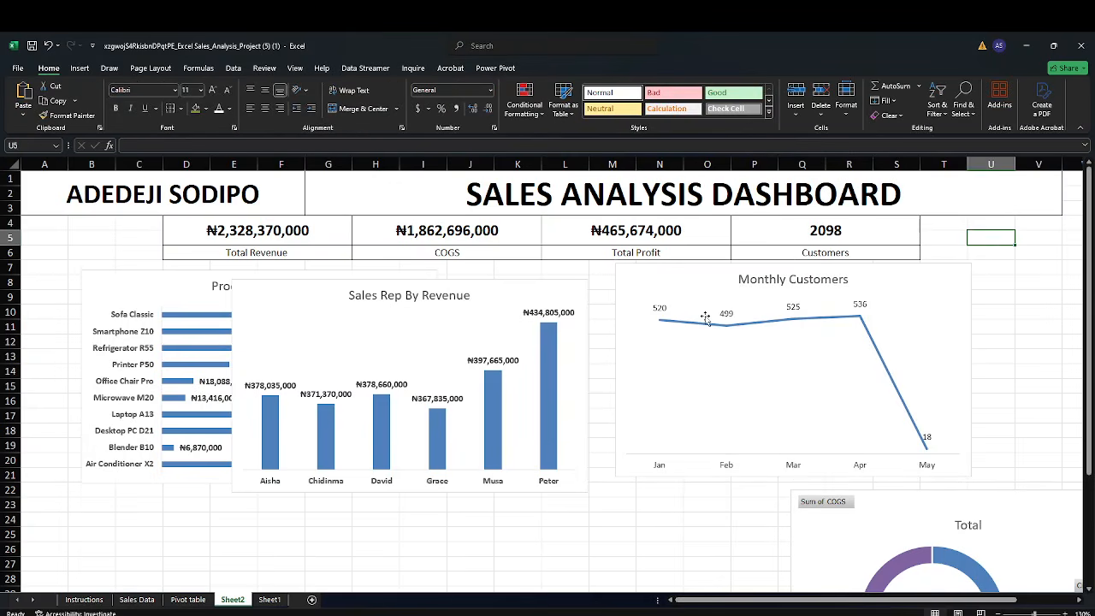
# Bold the data labels and the month axis labels on the Monthly Customers chart
pyautogui.click(660, 309)
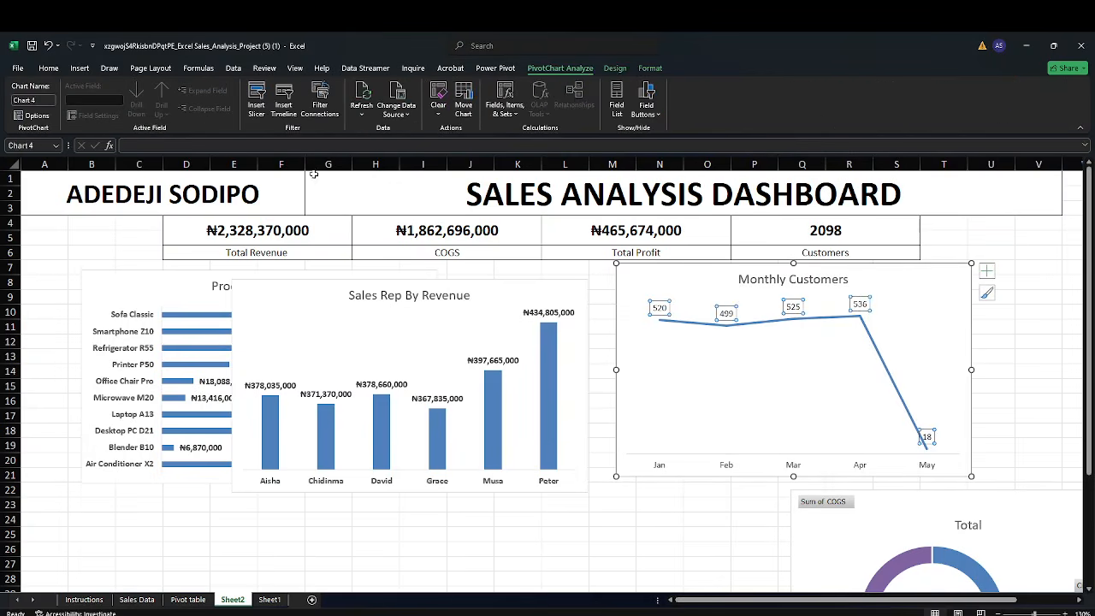
pyautogui.click(49, 70)
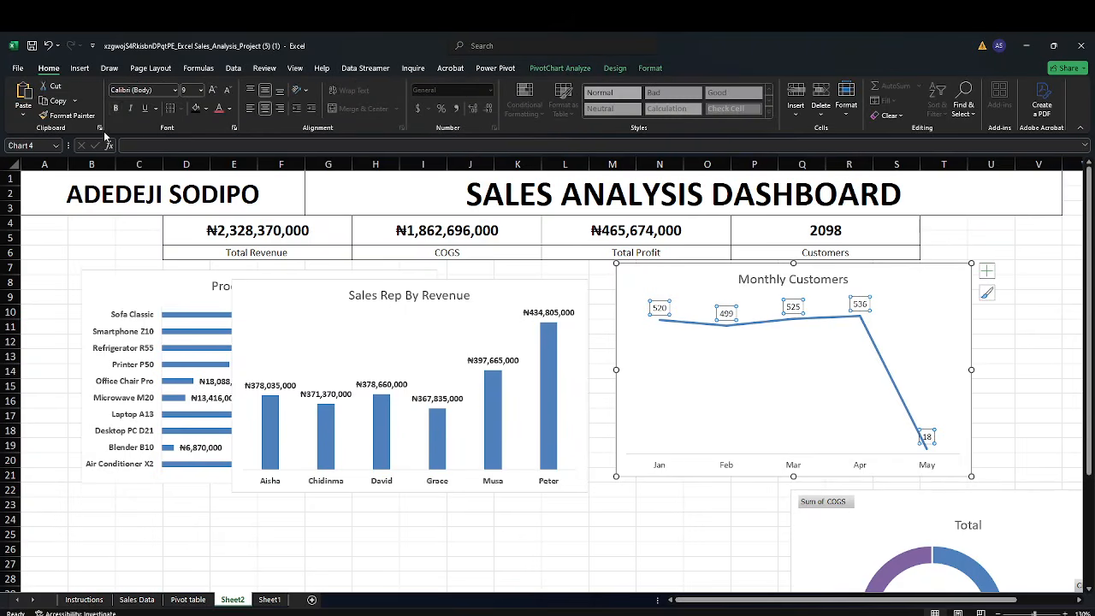
pyautogui.click(114, 109)
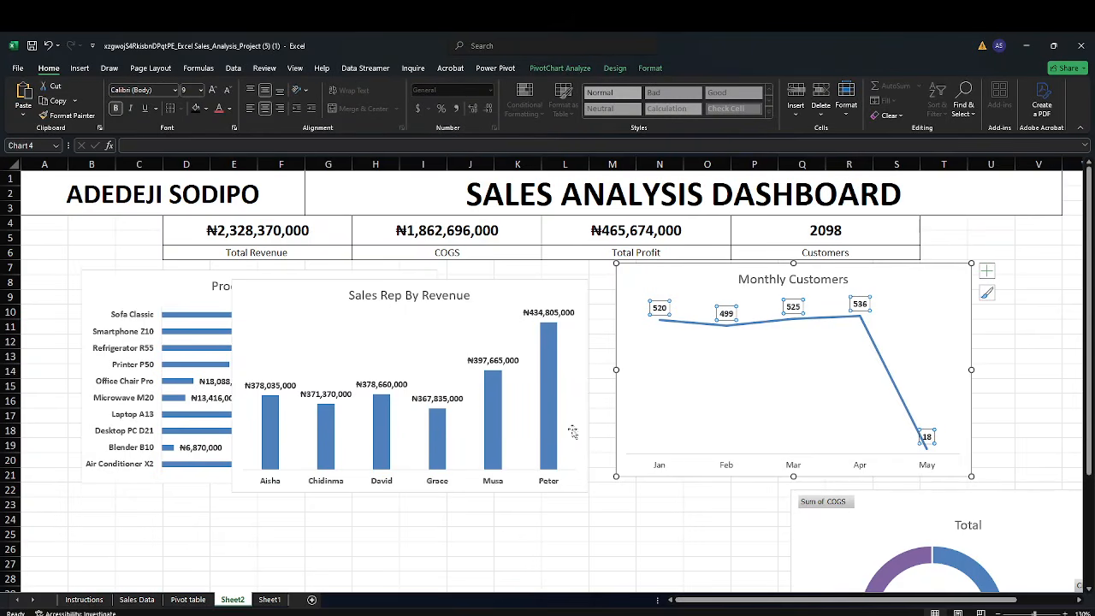
pyautogui.click(656, 467)
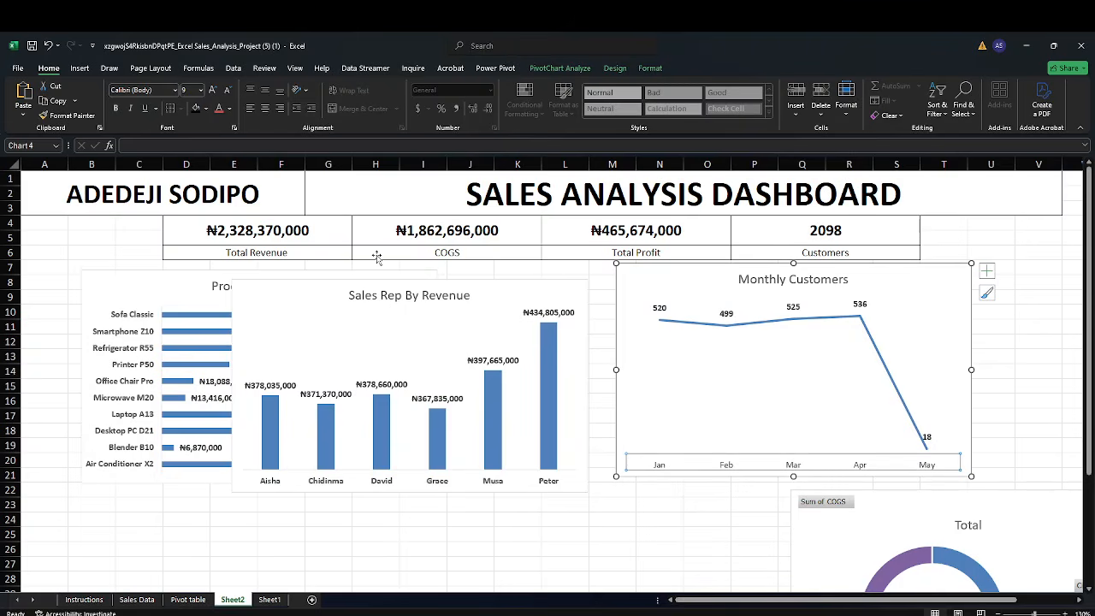
pyautogui.click(115, 109)
pyautogui.click(544, 531)
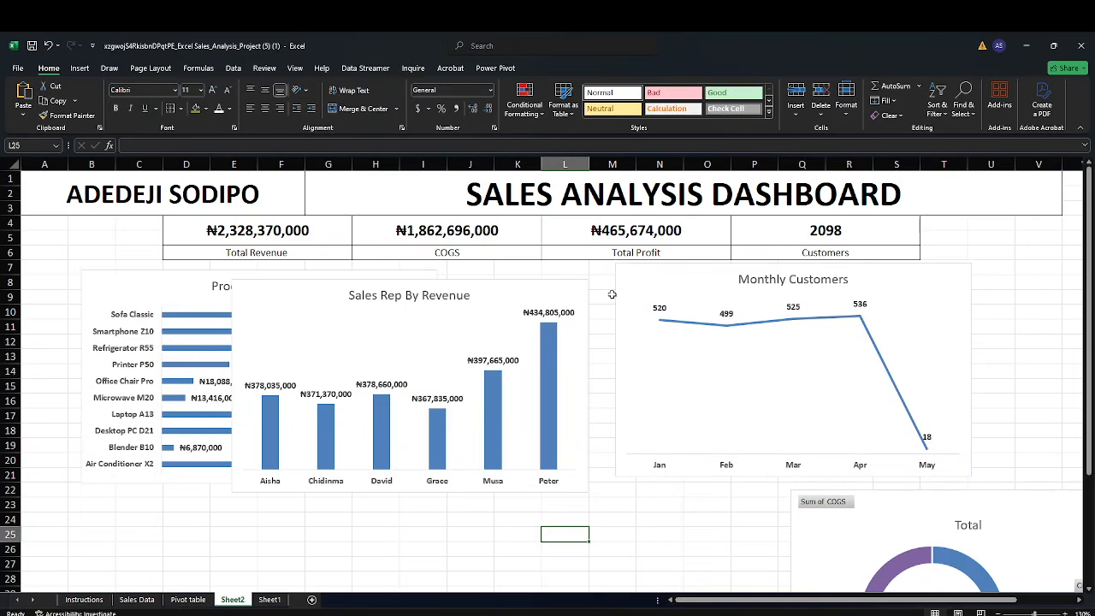
# Move the Monthly Customers chart below the profit chart and the COGS doughnut chart up beside the revenue chart
pyautogui.moveTo(630, 274); pyautogui.dragTo(122, 396)
pyautogui.click(851, 526)
pyautogui.moveTo(851, 527); pyautogui.dragTo(679, 300)
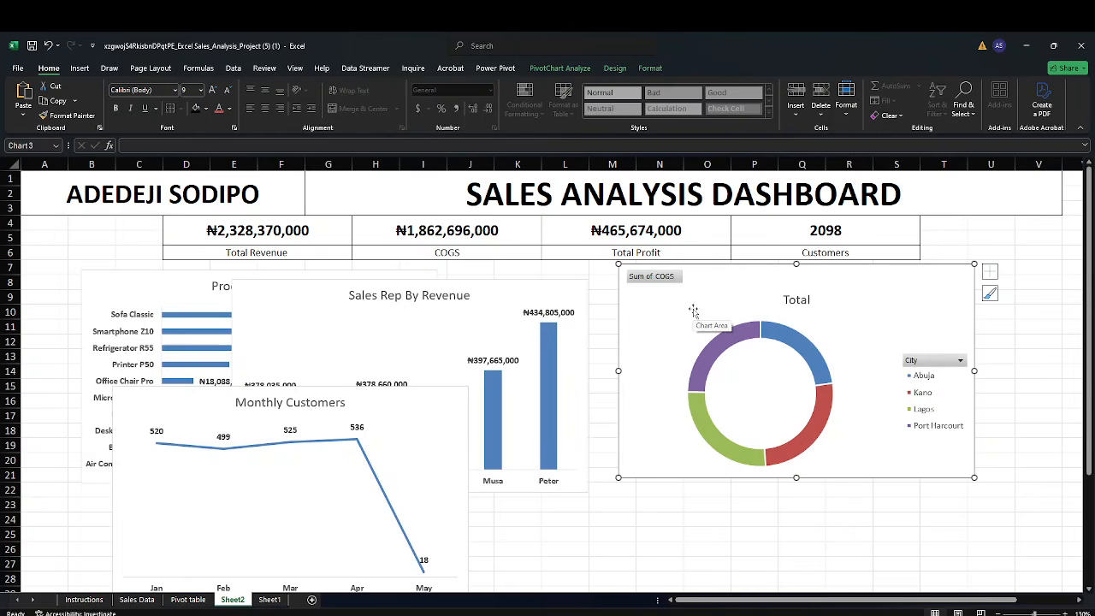
# Hide all field buttons on the COGS doughnut chart
pyautogui.rightClick(655, 276)
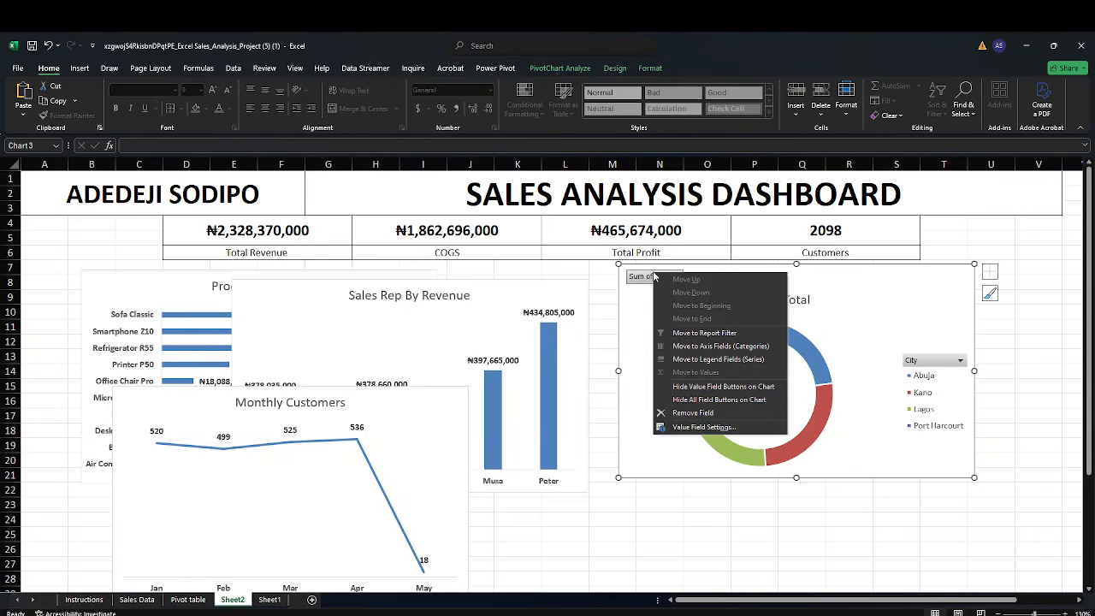
pyautogui.click(723, 399)
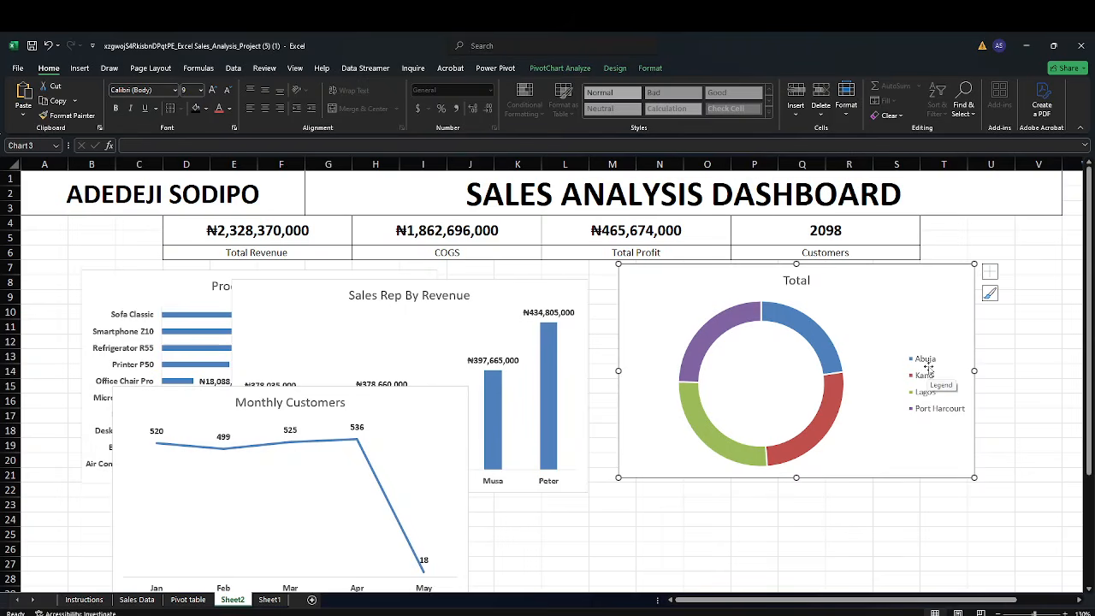
# Turn on data labels for the COGS doughnut chart
pyautogui.moveTo(828, 351)
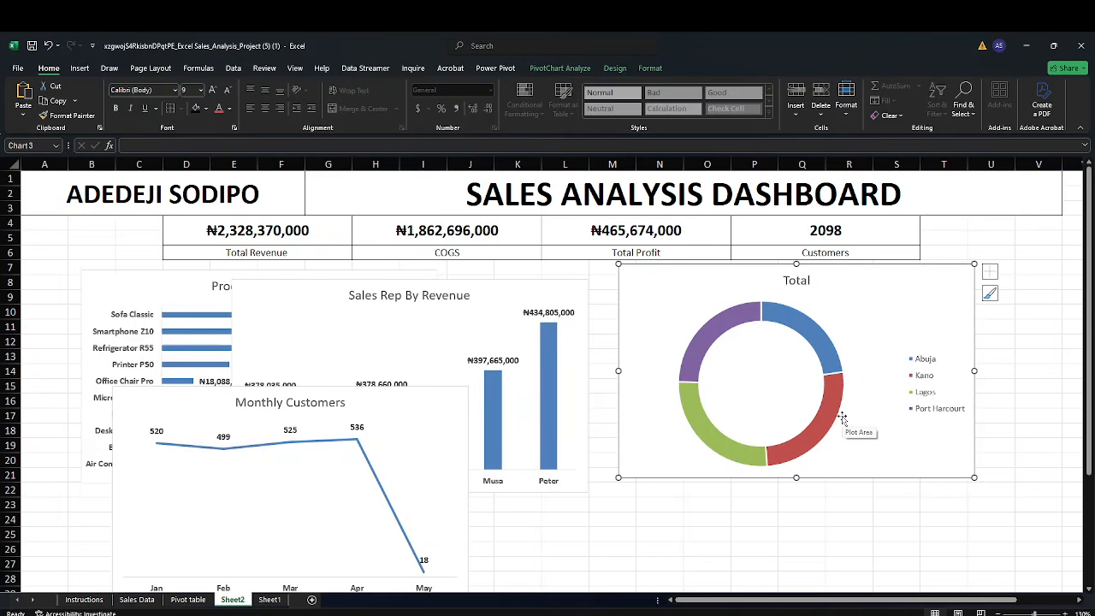
pyautogui.moveTo(719, 456)
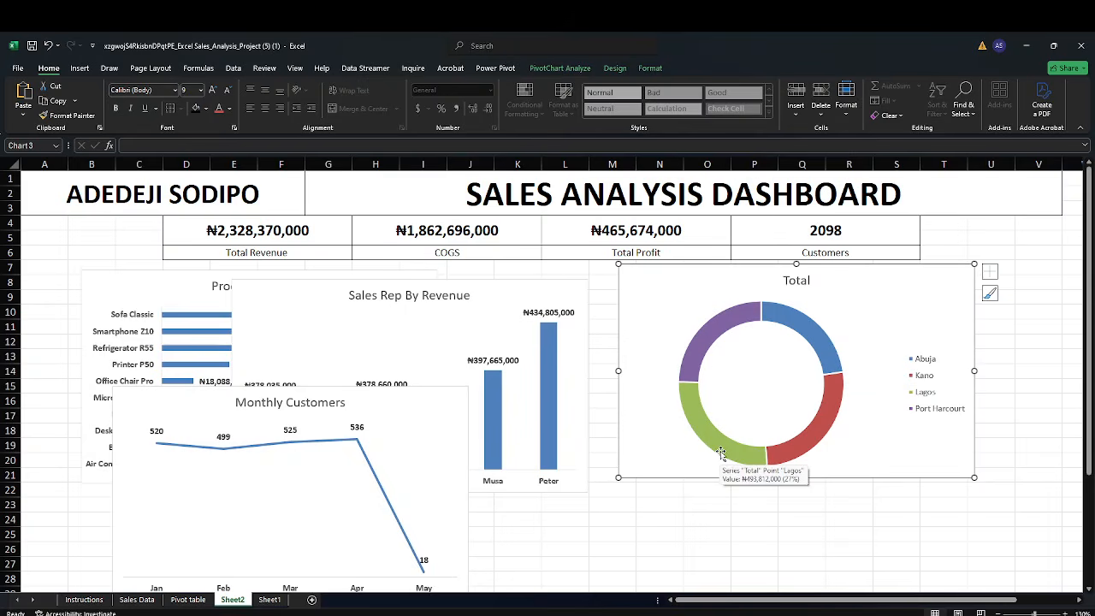
pyautogui.moveTo(705, 352)
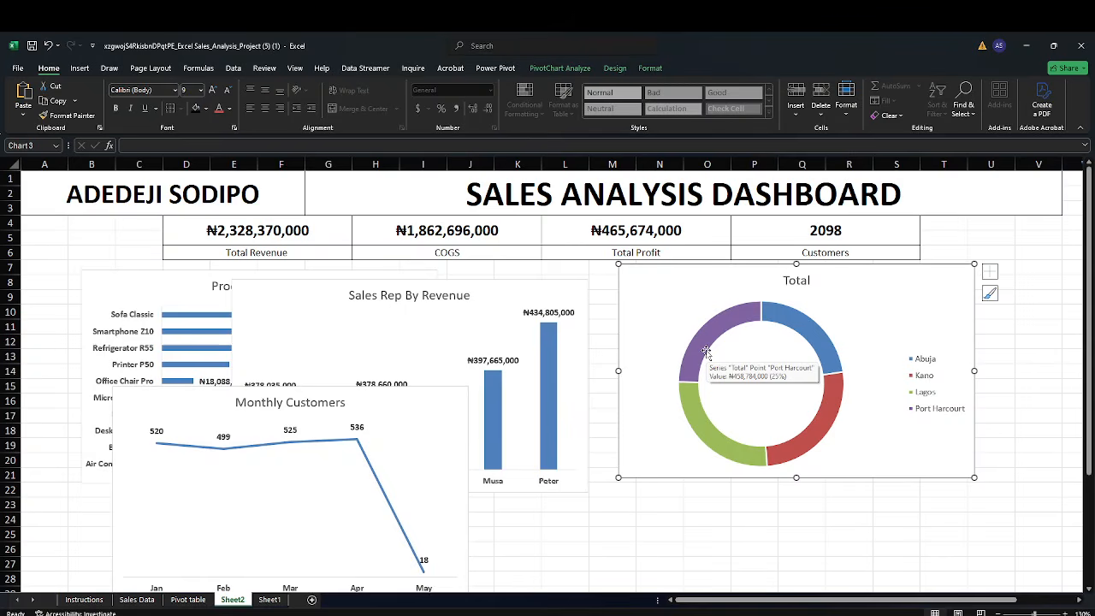
pyautogui.click(986, 272)
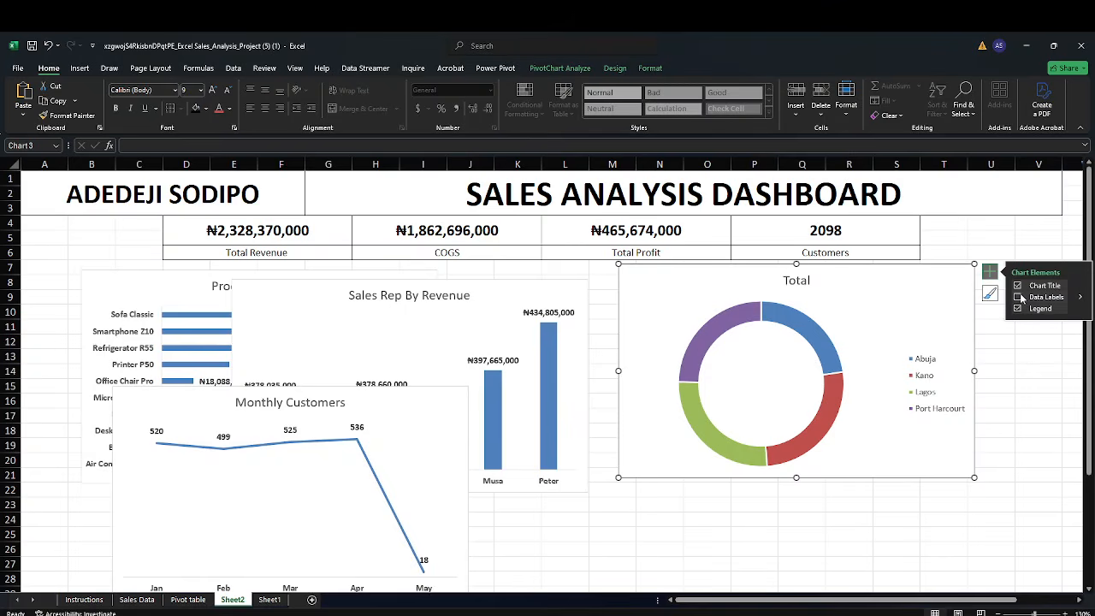
pyautogui.click(1017, 296)
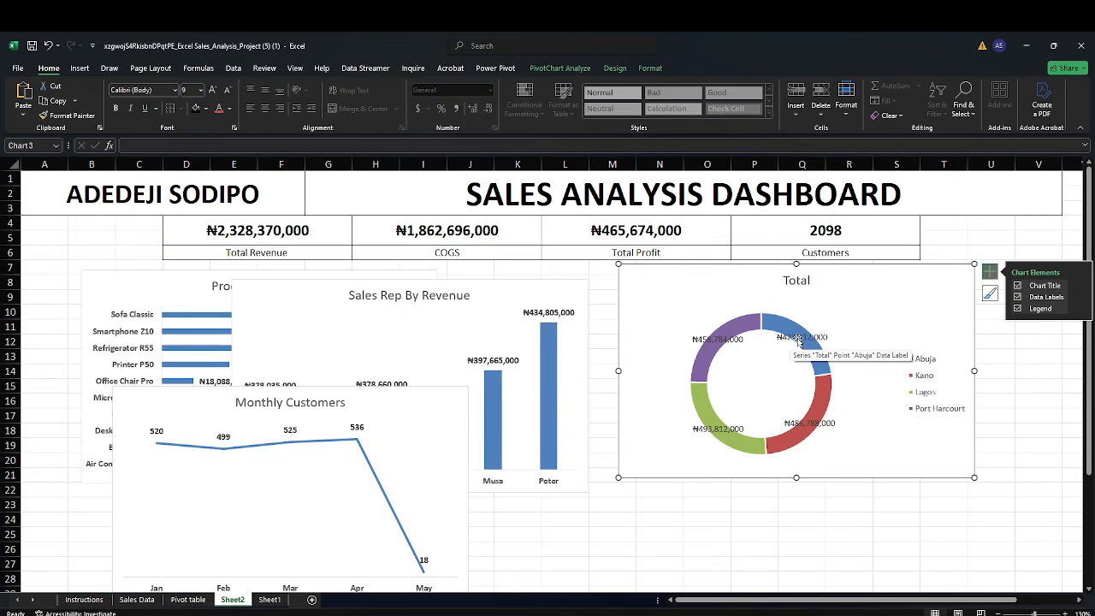
# Reposition each doughnut data label outside its ring segment so the values sit beside the chart
pyautogui.moveTo(798, 340); pyautogui.dragTo(844, 339)
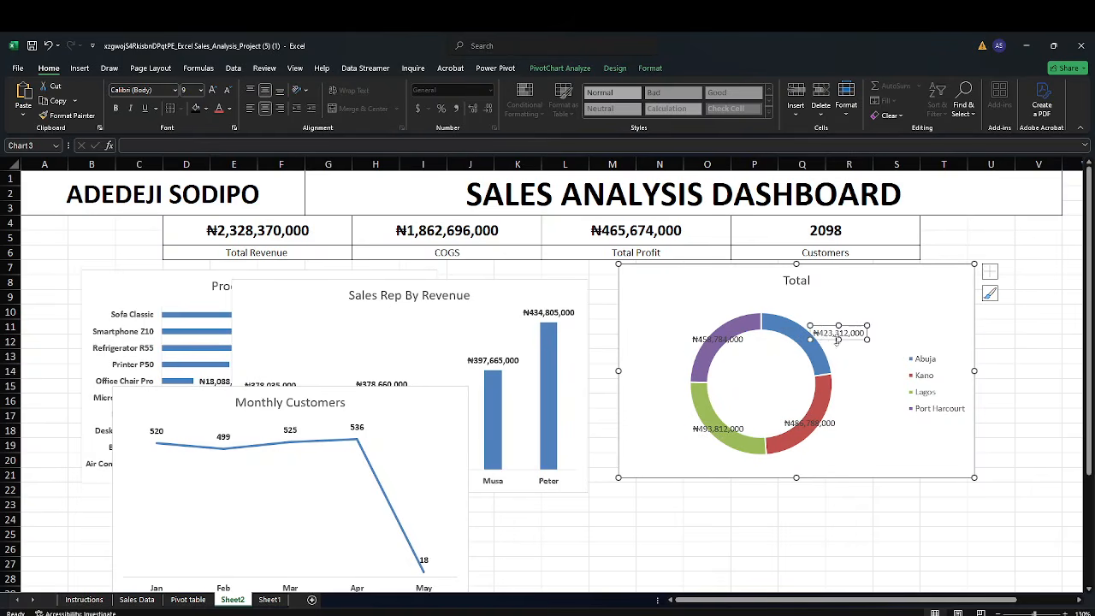
pyautogui.click(819, 422)
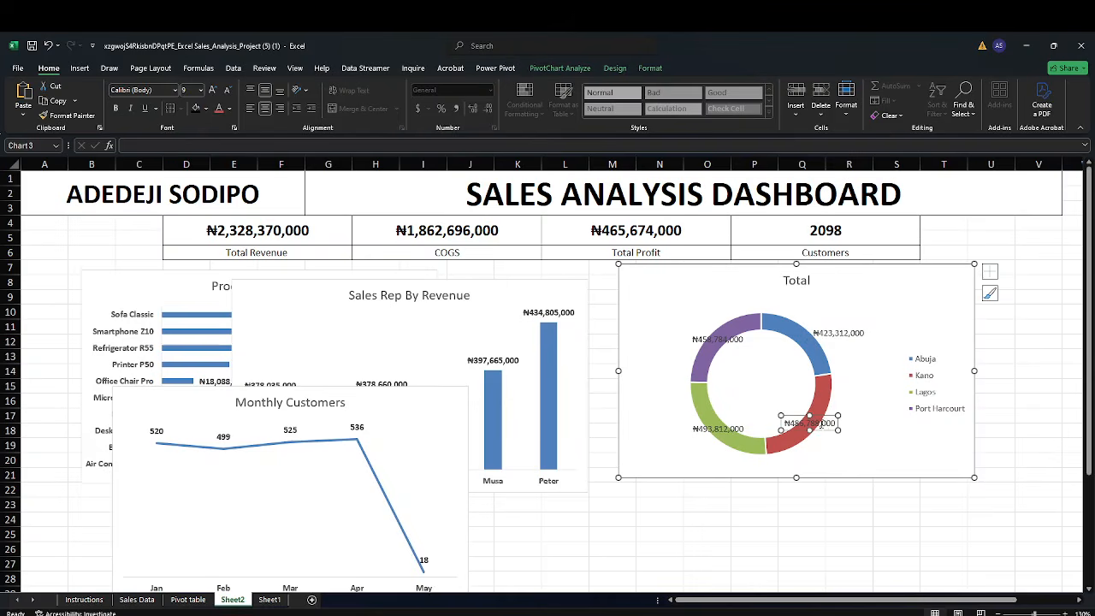
pyautogui.moveTo(817, 432); pyautogui.dragTo(848, 434)
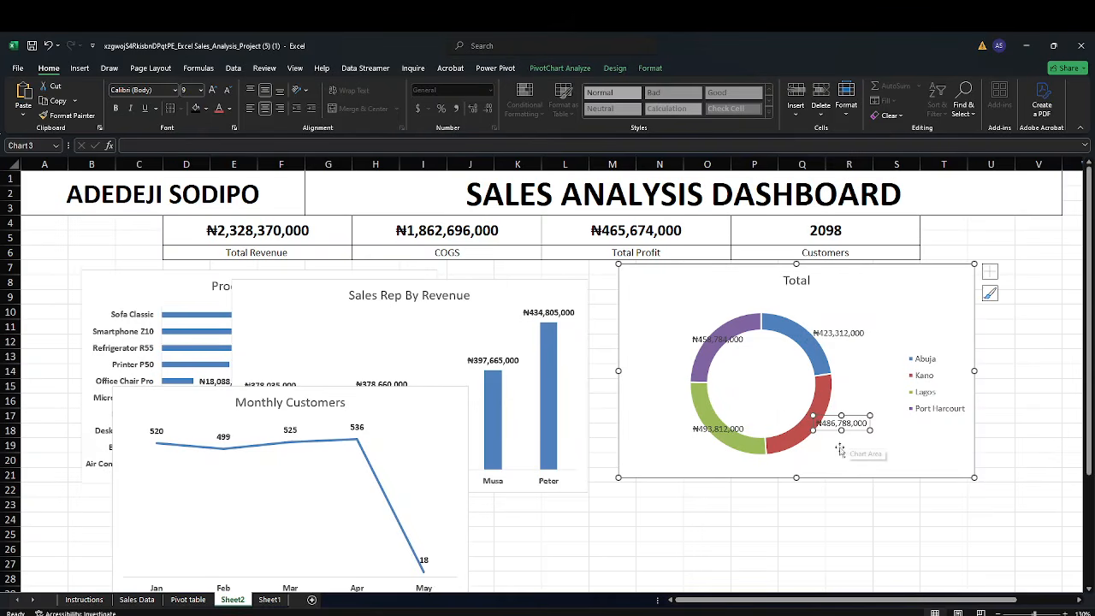
pyautogui.click(708, 428)
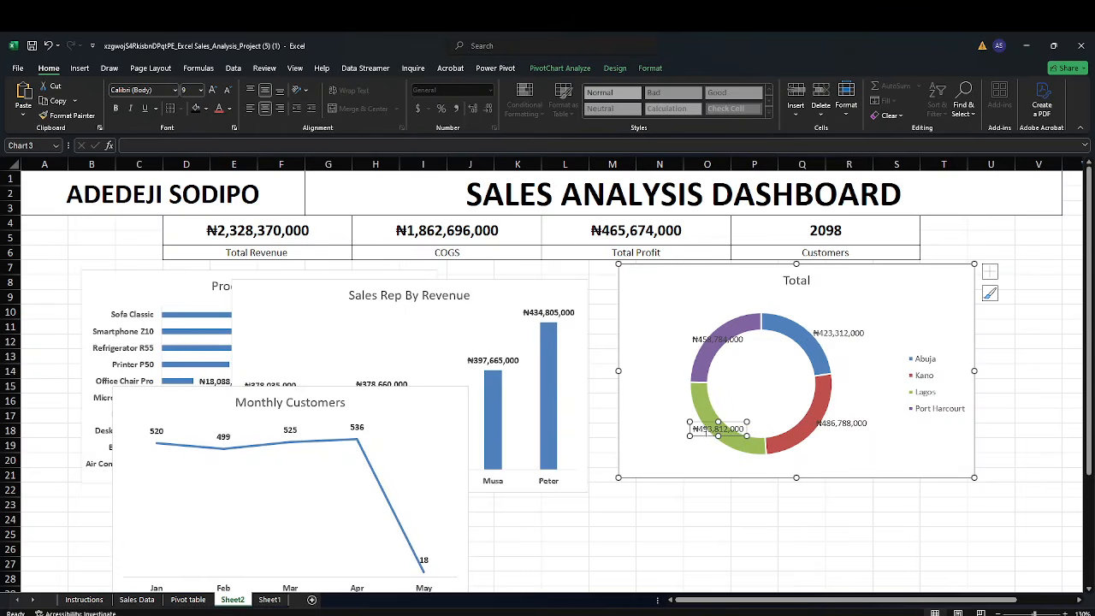
pyautogui.moveTo(701, 435); pyautogui.dragTo(666, 432)
pyautogui.click(701, 337)
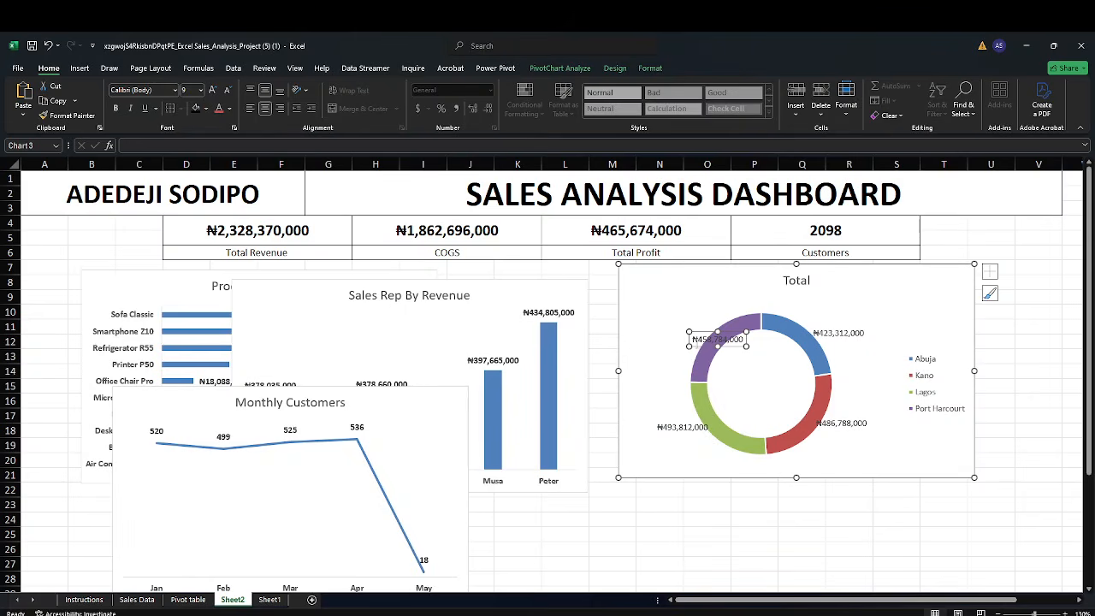
pyautogui.moveTo(690, 344); pyautogui.dragTo(657, 344)
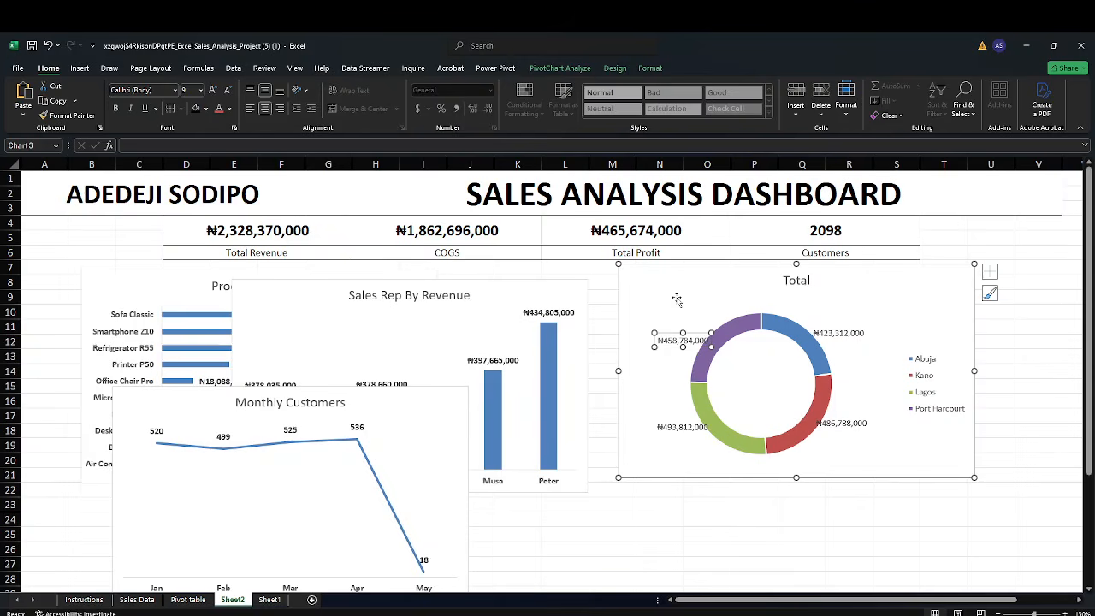
pyautogui.click(847, 338)
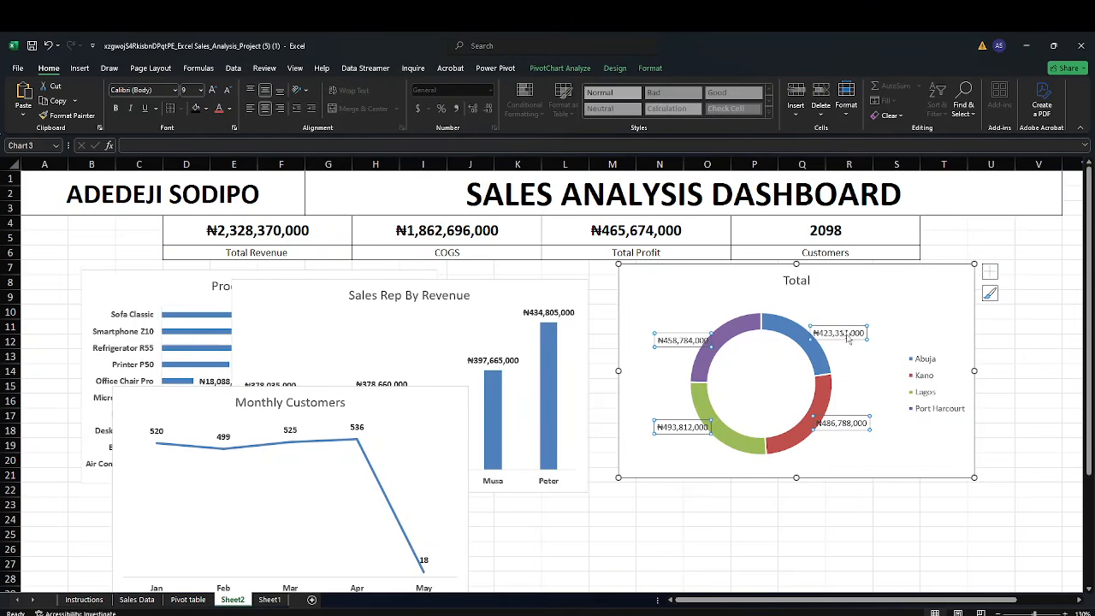
pyautogui.click(847, 340)
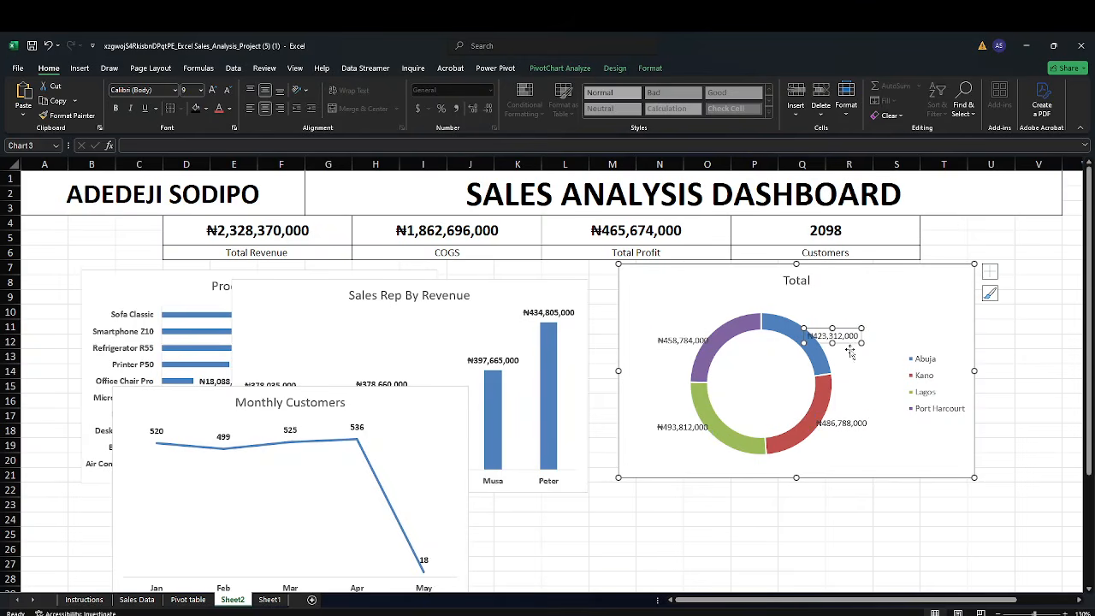
pyautogui.click(854, 341)
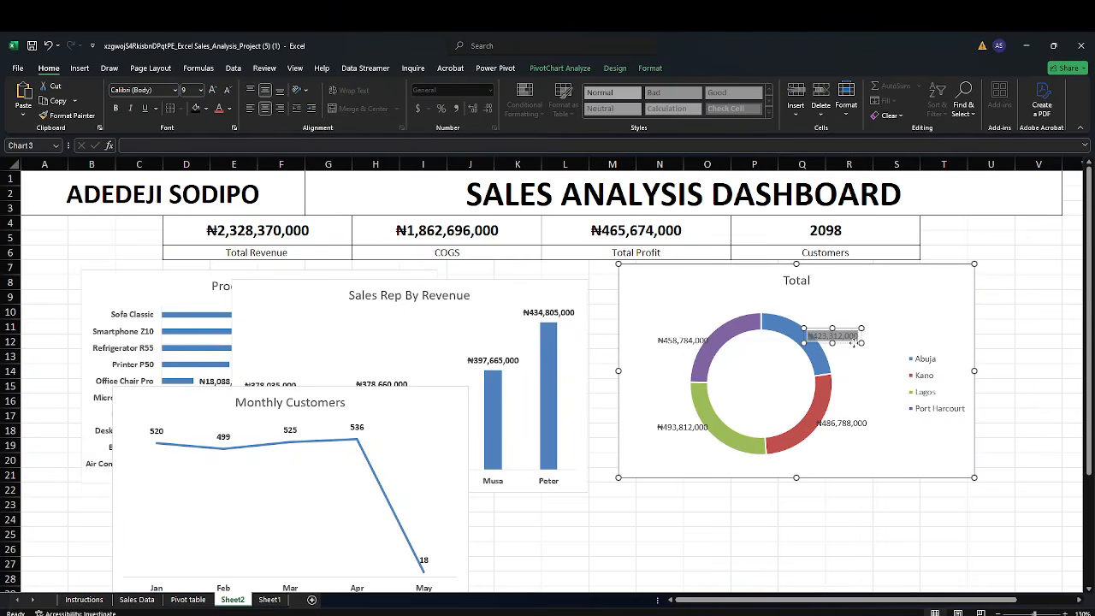
pyautogui.click(865, 354)
pyautogui.click(851, 343)
pyautogui.click(850, 344)
pyautogui.moveTo(850, 343); pyautogui.dragTo(856, 343)
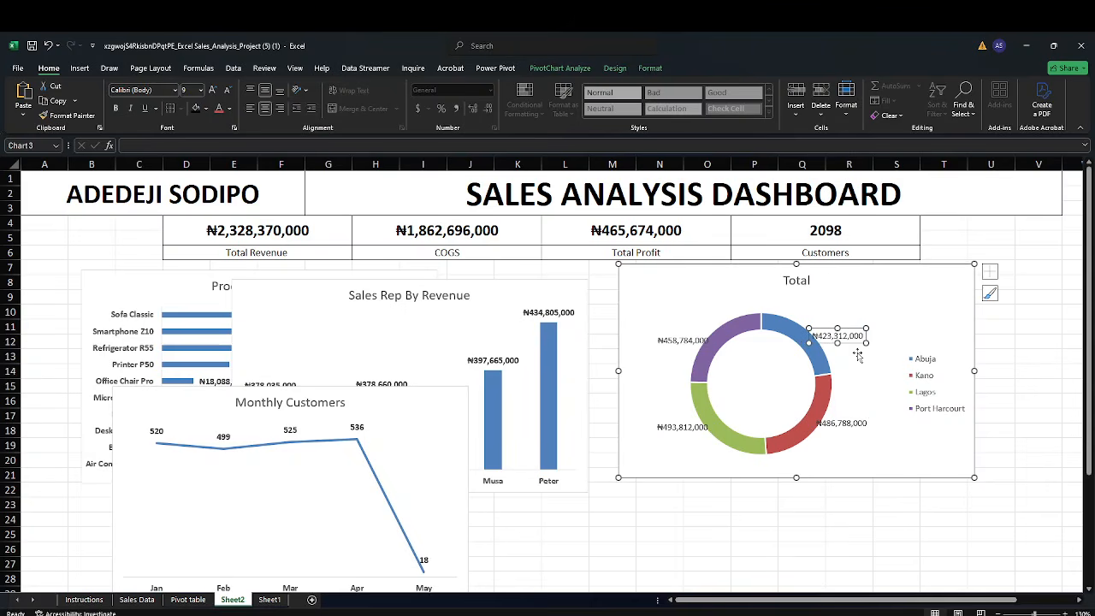
# Bold the doughnut chart's data labels and its city legend
pyautogui.click(908, 314)
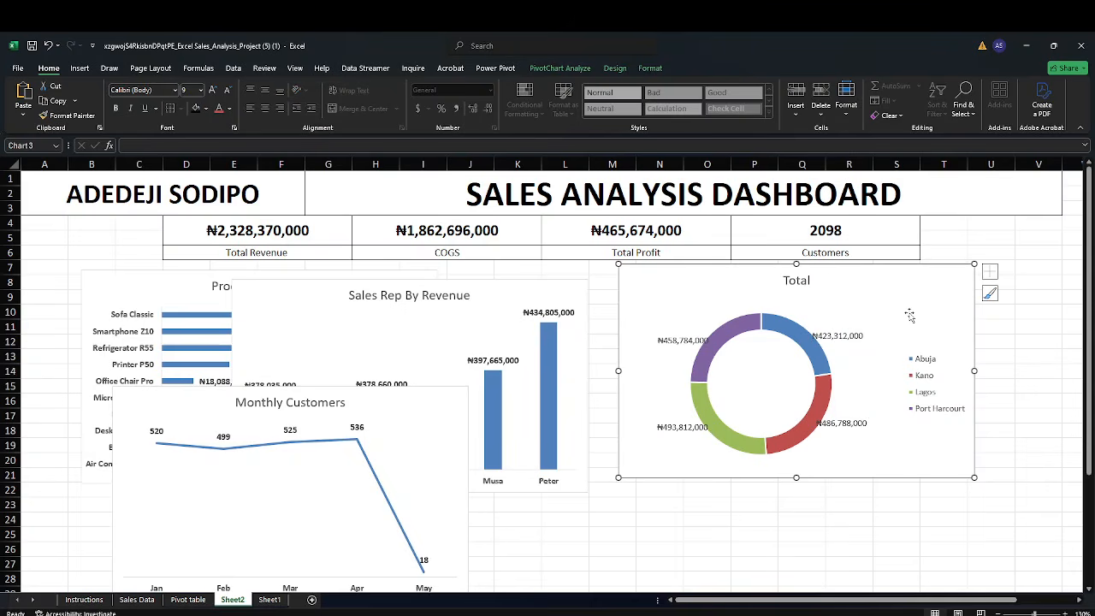
pyautogui.click(680, 341)
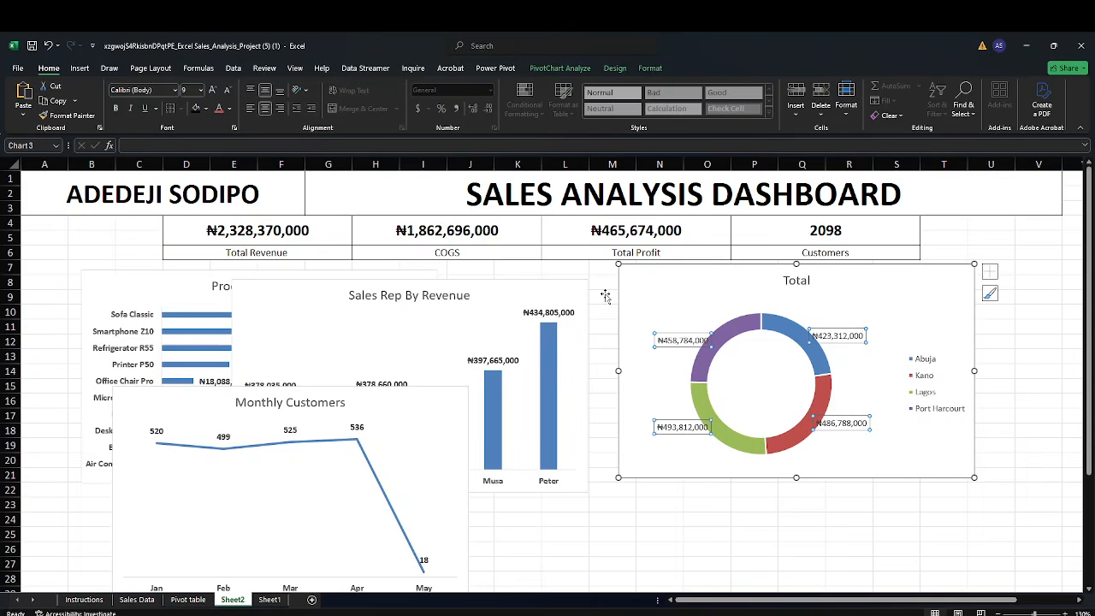
pyautogui.click(115, 108)
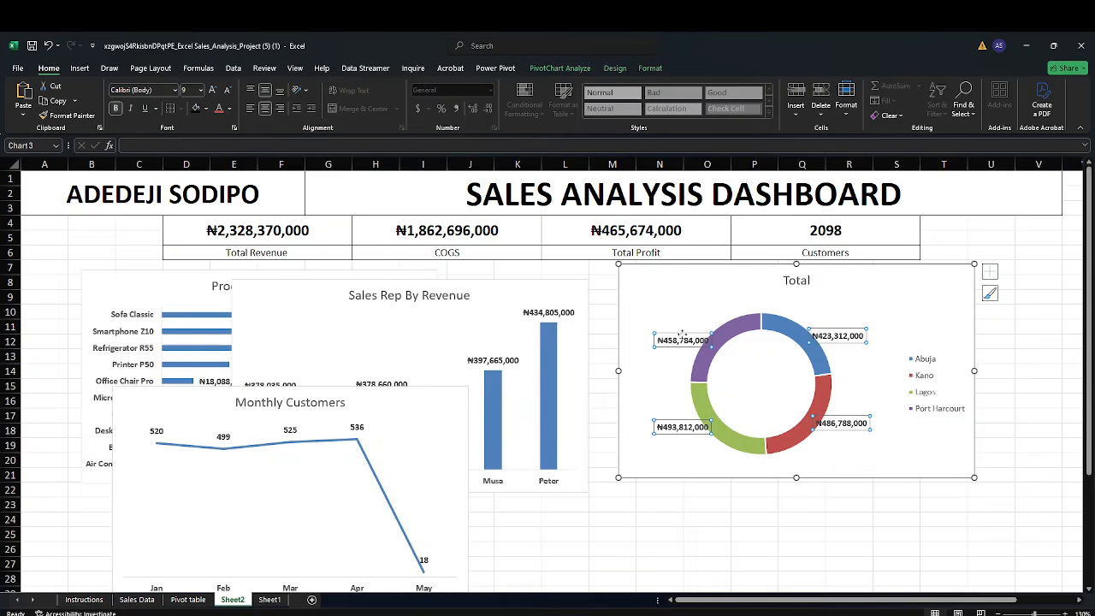
pyautogui.click(687, 300)
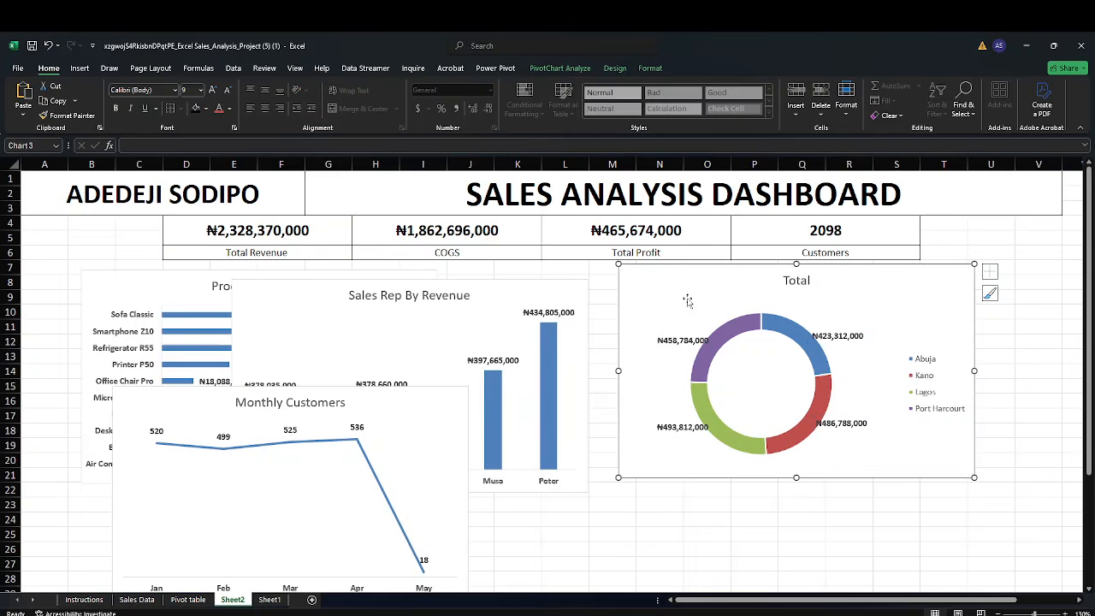
pyautogui.click(934, 365)
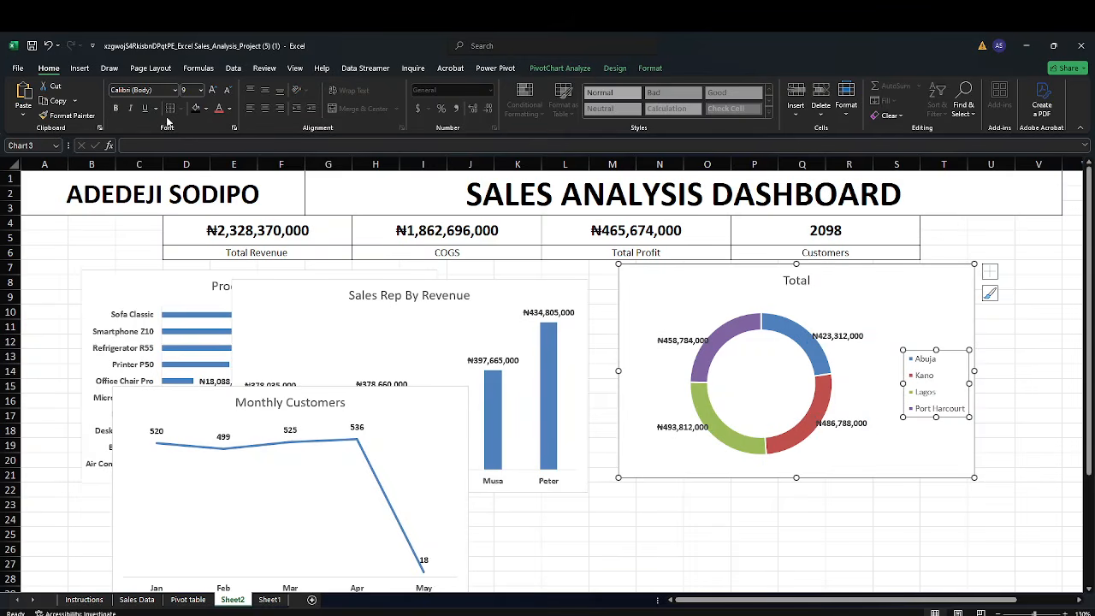
pyautogui.click(118, 108)
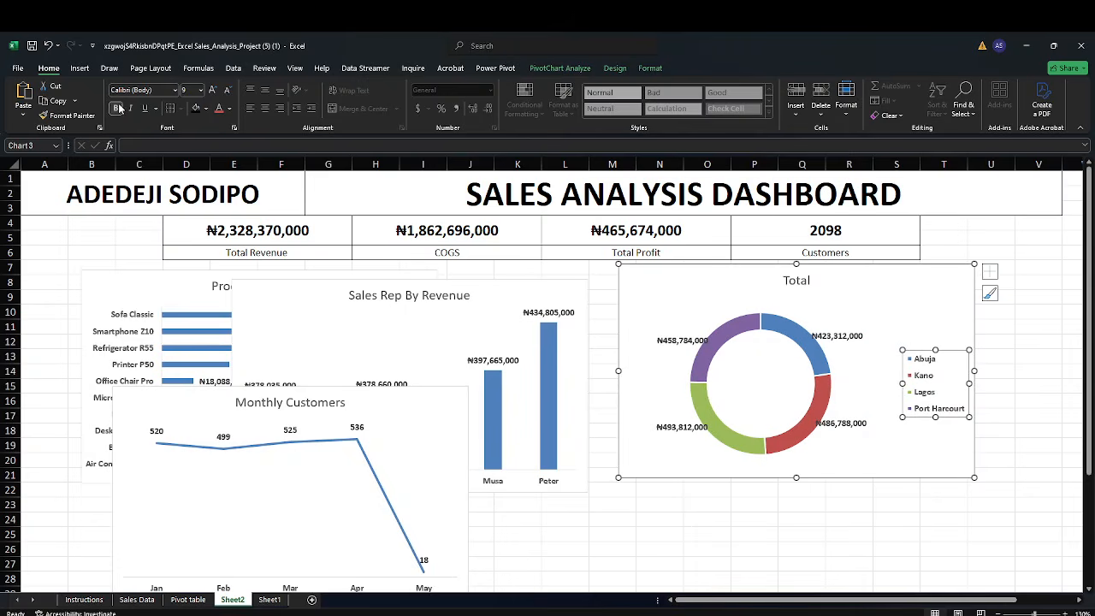
# Move the doughnut, revenue and customer charts to the right to uncover the Product By Profit chart
pyautogui.click(604, 330)
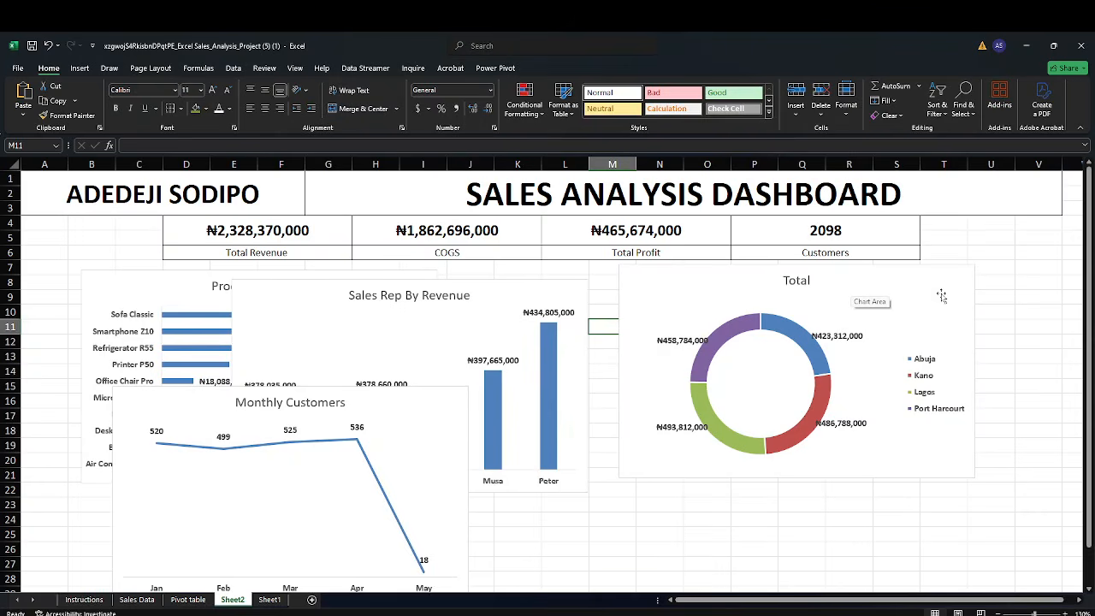
pyautogui.moveTo(936, 284); pyautogui.dragTo(1090, 373)
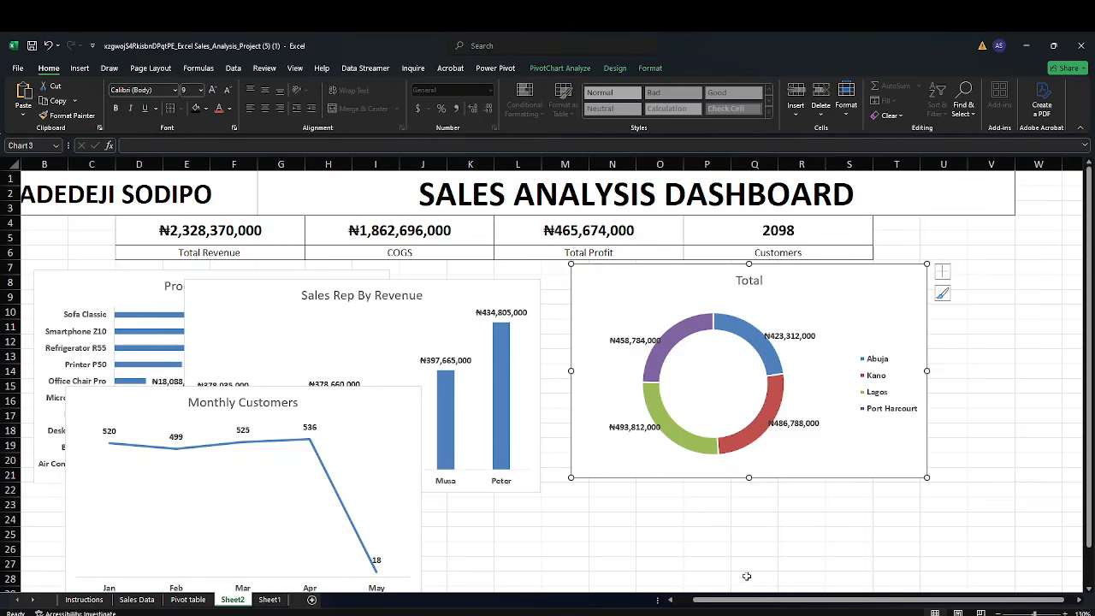
pyautogui.moveTo(747, 603); pyautogui.dragTo(715, 604)
pyautogui.moveTo(635, 294); pyautogui.dragTo(836, 362)
pyautogui.moveTo(554, 296); pyautogui.dragTo(798, 334)
pyautogui.moveTo(433, 415); pyautogui.dragTo(757, 377)
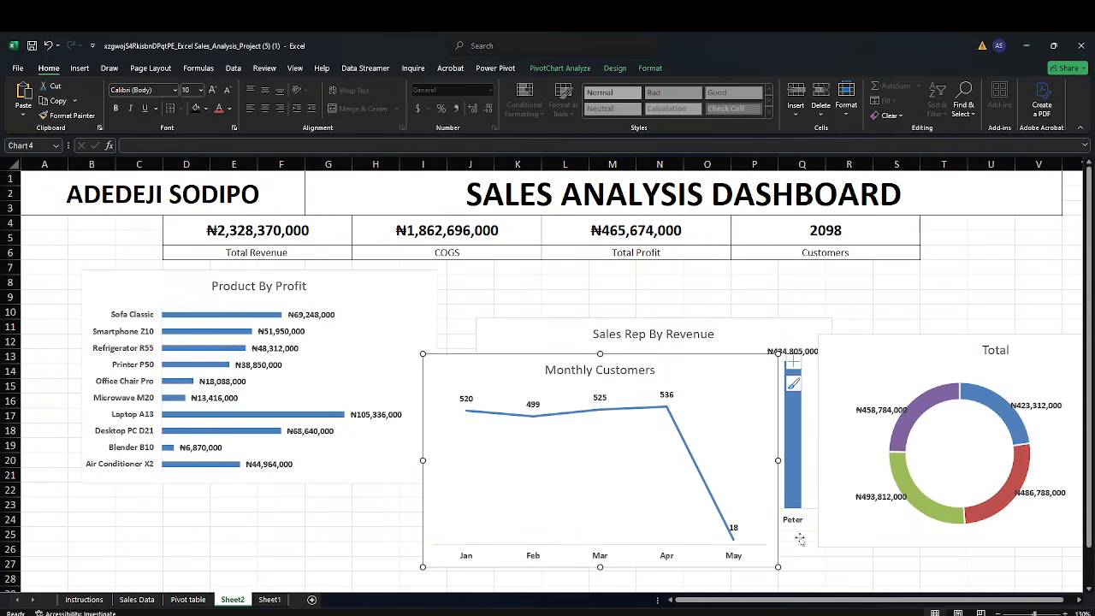
pyautogui.click(706, 595)
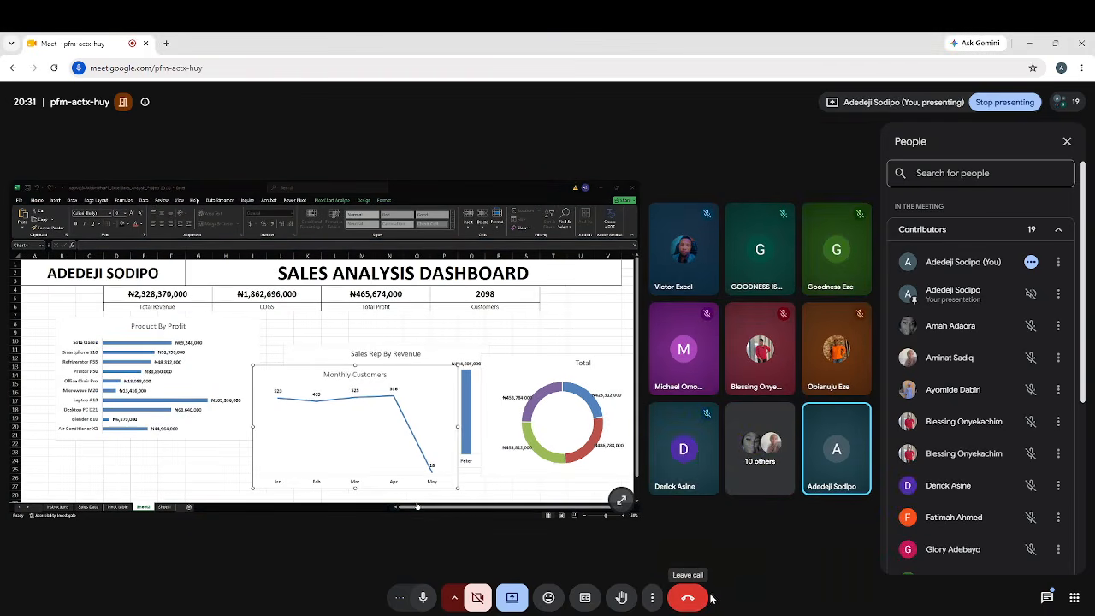
pyautogui.moveTo(735, 613)
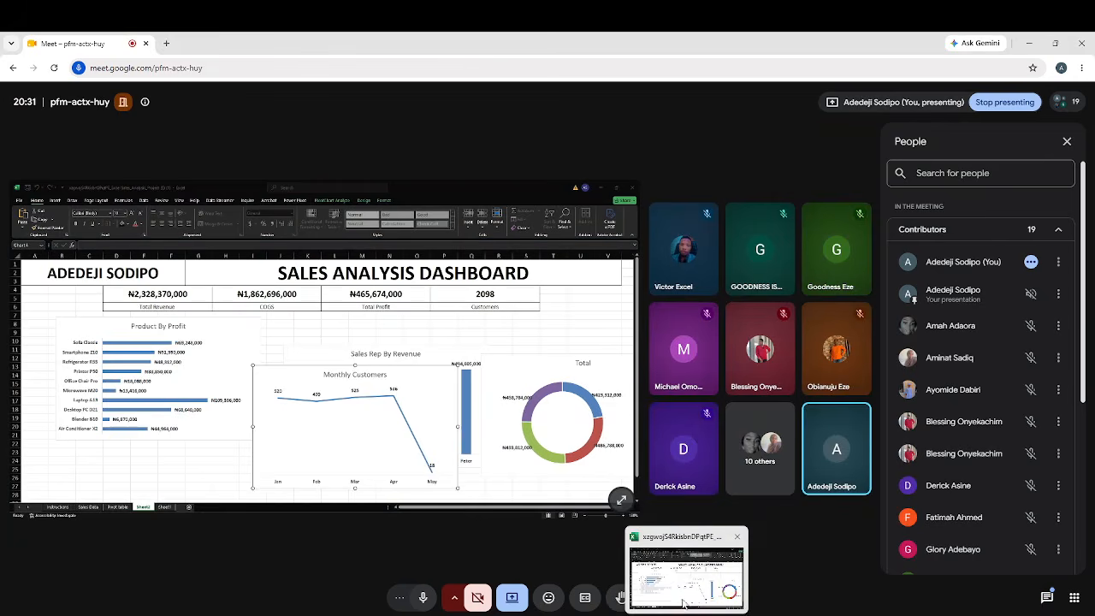
pyautogui.click(686, 609)
# Move the Product By Profit chart to the lower left of the dashboard
pyautogui.moveTo(402, 301)
pyautogui.mouseDown()
pyautogui.moveTo(469, 298)
pyautogui.moveTo(479, 349)
pyautogui.moveTo(460, 390)
pyautogui.moveTo(434, 398)
pyautogui.mouseUp()
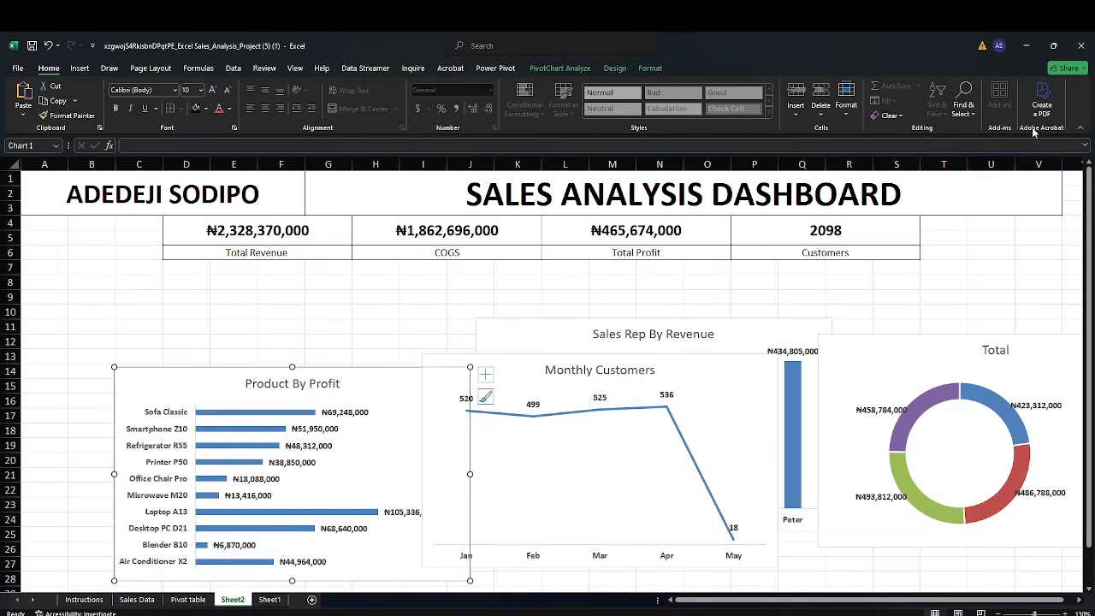
pyautogui.click(1079, 129)
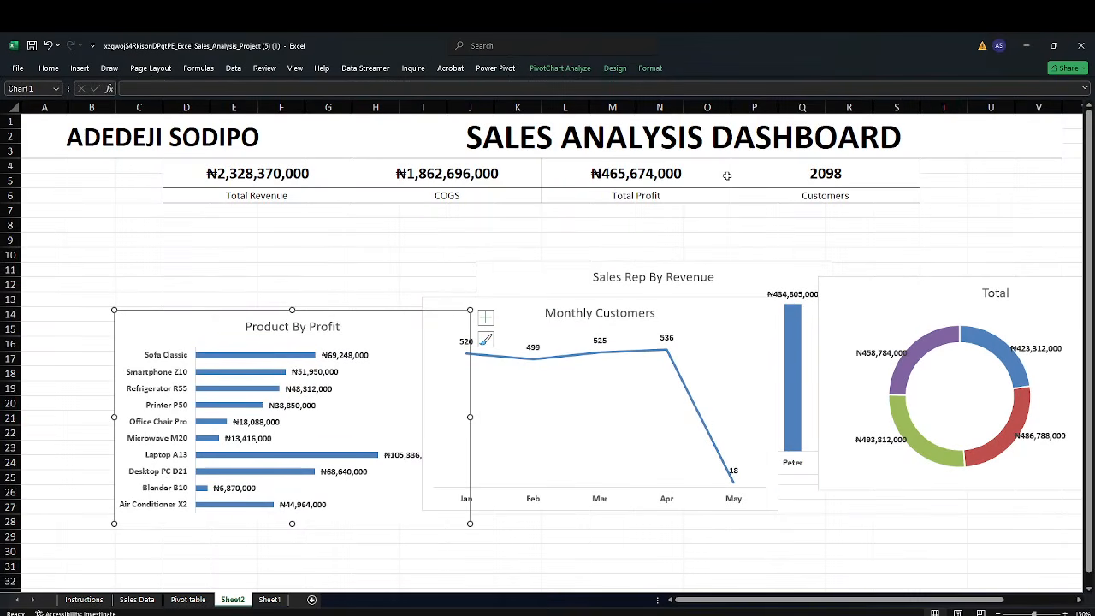
pyautogui.moveTo(395, 329); pyautogui.dragTo(313, 374)
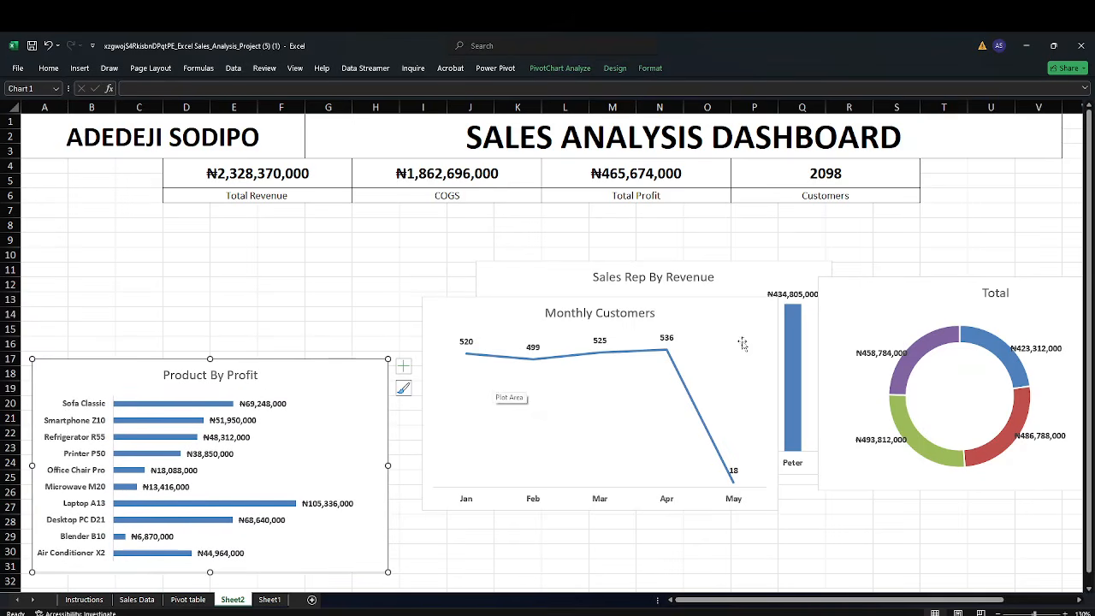
# Move the Monthly Customers chart down below the revenue chart
pyautogui.click(758, 407)
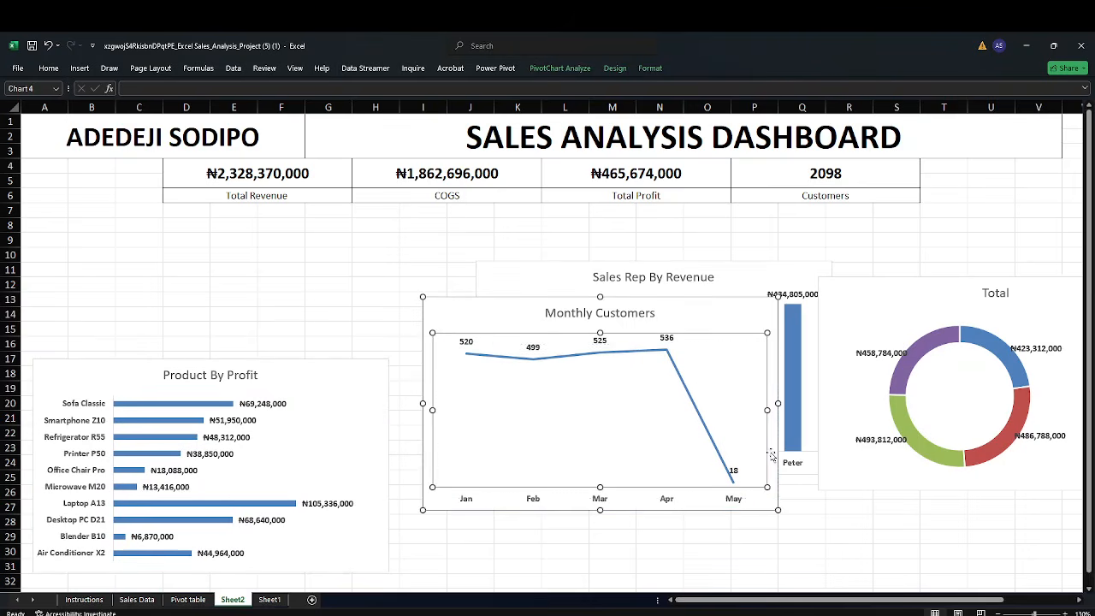
pyautogui.moveTo(771, 456); pyautogui.dragTo(772, 457)
pyautogui.moveTo(741, 313); pyautogui.dragTo(743, 435)
# Move the COGS doughnut chart under the KPI cards at the upper left and reduce its height
pyautogui.moveTo(852, 292); pyautogui.dragTo(202, 224)
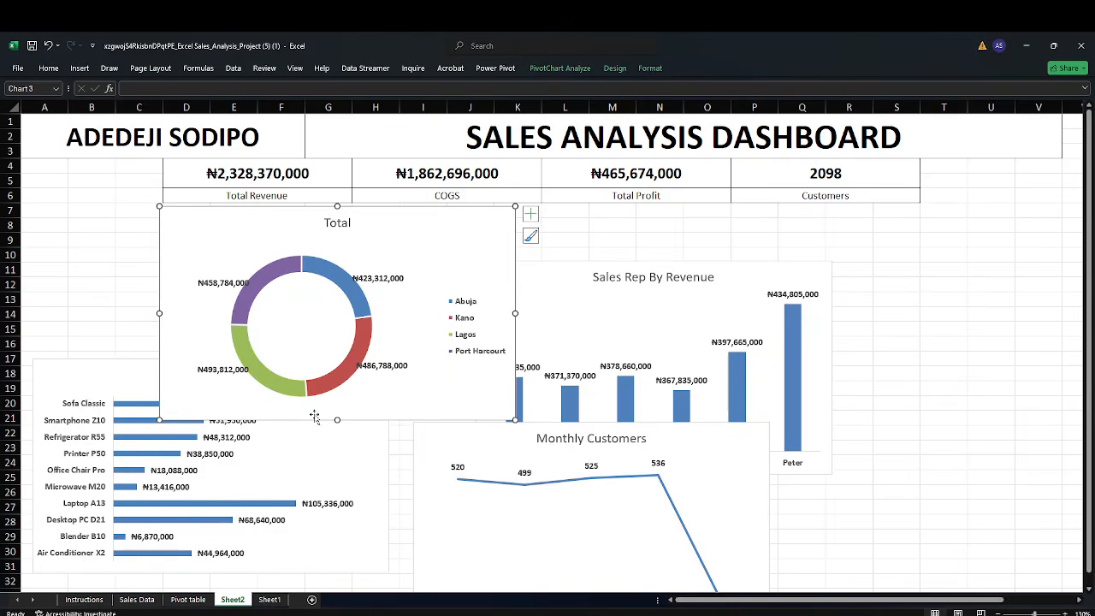
pyautogui.moveTo(337, 421); pyautogui.dragTo(337, 355)
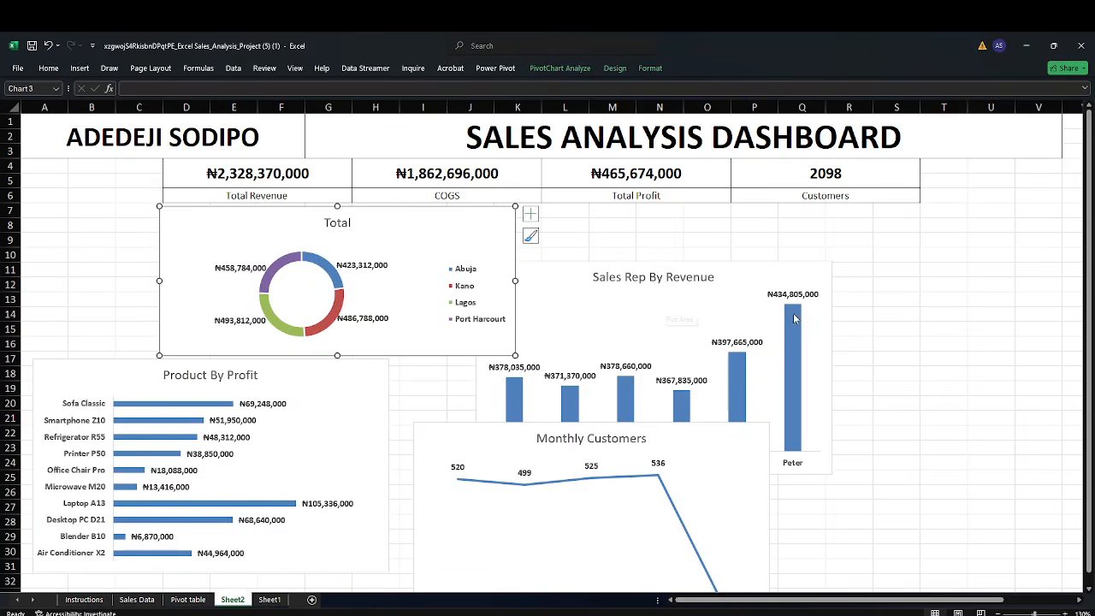
# Move the Sales Rep By Revenue chart up beside the doughnut chart and widen it
pyautogui.moveTo(781, 288); pyautogui.dragTo(814, 221)
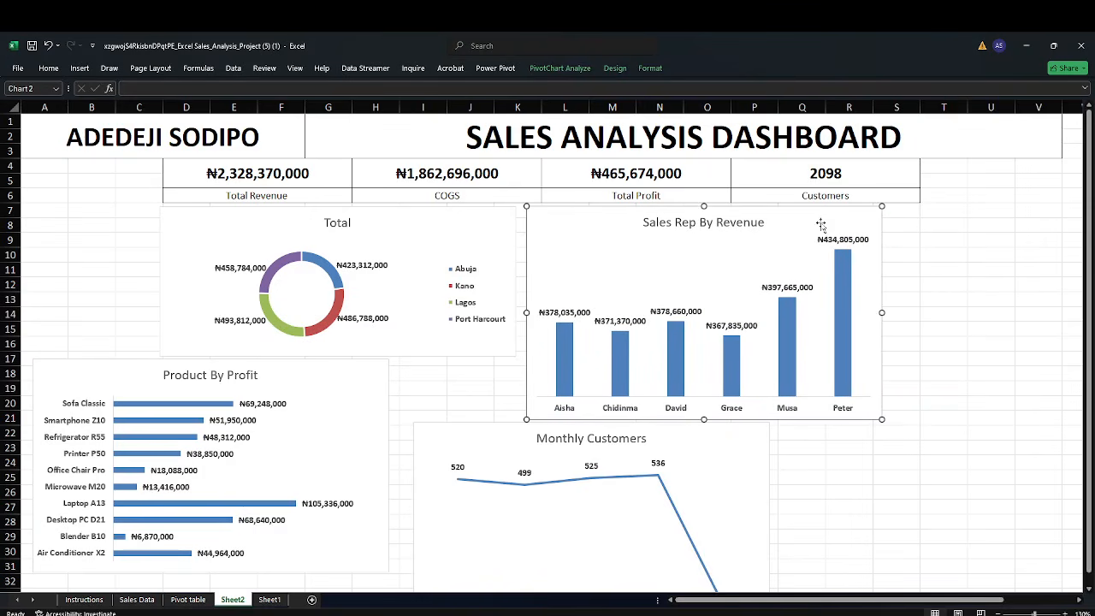
pyautogui.moveTo(885, 312); pyautogui.dragTo(915, 312)
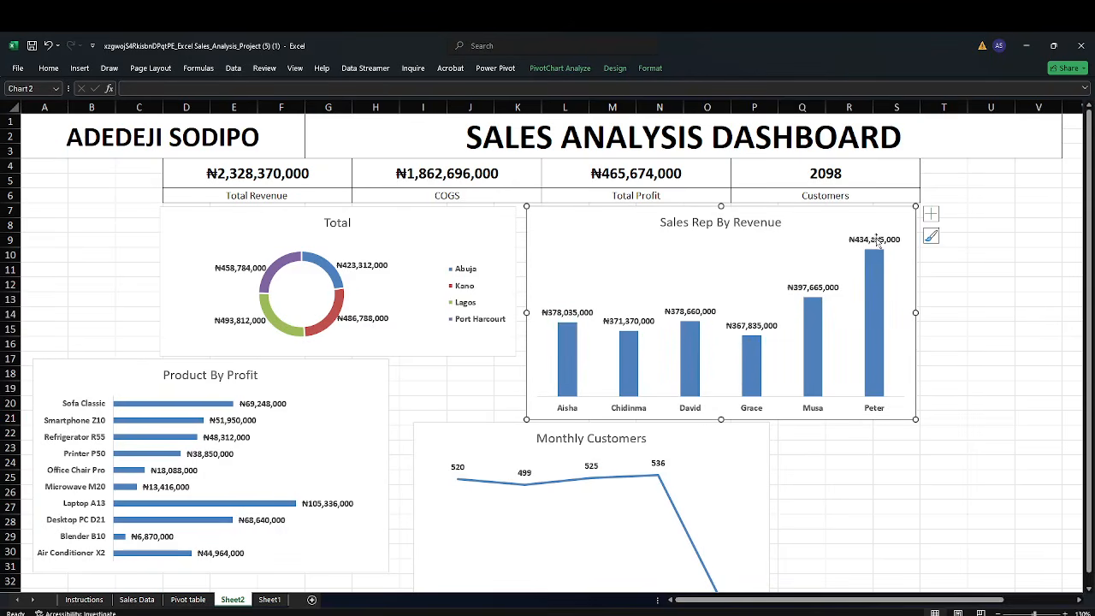
pyautogui.moveTo(887, 220); pyautogui.dragTo(883, 229)
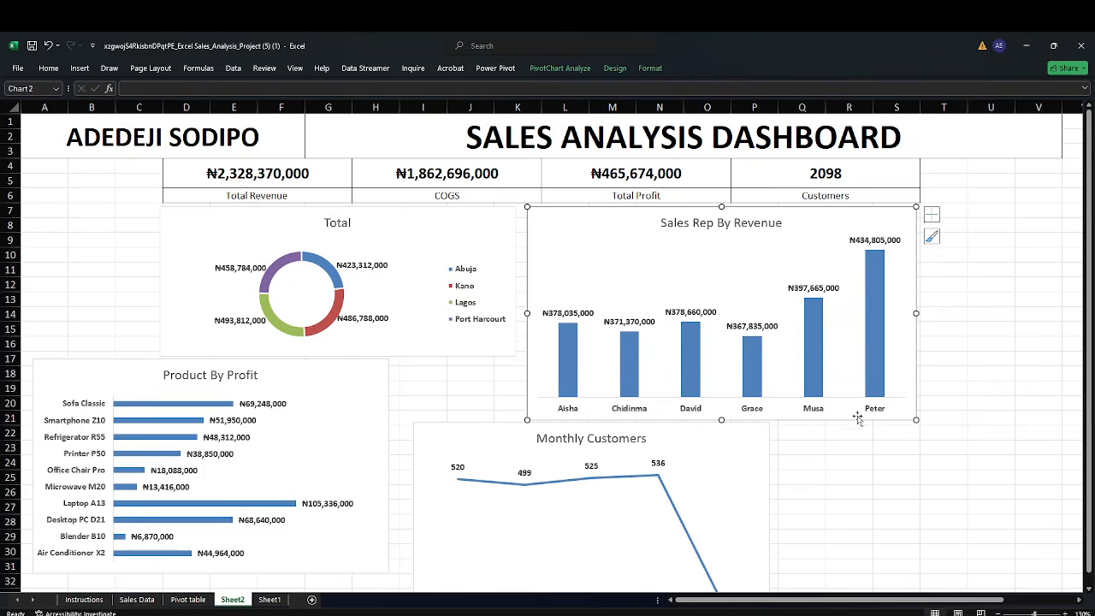
# Shorten the Sales Rep By Revenue chart and move the Monthly Customers chart below it, adjusting its height
pyautogui.moveTo(722, 420); pyautogui.dragTo(723, 378)
pyautogui.moveTo(744, 443); pyautogui.dragTo(891, 408)
pyautogui.scroll(-1, 960, 401)
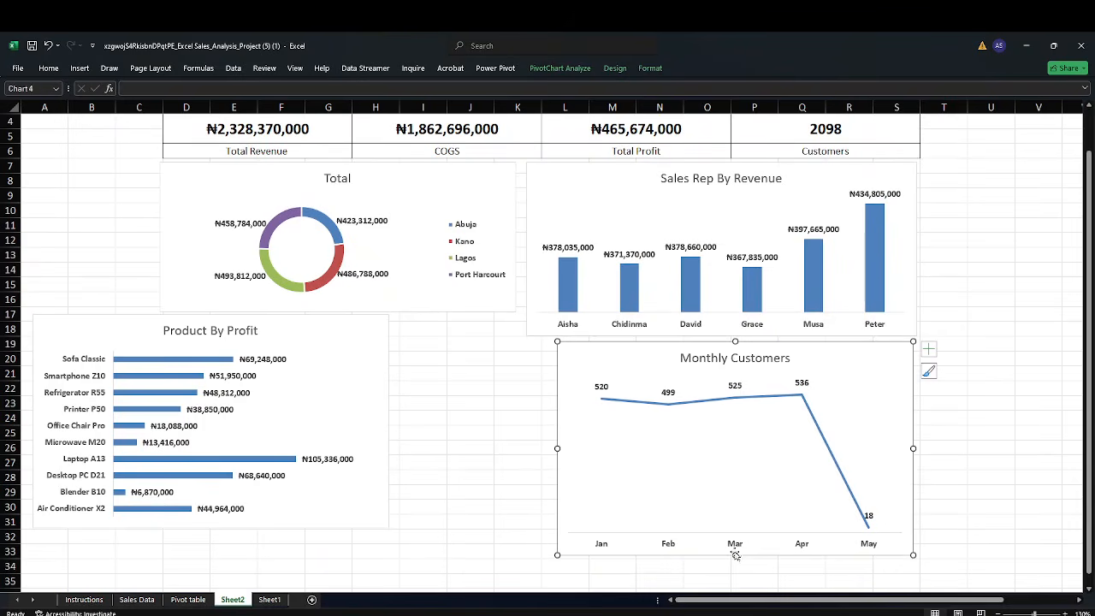
pyautogui.moveTo(735, 555); pyautogui.dragTo(737, 503)
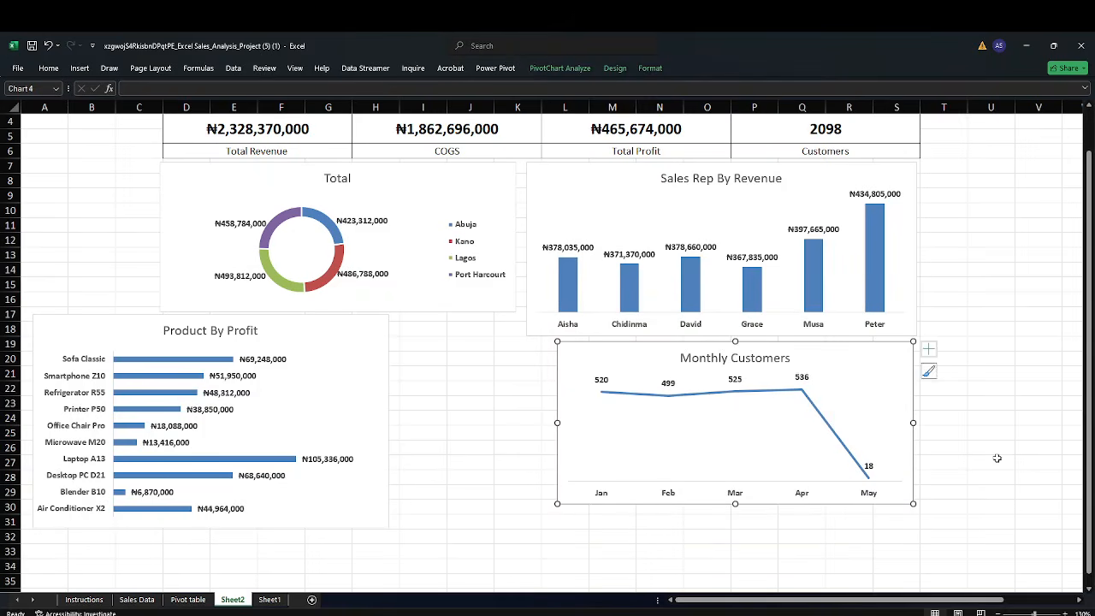
pyautogui.click(1020, 445)
pyautogui.scroll(1, 1020, 445)
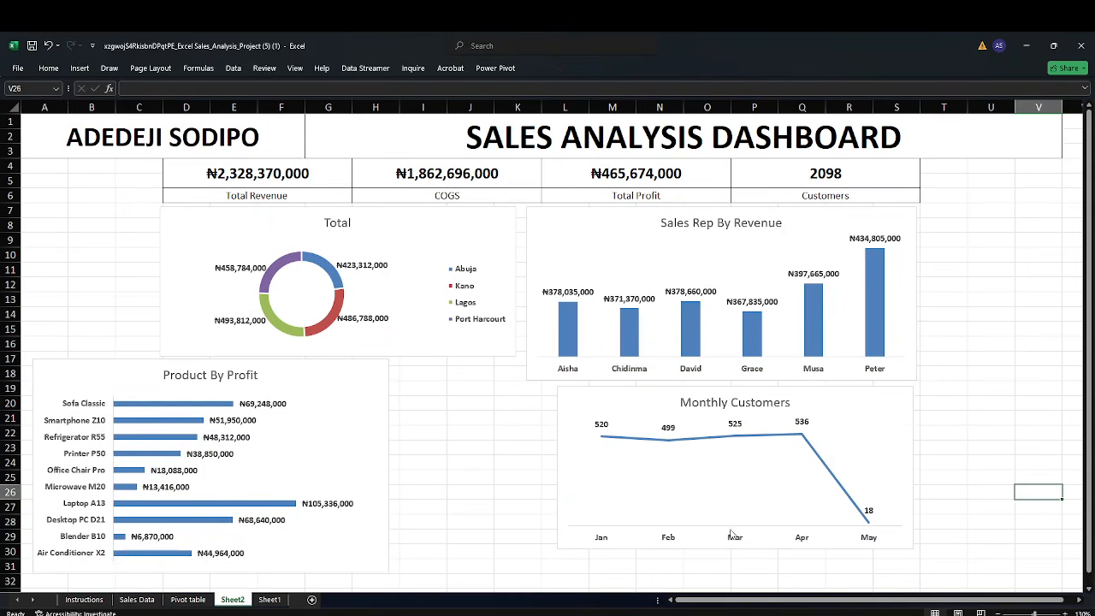
pyautogui.click(578, 540)
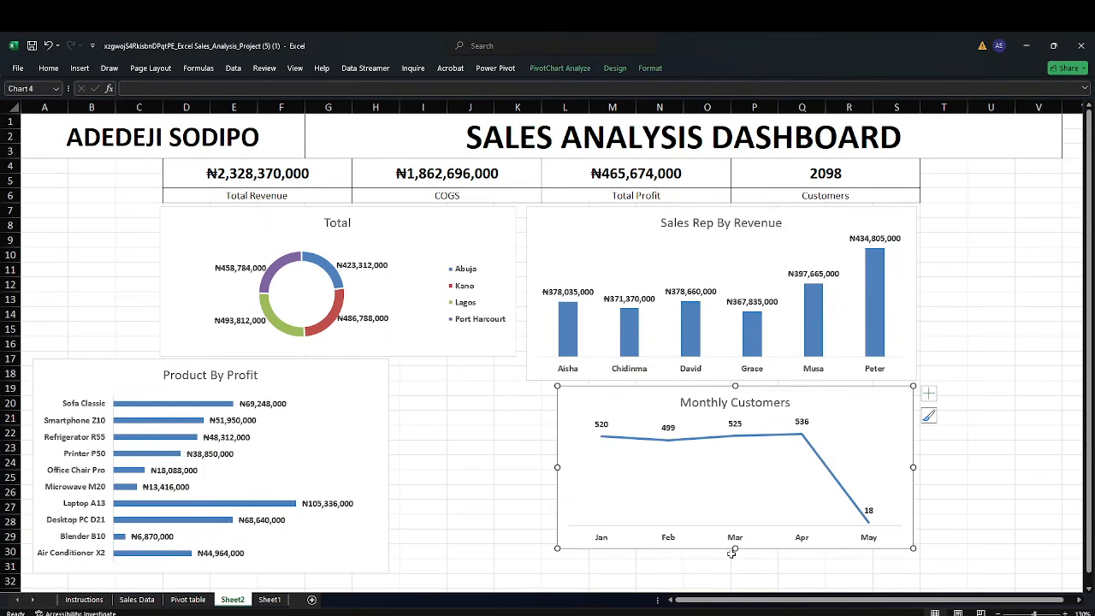
pyautogui.moveTo(734, 549); pyautogui.dragTo(735, 561)
# Widen the Product By Profit chart to the sheet's left edge and lower its top slightly
pyautogui.click(369, 413)
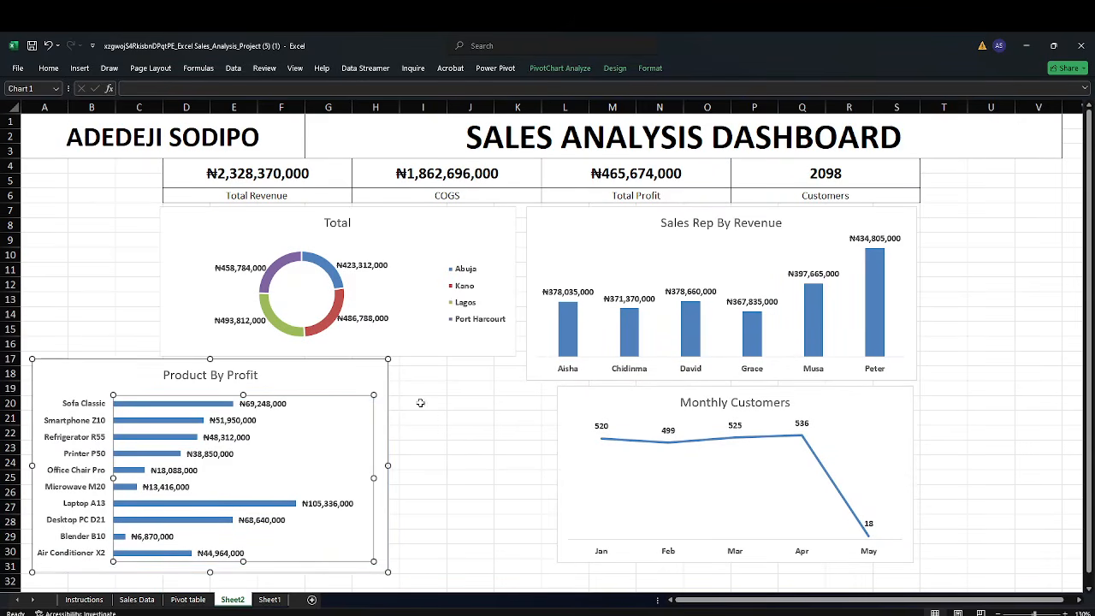
pyautogui.moveTo(363, 371); pyautogui.dragTo(481, 377)
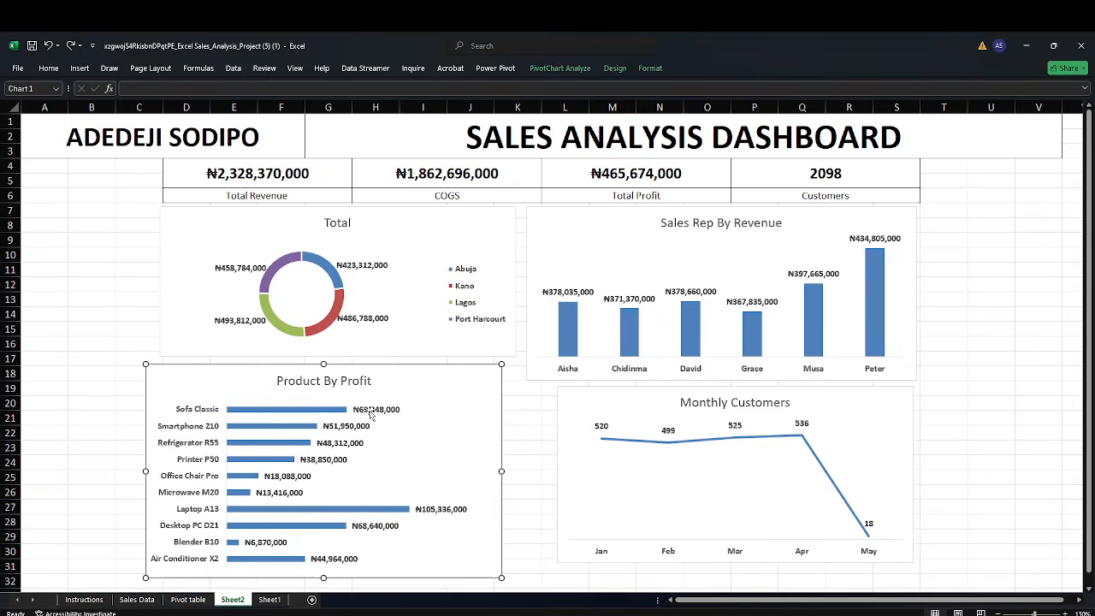
pyautogui.moveTo(147, 470); pyautogui.dragTo(28, 466)
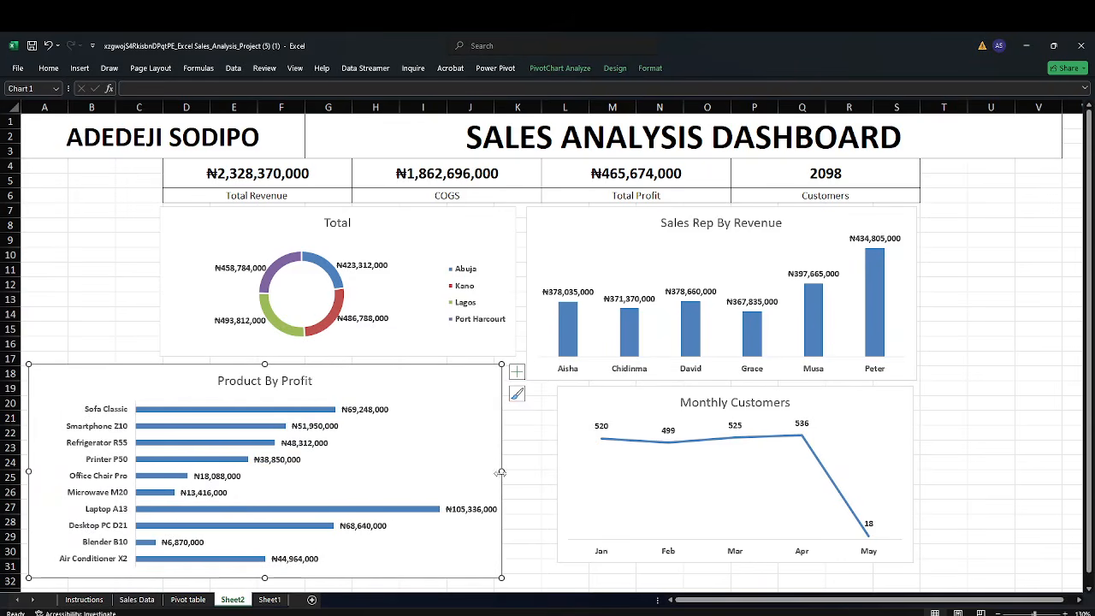
pyautogui.moveTo(501, 470); pyautogui.dragTo(480, 471)
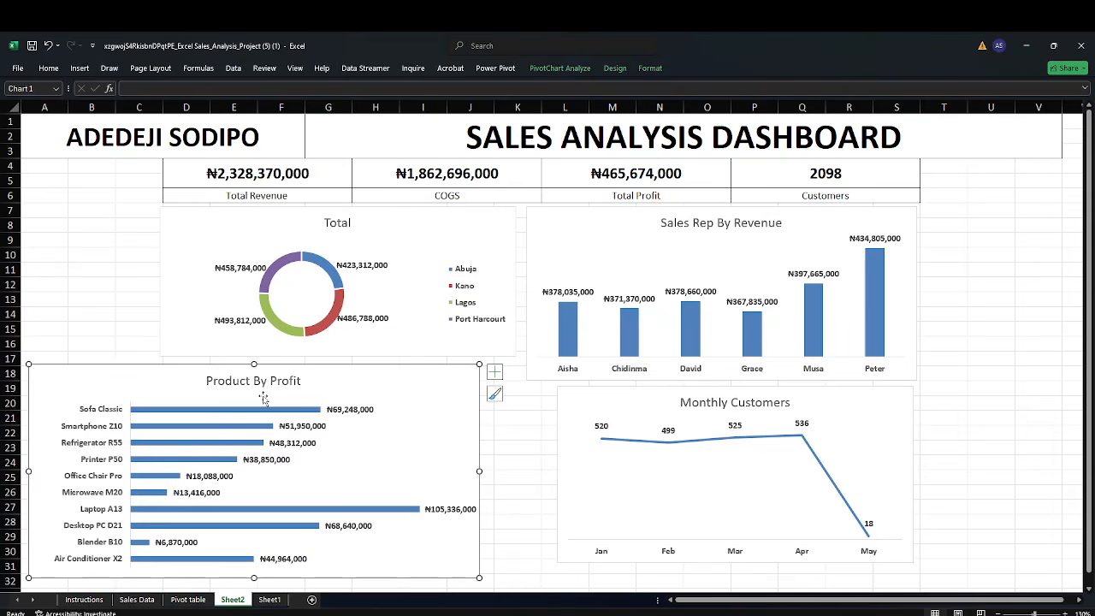
pyautogui.moveTo(254, 364); pyautogui.dragTo(253, 377)
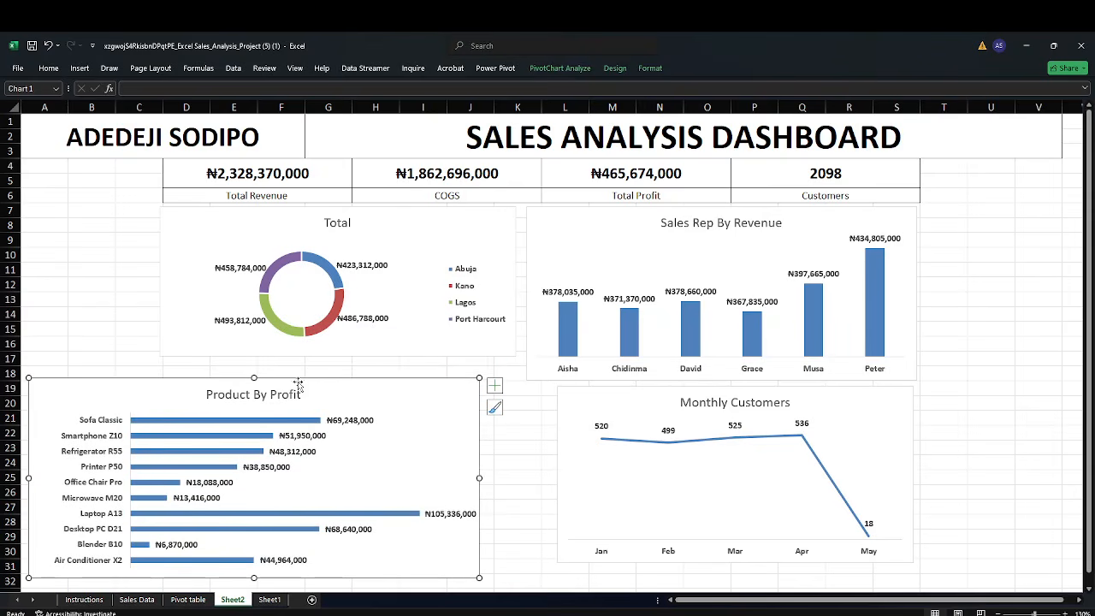
# Lengthen the doughnut chart slightly, then narrow and shorten the Sales Rep By Revenue chart
pyautogui.click(464, 223)
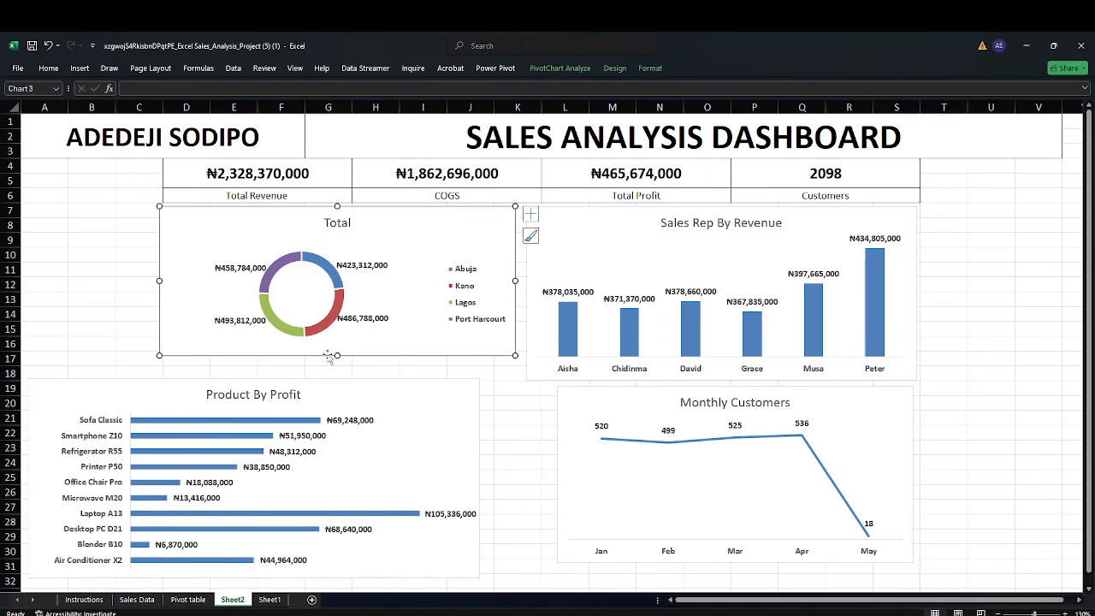
pyautogui.moveTo(336, 356); pyautogui.dragTo(335, 370)
pyautogui.click(587, 306)
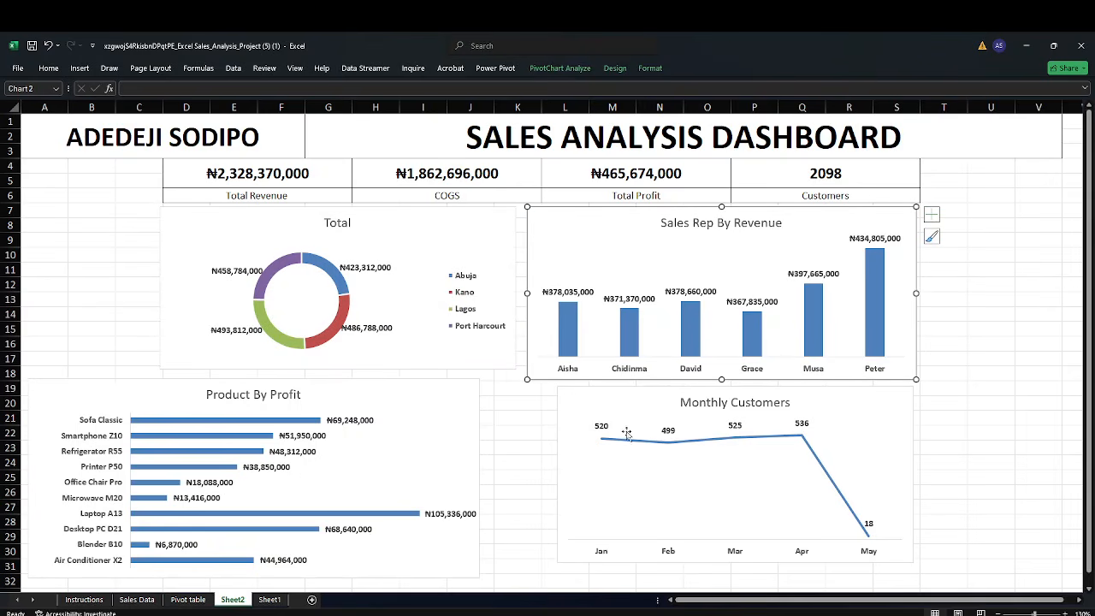
pyautogui.click(724, 231)
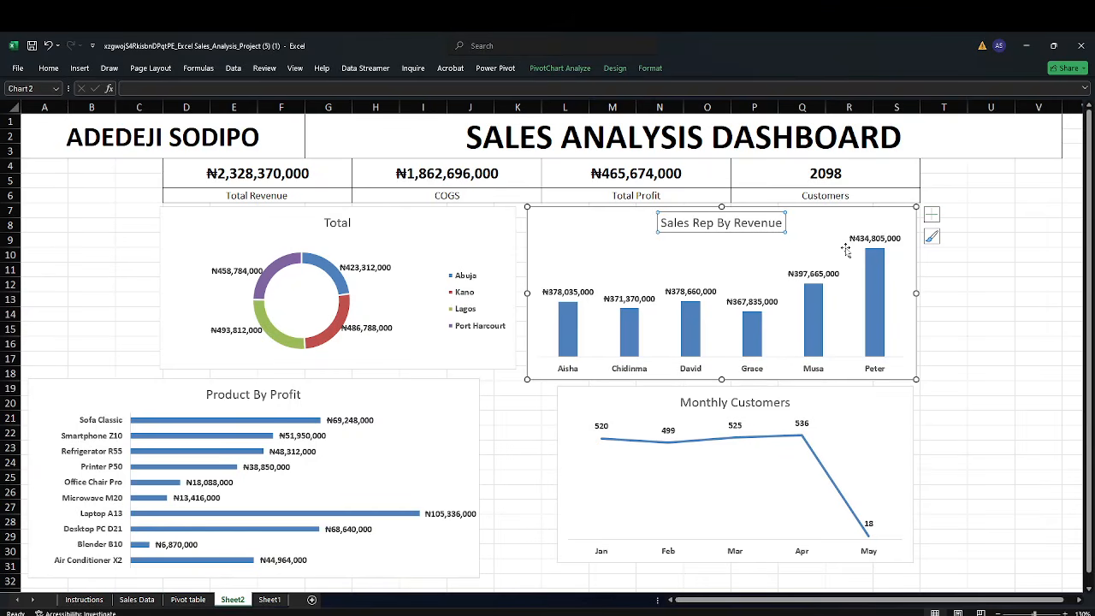
pyautogui.moveTo(913, 295); pyautogui.dragTo(893, 293)
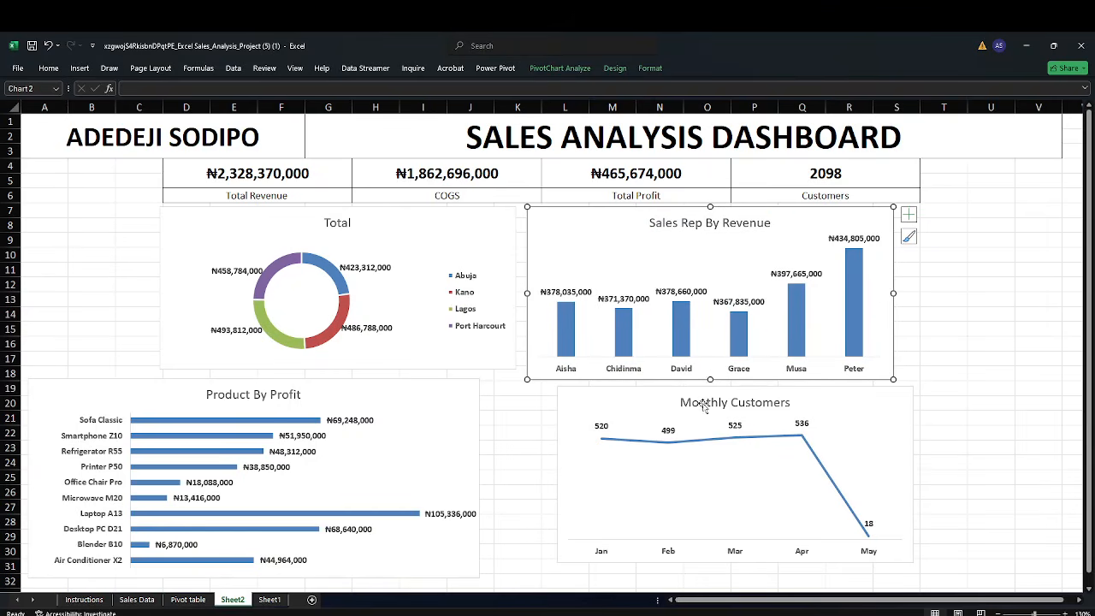
pyautogui.moveTo(710, 379); pyautogui.dragTo(709, 368)
# Move the Sales Rep By Revenue chart to the lower right beside Product By Profit and enlarge it
pyautogui.moveTo(660, 402); pyautogui.dragTo(596, 394)
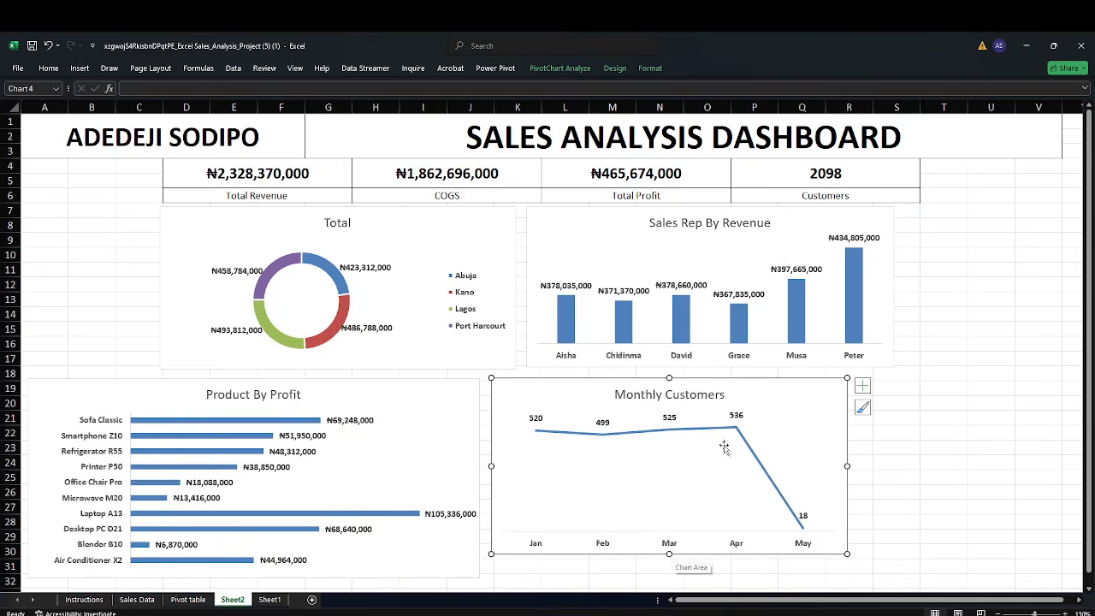
pyautogui.moveTo(785, 393); pyautogui.dragTo(1084, 294)
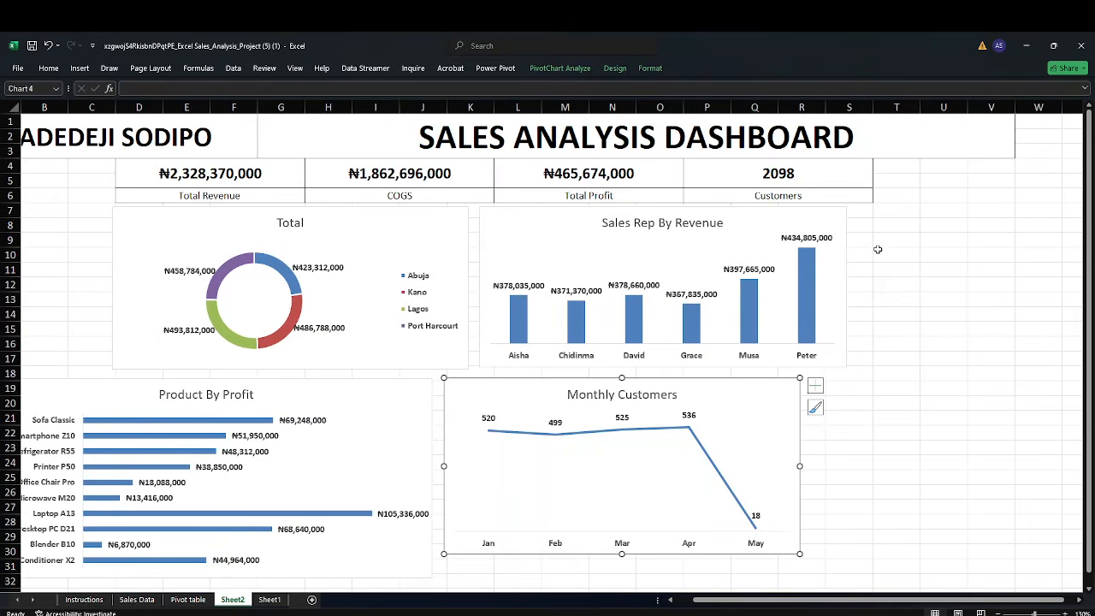
pyautogui.moveTo(504, 398); pyautogui.dragTo(140, 213)
pyautogui.moveTo(507, 220); pyautogui.dragTo(466, 388)
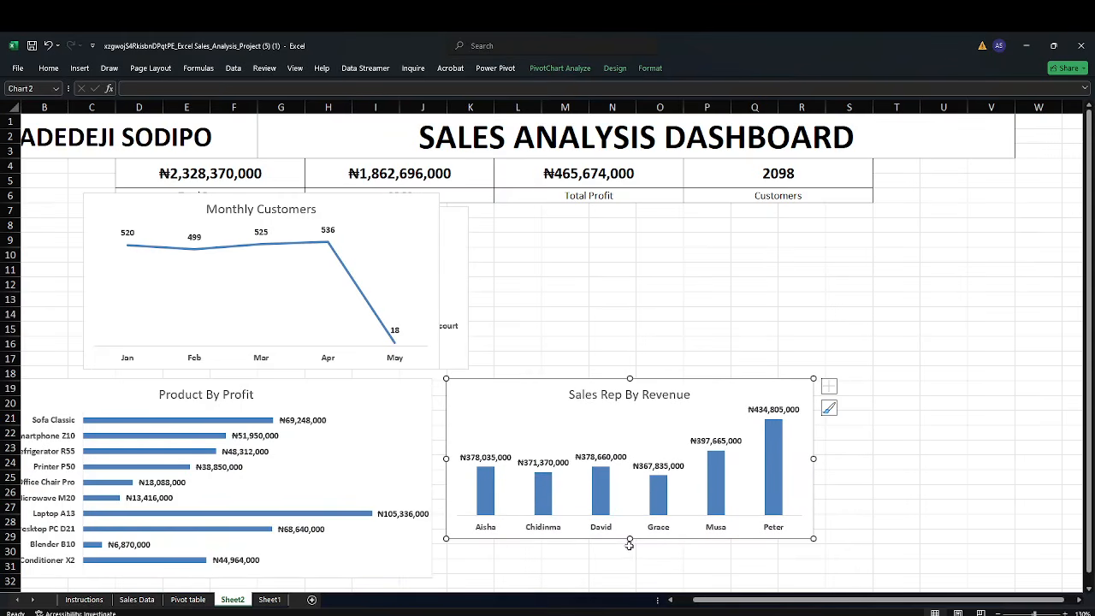
pyautogui.moveTo(629, 540); pyautogui.dragTo(646, 575)
pyautogui.moveTo(813, 477); pyautogui.dragTo(869, 483)
pyautogui.click(685, 324)
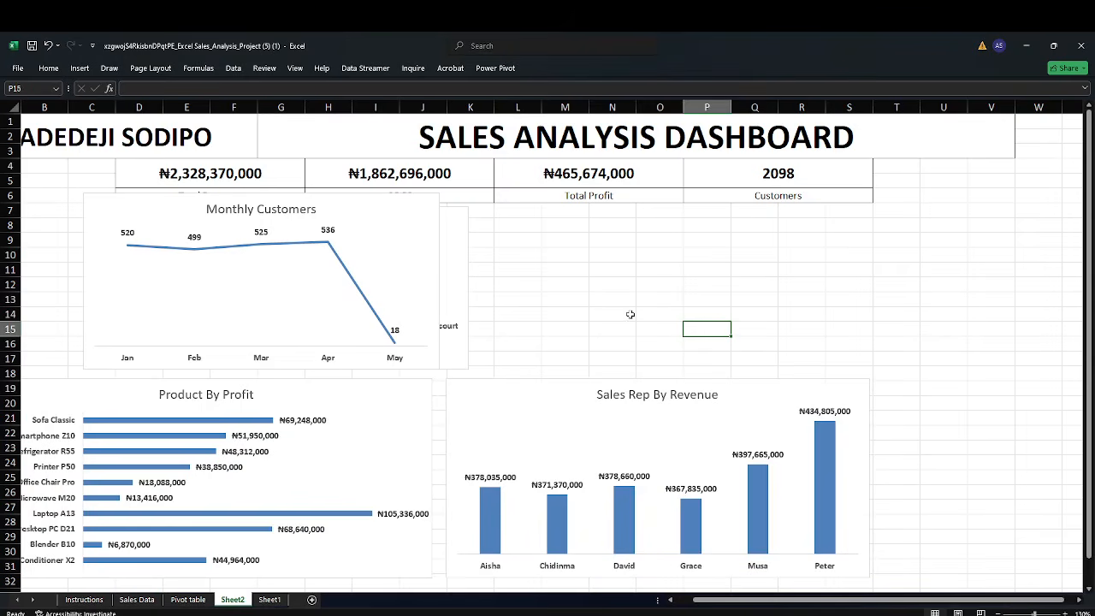
# Move the Monthly Customers chart to the upper right beside the doughnut chart, shortening and widening it
pyautogui.click(396, 214)
pyautogui.moveTo(396, 215); pyautogui.dragTo(806, 225)
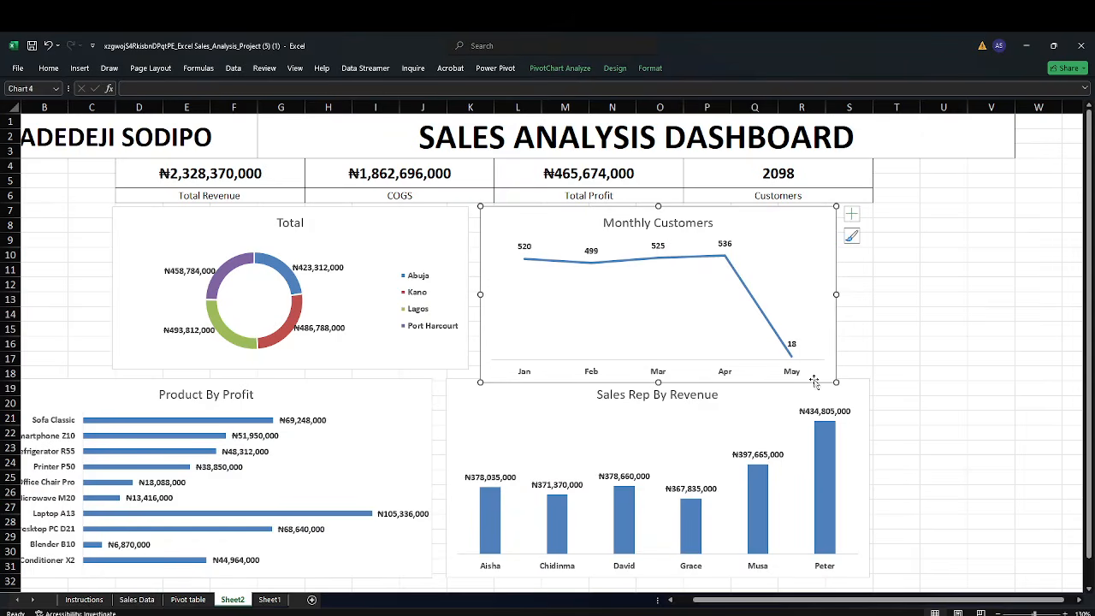
pyautogui.moveTo(658, 382); pyautogui.dragTo(658, 368)
pyautogui.moveTo(835, 287); pyautogui.dragTo(868, 287)
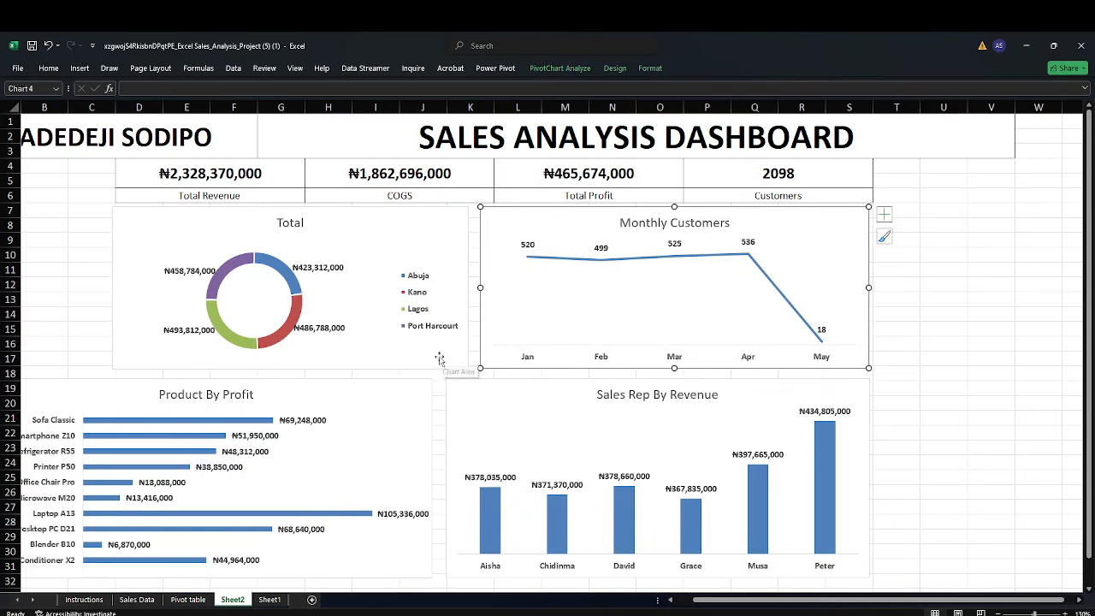
pyautogui.moveTo(711, 601); pyautogui.dragTo(696, 603)
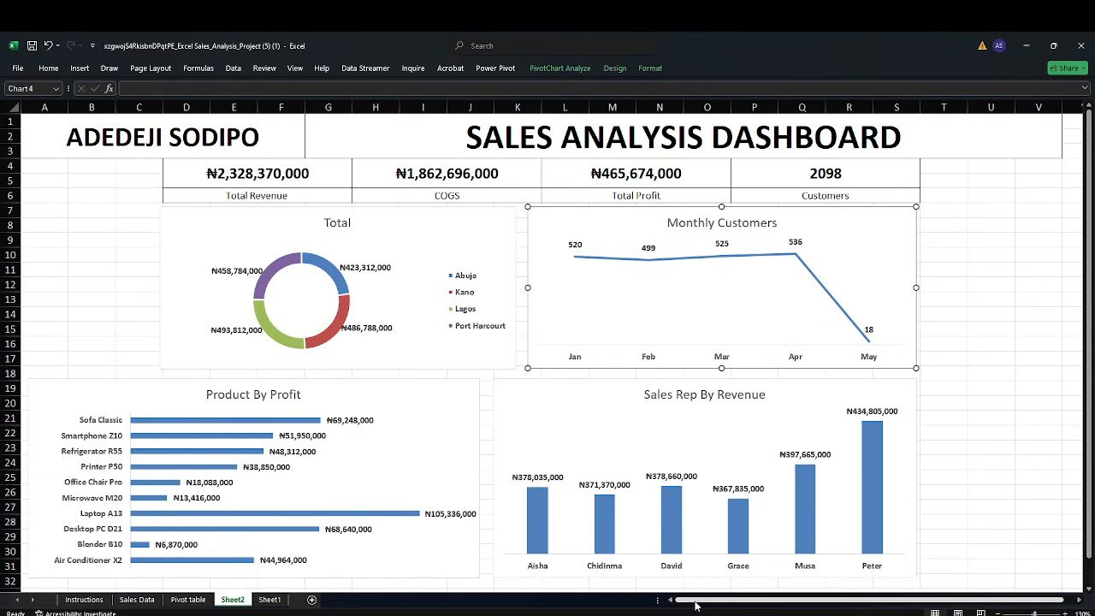
# Align the bottom edges of the doughnut and Monthly Customers charts and nudge the line chart's left edge
pyautogui.click(419, 366)
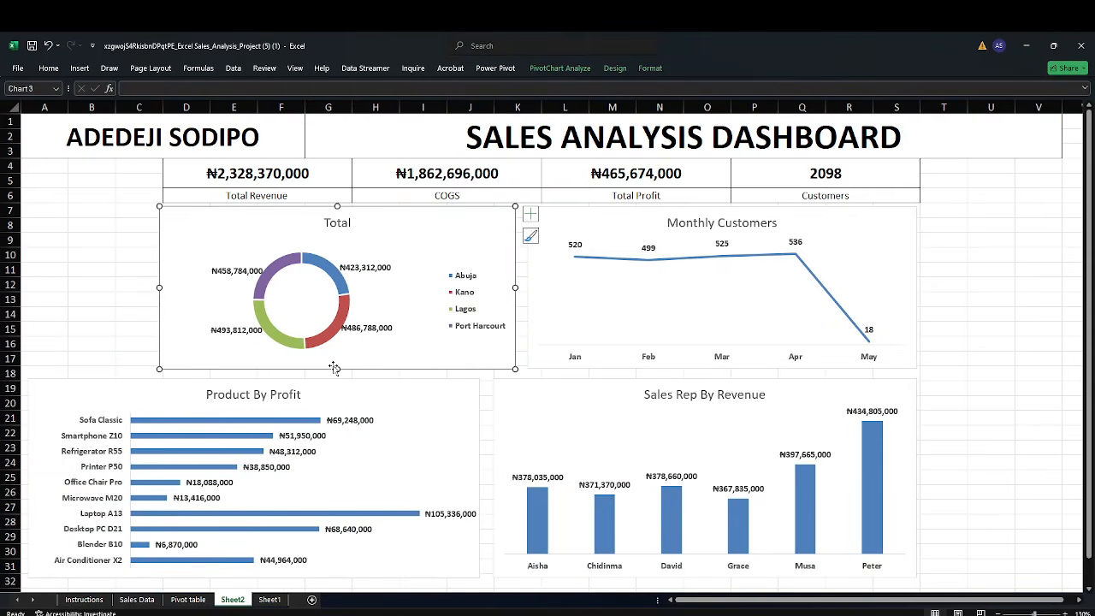
pyautogui.moveTo(336, 369); pyautogui.dragTo(336, 374)
pyautogui.click(541, 356)
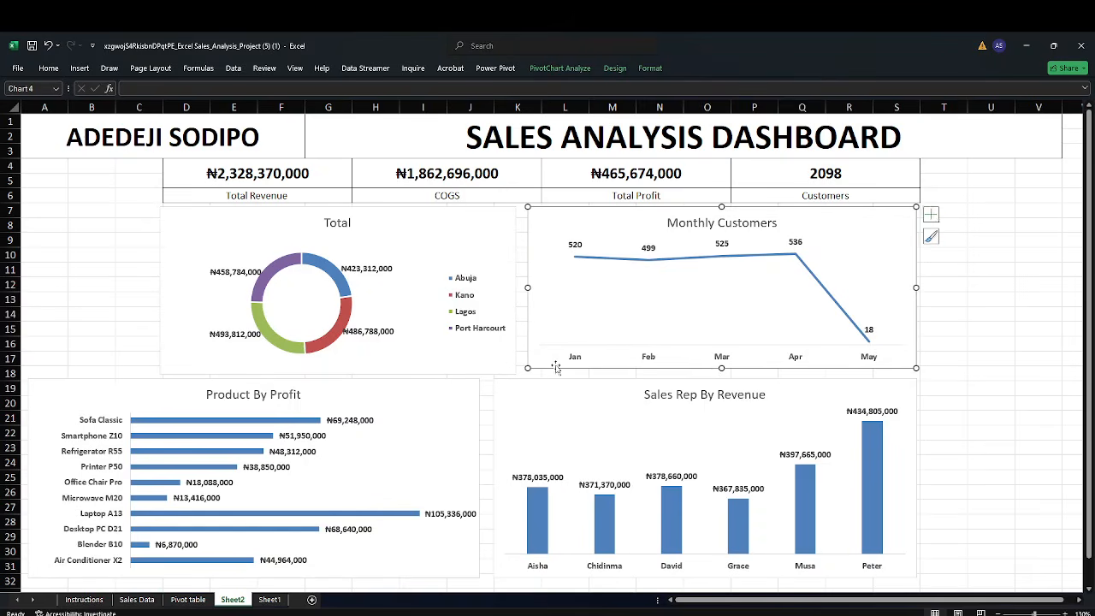
pyautogui.moveTo(721, 368); pyautogui.dragTo(721, 372)
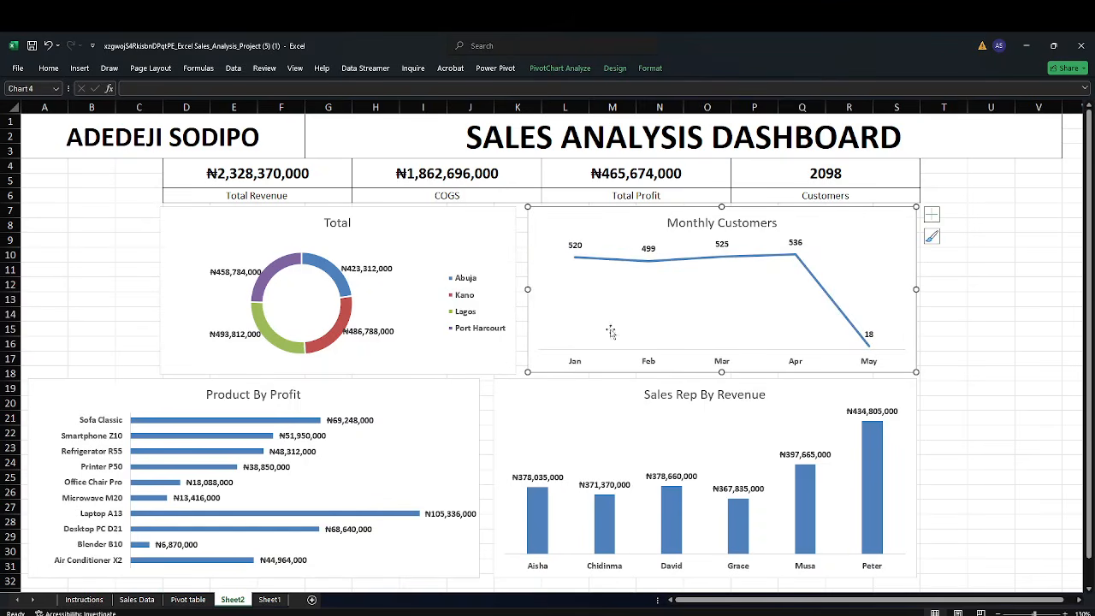
pyautogui.moveTo(527, 289); pyautogui.dragTo(523, 289)
pyautogui.click(110, 287)
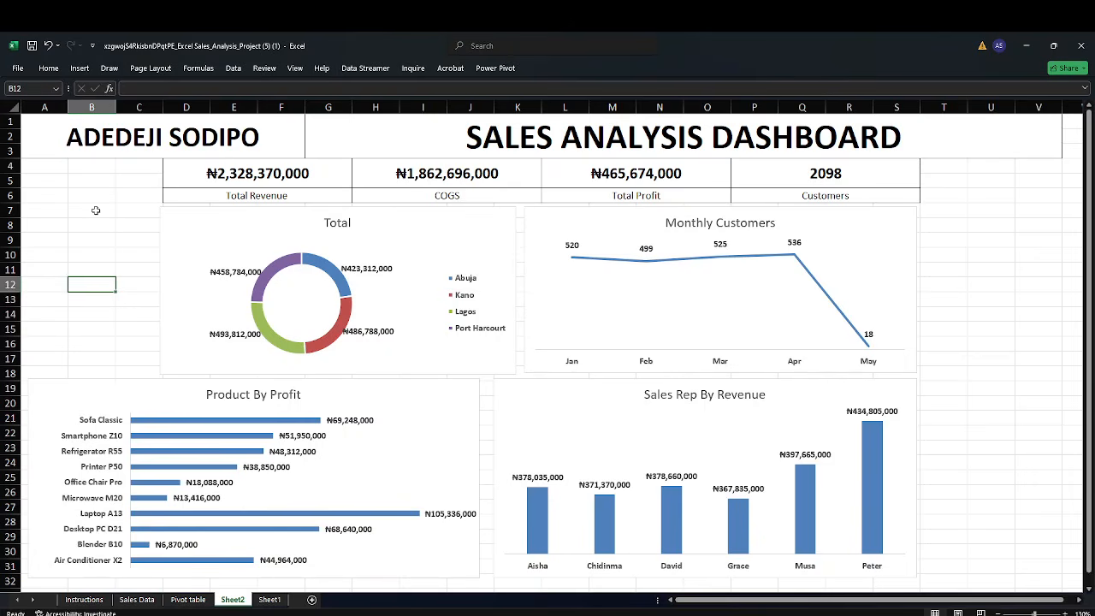
# Toggle the worksheet gridlines off and back on
pyautogui.click(294, 69)
pyautogui.click(154, 101)
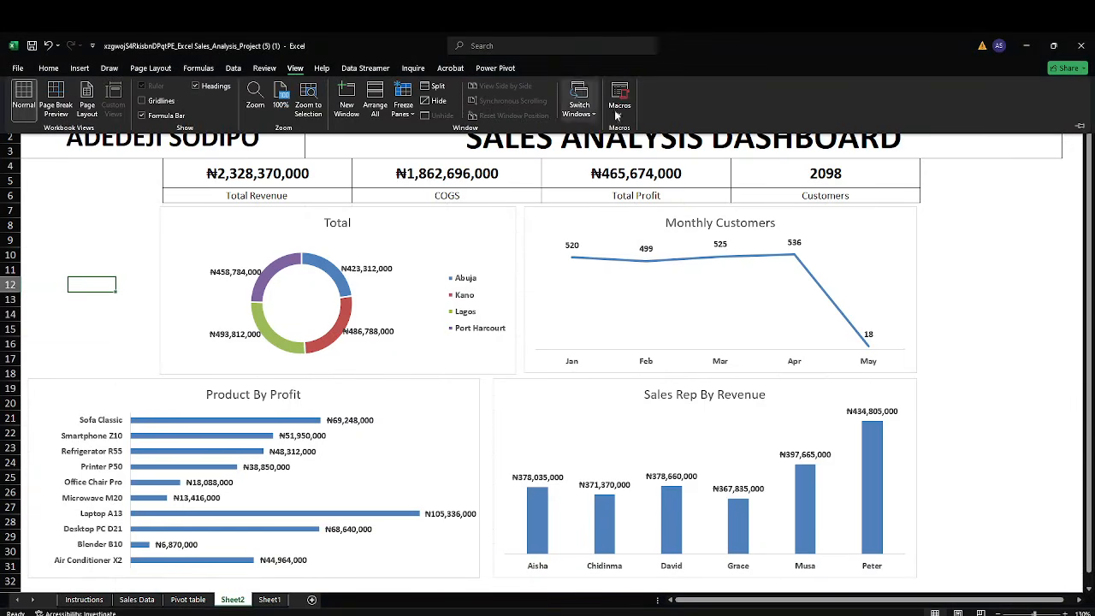
pyautogui.click(1023, 292)
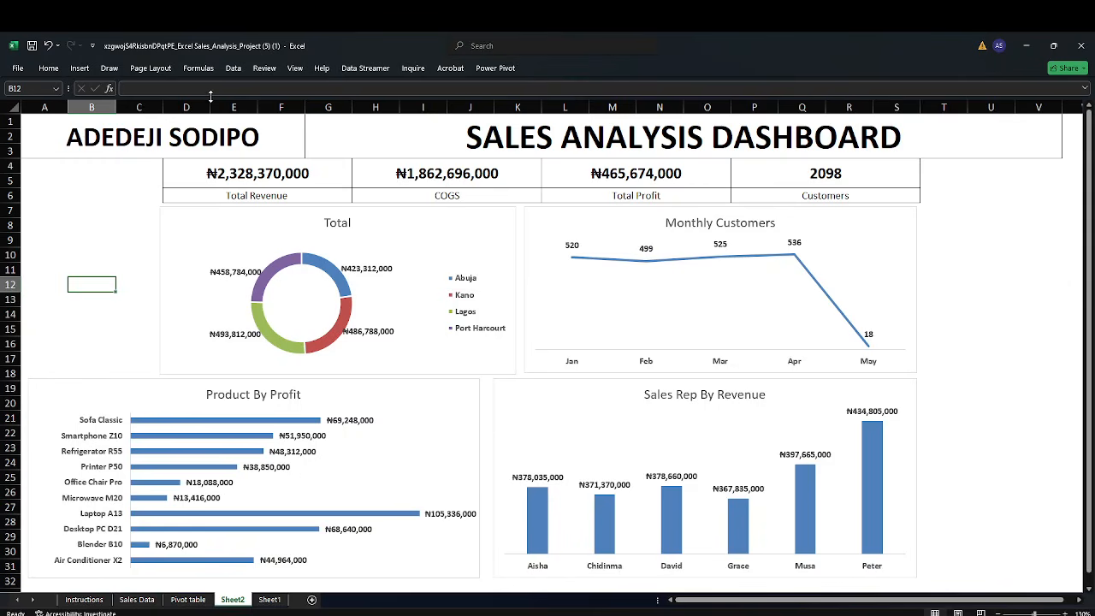
pyautogui.click(294, 69)
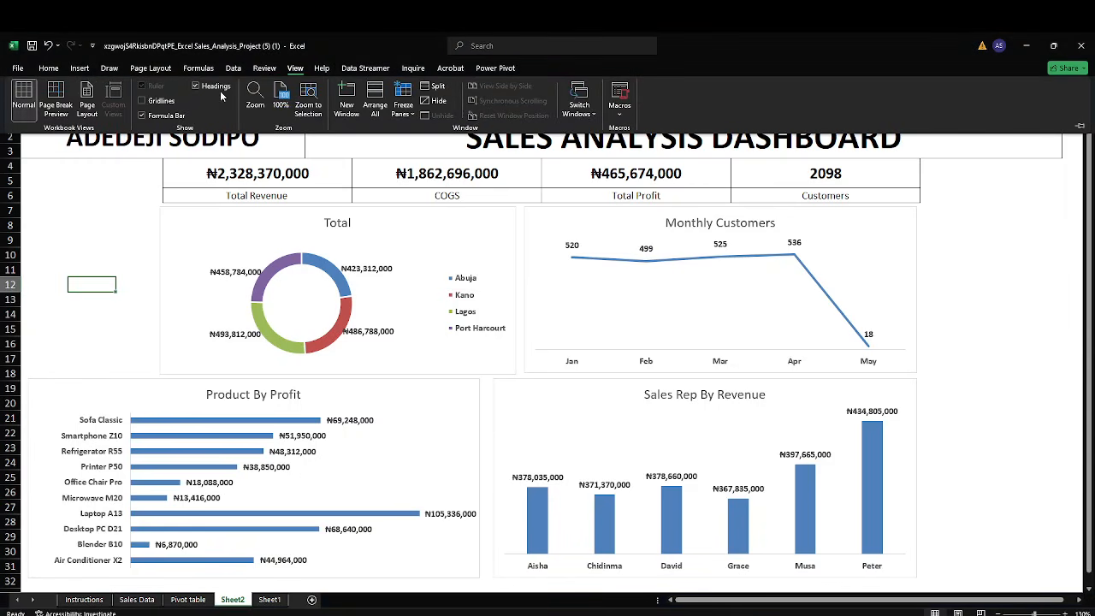
pyautogui.click(150, 100)
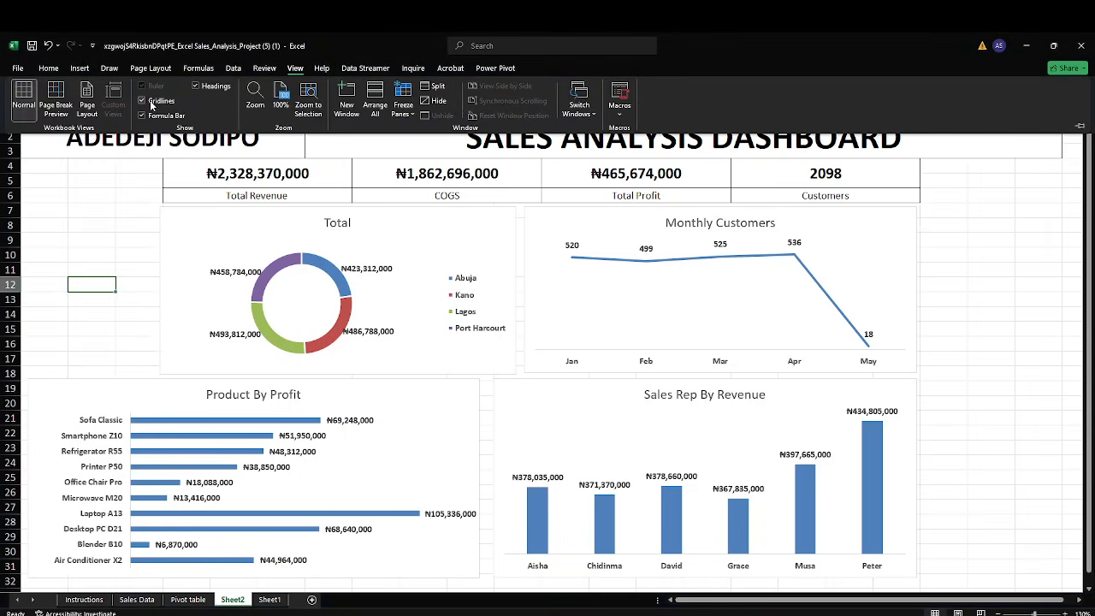
pyautogui.click(91, 186)
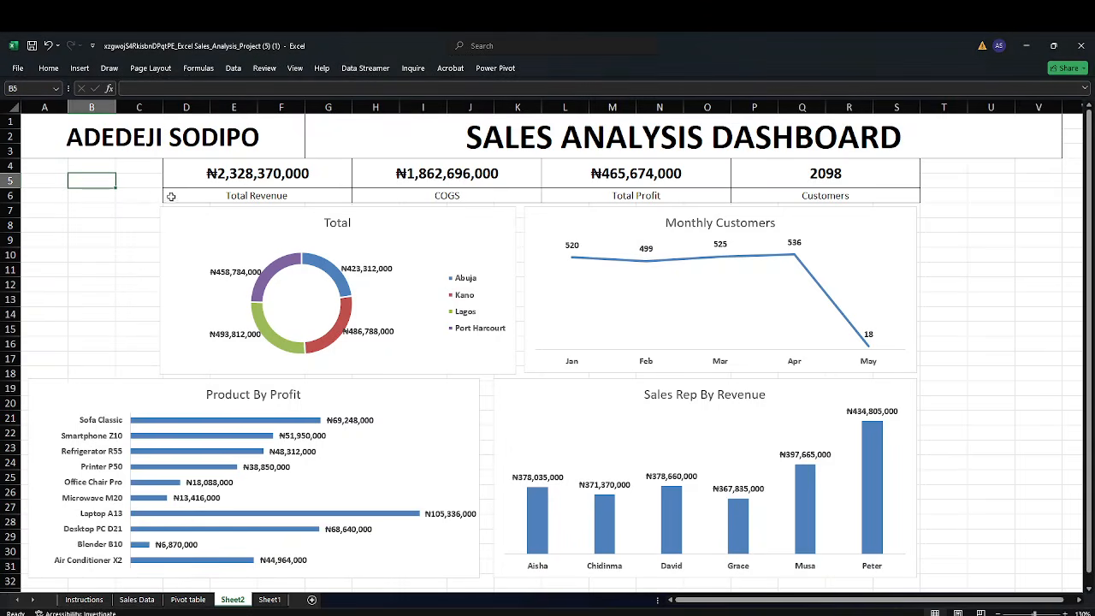
# Review the task list on the Instructions sheet, then return to the dashboard
pyautogui.click(192, 219)
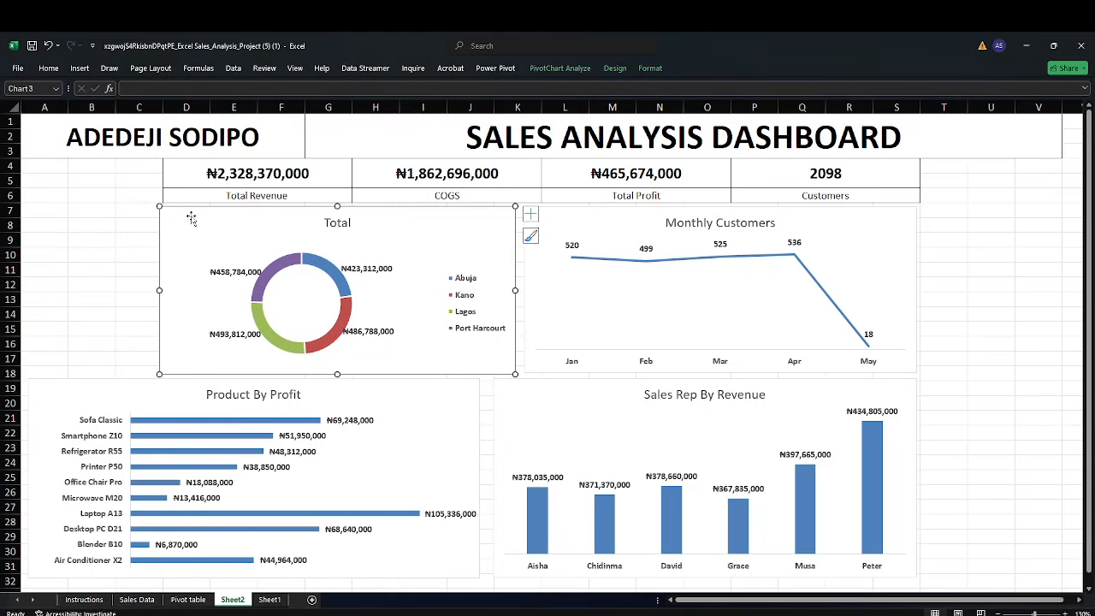
pyautogui.click(93, 601)
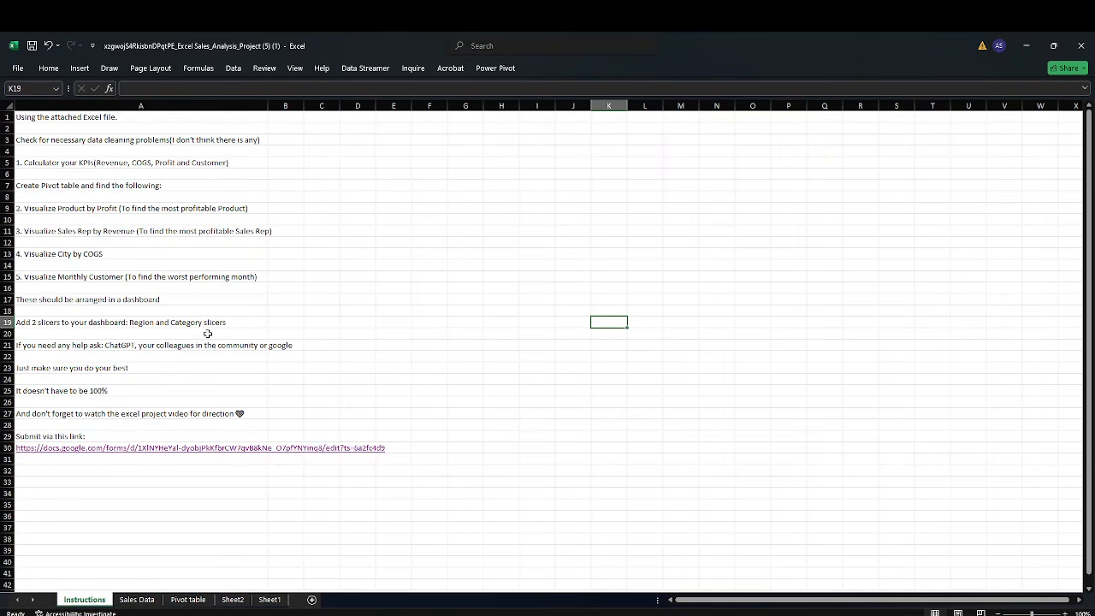
pyautogui.click(231, 601)
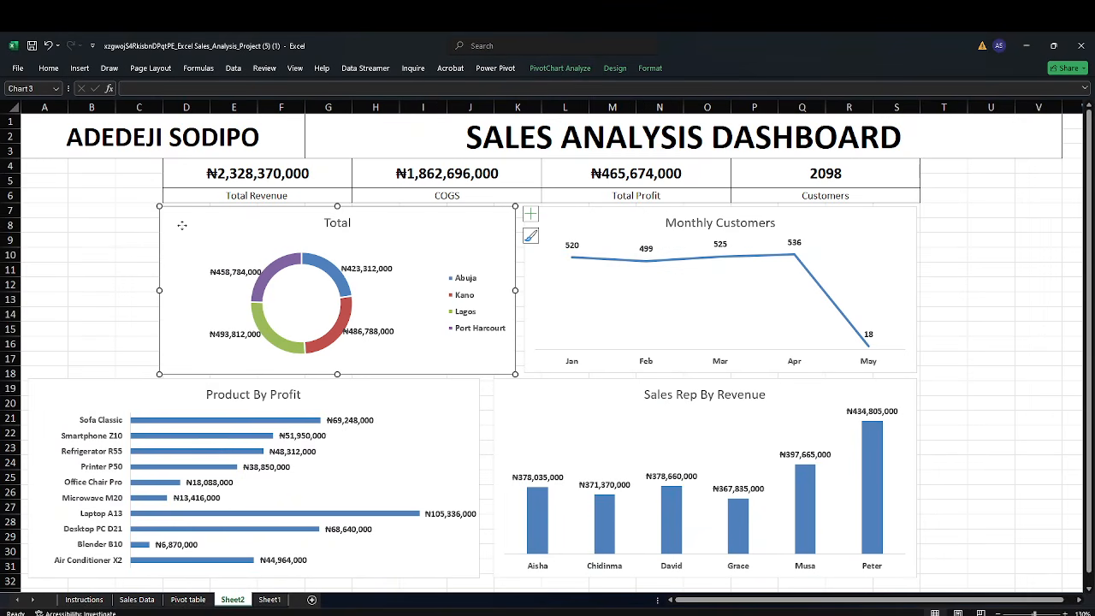
# Insert Category and Region slicers from the doughnut pivot chart
pyautogui.rightClick(183, 226)
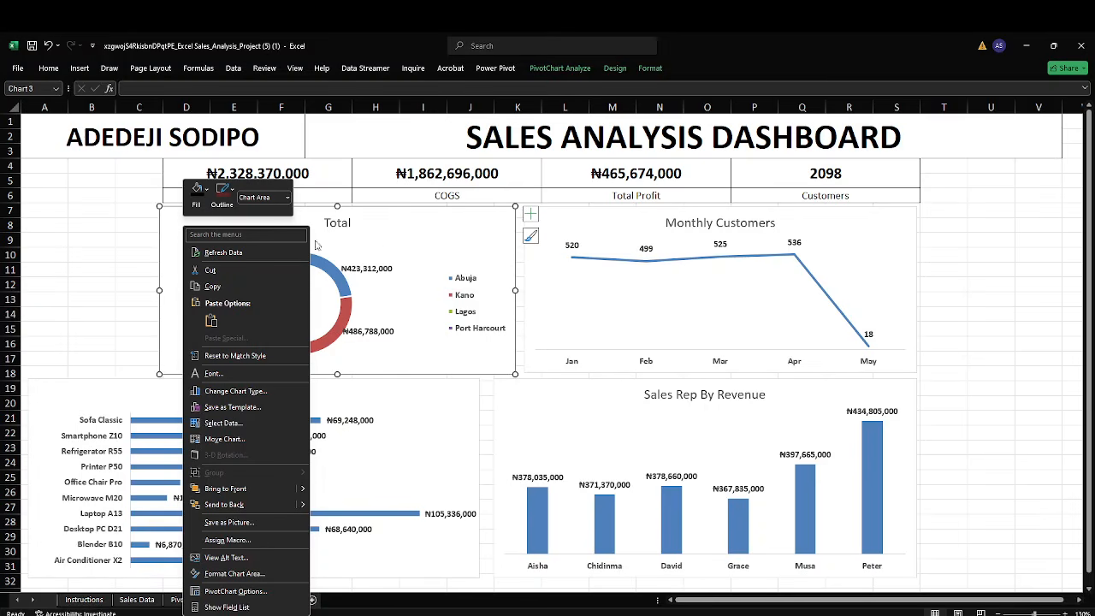
pyautogui.press('Escape')
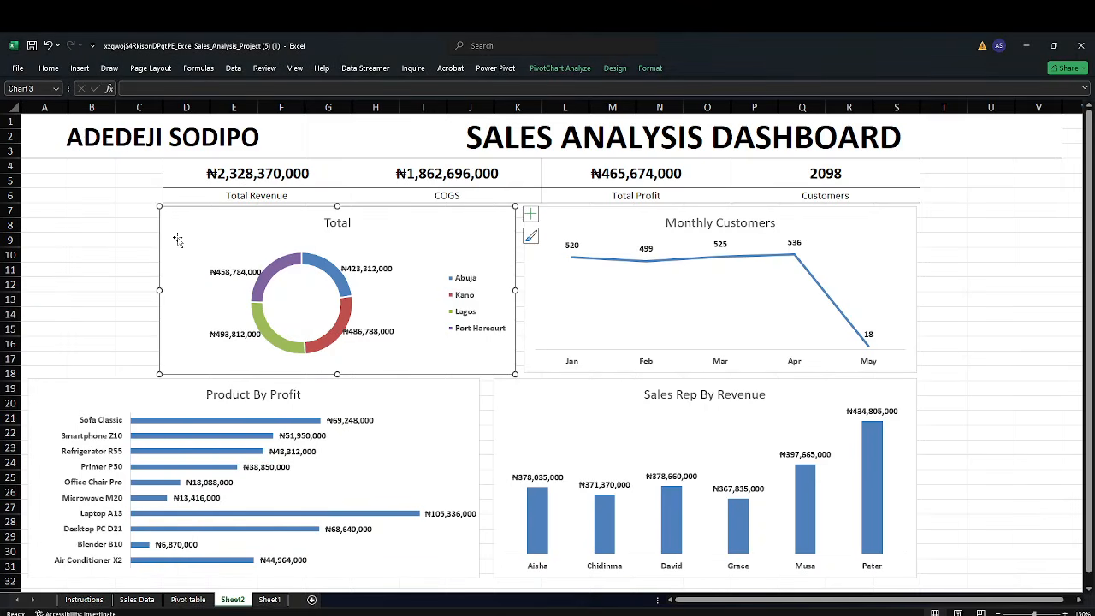
pyautogui.click(560, 67)
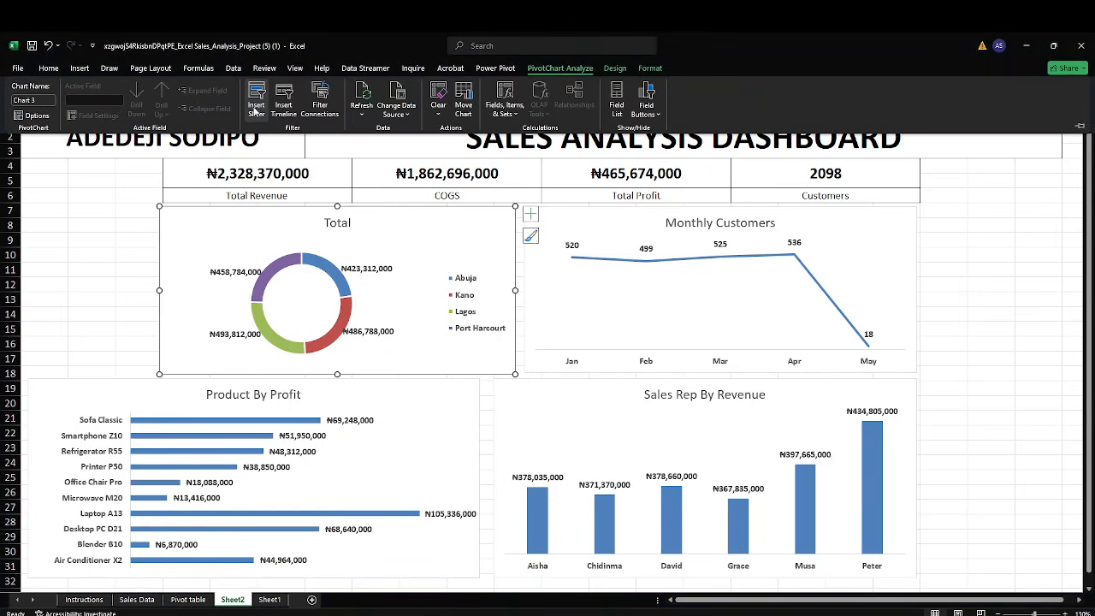
pyautogui.click(257, 100)
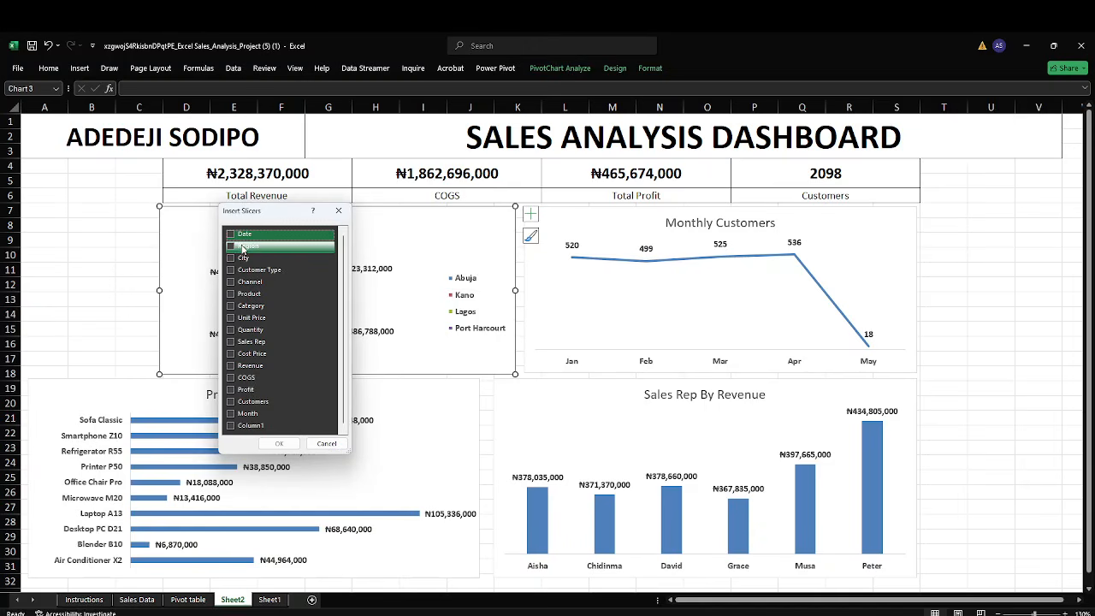
pyautogui.click(231, 306)
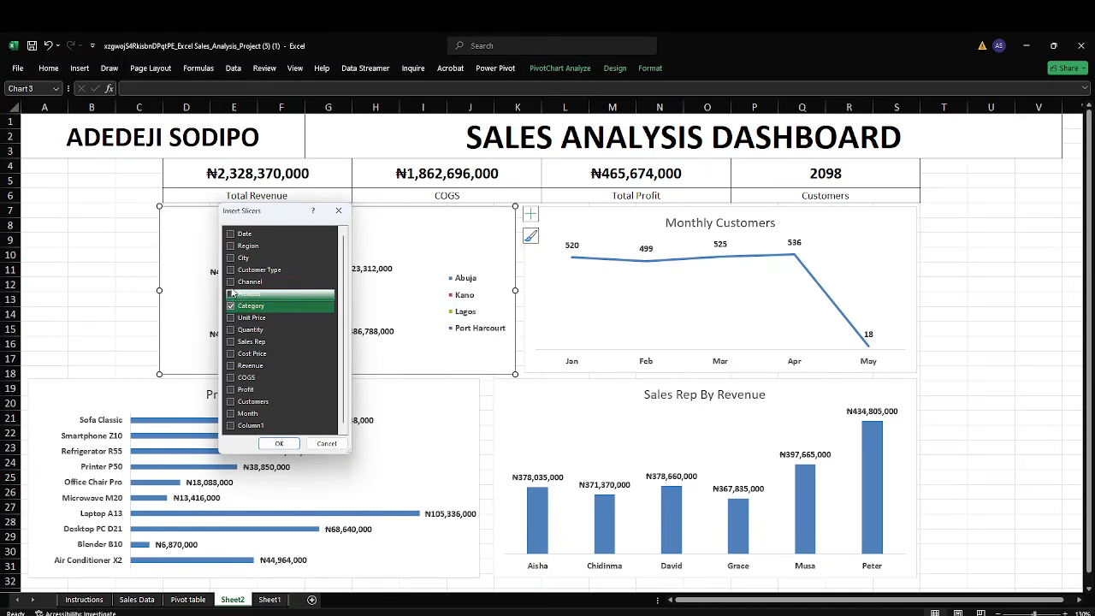
pyautogui.click(231, 247)
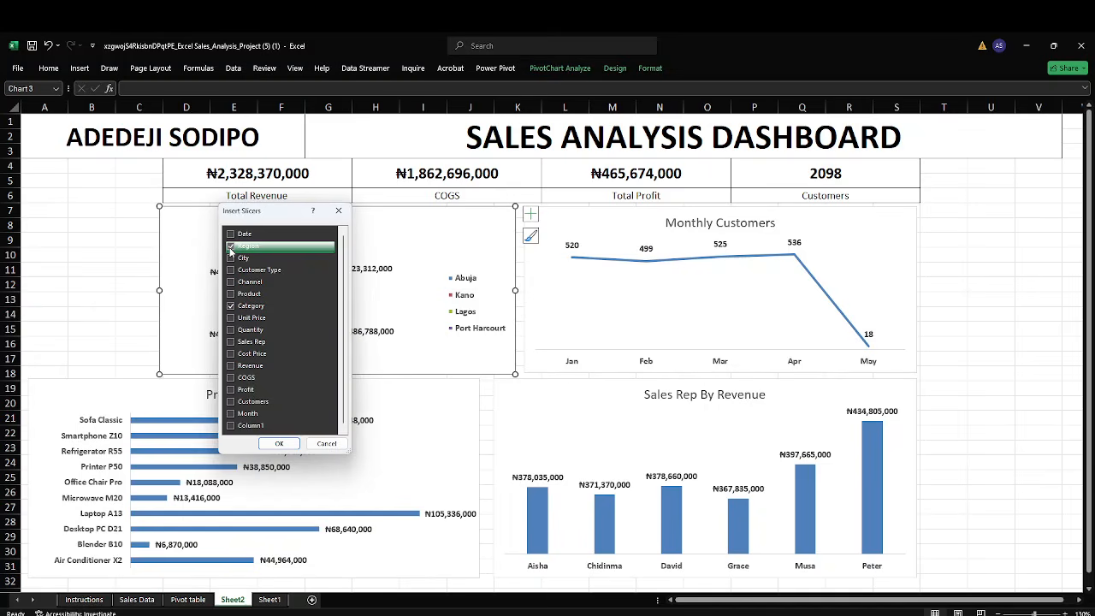
pyautogui.click(278, 444)
# Move the Category slicer to the upper left beside the KPI cards and shrink it to fit its three items
pyautogui.moveTo(571, 294); pyautogui.dragTo(85, 177)
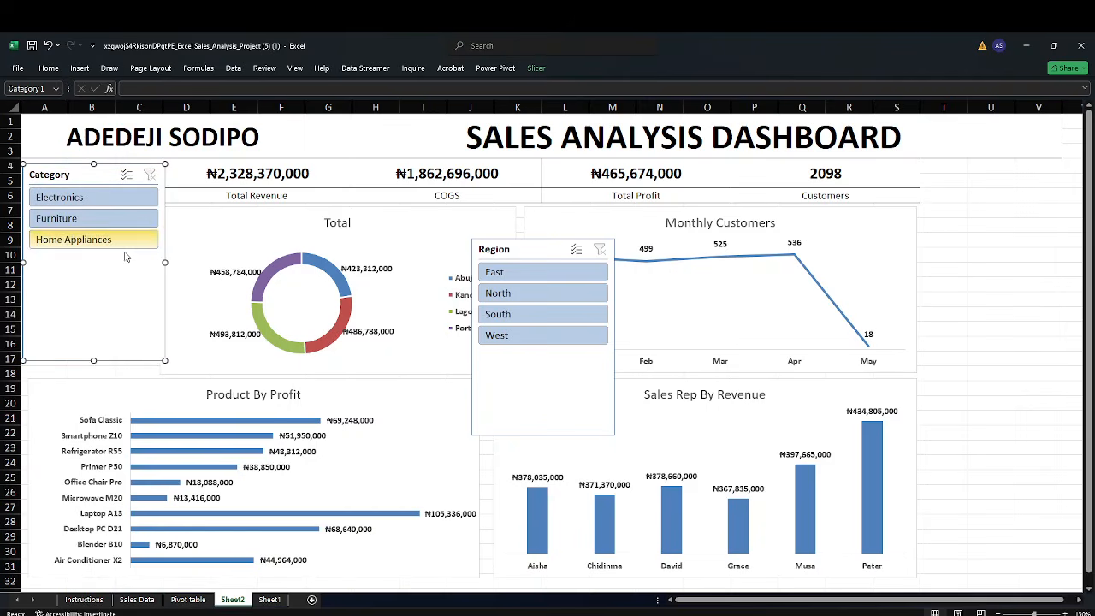
pyautogui.moveTo(163, 263); pyautogui.dragTo(157, 263)
pyautogui.moveTo(86, 171); pyautogui.dragTo(85, 168)
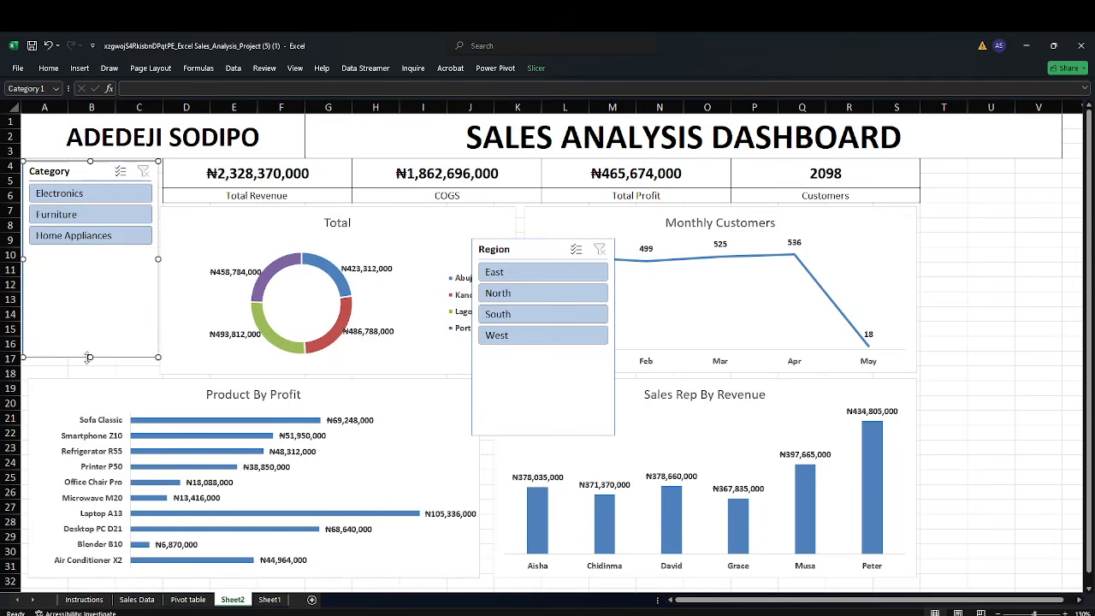
pyautogui.moveTo(90, 359); pyautogui.dragTo(93, 302)
pyautogui.moveTo(92, 261); pyautogui.dragTo(92, 250)
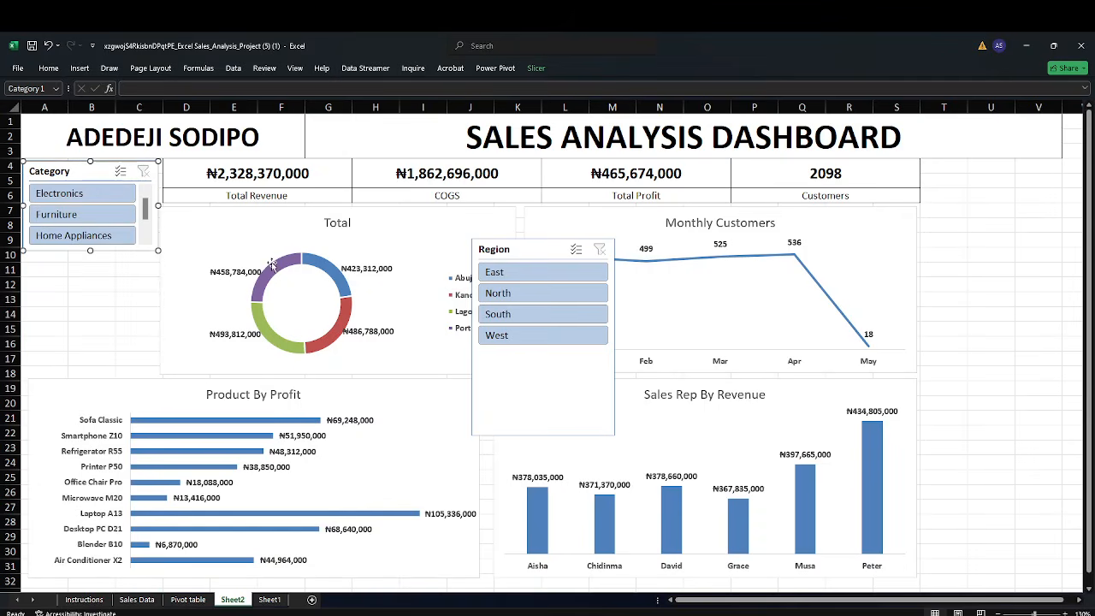
pyautogui.scroll(-1, 113, 227)
pyautogui.scroll(1, 113, 226)
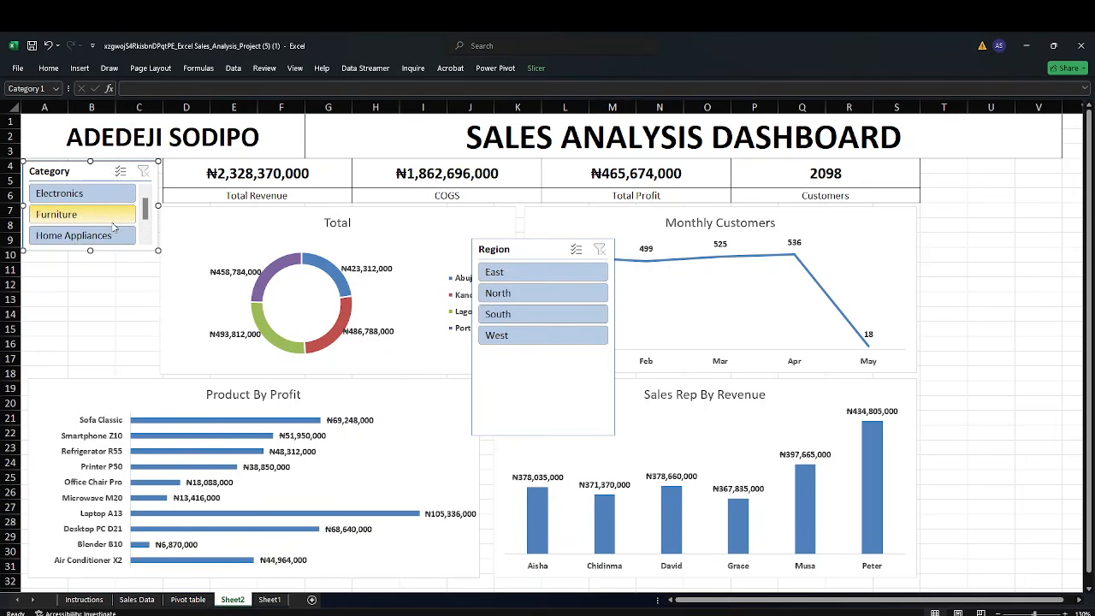
pyautogui.moveTo(89, 254); pyautogui.dragTo(90, 258)
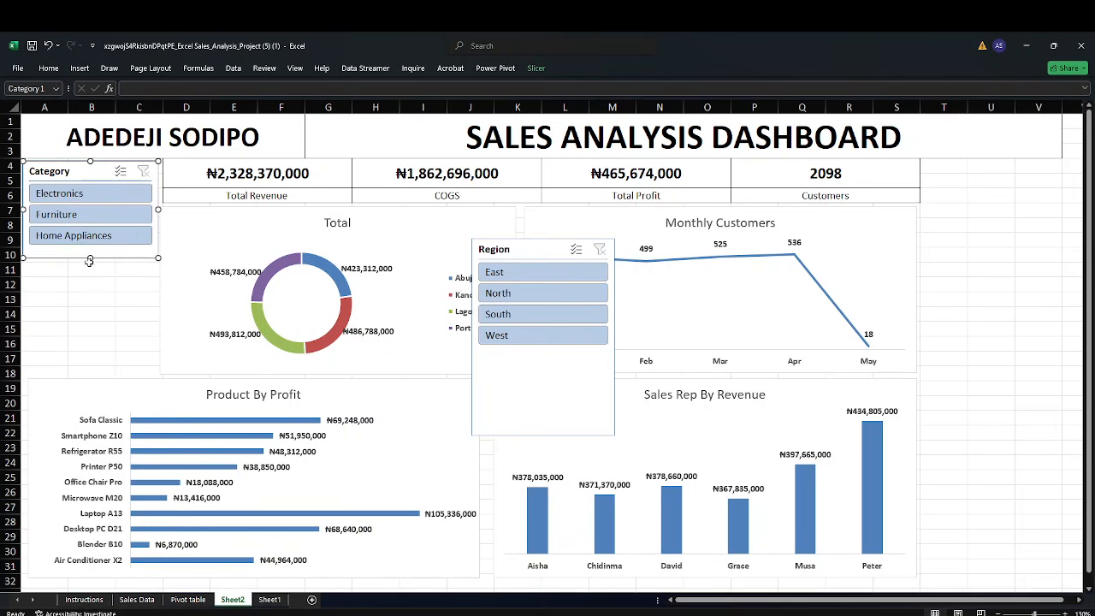
# Move the Region slicer to the upper right beside the Customers card and shorten it to fit its four items
pyautogui.moveTo(521, 253); pyautogui.dragTo(971, 175)
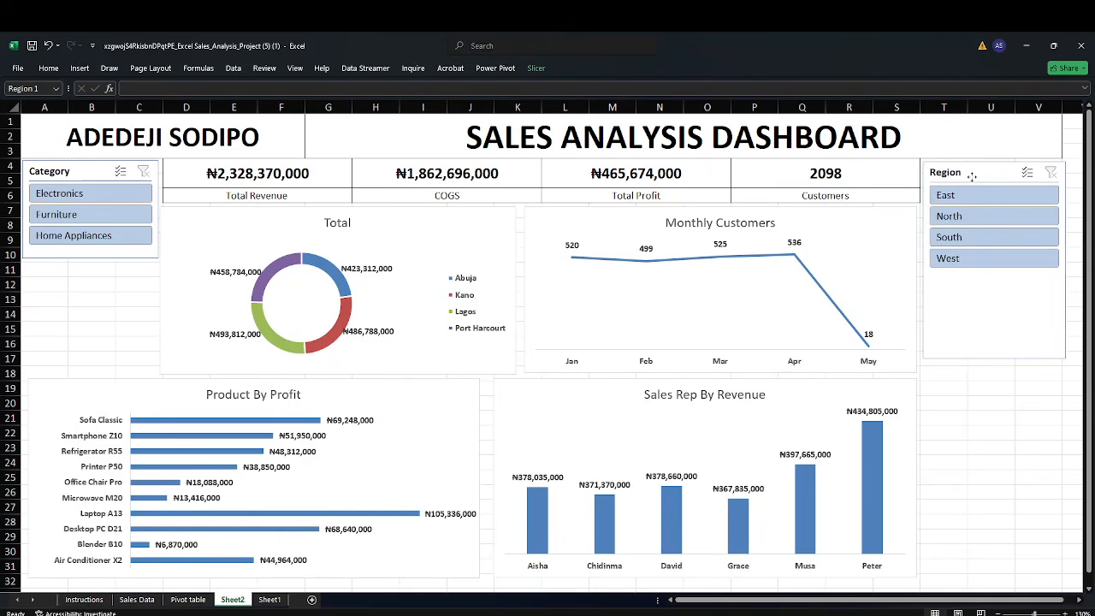
pyautogui.moveTo(1066, 259); pyautogui.dragTo(1062, 258)
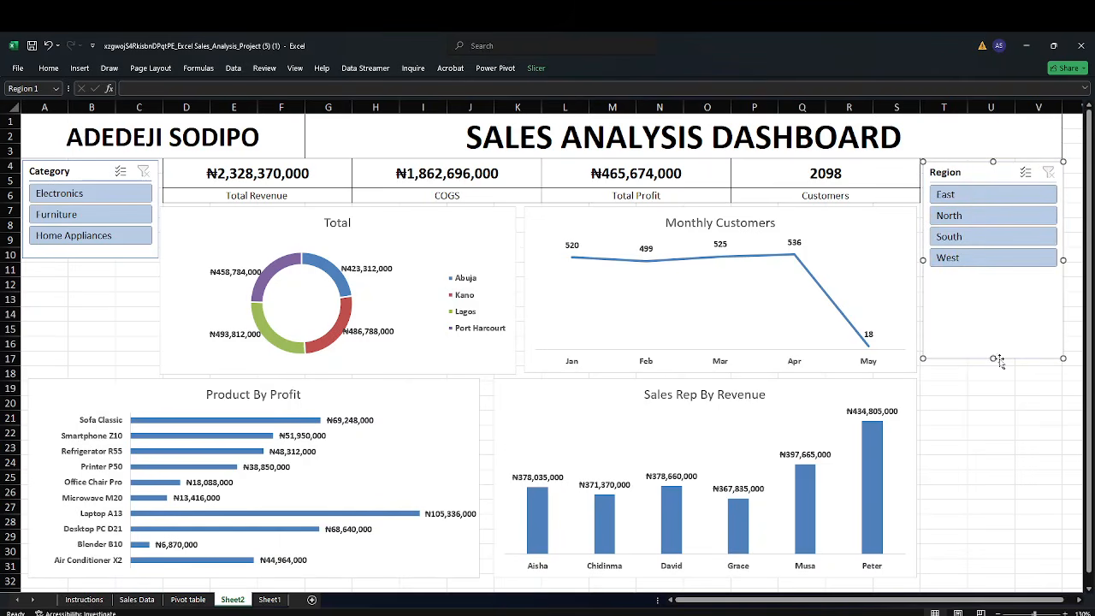
pyautogui.moveTo(993, 359); pyautogui.dragTo(996, 274)
pyautogui.click(994, 390)
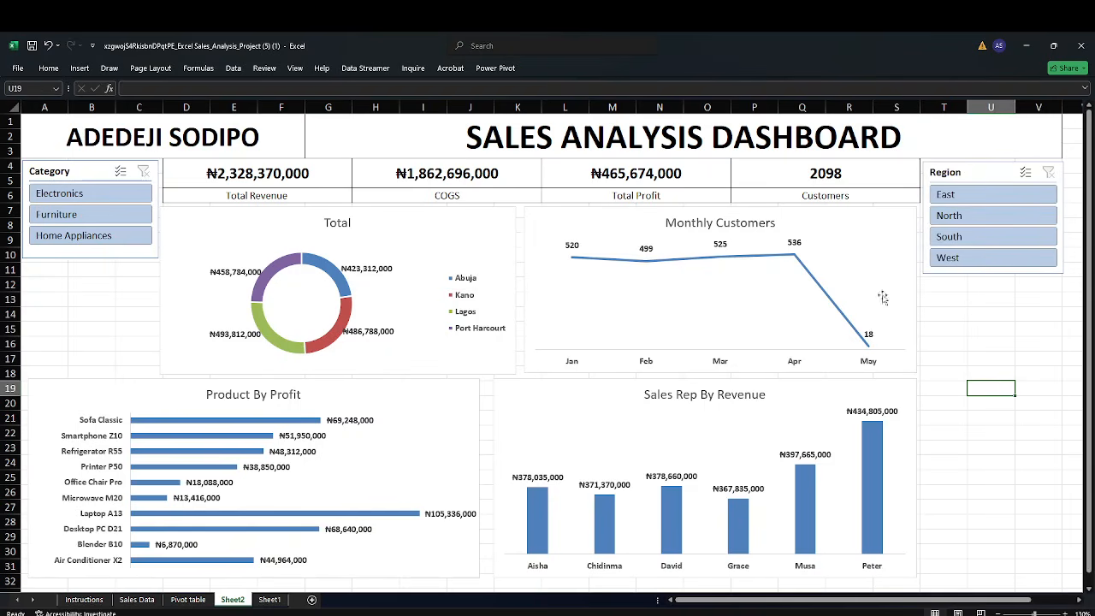
# Turn off the worksheet gridlines
pyautogui.click(295, 69)
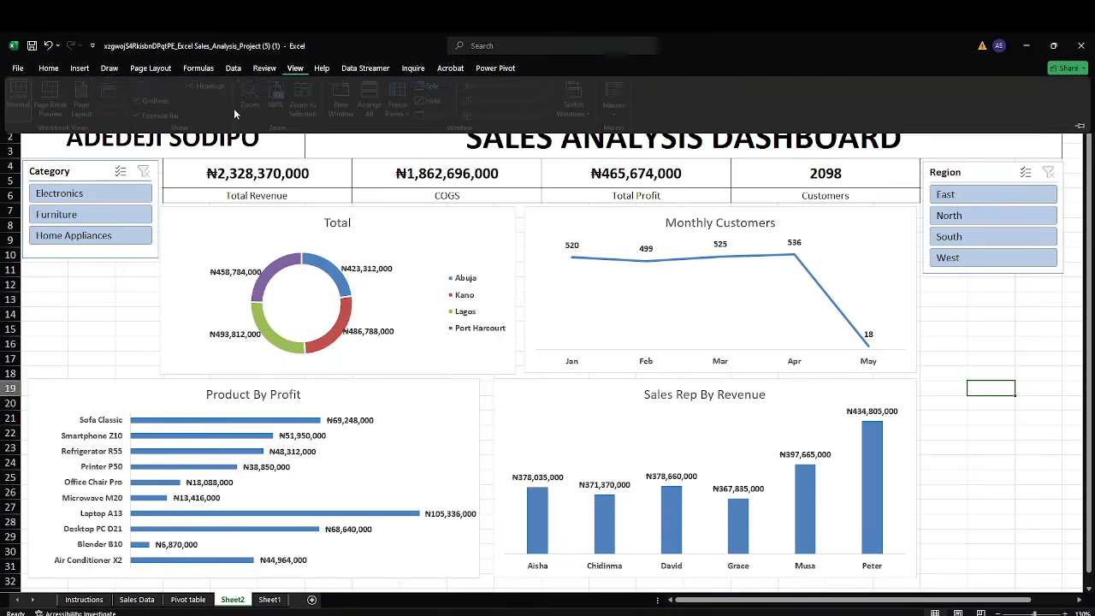
pyautogui.click(168, 102)
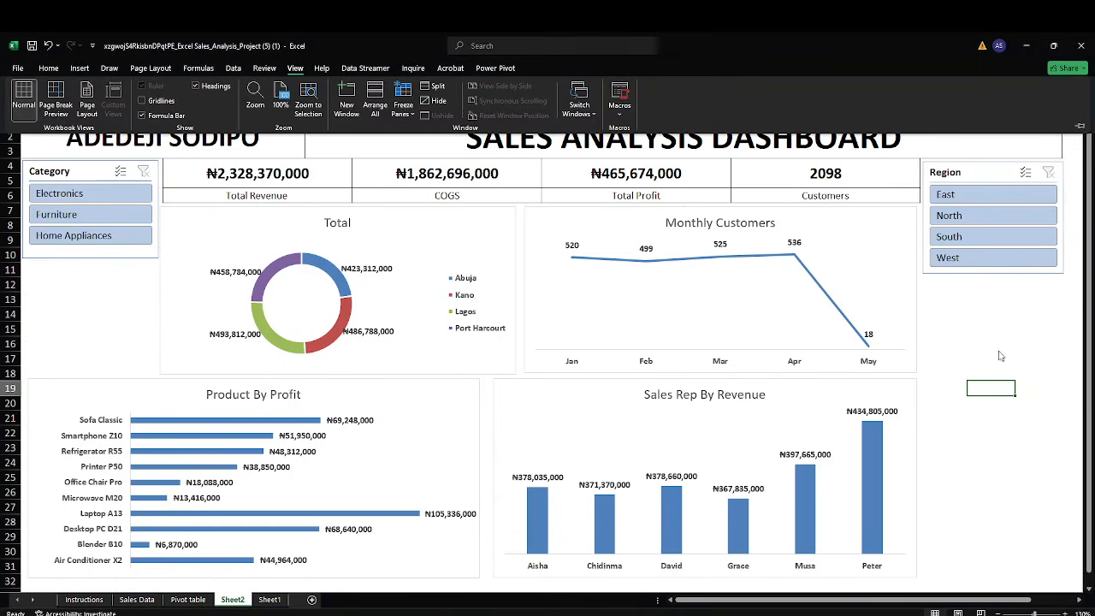
pyautogui.click(1002, 356)
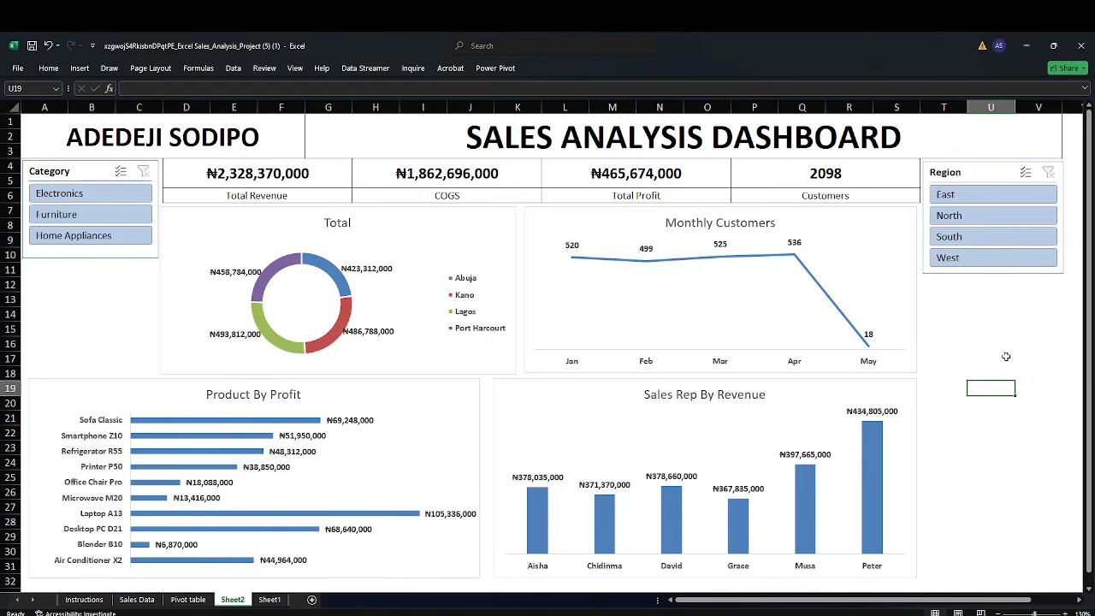
# Test the Region slicer by filtering East, West and North in turn, clearing the filter each time
pyautogui.click(978, 196)
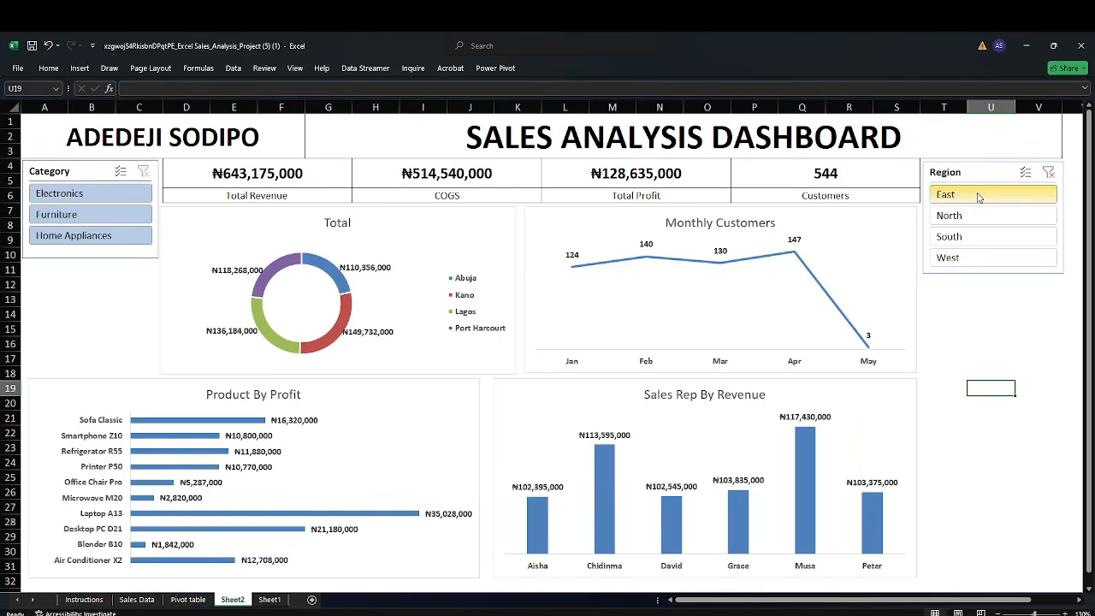
pyautogui.click(1049, 172)
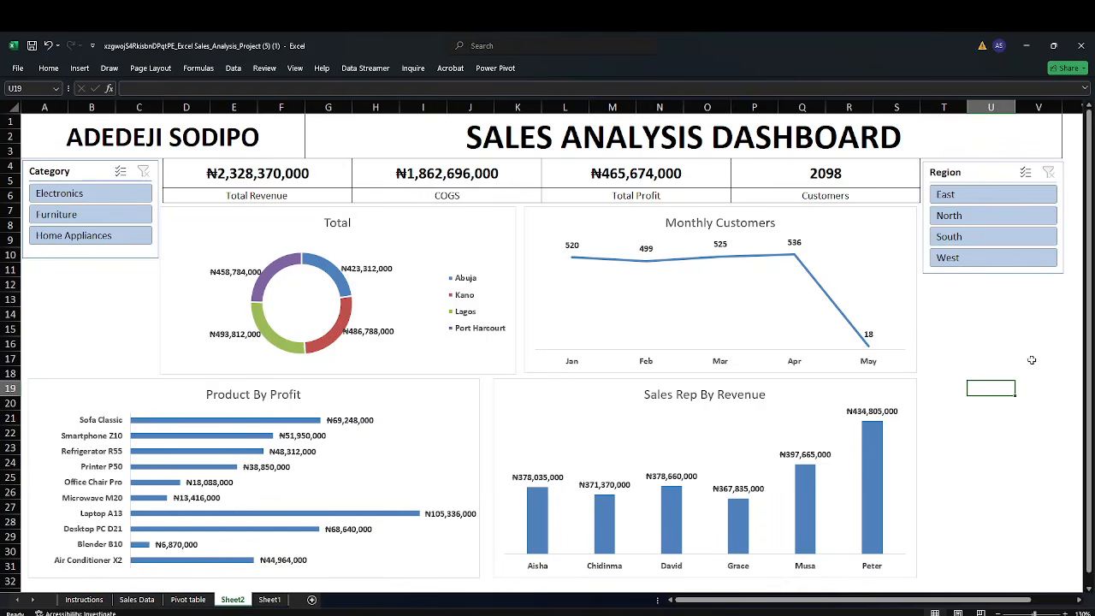
pyautogui.click(980, 259)
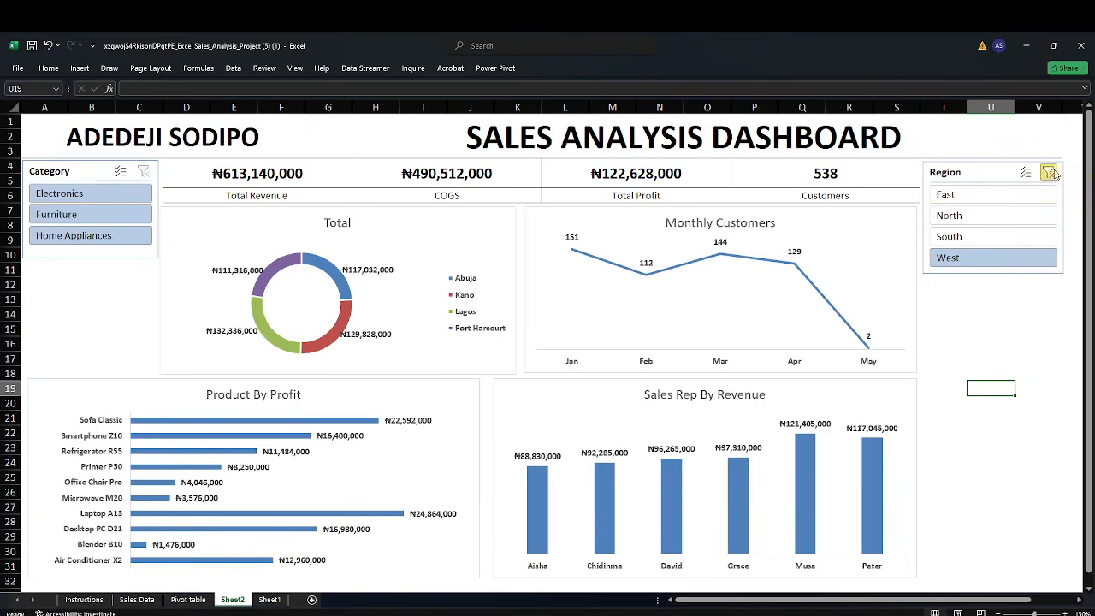
pyautogui.click(988, 221)
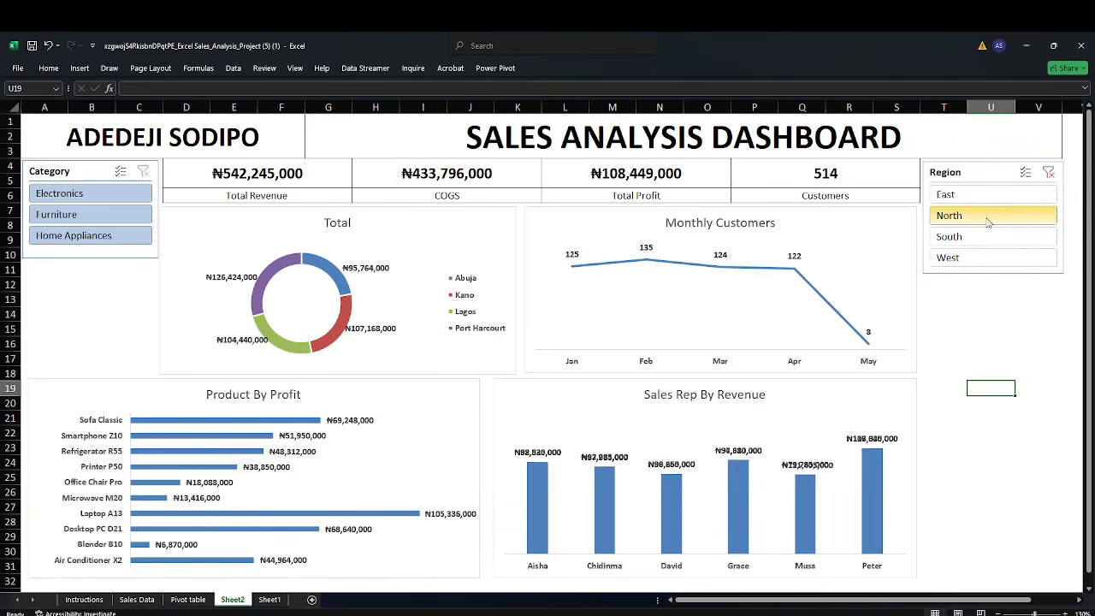
pyautogui.click(1049, 173)
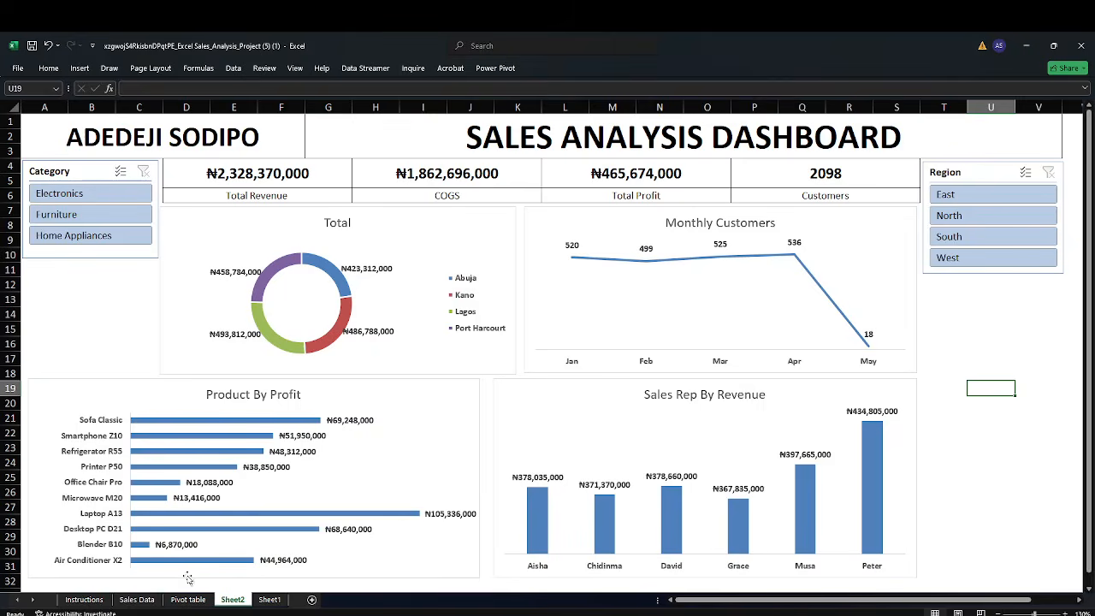
# Test the Category slicer by filtering Electronics, Furniture and Home Appliances in turn, clearing the filter each time
pyautogui.click(139, 601)
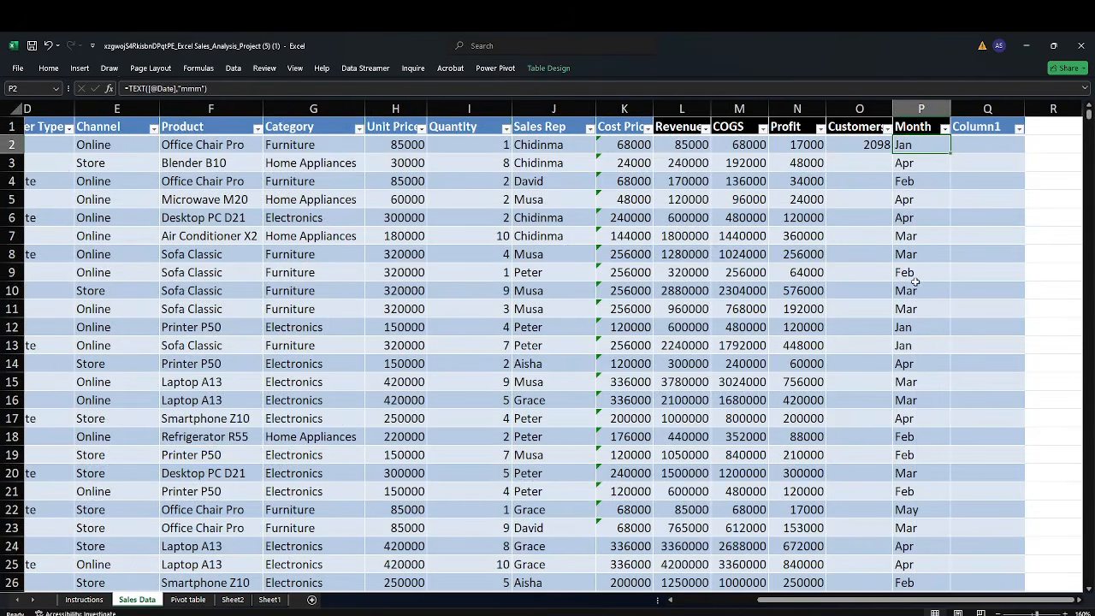
pyautogui.click(233, 599)
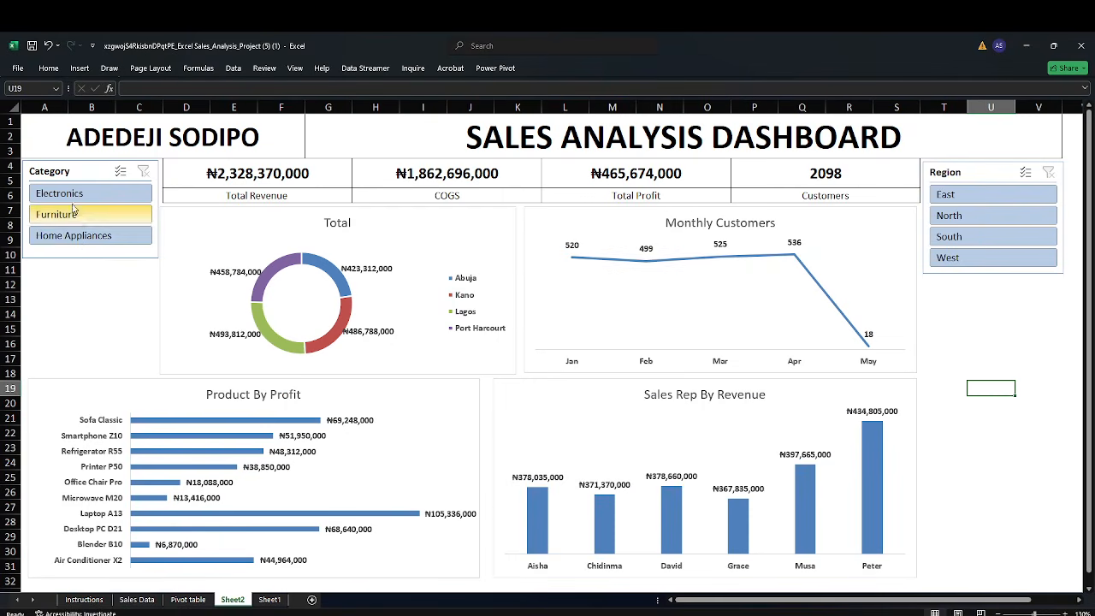
pyautogui.click(73, 196)
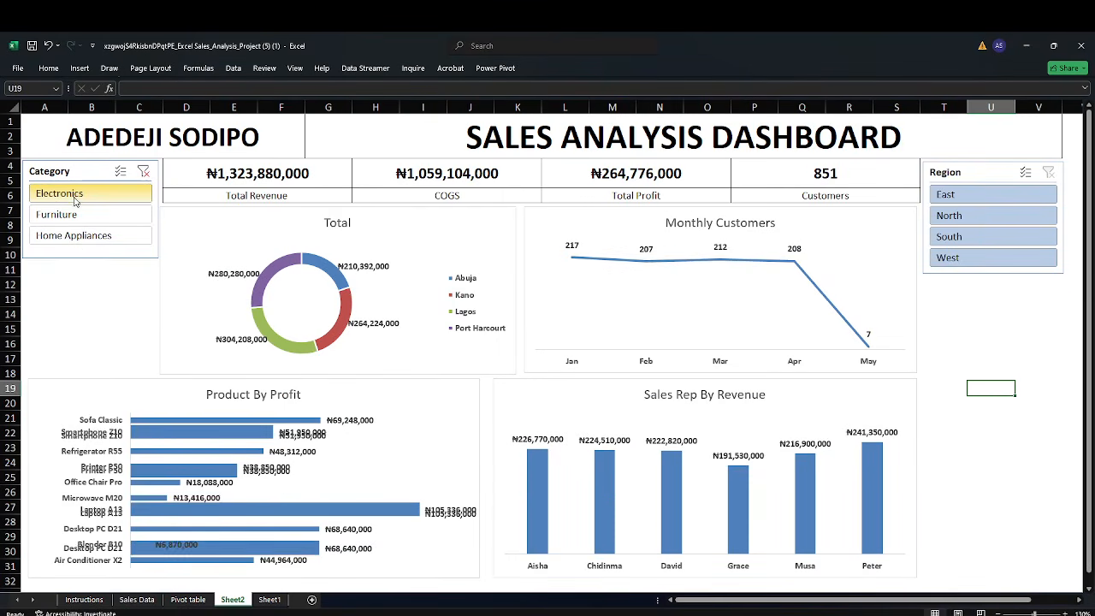
pyautogui.click(143, 173)
pyautogui.click(57, 214)
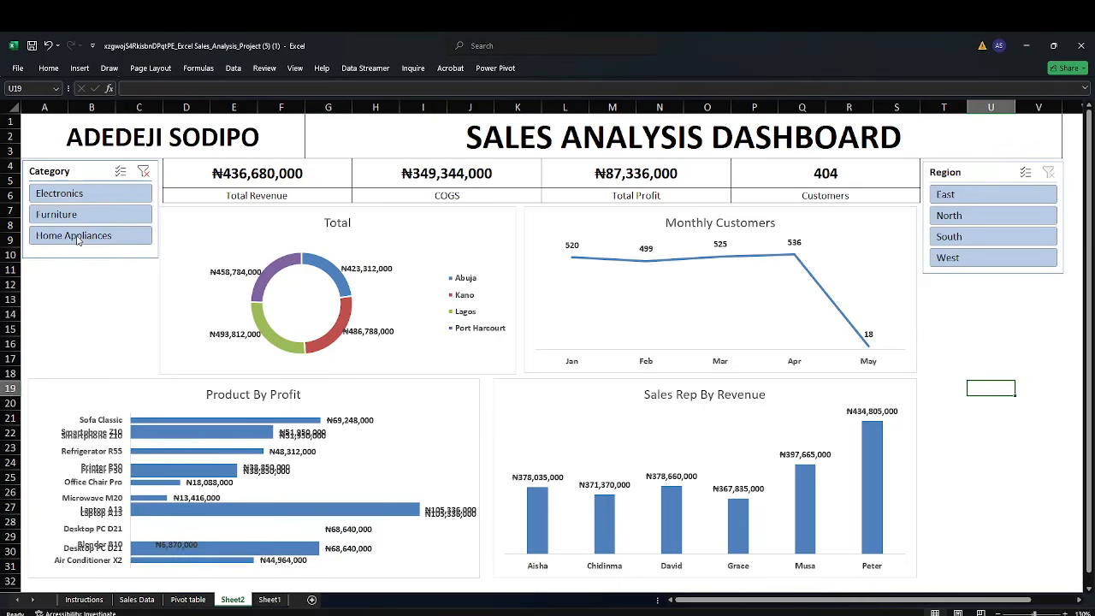
pyautogui.click(145, 172)
pyautogui.click(113, 236)
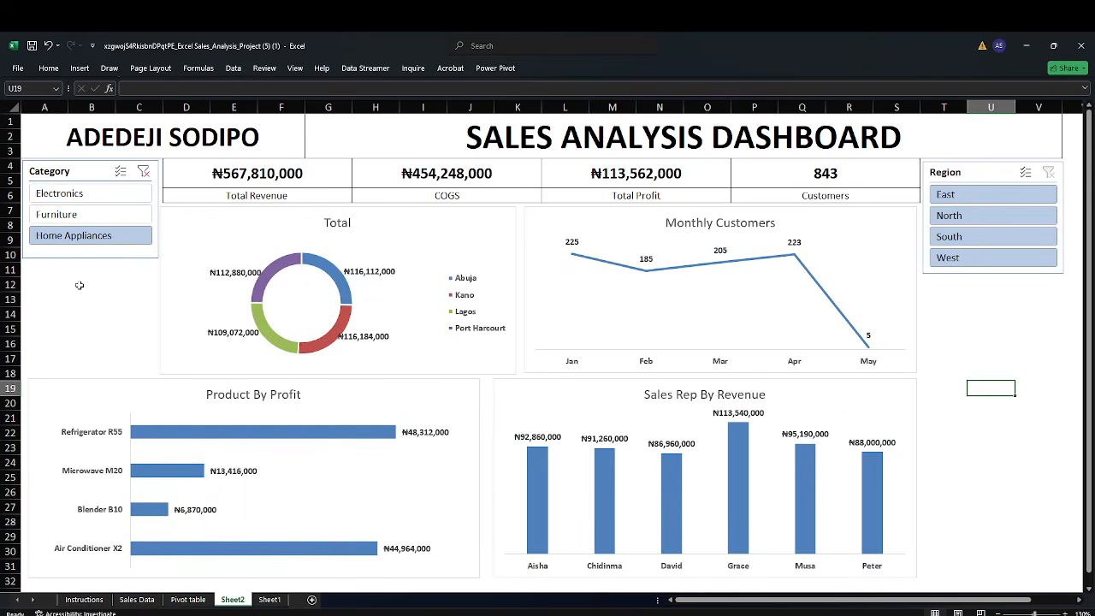
pyautogui.click(145, 173)
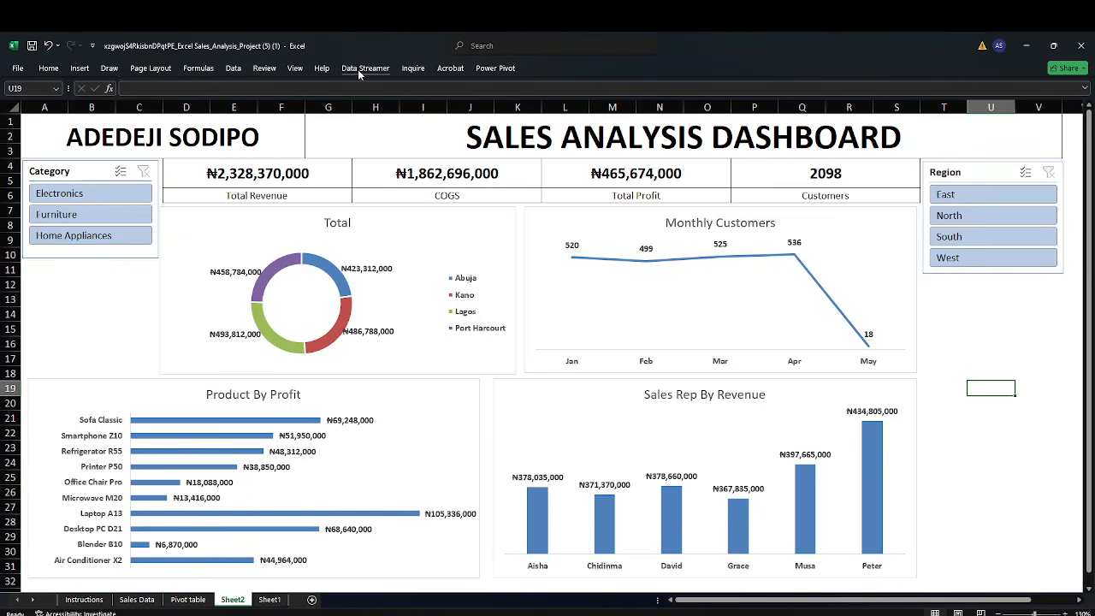
# Draw a rounded rectangle below the Category slicer, about 1.42" high and 1.76" wide
pyautogui.click(49, 68)
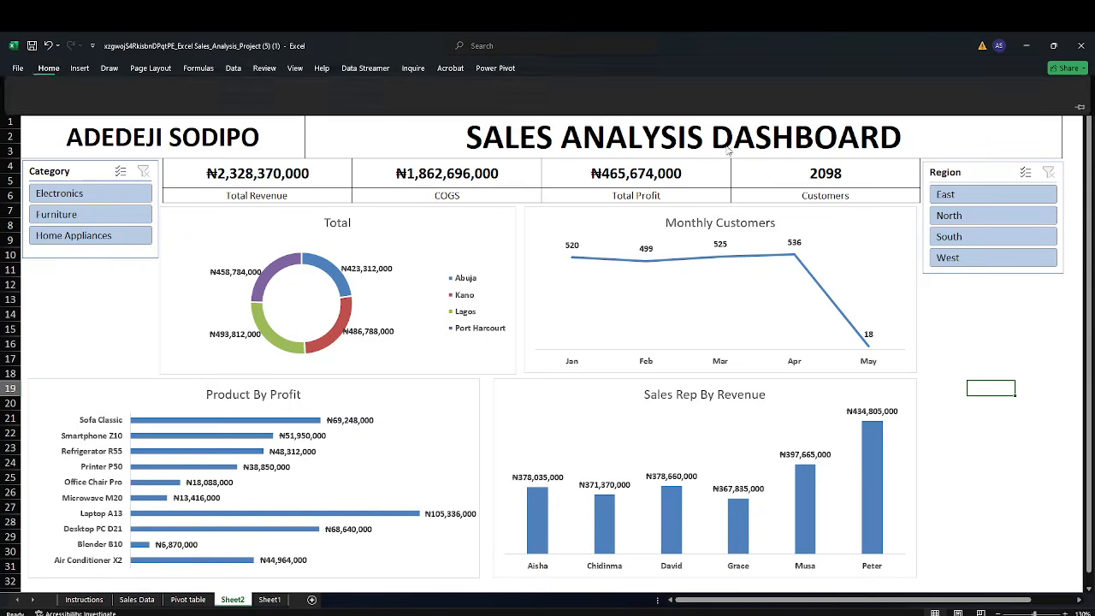
pyautogui.click(1080, 127)
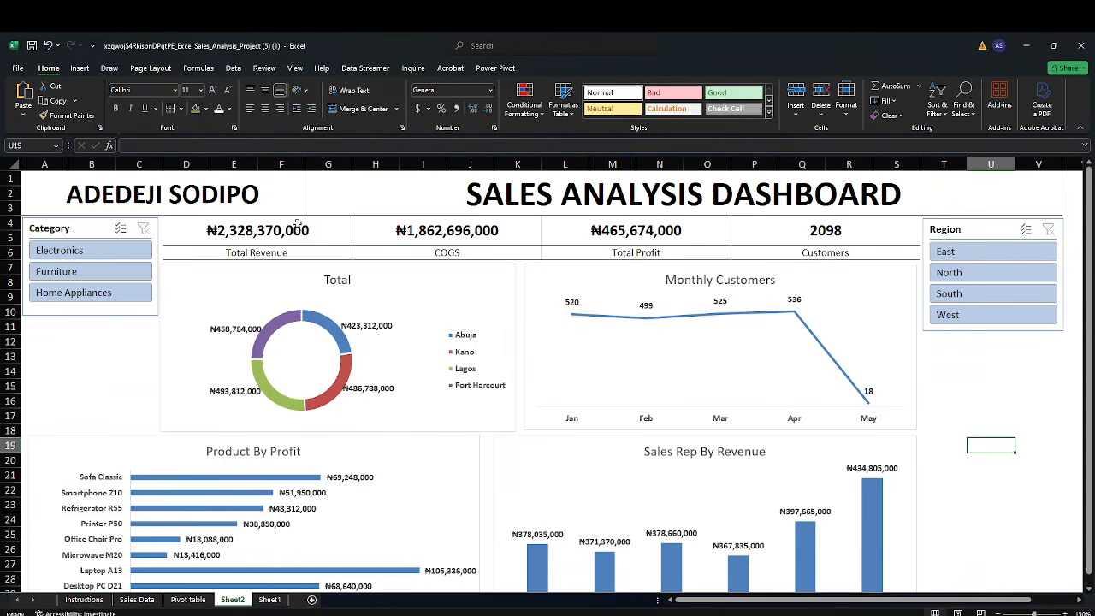
pyautogui.click(80, 68)
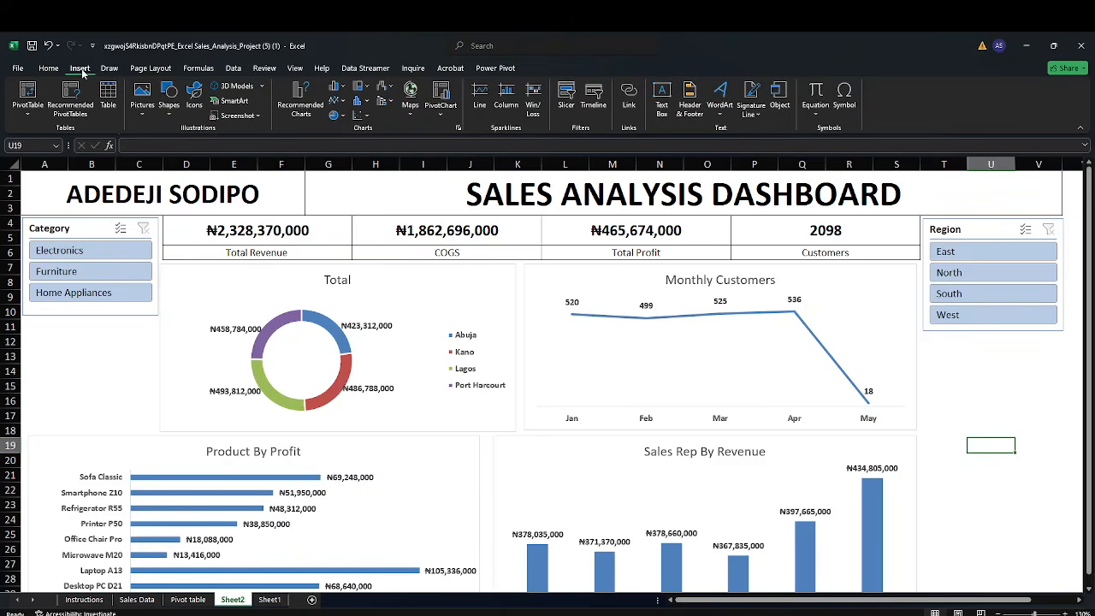
pyautogui.click(171, 114)
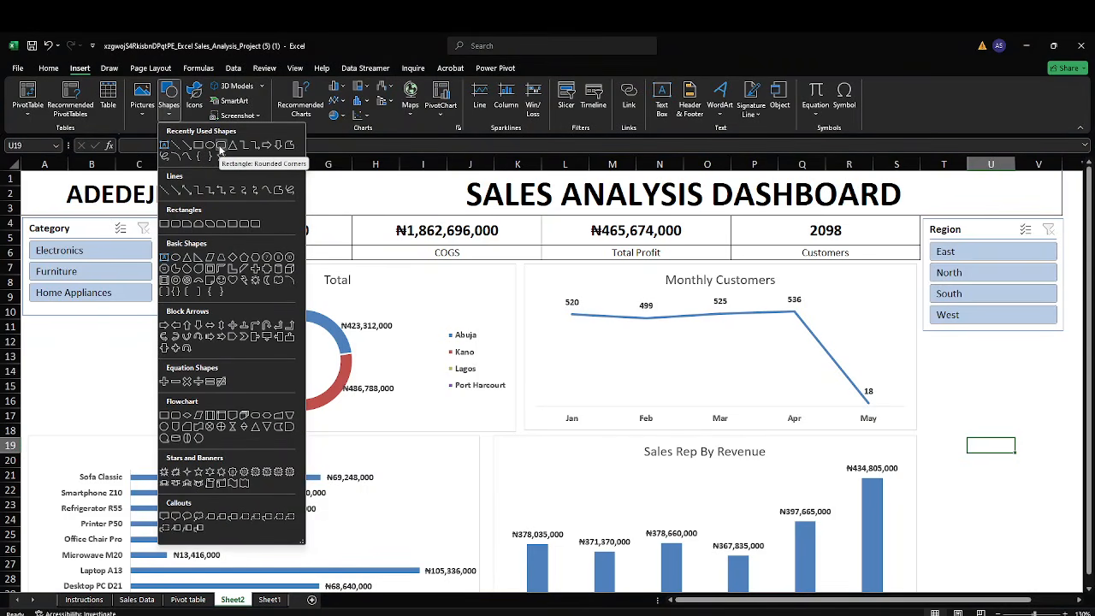
pyautogui.click(219, 150)
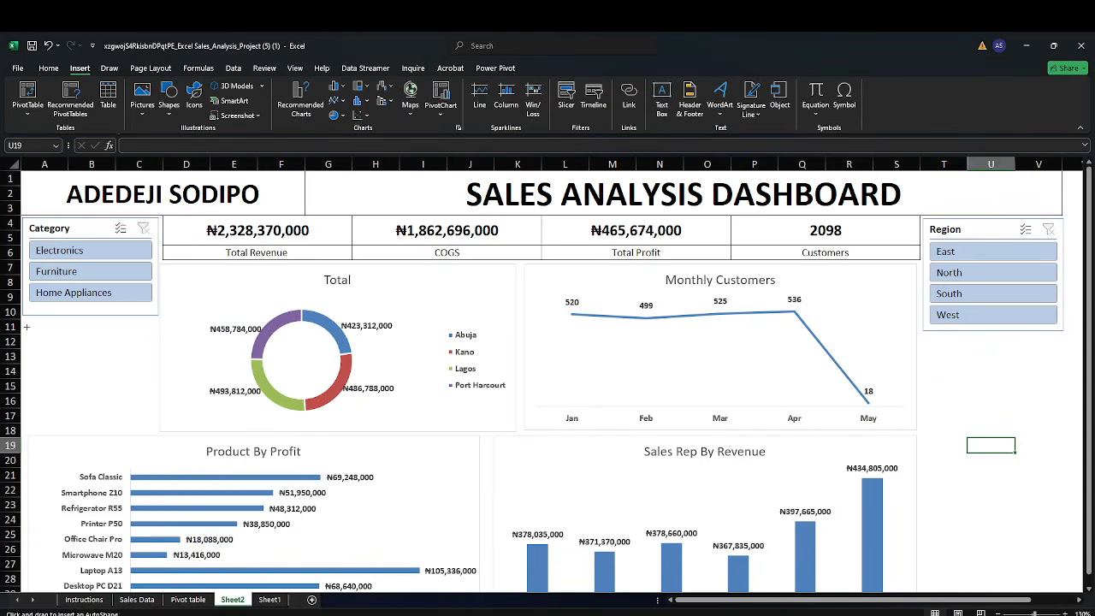
pyautogui.moveTo(26, 325)
pyautogui.mouseDown()
pyautogui.moveTo(161, 431)
pyautogui.moveTo(151, 426)
pyautogui.mouseUp()
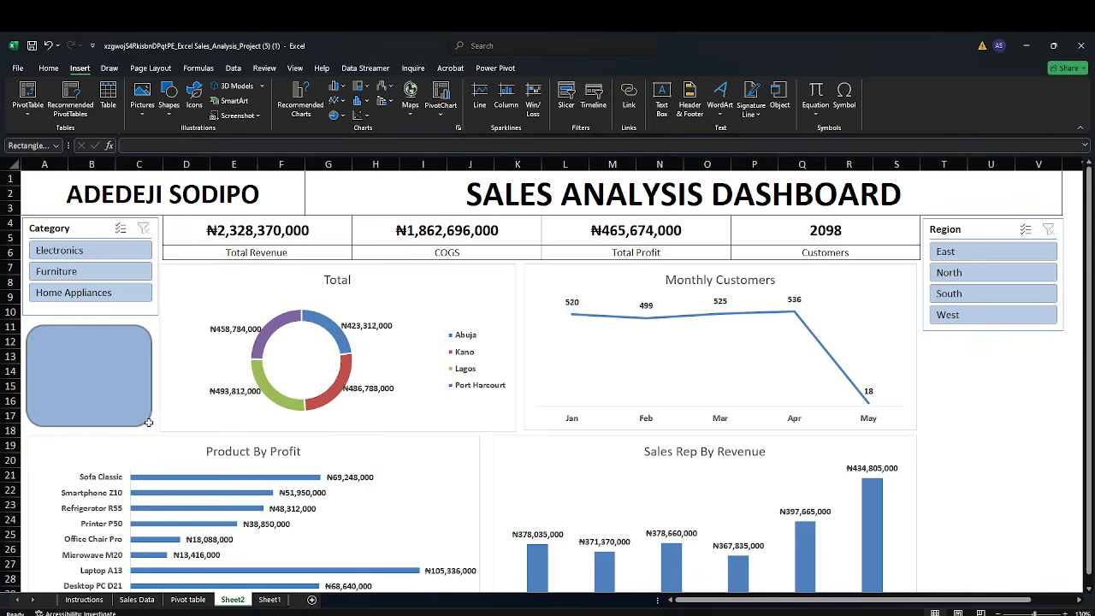
pyautogui.moveTo(100, 365); pyautogui.dragTo(100, 360)
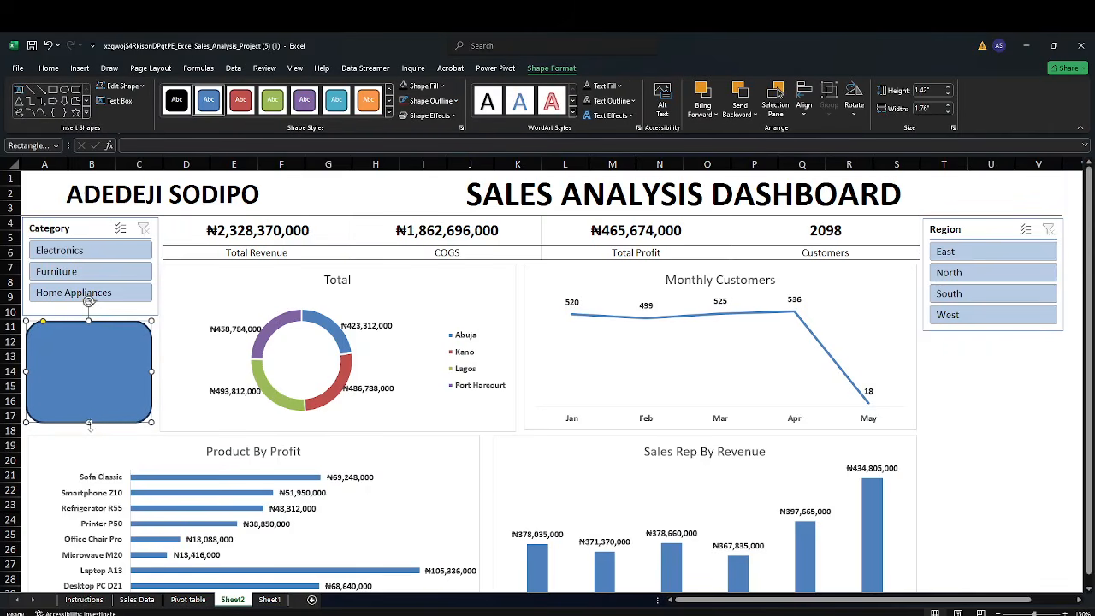
# Enlarge the rounded rectangle to about 1.53" high and enter the heading "Top performing city" inside it
pyautogui.moveTo(89, 421); pyautogui.dragTo(89, 430)
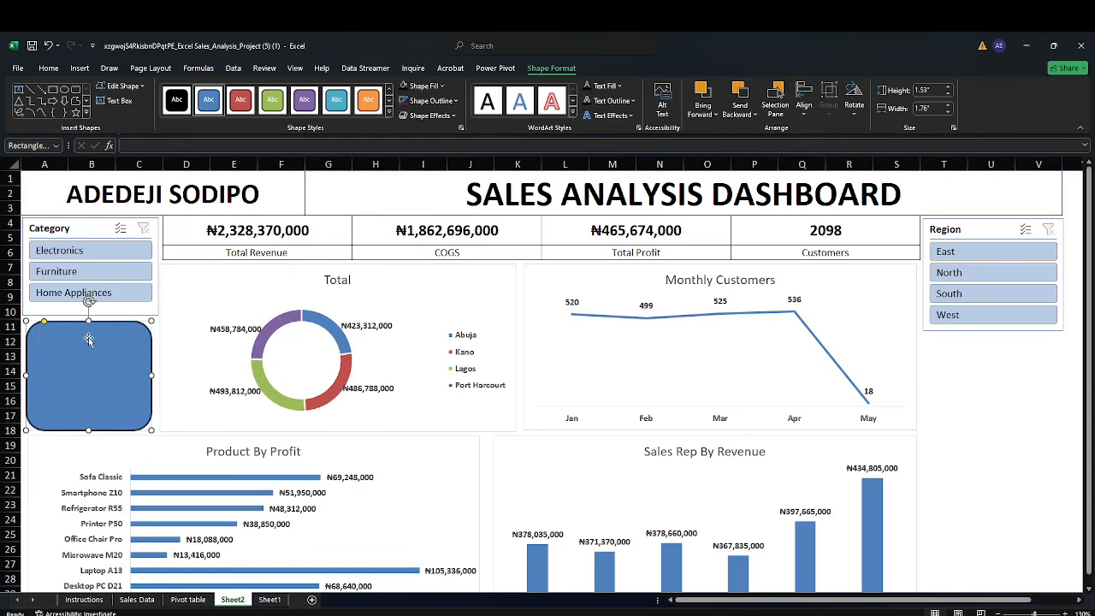
pyautogui.write('Top P')
pyautogui.press('BackSpace')
pyautogui.write('perming')
pyautogui.press('BackSpace')
pyautogui.press('BackSpace')
pyautogui.press('BackSpace')
pyautogui.press('BackSpace')
pyautogui.write('forming city')
pyautogui.press('Return')
pyautogui.press('Return')
# Add a line below the heading reading "Lagos has the highest cost of goods sold at 493.81M" in the rounded rectangle
pyautogui.write('Lagos has the highest')
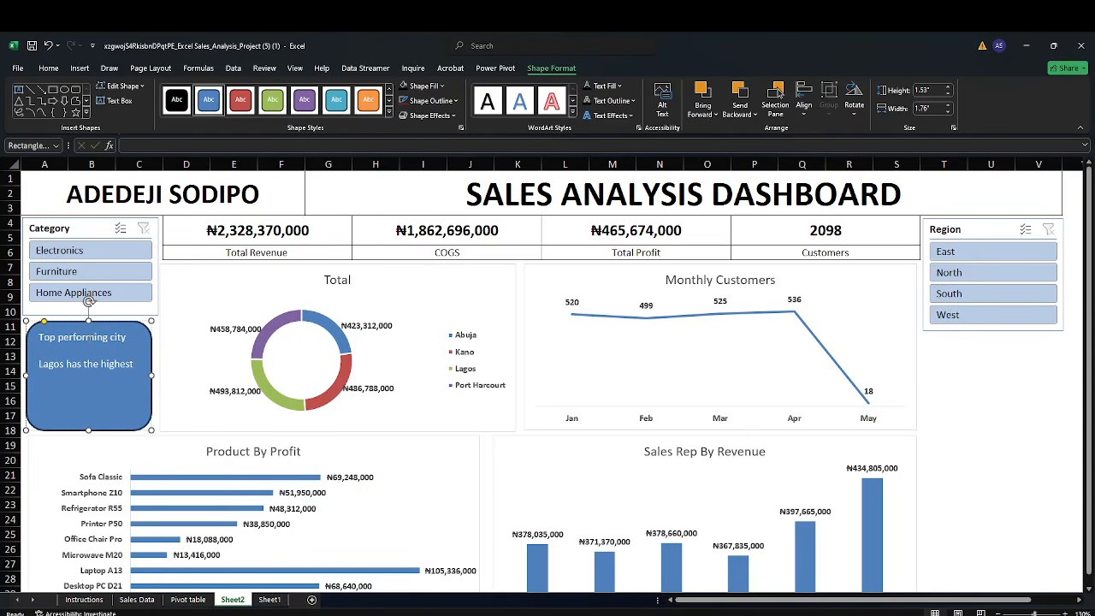
pyautogui.write(' cost of goods sold')
pyautogui.write('at')
pyautogui.scroll(-1, 152, 344)
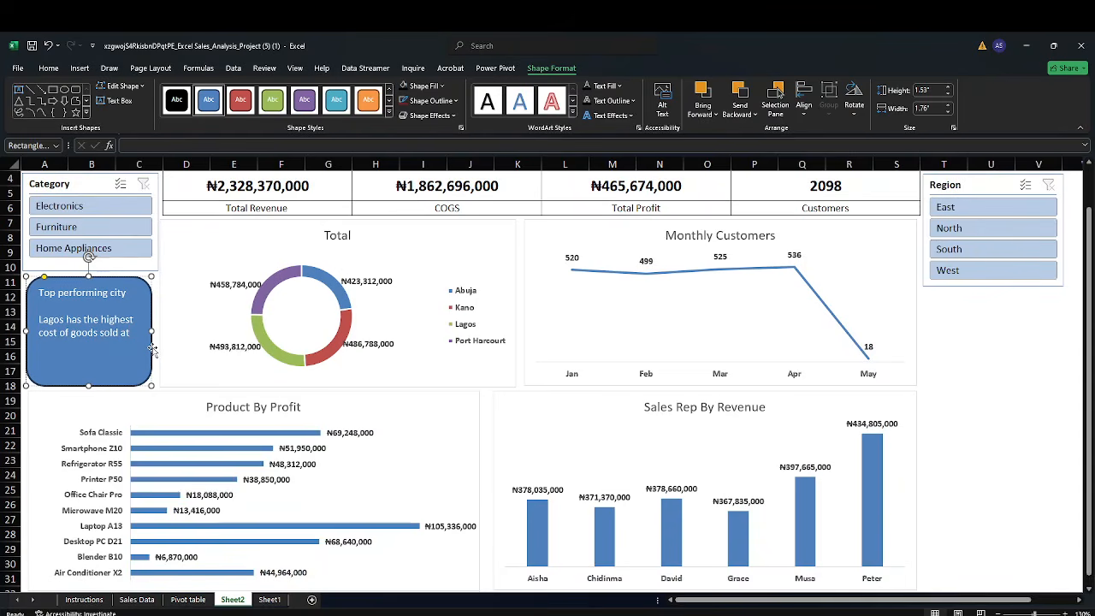
pyautogui.write('493.81m')
pyautogui.press('BackSpace')
pyautogui.write('M')
pyautogui.click(953, 382)
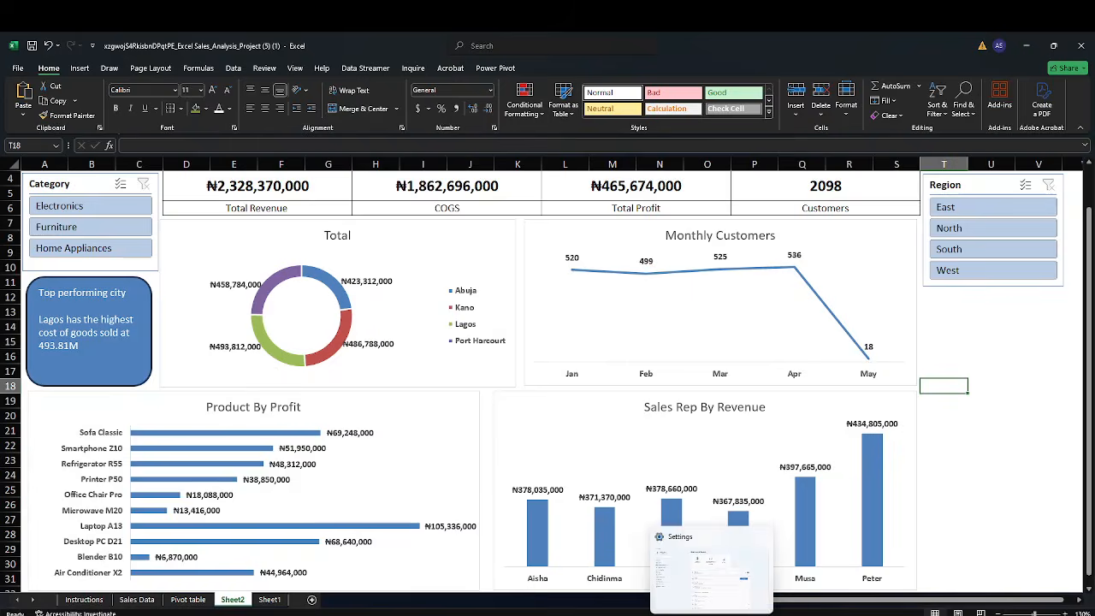
pyautogui.moveTo(737, 614)
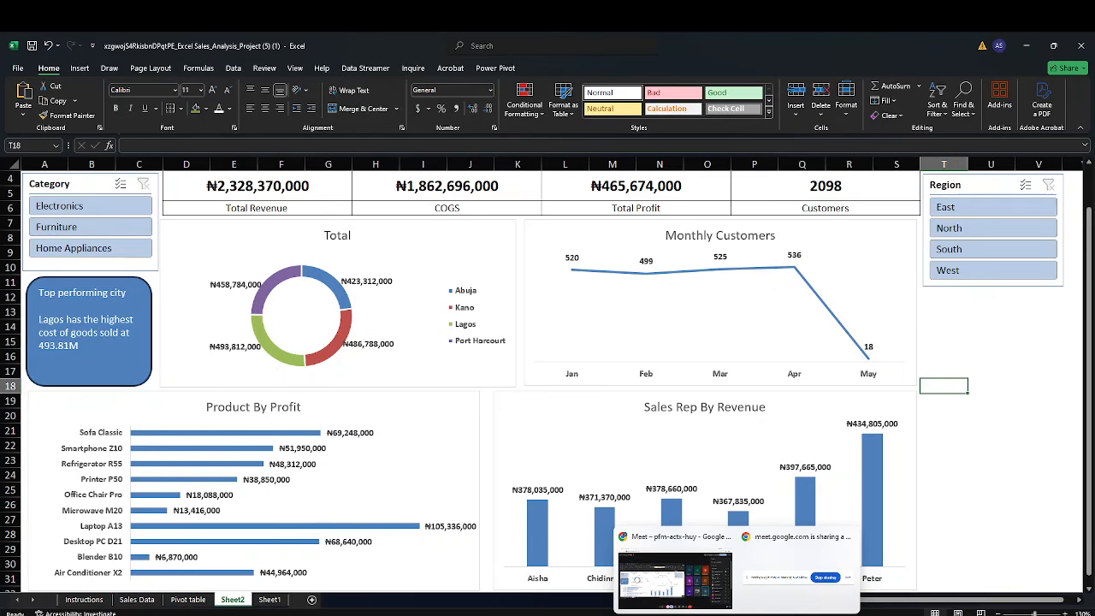
pyautogui.click(736, 614)
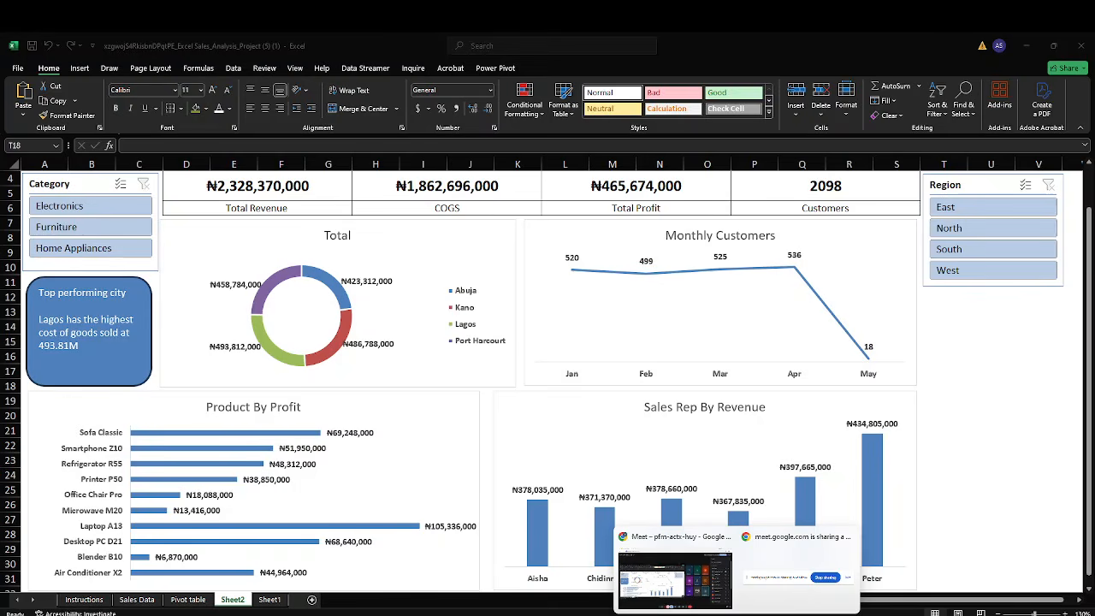
pyautogui.click(684, 586)
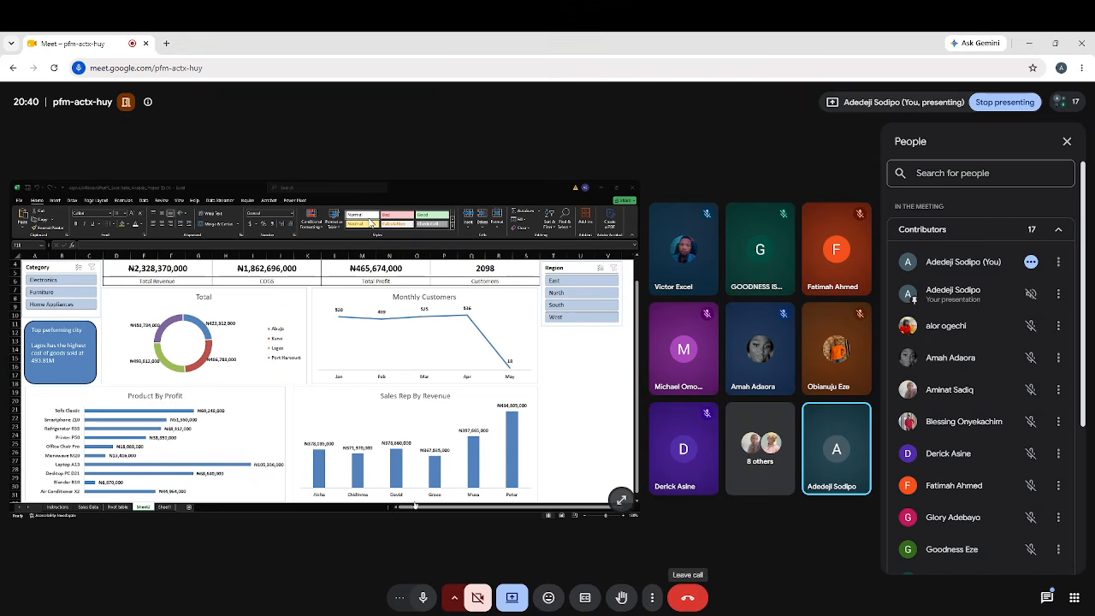
pyautogui.click(166, 43)
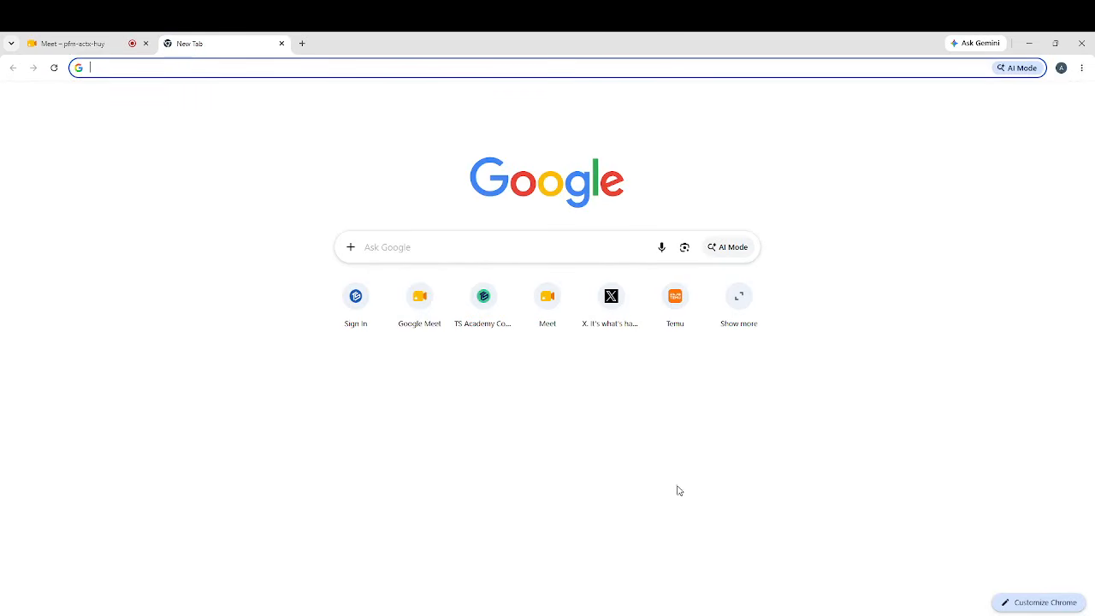
pyautogui.hotkey('alt', 'Tab')
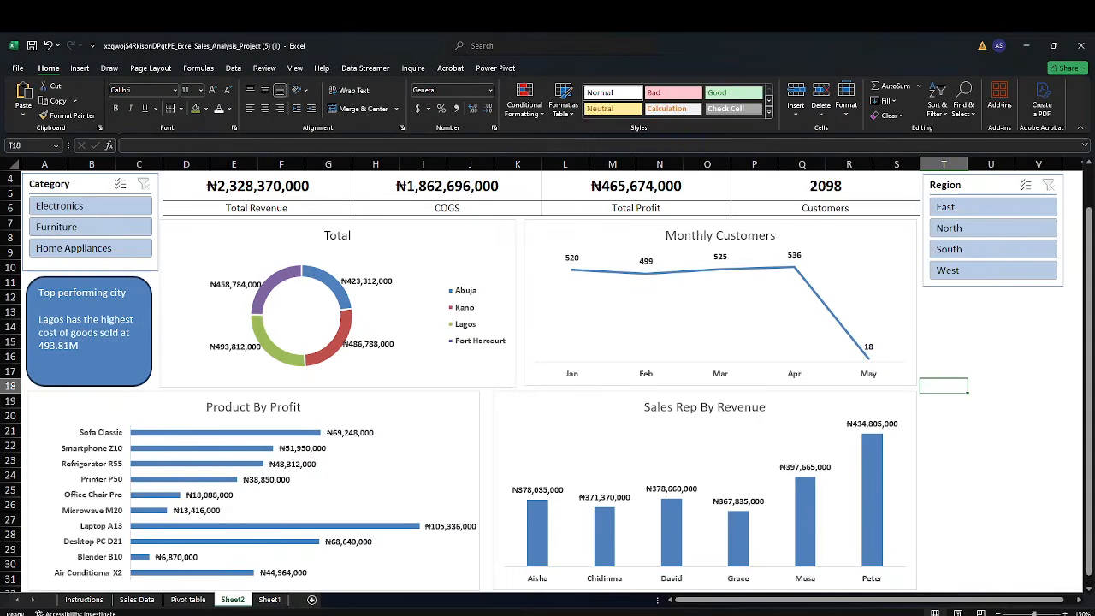
pyautogui.hotkey('alt', 'Tab')
pyautogui.moveTo(703, 608)
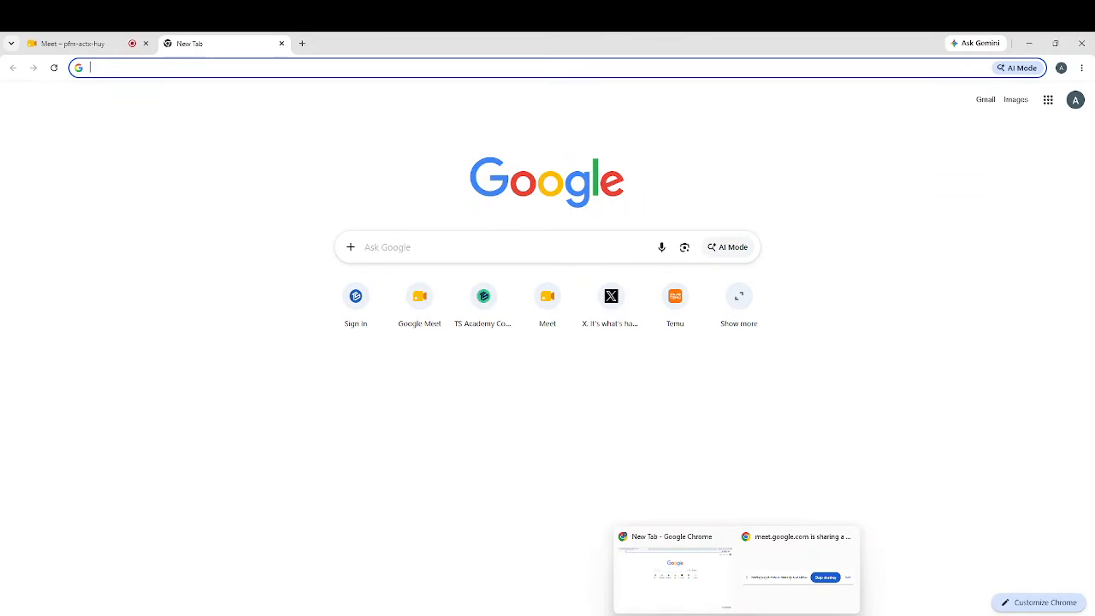
pyautogui.click(750, 604)
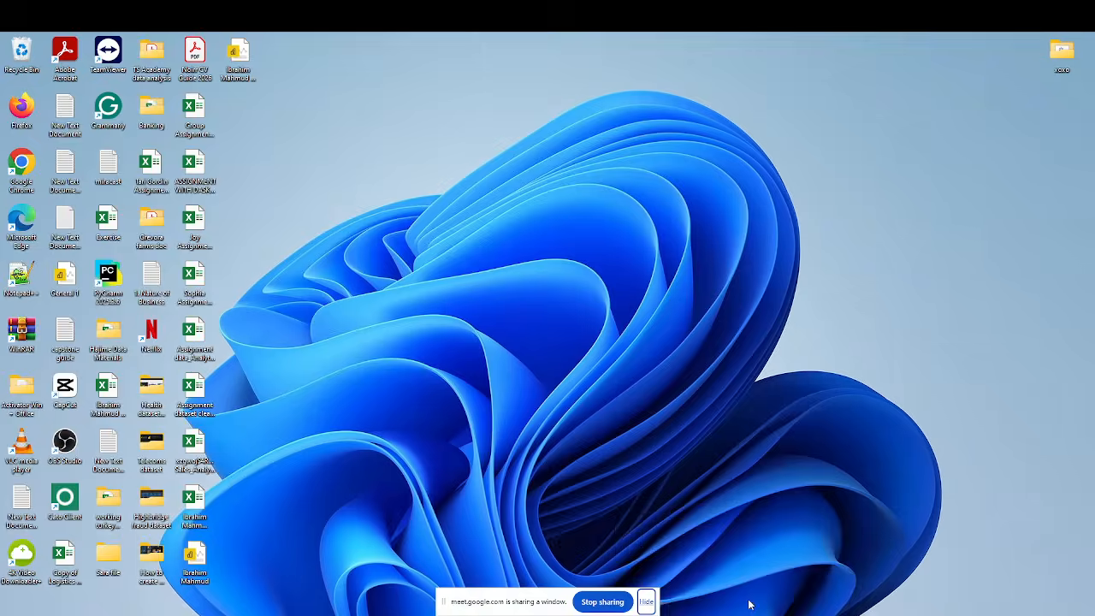
pyautogui.moveTo(712, 597)
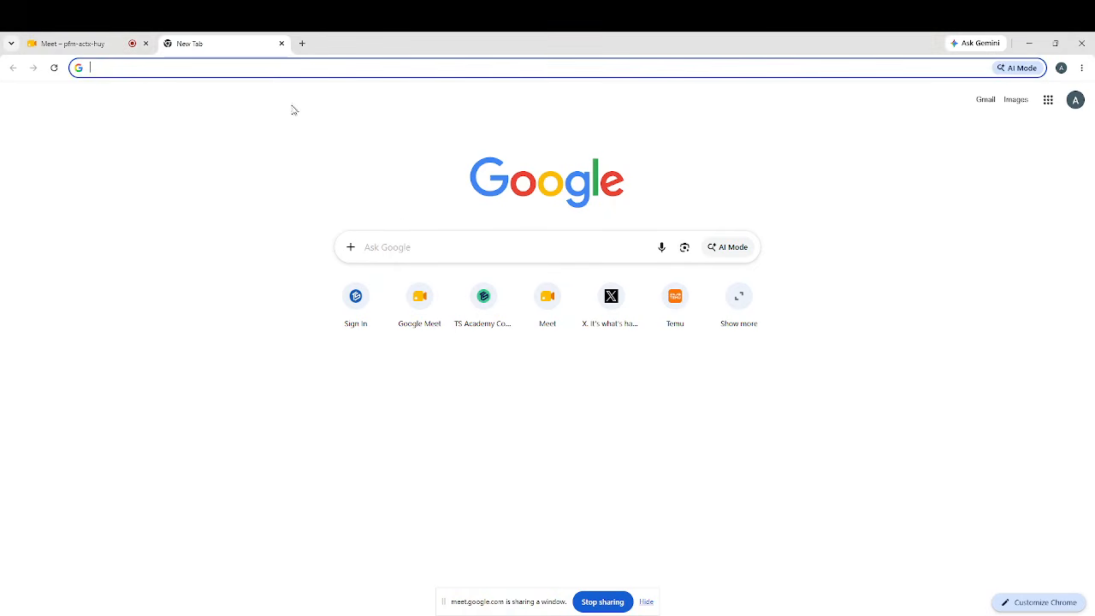
pyautogui.click(98, 45)
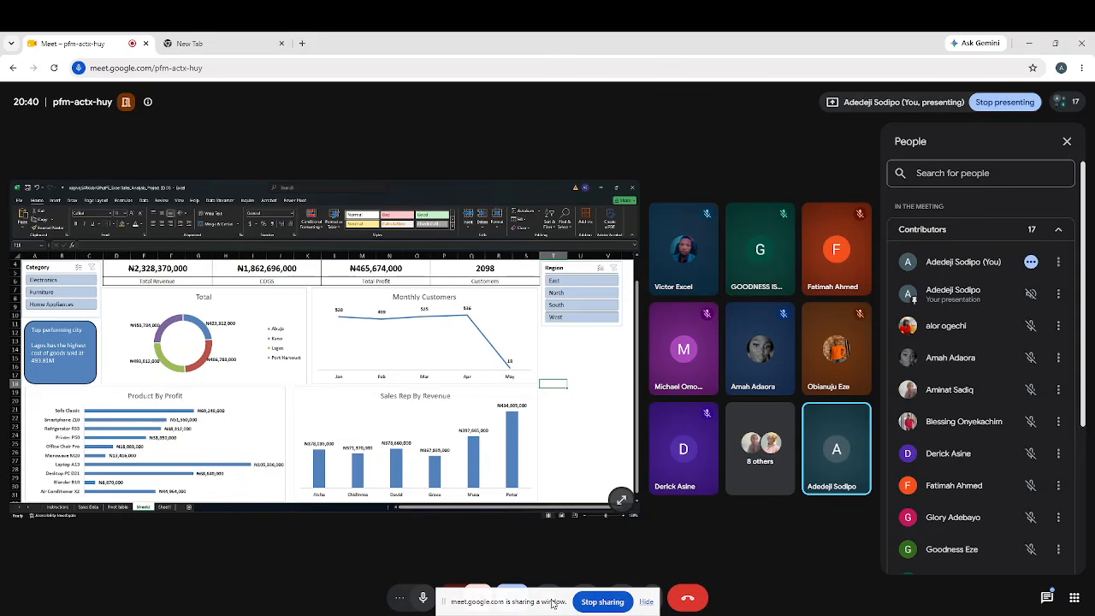
pyautogui.click(646, 602)
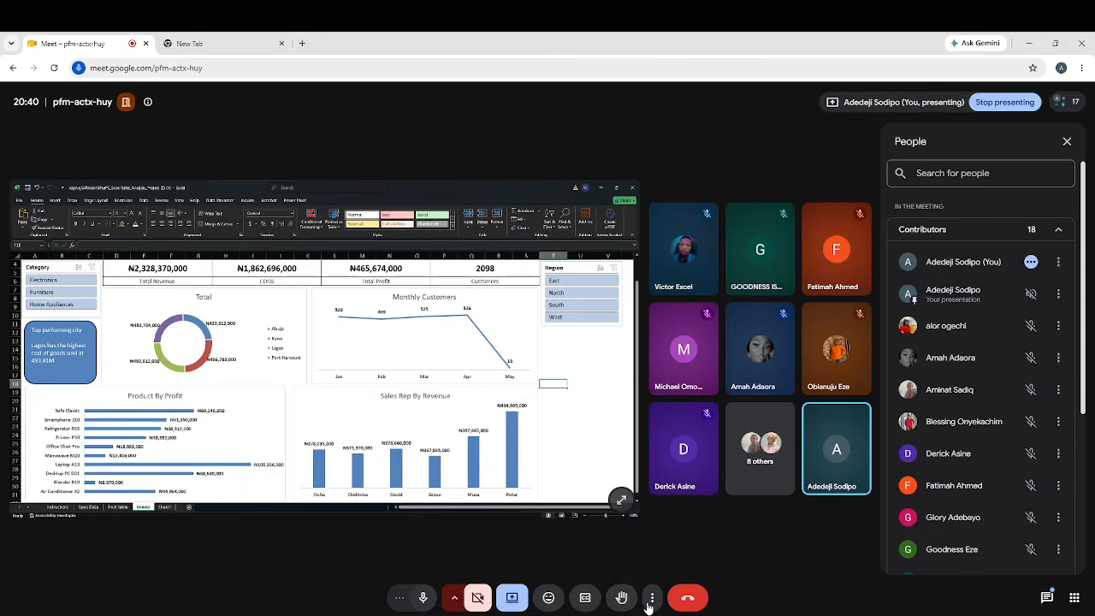
pyautogui.click(513, 597)
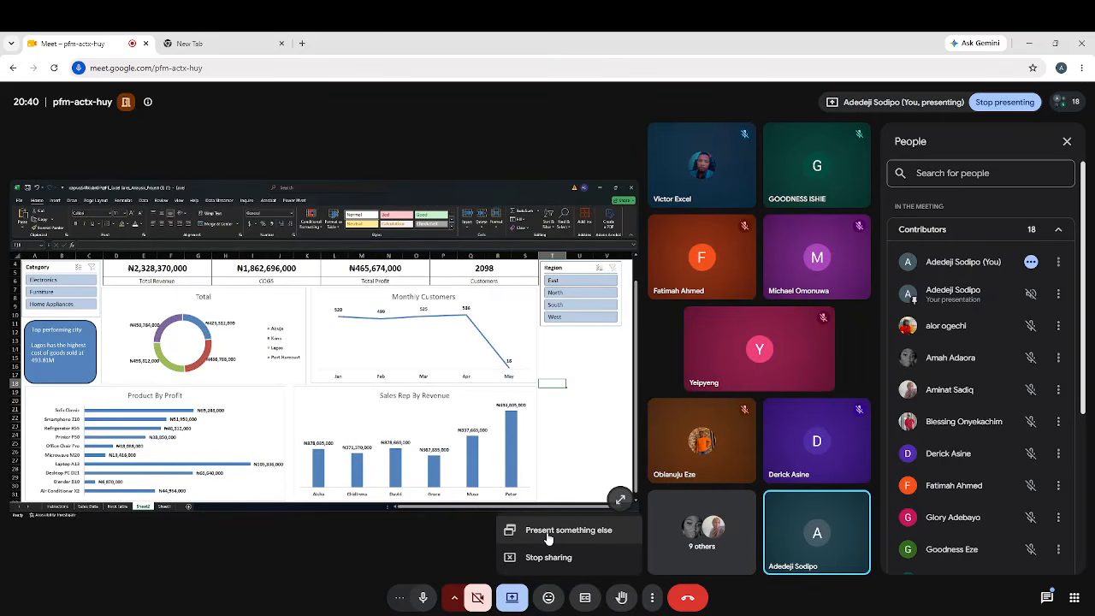
pyautogui.click(549, 533)
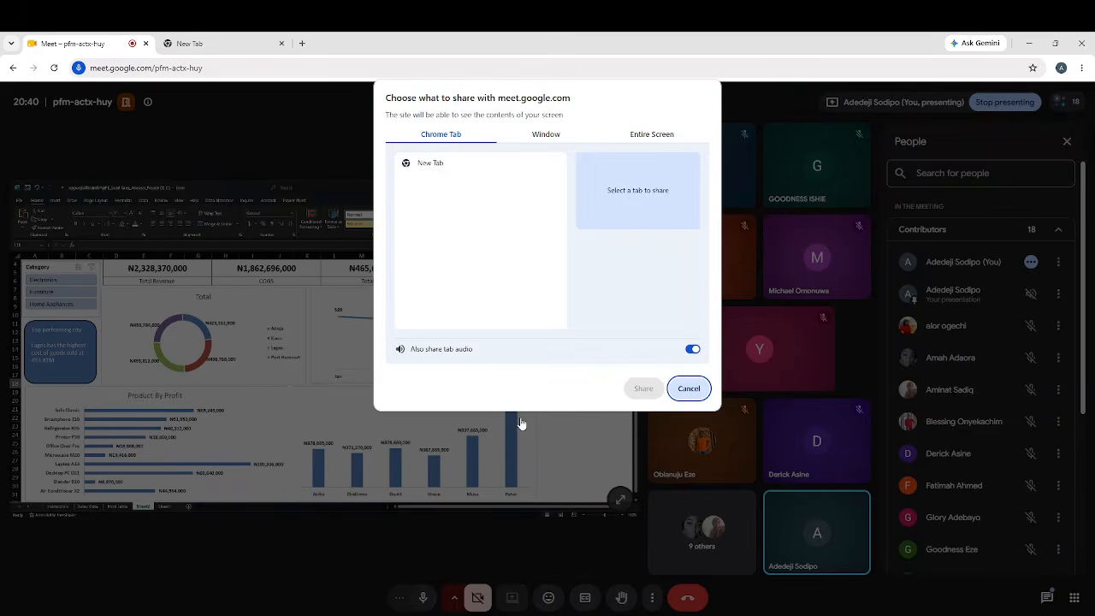
pyautogui.click(534, 136)
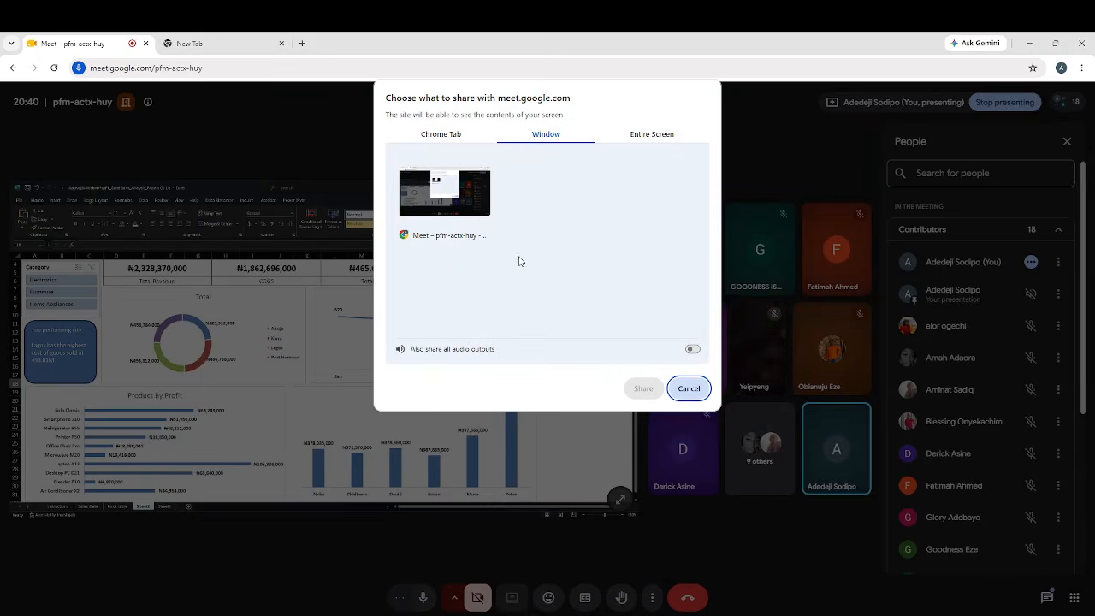
pyautogui.click(474, 209)
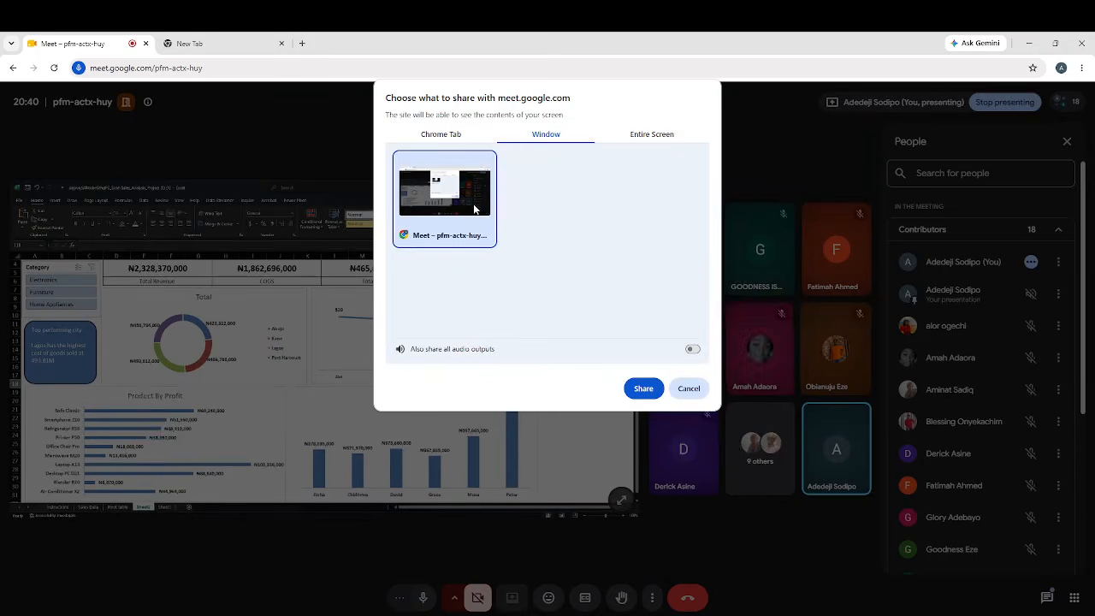
pyautogui.click(635, 390)
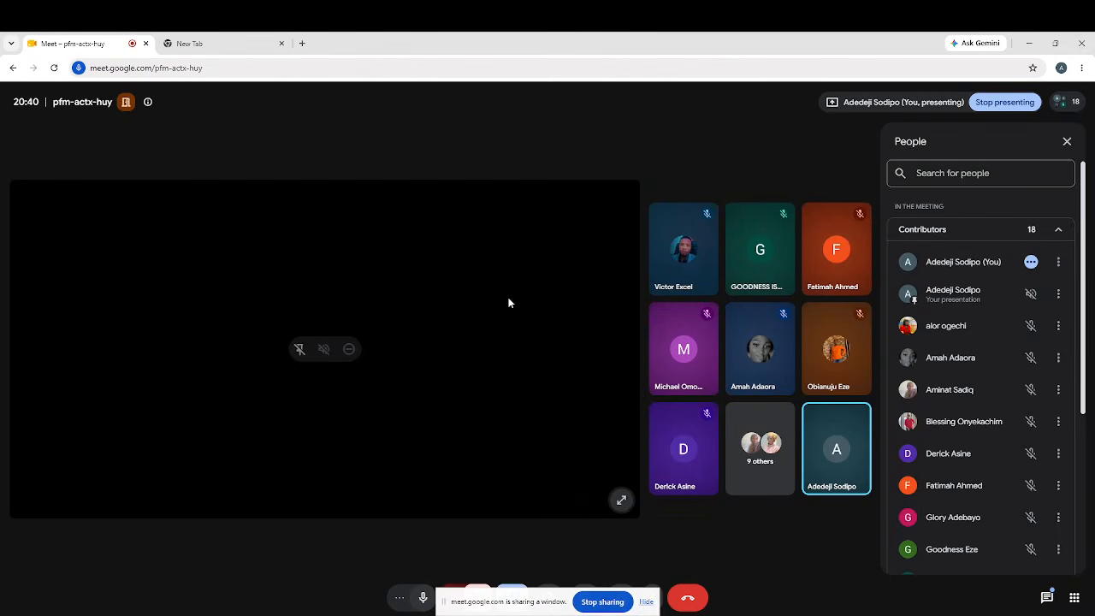
# Switch to the browser, search Google for "naira sign" and copy the ₦ symbol from the results
pyautogui.click(208, 44)
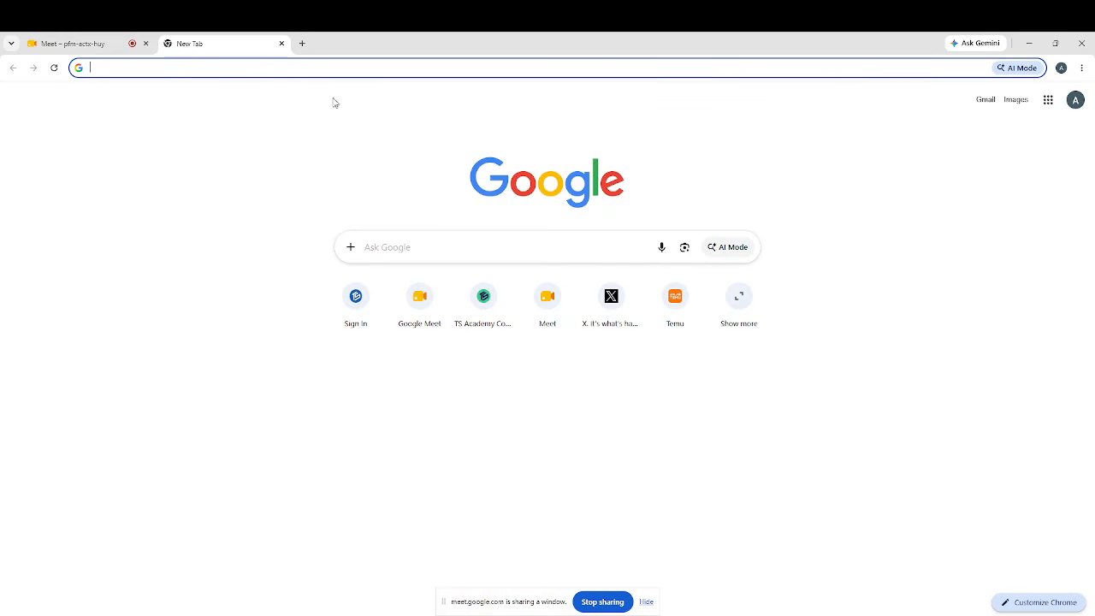
pyautogui.click(314, 70)
pyautogui.write('nai')
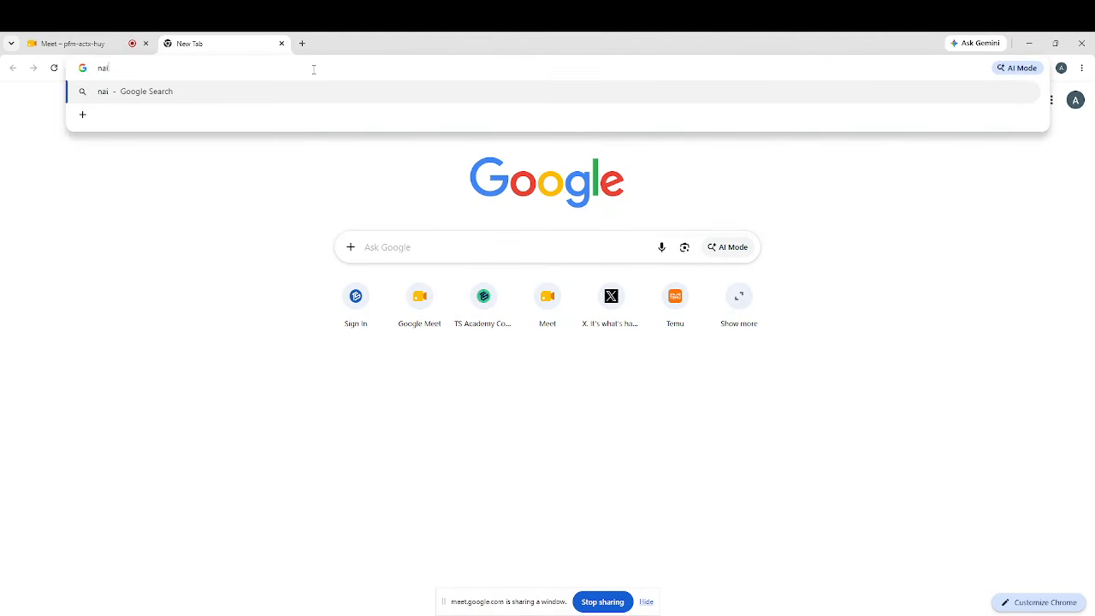
pyautogui.write('ra sign')
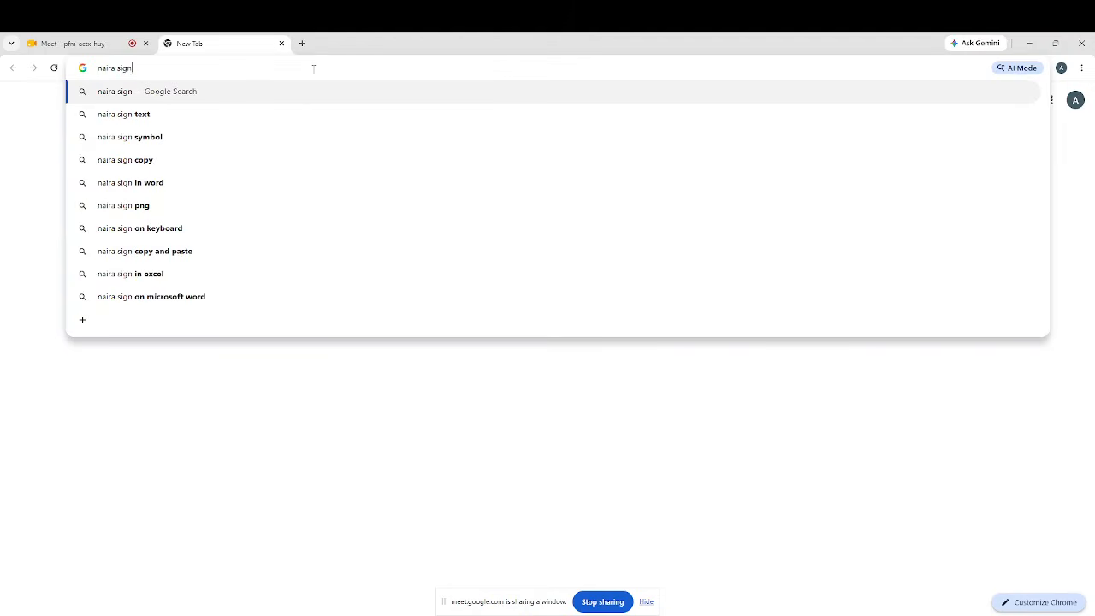
pyautogui.press('Return')
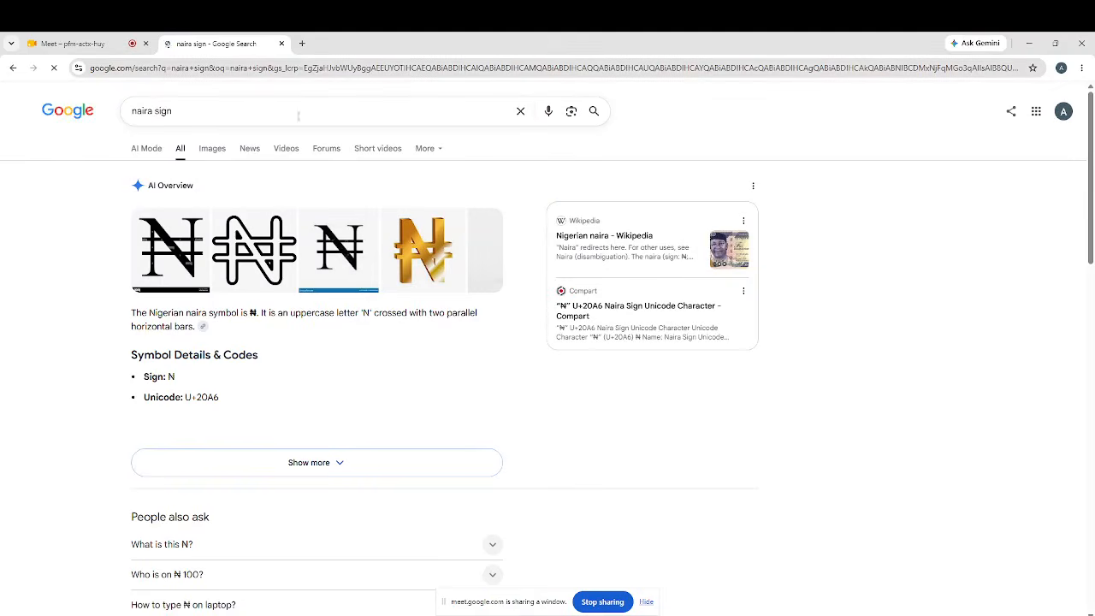
pyautogui.scroll(-1, 223, 299)
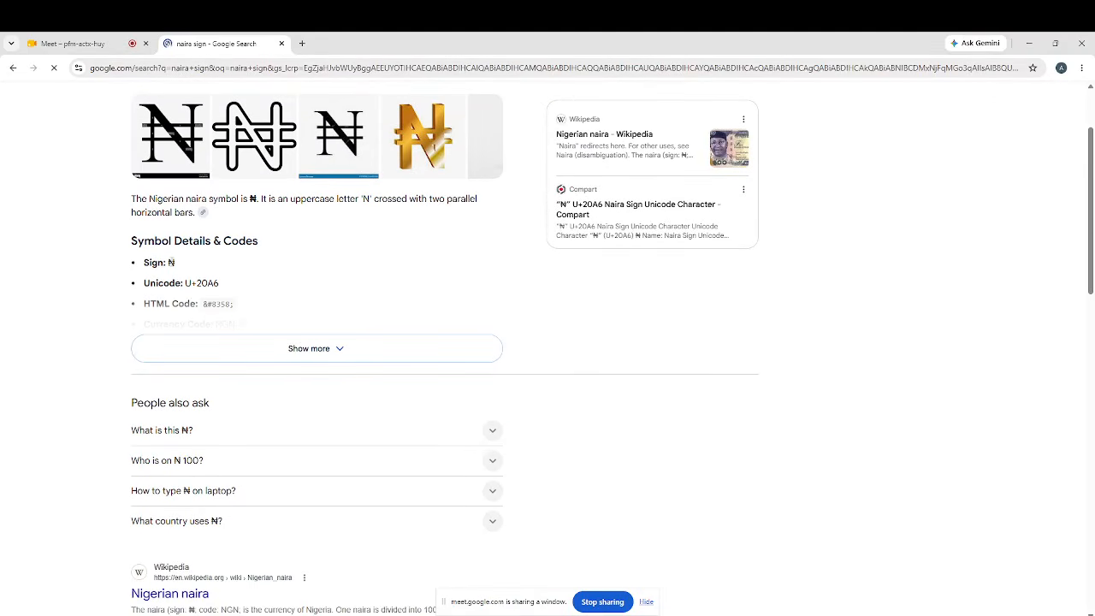
pyautogui.doubleClick(171, 262)
pyautogui.hotkey('ctrl', 'c')
pyautogui.rightClick(172, 265)
pyautogui.click(192, 279)
pyautogui.click(96, 48)
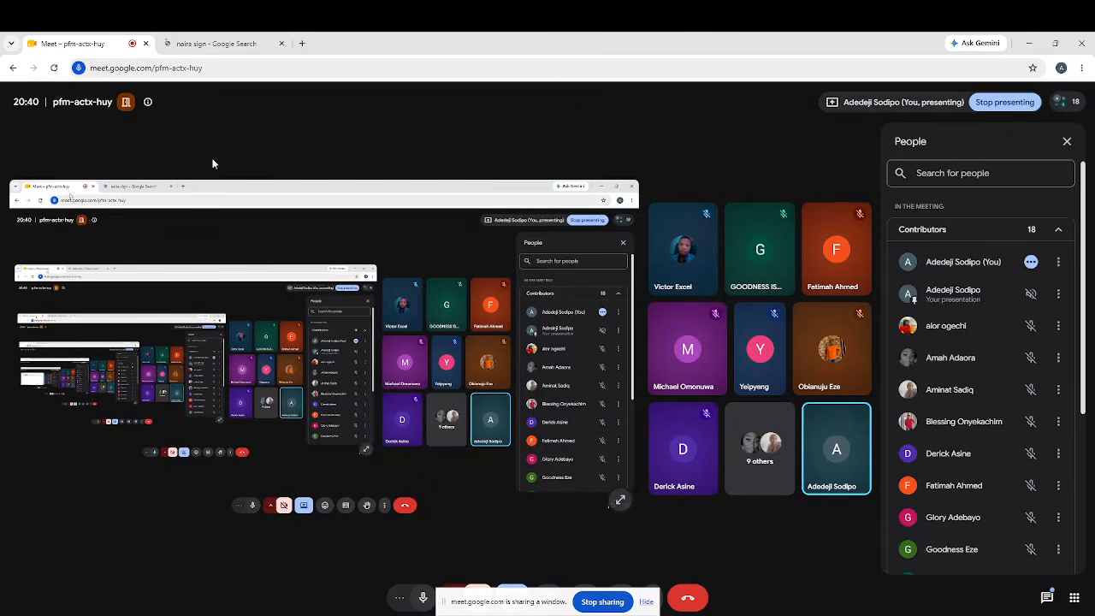
pyautogui.click(646, 602)
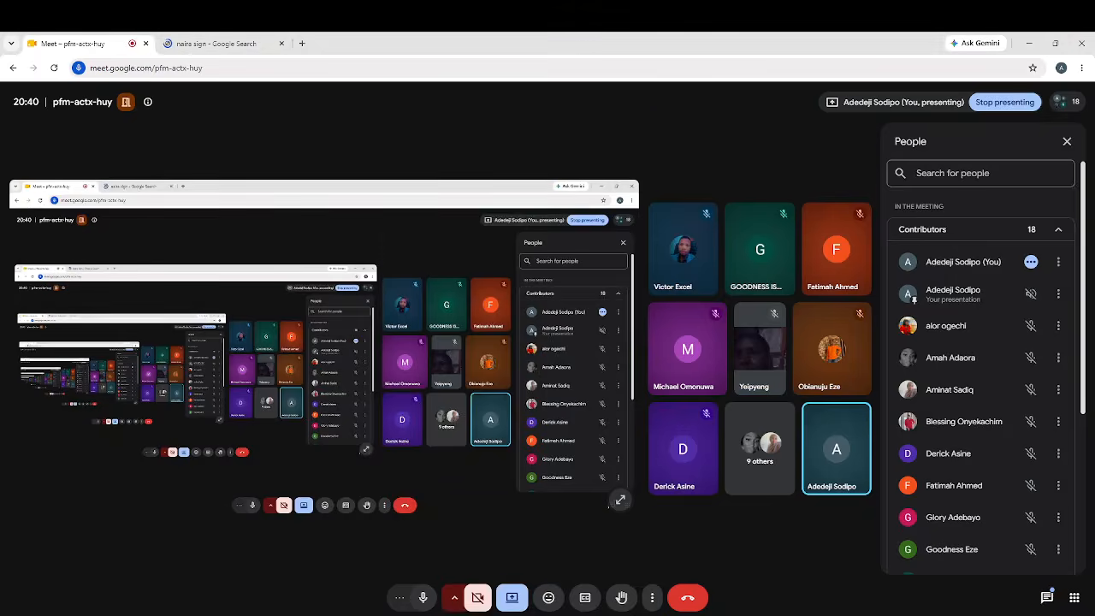
pyautogui.moveTo(707, 599)
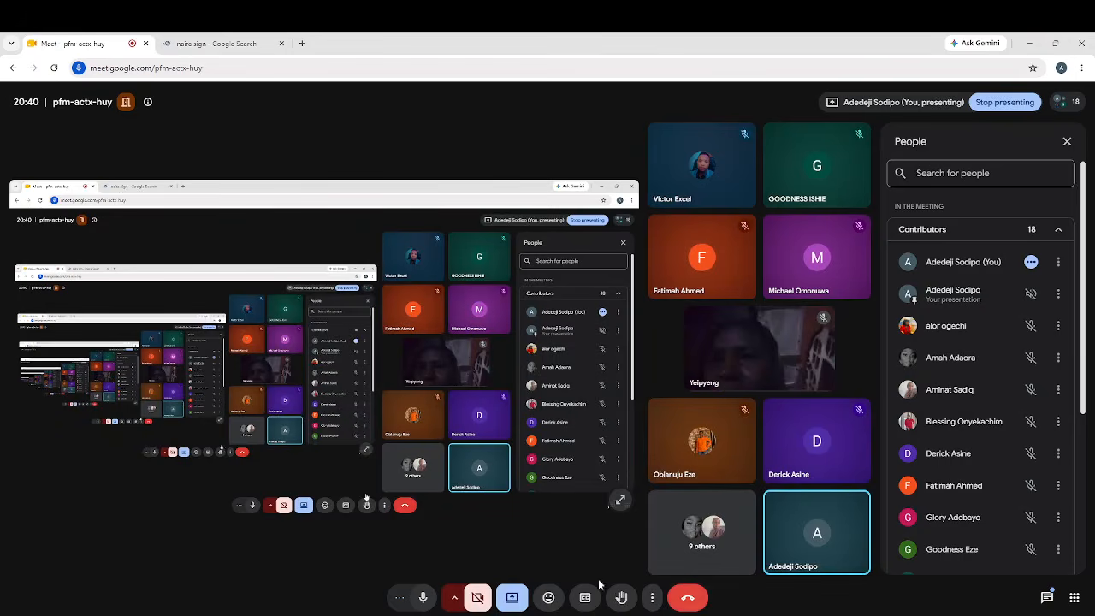
pyautogui.click(514, 603)
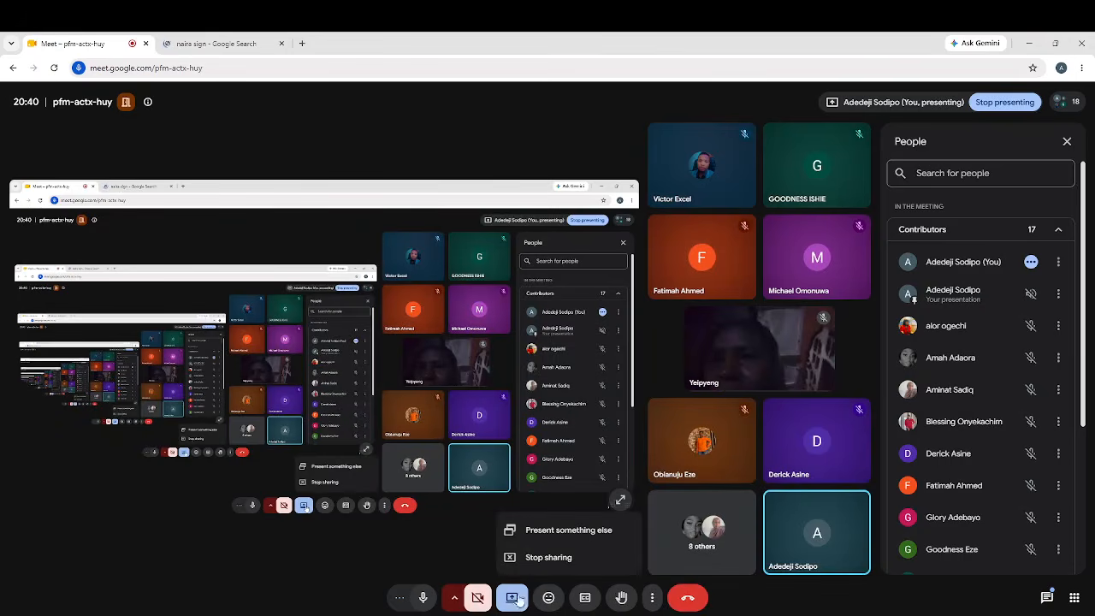
pyautogui.click(540, 534)
pyautogui.click(530, 137)
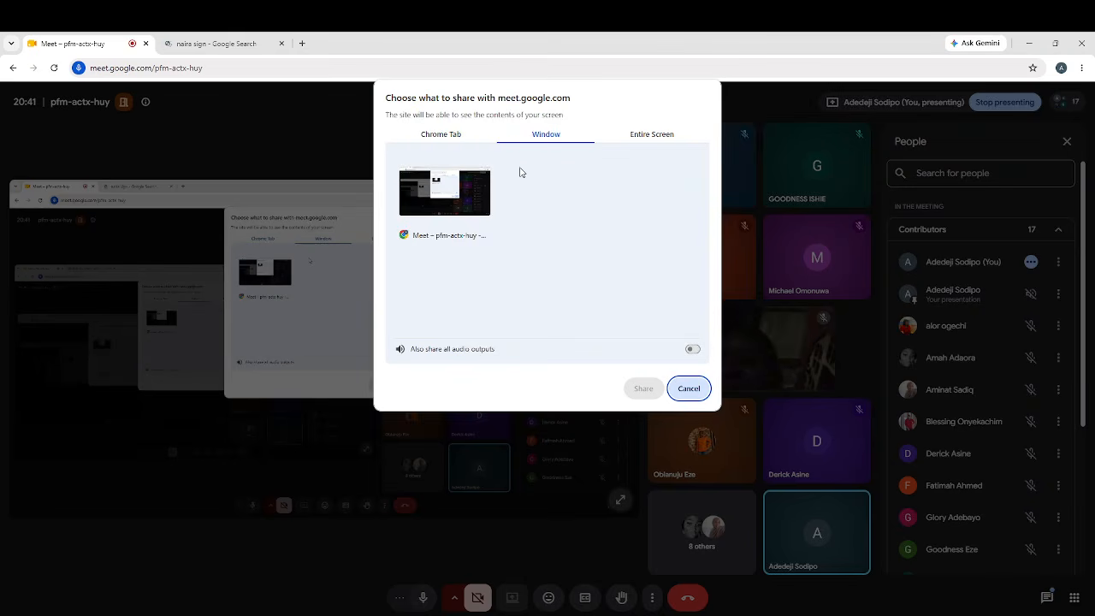
pyautogui.click(684, 586)
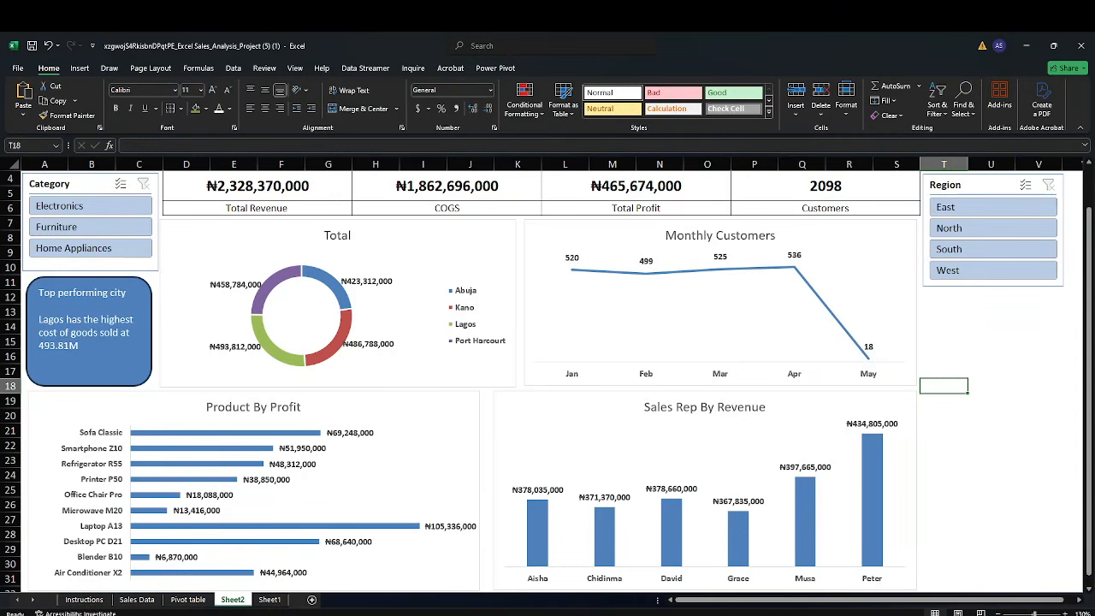
pyautogui.click(693, 596)
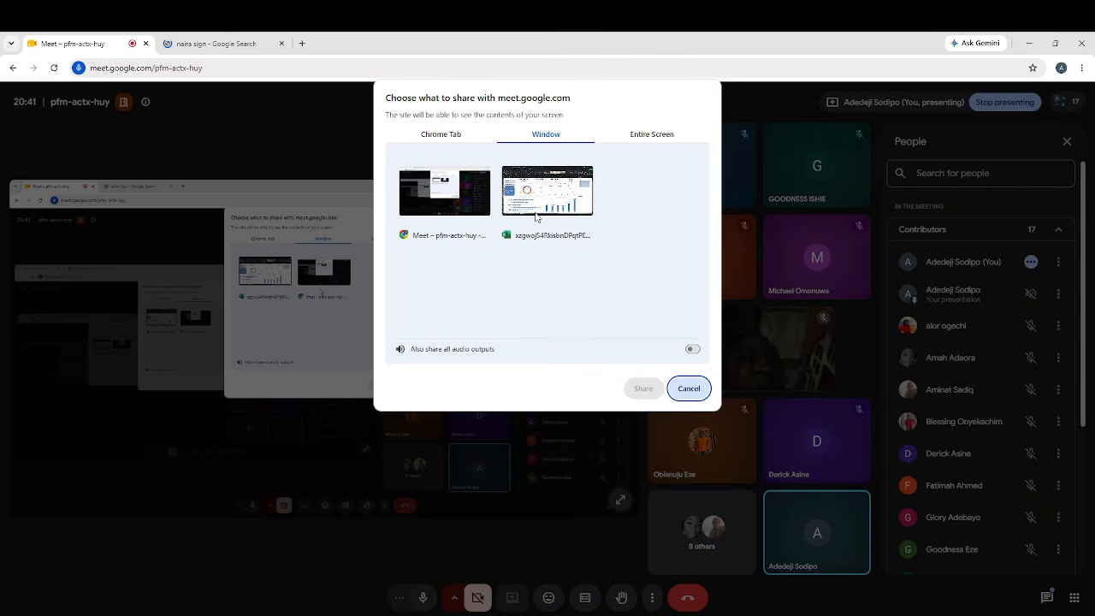
pyautogui.click(537, 208)
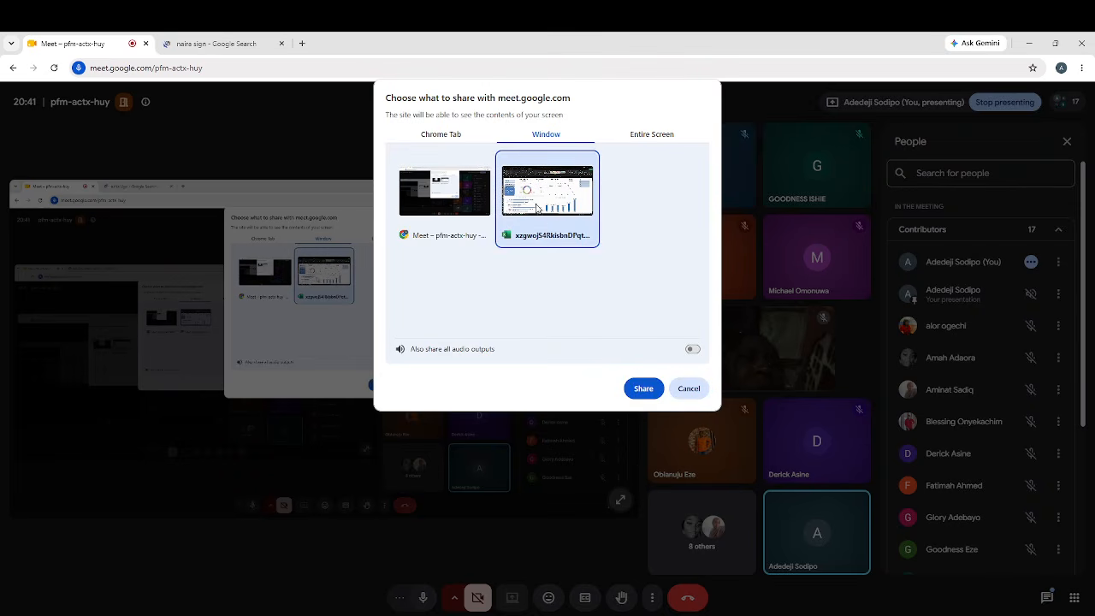
pyautogui.click(638, 390)
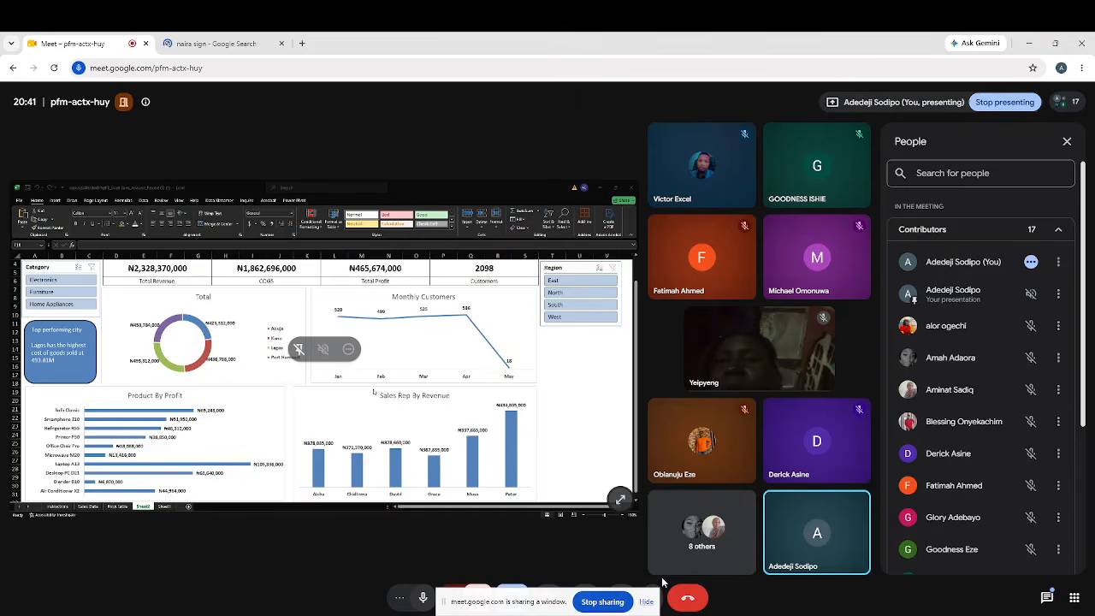
# Return to the spreadsheet and paste the ₦ symbol in front of 493.81M in the rounded rectangle's text
pyautogui.click(682, 613)
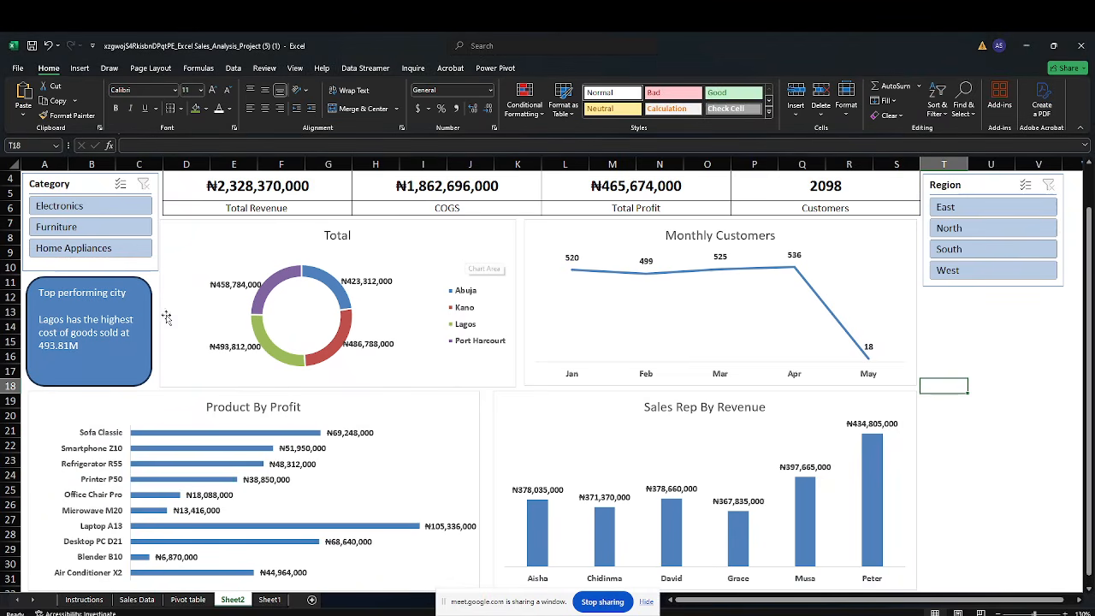
pyautogui.click(89, 276)
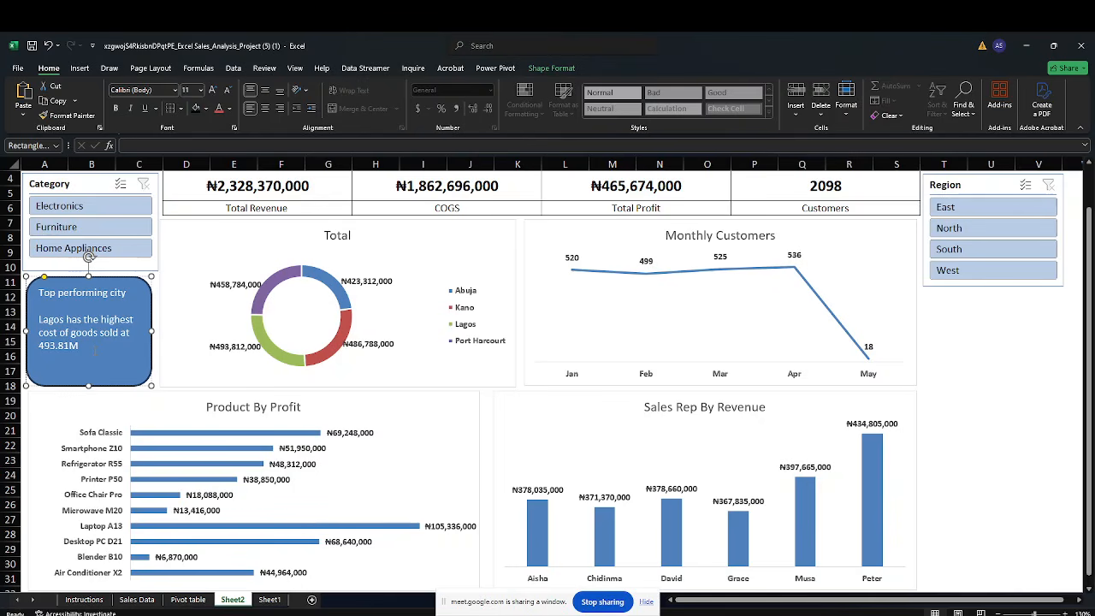
pyautogui.hotkey('ctrl', 'v')
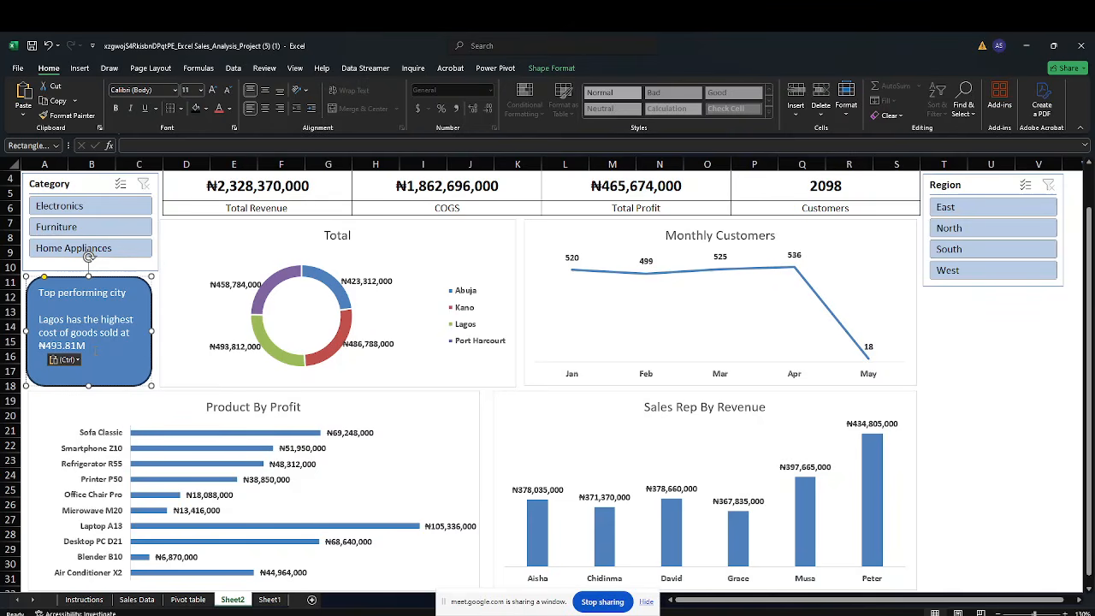
# Make the ₦493.81M value bold and set its font colour to Automatic
pyautogui.hotkey('shift', 'Right')
pyautogui.hotkey('shift', 'Right')
pyautogui.hotkey('shift', 'Right')
pyautogui.hotkey('shift', 'Right')
pyautogui.hotkey('shift', 'Right')
pyautogui.hotkey('shift', 'Right')
pyautogui.hotkey('shift', 'Right')
pyautogui.hotkey('shift', 'Right')
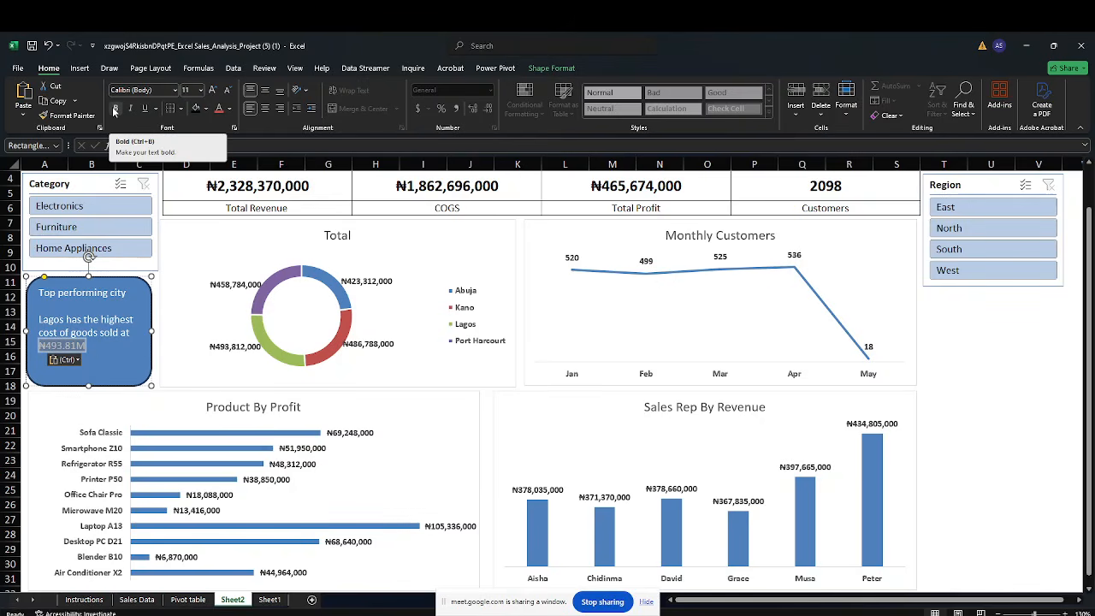
pyautogui.click(114, 111)
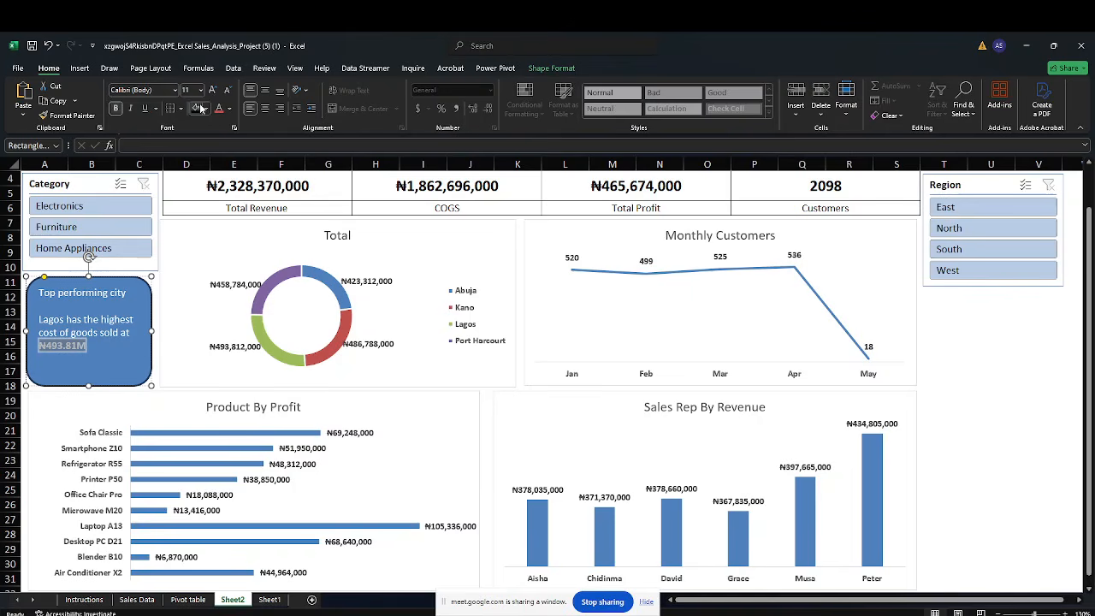
pyautogui.click(227, 109)
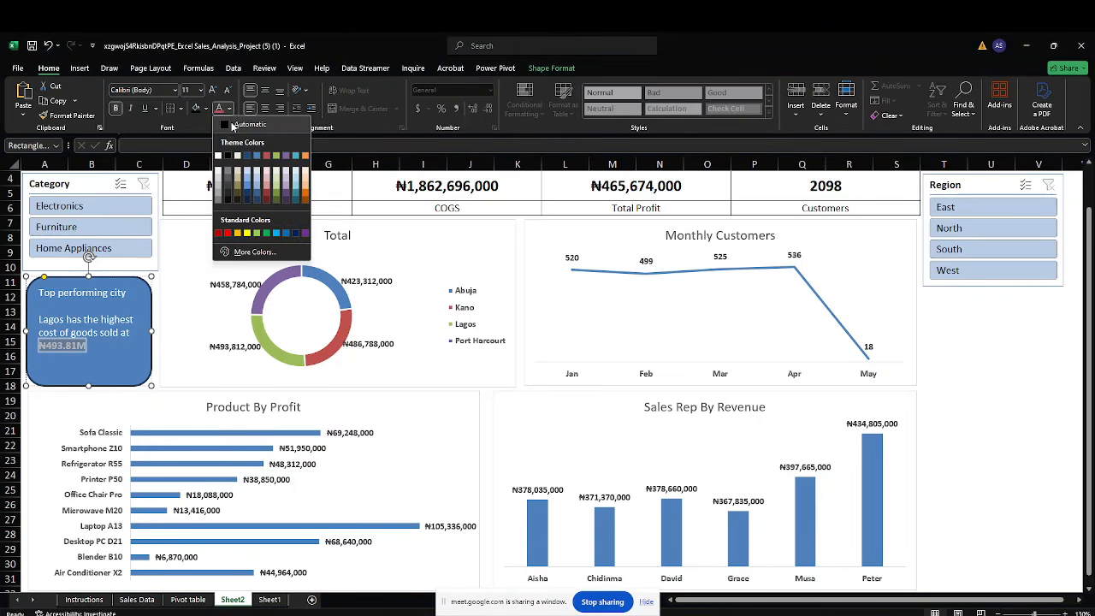
pyautogui.click(228, 124)
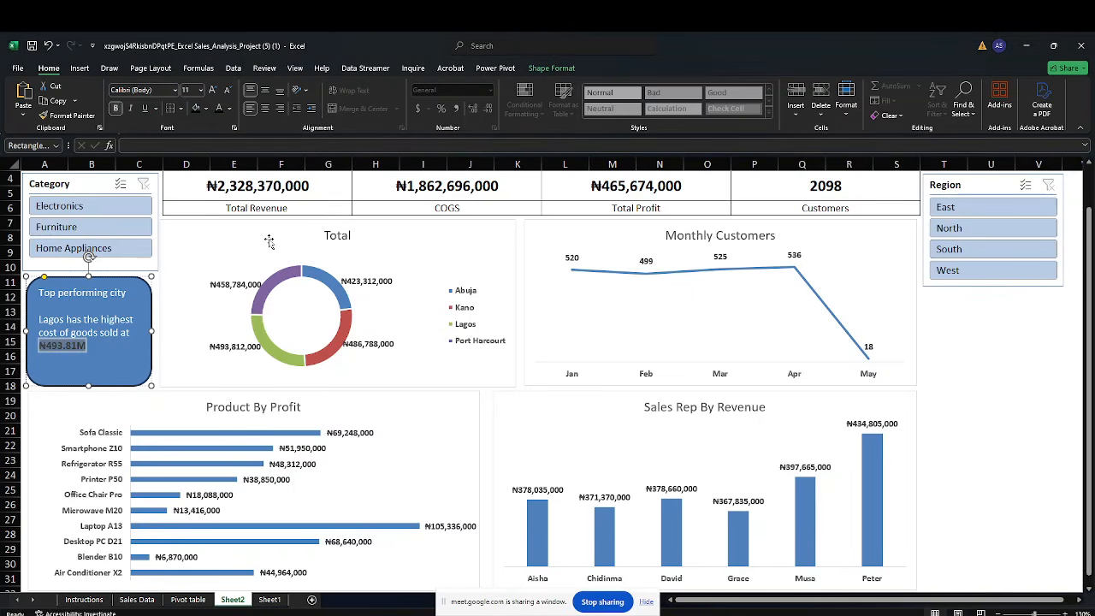
pyautogui.click(956, 401)
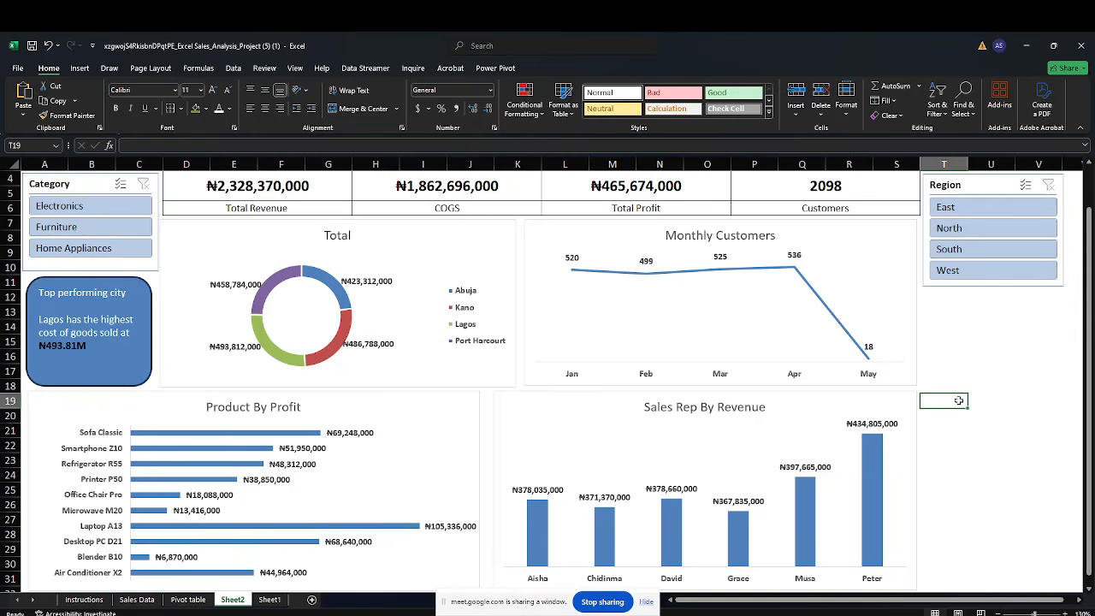
pyautogui.click(965, 344)
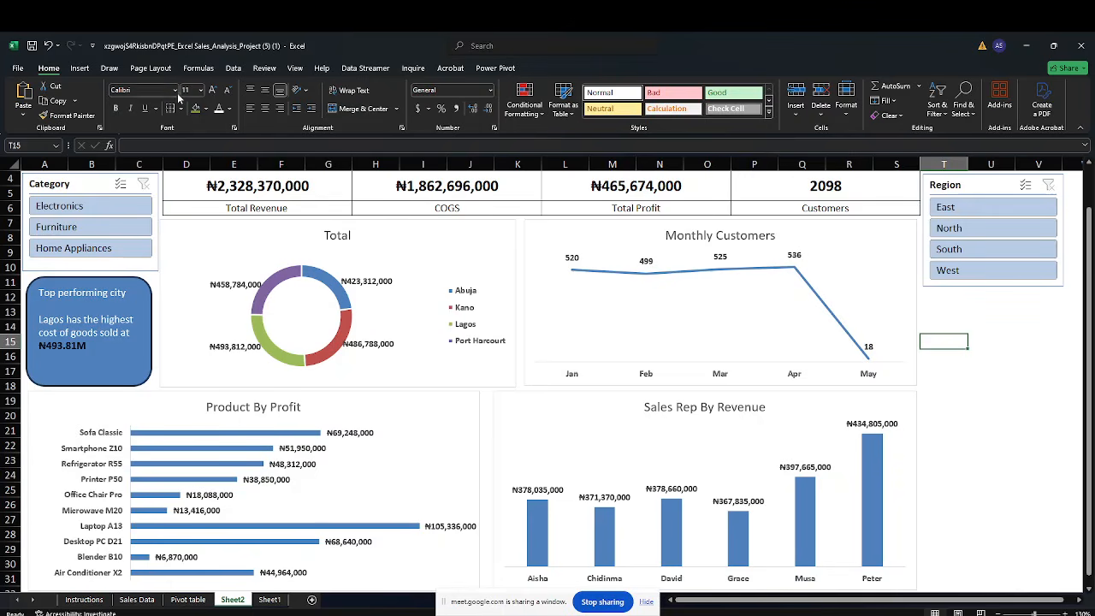
pyautogui.click(78, 68)
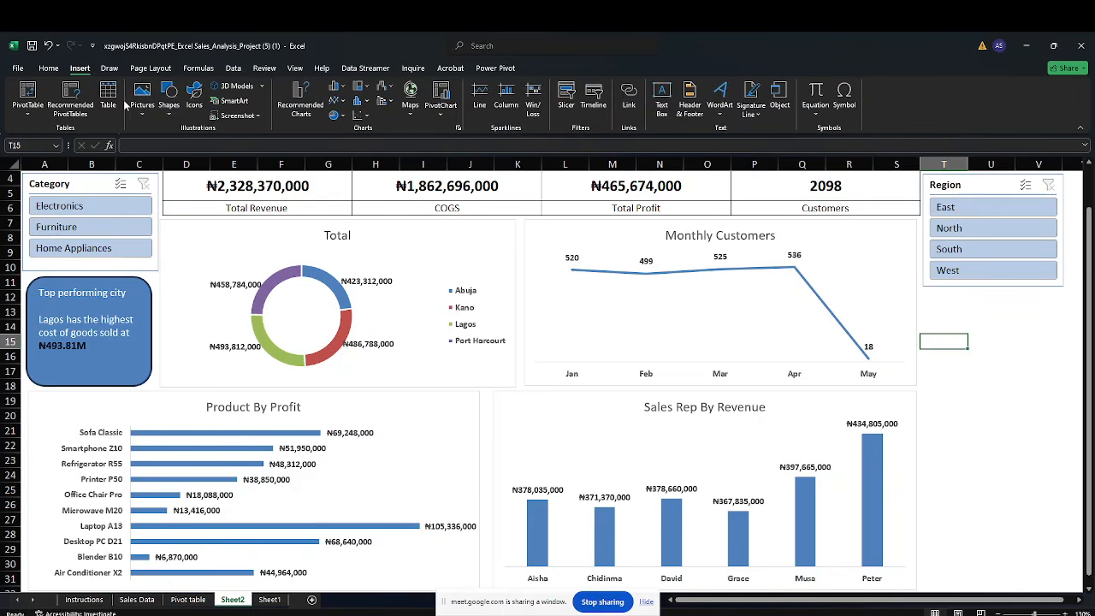
pyautogui.click(167, 104)
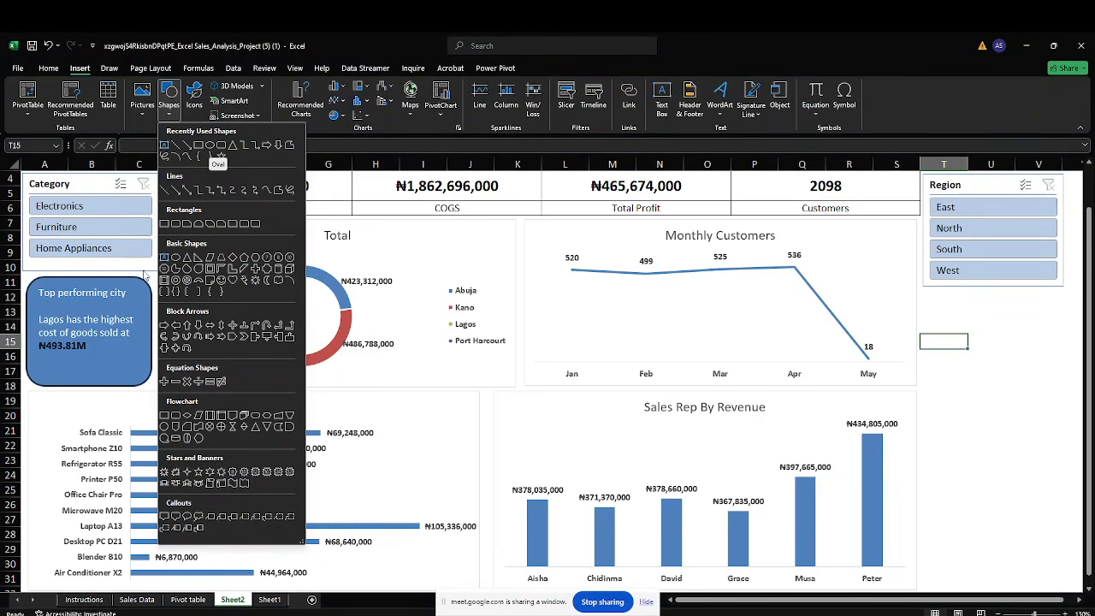
pyautogui.click(138, 289)
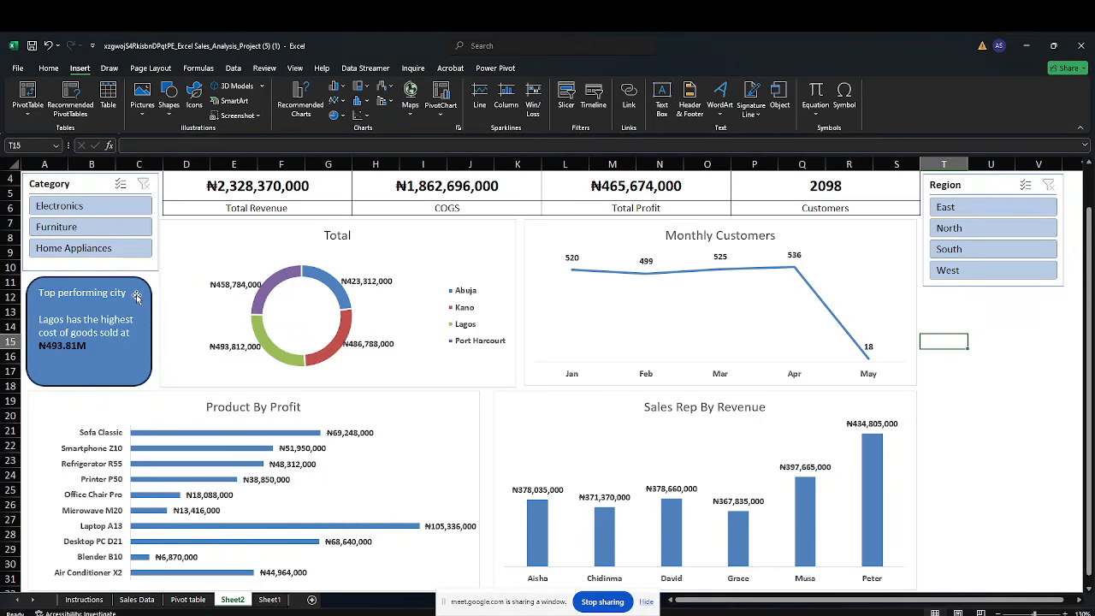
# Paste a copy of the Top performing city card below the Region slicer and make it slightly shorter
pyautogui.click(137, 294)
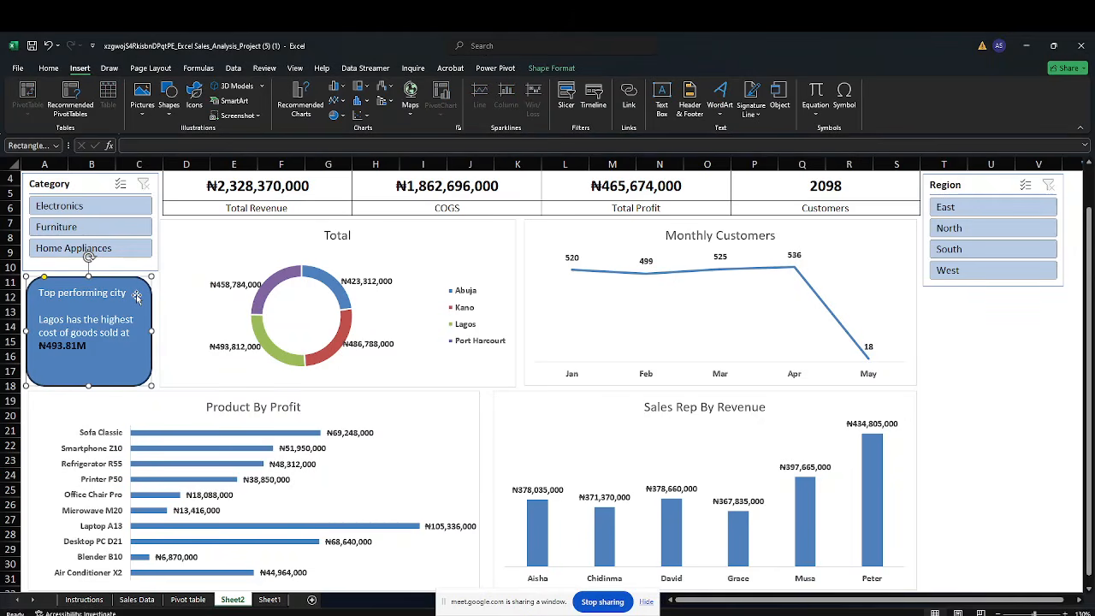
pyautogui.click(952, 309)
pyautogui.hotkey('ctrl', 'v')
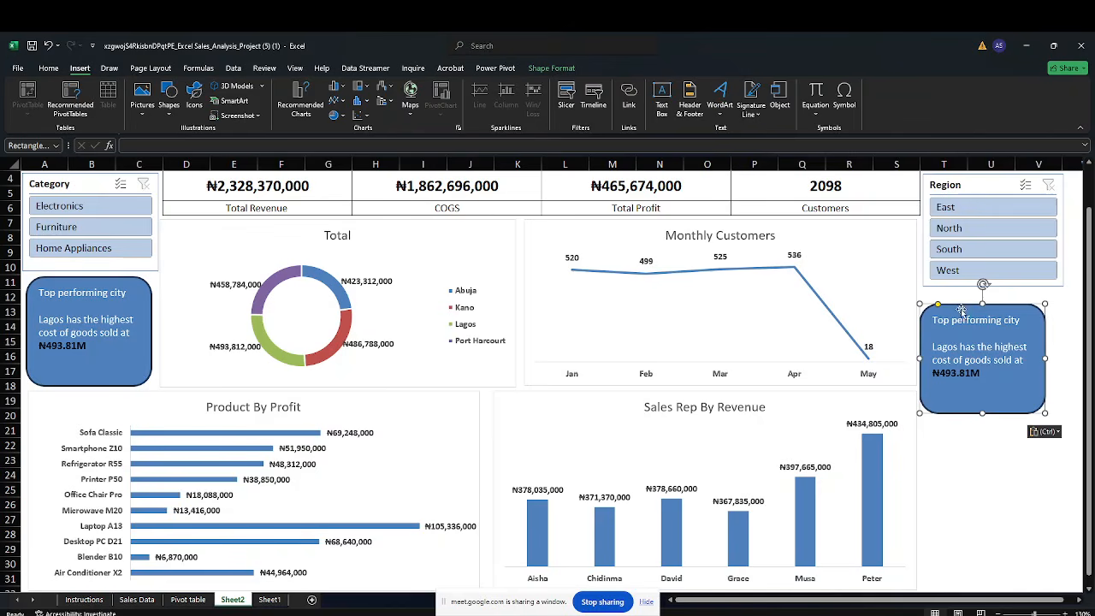
pyautogui.click(1013, 319)
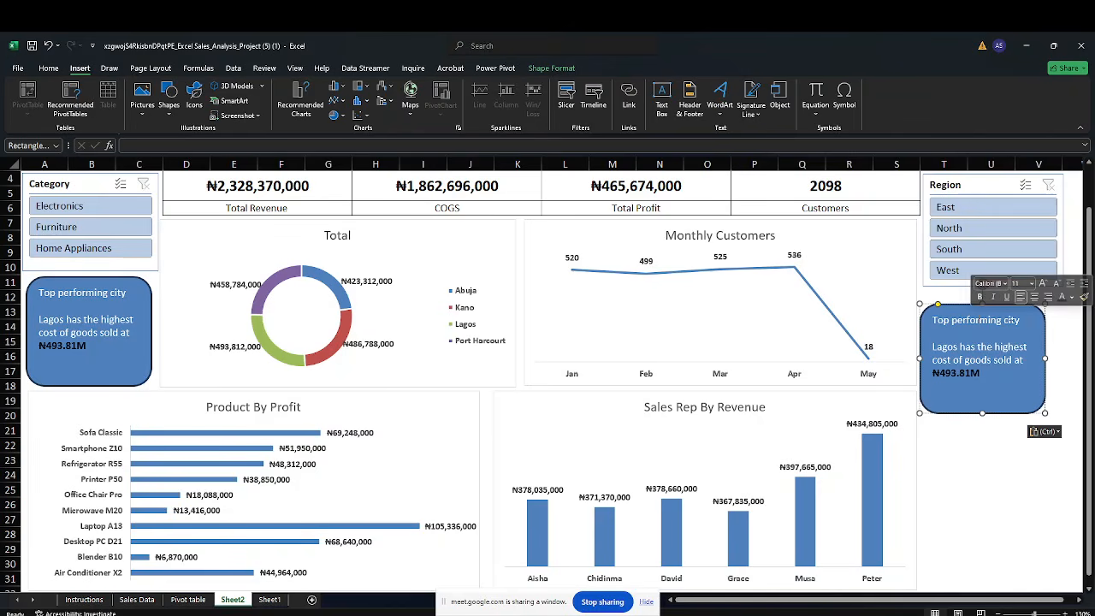
pyautogui.moveTo(1036, 319); pyautogui.dragTo(1044, 305)
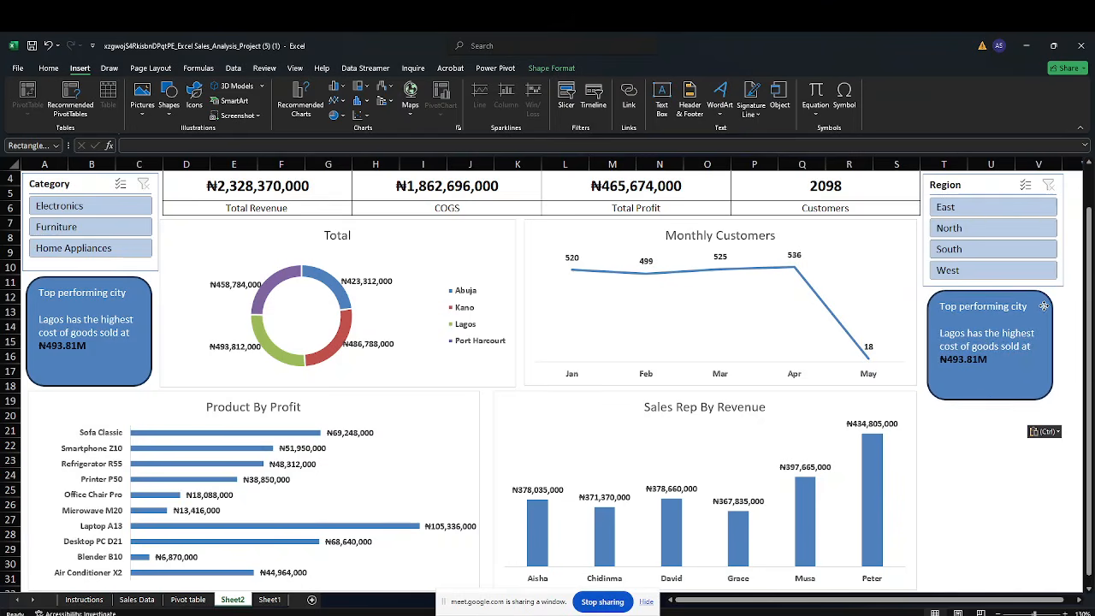
pyautogui.moveTo(991, 401); pyautogui.dragTo(991, 378)
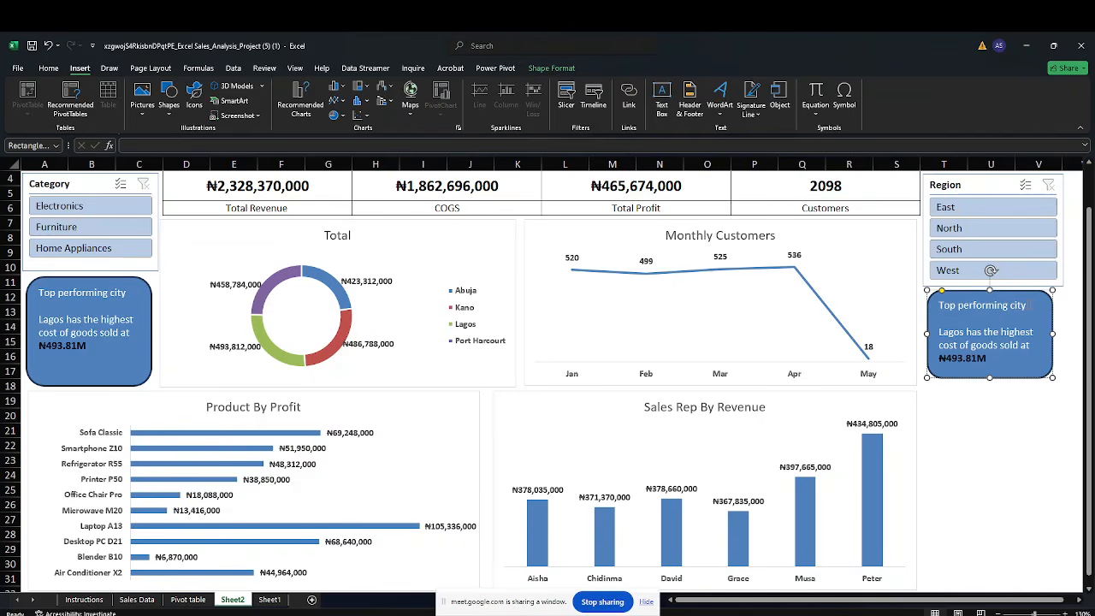
# Replace the copied card's heading with "Worst Performing Month"
pyautogui.press('BackSpace')
pyautogui.press('BackSpace')
pyautogui.press('BackSpace')
pyautogui.press('BackSpace')
pyautogui.press('BackSpace')
pyautogui.press('BackSpace')
pyautogui.press('BackSpace')
pyautogui.press('BackSpace')
pyautogui.press('BackSpace')
pyautogui.press('BackSpace')
pyautogui.press('BackSpace')
pyautogui.press('BackSpace')
pyautogui.press('BackSpace')
pyautogui.press('BackSpace')
pyautogui.press('BackSpace')
pyautogui.press('BackSpace')
pyautogui.press('BackSpace')
pyautogui.write('Worst Performing')
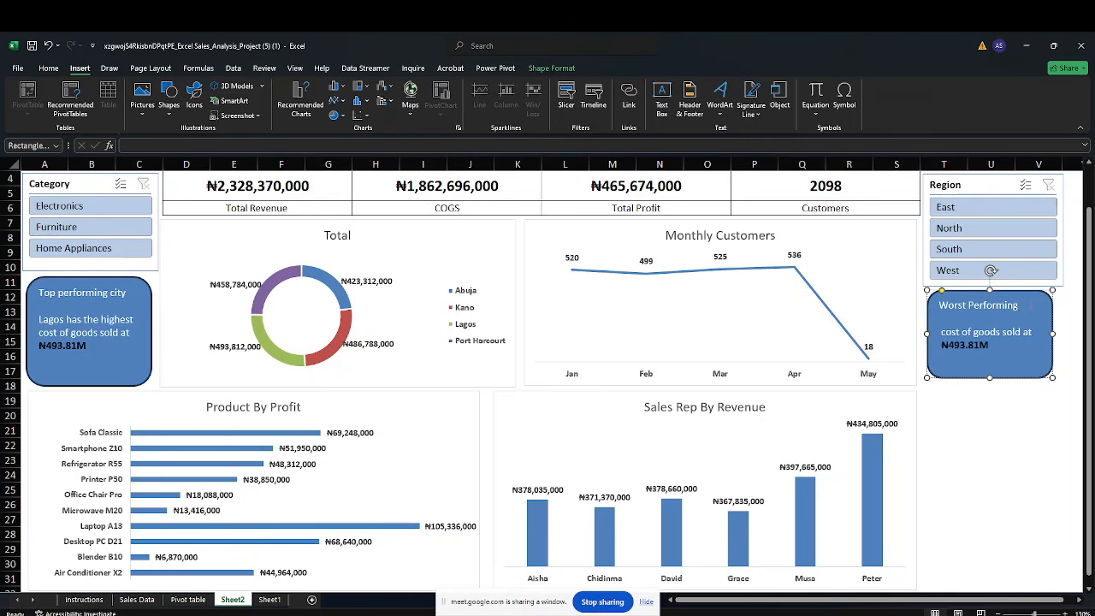
pyautogui.write(' Month')
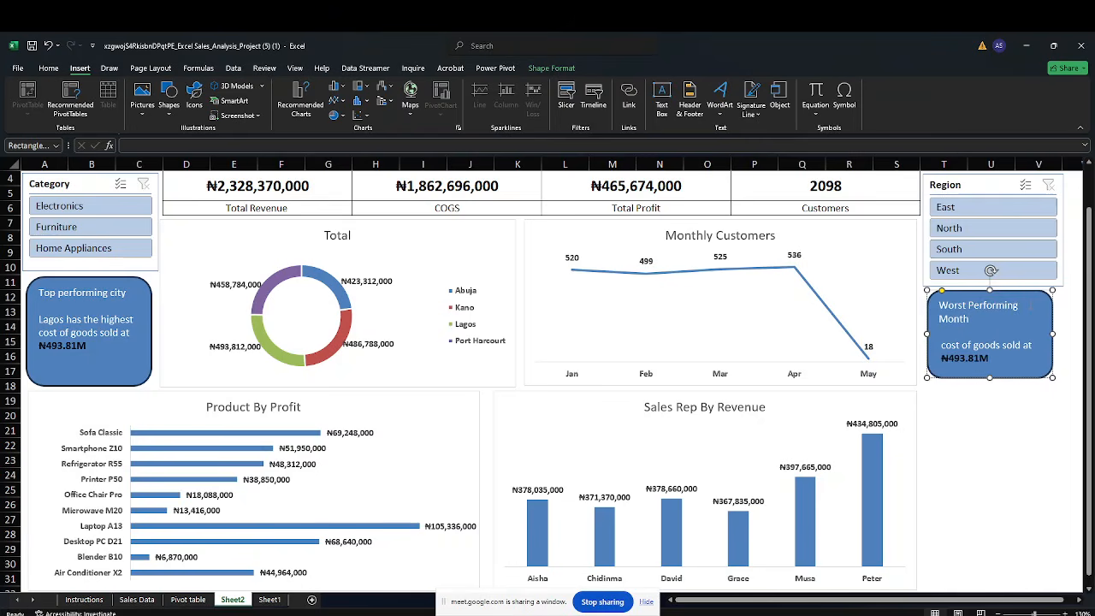
# Delete the body text lines from the copied card, leaving only the heading
pyautogui.moveTo(941, 344); pyautogui.dragTo(997, 358)
pyautogui.write('Lagos has the highest')
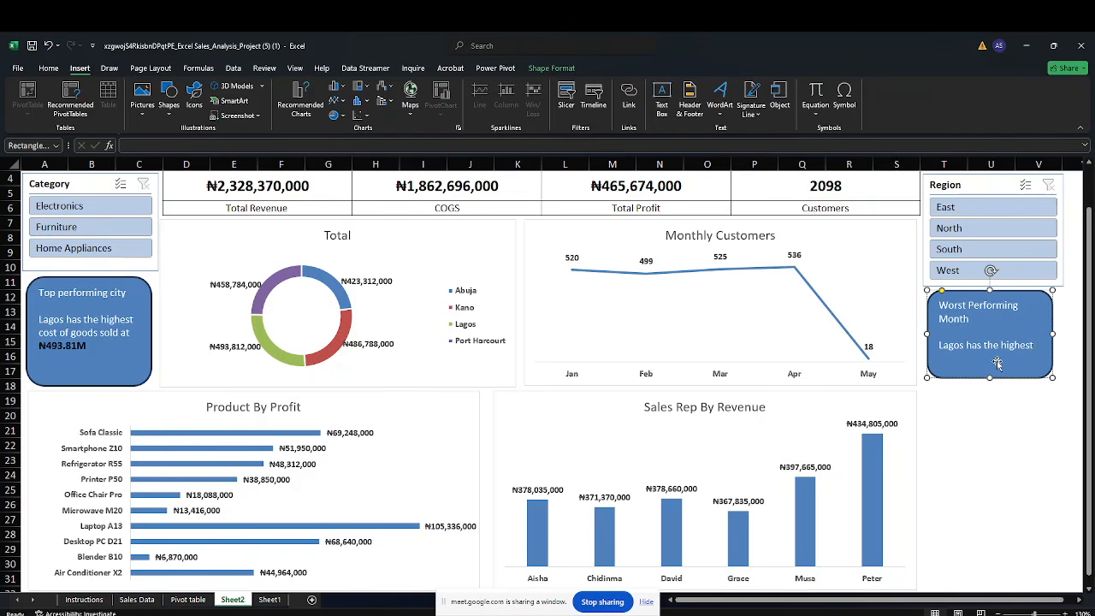
pyautogui.press('BackSpace')
pyautogui.press('BackSpace')
pyautogui.press('BackSpace')
pyautogui.press('BackSpace')
pyautogui.press('BackSpace')
pyautogui.press('BackSpace')
pyautogui.press('BackSpace')
pyautogui.press('BackSpace')
pyautogui.press('BackSpace')
pyautogui.press('BackSpace')
pyautogui.press('BackSpace')
pyautogui.press('BackSpace')
pyautogui.press('BackSpace')
pyautogui.press('BackSpace')
pyautogui.press('BackSpace')
pyautogui.press('BackSpace')
pyautogui.press('BackSpace')
pyautogui.press('BackSpace')
pyautogui.press('BackSpace')
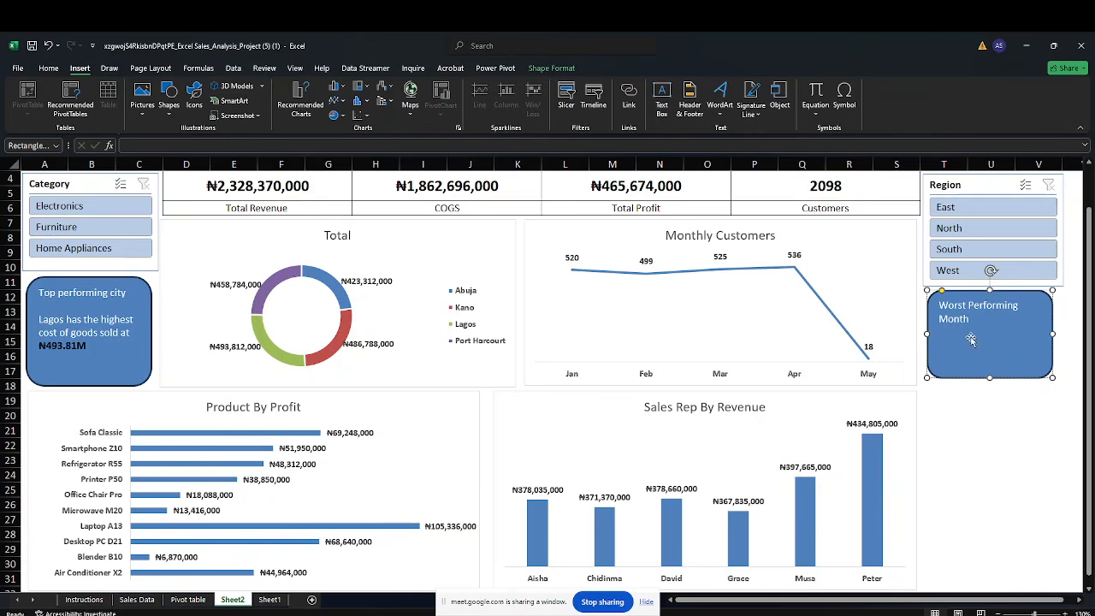
# Center the "Worst Performing Month" heading horizontally and align it to the top of the card
pyautogui.click(971, 423)
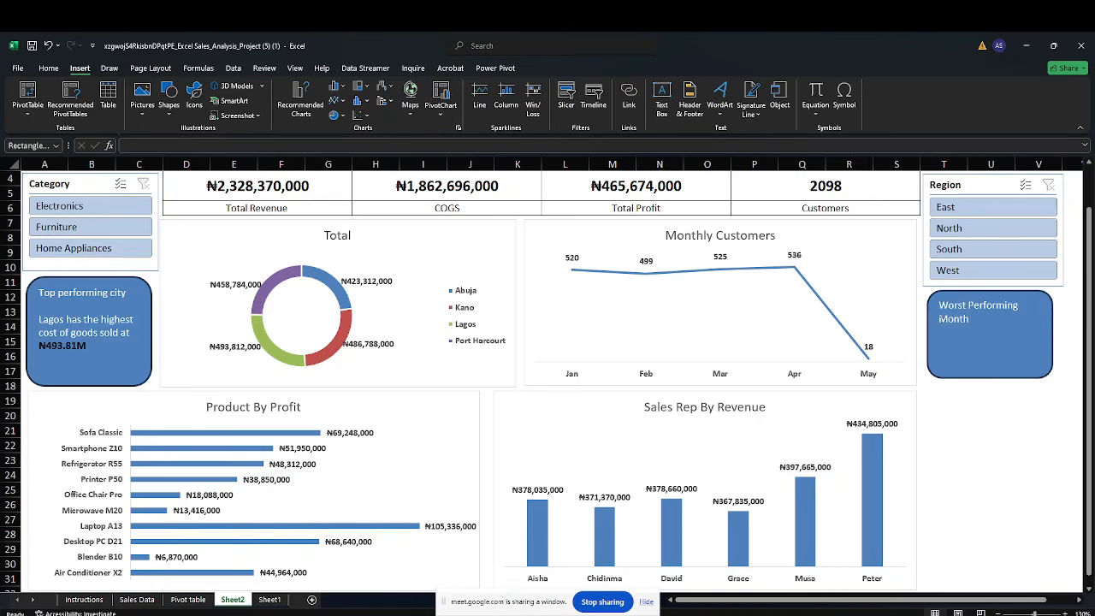
pyautogui.click(940, 318)
pyautogui.moveTo(971, 319); pyautogui.dragTo(939, 307)
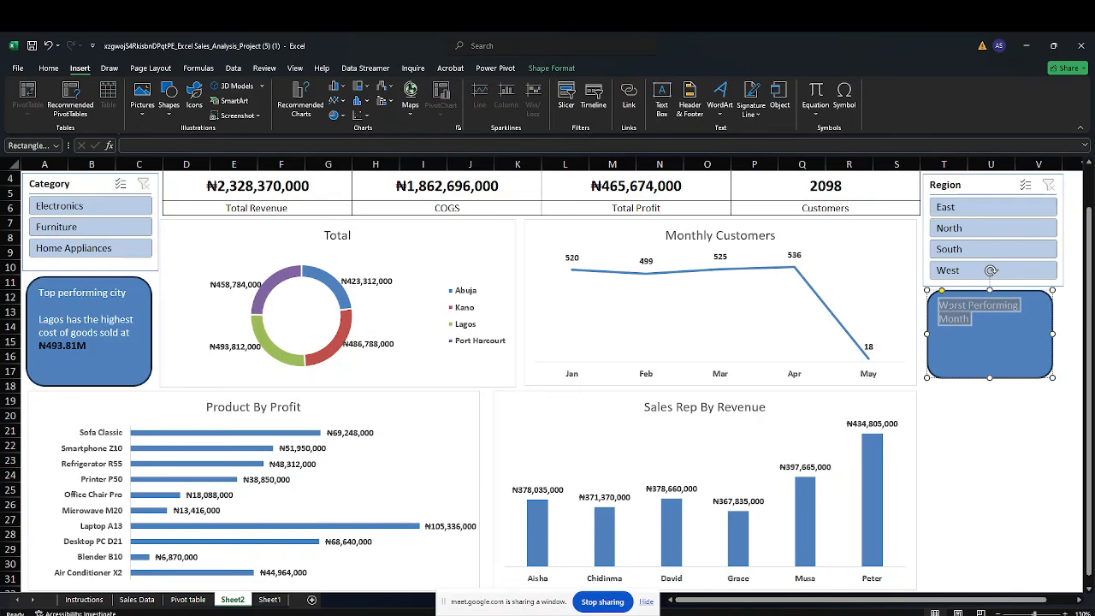
pyautogui.click(48, 68)
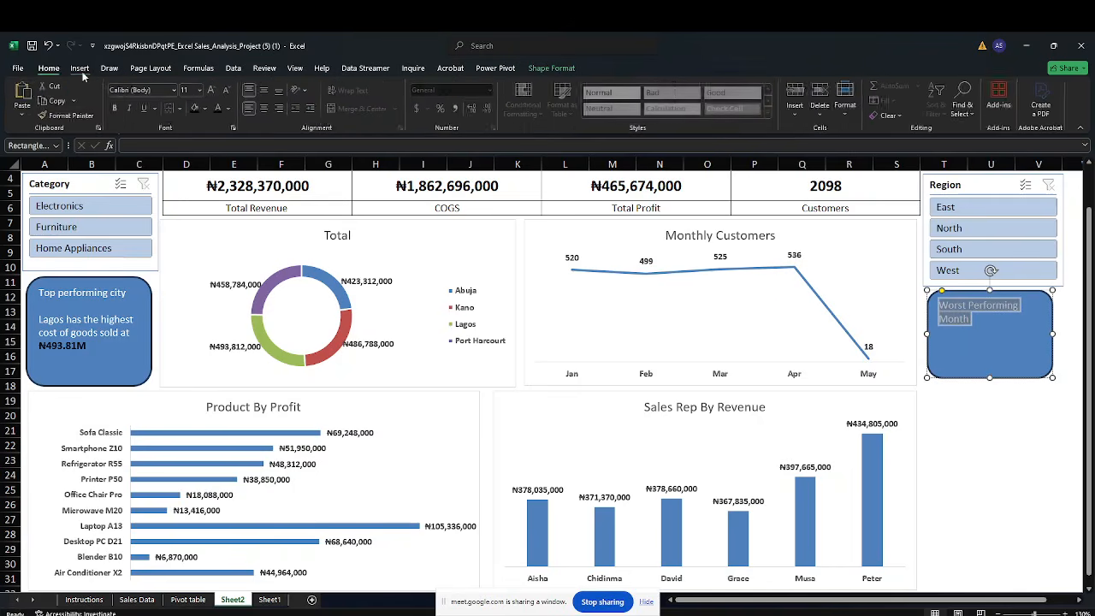
pyautogui.click(265, 91)
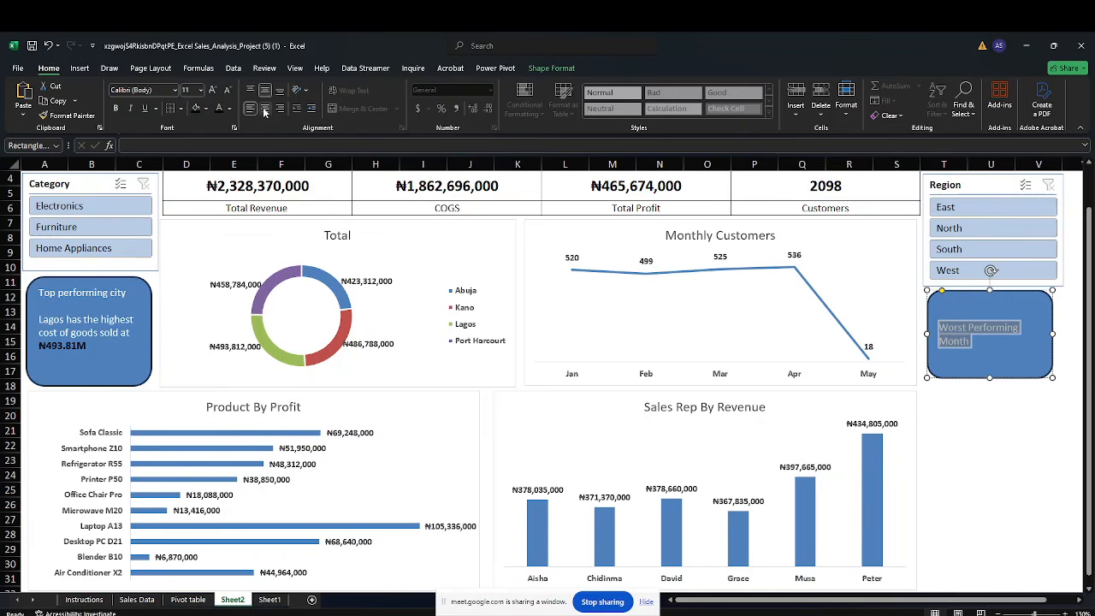
pyautogui.click(250, 91)
pyautogui.click(265, 108)
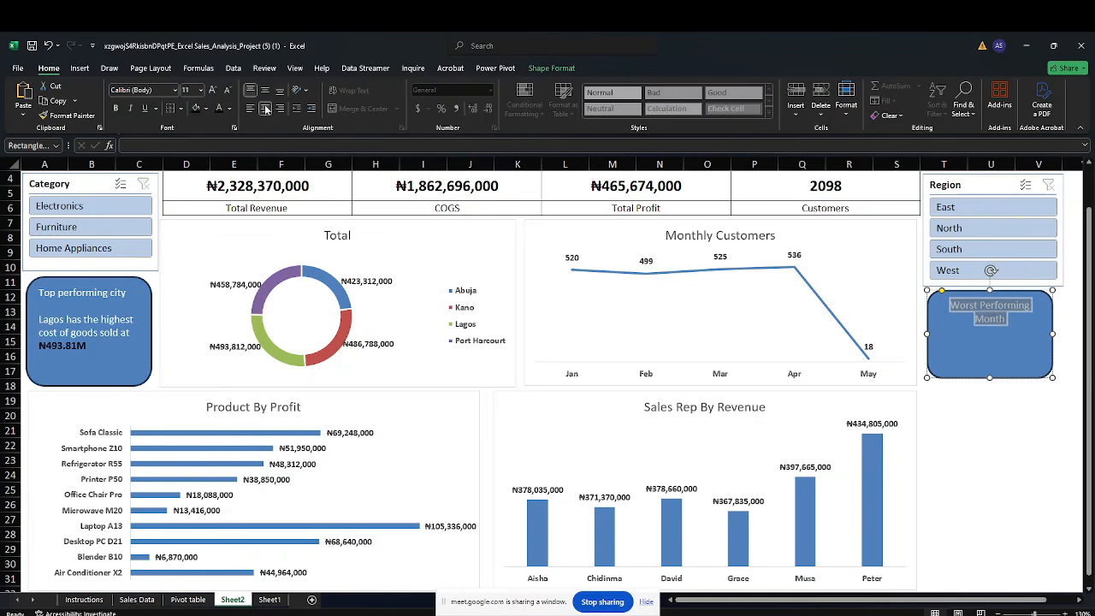
# Start a new line under the heading and enter "May as the worst perfoming"
pyautogui.click(961, 421)
pyautogui.moveTo(961, 421); pyautogui.dragTo(961, 425)
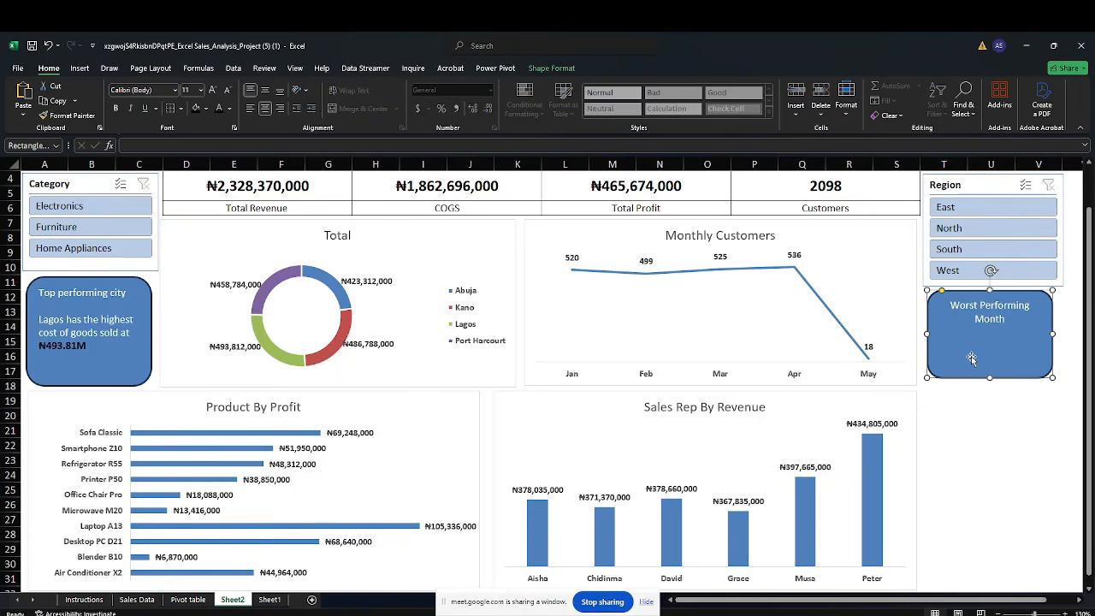
pyautogui.click(1018, 520)
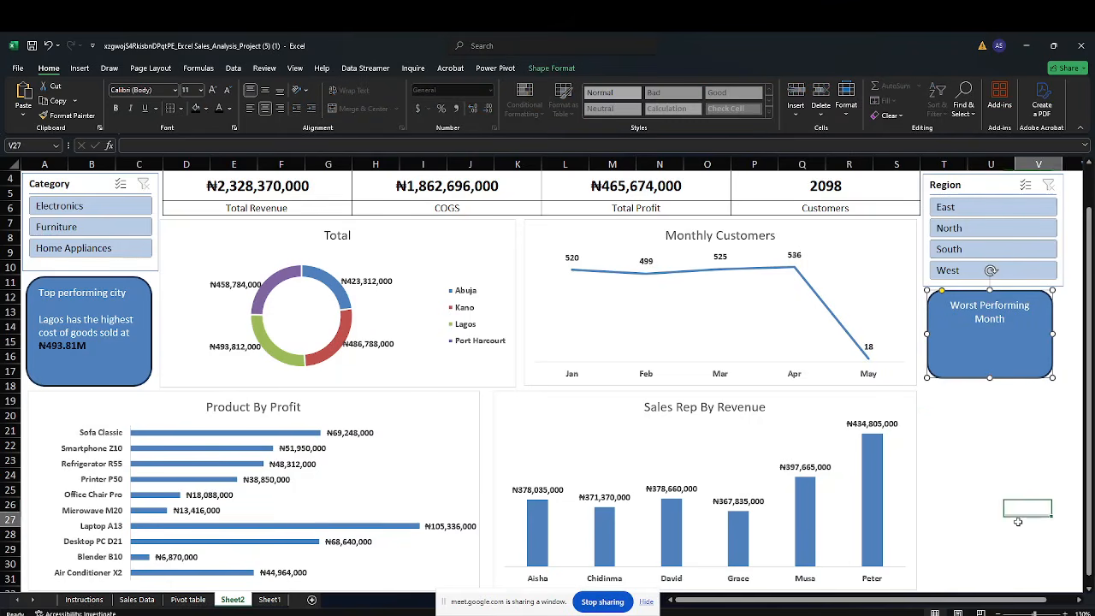
pyautogui.click(953, 356)
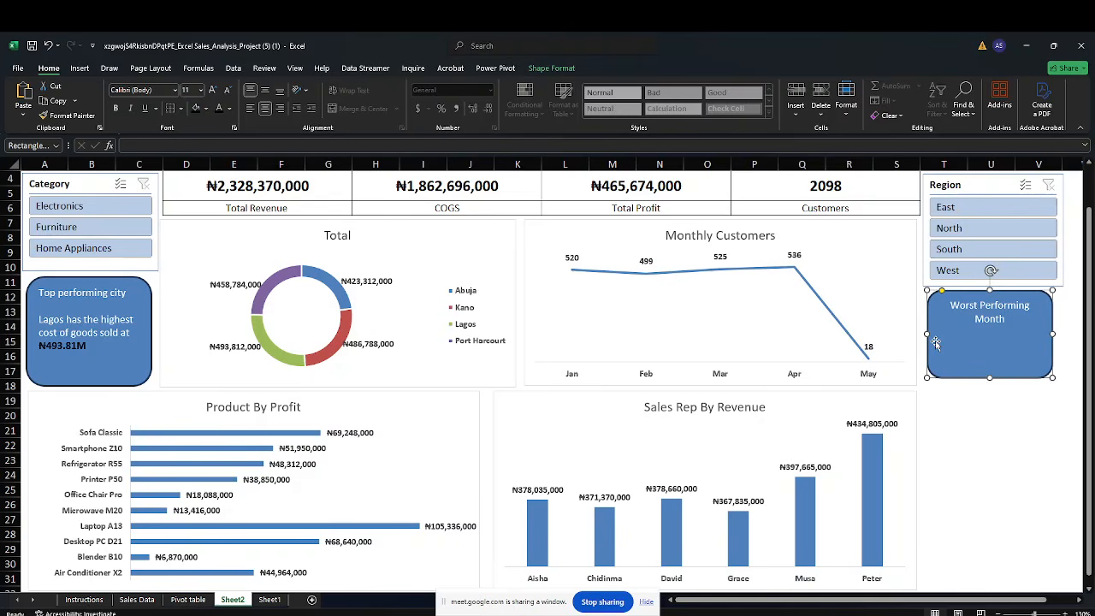
pyautogui.write('May')
pyautogui.press('BackSpace')
pyautogui.press('BackSpace')
pyautogui.press('BackSpace')
pyautogui.press('Return')
pyautogui.write('May as the worst perfoming')
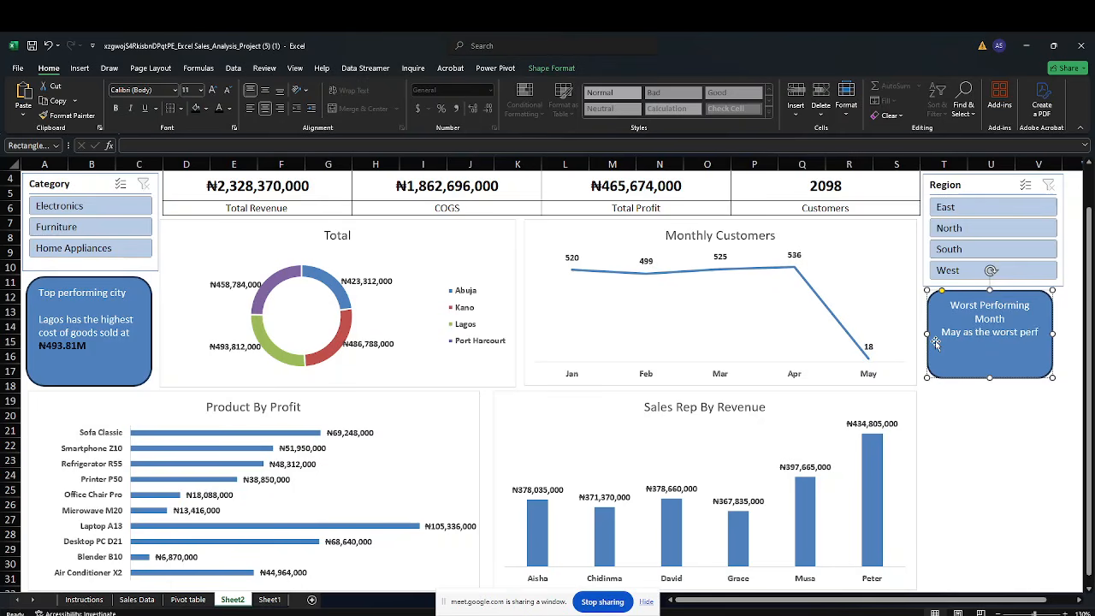
# Correct the word to "performing" and complete the line with "month with total of 18 customers"
pyautogui.press('BackSpace')
pyautogui.press('BackSpace')
pyautogui.press('BackSpace')
pyautogui.press('BackSpace')
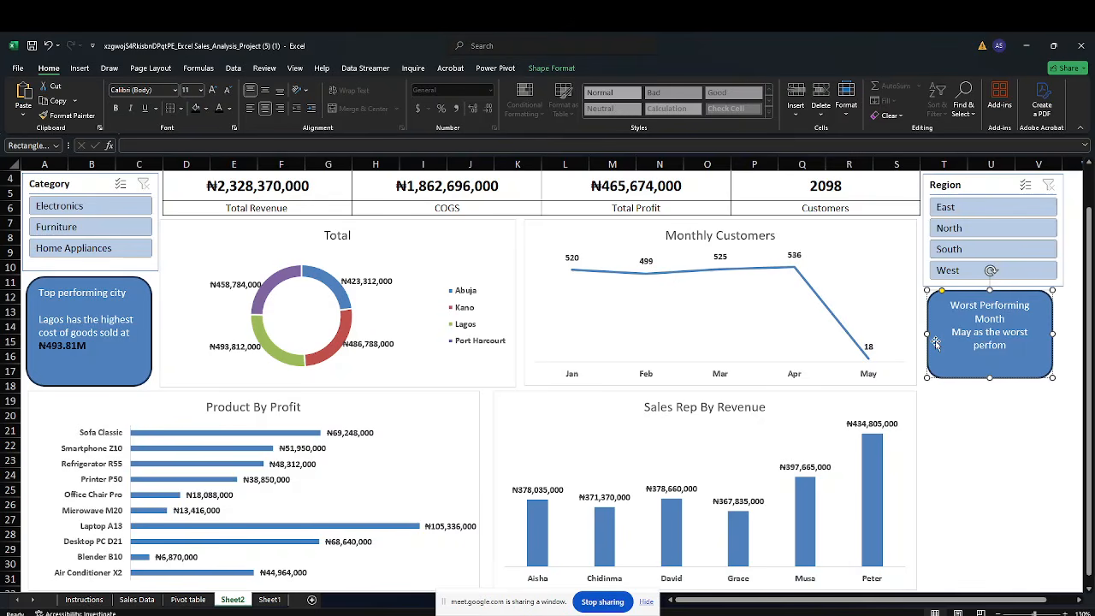
pyautogui.write('rming month with')
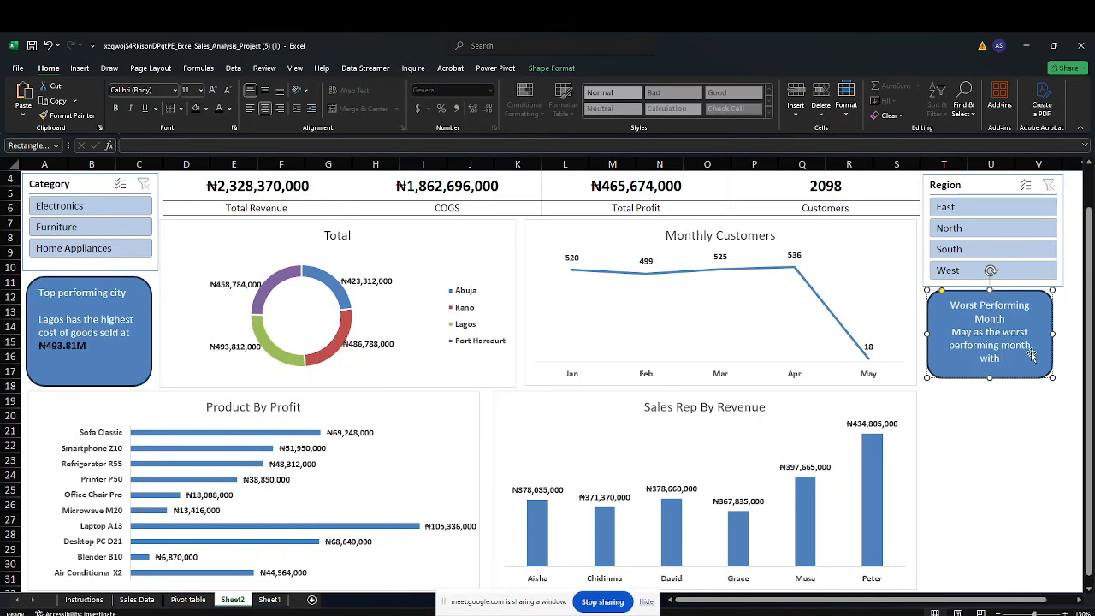
pyautogui.write(' total of 18 customers')
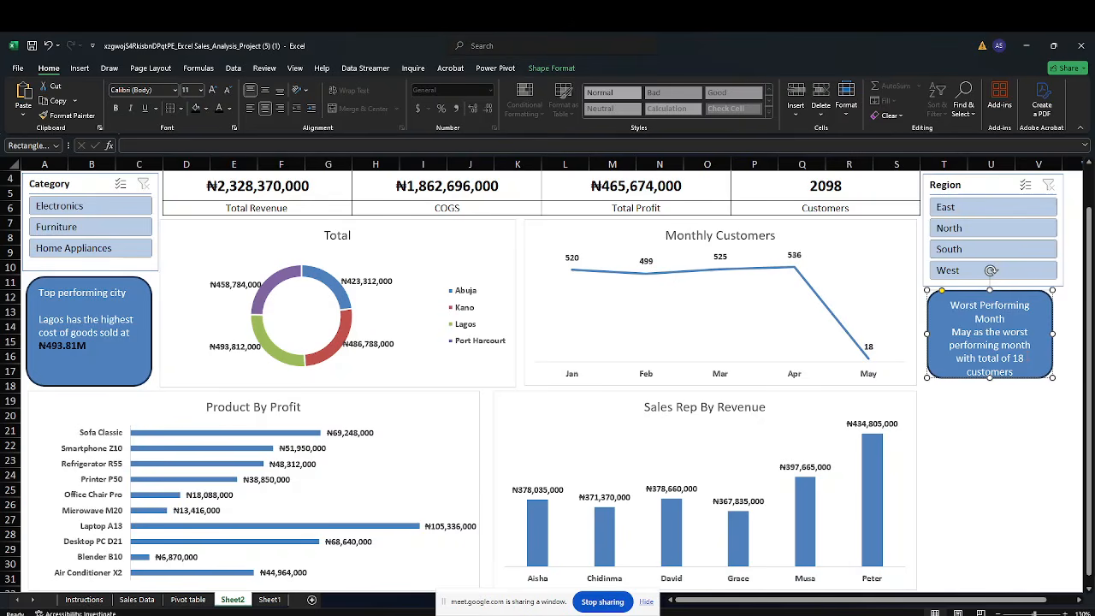
# Make "18 customers" bold and set its font colour to Automatic
pyautogui.moveTo(1014, 372); pyautogui.dragTo(1026, 360)
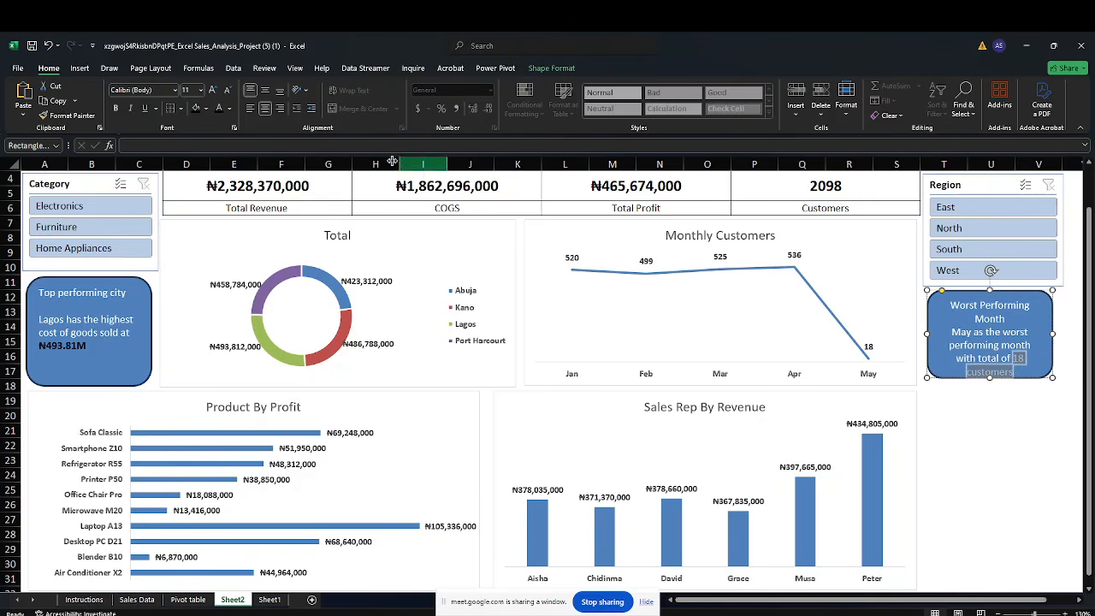
pyautogui.click(116, 108)
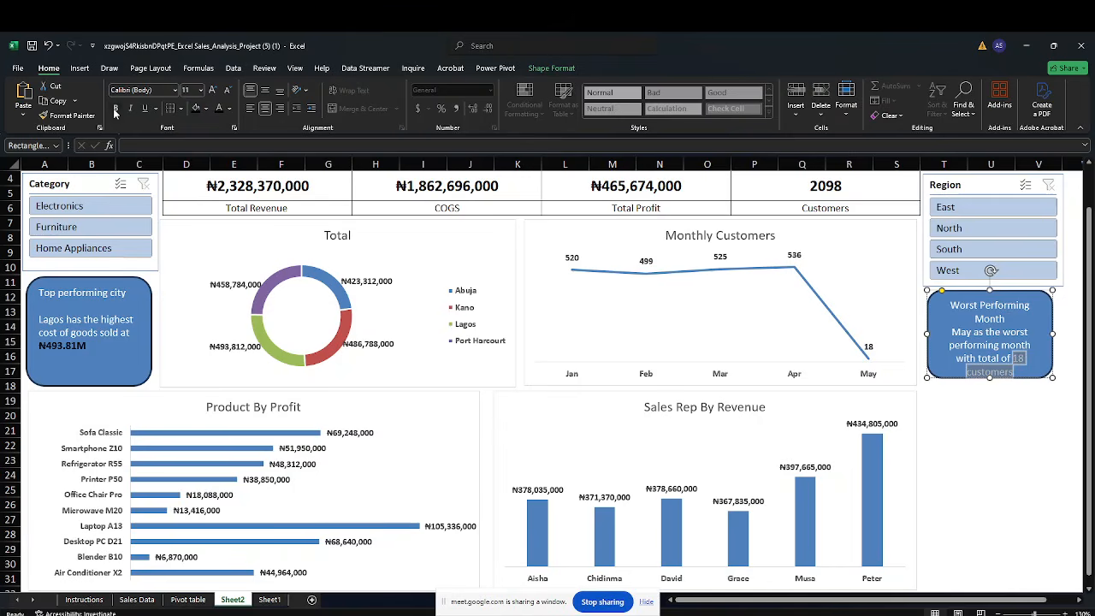
pyautogui.click(218, 108)
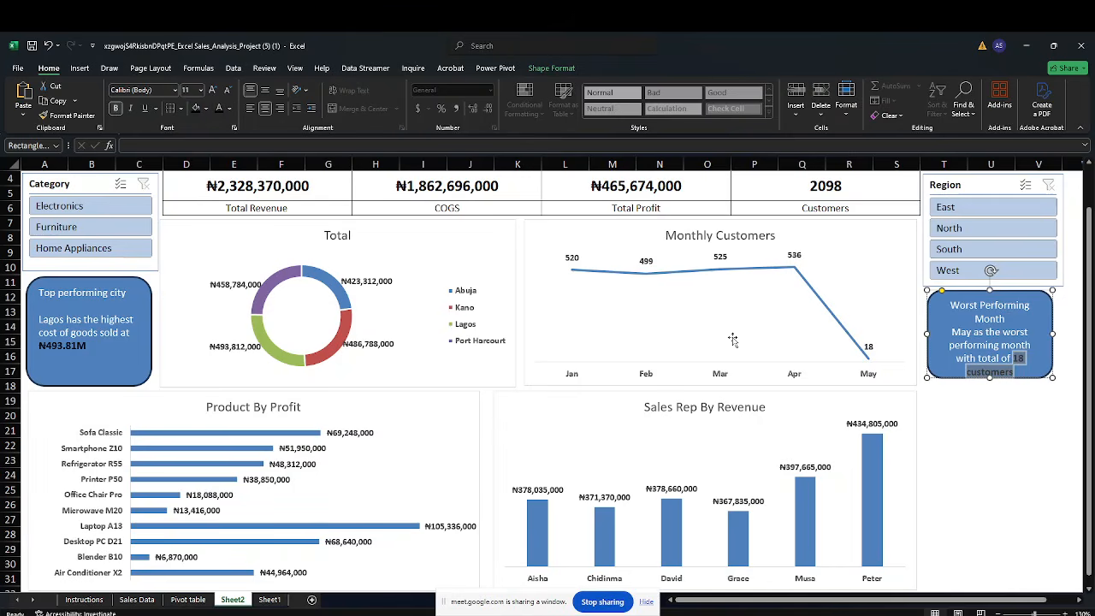
pyautogui.click(974, 438)
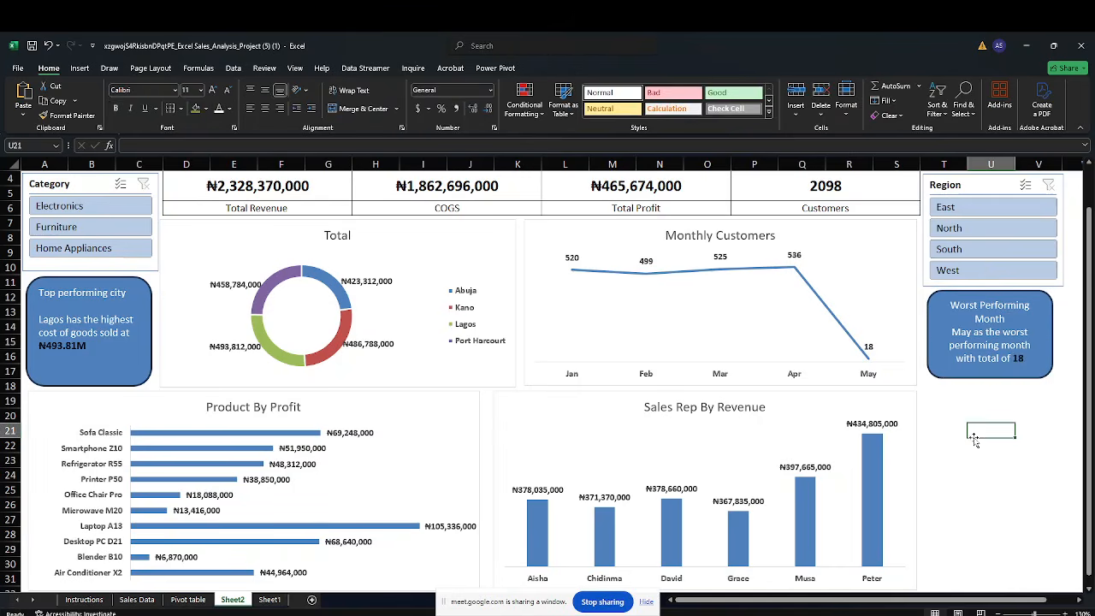
pyautogui.click(990, 374)
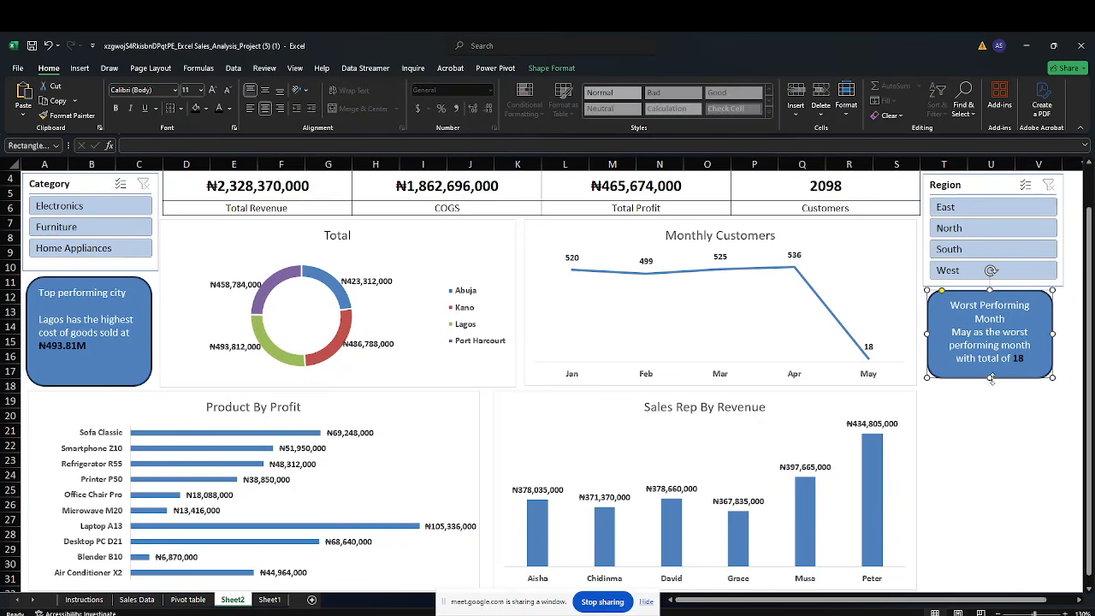
# Insert a blank line below the "Worst Performing Month" heading and enlarge the card so all its text fits
pyautogui.moveTo(990, 373); pyautogui.dragTo(994, 389)
pyautogui.click(992, 424)
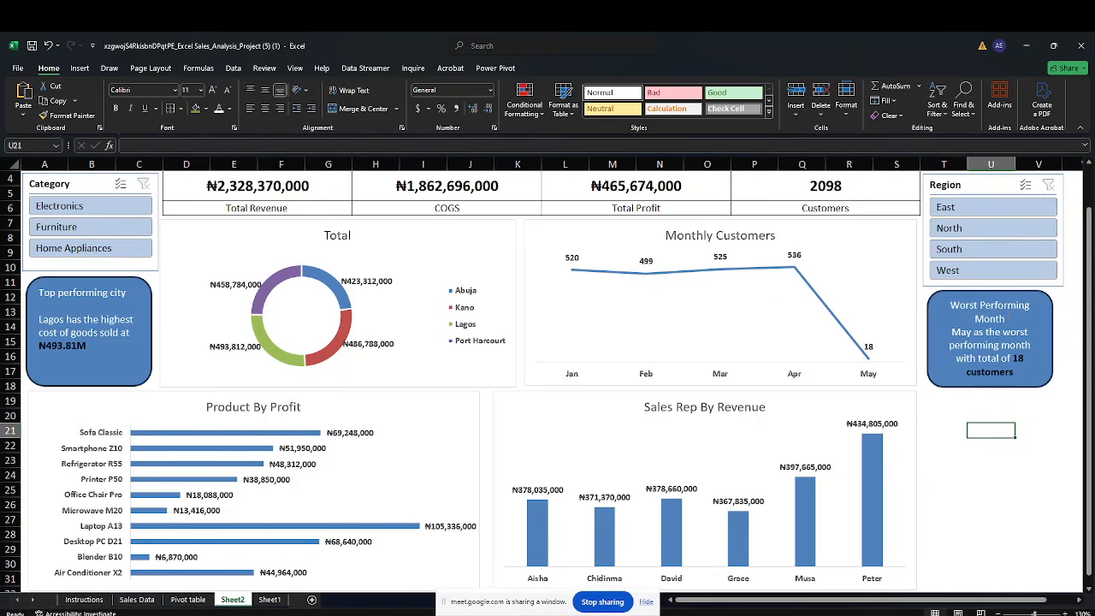
pyautogui.click(1008, 318)
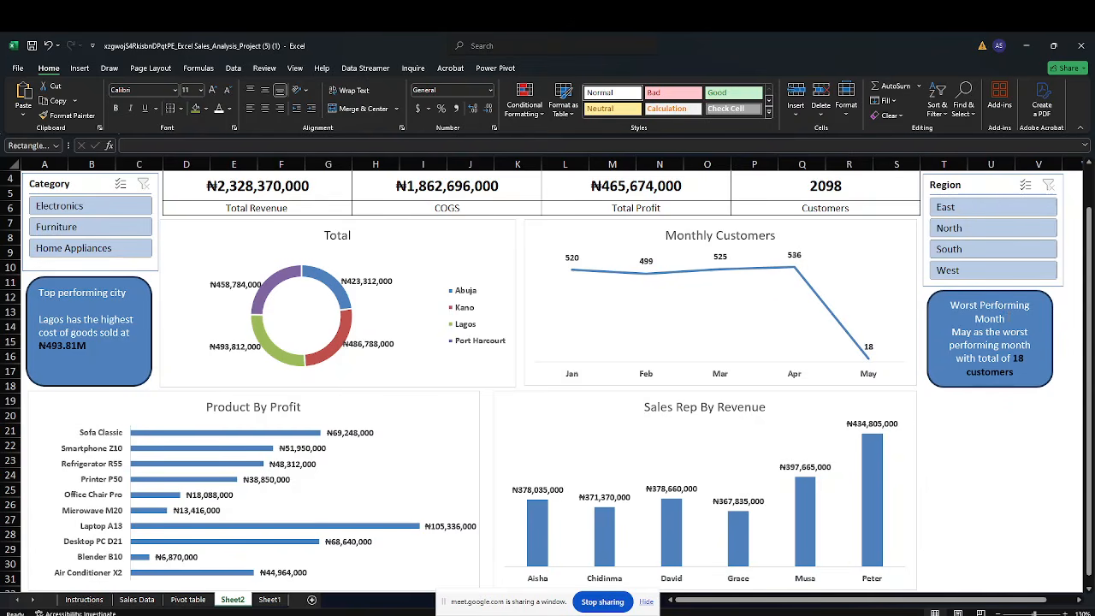
pyautogui.press('Return')
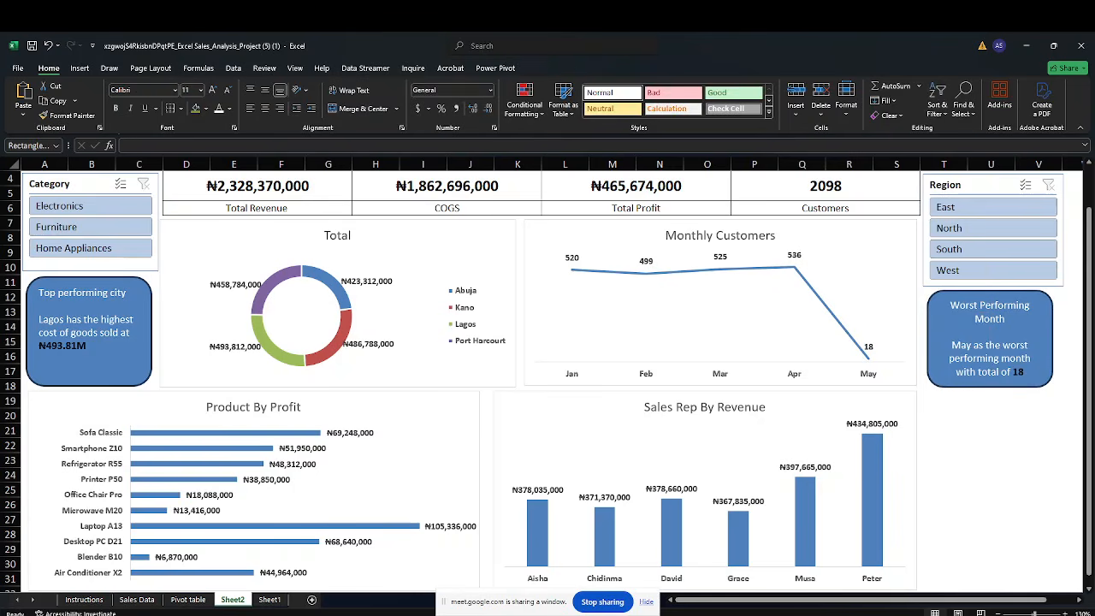
pyautogui.moveTo(990, 387); pyautogui.dragTo(991, 400)
pyautogui.click(996, 450)
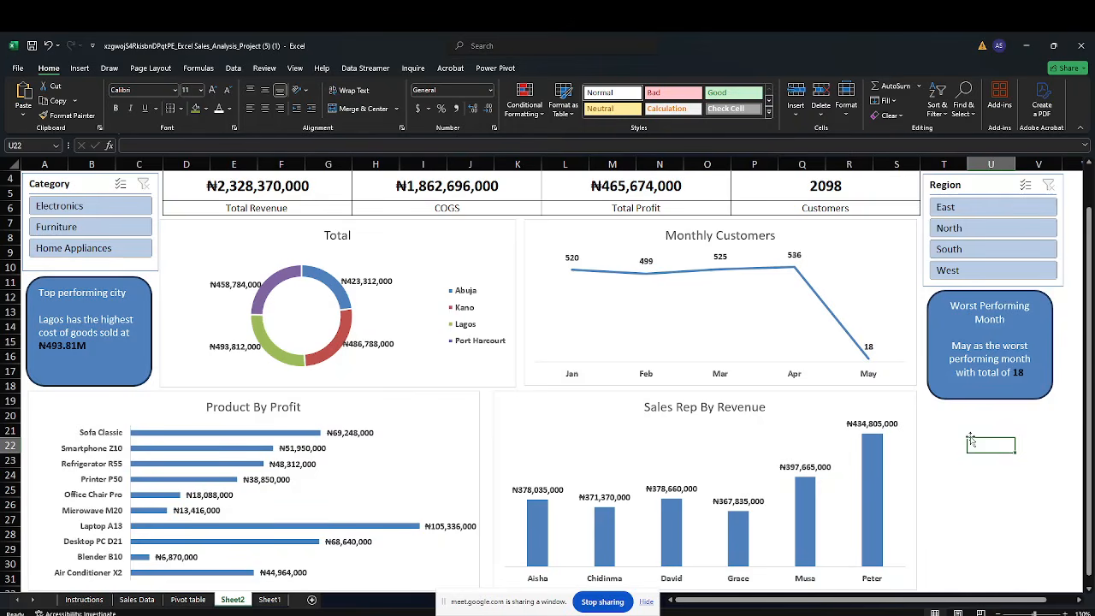
pyautogui.click(986, 399)
pyautogui.moveTo(986, 399); pyautogui.dragTo(989, 416)
pyautogui.click(991, 459)
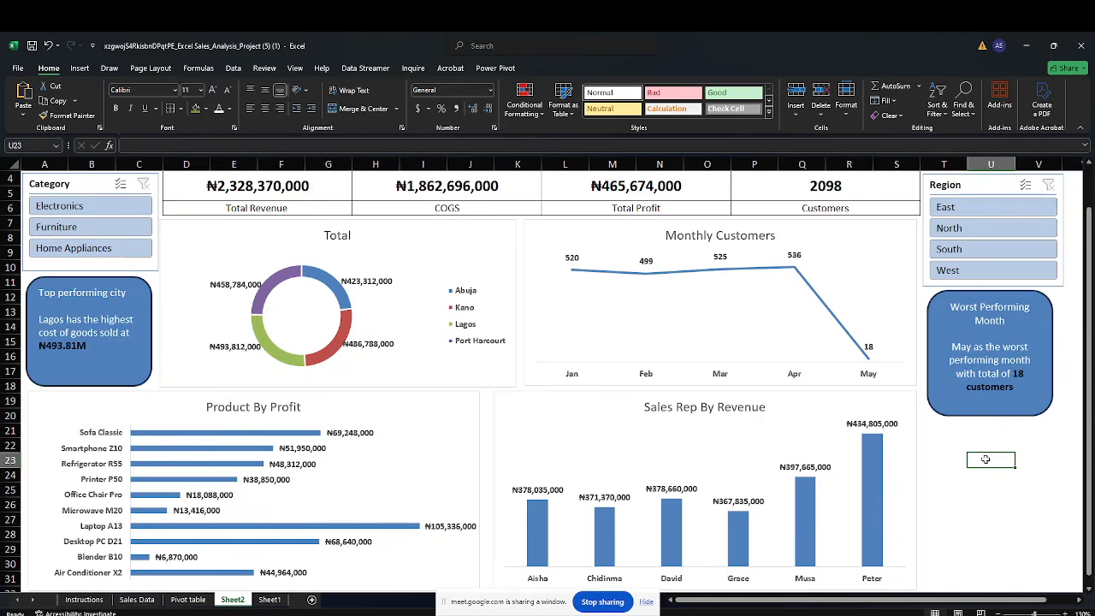
# Paste a copy of the "Top performing city" card and place it below the Worst Performing Month card
pyautogui.click(974, 443)
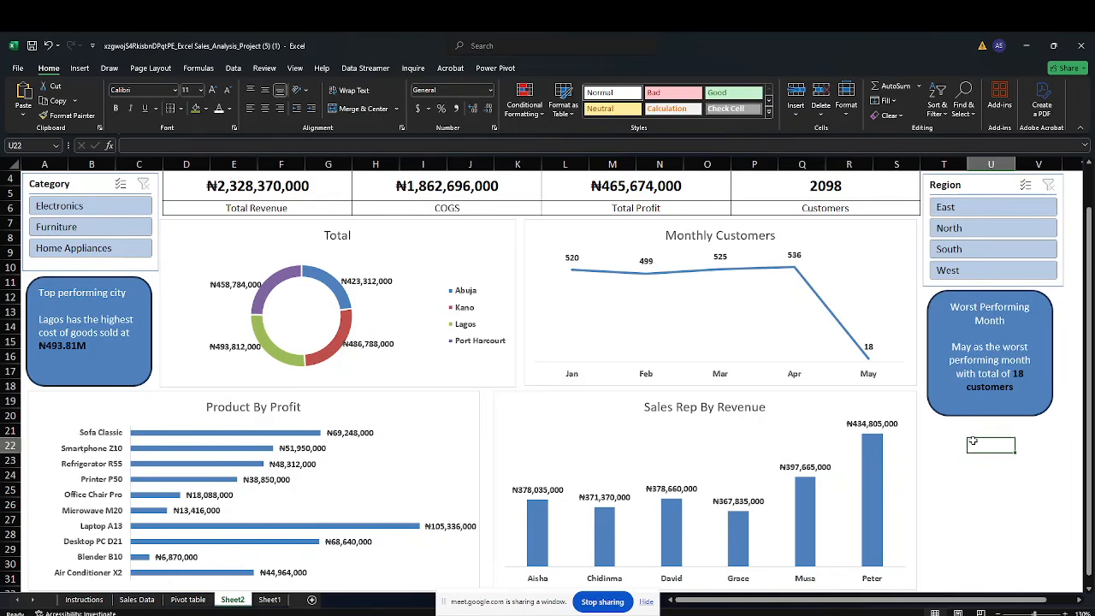
pyautogui.hotkey('ctrl', 'v')
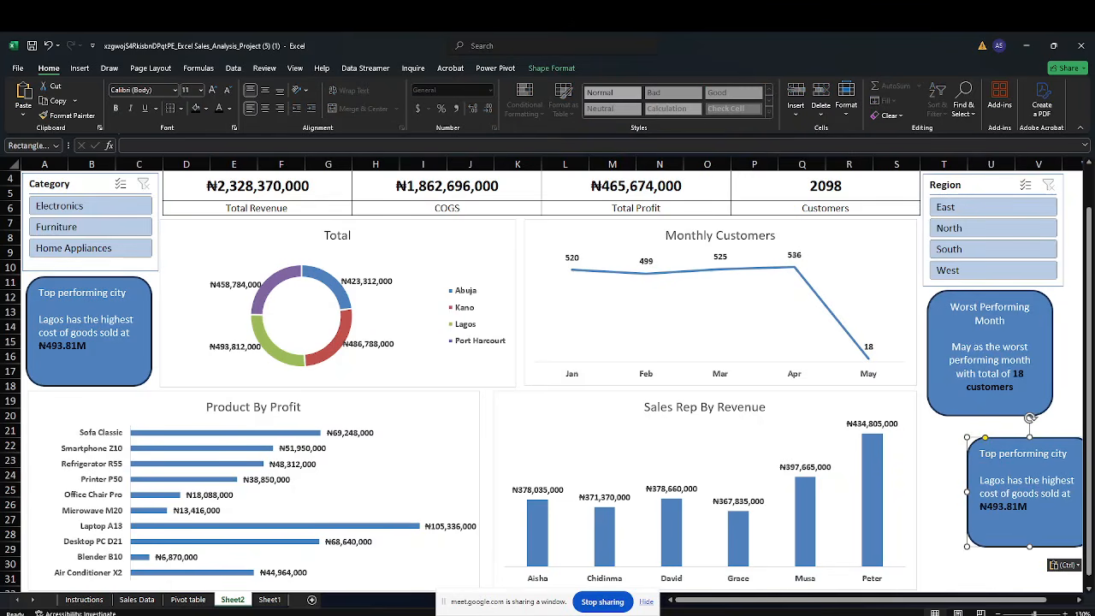
pyautogui.moveTo(975, 453); pyautogui.dragTo(938, 435)
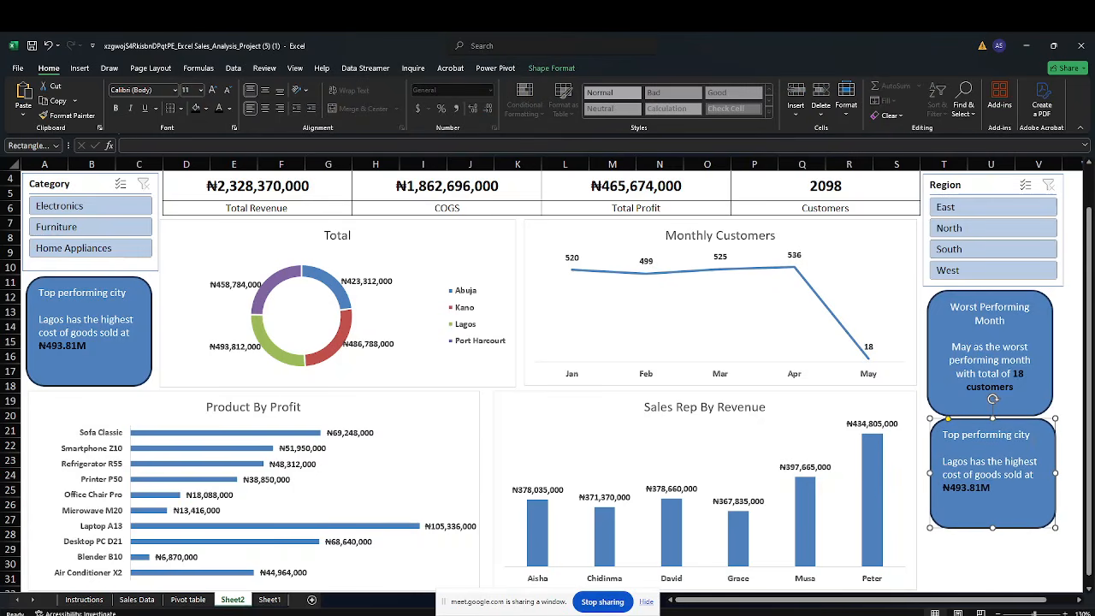
# Rename the copied card's heading to "Top Sales Rep"
pyautogui.press('BackSpace')
pyautogui.press('BackSpace')
pyautogui.press('BackSpace')
pyautogui.press('BackSpace')
pyautogui.press('BackSpace')
pyautogui.press('BackSpace')
pyautogui.press('BackSpace')
pyautogui.press('BackSpace')
pyautogui.press('BackSpace')
pyautogui.press('BackSpace')
pyautogui.press('BackSpace')
pyautogui.press('BackSpace')
pyautogui.press('BackSpace')
pyautogui.write('S')
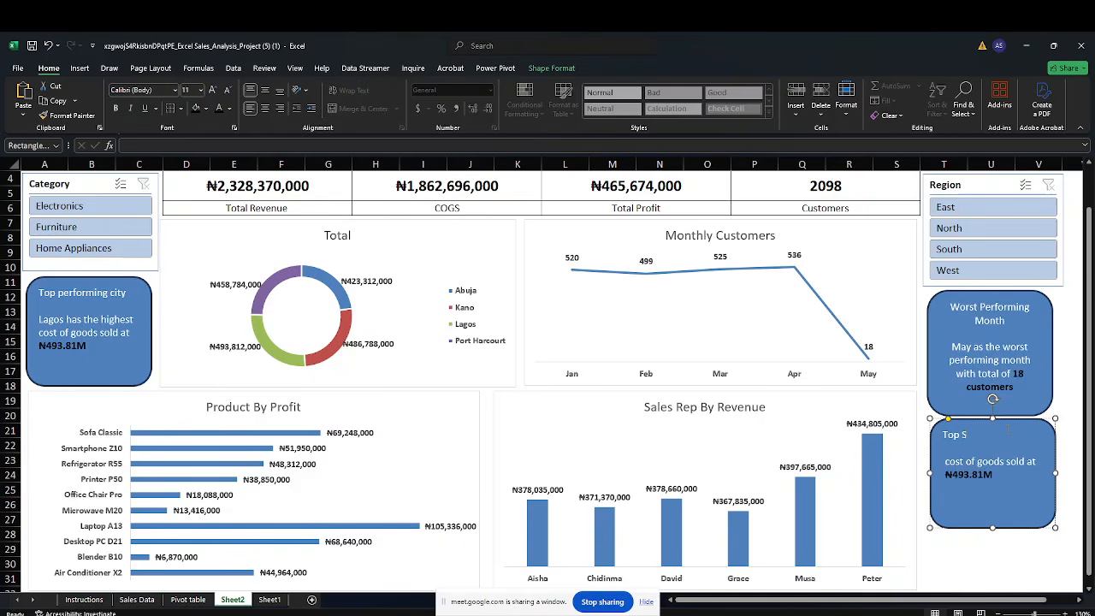
pyautogui.write('aels')
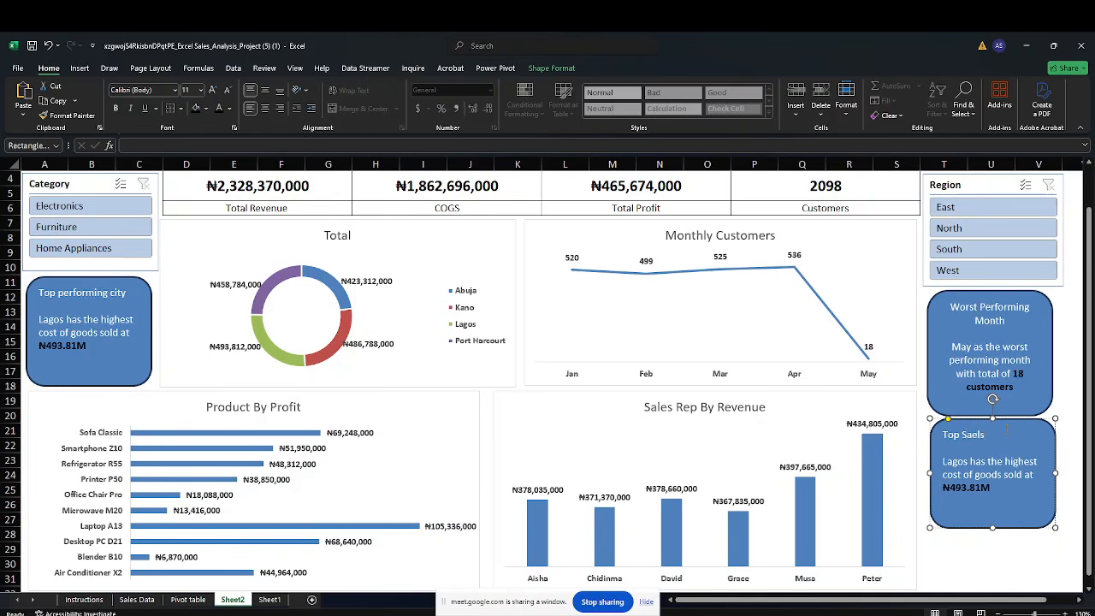
pyautogui.press('BackSpace')
pyautogui.write('les')
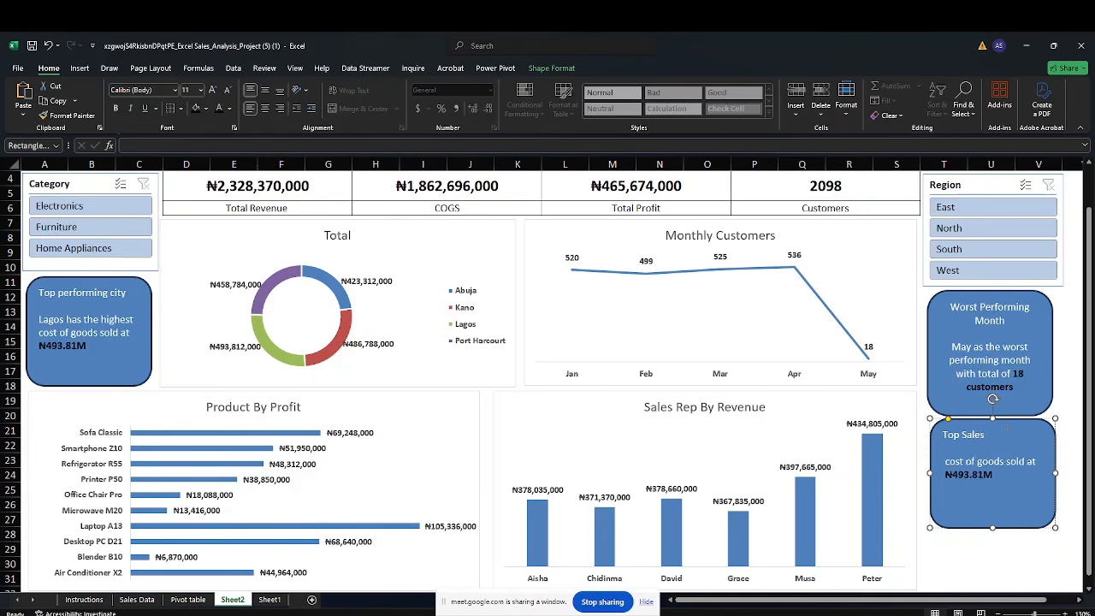
pyautogui.write(' Rep')
# Center the "Top Sales Rep" heading horizontally within the card
pyautogui.hotkey('shift', 'Left')
pyautogui.hotkey('shift', 'Left')
pyautogui.hotkey('shift', 'Left')
pyautogui.hotkey('shift', 'Left')
pyautogui.hotkey('shift', 'Left')
pyautogui.hotkey('shift', 'Left')
pyautogui.hotkey('shift', 'Left')
pyautogui.press('Right')
pyautogui.hotkey('shift', 'Left')
pyautogui.hotkey('shift', 'Left')
pyautogui.hotkey('shift', 'Left')
pyautogui.hotkey('shift', 'Left')
pyautogui.hotkey('shift', 'Left')
pyautogui.hotkey('shift', 'Left')
pyautogui.hotkey('shift', 'Left')
pyautogui.hotkey('shift', 'Left')
pyautogui.hotkey('shift', 'Left')
pyautogui.hotkey('shift', 'Left')
pyautogui.hotkey('shift', 'Left')
pyautogui.hotkey('shift', 'Left')
pyautogui.hotkey('shift', 'Left')
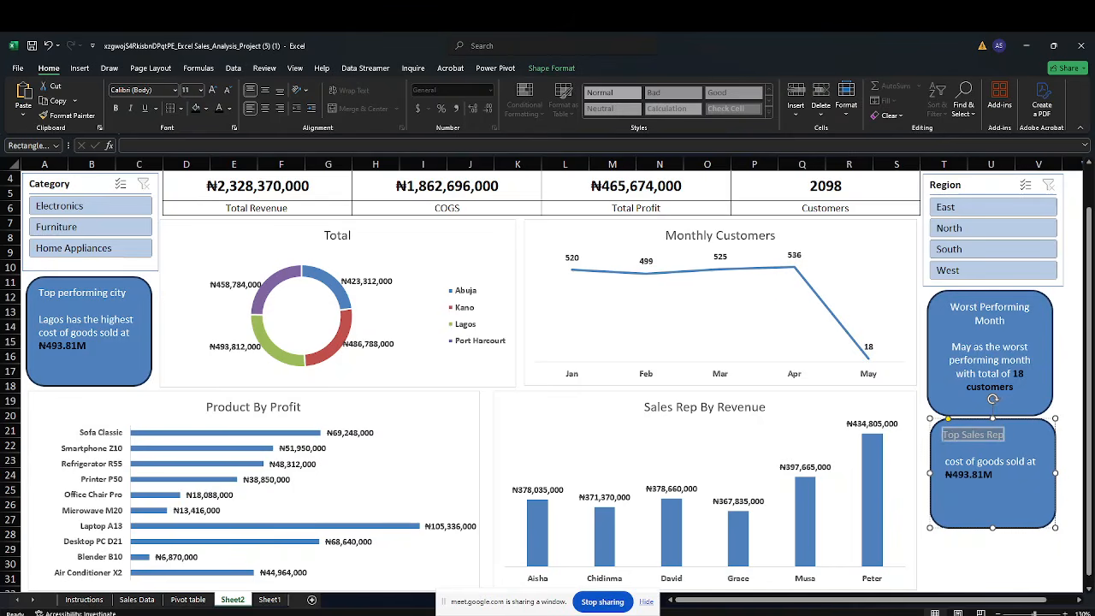
pyautogui.click(265, 108)
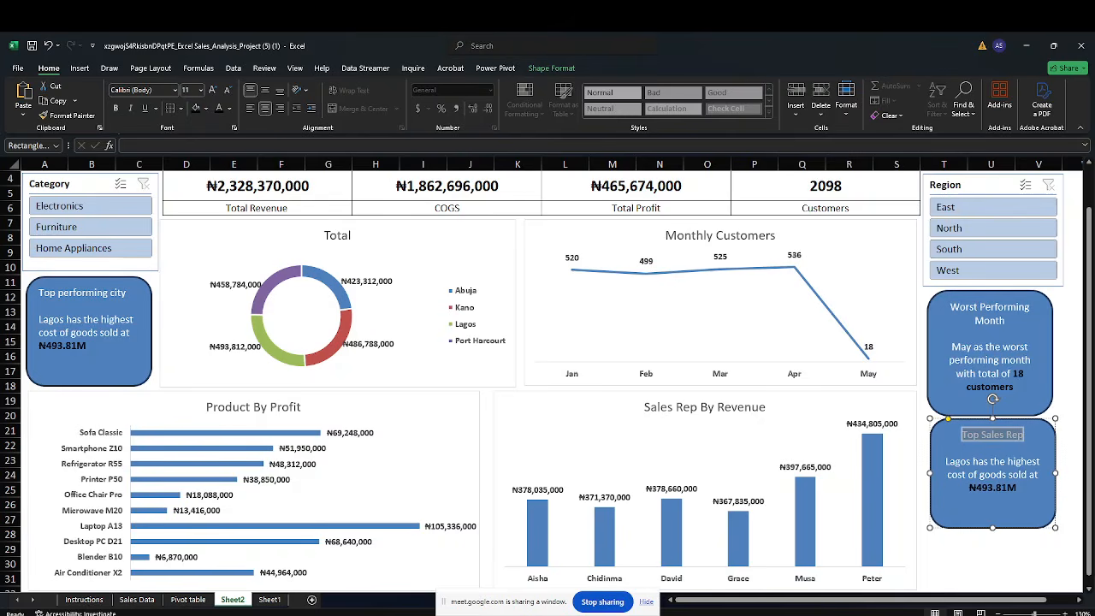
# Replace the card's body text with "Peter generated the highest Revenue"
pyautogui.click(1016, 487)
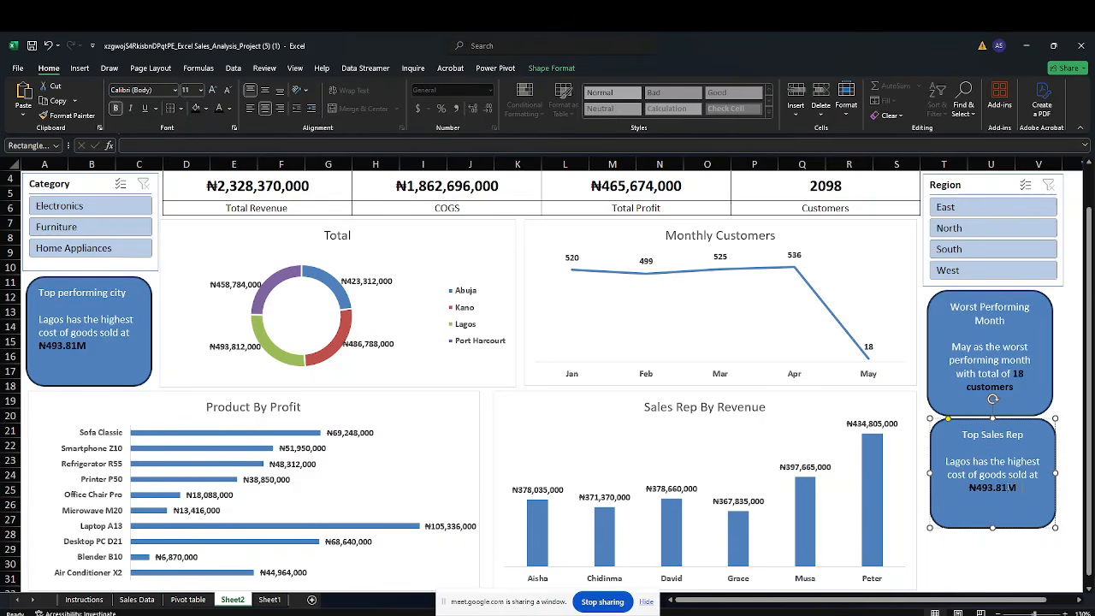
pyautogui.click(963, 463)
pyautogui.moveTo(946, 462); pyautogui.dragTo(965, 467)
pyautogui.hotkey('shift', 'Right')
pyautogui.hotkey('shift', 'Right')
pyautogui.hotkey('shift', 'Right')
pyautogui.hotkey('shift', 'Right')
pyautogui.hotkey('shift', 'Right')
pyautogui.hotkey('shift', 'Right')
pyautogui.hotkey('shift', 'Right')
pyautogui.hotkey('shift', 'Right')
pyautogui.hotkey('shift', 'Right')
pyautogui.hotkey('shift', 'Right')
pyautogui.hotkey('shift', 'Right')
pyautogui.hotkey('shift', 'Right')
pyautogui.hotkey('shift', 'Right')
pyautogui.hotkey('shift', 'Right')
pyautogui.hotkey('shift', 'Right')
pyautogui.hotkey('shift', 'Right')
pyautogui.hotkey('shift', 'Right')
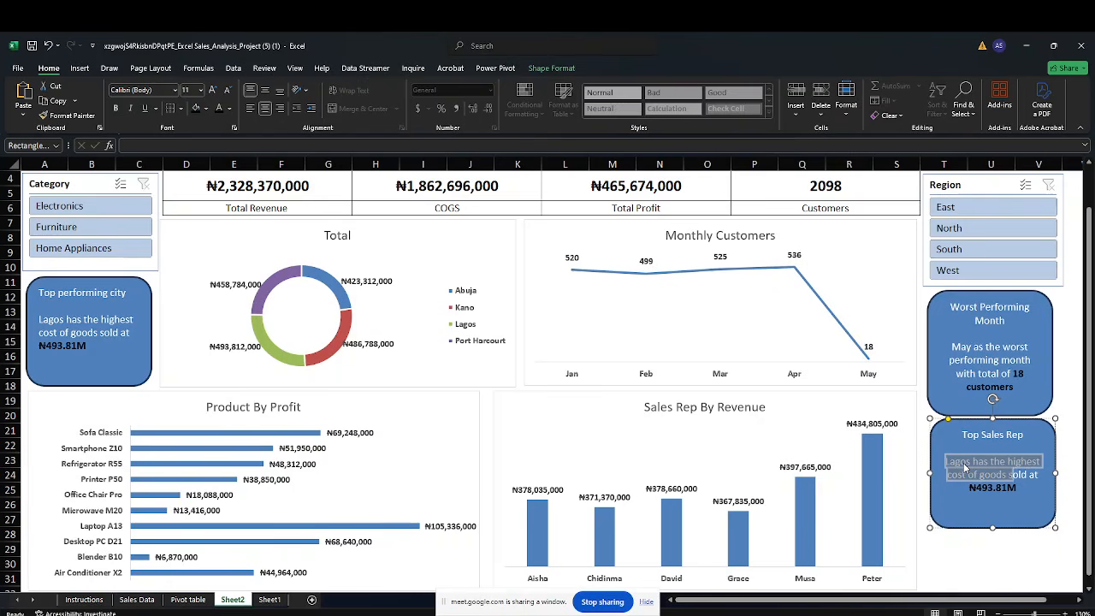
pyautogui.hotkey('shift', 'Right')
pyautogui.write('Peter ')
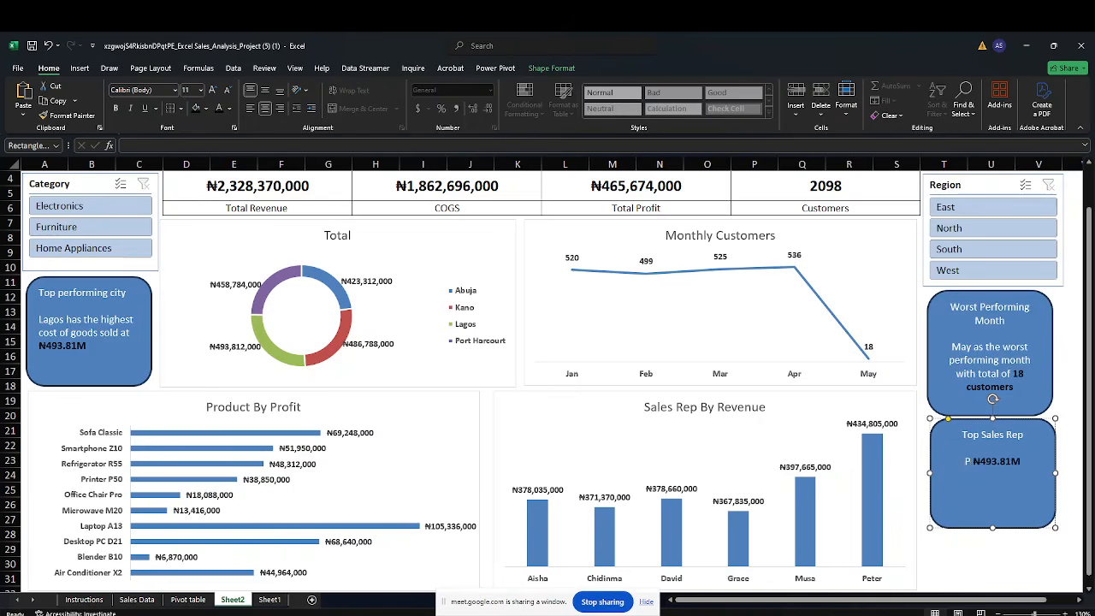
pyautogui.write('generat')
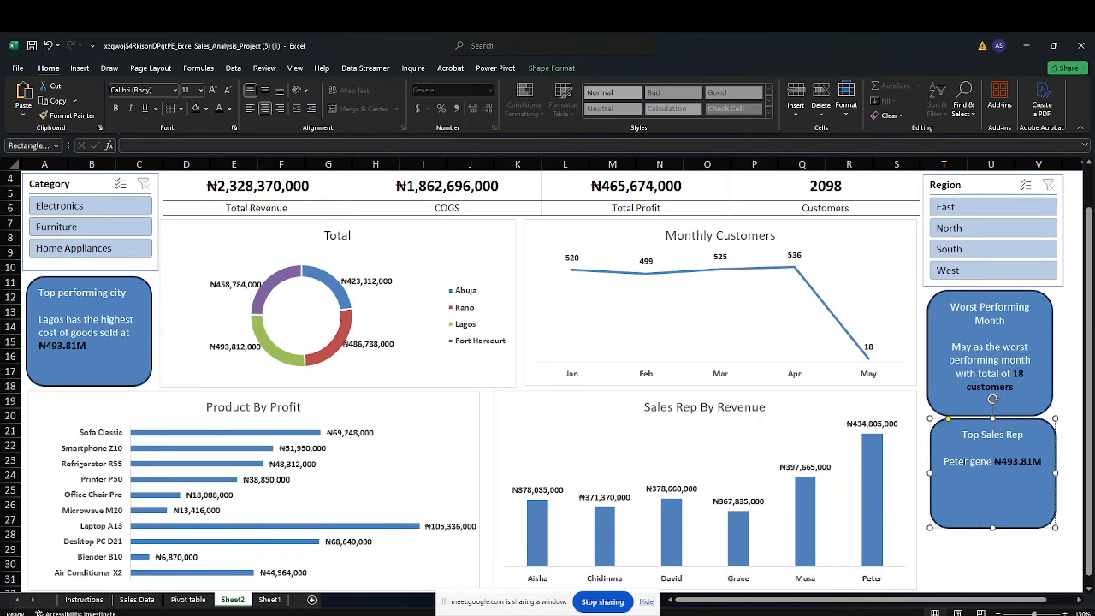
pyautogui.write('ed')
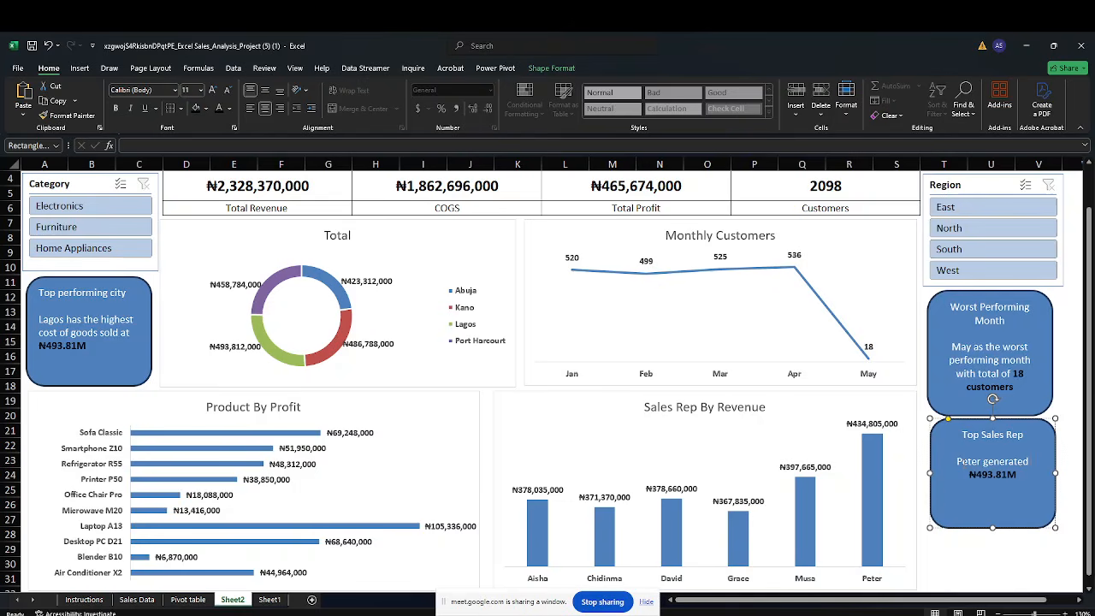
pyautogui.write(' the highest')
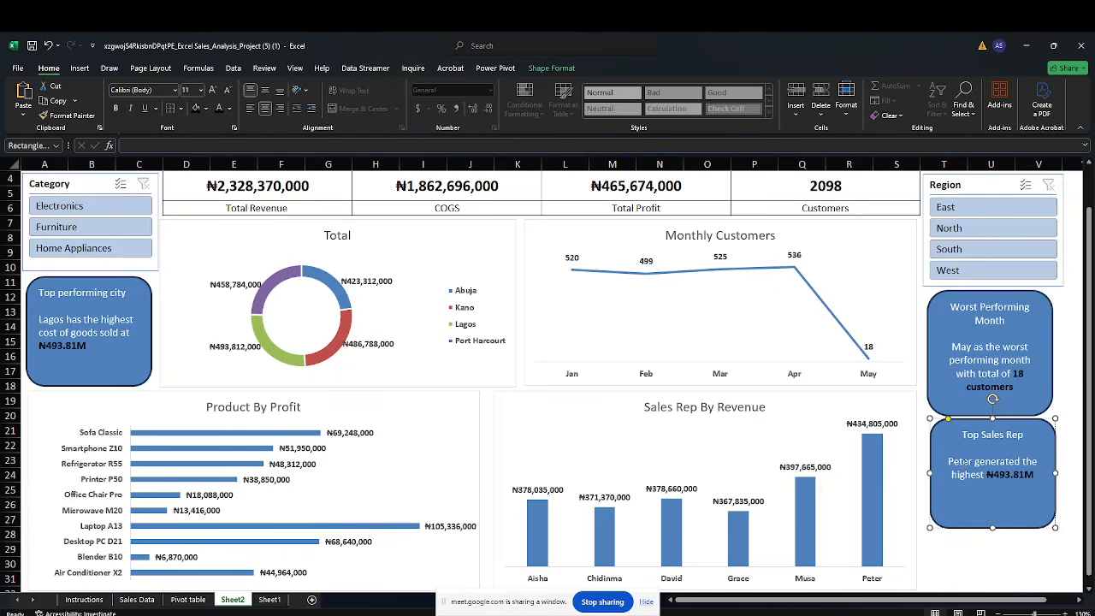
pyautogui.write(' Re ')
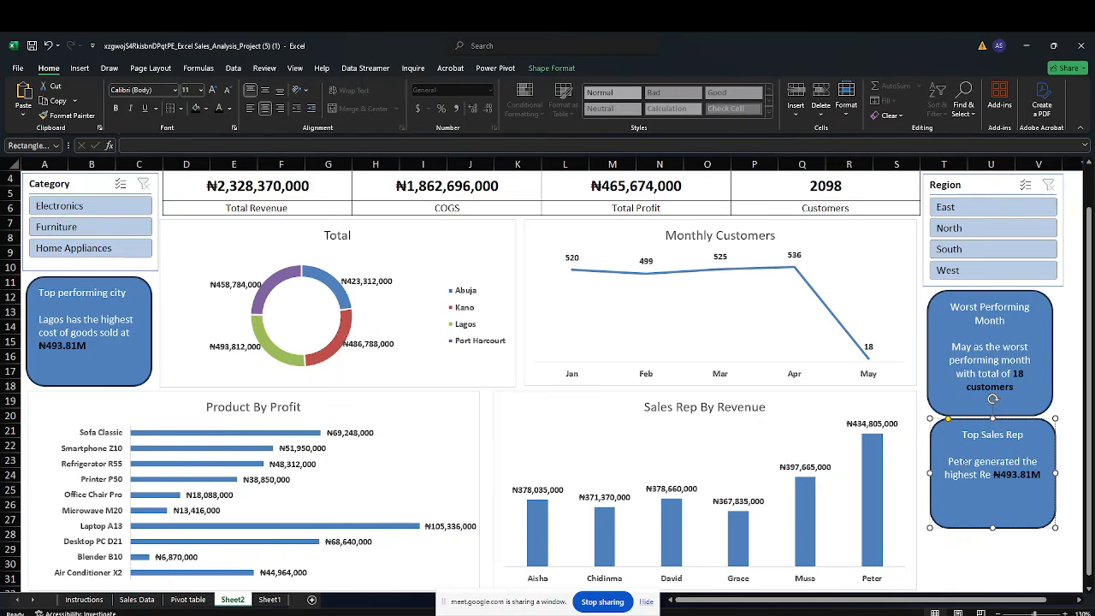
pyautogui.write('vwnu')
pyautogui.press('BackSpace')
pyautogui.press('BackSpace')
pyautogui.press('BackSpace')
pyautogui.write('enue')
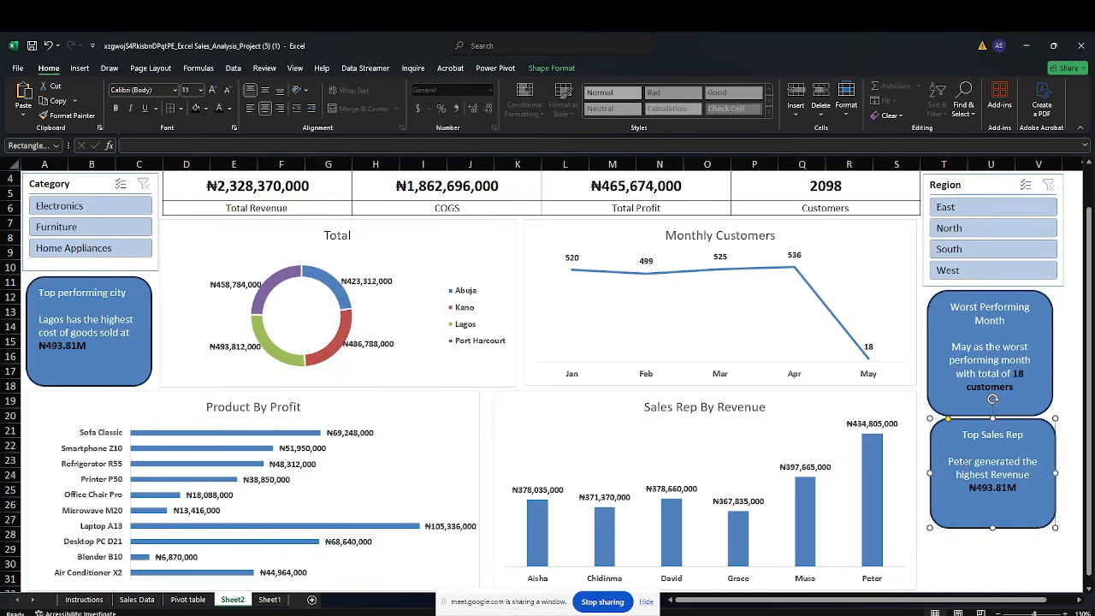
# Continue the sentence with "with the sum of" and change the bold amount to ₦434.81M
pyautogui.write('with')
pyautogui.write(' the sum')
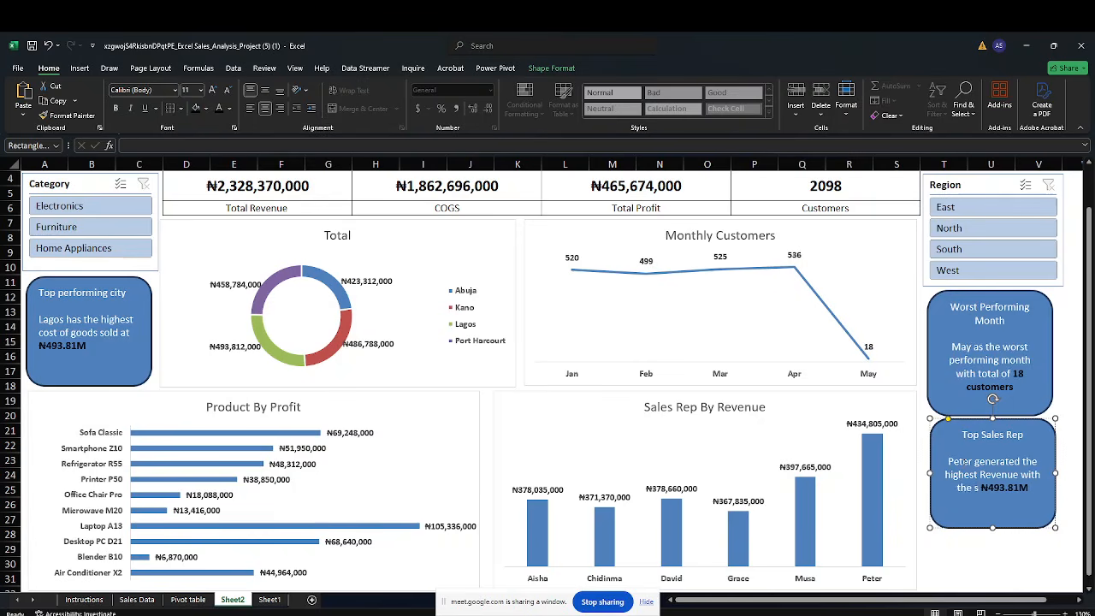
pyautogui.write(' of')
pyautogui.hotkey('ctrl', 'b')
pyautogui.press('BackSpace')
pyautogui.press('BackSpace')
pyautogui.press('BackSpace')
pyautogui.press('BackSpace')
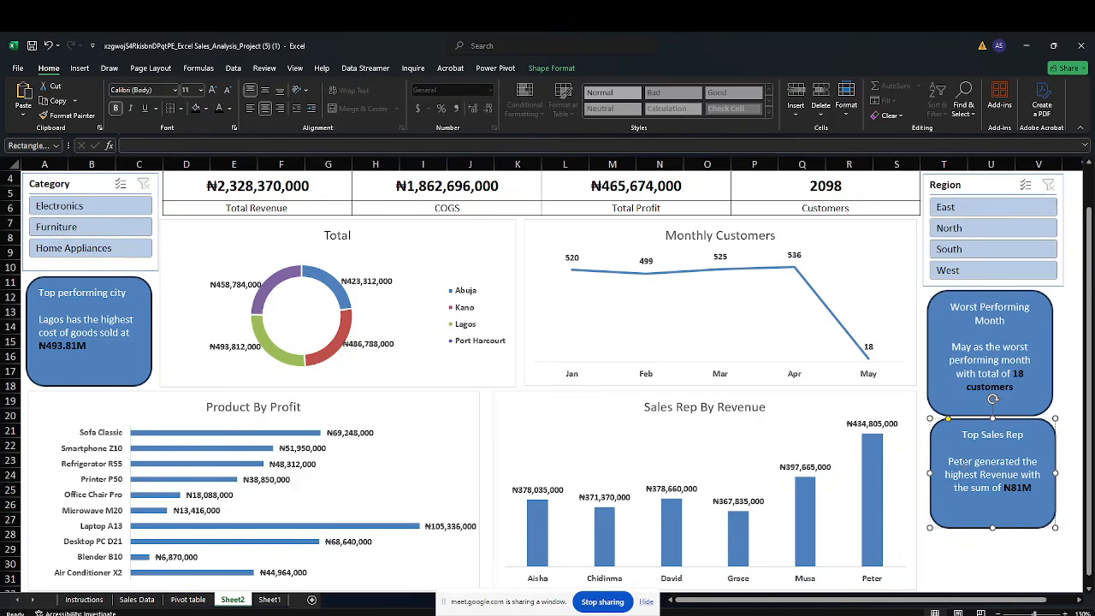
pyautogui.write('434.')
pyautogui.click(958, 562)
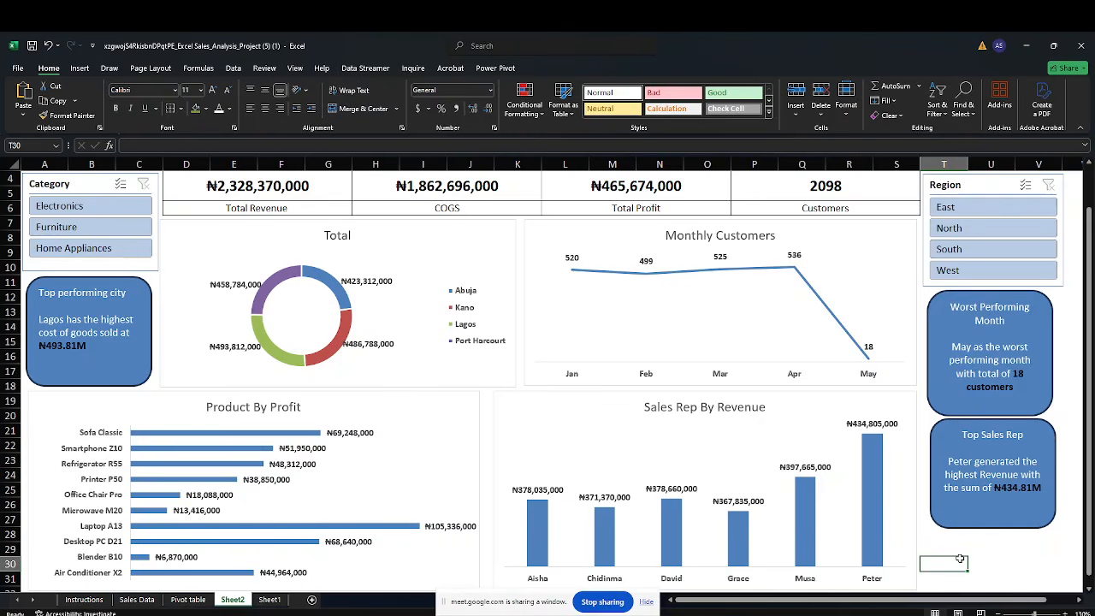
# Paste another copy of the top performing city card and place it below the Top Sales Rep card
pyautogui.click(1080, 127)
pyautogui.click(1017, 526)
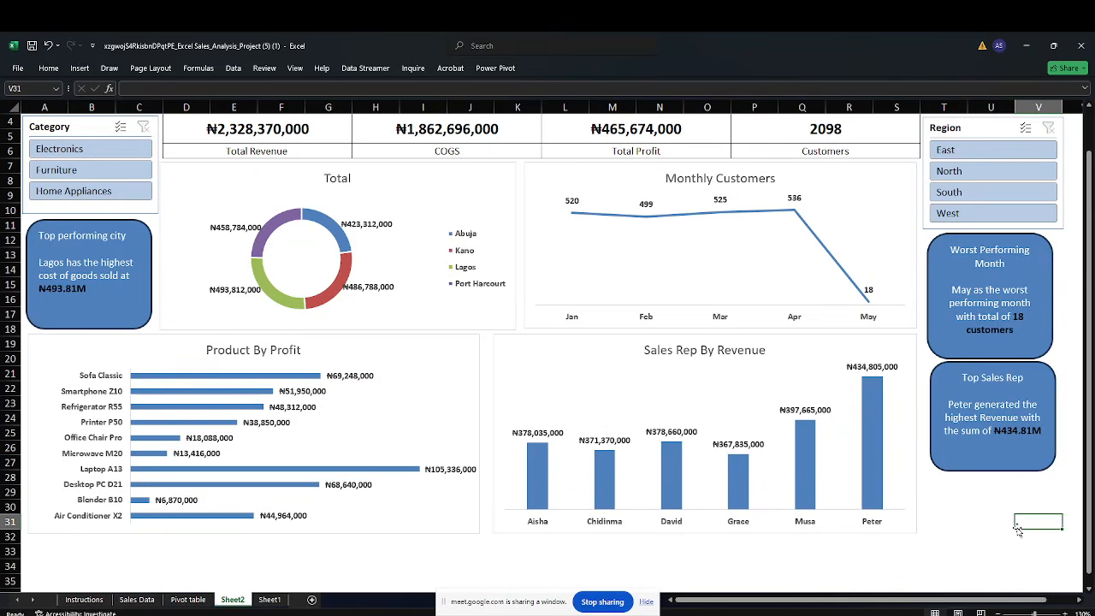
pyautogui.click(983, 490)
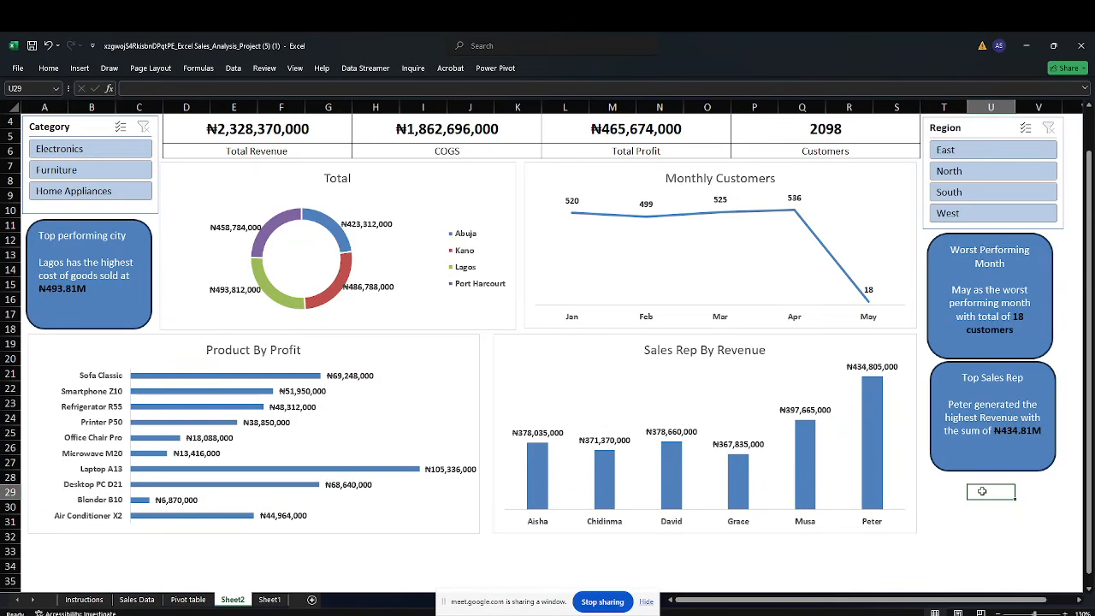
pyautogui.hotkey('ctrl', 'v')
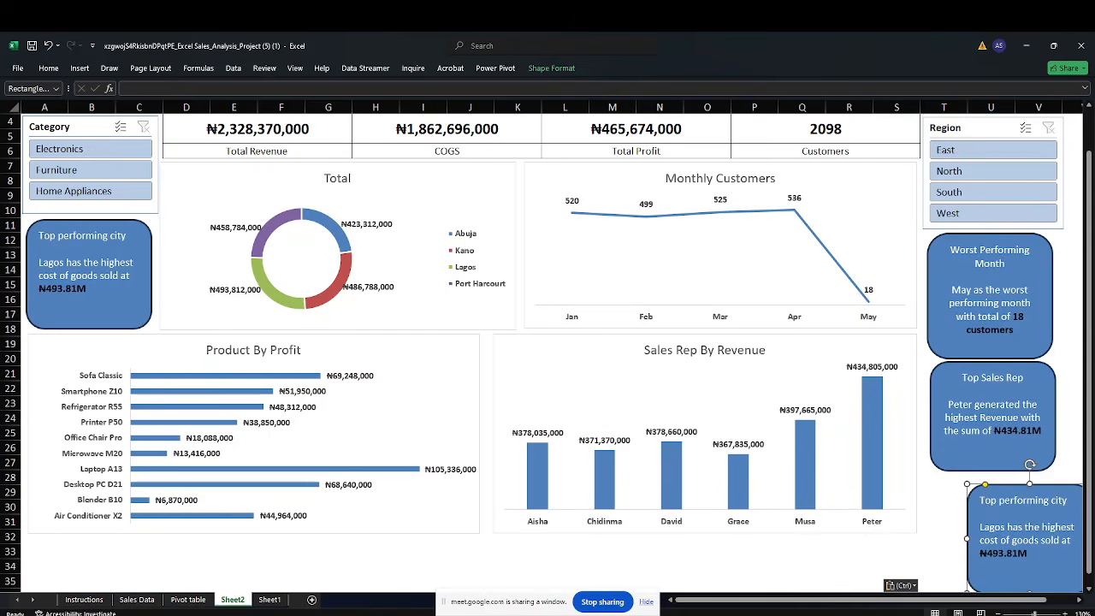
pyautogui.moveTo(976, 496); pyautogui.dragTo(940, 485)
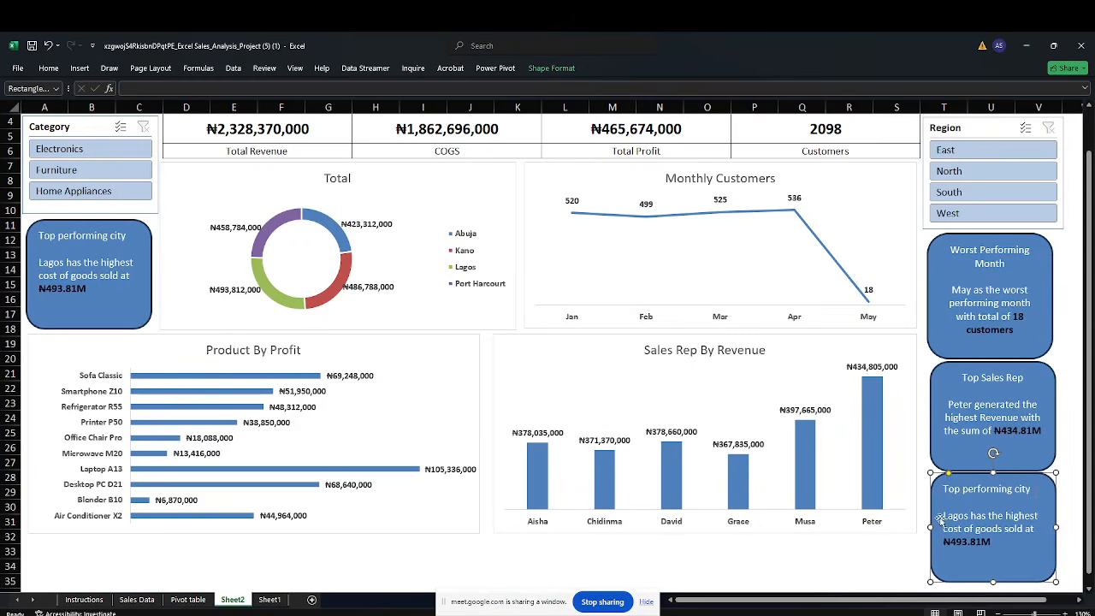
pyautogui.moveTo(943, 516); pyautogui.dragTo(943, 515)
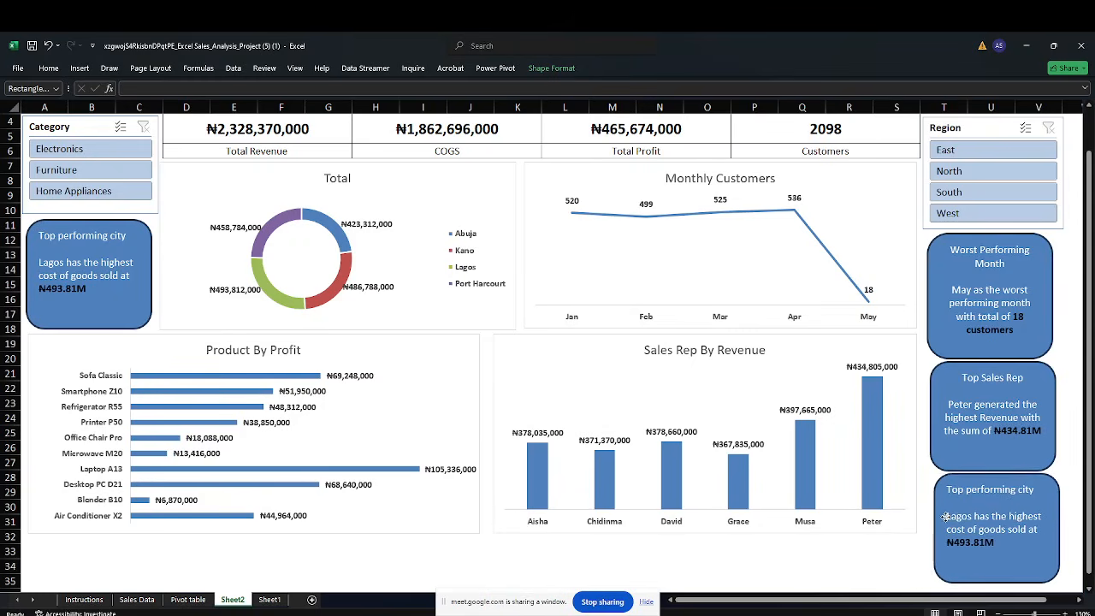
# Replace the new card's body text with "Product with much sales is Laptop A13 with"
pyautogui.moveTo(1039, 530); pyautogui.dragTo(946, 516)
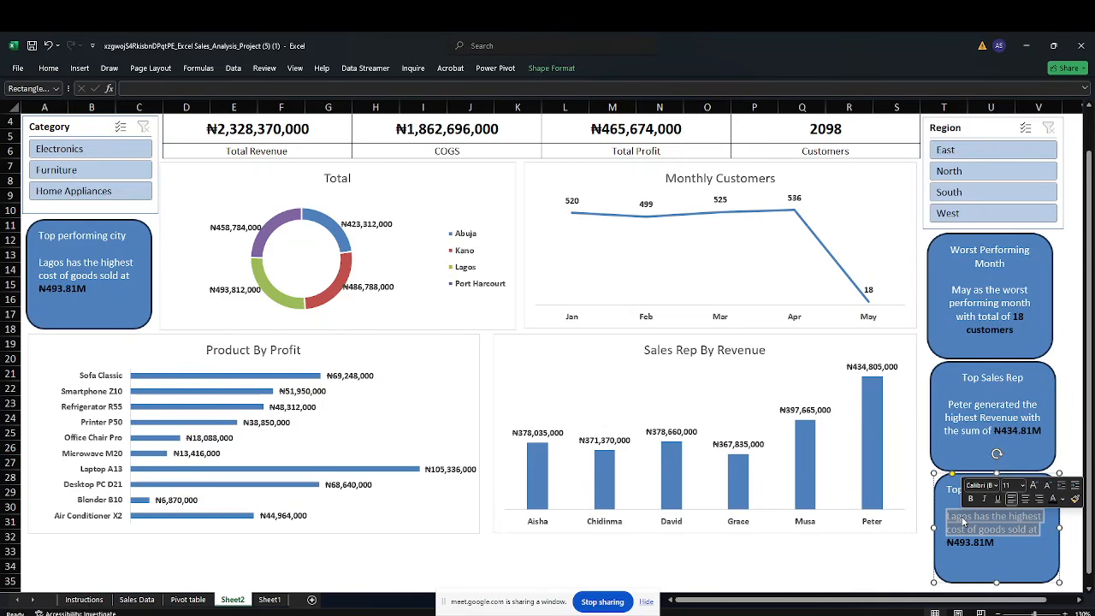
pyautogui.write('Product')
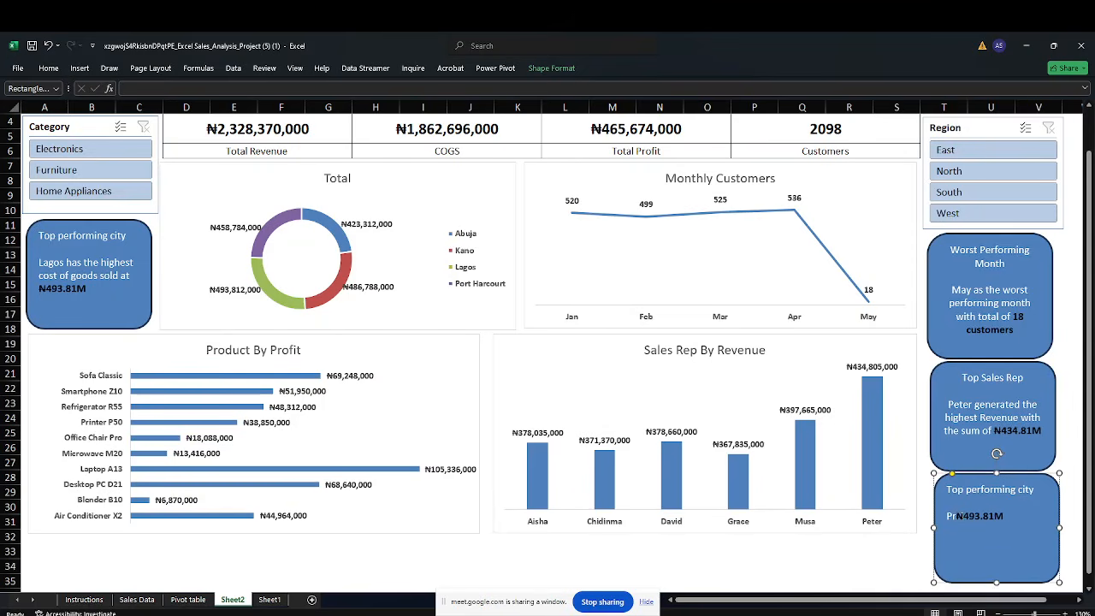
pyautogui.write(' with Mu')
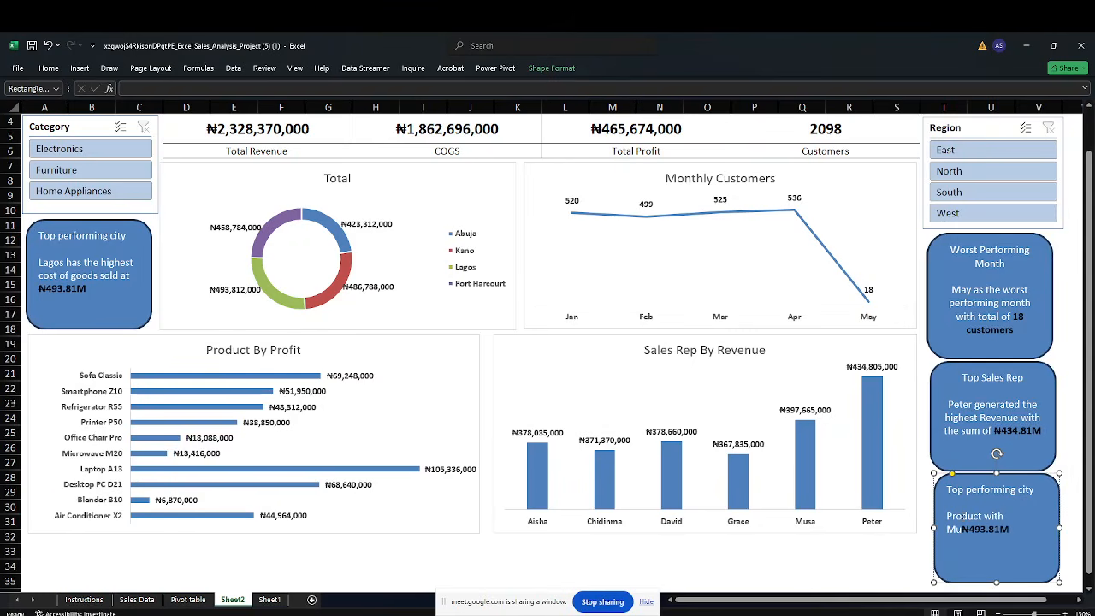
pyautogui.press('BackSpace')
pyautogui.press('BackSpace')
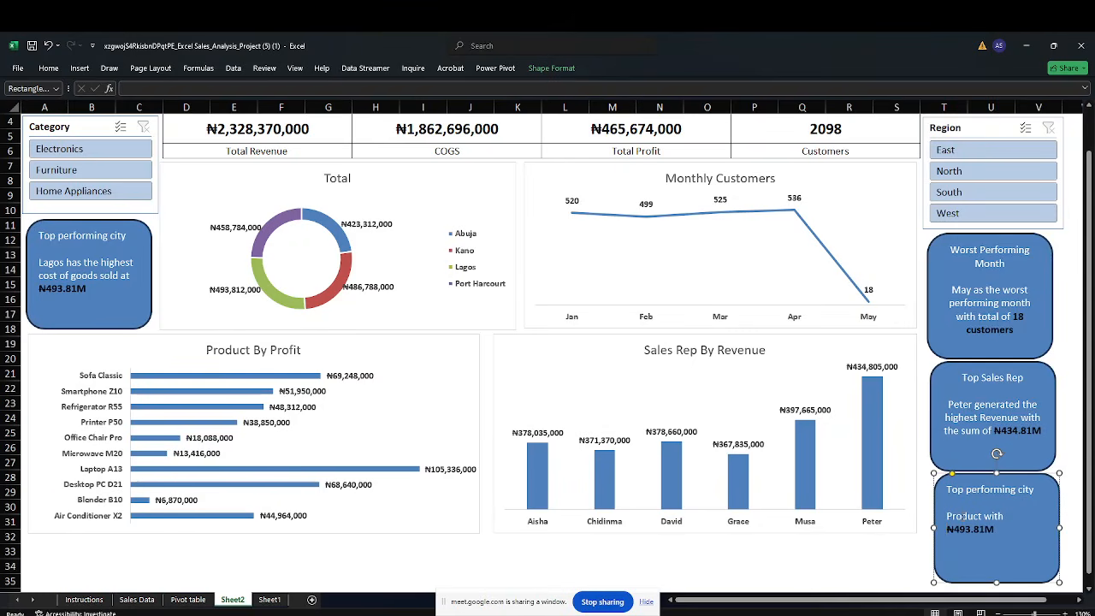
pyautogui.press('BackSpace')
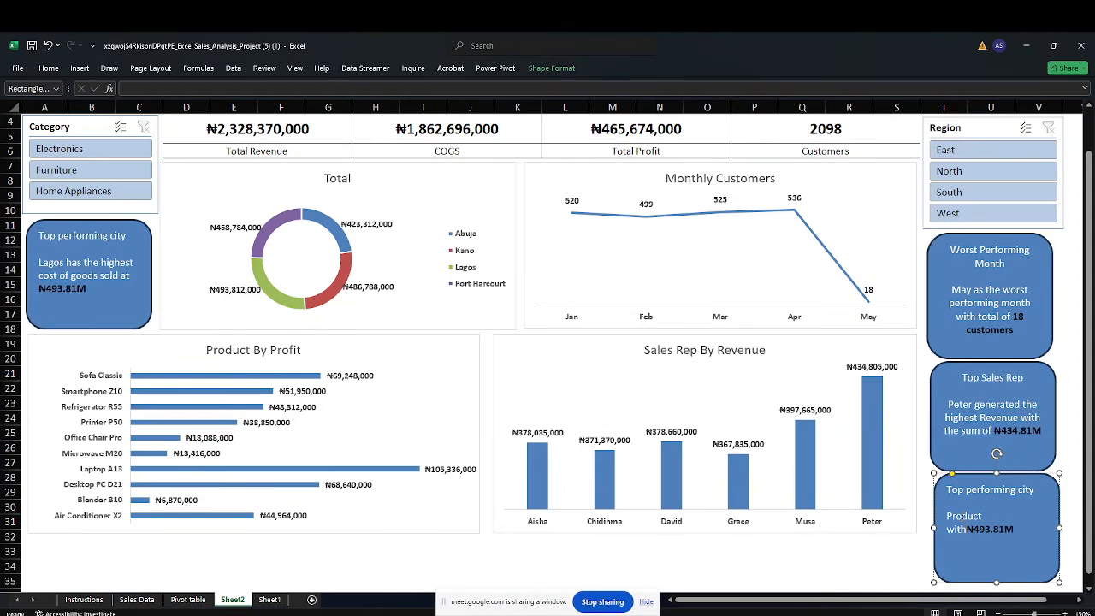
pyautogui.write('much sal')
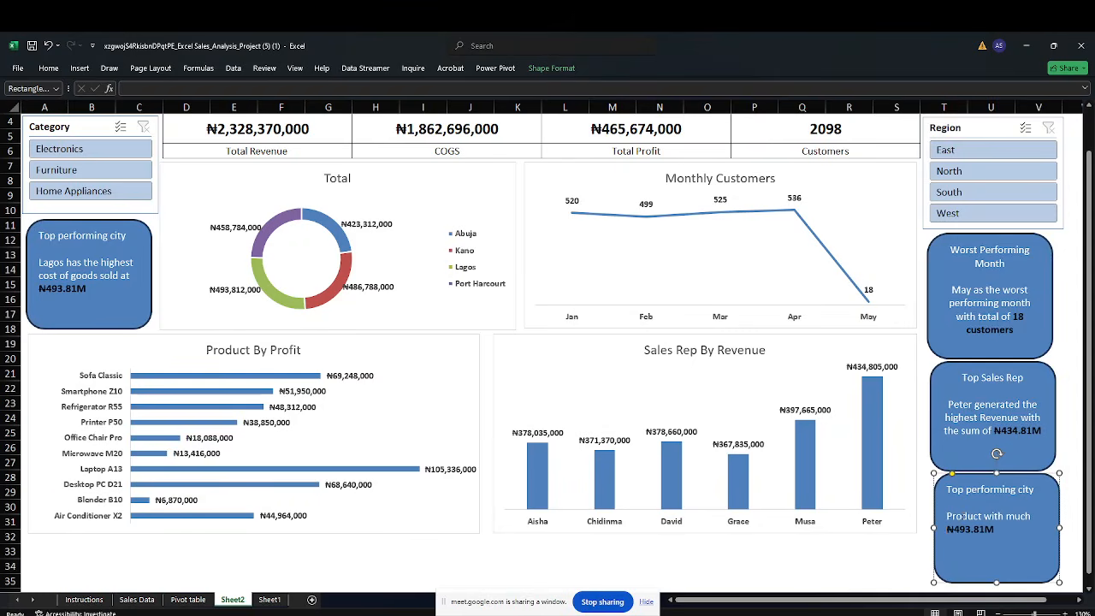
pyautogui.write('es is Laptop ')
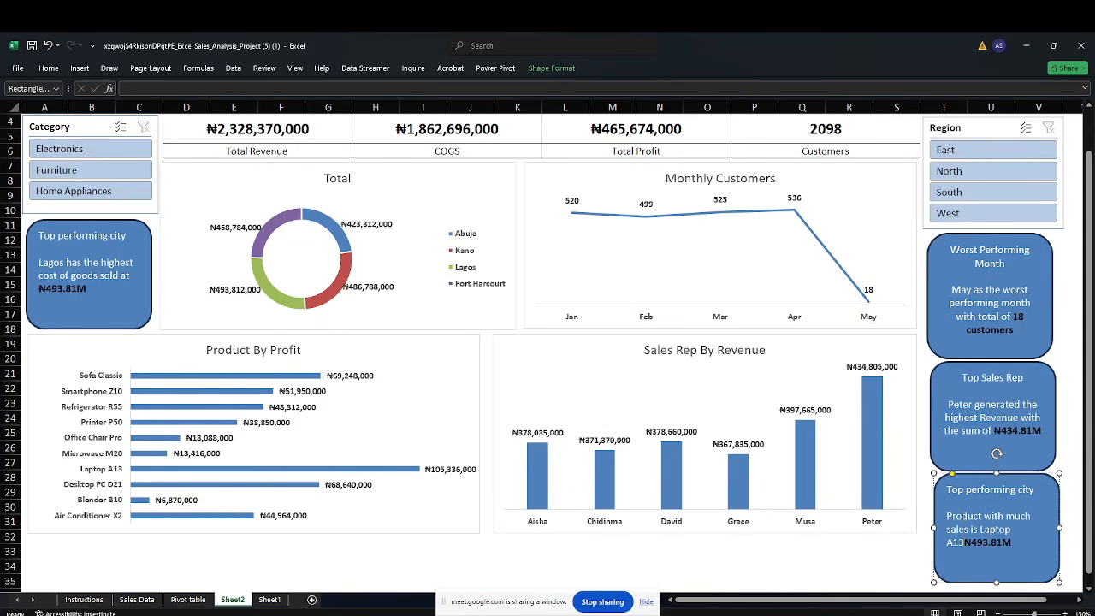
pyautogui.write('A13')
pyautogui.write('with ')
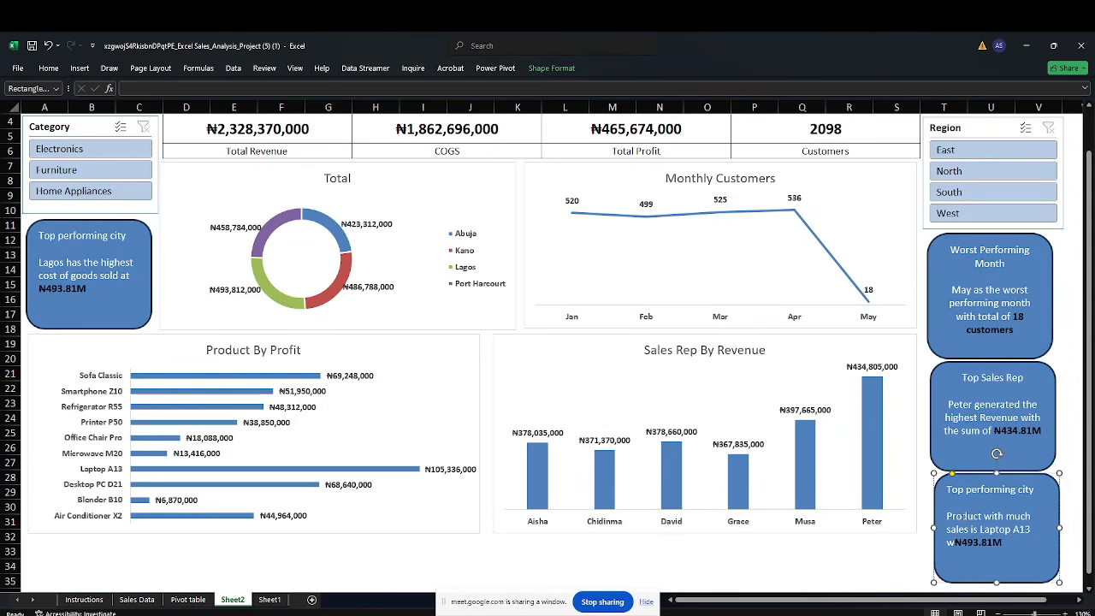
pyautogui.write('sum of')
# Continue the sentence with "sum of" and change the bold amount to ₦105.3M
pyautogui.press('BackSpace')
pyautogui.press('BackSpace')
pyautogui.press('BackSpace')
pyautogui.write('105')
pyautogui.press('BackSpace')
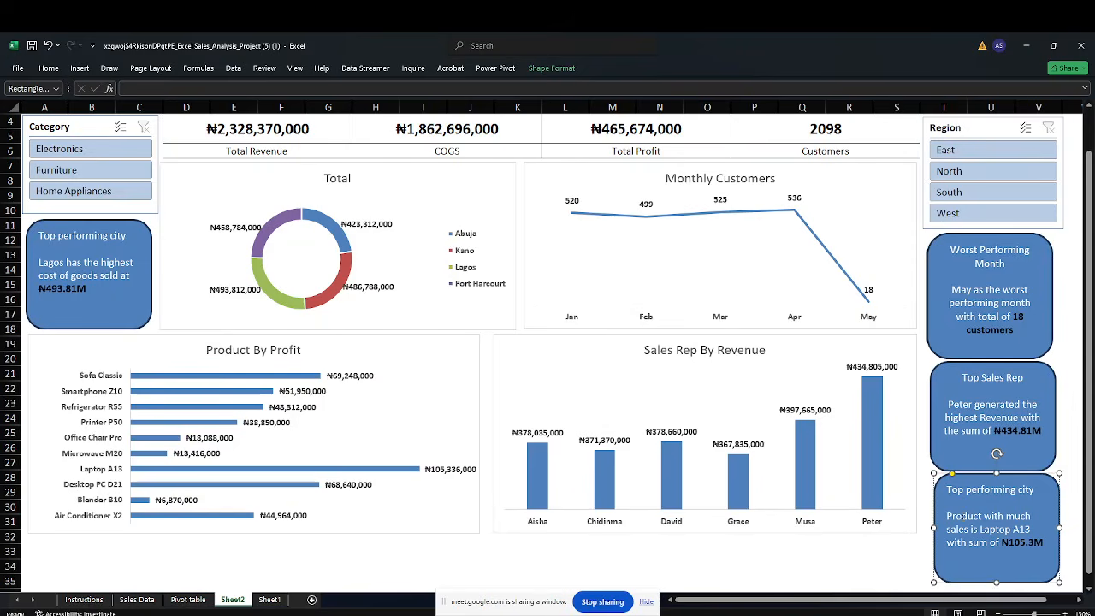
pyautogui.click(891, 554)
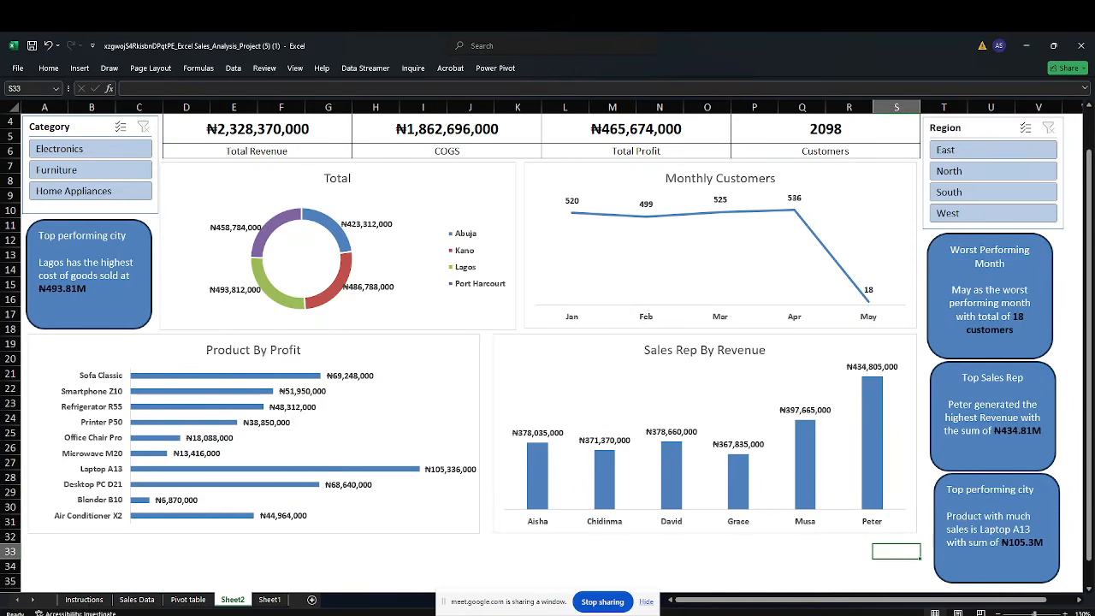
# Rename the card's heading from "Top performing city" to "Top sales product"
pyautogui.click(1053, 484)
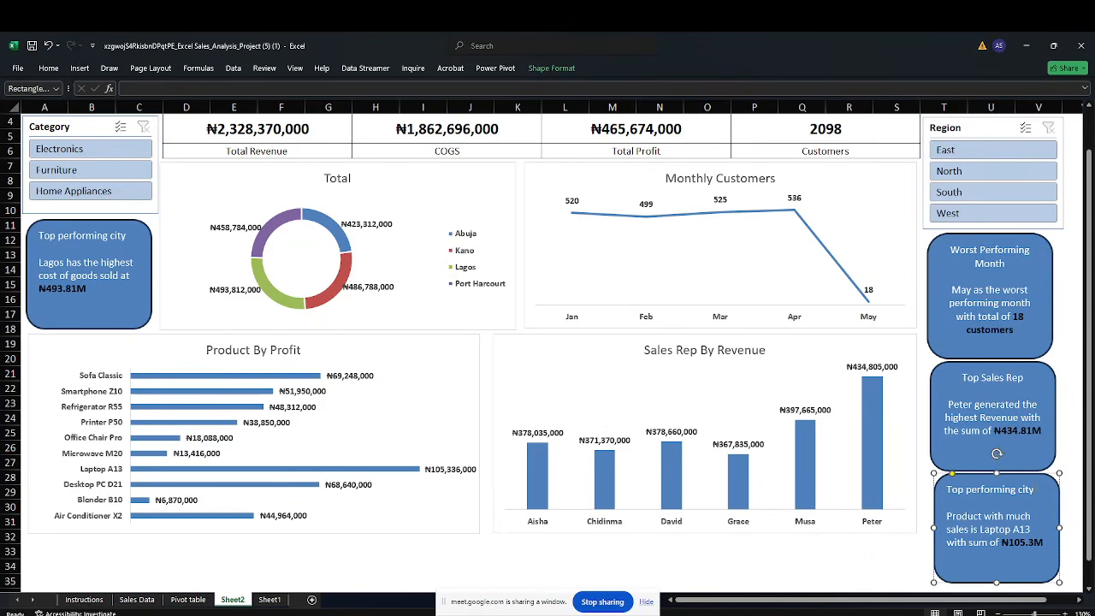
pyautogui.hotkey('shift', 'Left')
pyautogui.hotkey('shift', 'Left')
pyautogui.hotkey('shift', 'Left')
pyautogui.hotkey('shift', 'Left')
pyautogui.hotkey('shift', 'Left')
pyautogui.hotkey('shift', 'Left')
pyautogui.hotkey('shift', 'Left')
pyautogui.hotkey('shift', 'Left')
pyautogui.hotkey('shift', 'Left')
pyautogui.hotkey('shift', 'Left')
pyautogui.hotkey('shift', 'Left')
pyautogui.hotkey('shift', 'Left')
pyautogui.hotkey('shift', 'Left')
pyautogui.hotkey('shift', 'Left')
pyautogui.hotkey('shift', 'Left')
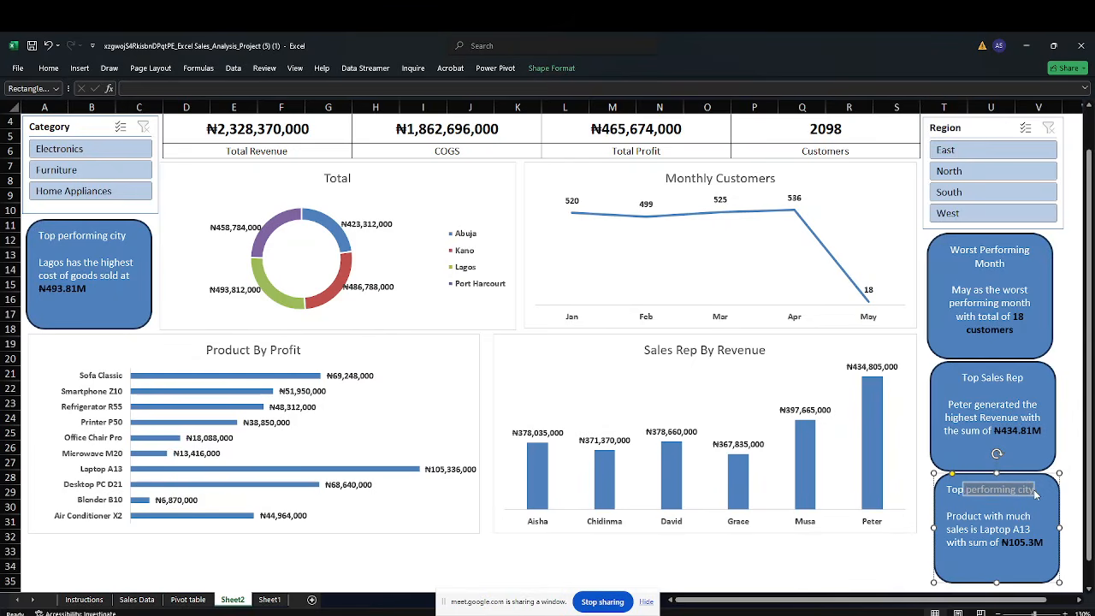
pyautogui.write('sa')
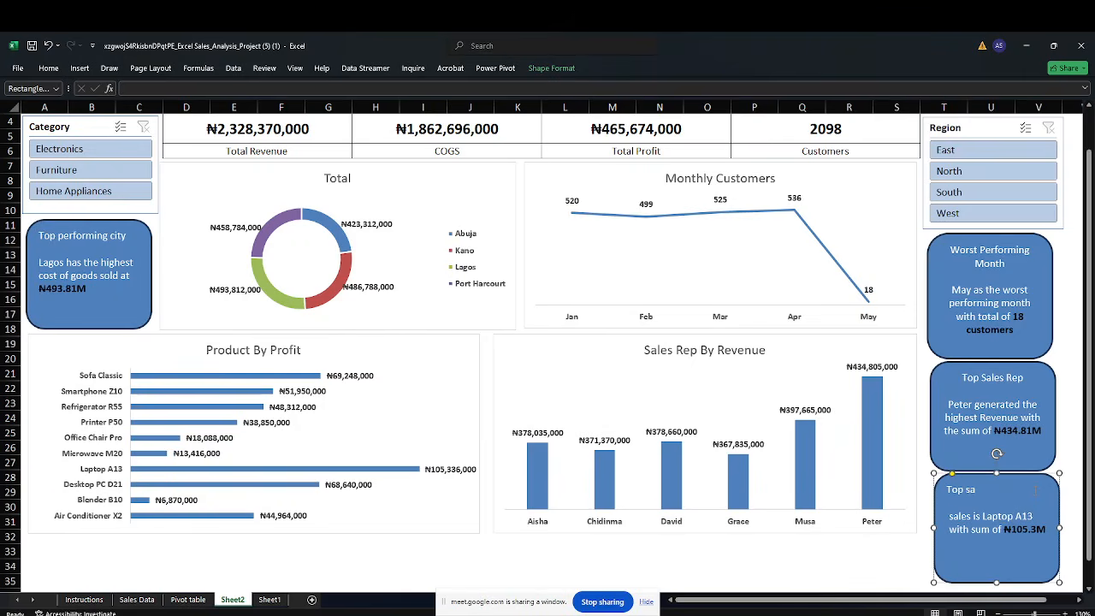
pyautogui.write('les product')
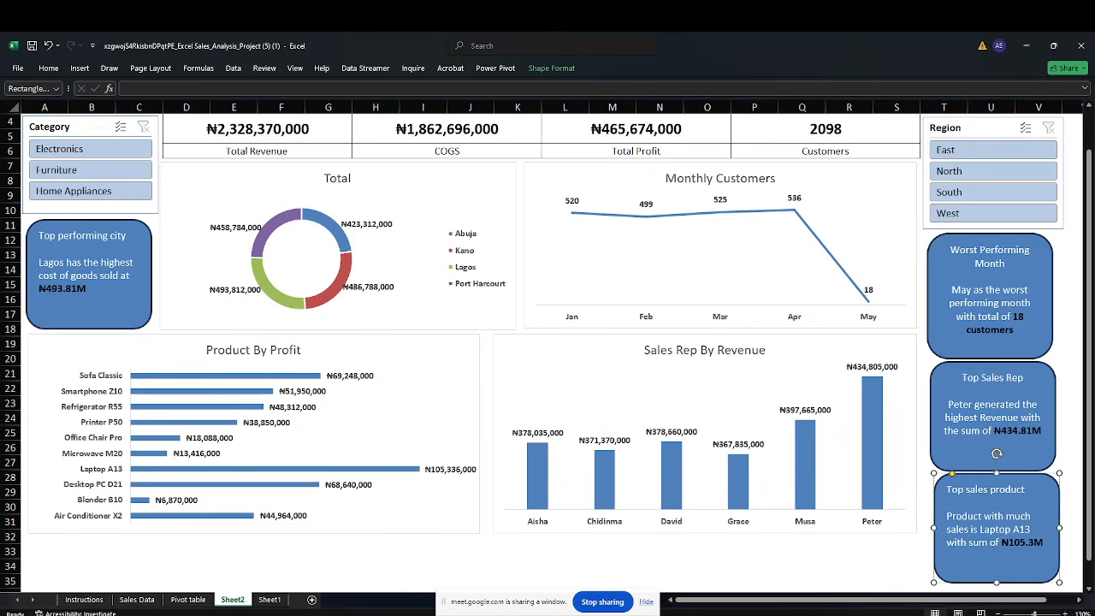
pyautogui.click(899, 549)
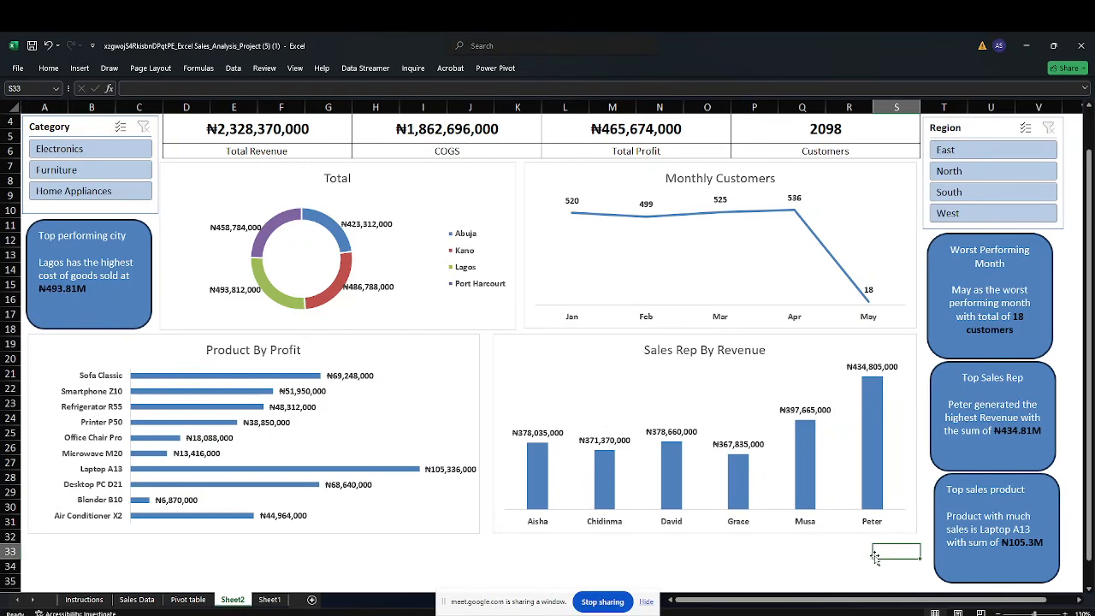
# Shorten the Top sales product card and move it up closer to the Top Sales Rep card
pyautogui.click(959, 568)
pyautogui.moveTo(997, 584); pyautogui.dragTo(996, 551)
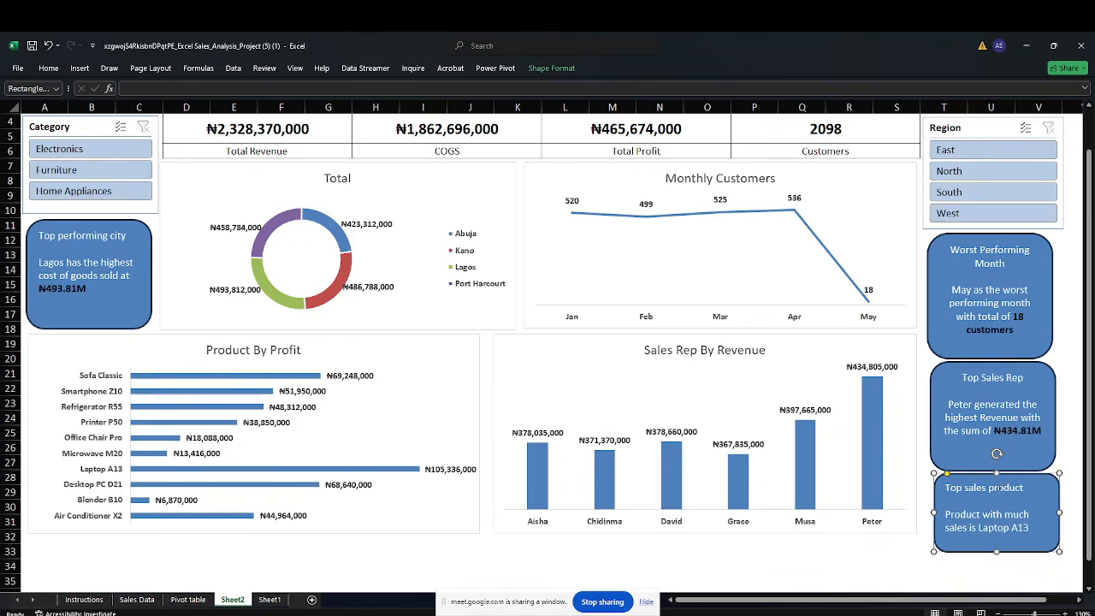
pyautogui.click(993, 467)
pyautogui.moveTo(992, 470); pyautogui.dragTo(992, 452)
pyautogui.click(995, 517)
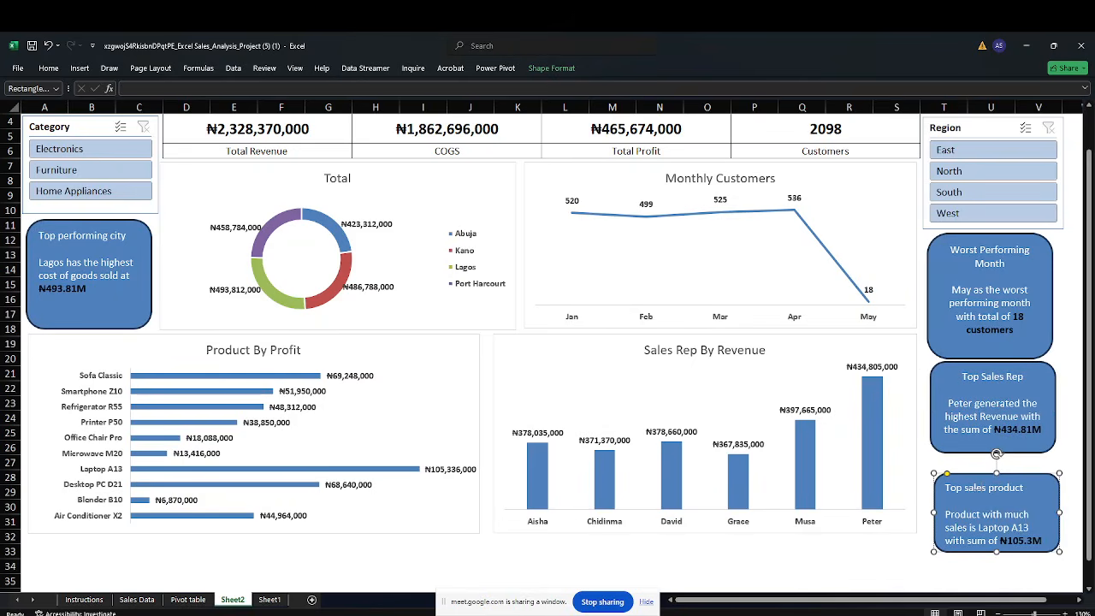
pyautogui.moveTo(944, 489); pyautogui.dragTo(943, 470)
pyautogui.moveTo(993, 534); pyautogui.dragTo(996, 536)
pyautogui.click(981, 578)
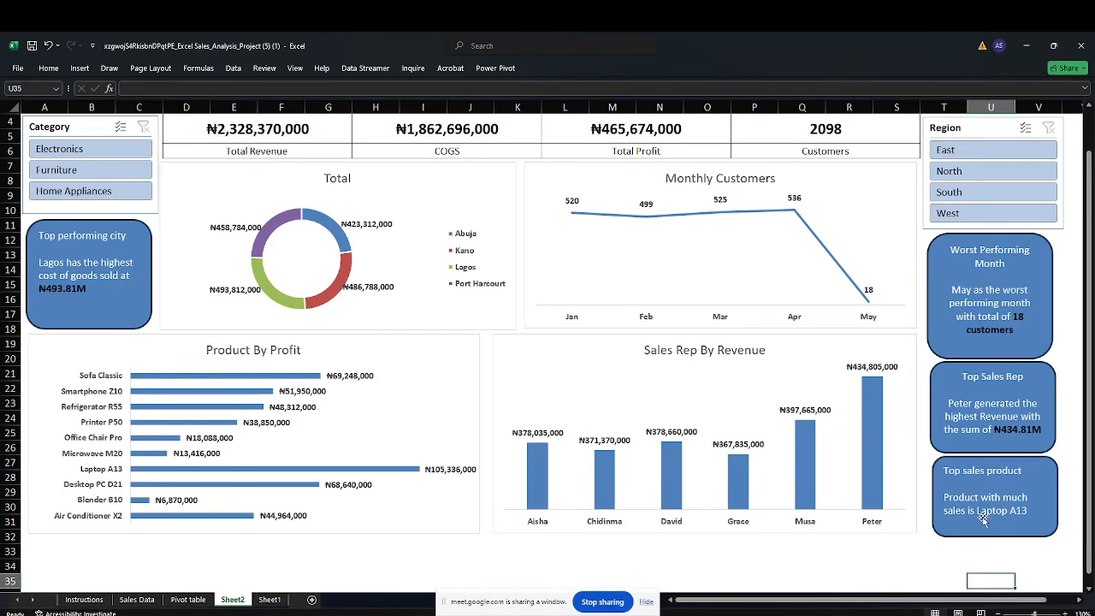
# Shorten the Top Sales Rep card and move the Top sales product card up directly beneath it
pyautogui.click(940, 378)
pyautogui.moveTo(992, 446); pyautogui.dragTo(992, 444)
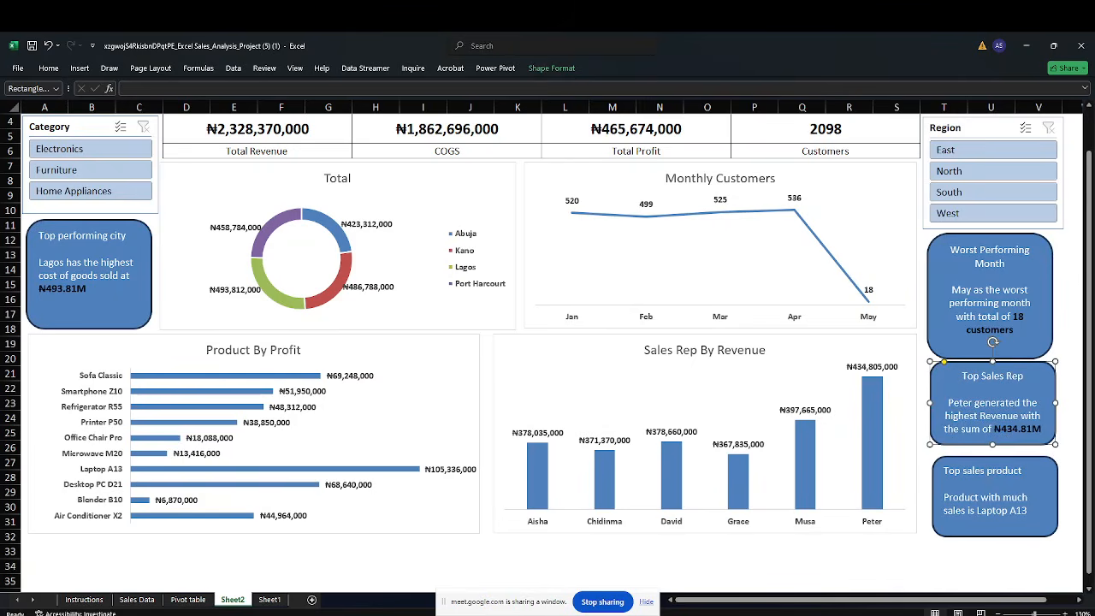
pyautogui.click(927, 496)
pyautogui.moveTo(946, 472); pyautogui.dragTo(942, 462)
pyautogui.moveTo(995, 529); pyautogui.dragTo(994, 534)
pyautogui.click(989, 565)
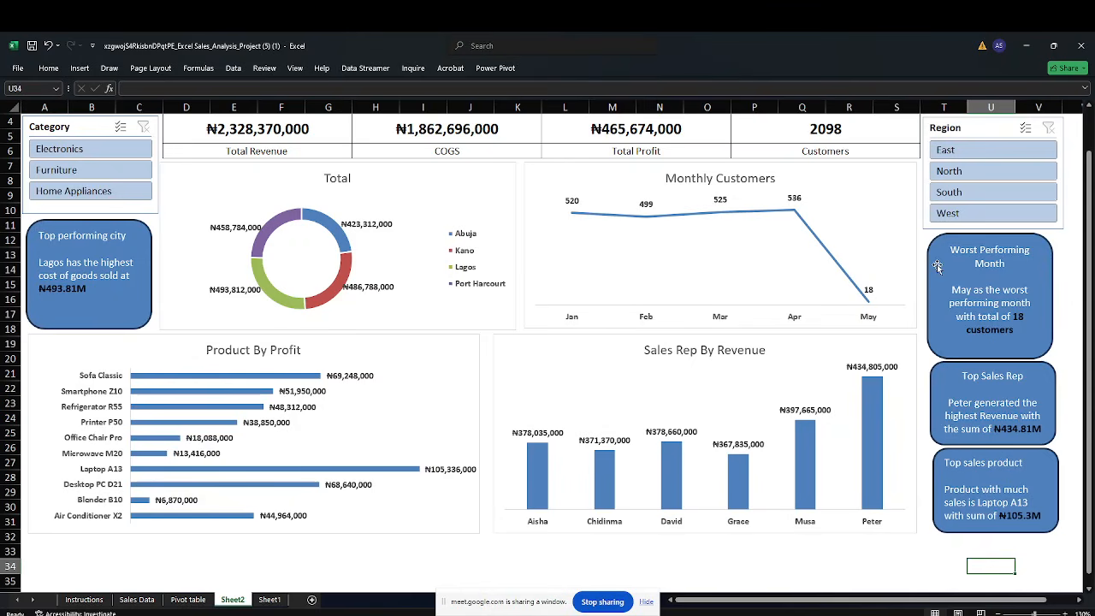
# Adjust the sizes of the Total, Product By Profit and Sales Rep By Revenue charts so their edges line up
pyautogui.scroll(1, 930, 293)
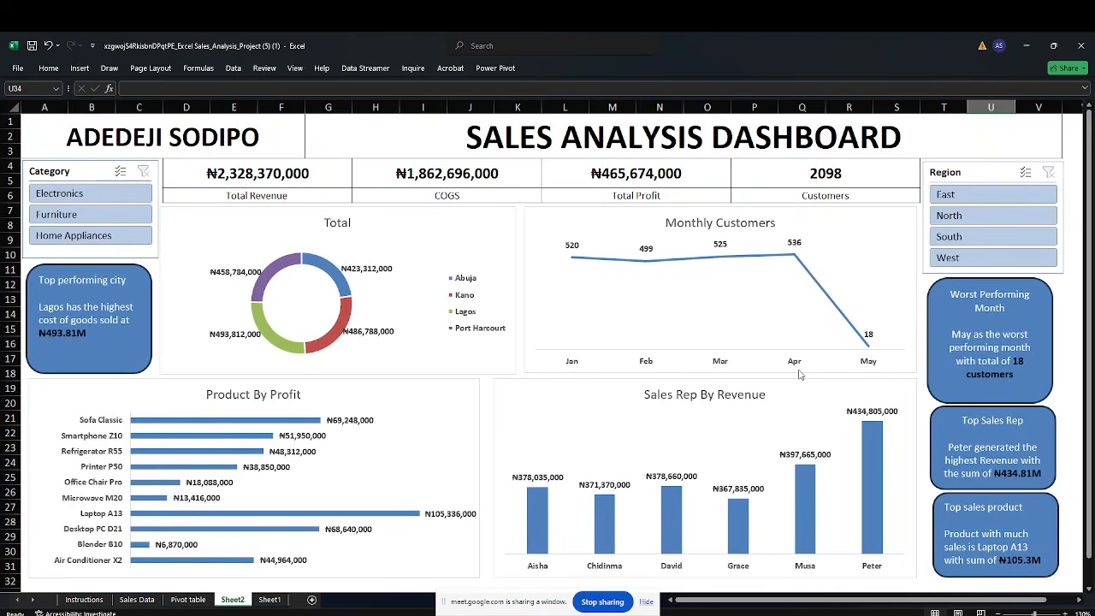
pyautogui.click(647, 602)
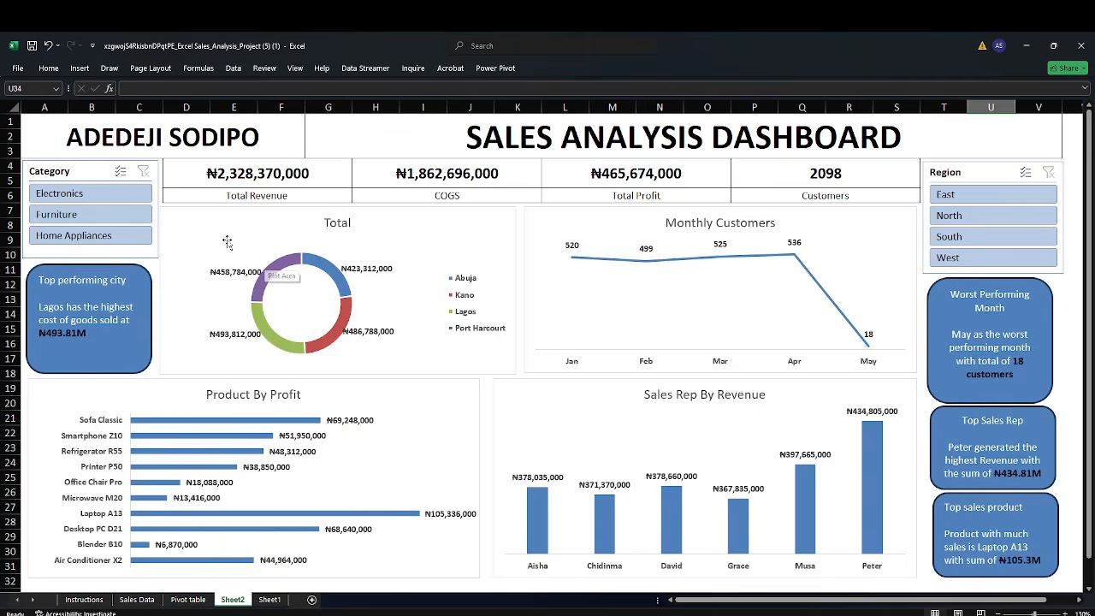
pyautogui.click(181, 266)
pyautogui.moveTo(159, 290); pyautogui.dragTo(163, 290)
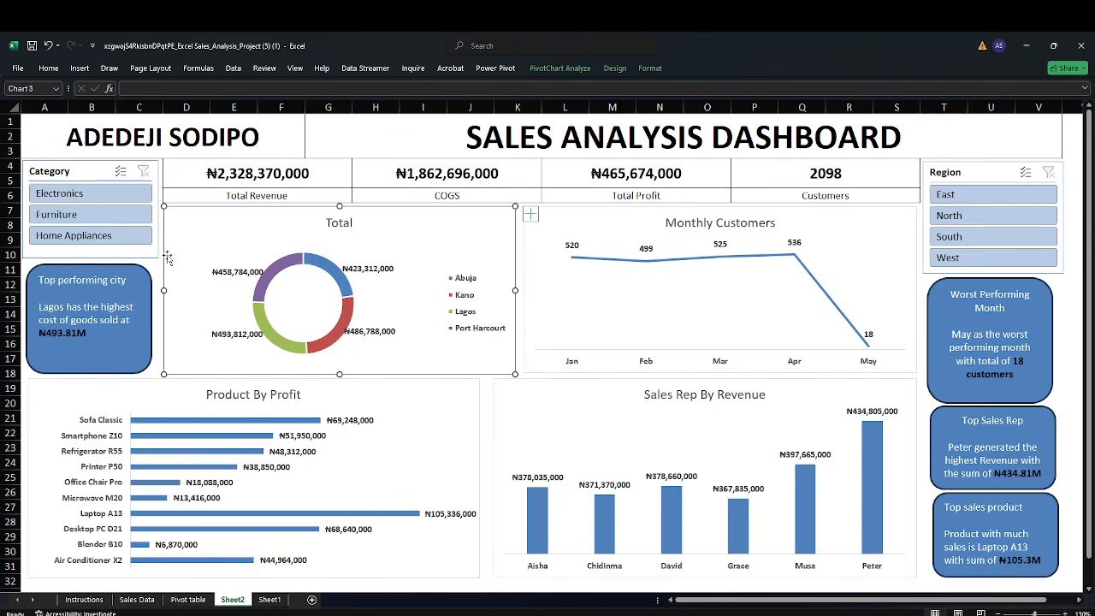
pyautogui.click(60, 147)
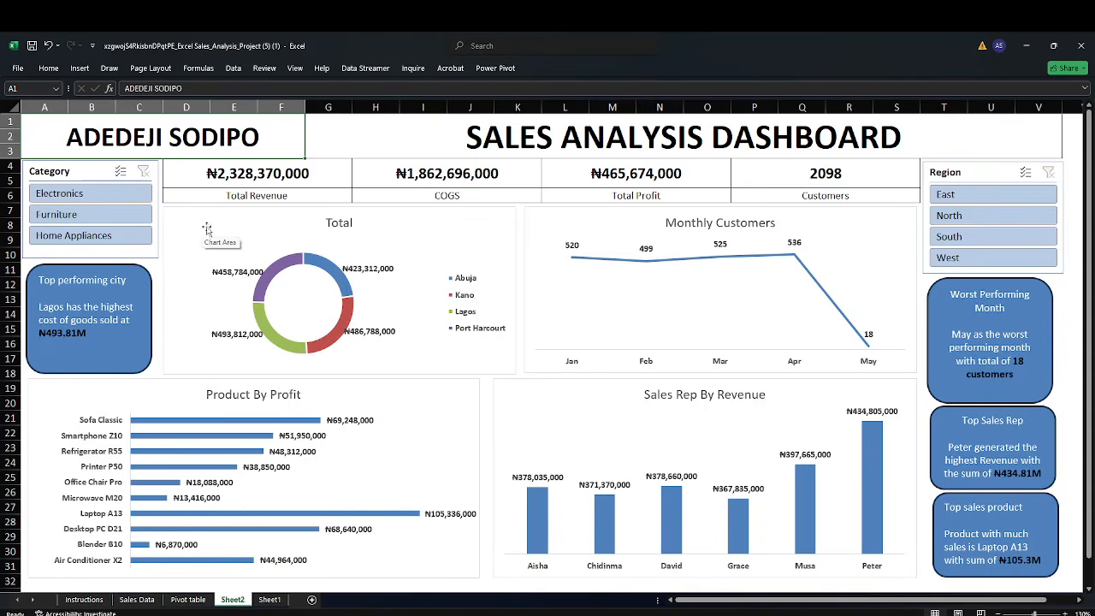
pyautogui.click(505, 399)
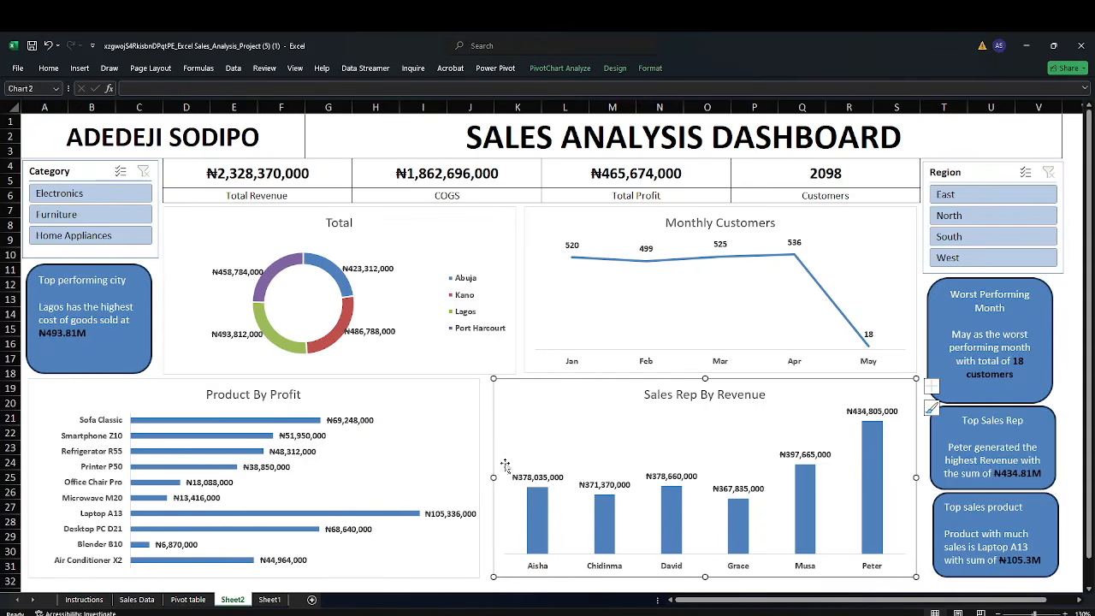
pyautogui.moveTo(493, 477); pyautogui.dragTo(486, 479)
pyautogui.click(473, 467)
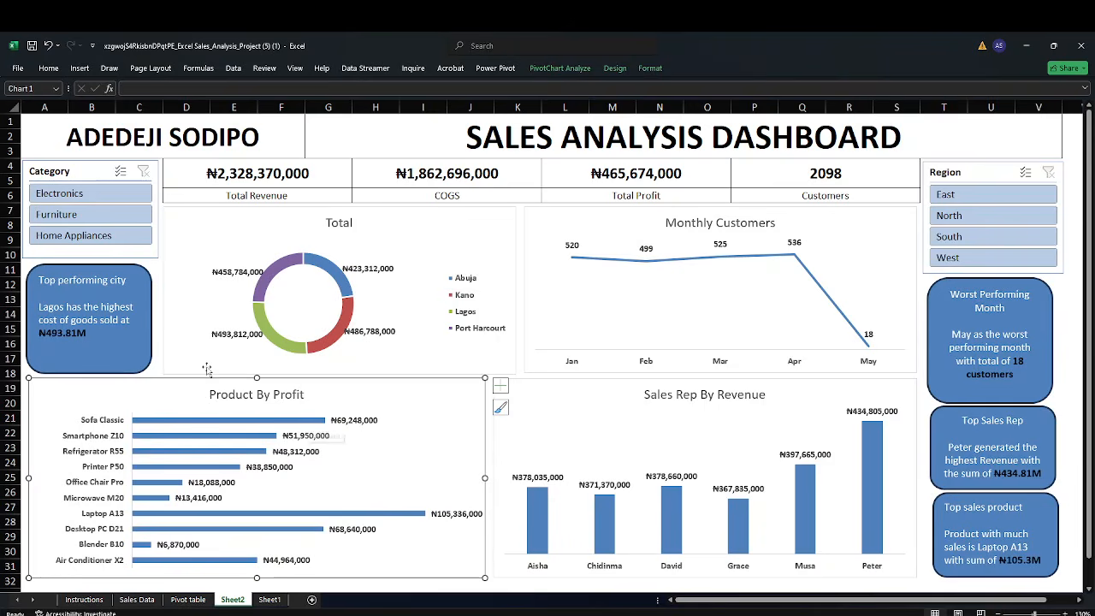
pyautogui.click(183, 349)
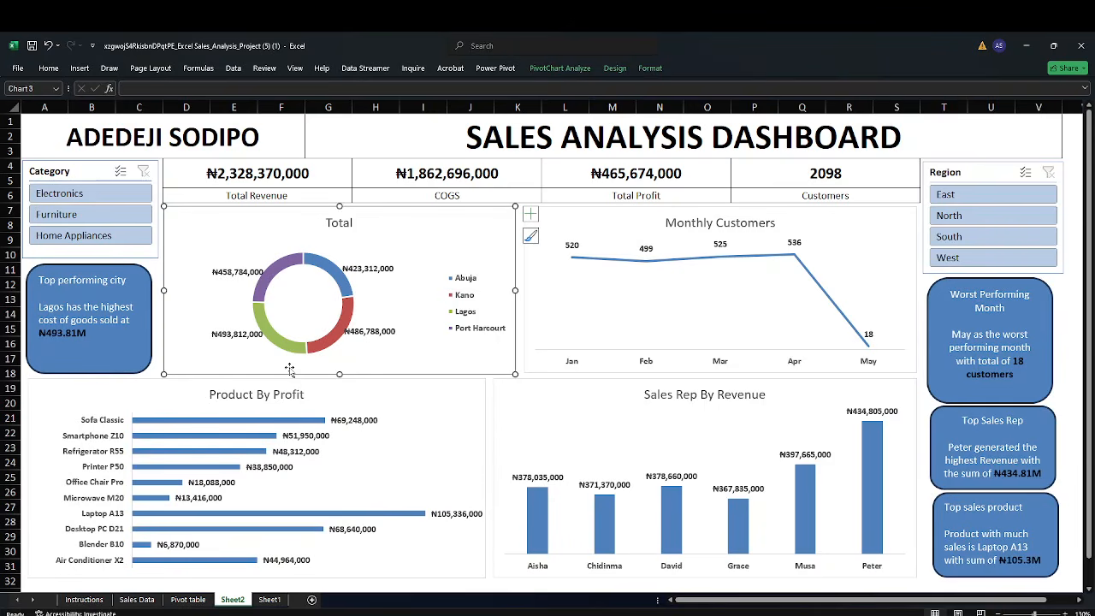
pyautogui.moveTo(339, 374); pyautogui.dragTo(338, 372)
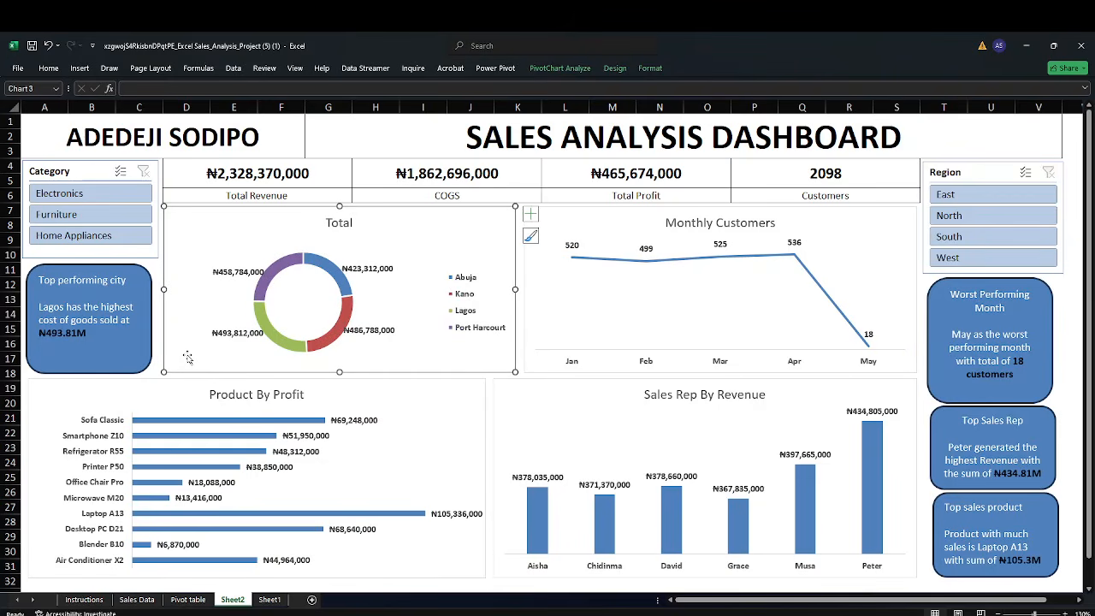
# Give the Total donut chart's chart area rounded corners
pyautogui.doubleClick(187, 357)
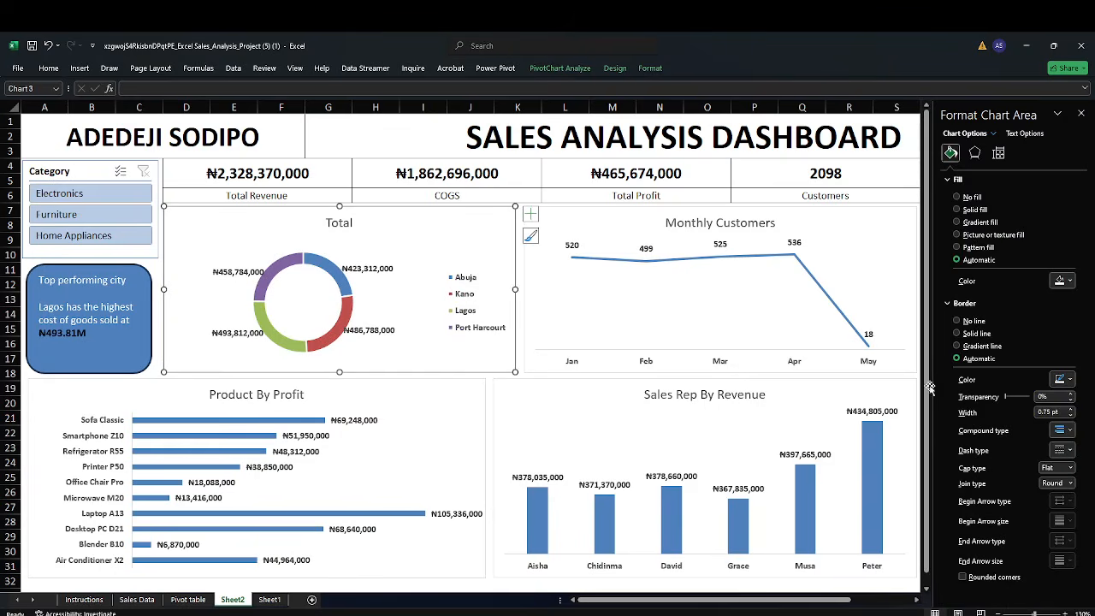
pyautogui.click(1081, 113)
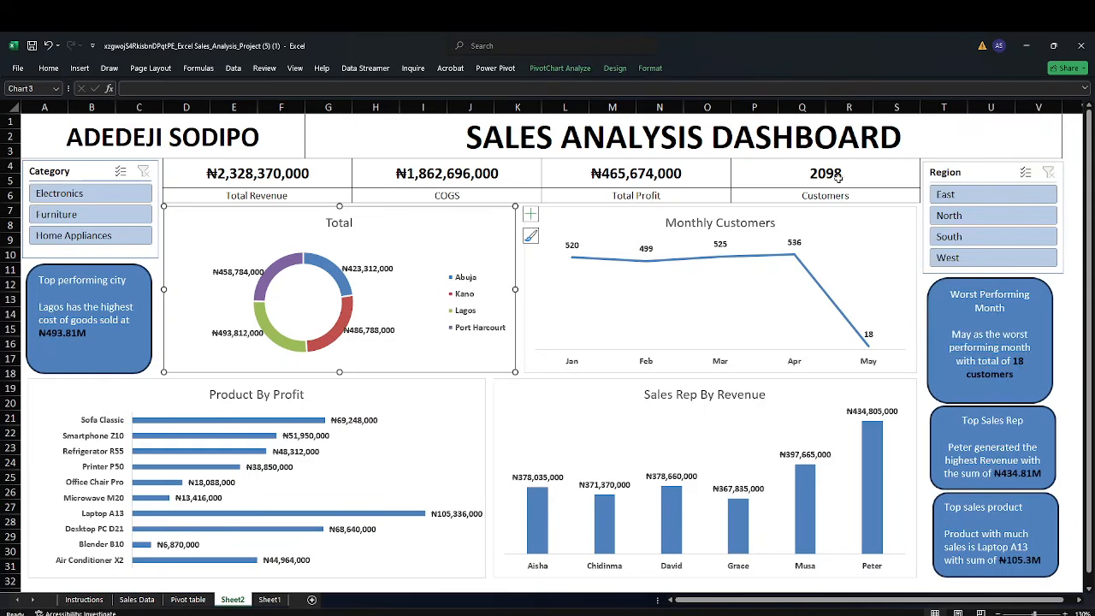
pyautogui.click(569, 219)
pyautogui.click(489, 225)
pyautogui.doubleClick(487, 225)
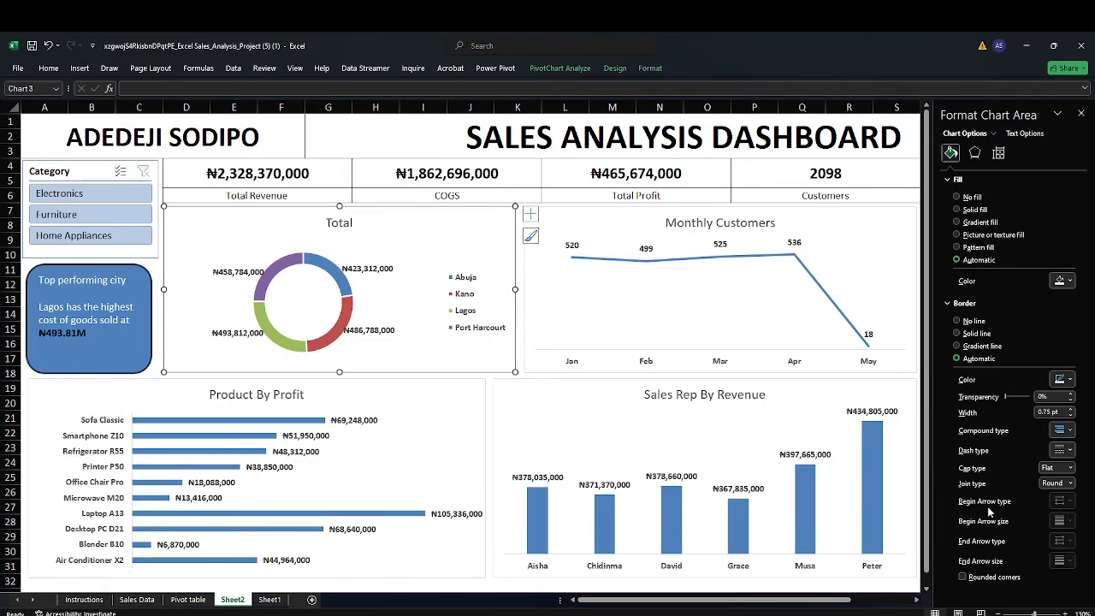
pyautogui.click(1016, 579)
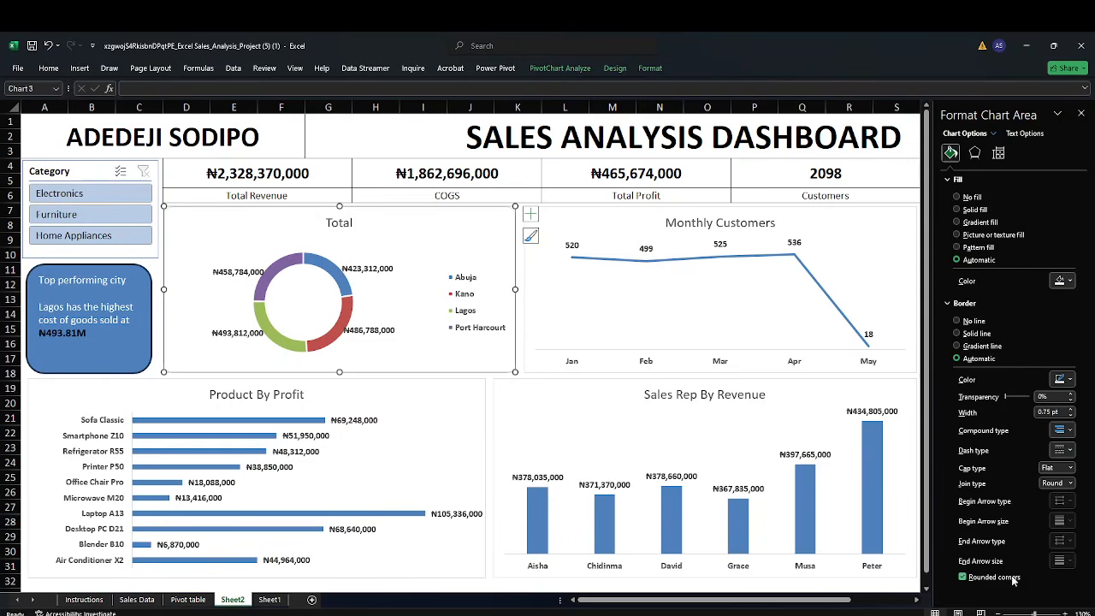
# Give the Sales Rep By Revenue chart area rounded corners, checking the other charts' corners, and close the formatting pane
pyautogui.click(489, 477)
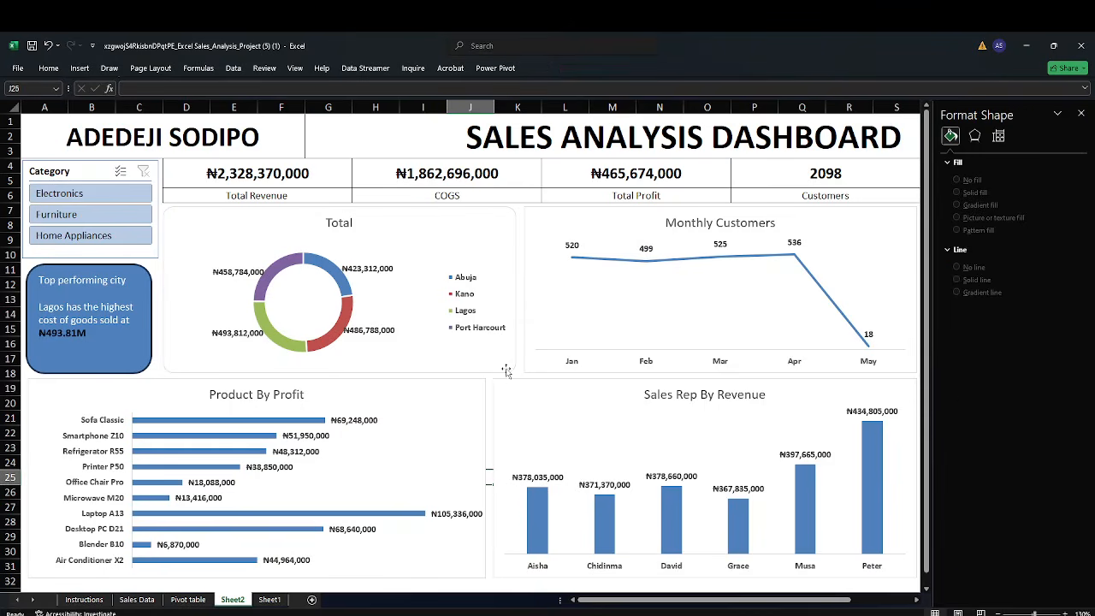
pyautogui.click(536, 364)
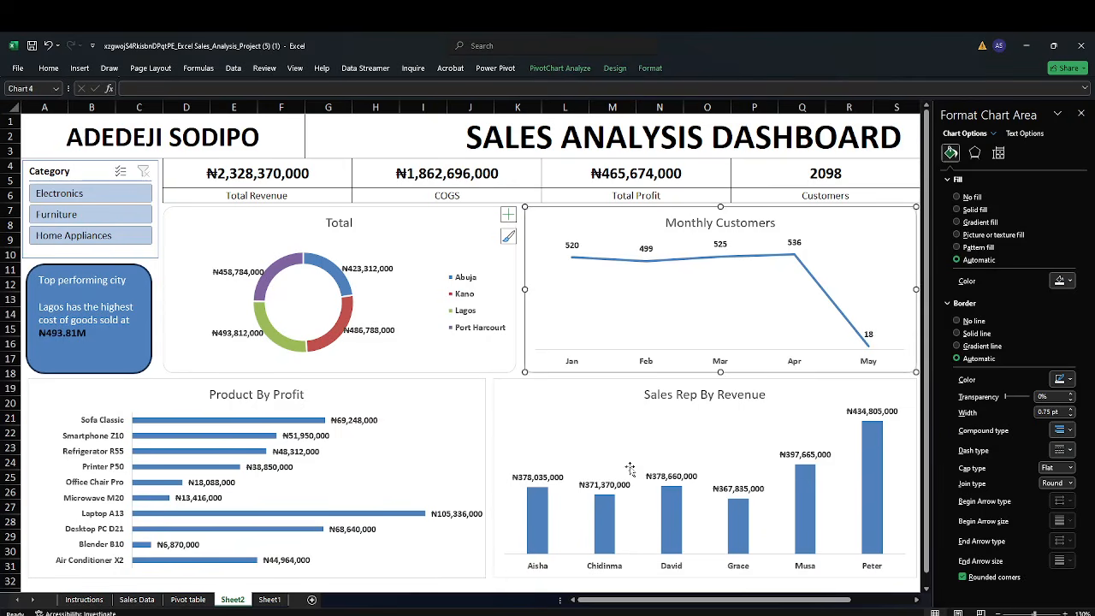
pyautogui.click(505, 402)
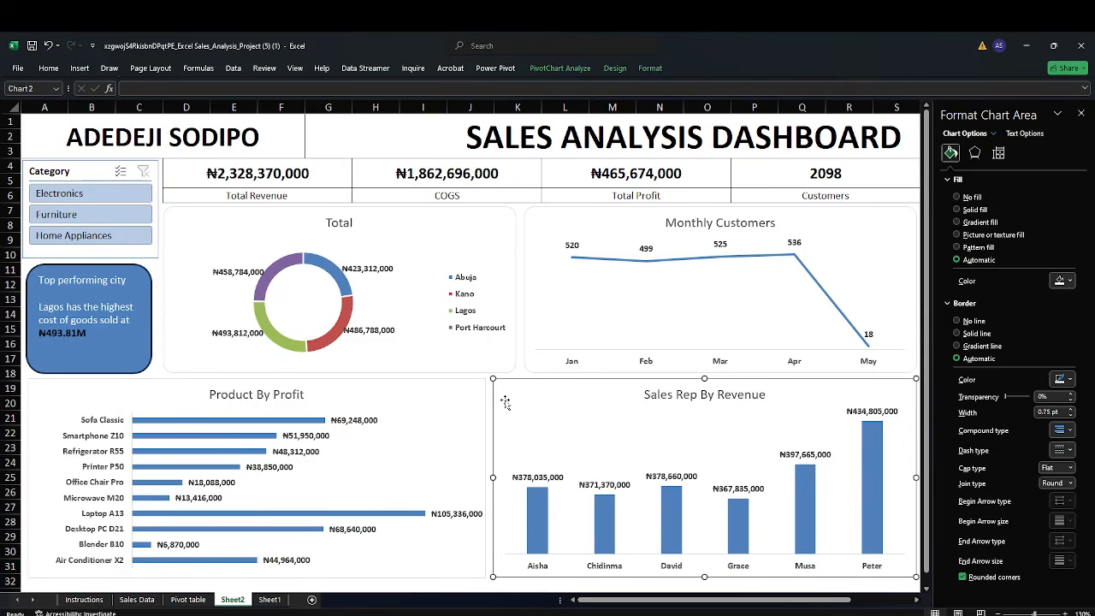
pyautogui.click(962, 577)
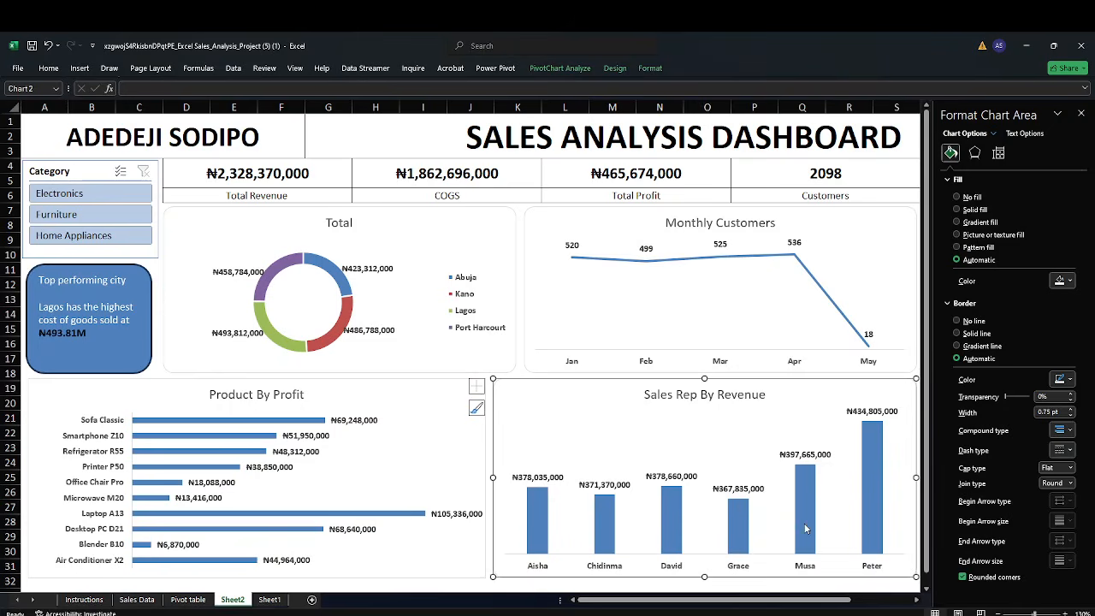
pyautogui.click(479, 427)
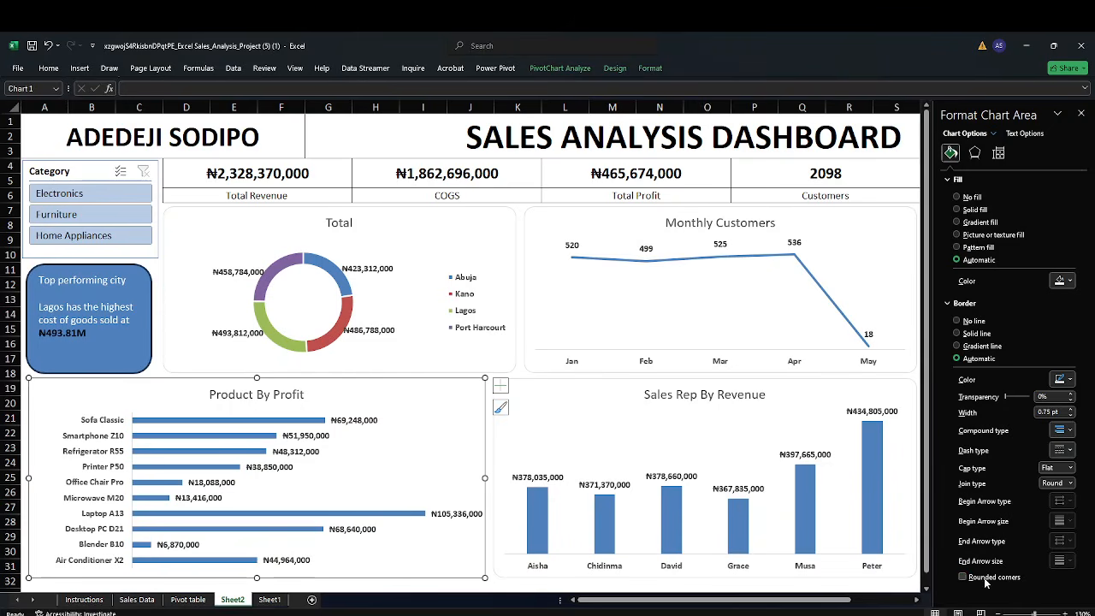
pyautogui.click(158, 369)
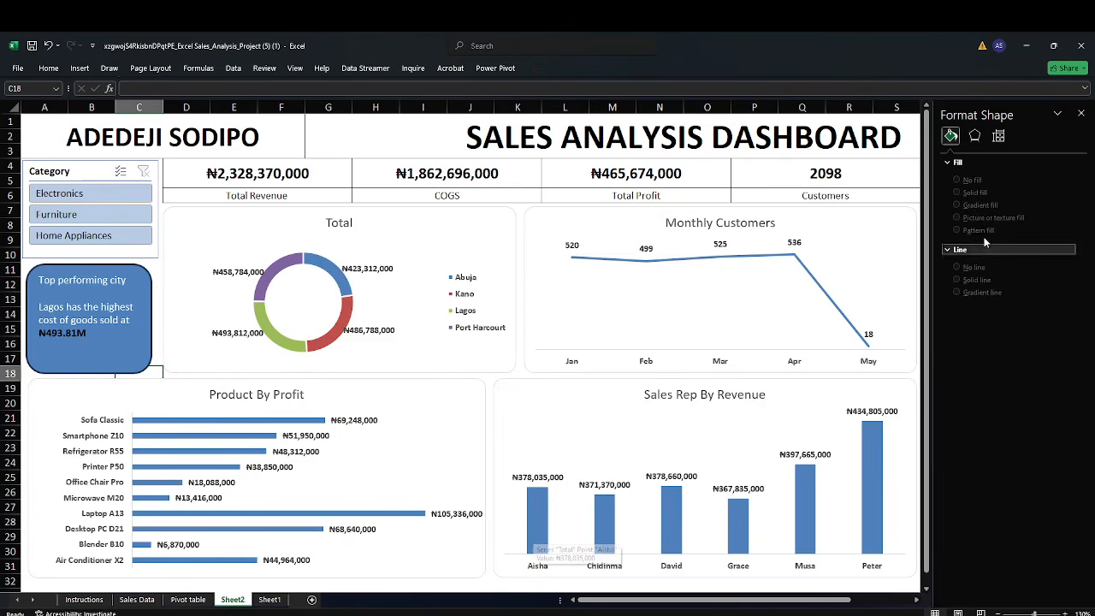
pyautogui.click(1081, 113)
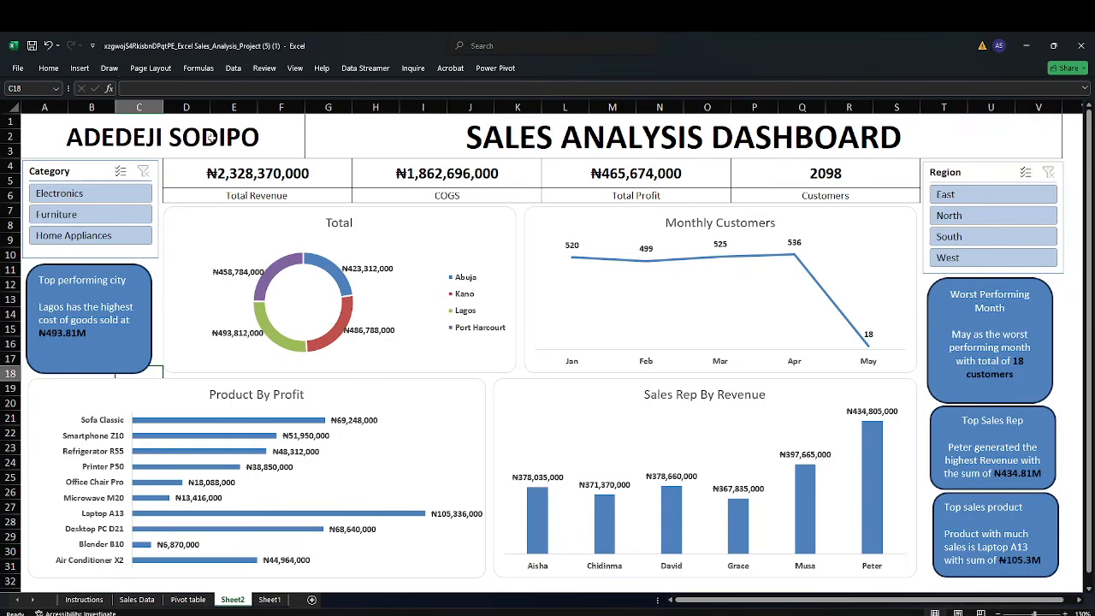
# Fill both title cells, ADEDEJI SODIPO and SALES ANALYSIS DASHBOARD, with Tan, Background 2, Darker 25%
pyautogui.click(77, 139)
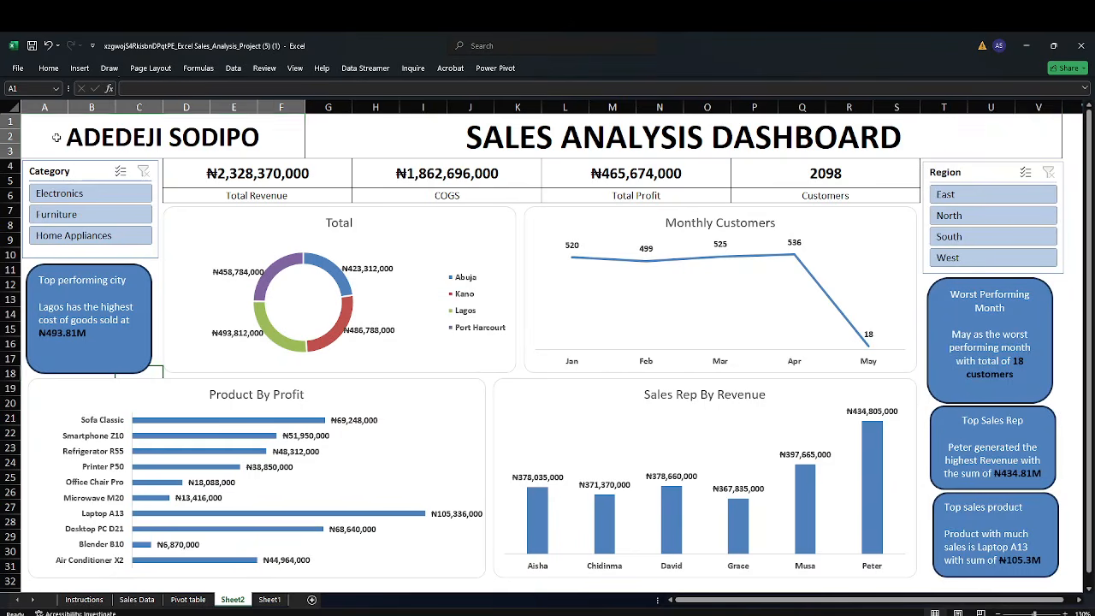
pyautogui.click(48, 68)
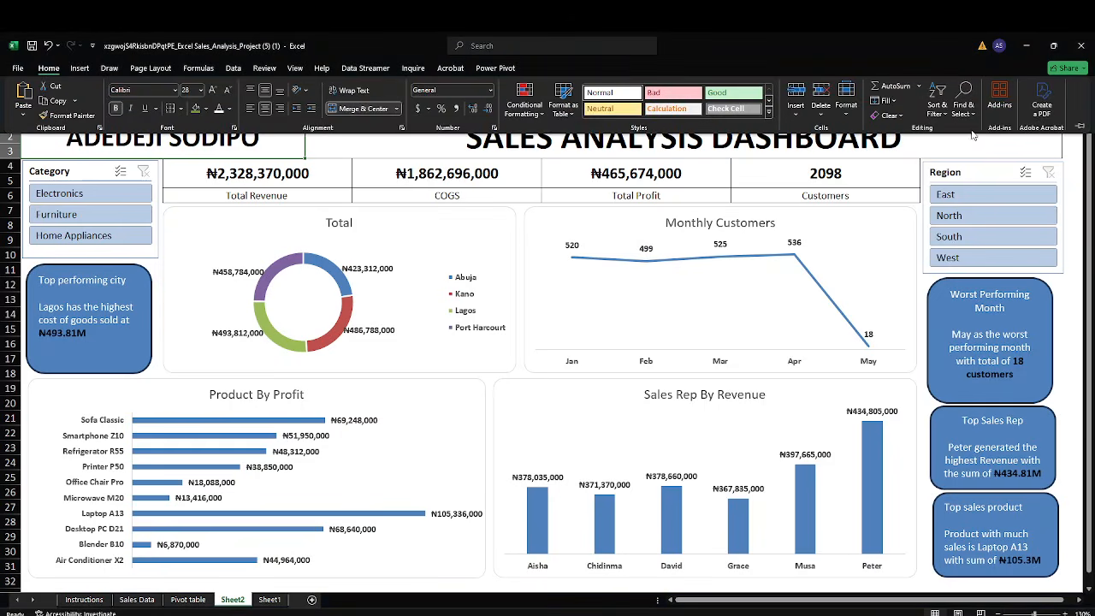
pyautogui.click(1080, 128)
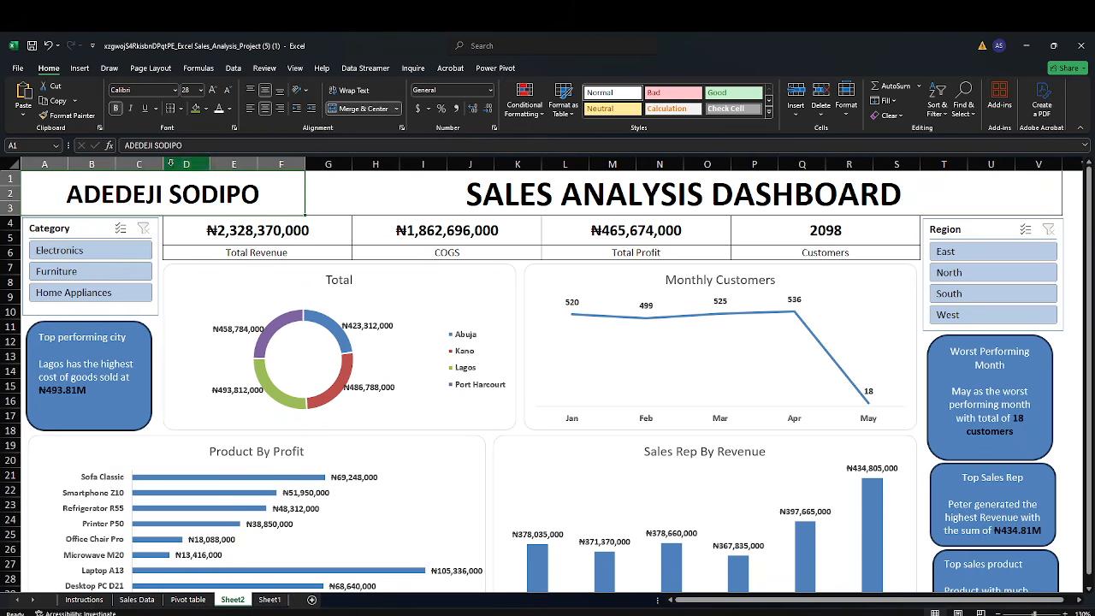
pyautogui.click(202, 108)
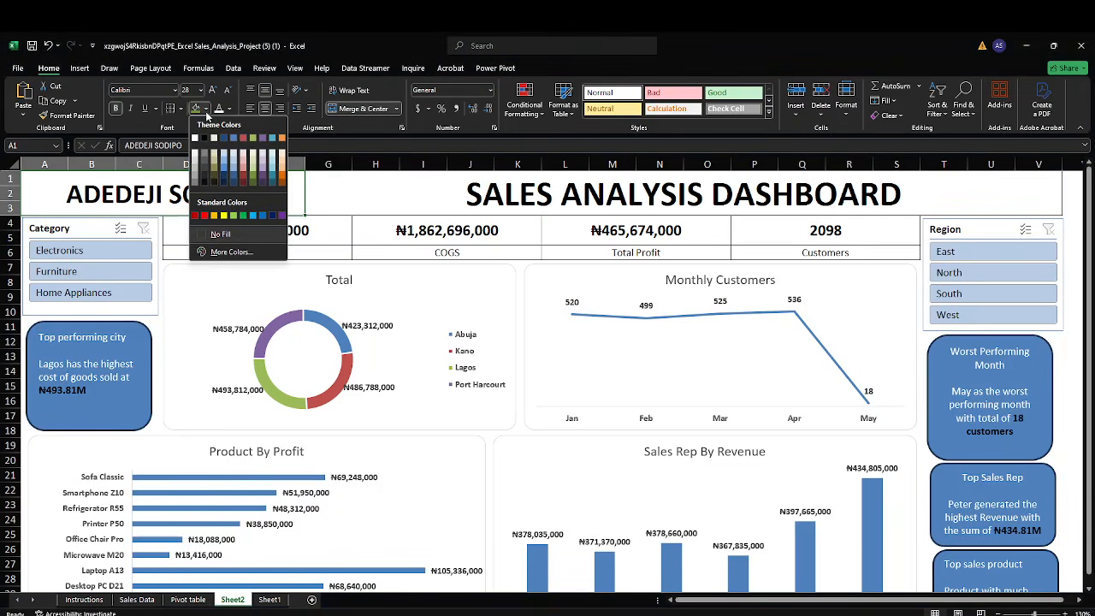
pyautogui.click(212, 162)
pyautogui.click(364, 193)
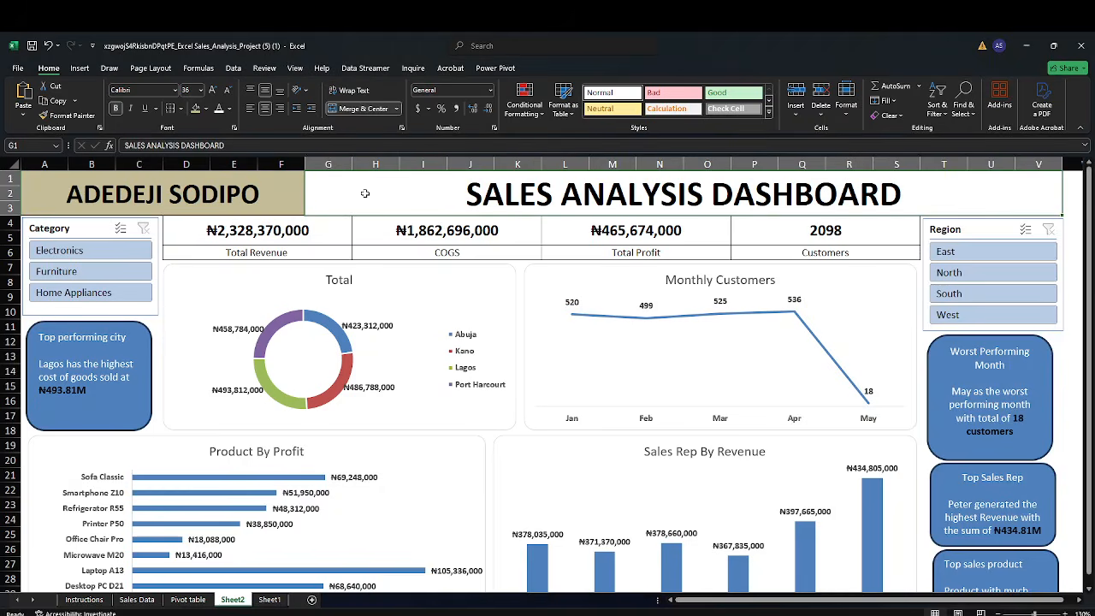
pyautogui.click(195, 109)
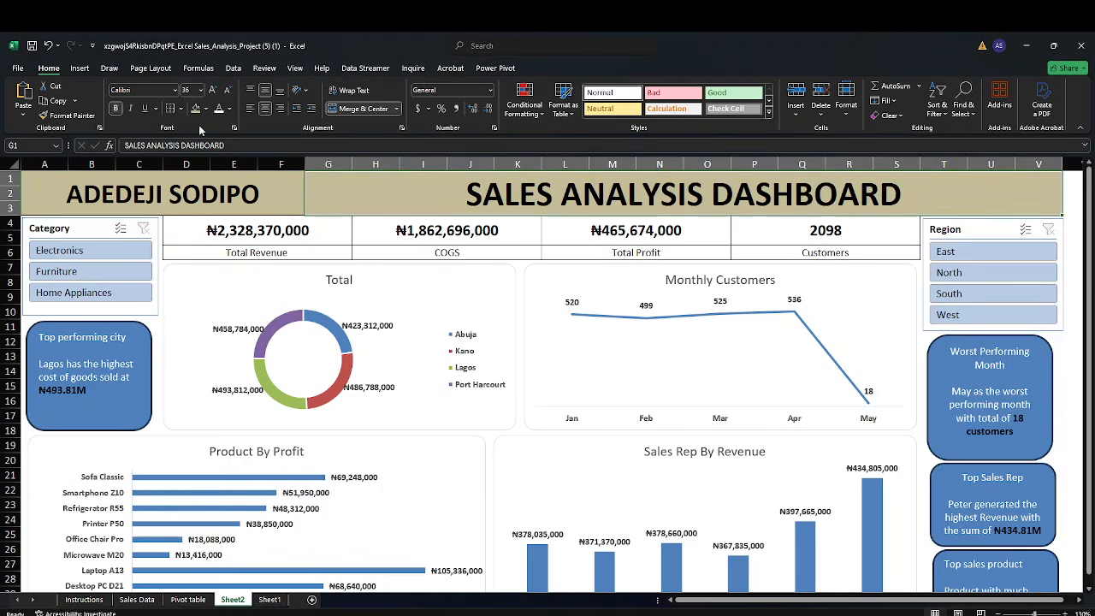
# Select the KPI block from Total Revenue across to Customers and fill it with a light red theme shade
pyautogui.click(201, 229)
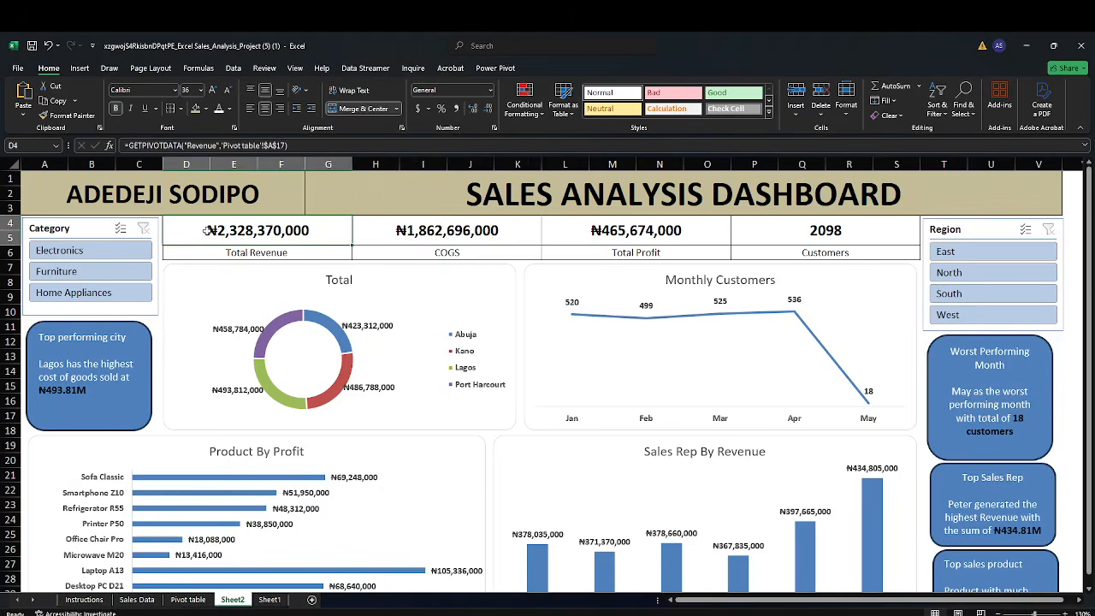
pyautogui.hotkey('shift', 'Right')
pyautogui.hotkey('shift', 'Right')
pyautogui.hotkey('shift', 'Right')
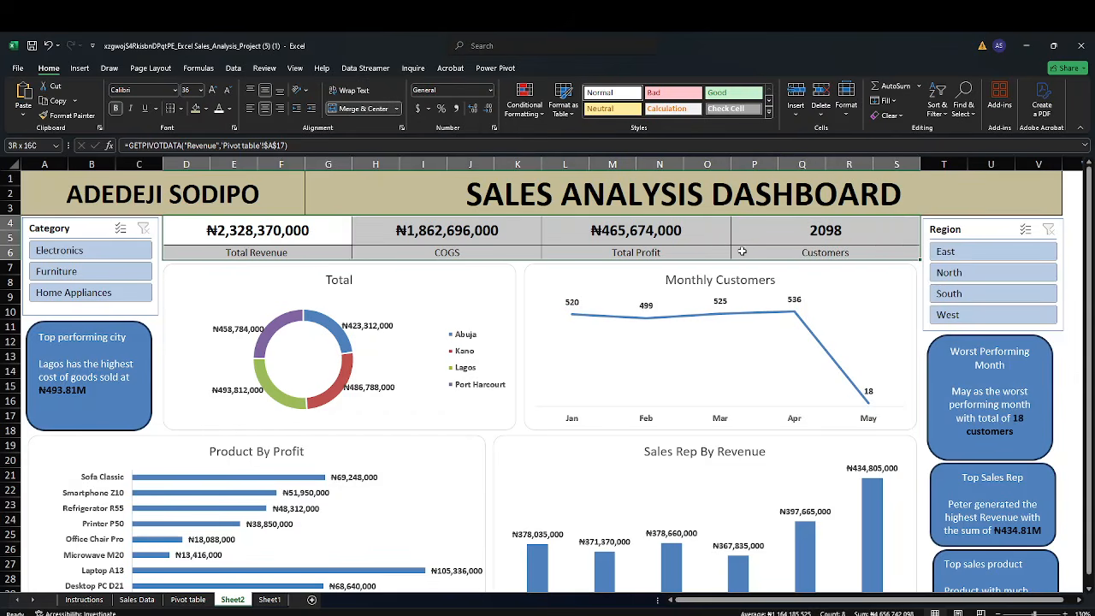
pyautogui.click(206, 109)
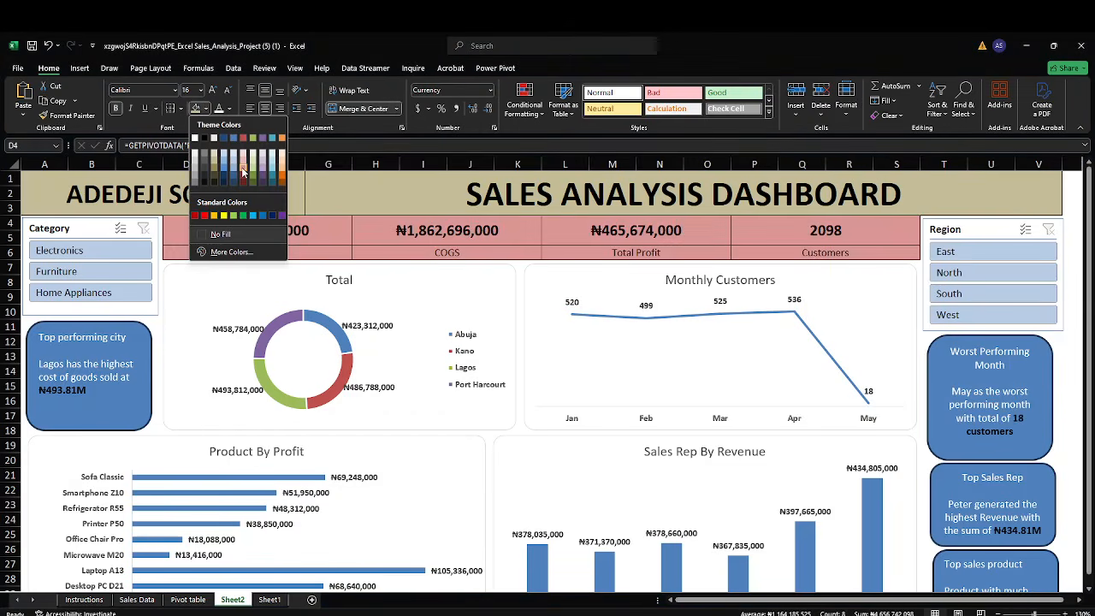
pyautogui.click(242, 171)
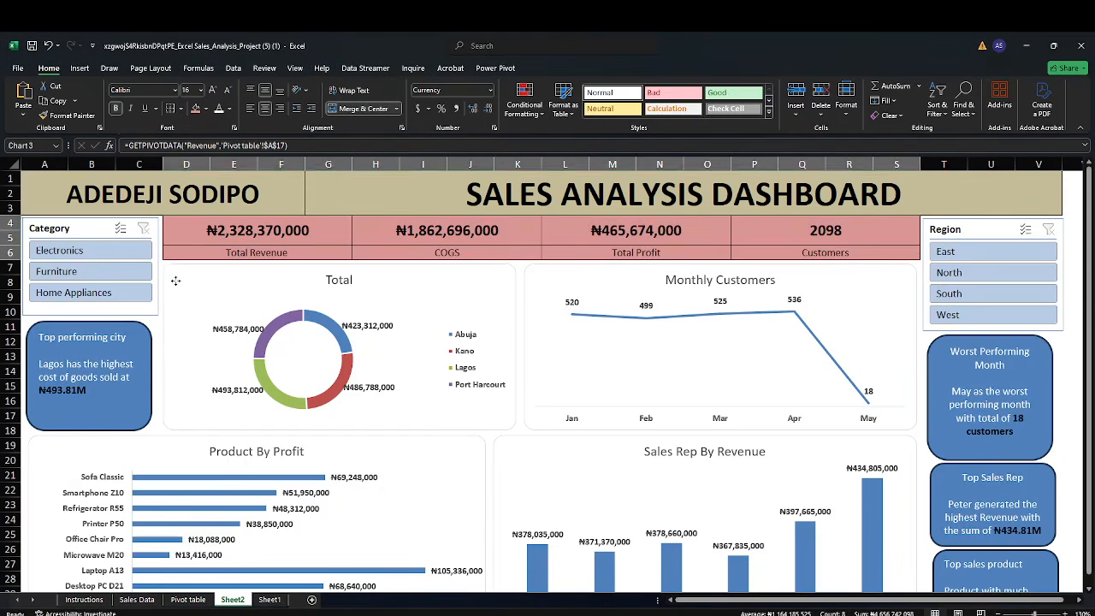
# Fill the Total donut chart's area with Orange, Accent 6, Lighter 60%
pyautogui.click(176, 275)
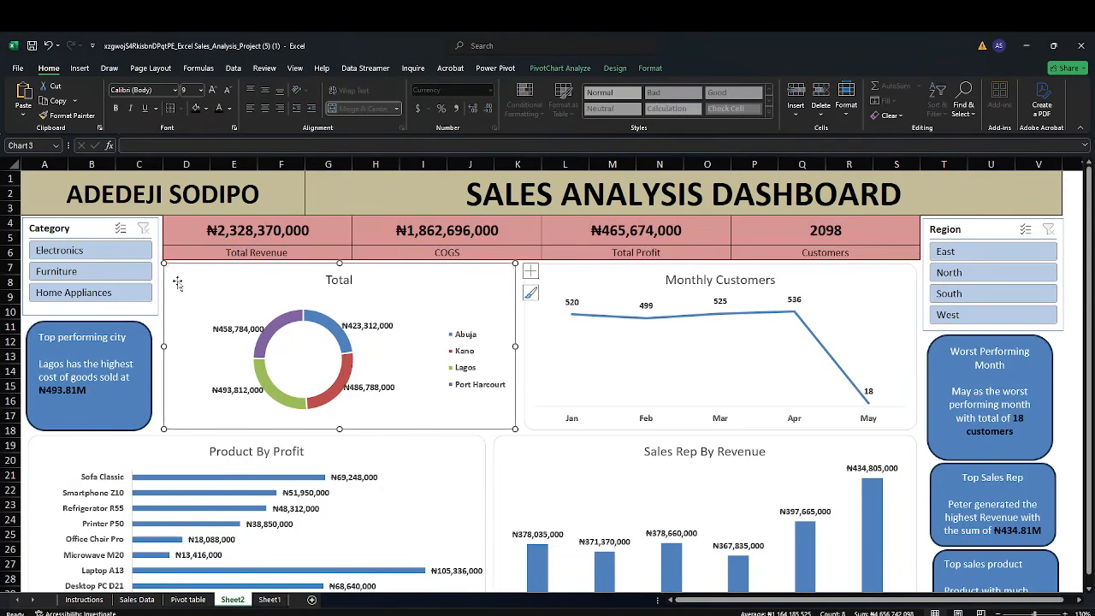
pyautogui.click(207, 109)
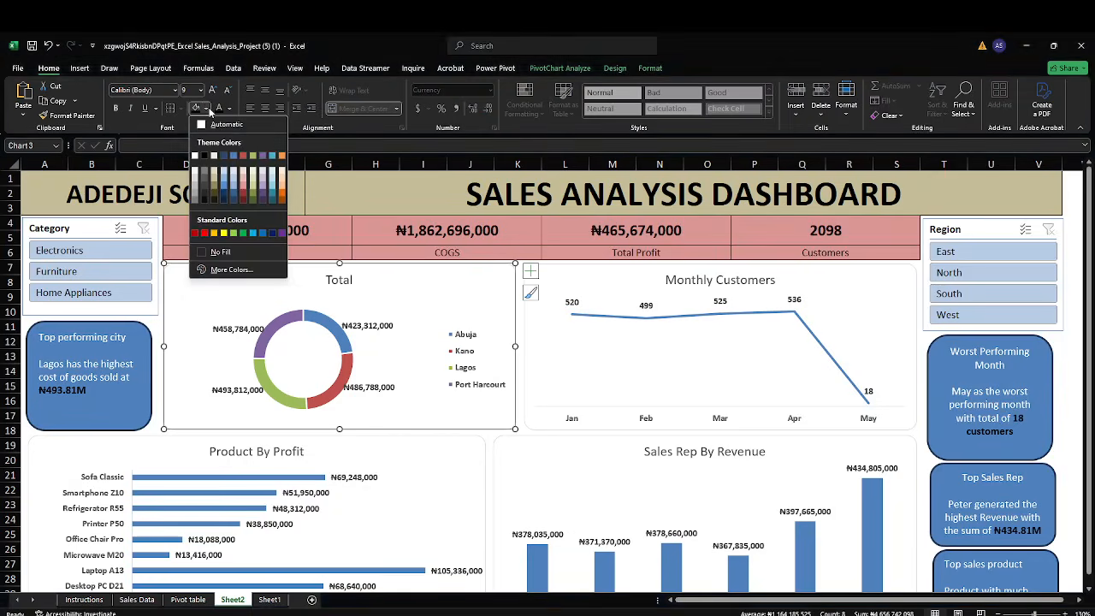
pyautogui.click(282, 182)
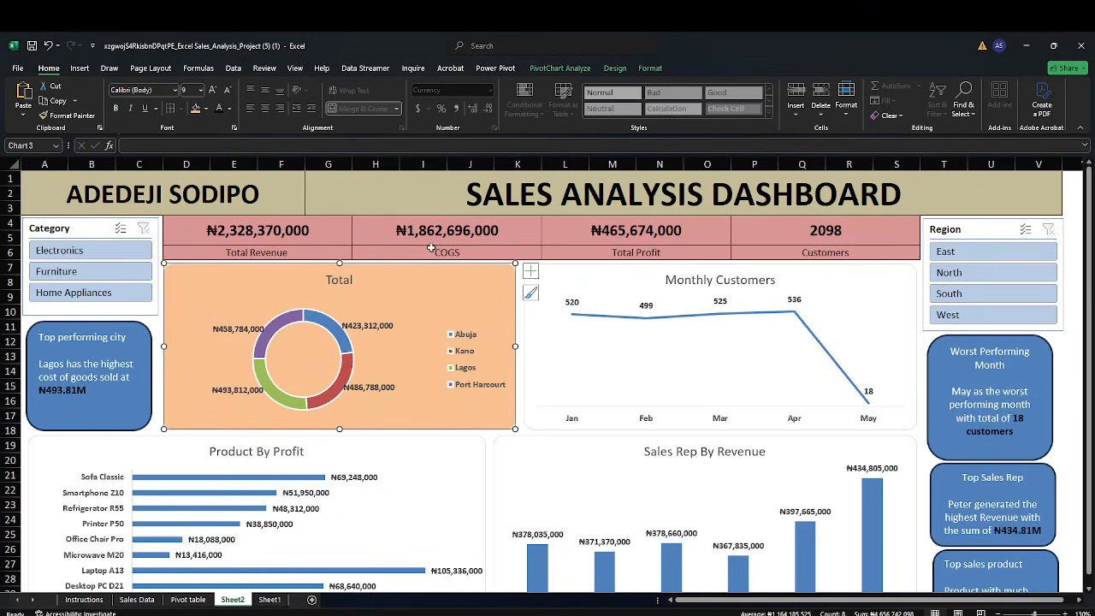
# Apply the same light orange fill to the Monthly Customers, Product By Profit and Sales Rep By Revenue charts
pyautogui.click(567, 285)
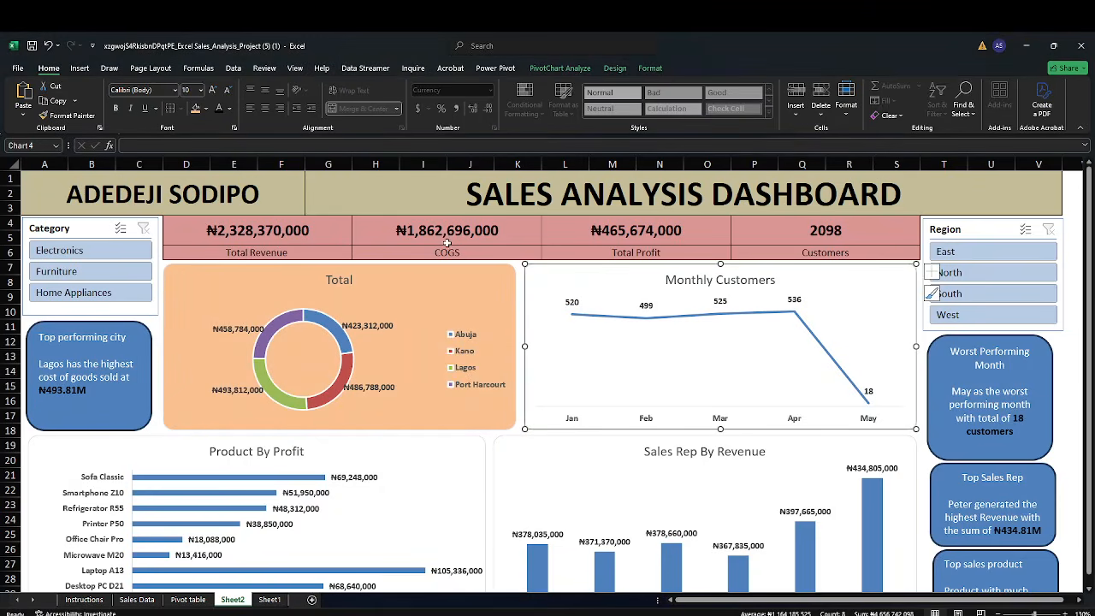
pyautogui.click(196, 110)
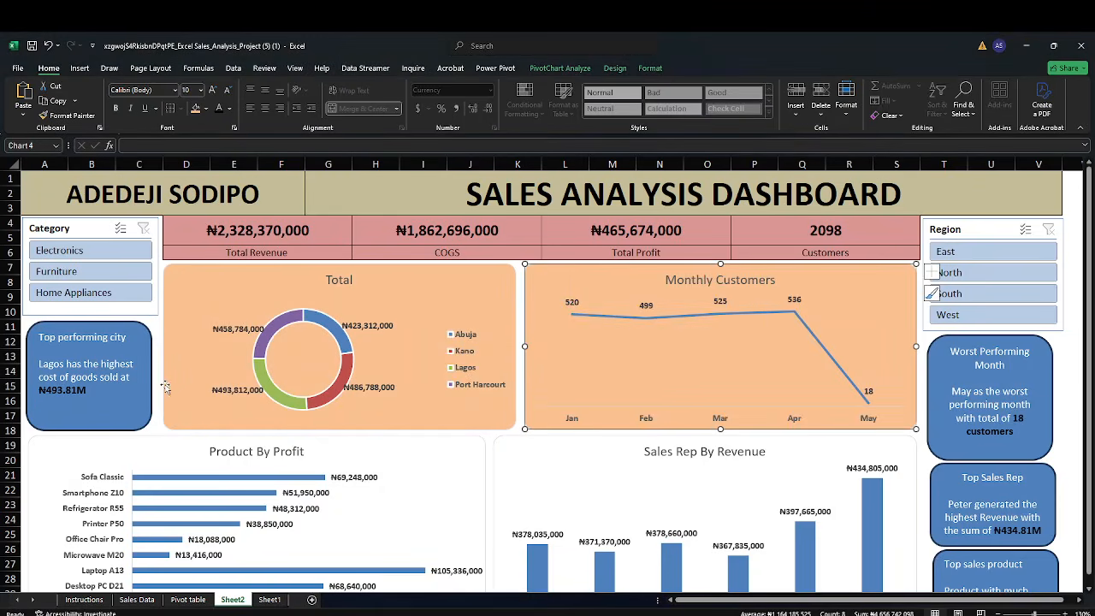
pyautogui.click(121, 446)
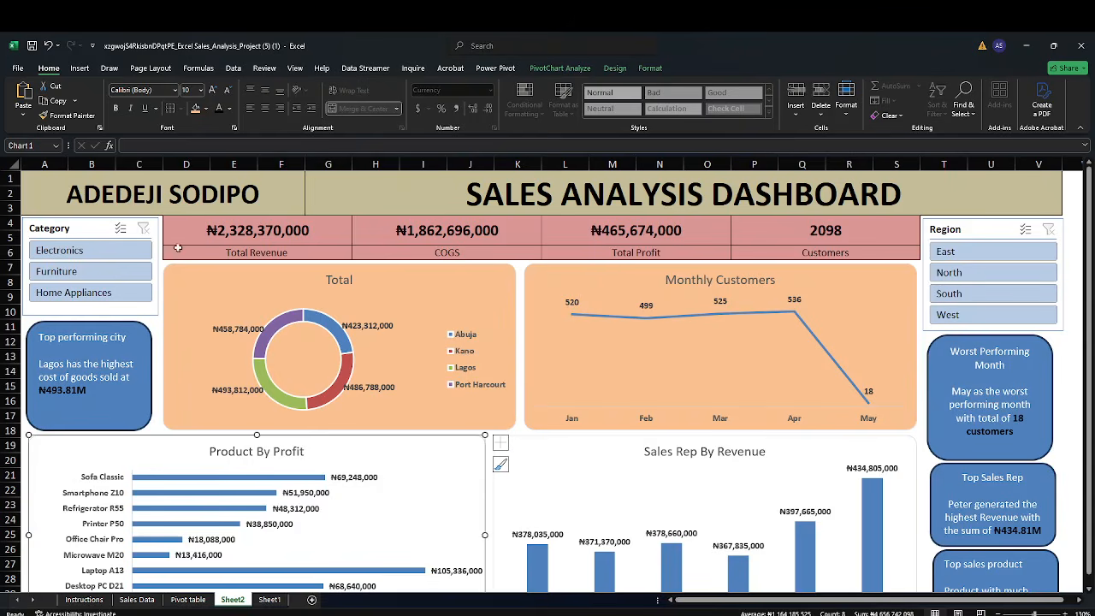
pyautogui.click(196, 109)
pyautogui.click(540, 458)
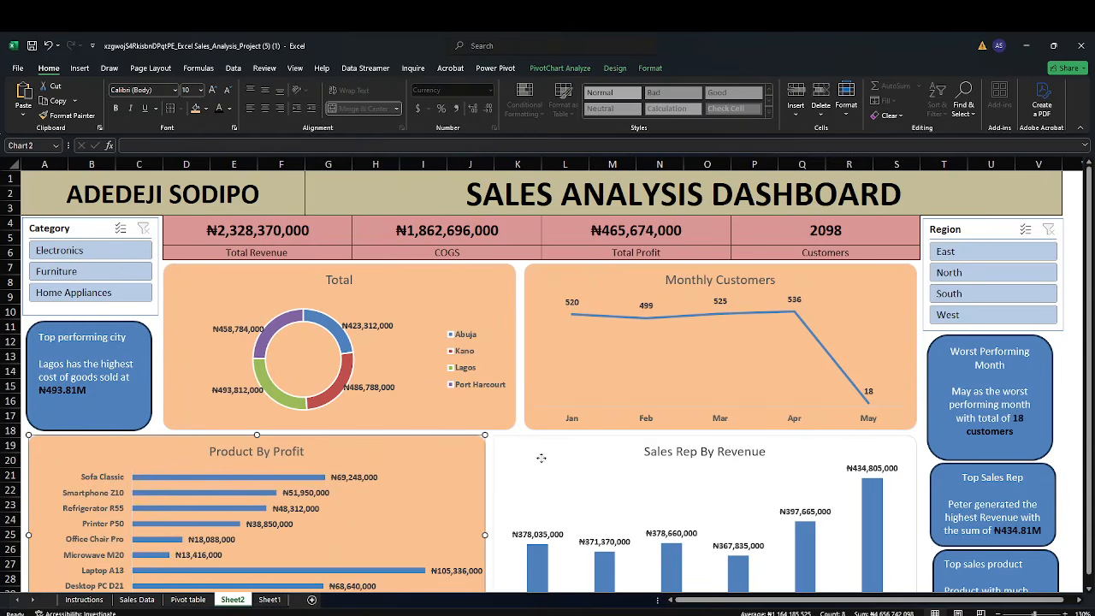
pyautogui.click(196, 110)
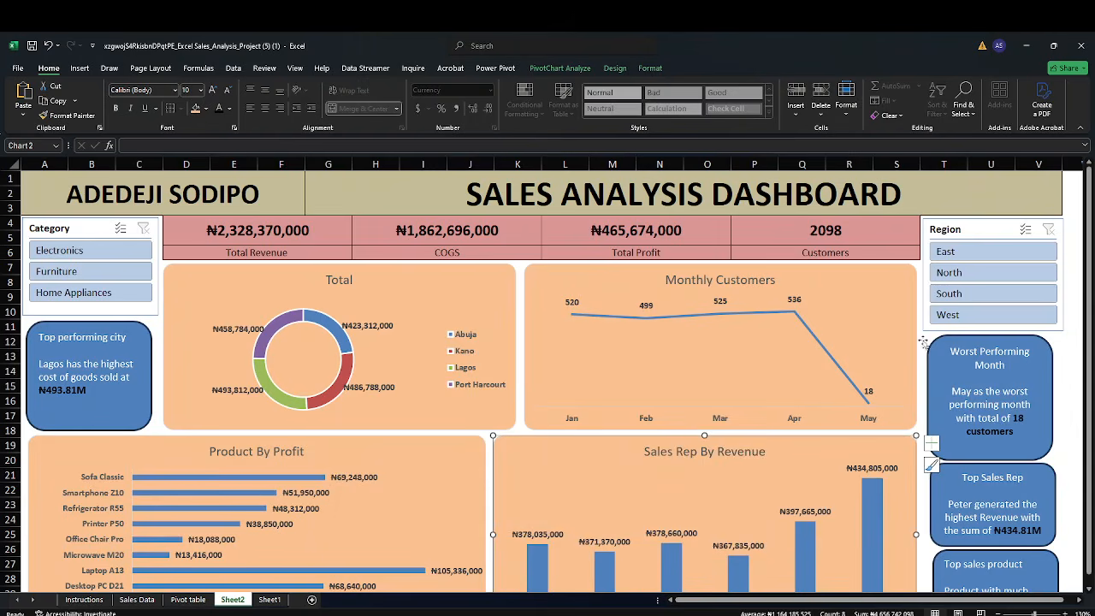
pyautogui.click(1080, 127)
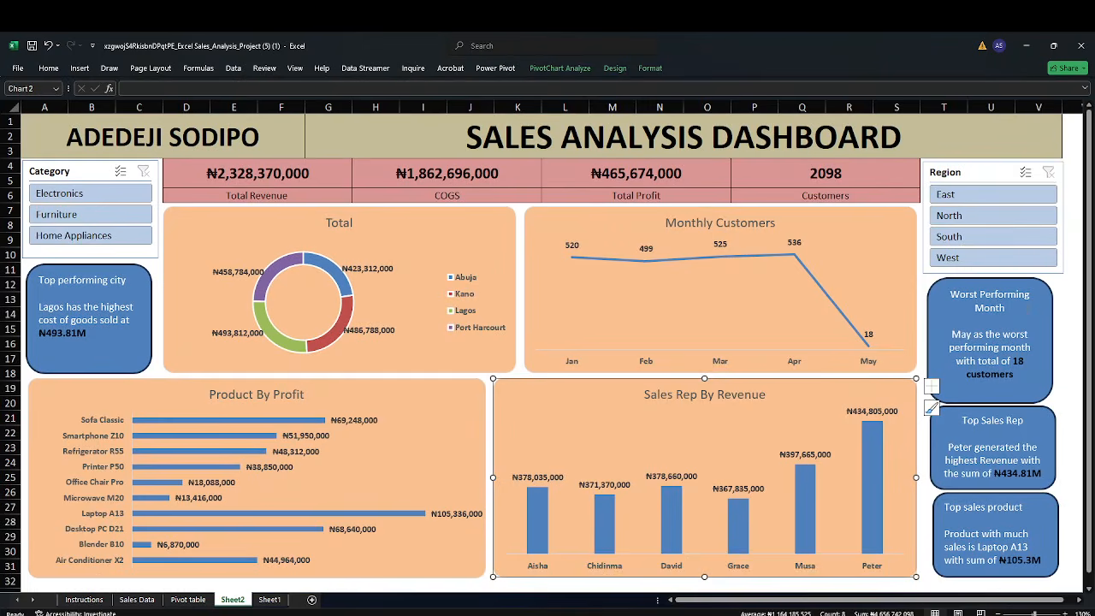
pyautogui.click(925, 519)
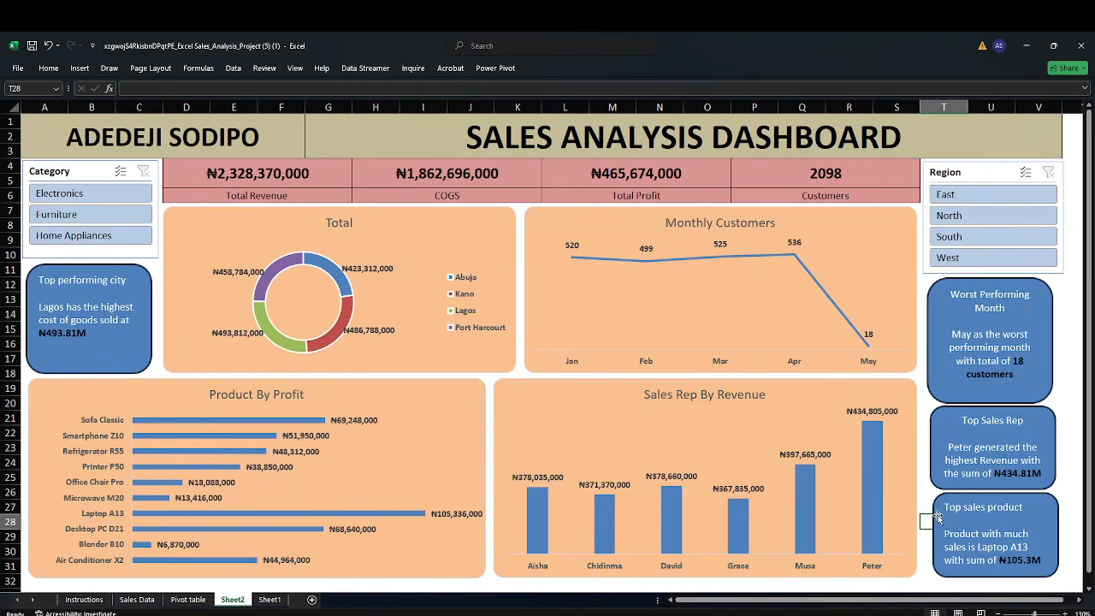
# Apply an orange slicer style to the Category slicer
pyautogui.click(93, 171)
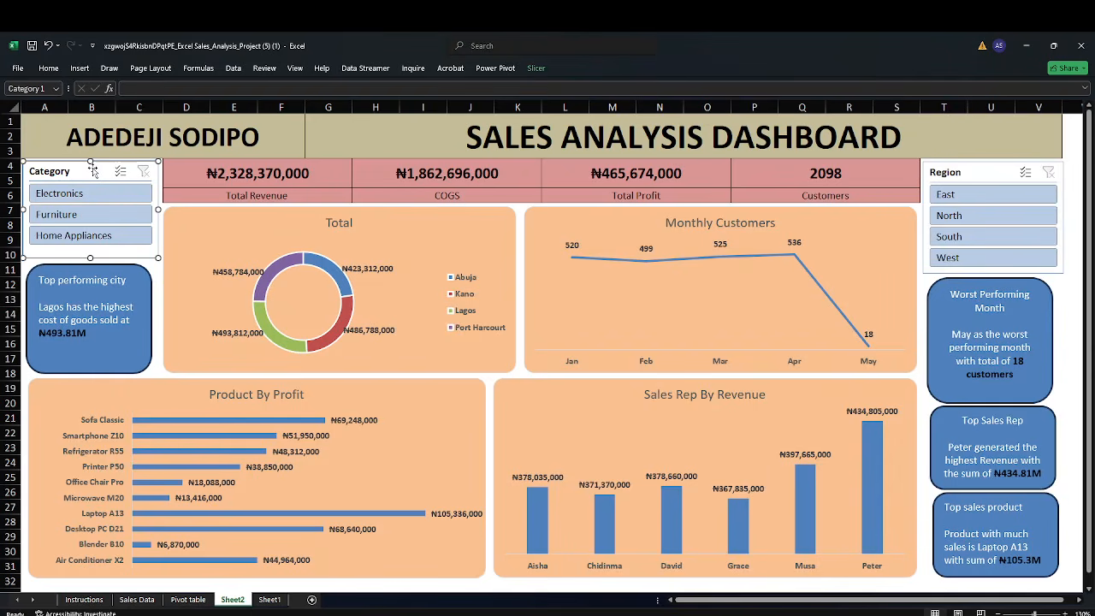
pyautogui.click(540, 72)
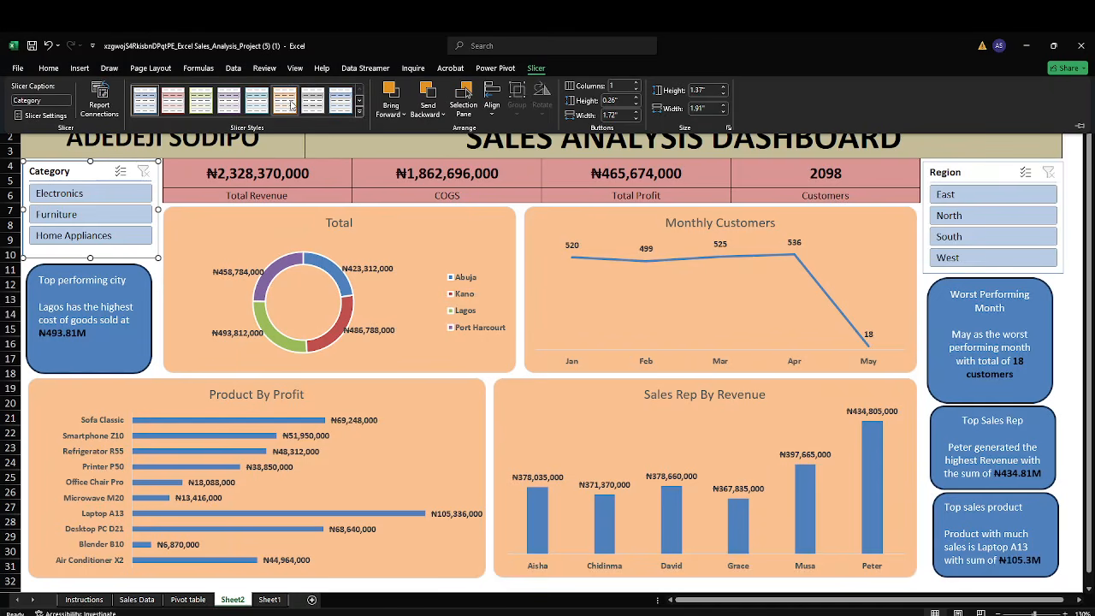
pyautogui.click(289, 103)
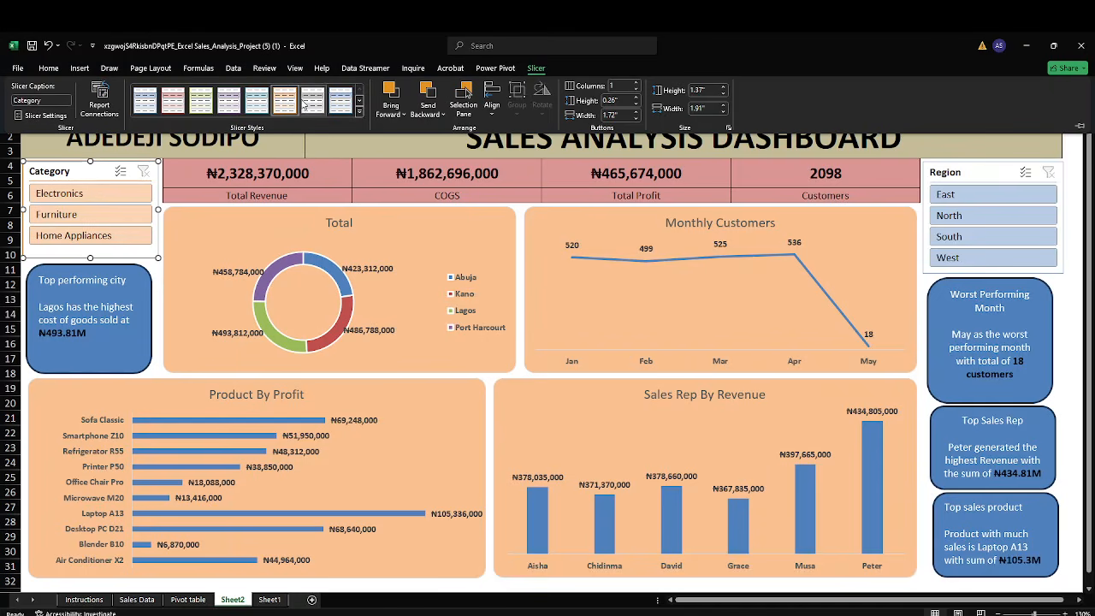